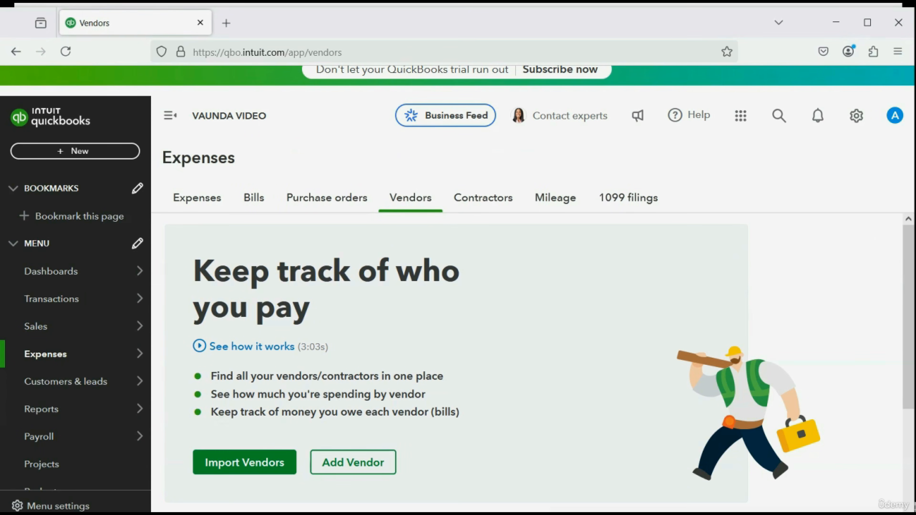
Start a vendor import from the Expenses vendors page and download the sample vendor file
mouse_move(92, 337)
mouse_move(72, 352)
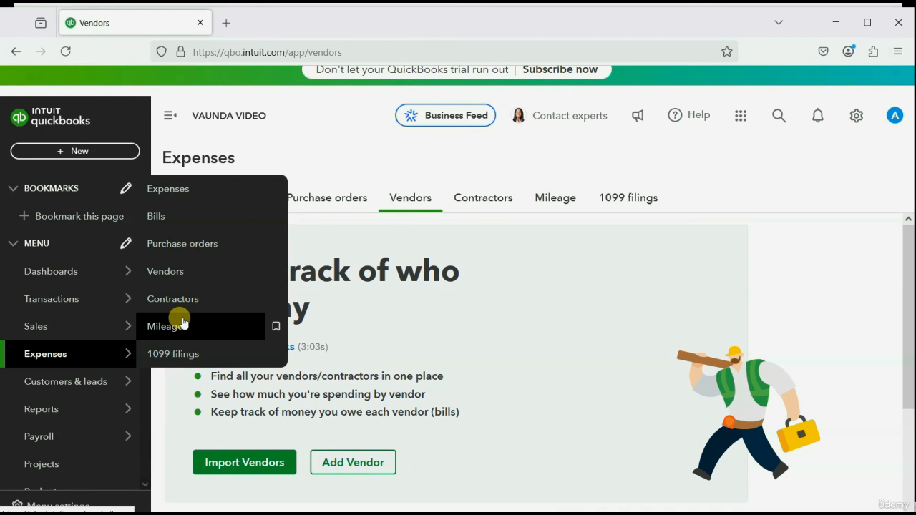
left_click(194, 276)
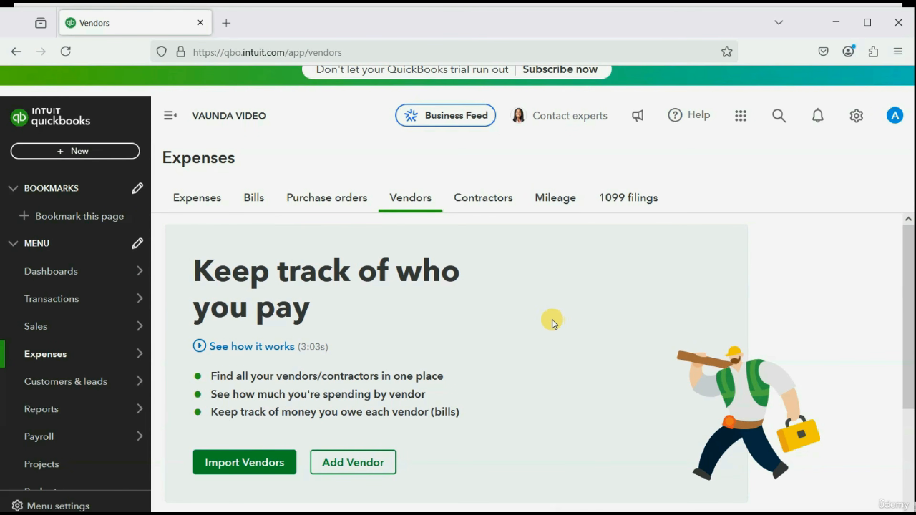
left_click(262, 462)
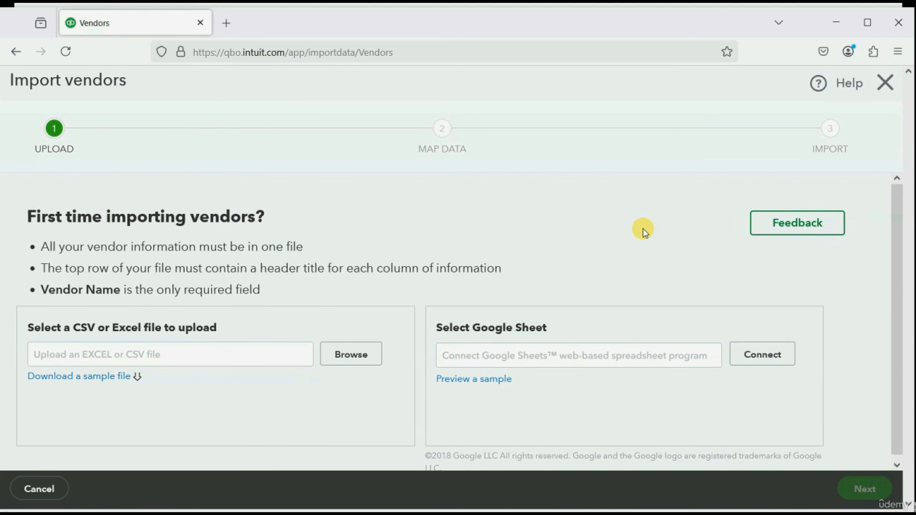
left_click(103, 378)
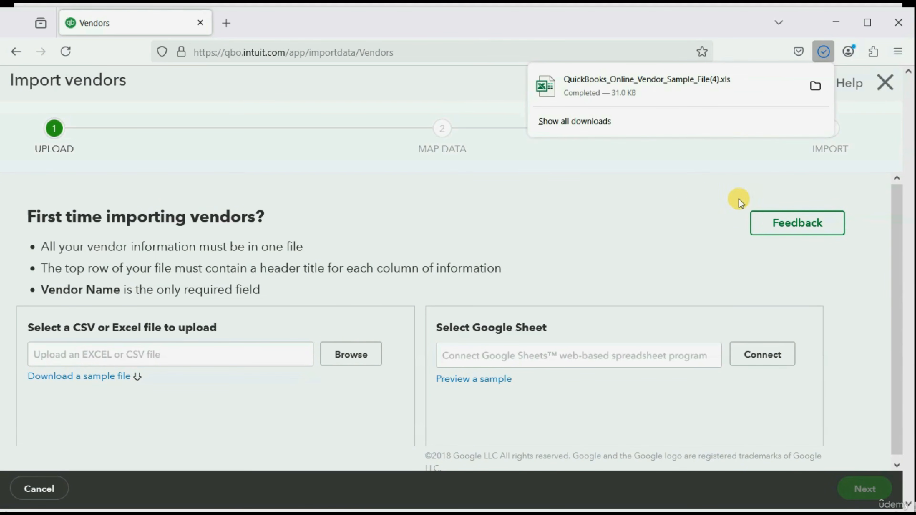
left_click(686, 207)
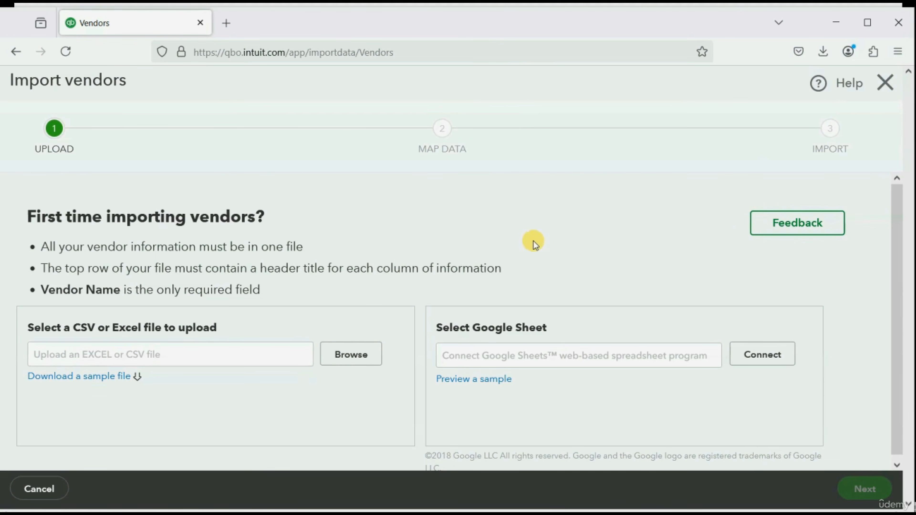
Upload VENDORS+TO+IMPORT.csv from the CHAPTER 3 - SET UP LISTS folder inside DONE BANK FEEDS CHAPTERS and proceed to field mapping
left_click(360, 362)
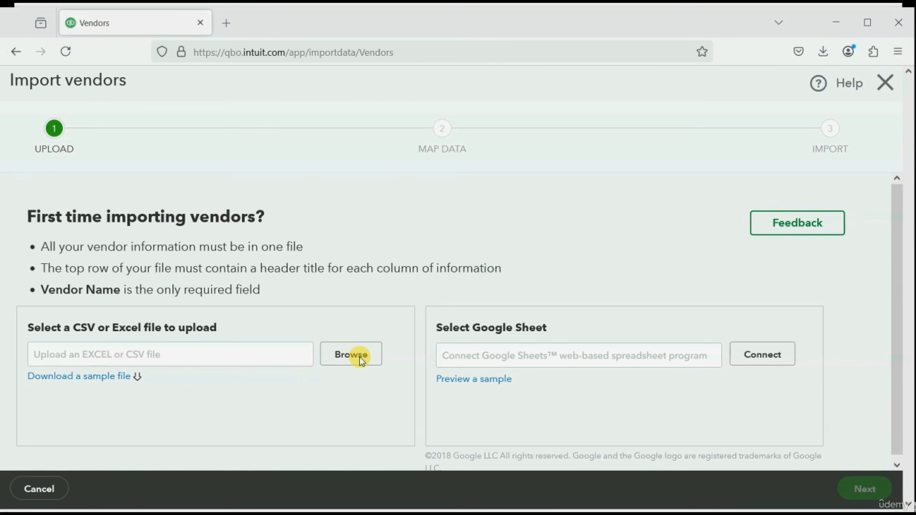
left_click(165, 144)
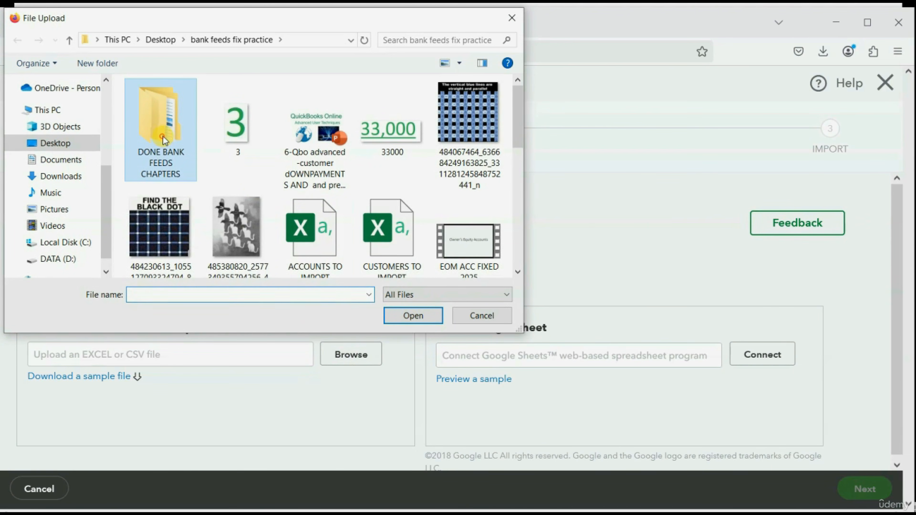
double_click(165, 143)
left_click(185, 103)
double_click(185, 104)
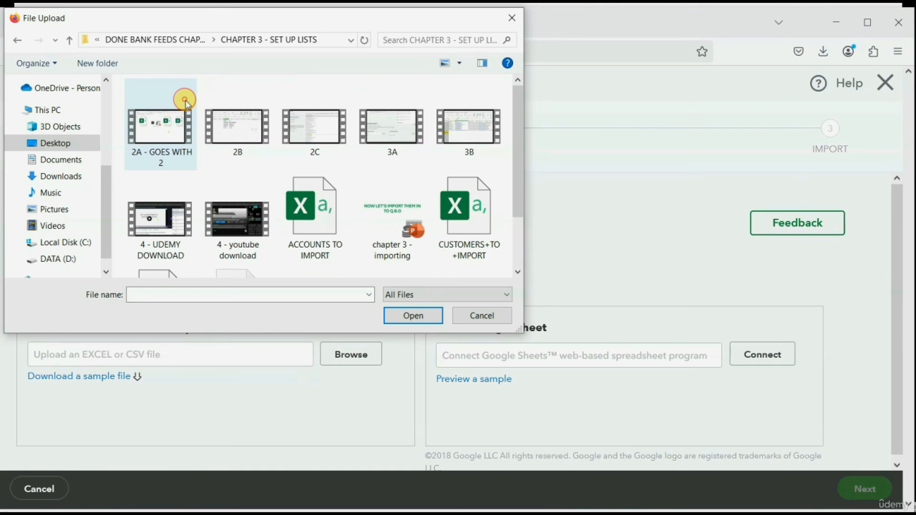
scroll(421, 188, "down", 2)
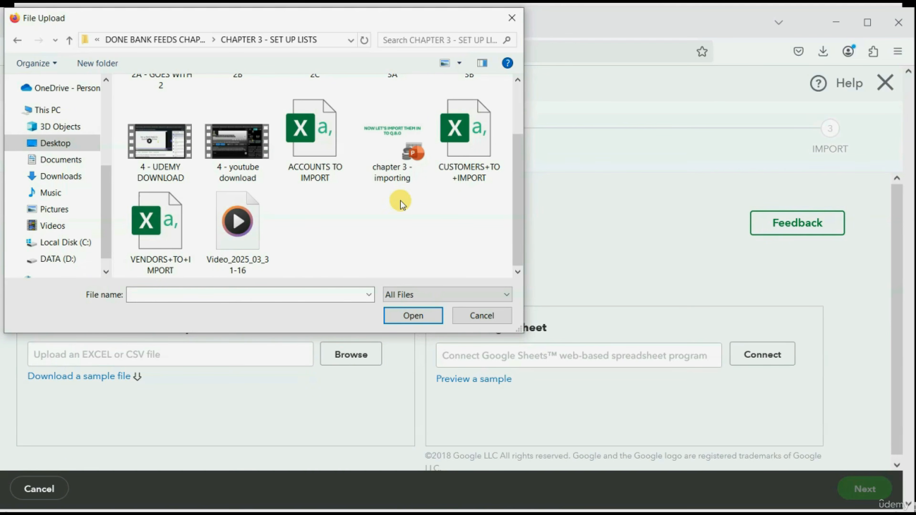
double_click(158, 219)
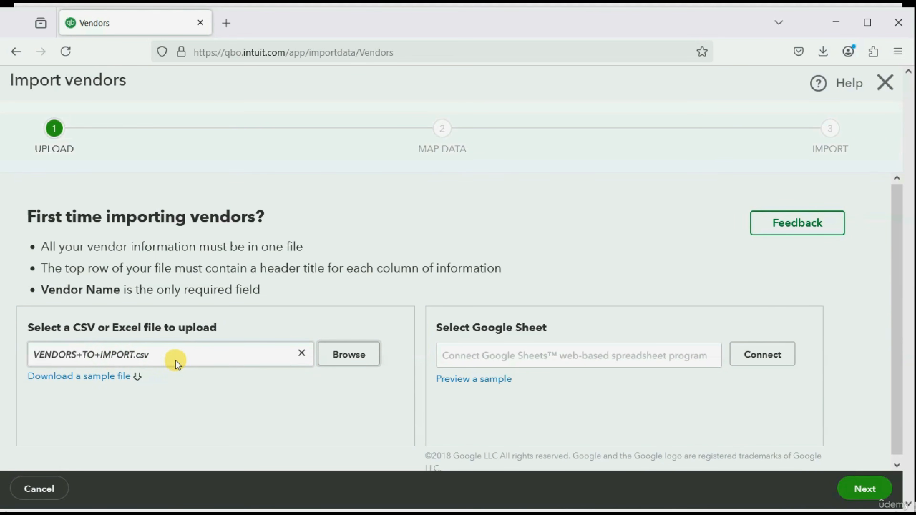
left_click(858, 490)
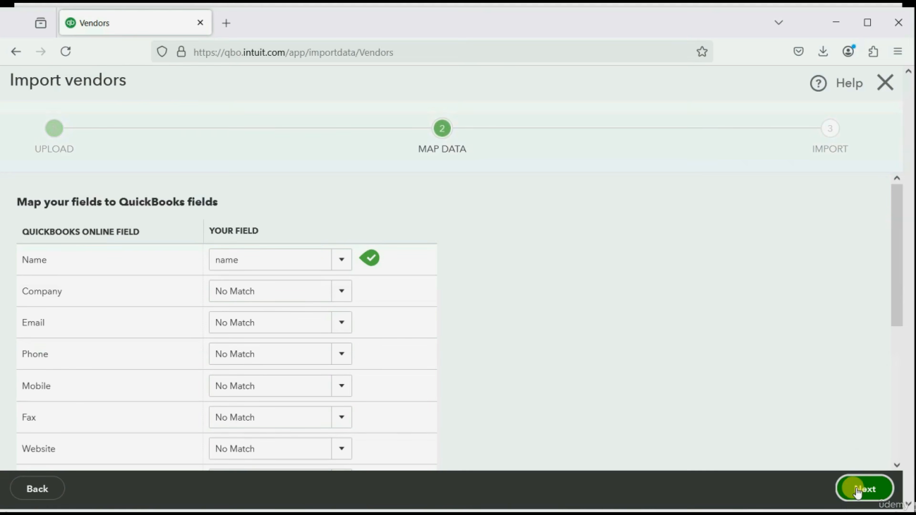
Review the field mapping, keep Name matched to name and all other fields on No Match, and continue to the import stage
scroll(590, 324, "down", 2)
scroll(590, 325, "up", 2)
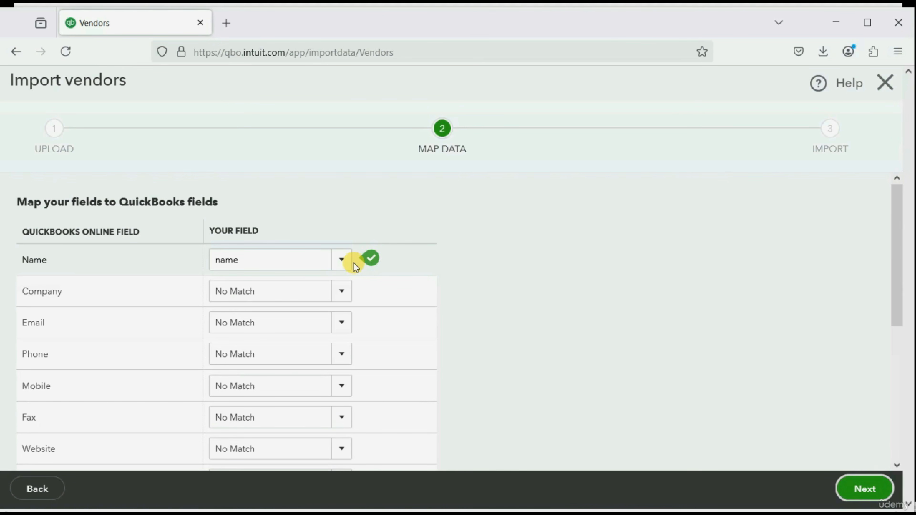
scroll(337, 289, "down", 6)
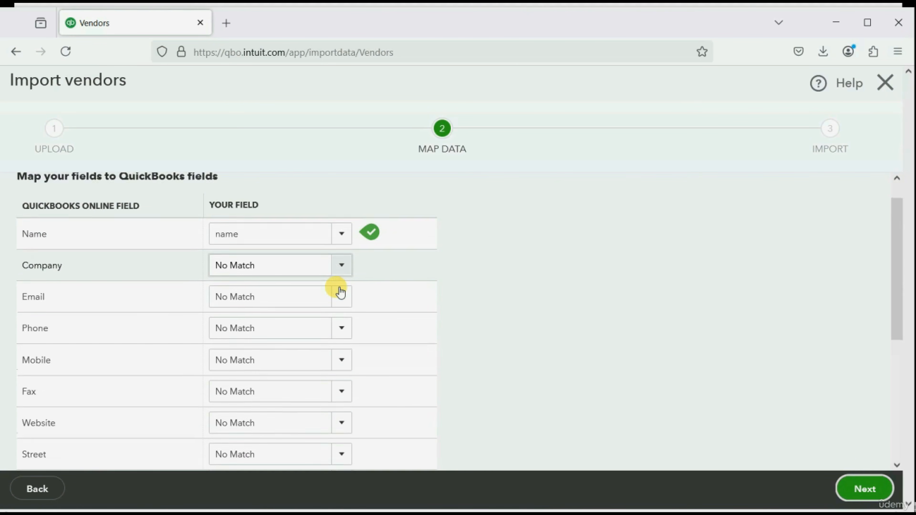
scroll(340, 292, "down", 1)
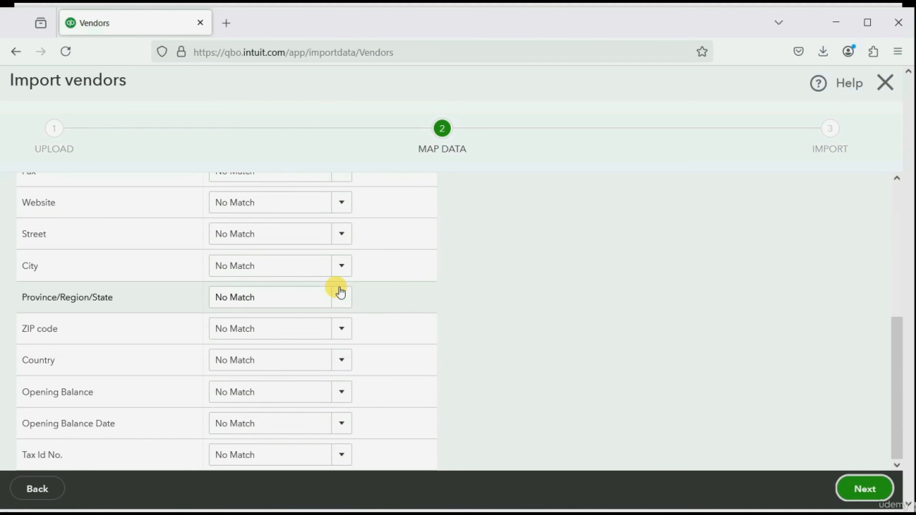
scroll(340, 292, "up", 7)
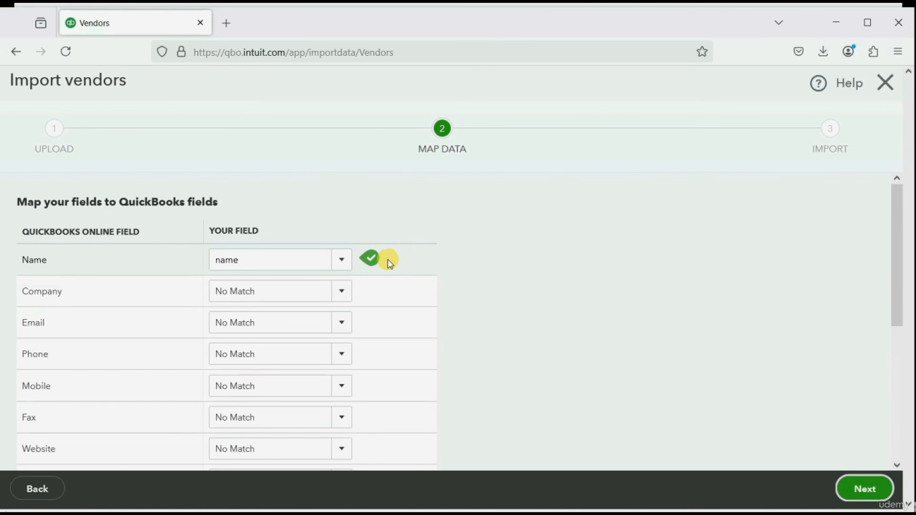
scroll(411, 250, "down", 4)
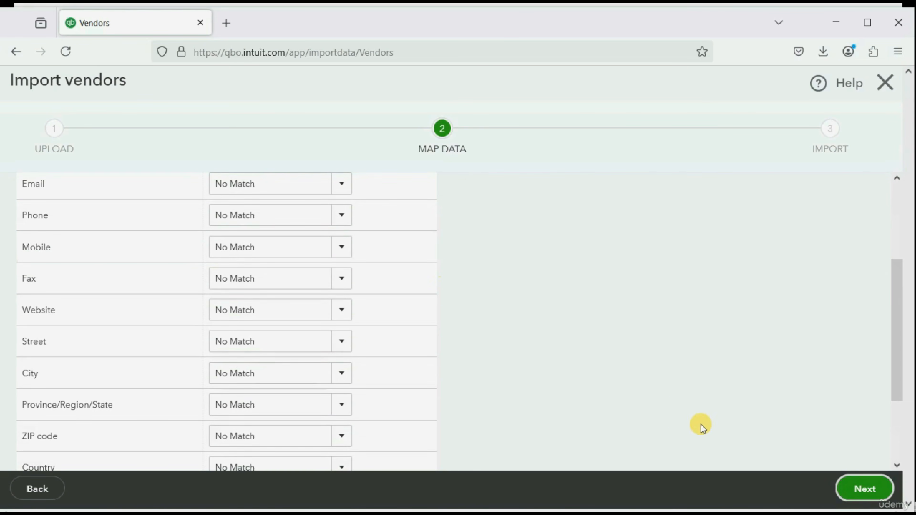
left_click(867, 489)
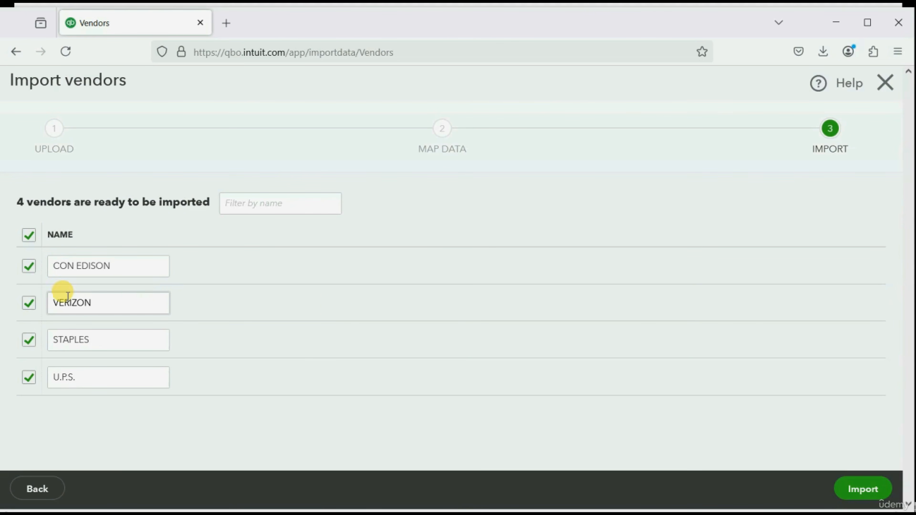
Import the vendors CON EDISON, VERIZON, STAPLES and U.P.S. with all of them selected
left_click(31, 307)
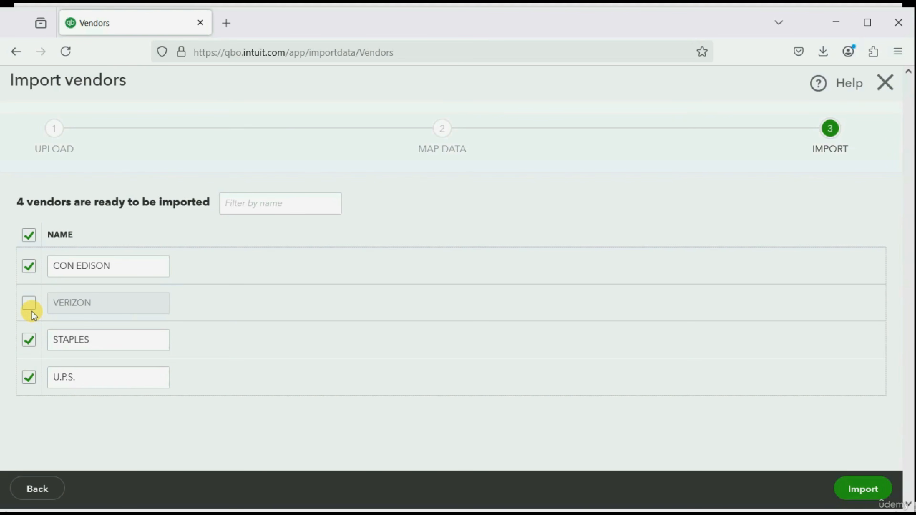
left_click(32, 307)
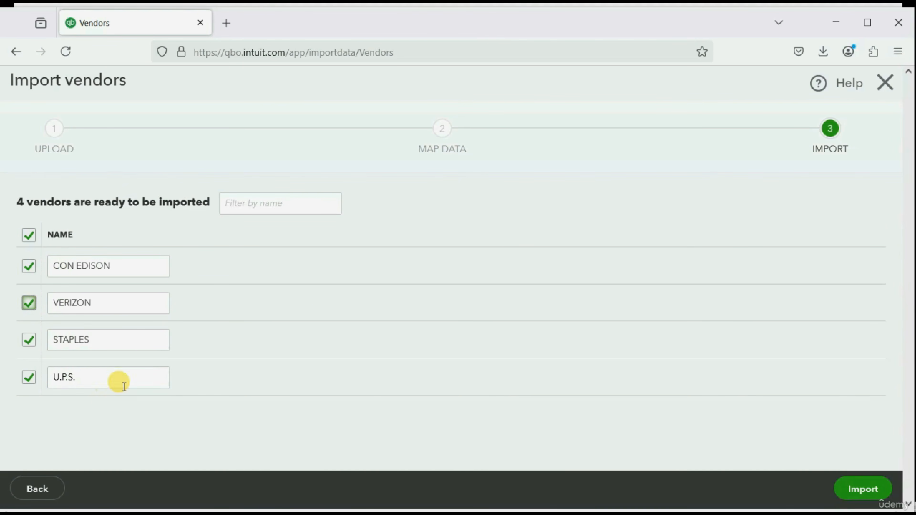
left_click(854, 491)
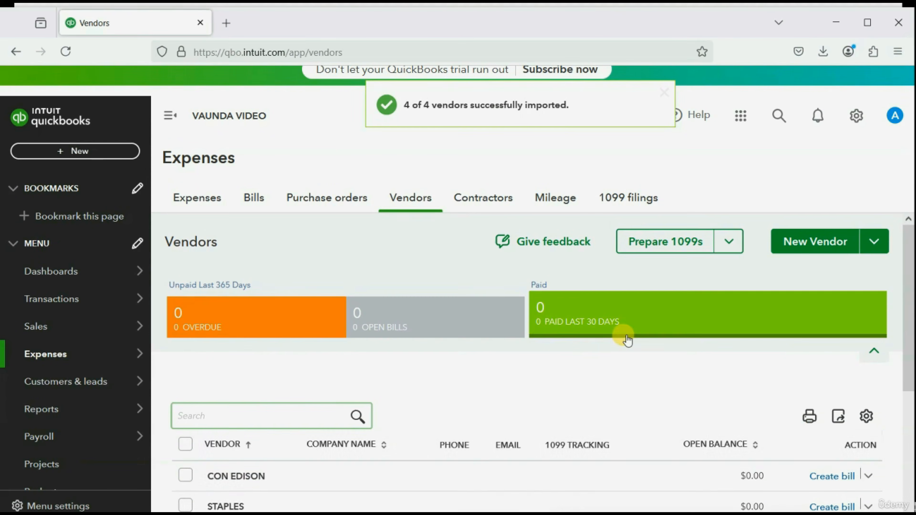
Examine the imported vendor list, then select CON EDISON and inspect its available batch actions and individual actions
scroll(617, 337, "down", 3)
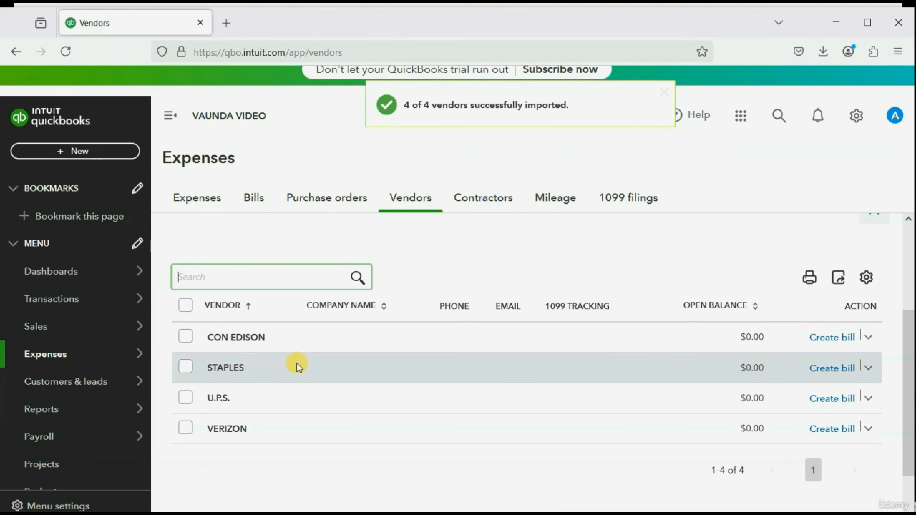
scroll(296, 365, "up", 3)
scroll(295, 363, "down", 3)
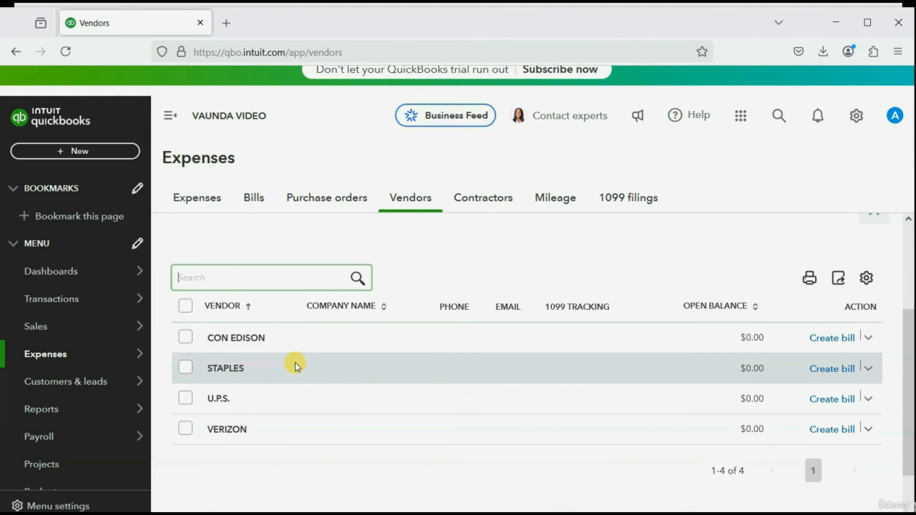
scroll(295, 362, "up", 2)
left_click(185, 406)
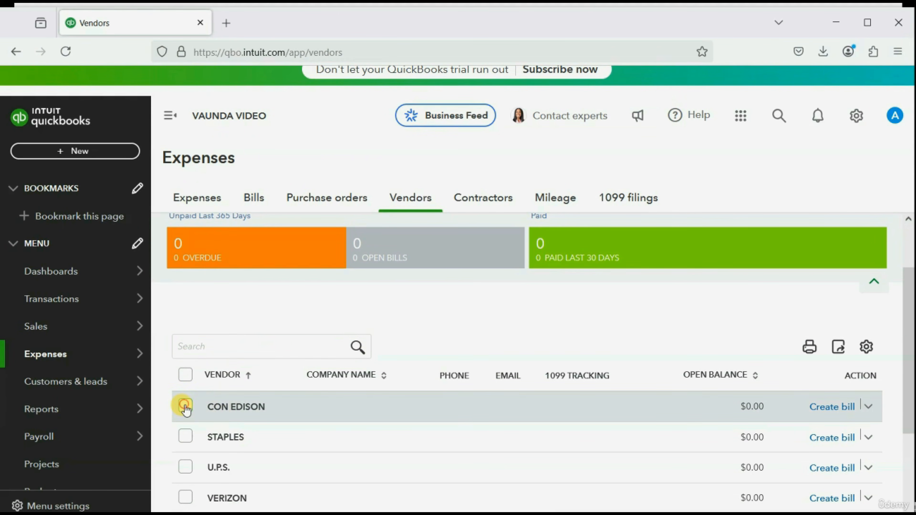
left_click(367, 365)
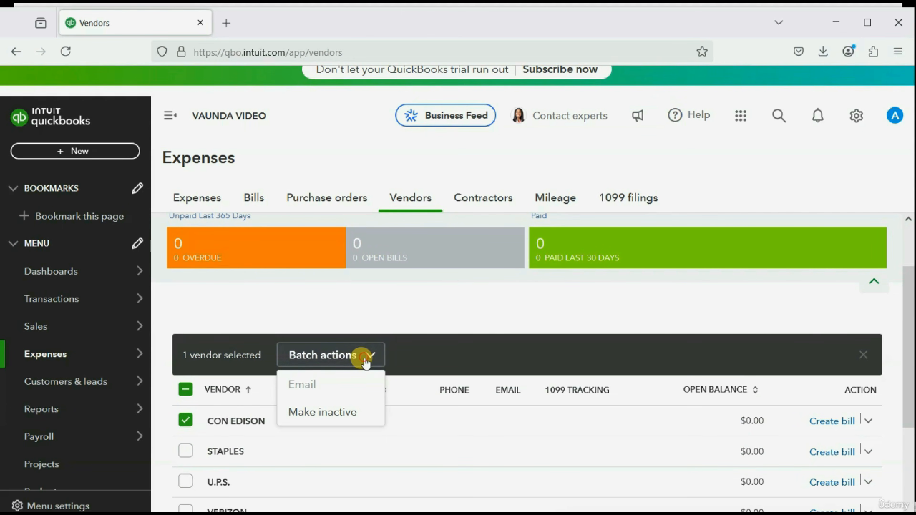
left_click(366, 362)
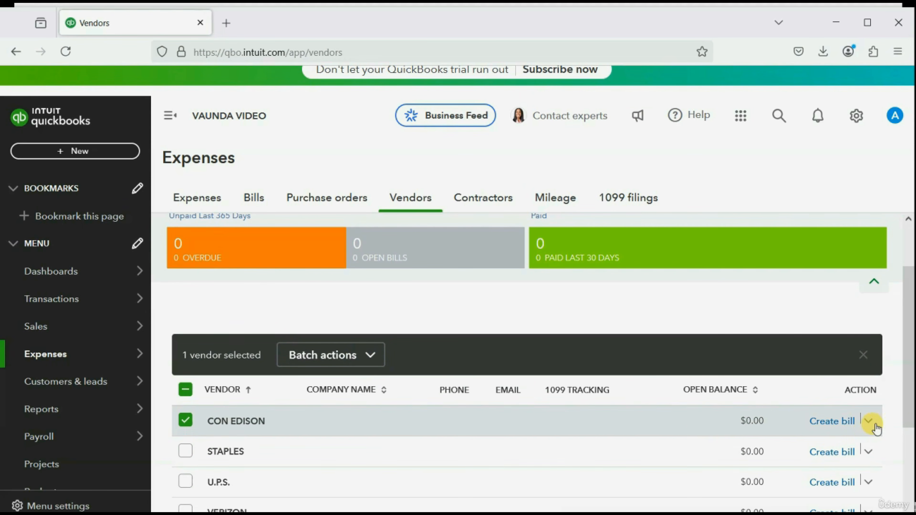
left_click(868, 422)
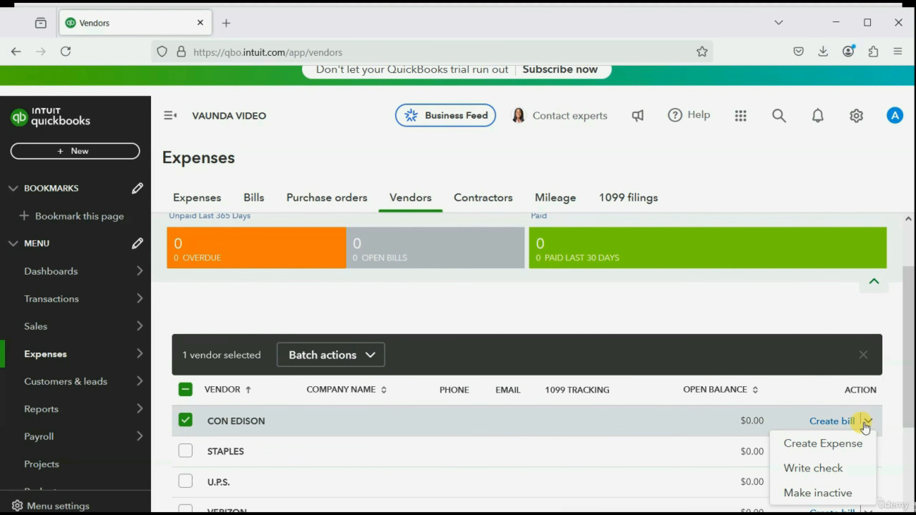
left_click(467, 318)
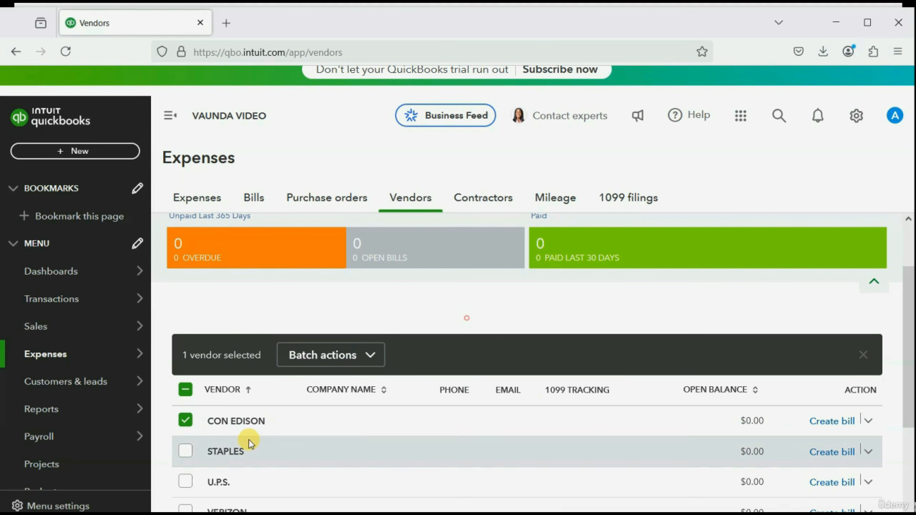
Open the CON EDISON vendor record and examine its summary and transaction list
left_click(231, 422)
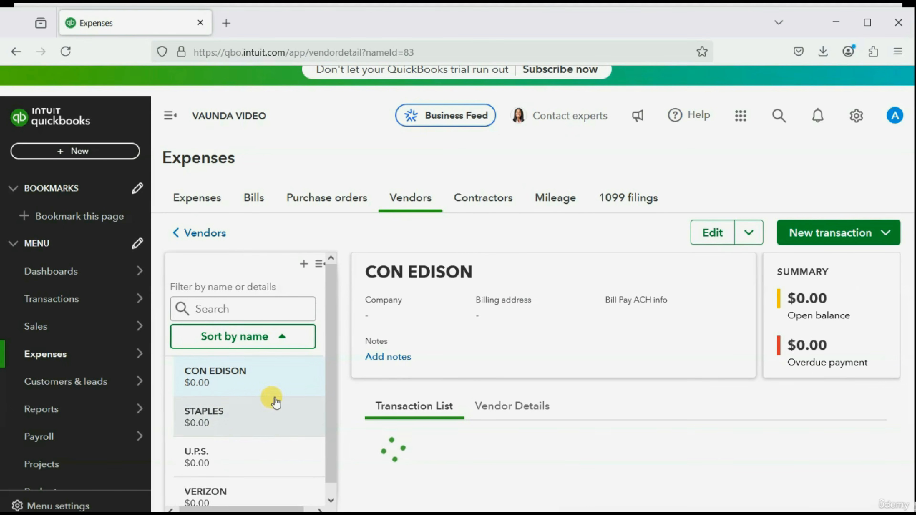
scroll(538, 343, "down", 1)
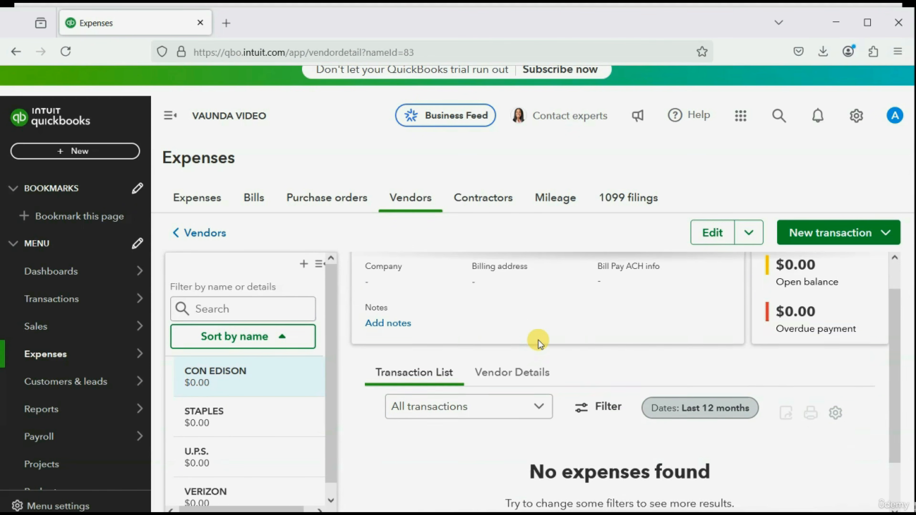
scroll(536, 339, "down", 1)
scroll(536, 341, "up", 2)
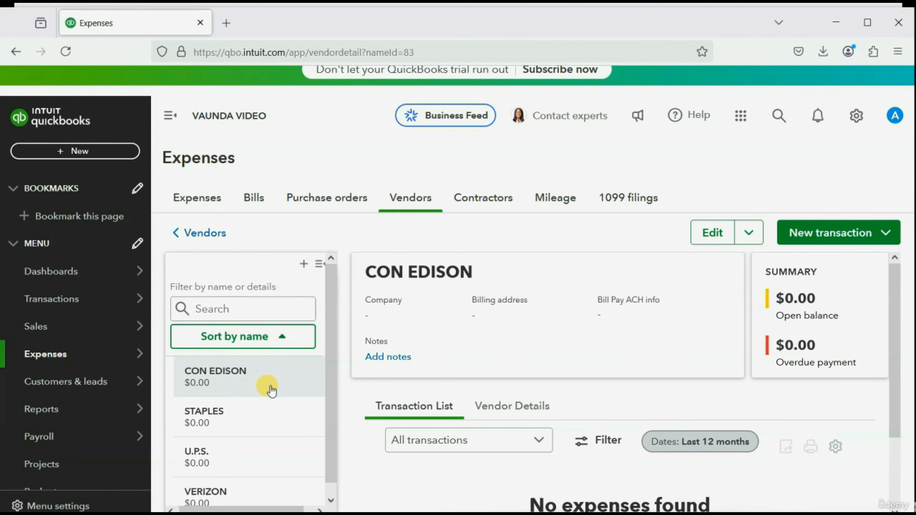
scroll(562, 399, "down", 3)
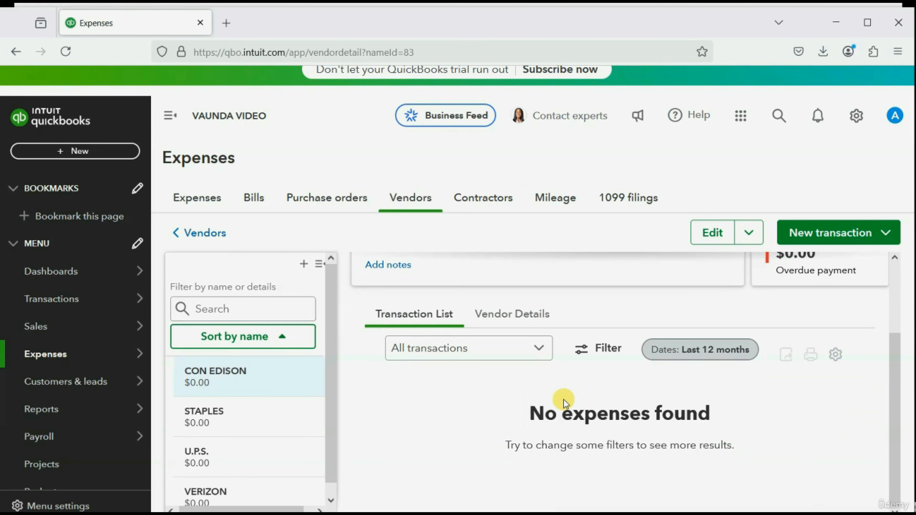
scroll(563, 399, "up", 3)
Open CON EDISON for editing and examine the email, mobile number and other contact fields
left_click(719, 236)
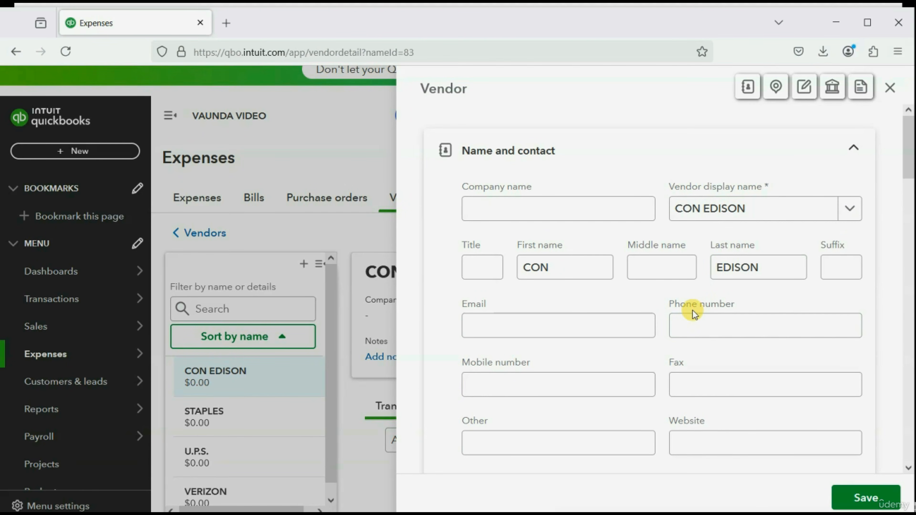
left_click(609, 322)
left_click(594, 385)
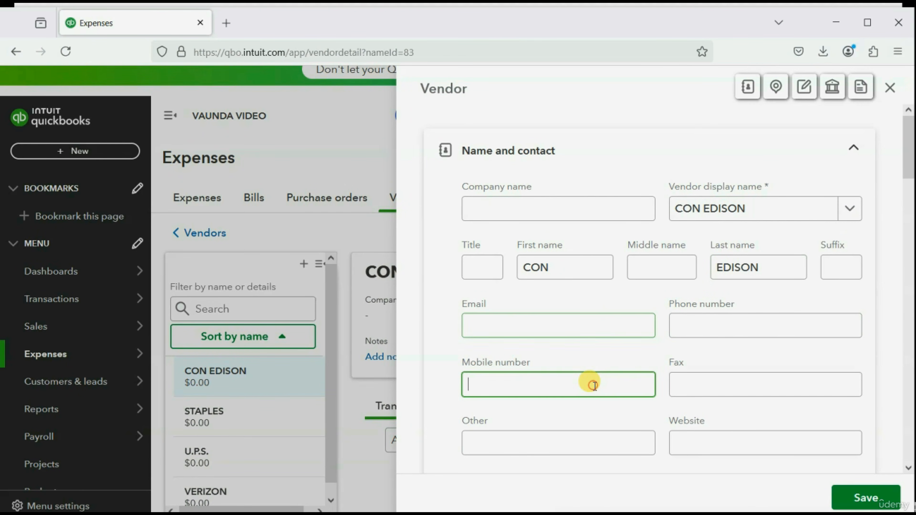
left_click(596, 443)
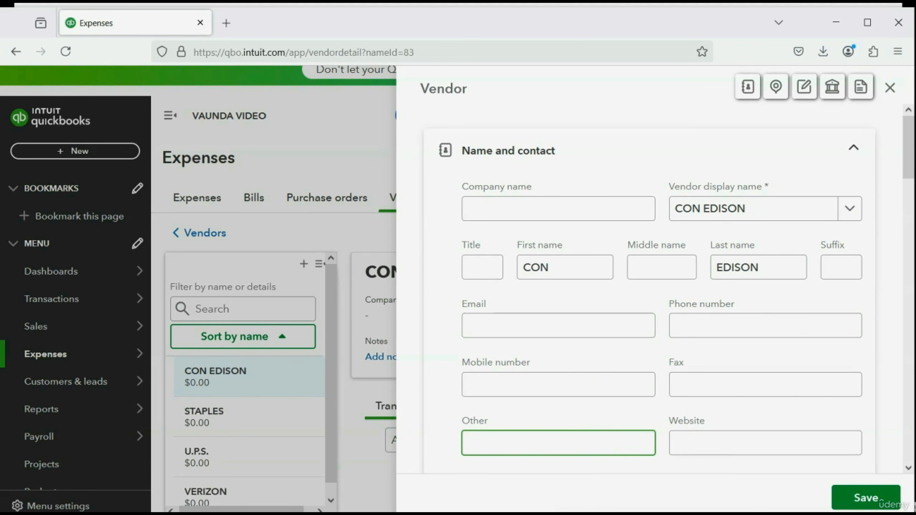
left_click(756, 494)
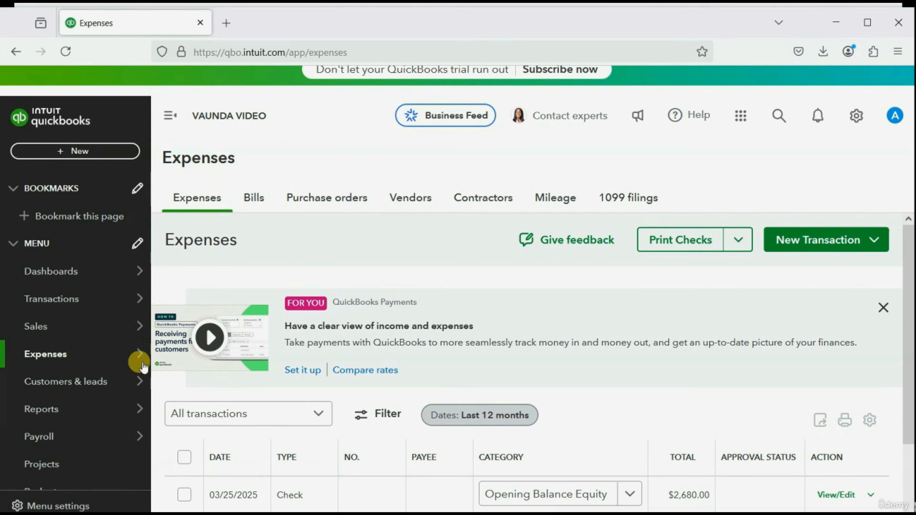
Open the vendor list under Expenses, then switch to the customers page under Sales and look it over
mouse_move(88, 370)
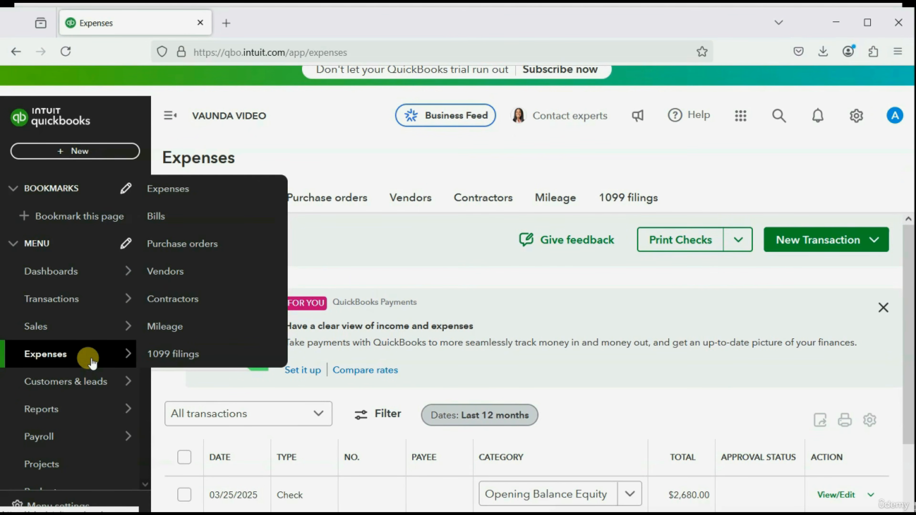
left_click(191, 275)
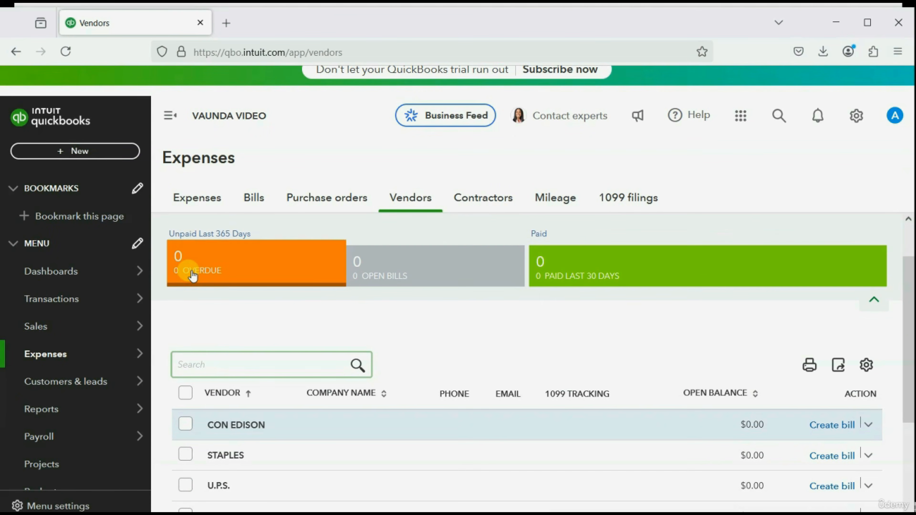
mouse_move(117, 323)
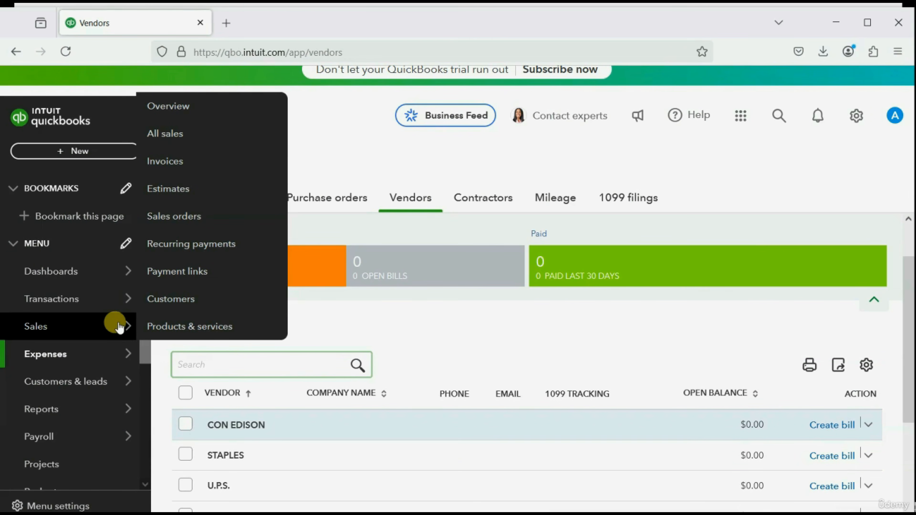
left_click(209, 304)
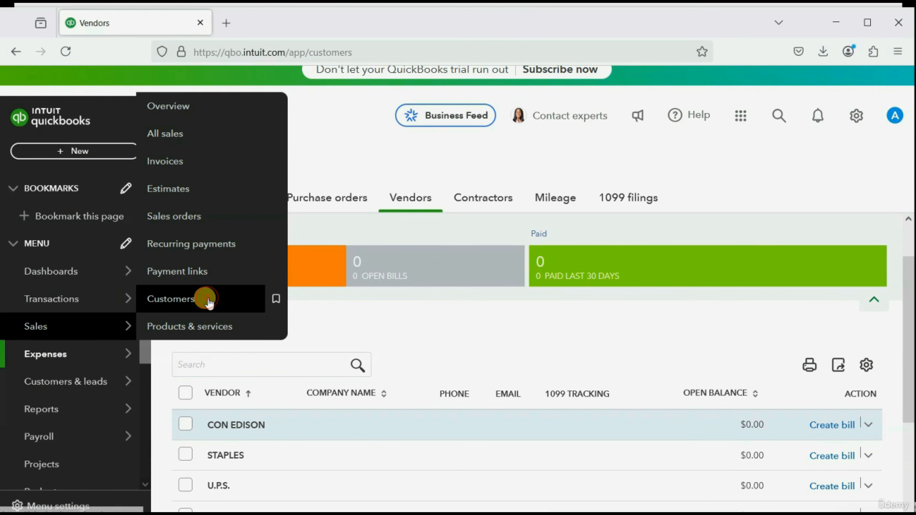
scroll(540, 257, "down", 3)
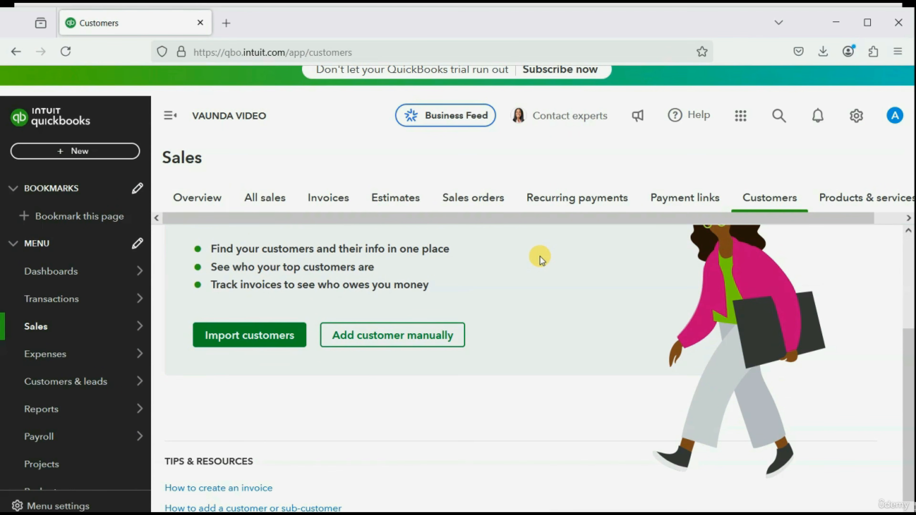
scroll(539, 256, "up", 4)
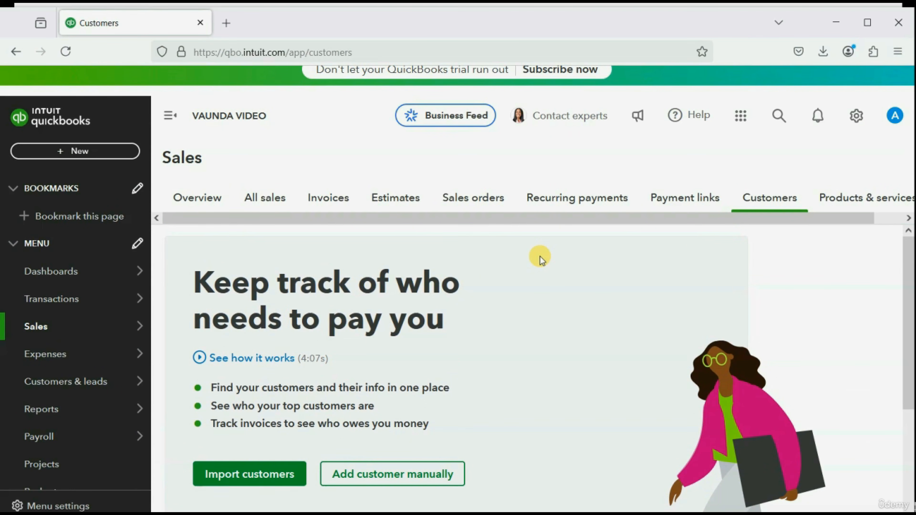
Start a customer import and upload the file CUSTOMERS+TO+IMPORT.csv
left_click(263, 473)
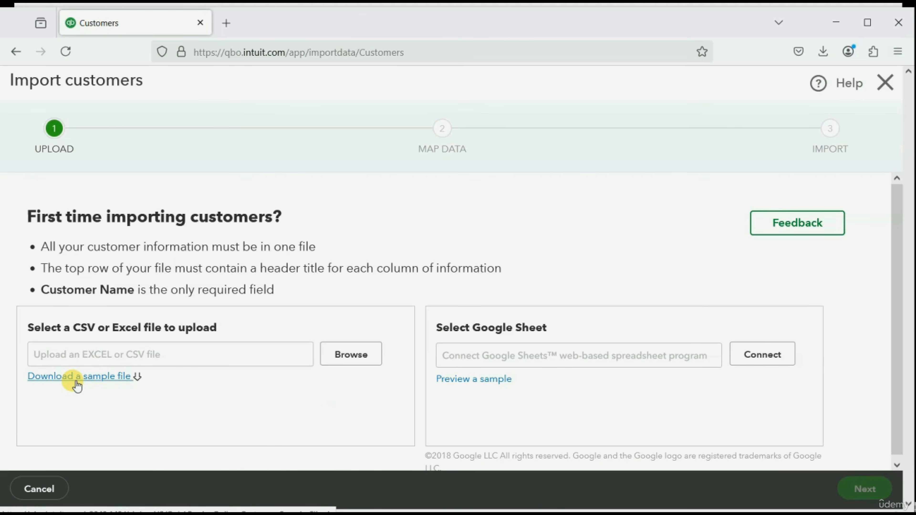
left_click(342, 353)
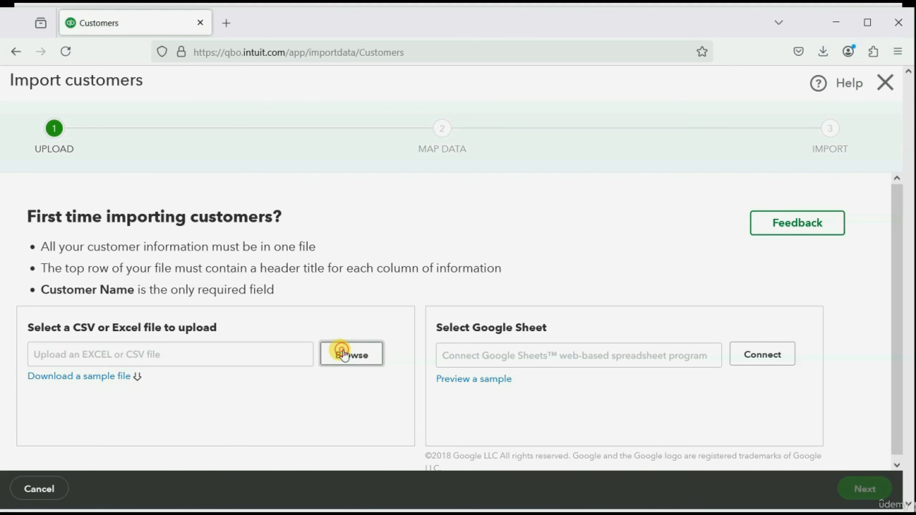
scroll(339, 250, "down", 3)
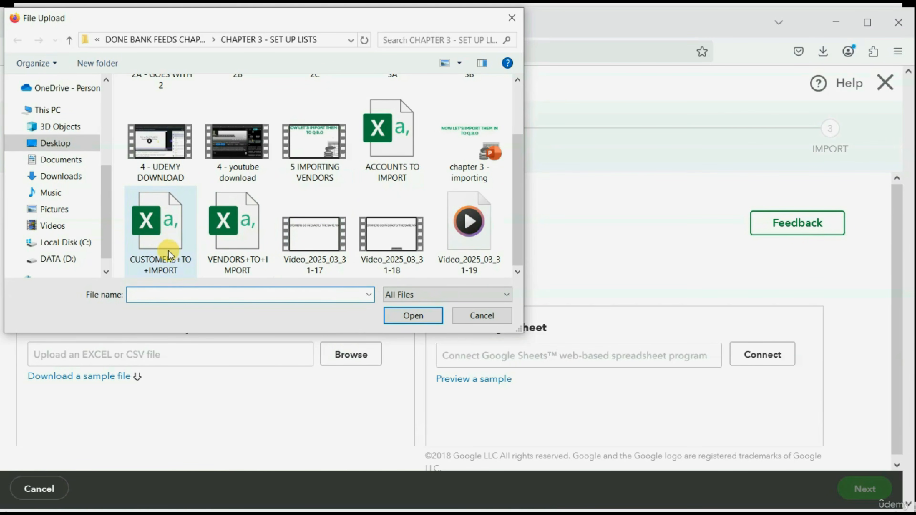
left_click(161, 236)
double_click(161, 235)
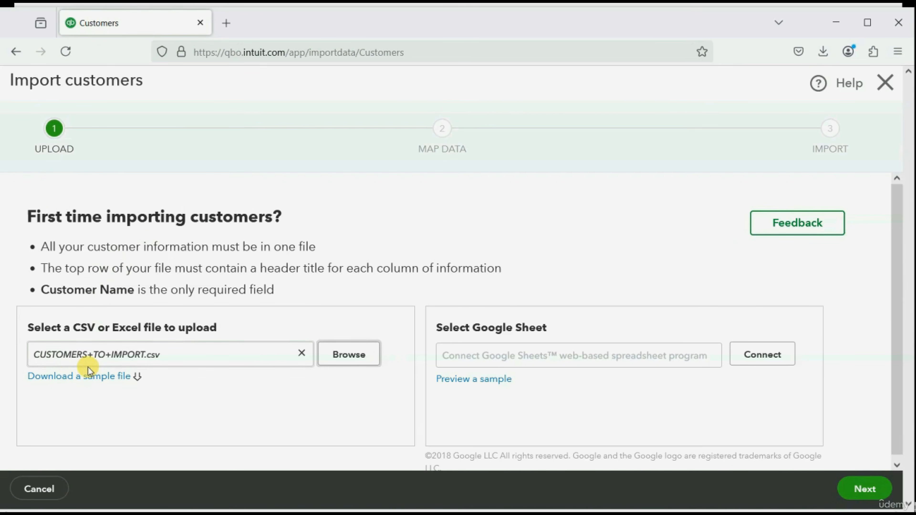
left_click(867, 489)
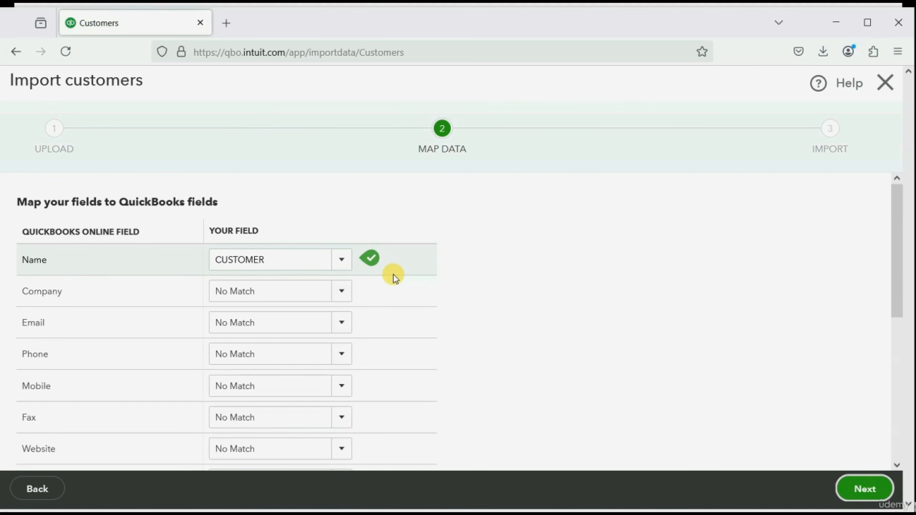
Review the customer field mapping and accept it with Name mapped to CUSTOMER and the other fields at No Match
scroll(339, 303, "down", 5)
scroll(341, 305, "down", 3)
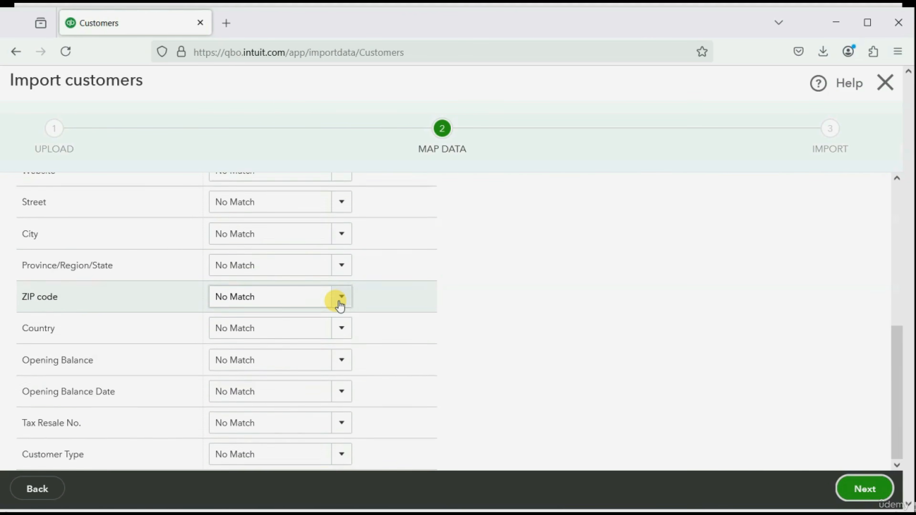
scroll(340, 305, "up", 8)
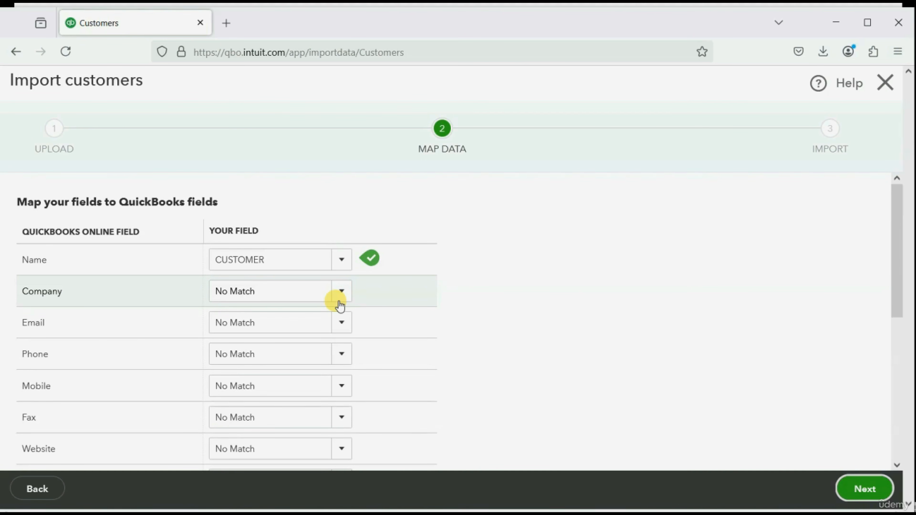
left_click(860, 490)
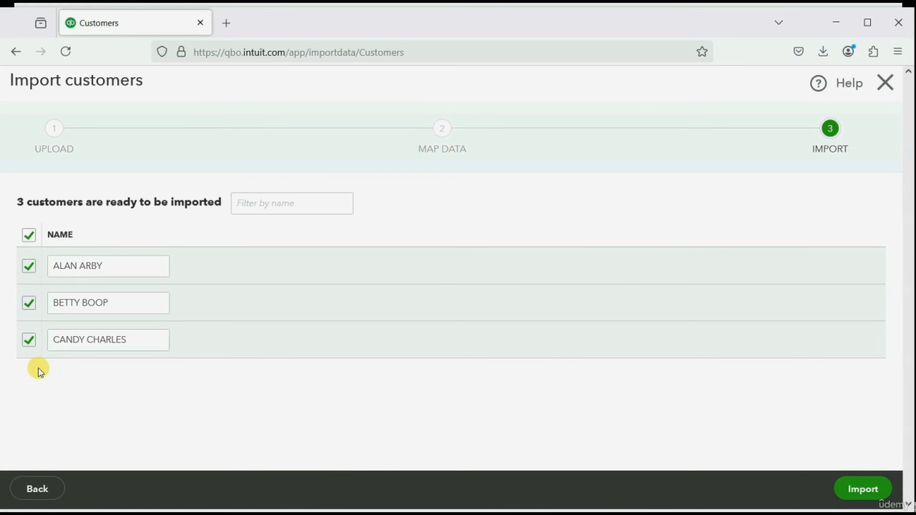
Try excluding the second customer, select it again, and import all three customers
left_click(28, 303)
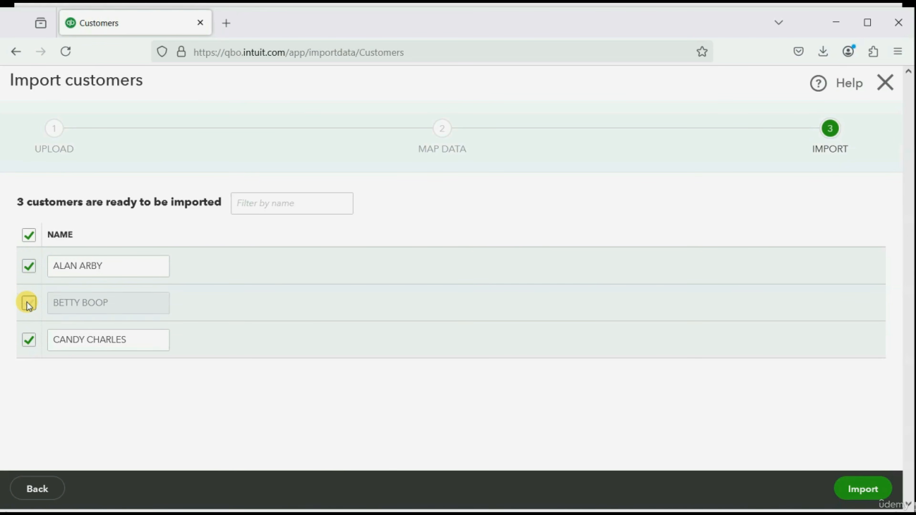
left_click(28, 303)
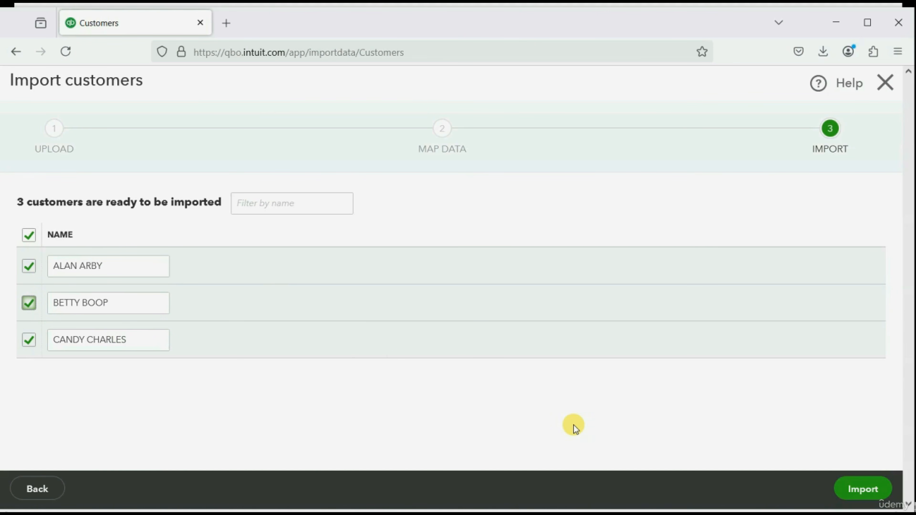
left_click(860, 488)
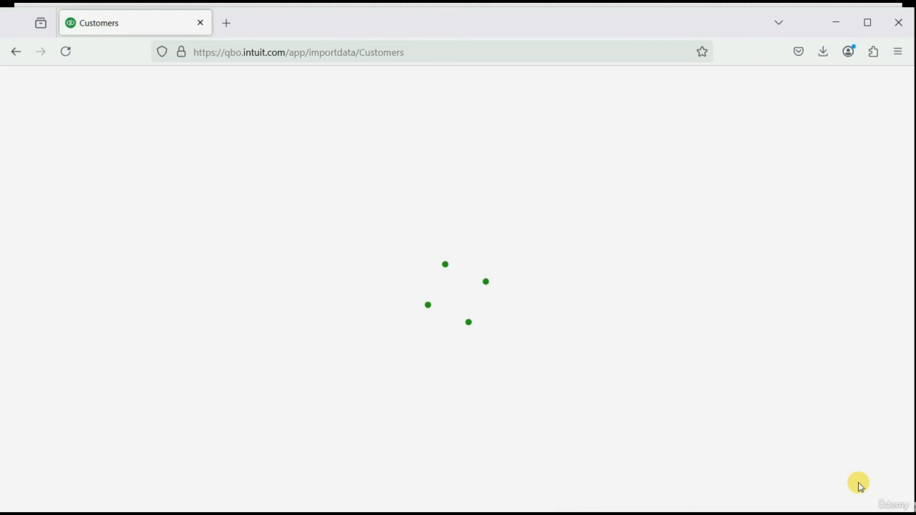
Open the first customer in the imported list for editing and examine the email and other contact fields
scroll(638, 362, "down", 5)
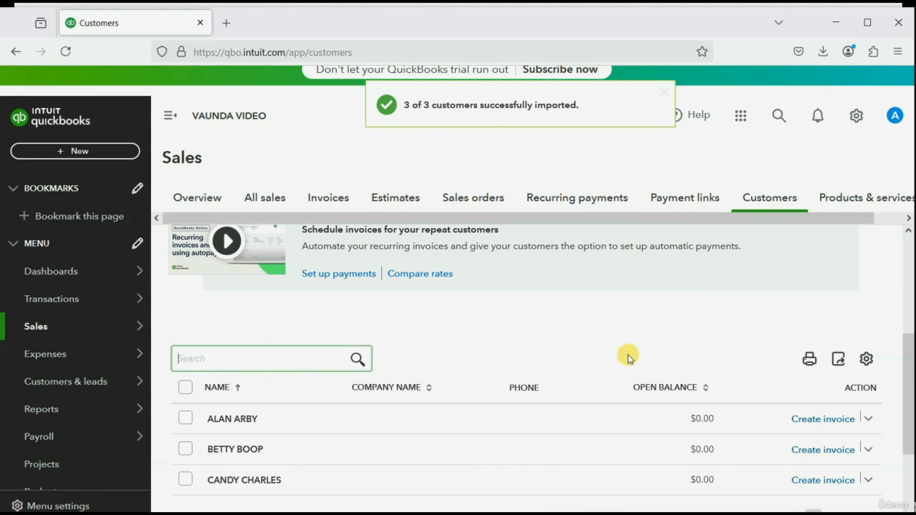
scroll(240, 438, "down", 2)
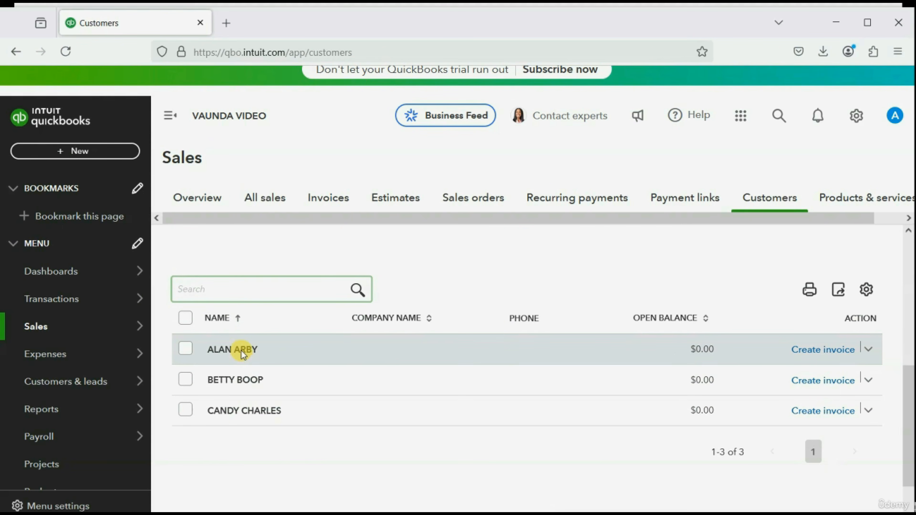
left_click(244, 349)
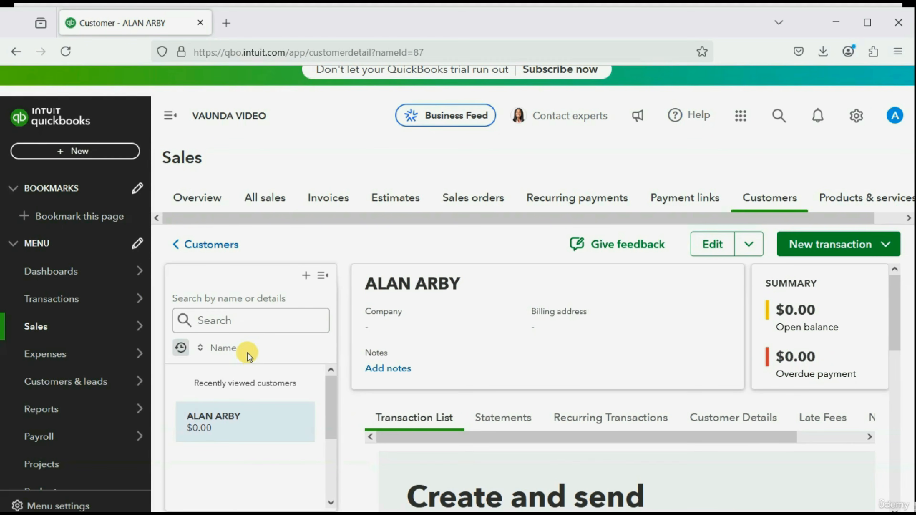
left_click(709, 247)
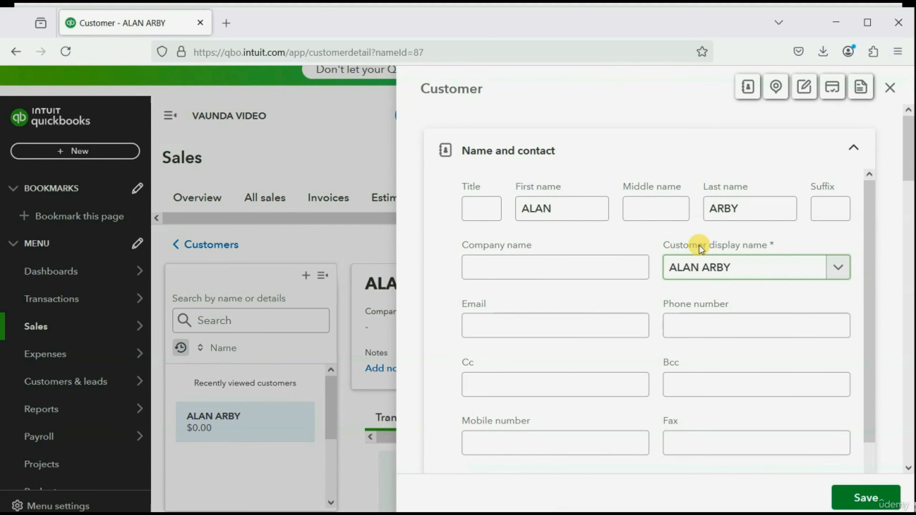
left_click(584, 326)
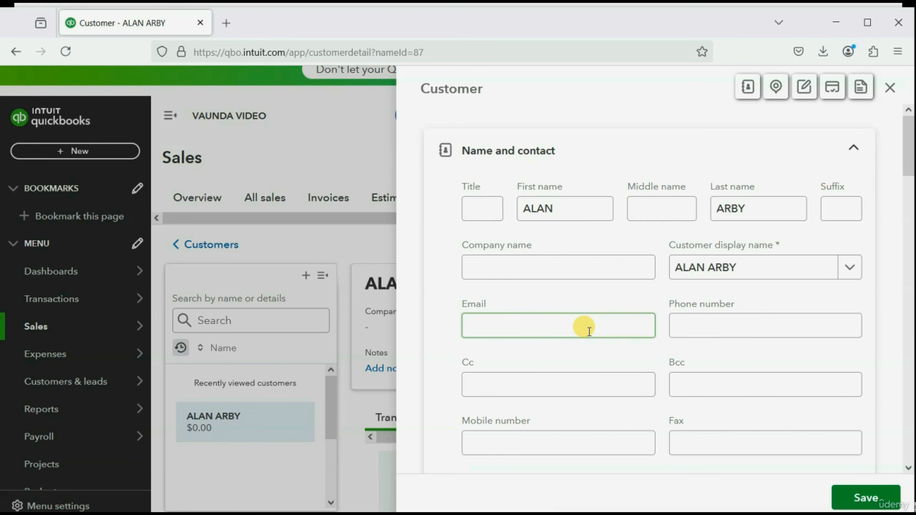
left_click(680, 449)
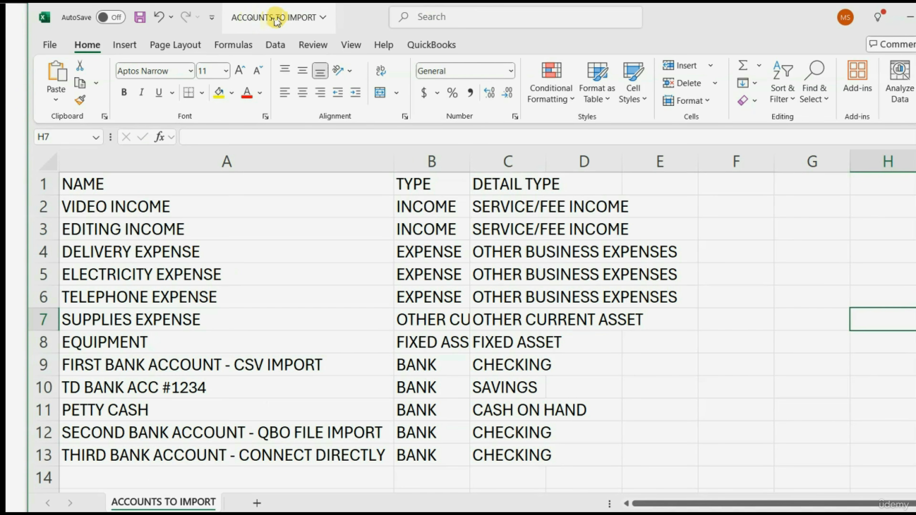
Examine the header row and the VIDEO INCOME row in the ACCOUNTS TO IMPORT workbook, then the available number formats
left_click(184, 186)
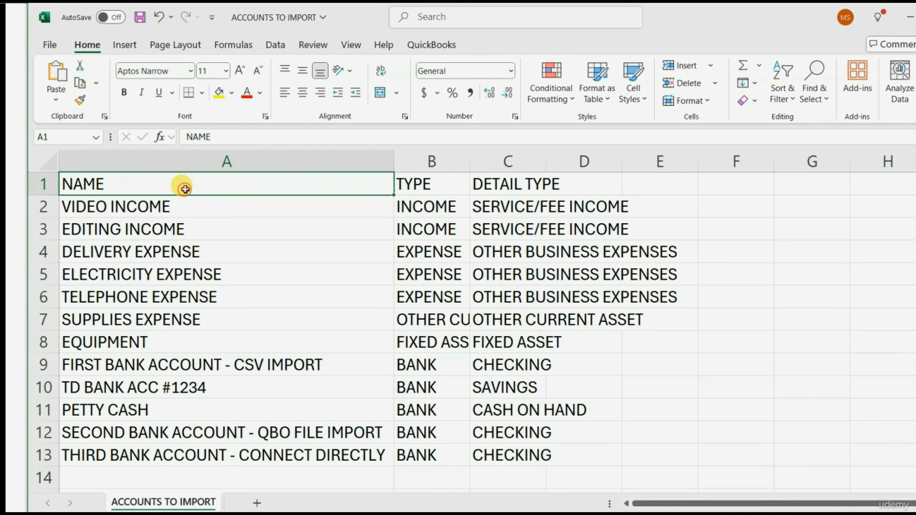
left_click_drag(307, 177, 501, 188)
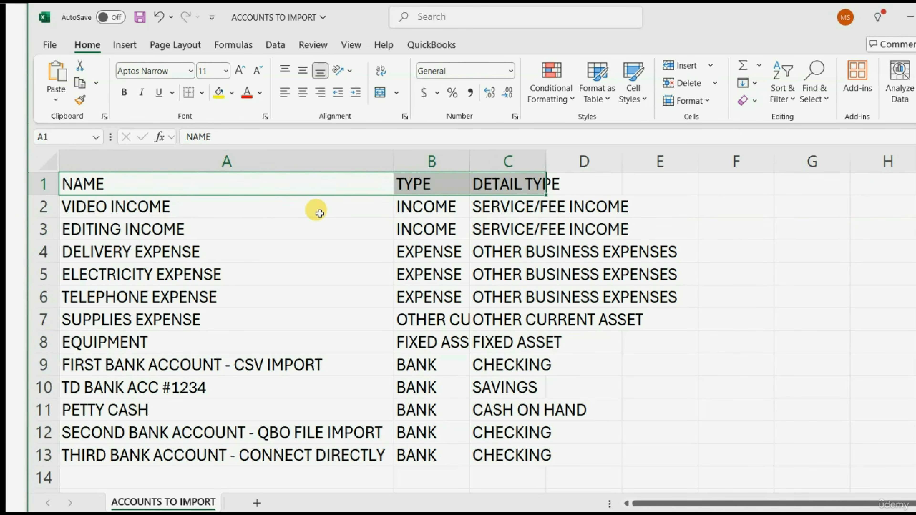
left_click(302, 207)
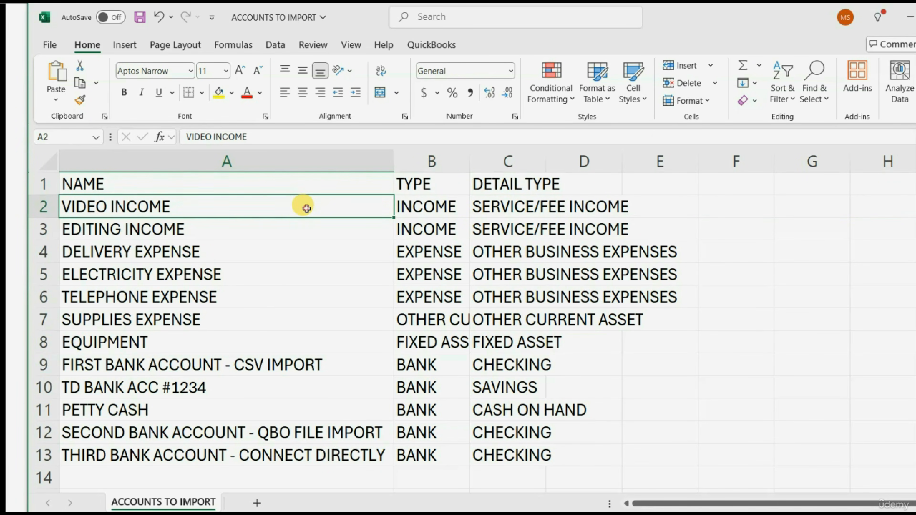
left_click(411, 206)
left_click(476, 207)
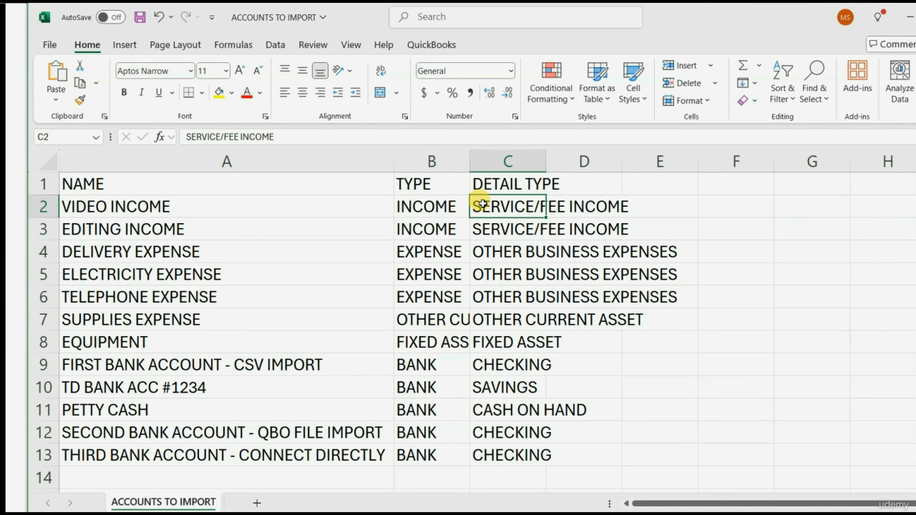
left_click(511, 72)
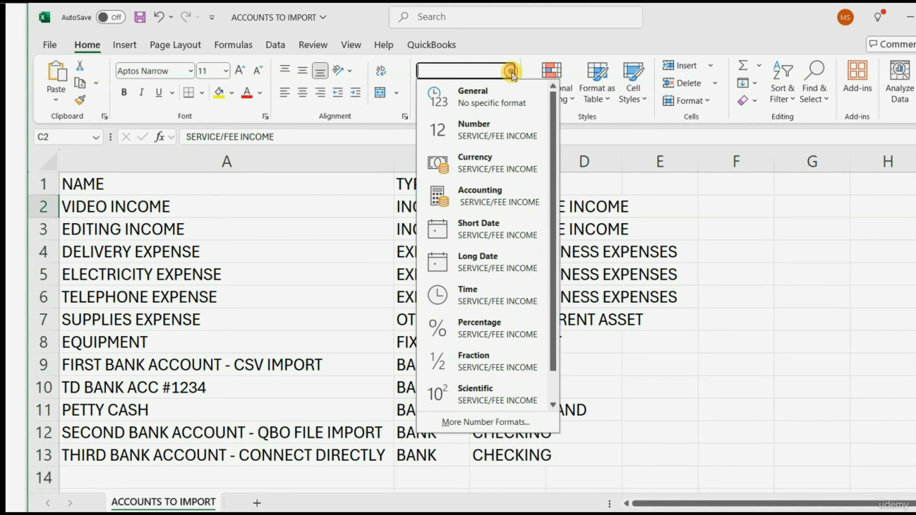
left_click(510, 71)
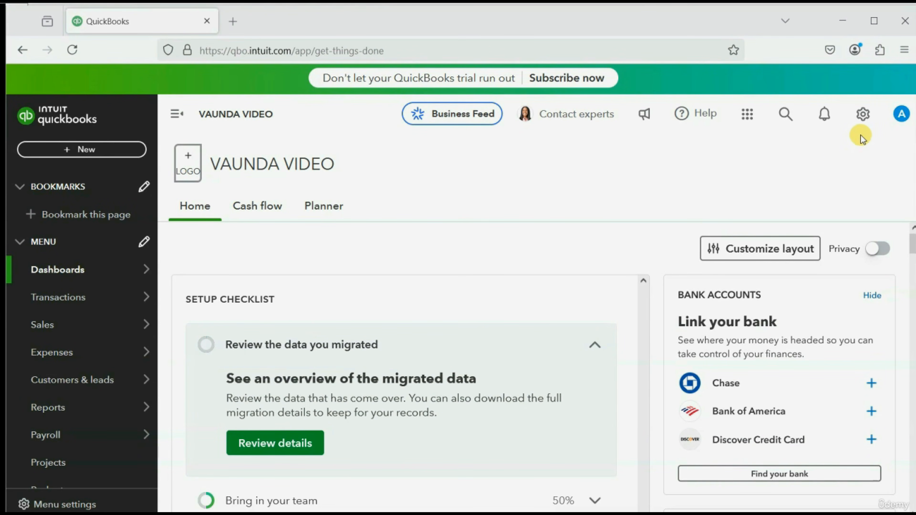
Open the chart of accounts in QuickBooks Online and examine the existing accounts with their account types and detail types
left_click(864, 114)
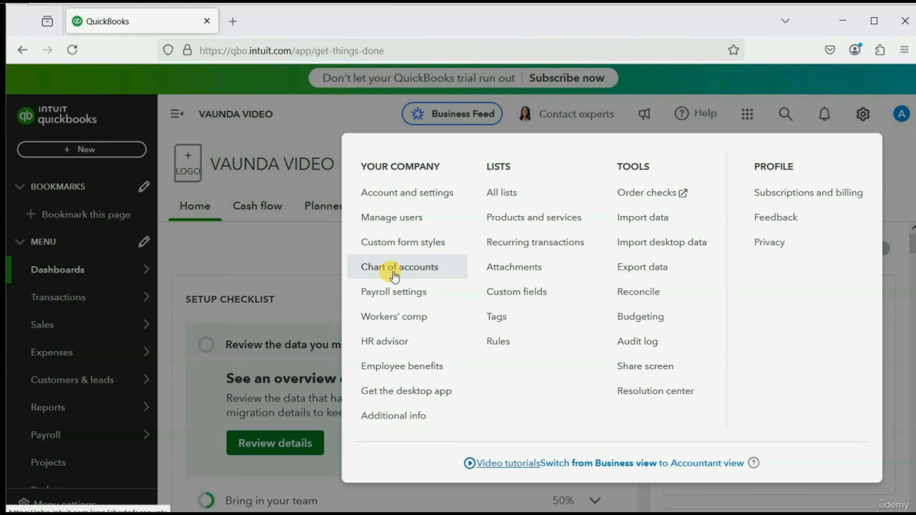
left_click(82, 300)
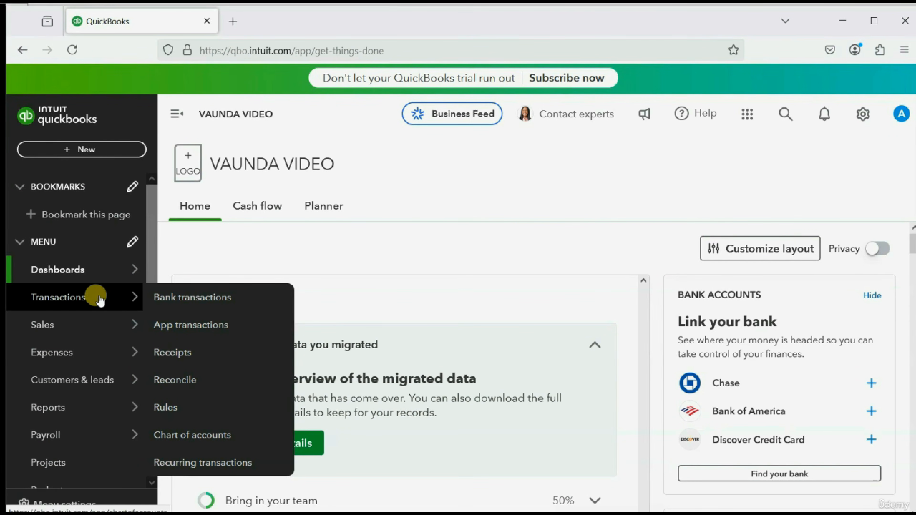
left_click(199, 437)
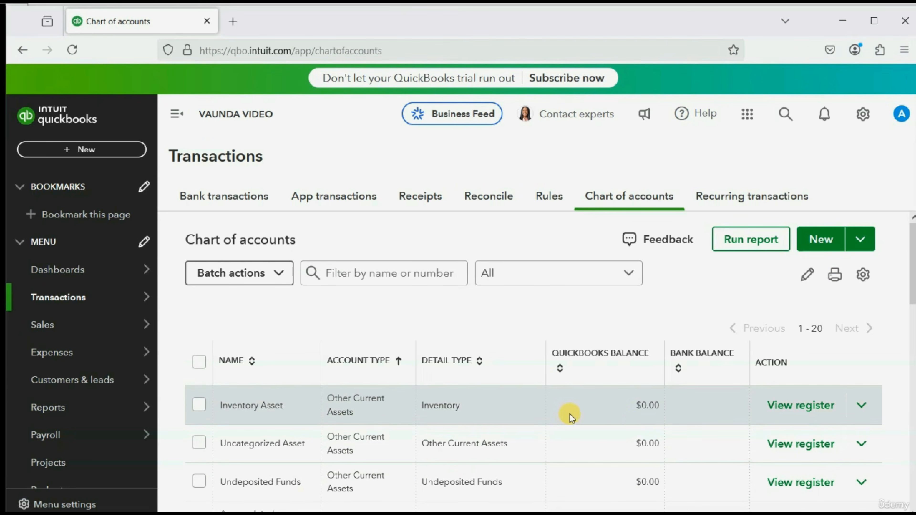
scroll(613, 404, "down", 4)
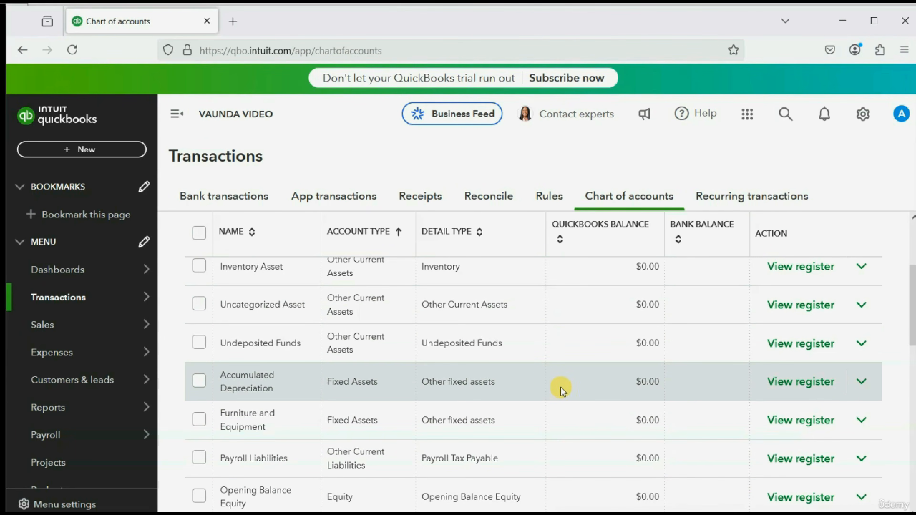
scroll(544, 382, "down", 3)
scroll(544, 383, "down", 6)
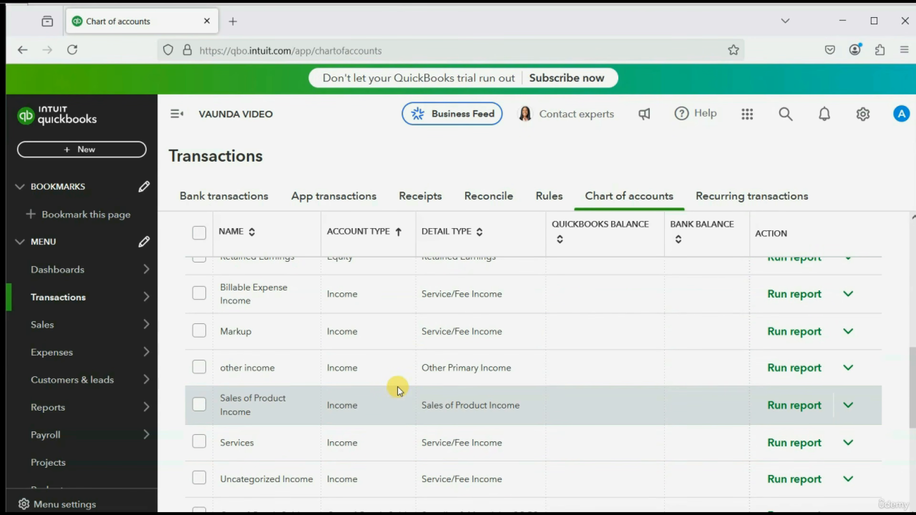
scroll(382, 387, "down", 4)
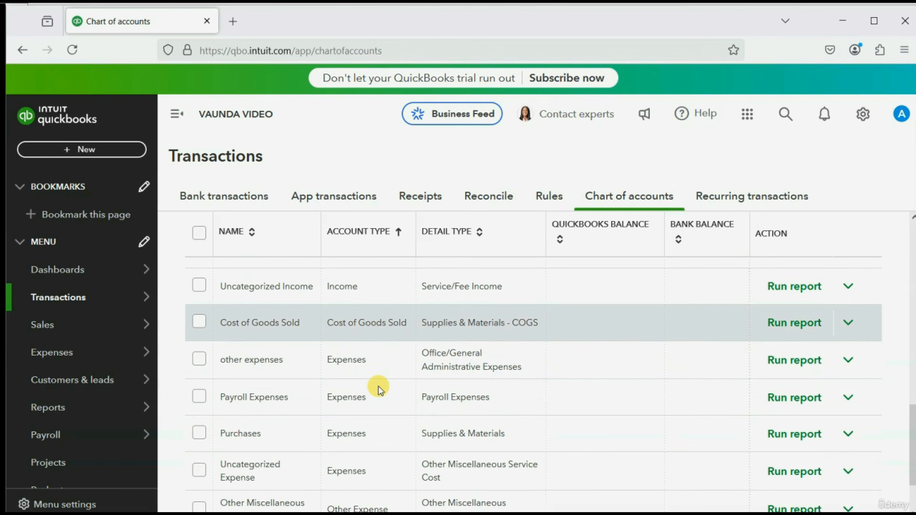
Open the account import from the chart of accounts
right_click(378, 388)
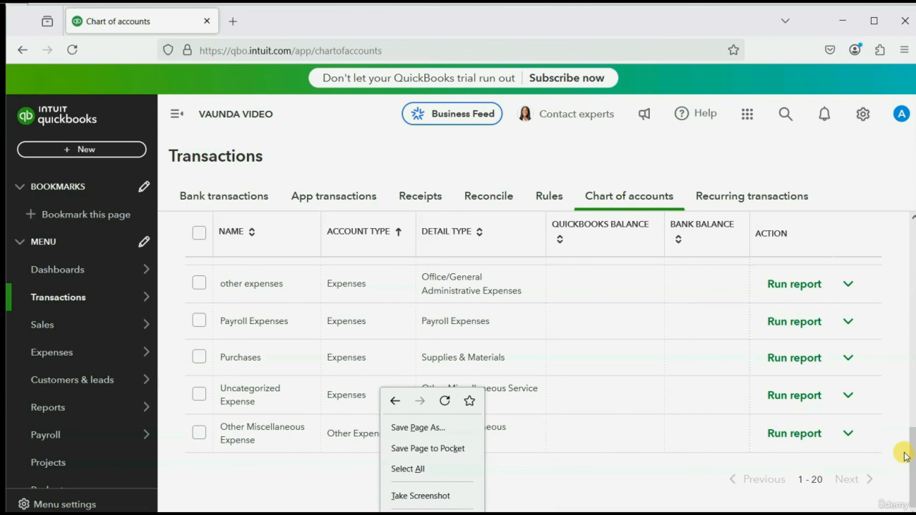
left_click_drag(909, 446, 913, 244)
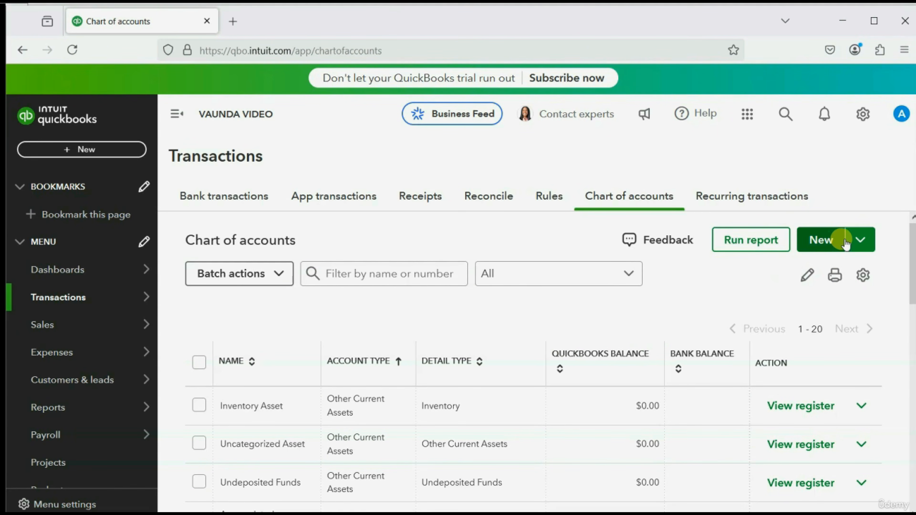
left_click(861, 241)
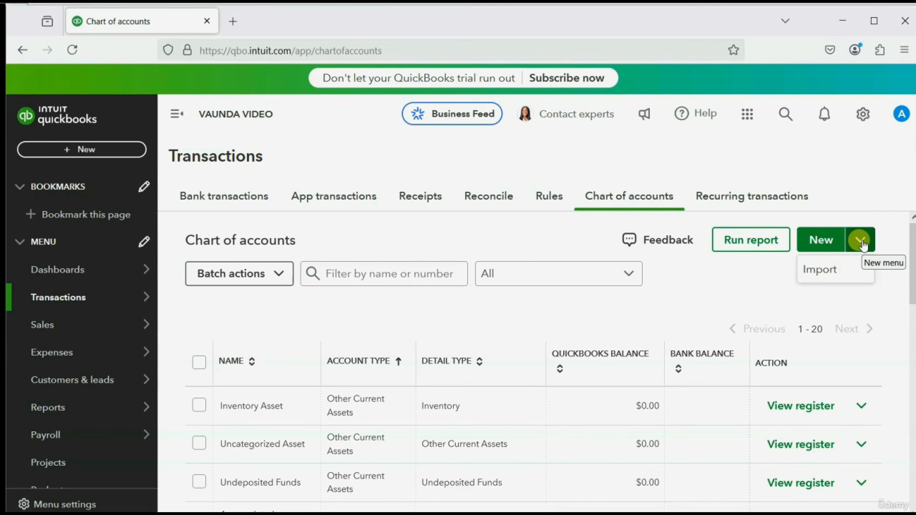
left_click(829, 269)
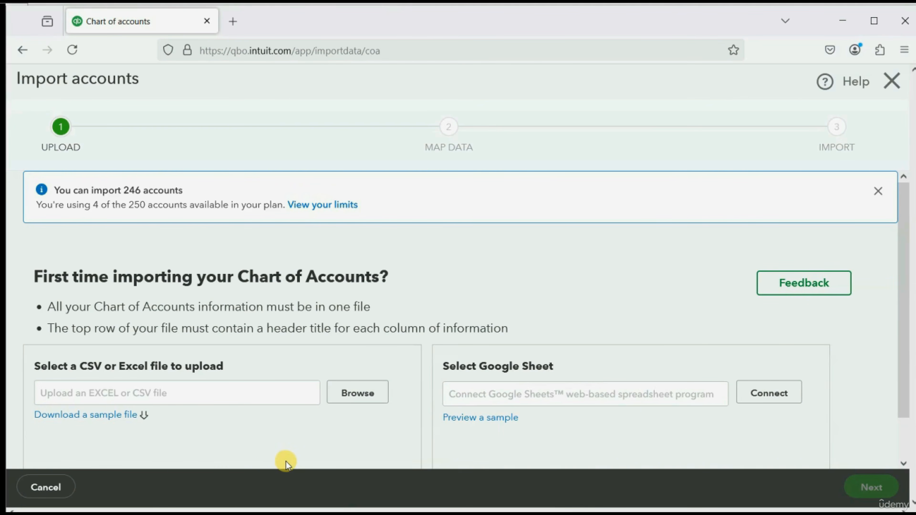
Upload the ACCOUNTS TO IMPORT.csv file and continue to mapping its fields
left_click(369, 398)
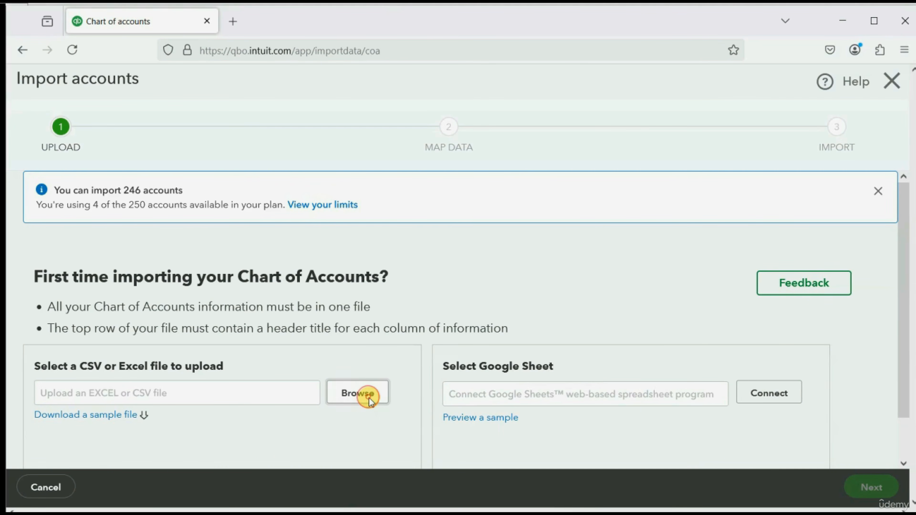
scroll(347, 247, "down", 3)
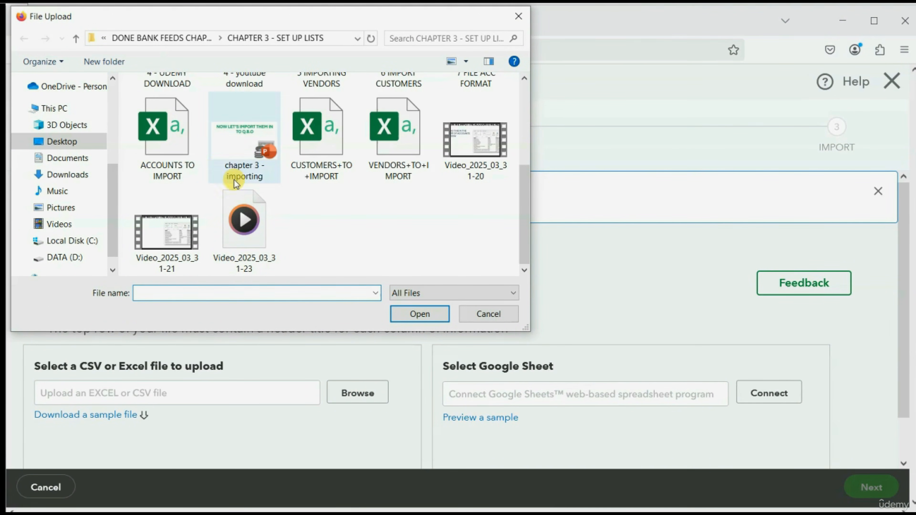
double_click(175, 133)
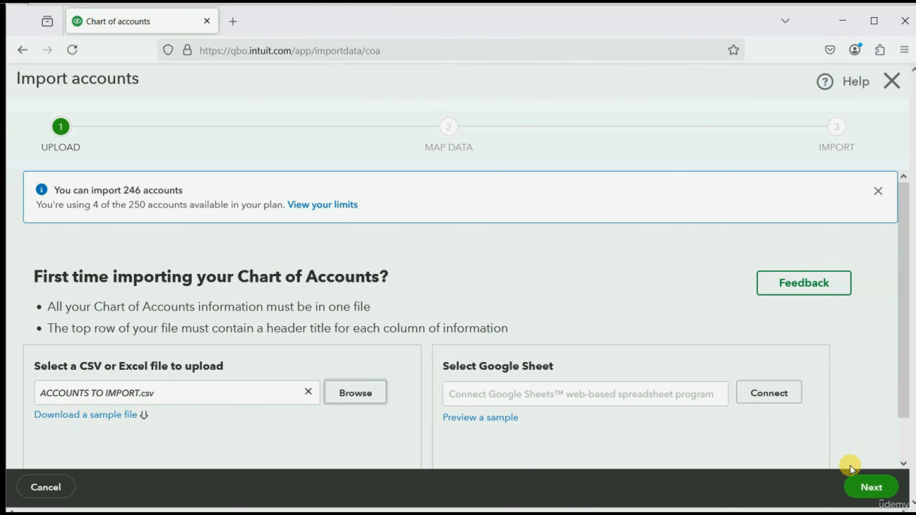
left_click(868, 488)
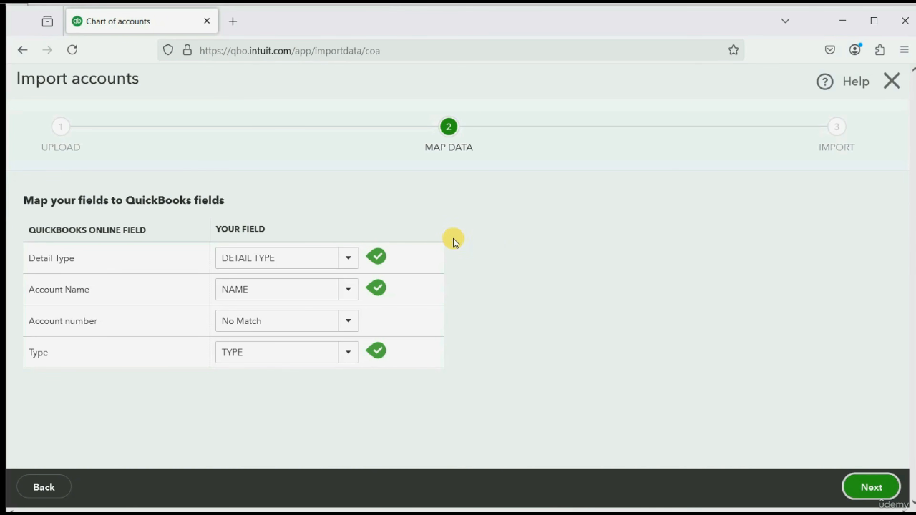
Check the field choices for Detail Type, Account Name and Type, keep the matched columns, and continue to the account import list
left_click(349, 258)
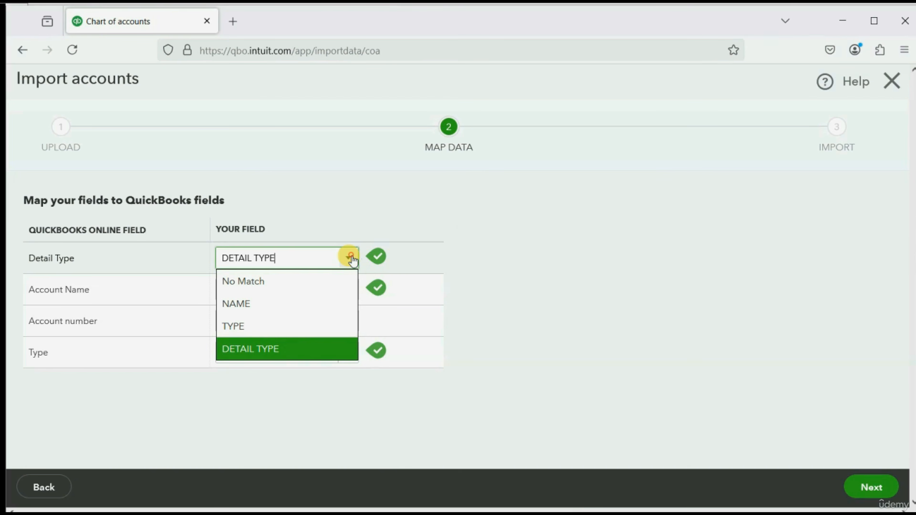
left_click(349, 258)
left_click(344, 293)
left_click(345, 293)
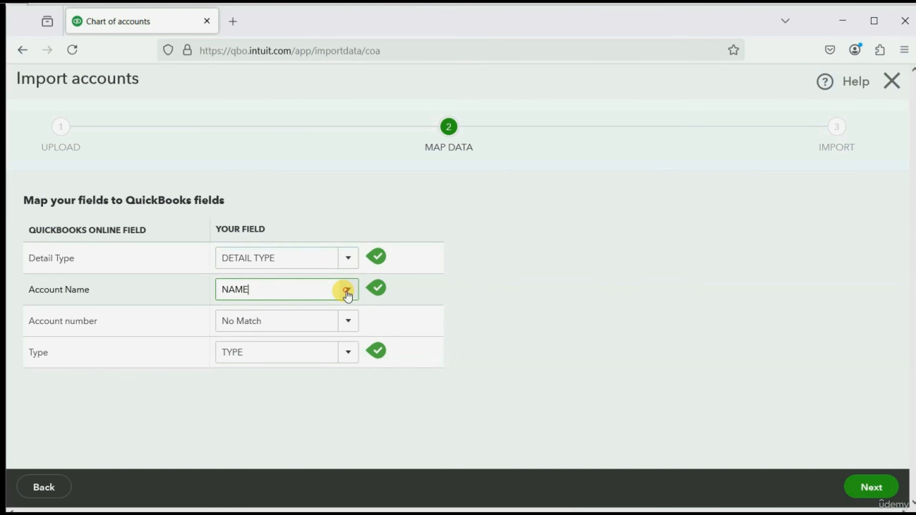
left_click(345, 354)
left_click(345, 353)
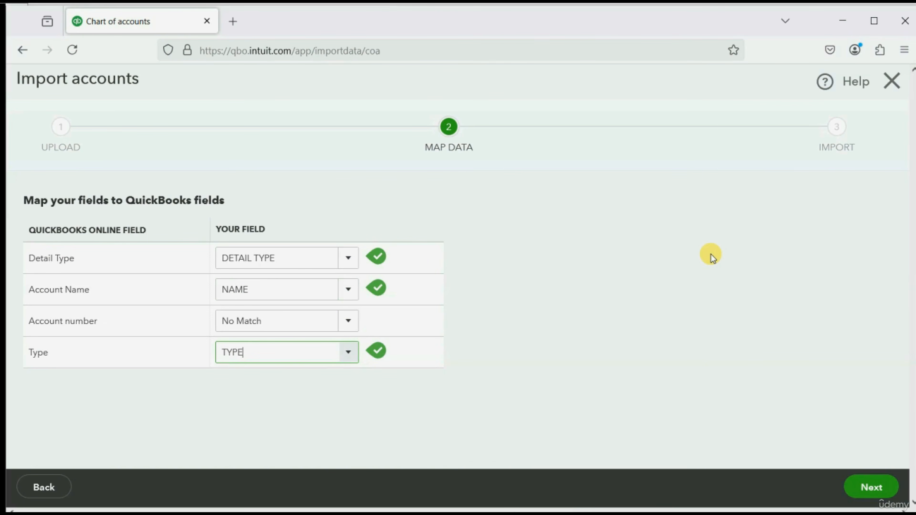
left_click(872, 487)
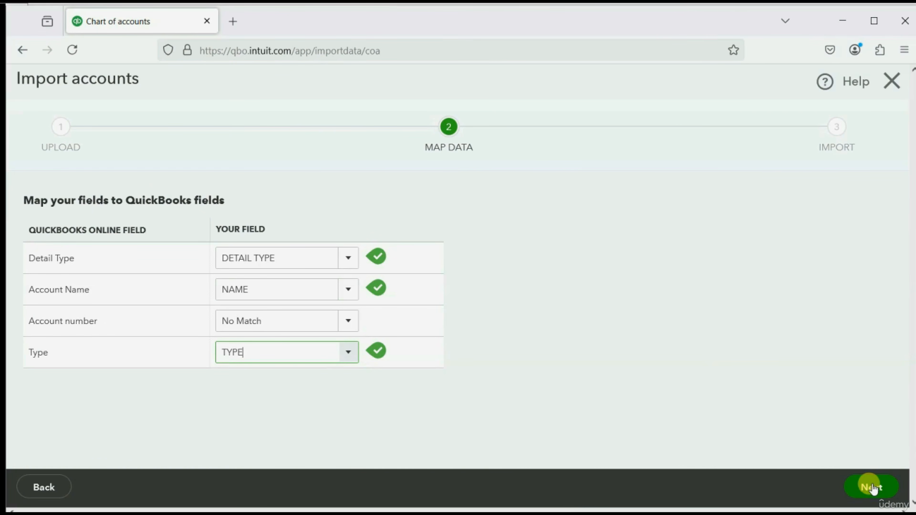
left_click(872, 487)
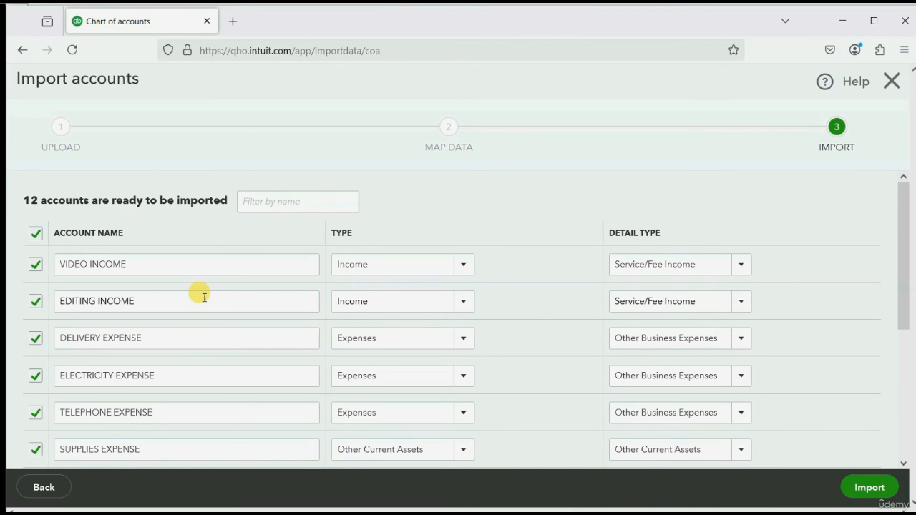
Look through the accounts ready for import, try excluding DELIVERY EXPENSE, and select it again
scroll(180, 317, "down", 1)
scroll(179, 316, "down", 5)
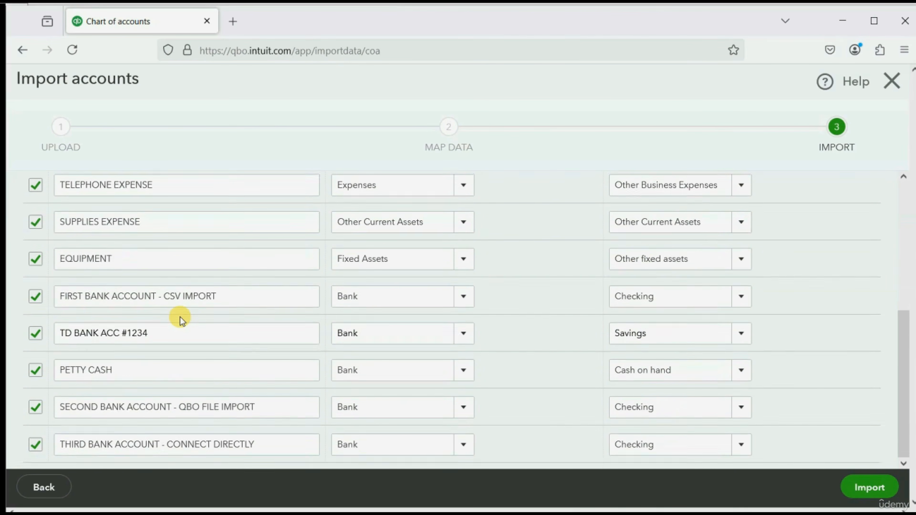
scroll(179, 316, "up", 7)
scroll(180, 317, "down", 6)
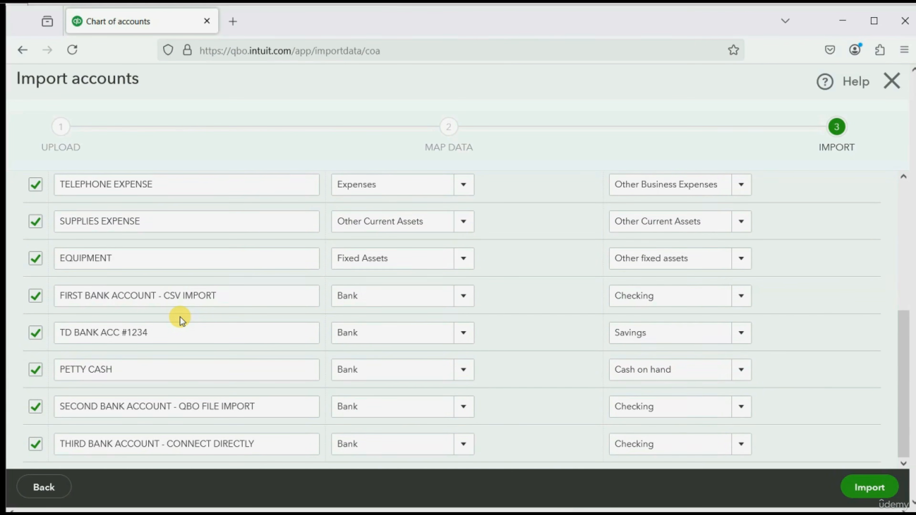
scroll(180, 316, "up", 6)
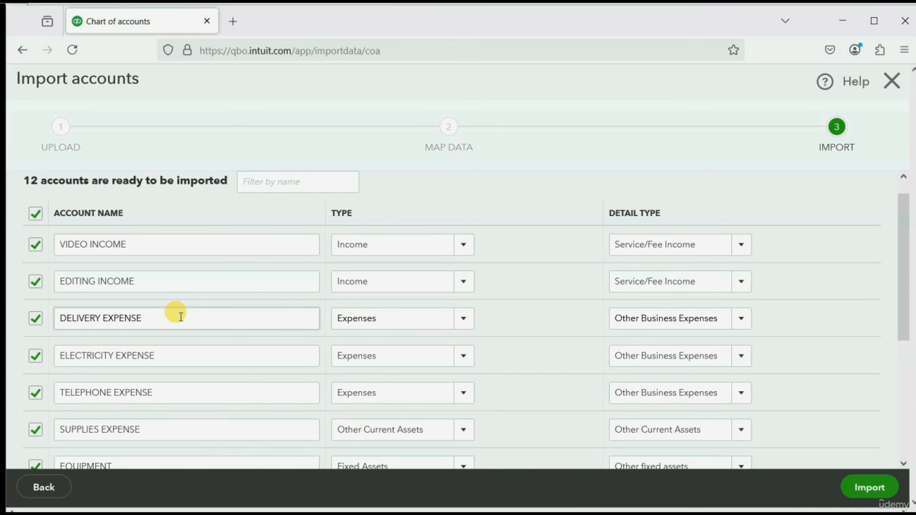
left_click(36, 319)
left_click(37, 319)
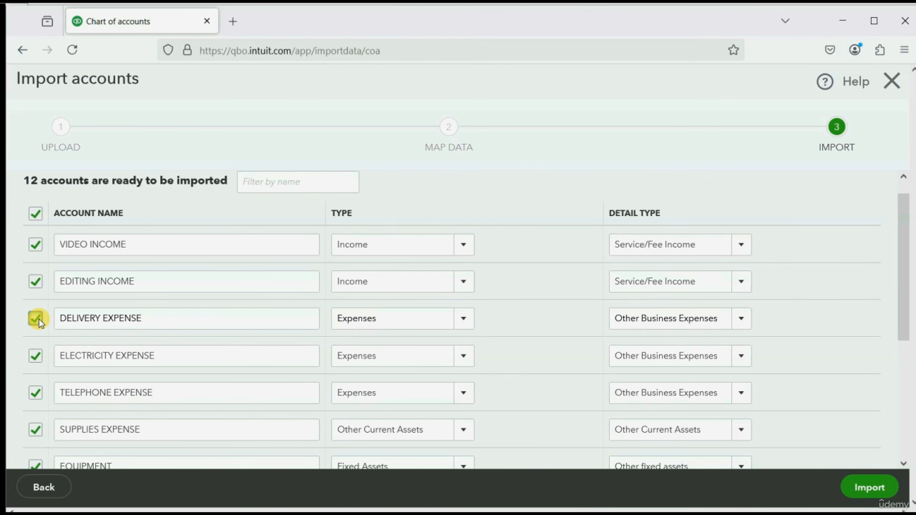
Import all 12 listed accounts into the chart of accounts
scroll(586, 291, "down", 5)
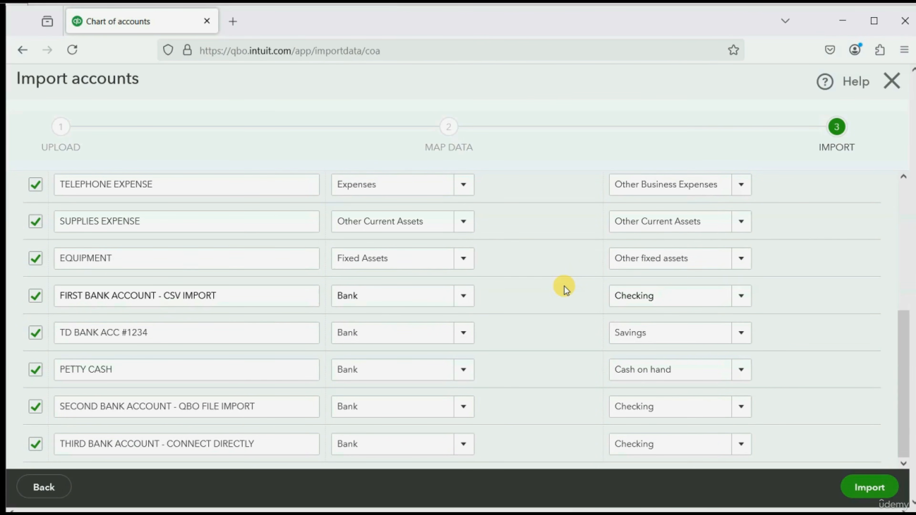
scroll(631, 321, "up", 5)
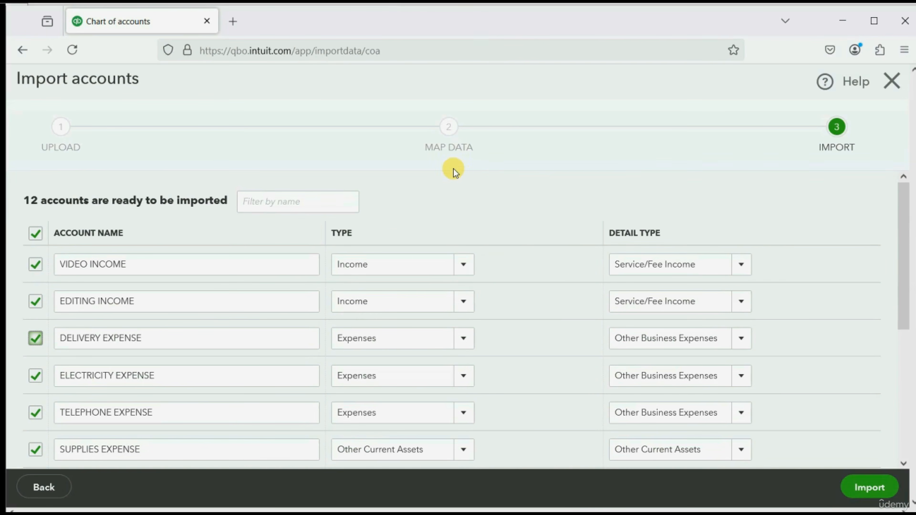
scroll(595, 317, "down", 5)
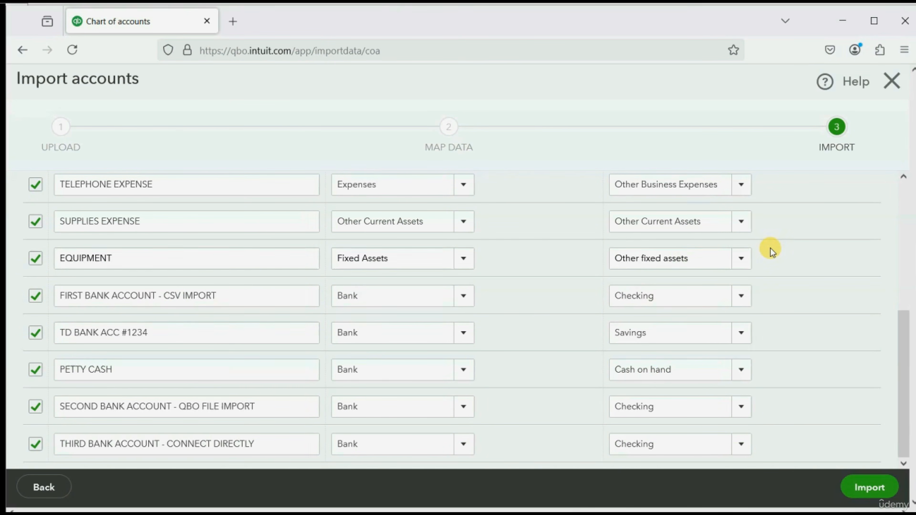
left_click(871, 487)
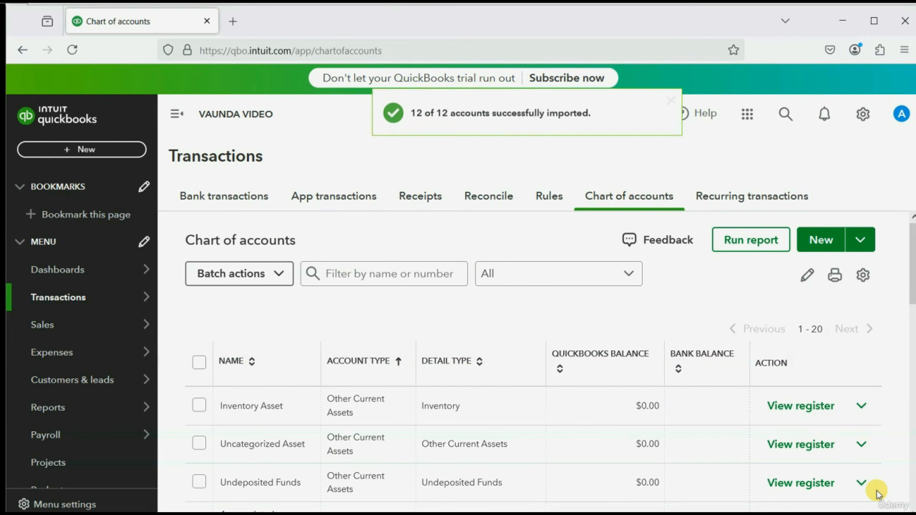
Sort the chart of accounts by name in descending order and examine the imported accounts among the existing ones
scroll(573, 344, "down", 5)
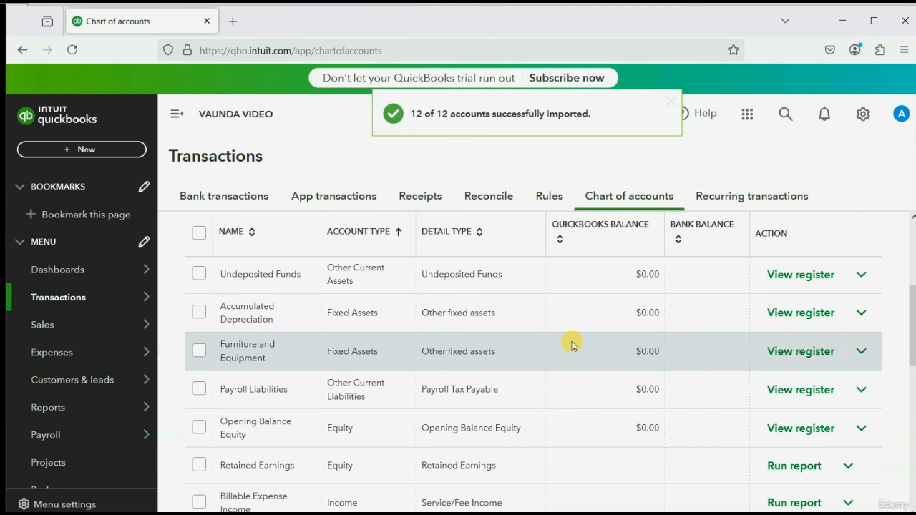
scroll(573, 345, "up", 5)
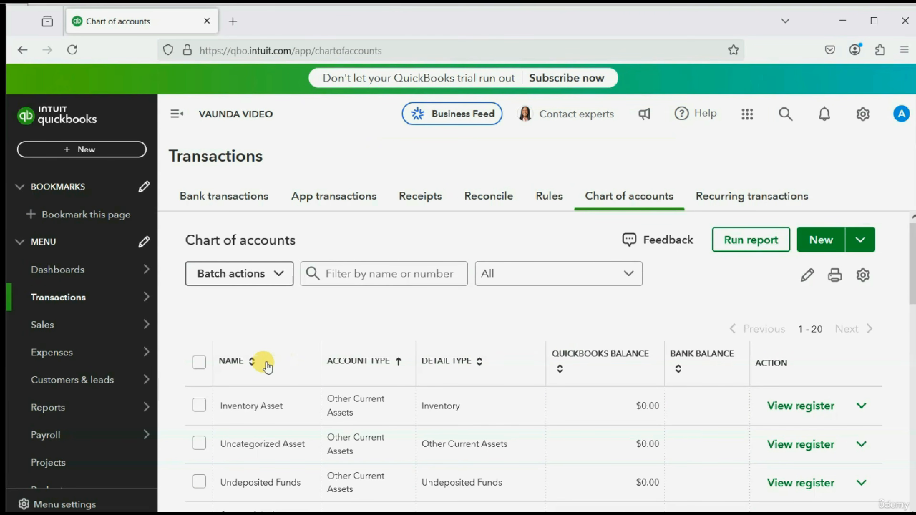
left_click(245, 361)
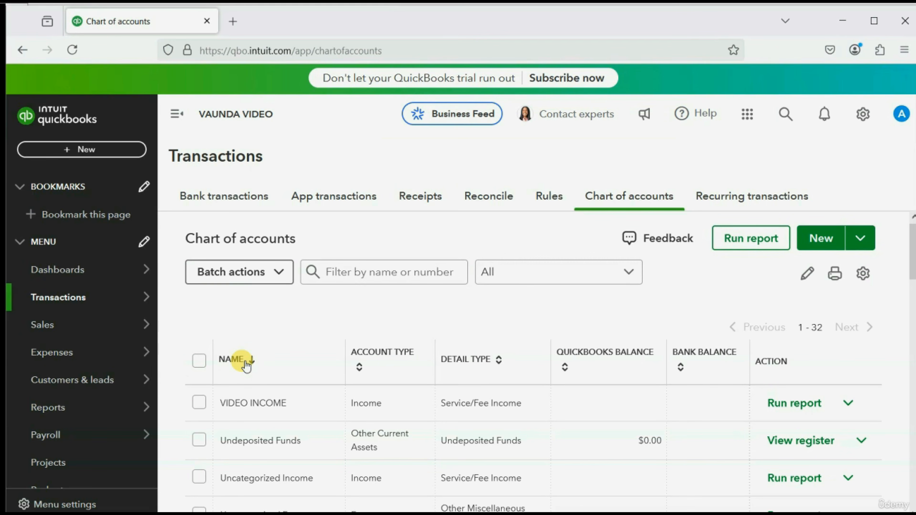
scroll(245, 365, "down", 3)
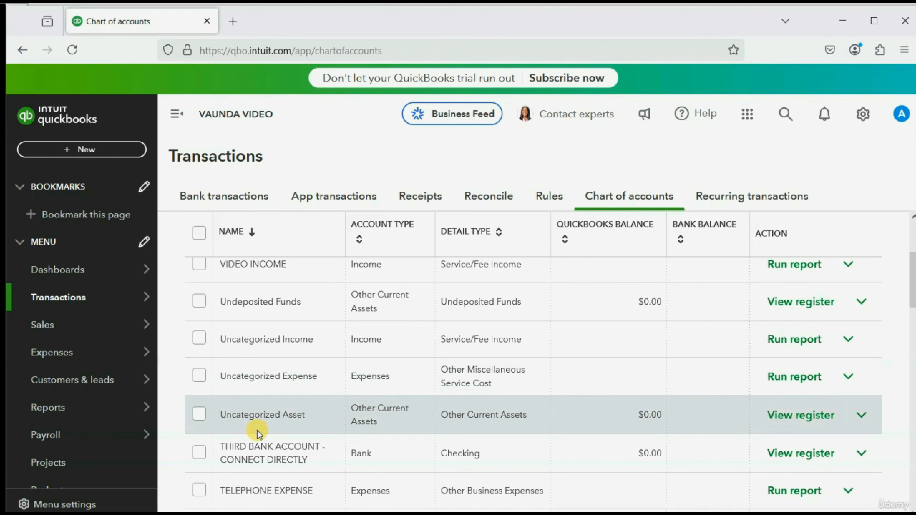
scroll(259, 433, "down", 3)
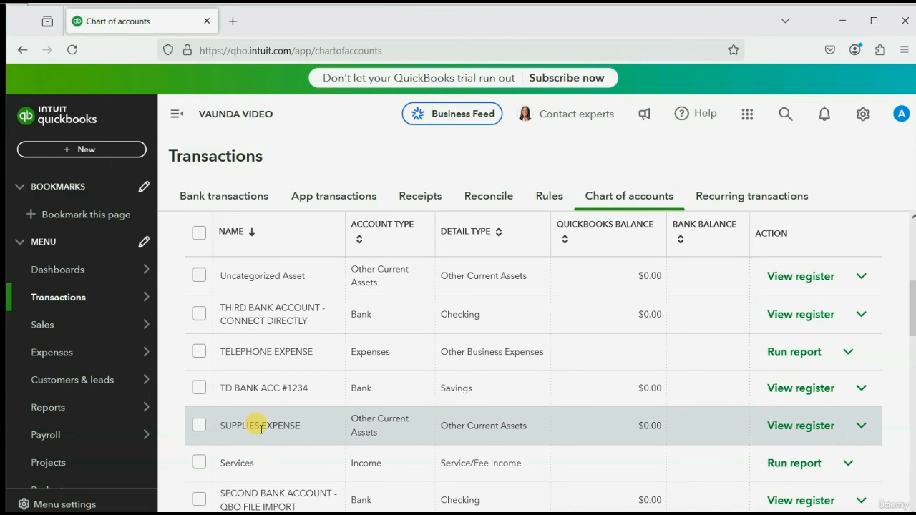
scroll(261, 429, "down", 9)
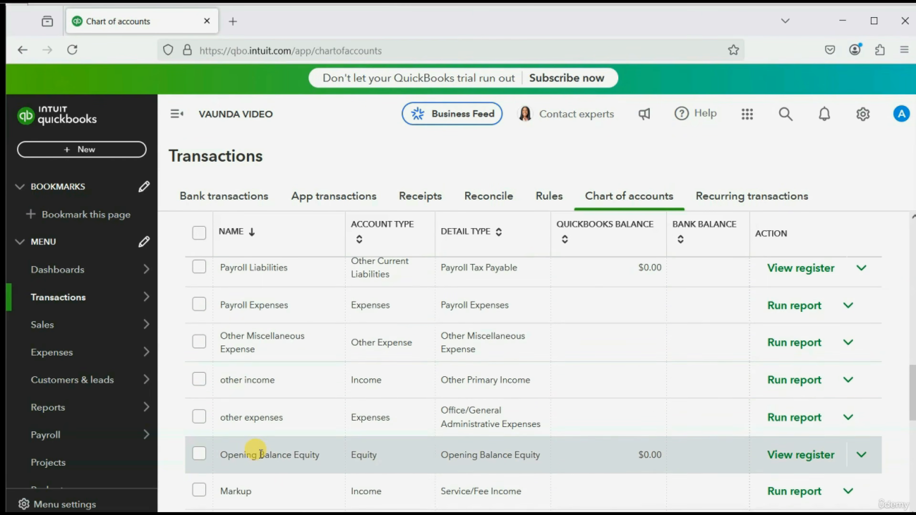
scroll(261, 454, "up", 15)
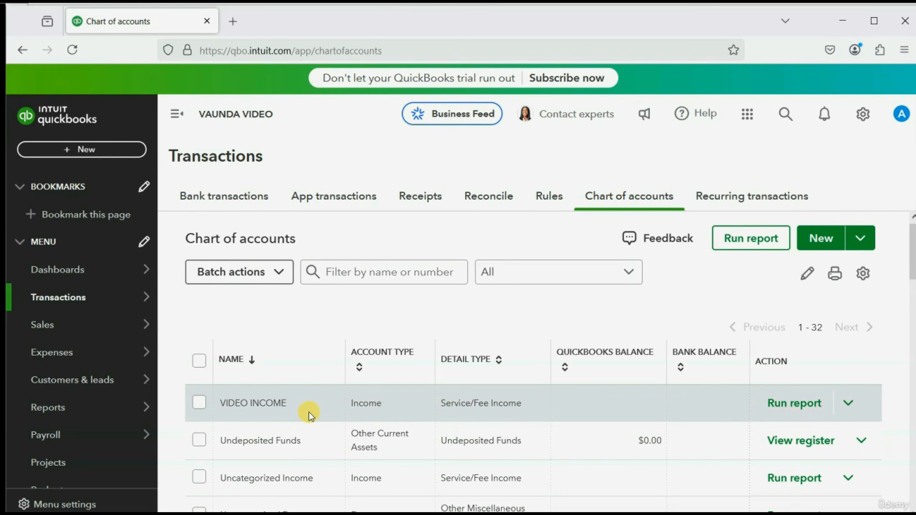
scroll(224, 434, "down", 3)
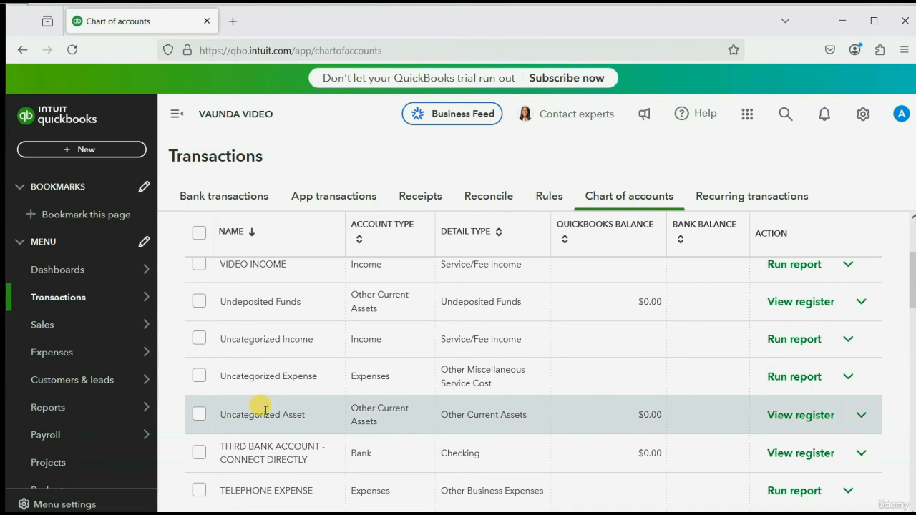
scroll(262, 389, "down", 6)
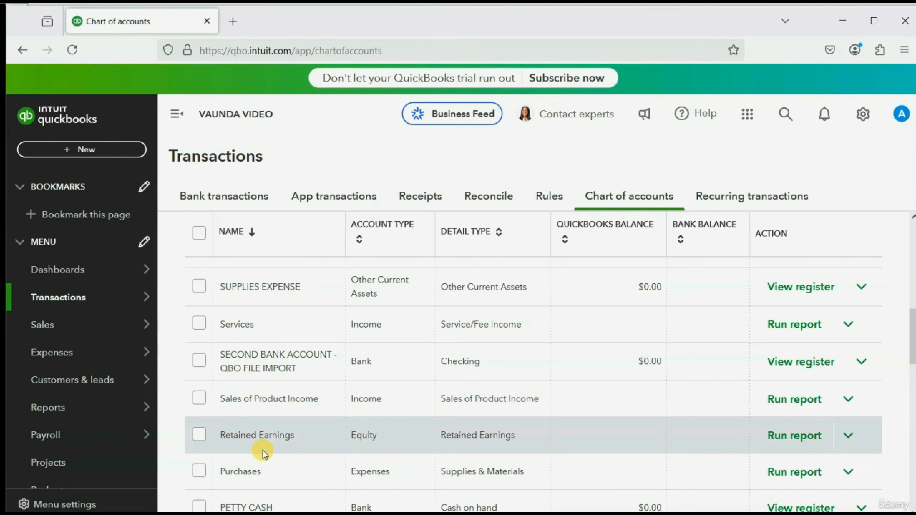
scroll(261, 471, "down", 3)
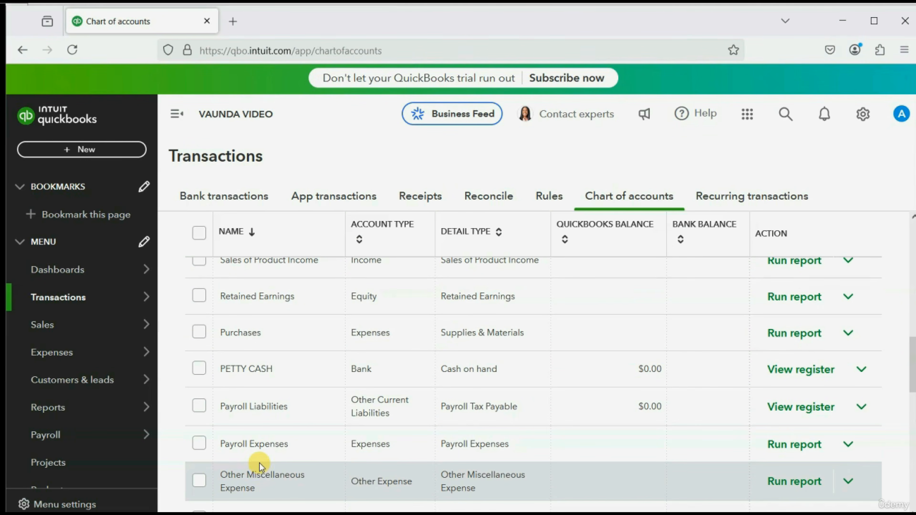
scroll(262, 464, "up", 4)
scroll(260, 461, "up", 6)
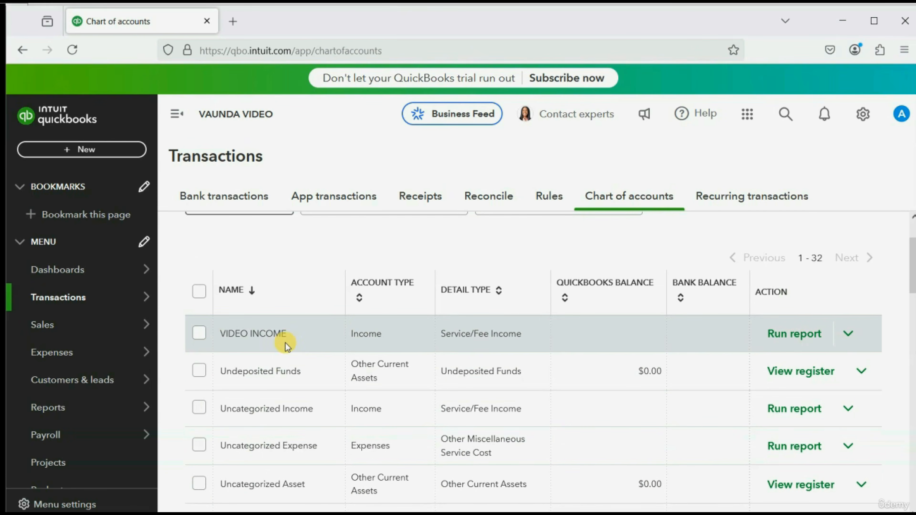
Sort the chart of accounts by account type in ascending order and examine the bank and asset accounts
left_click(359, 298)
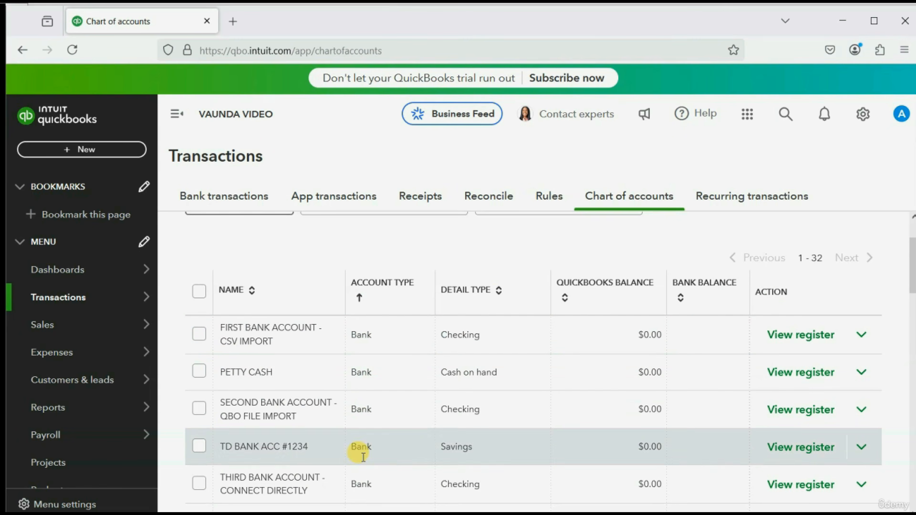
scroll(378, 395, "down", 10)
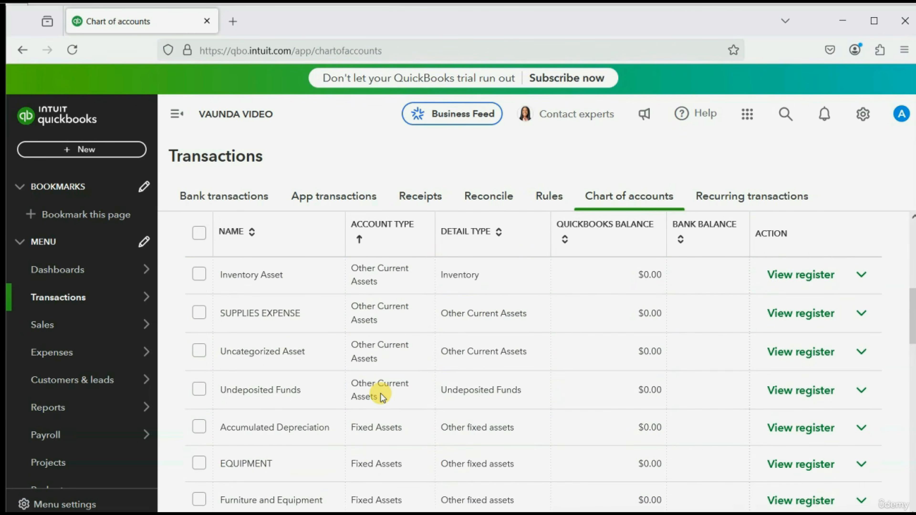
scroll(380, 396, "up", 10)
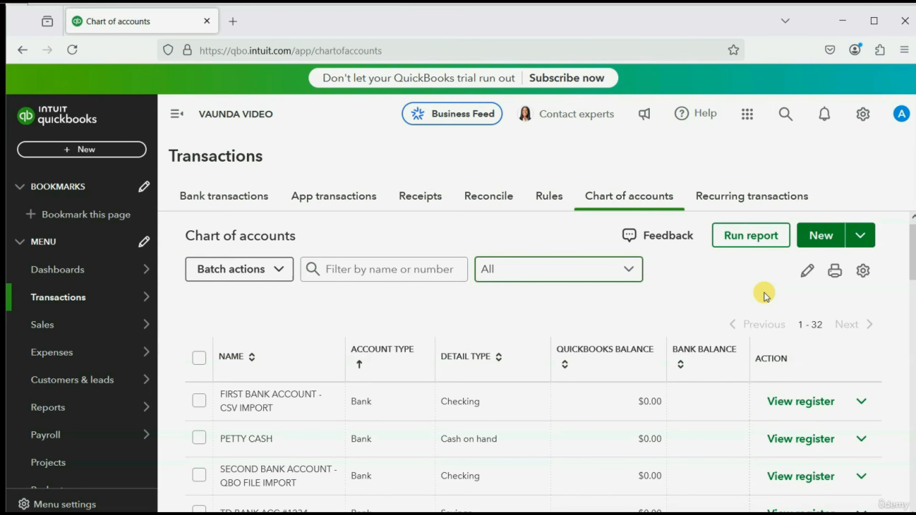
Examine the remaining asset, income, cost of goods sold and expense accounts in the chart of accounts sorted by account type
scroll(638, 304, "down", 5)
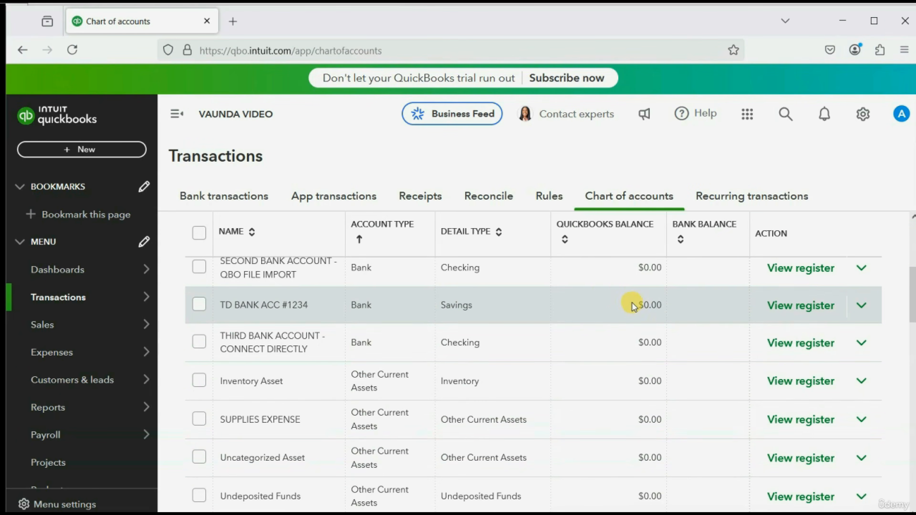
scroll(632, 303, "down", 12)
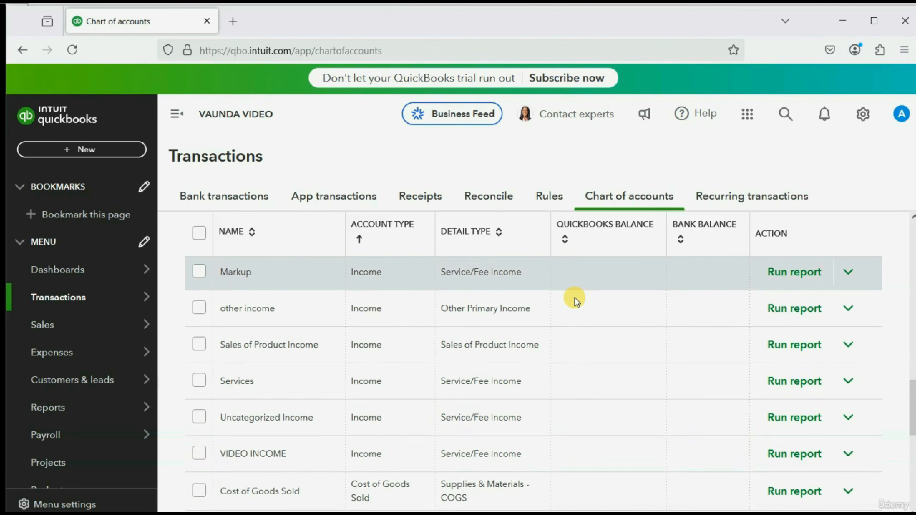
scroll(576, 301, "down", 6)
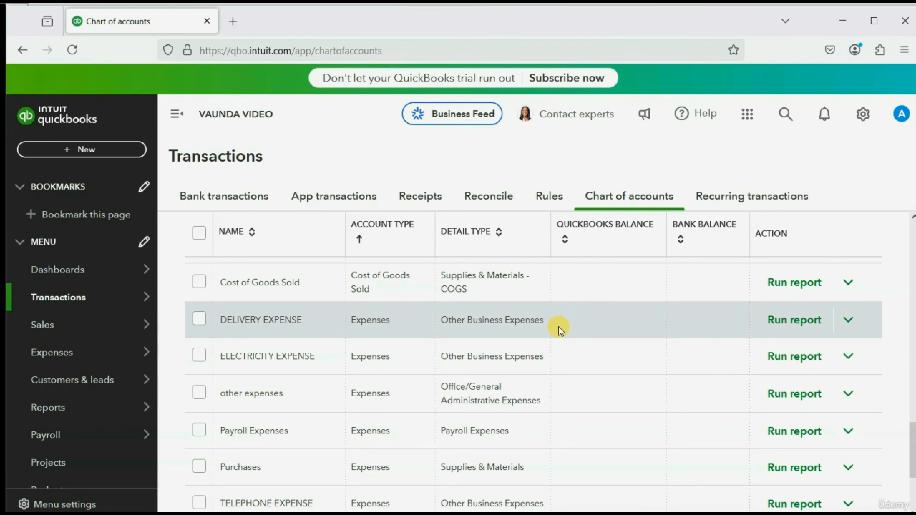
scroll(558, 326, "down", 2)
scroll(558, 326, "down", 2)
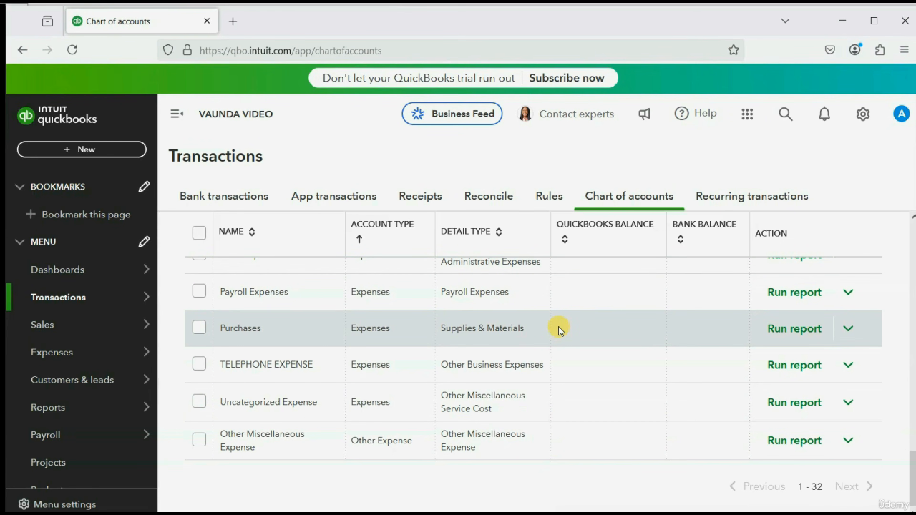
scroll(558, 328, "up", 20)
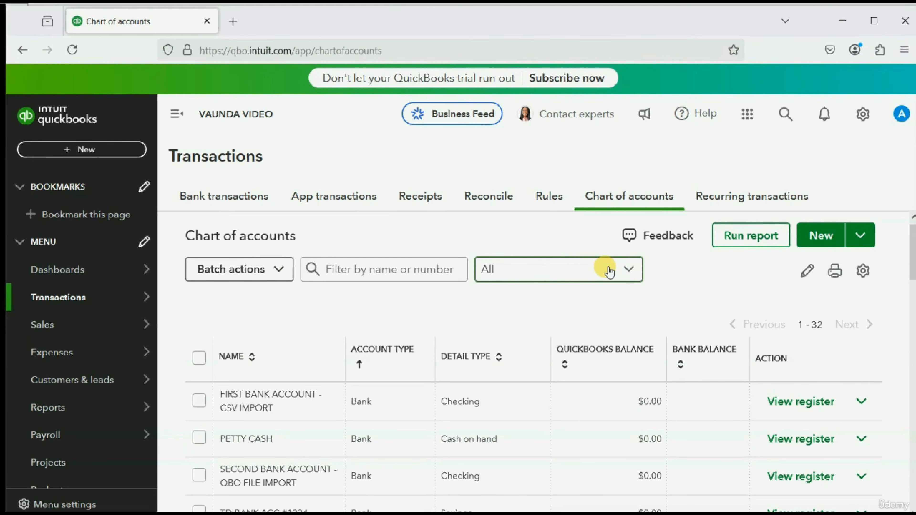
Filter the chart of accounts to those created by you and look through the bank, asset, income and expense accounts
left_click(592, 275)
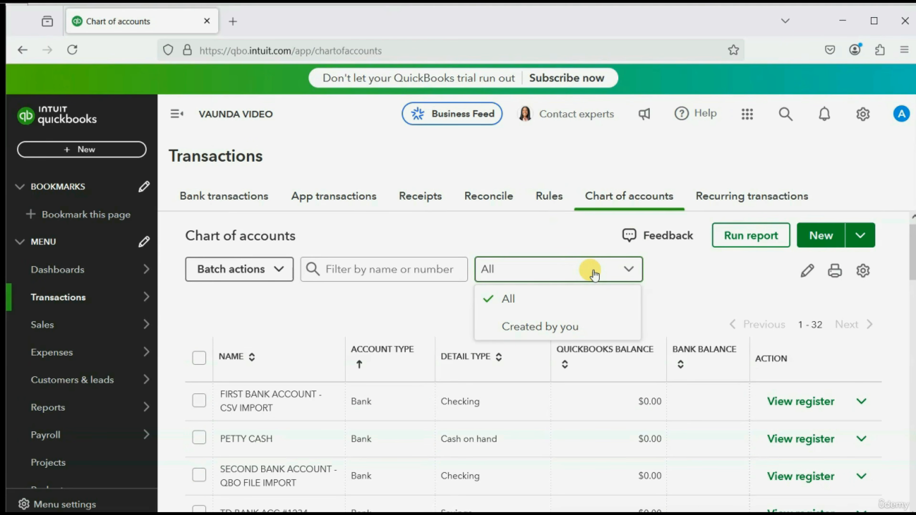
left_click(566, 325)
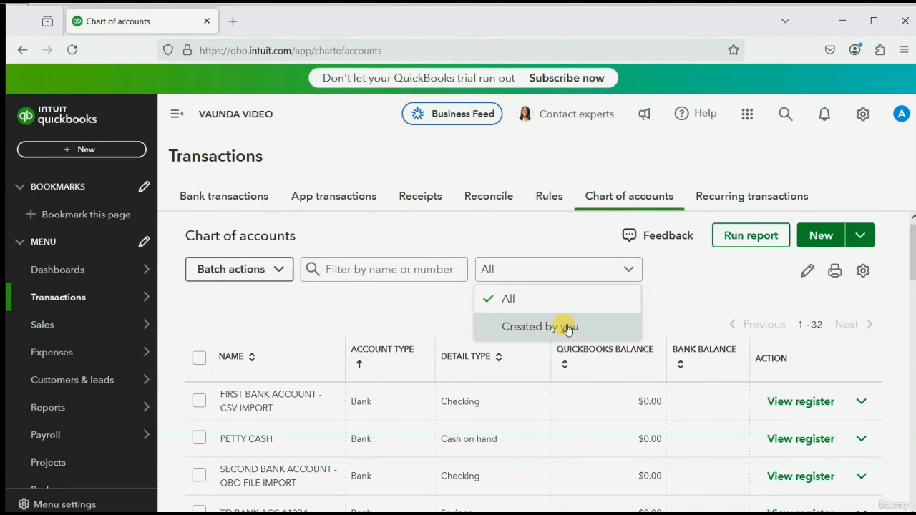
scroll(425, 410, "down", 3)
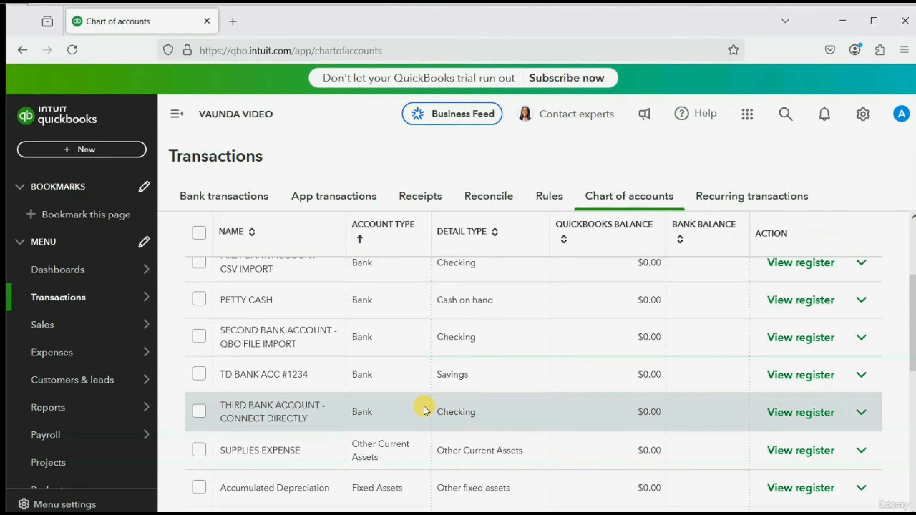
scroll(425, 411, "down", 8)
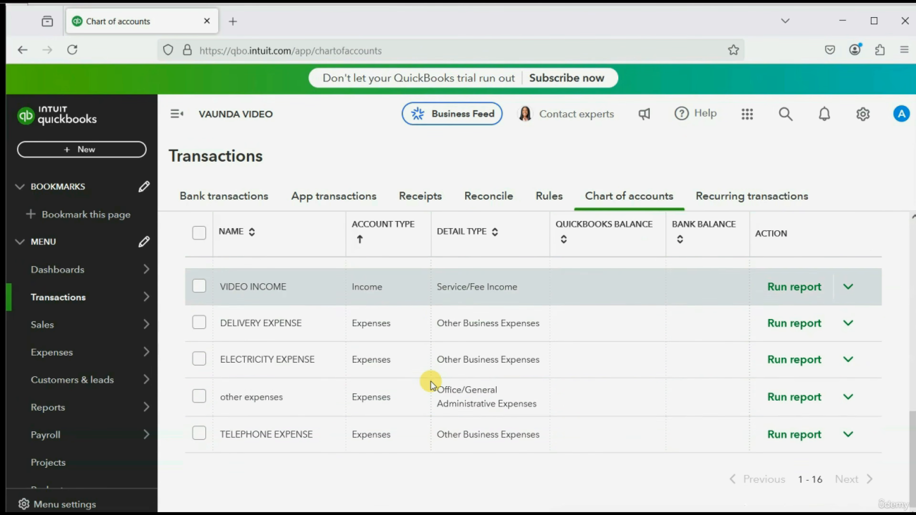
scroll(431, 385, "up", 7)
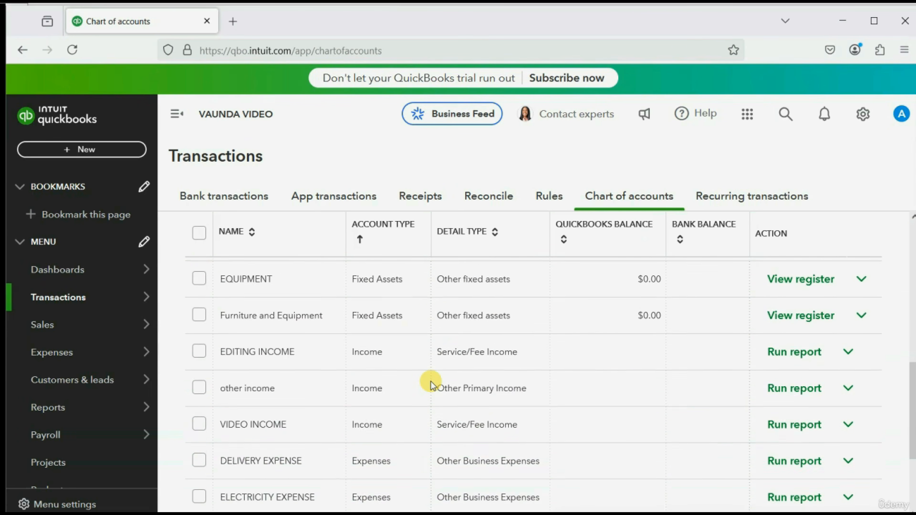
scroll(431, 385, "up", 4)
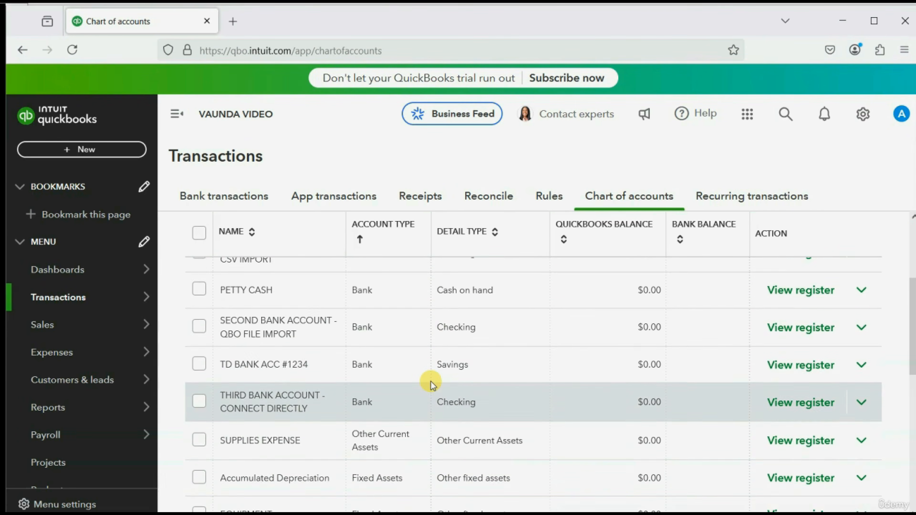
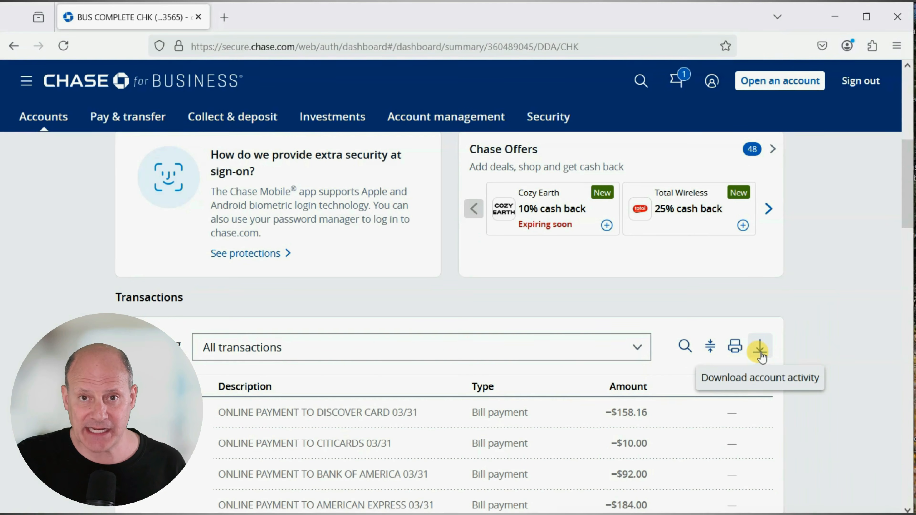
On the Chase for Business site, open the account activity download form for the business checking account's transactions
left_click(761, 355)
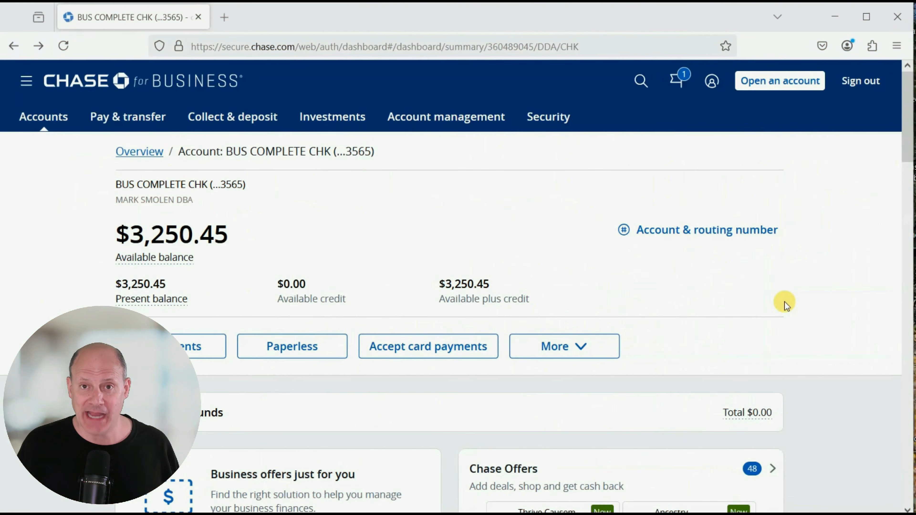
scroll(784, 301, "down", 8)
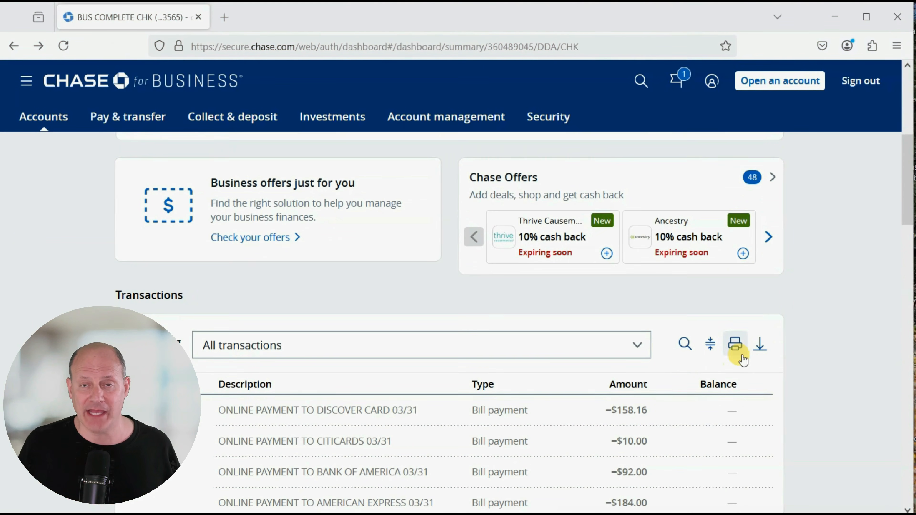
left_click(759, 346)
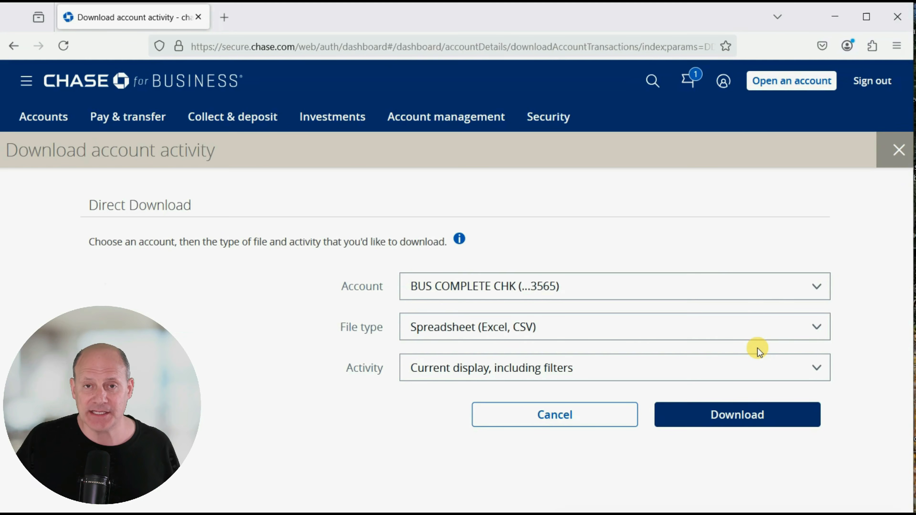
Look through the available accounts, keep the business checking account, and choose Spreadsheet (Excel, CSV) as the file type
left_click(751, 296)
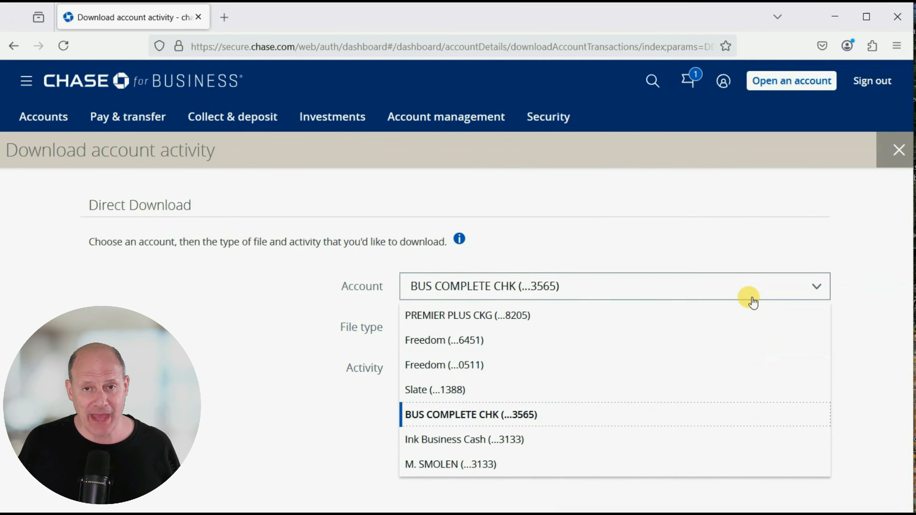
left_click(751, 296)
left_click(751, 297)
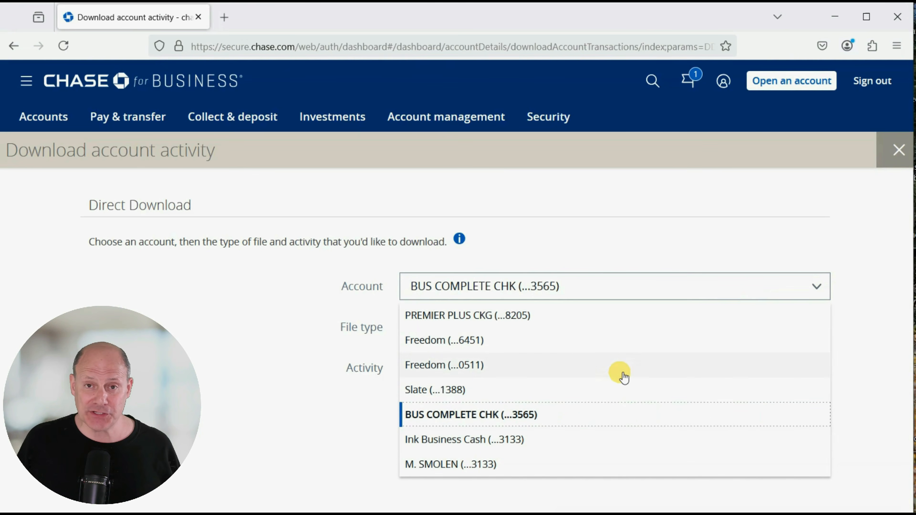
left_click(613, 253)
left_click(717, 328)
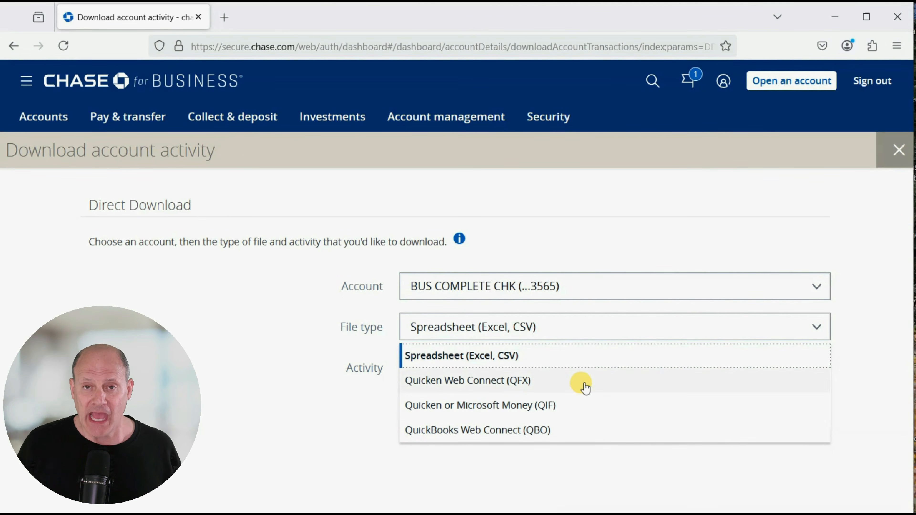
left_click(574, 361)
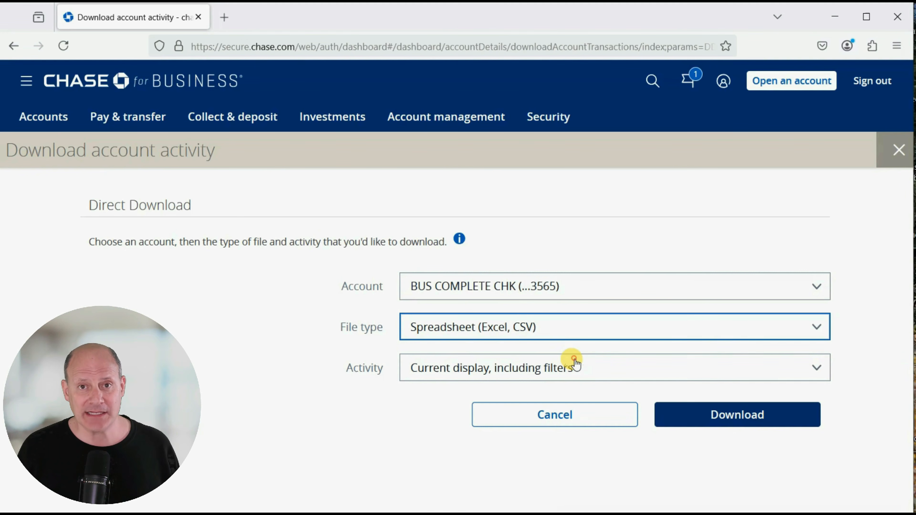
Limit the account activity to a date range and download the transactions file
left_click(600, 370)
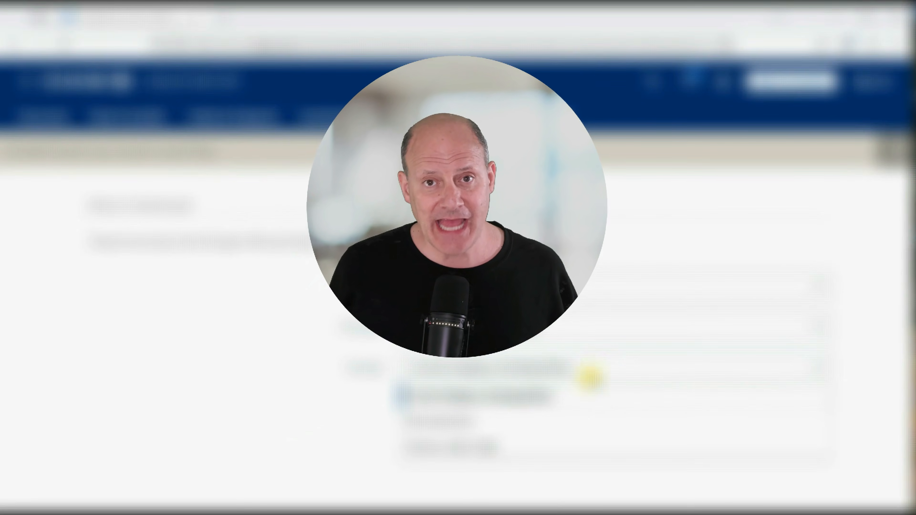
left_click(479, 448)
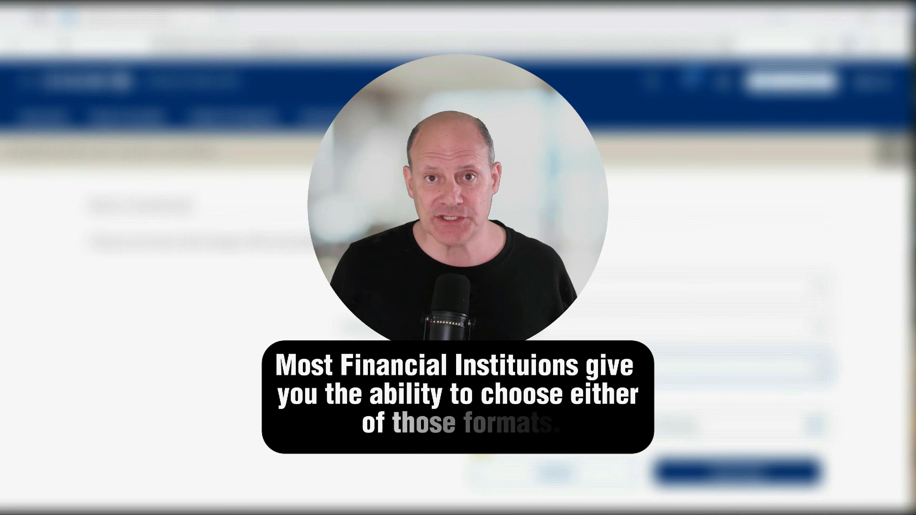
left_click(737, 472)
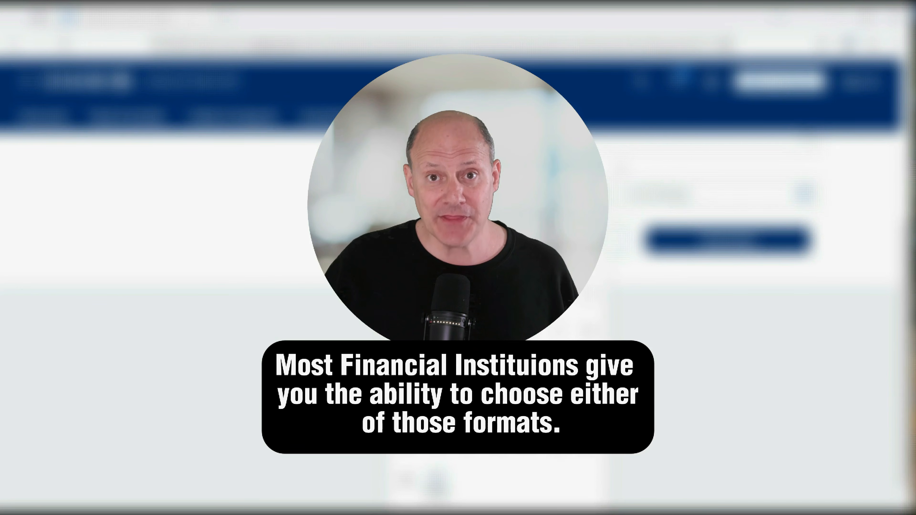
left_click(404, 275)
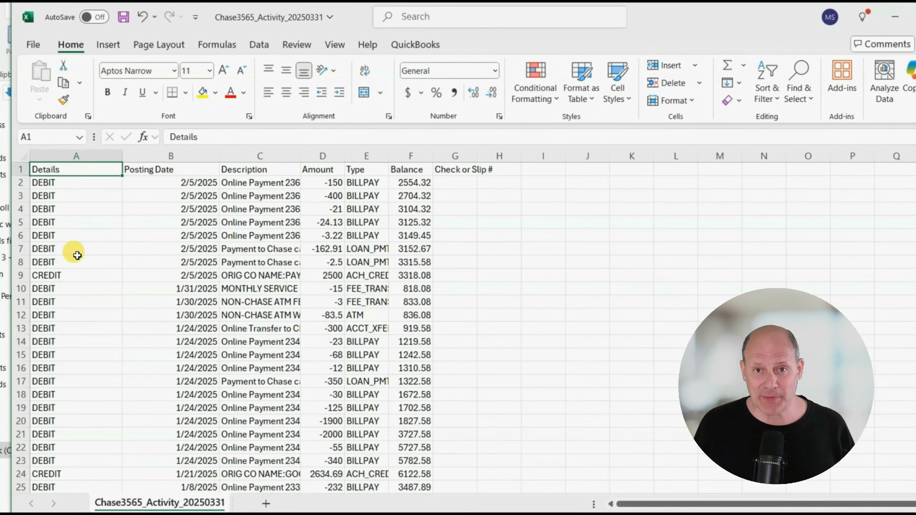
In the downloaded activity spreadsheet in Excel, change balance cell F2 to 66 and type cell E4 to hello!!
left_click(246, 207)
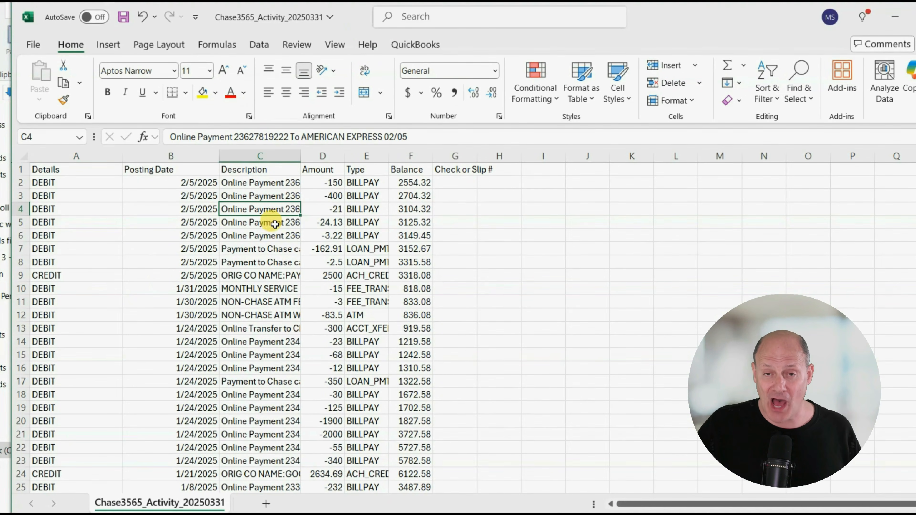
left_click(406, 183)
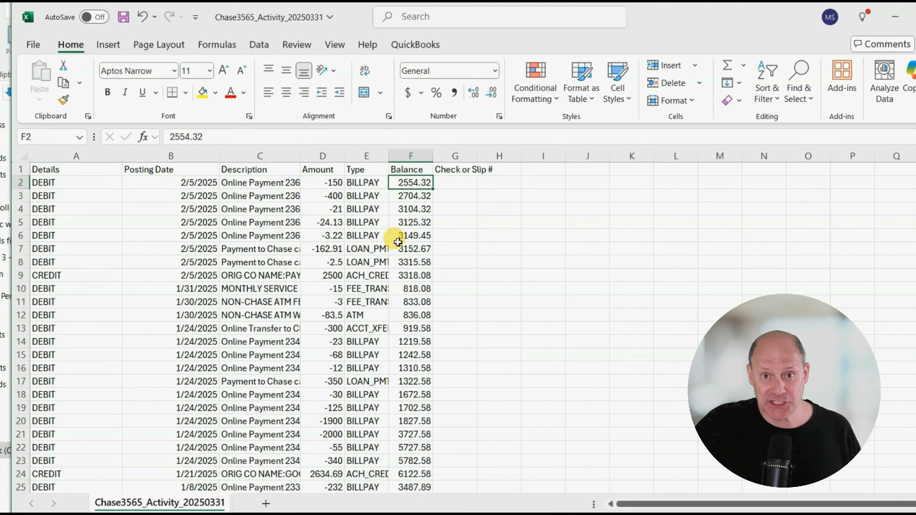
type("66")
key("Return")
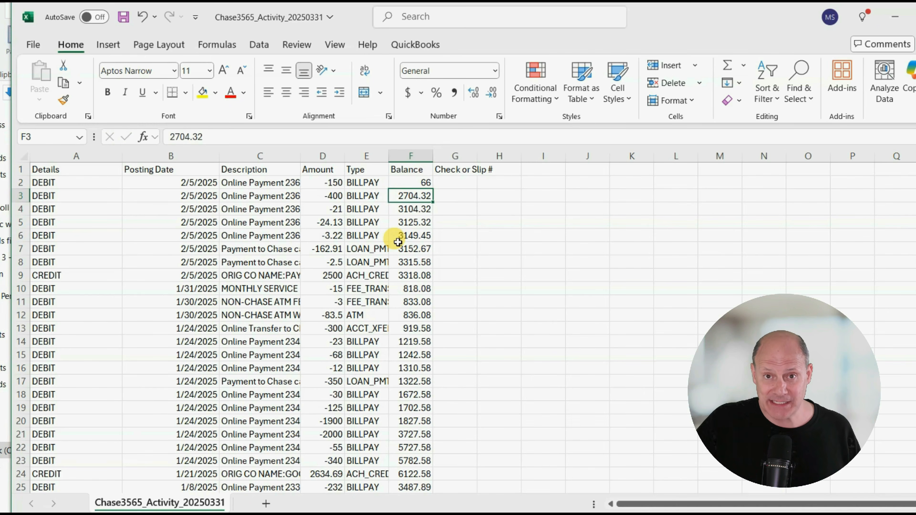
left_click(353, 213)
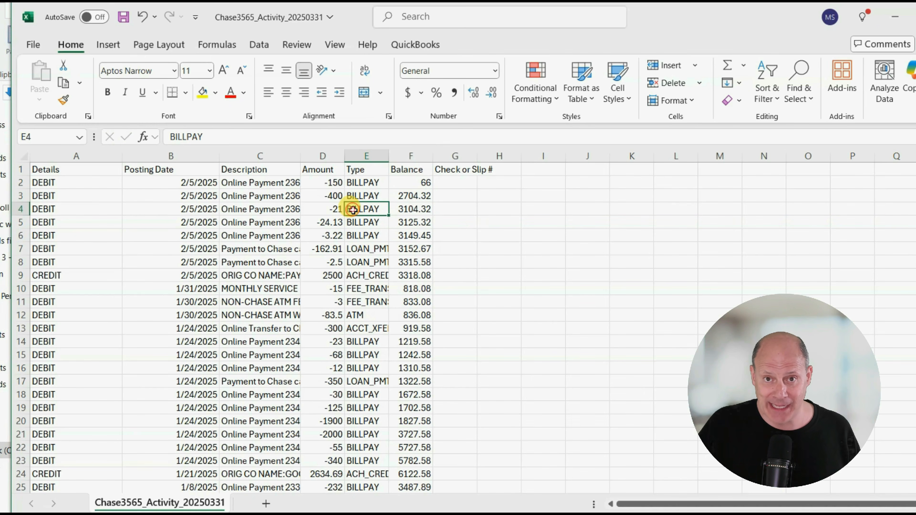
type("hello!!")
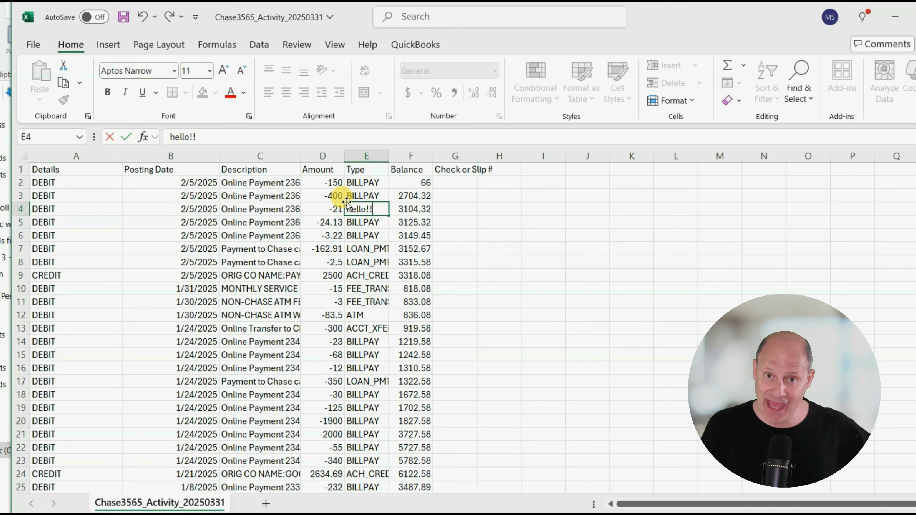
key("Return")
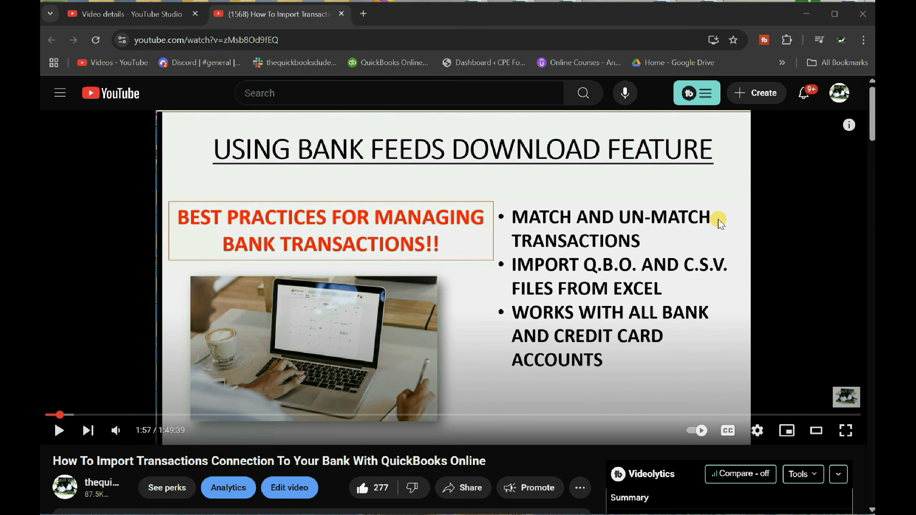
On the YouTube page of the QuickBooks Online bank transactions video, expand the description down to the links for the self-checking Bank Feeds Project files
scroll(719, 222, "down", 2)
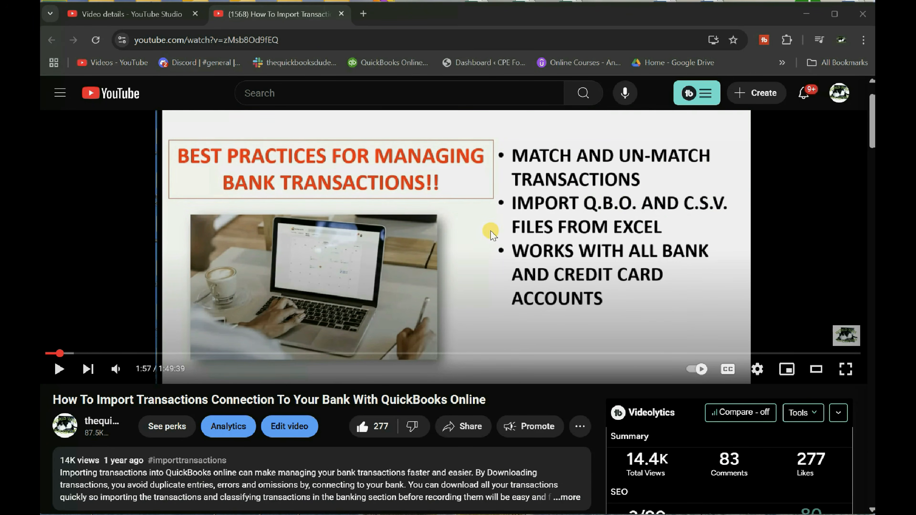
scroll(462, 221, "down", 4)
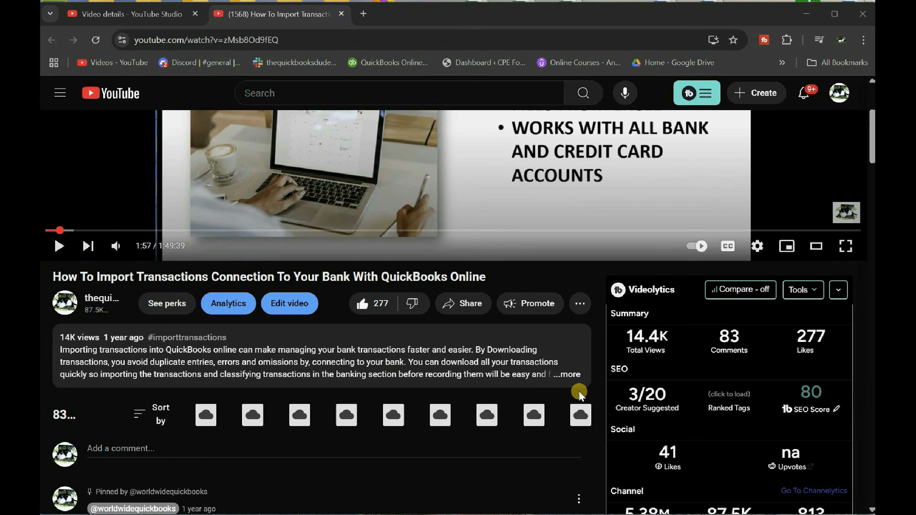
left_click(568, 375)
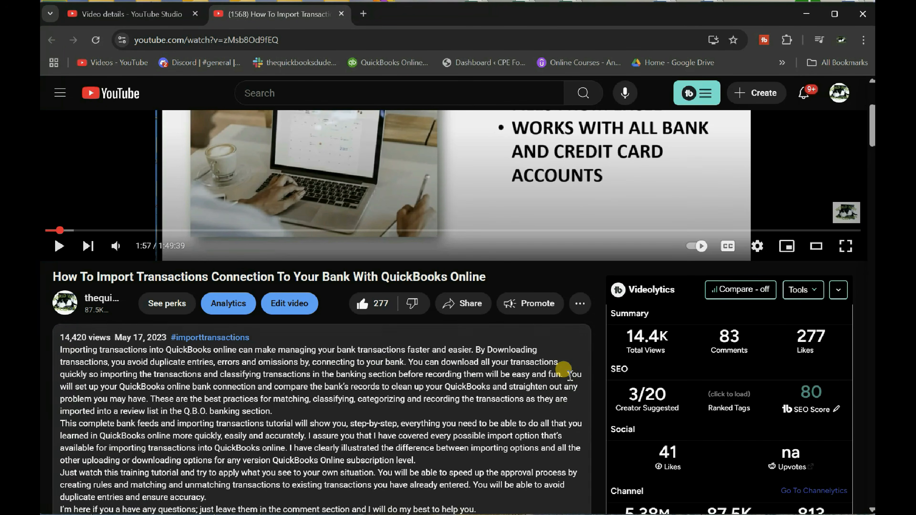
scroll(508, 402, "down", 5)
scroll(508, 401, "down", 13)
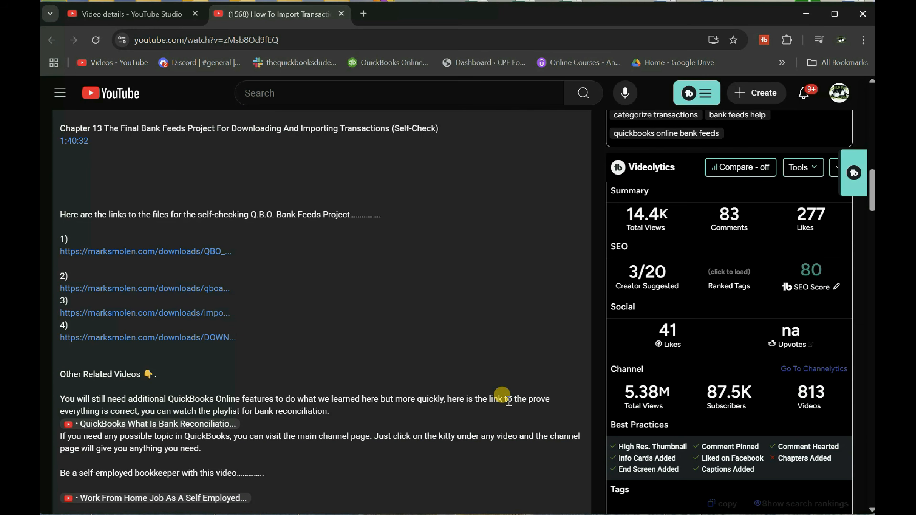
Start downloading the QBO_BANK_FEEDS_PROJECT_INSTRUCTIONS workbook from the first project link and choose the Desktop as its save location
left_click(174, 255)
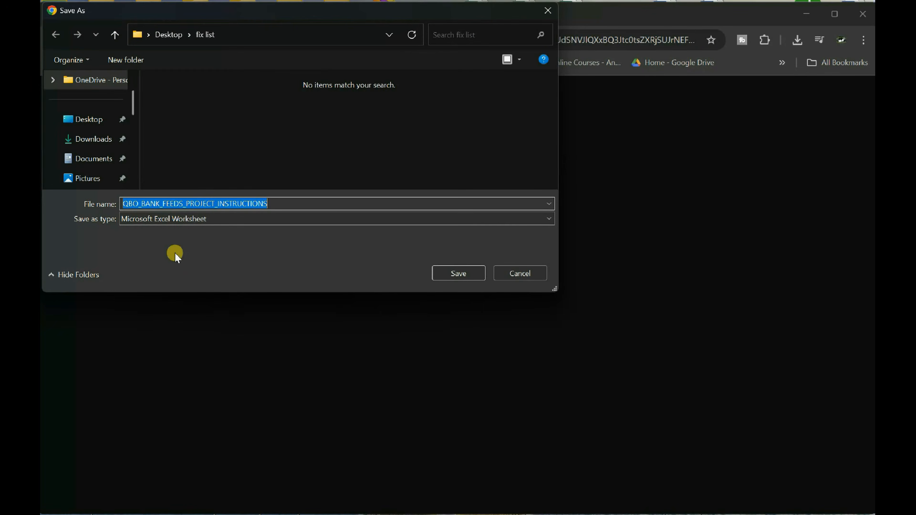
left_click_drag(251, 15, 312, 86)
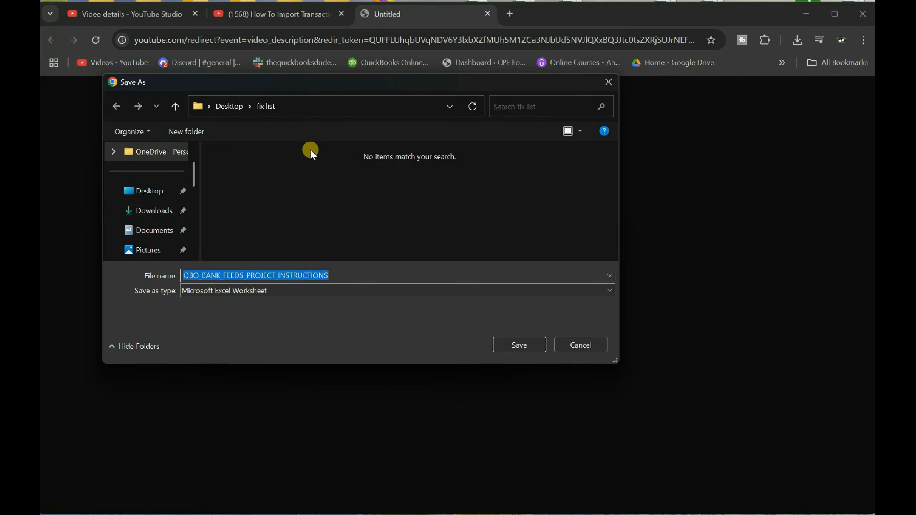
left_click(165, 197)
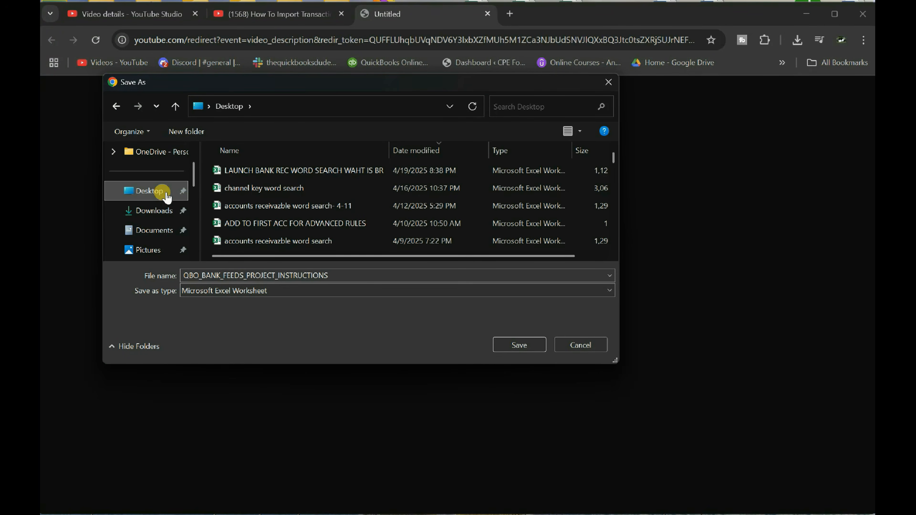
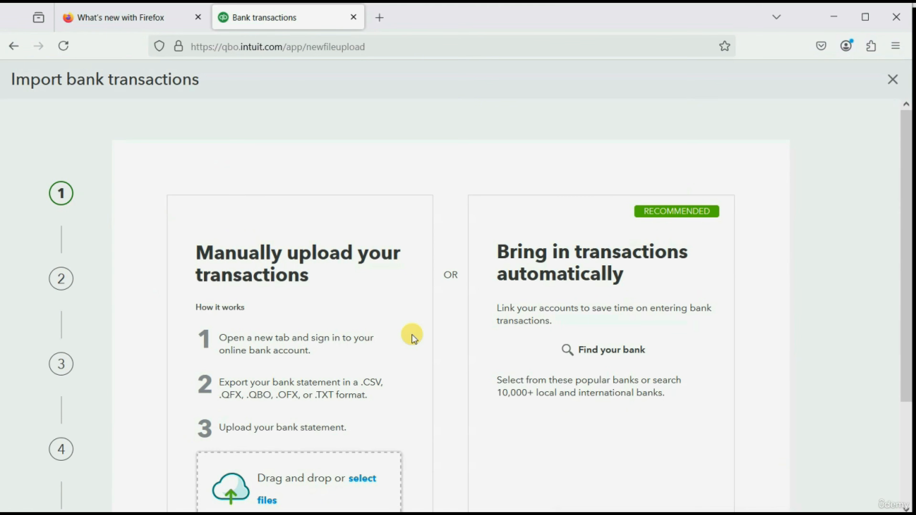
In QuickBooks Online's bank transactions import, upload the TRANSACTIONS+TO+IMPORT CSV file manually and continue to account selection
scroll(411, 334, "down", 3)
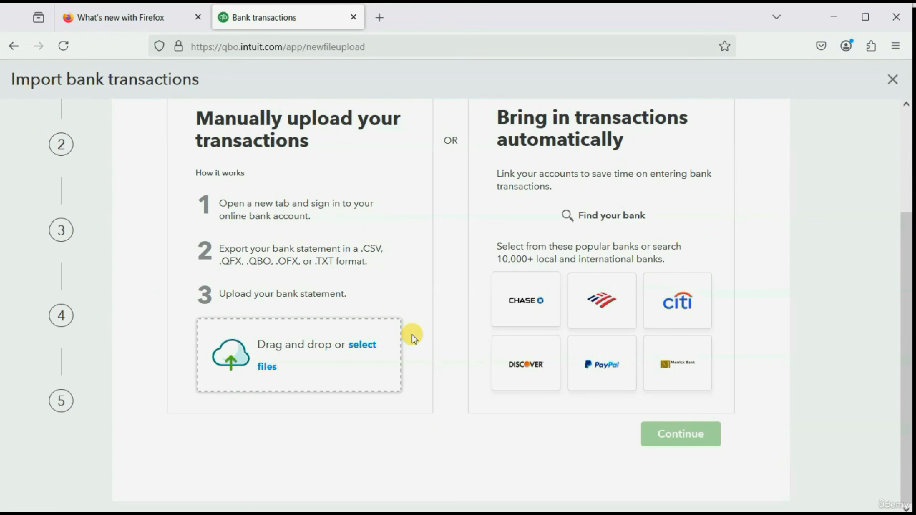
scroll(417, 317, "up", 2)
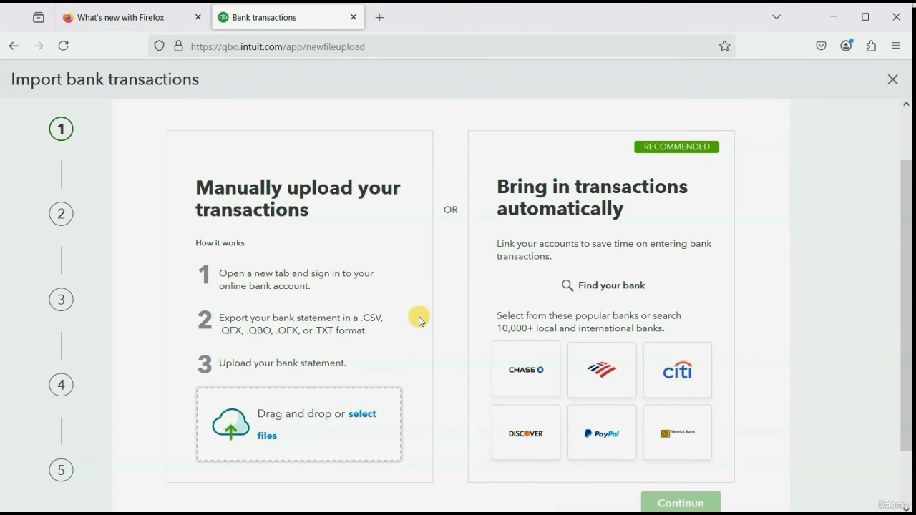
left_click(284, 426)
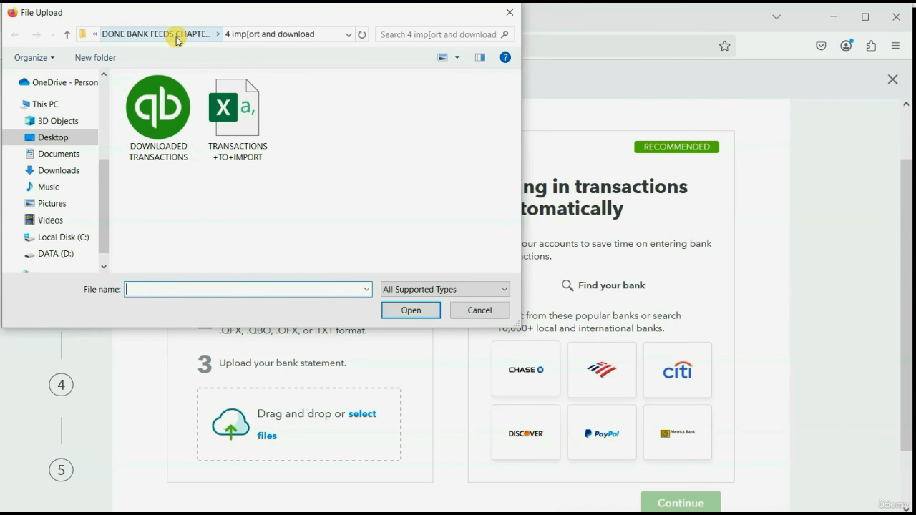
left_click(246, 109)
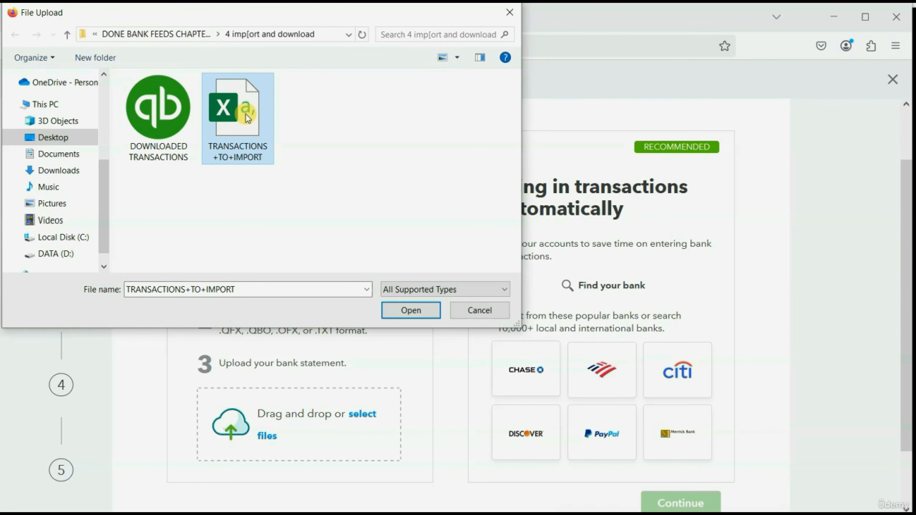
double_click(246, 114)
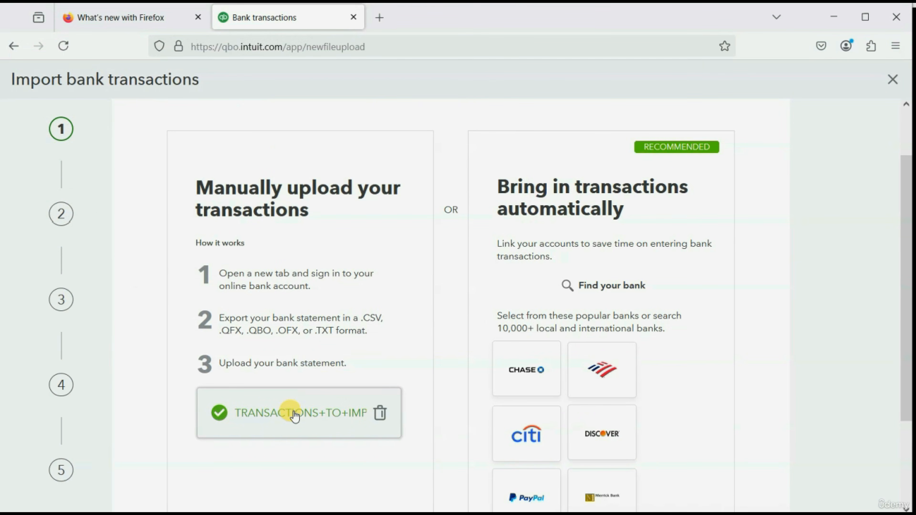
scroll(393, 326, "down", 3)
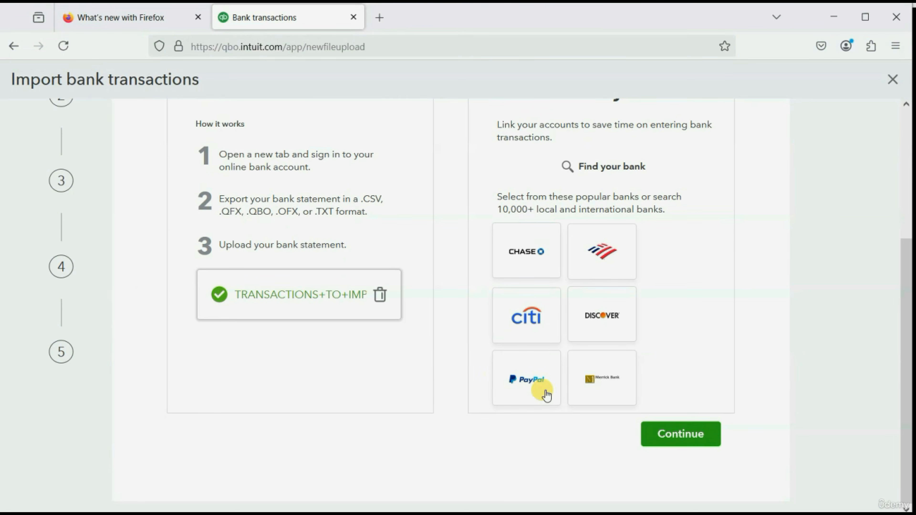
left_click(652, 427)
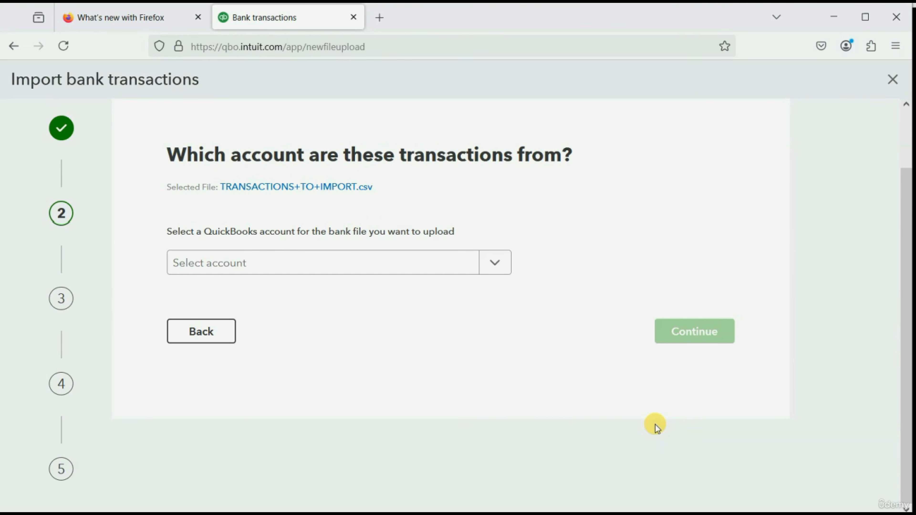
Assign the uploaded file to the FIRST BANK ACCOUNT - CSV IMPORT account and continue to the file setup
left_click(500, 265)
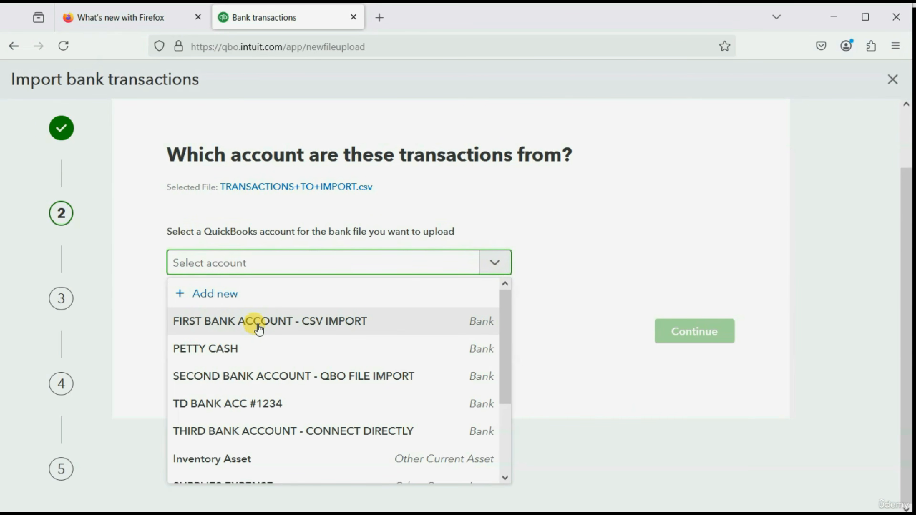
left_click(329, 326)
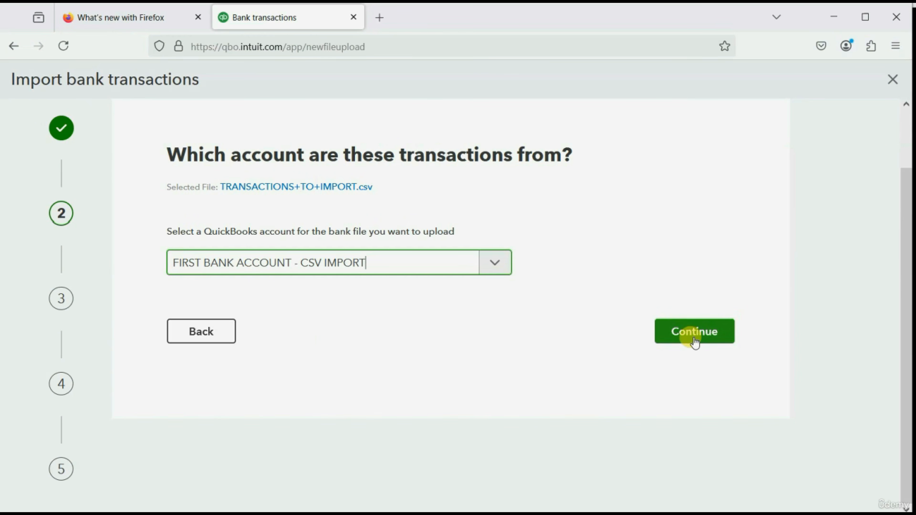
left_click(692, 331)
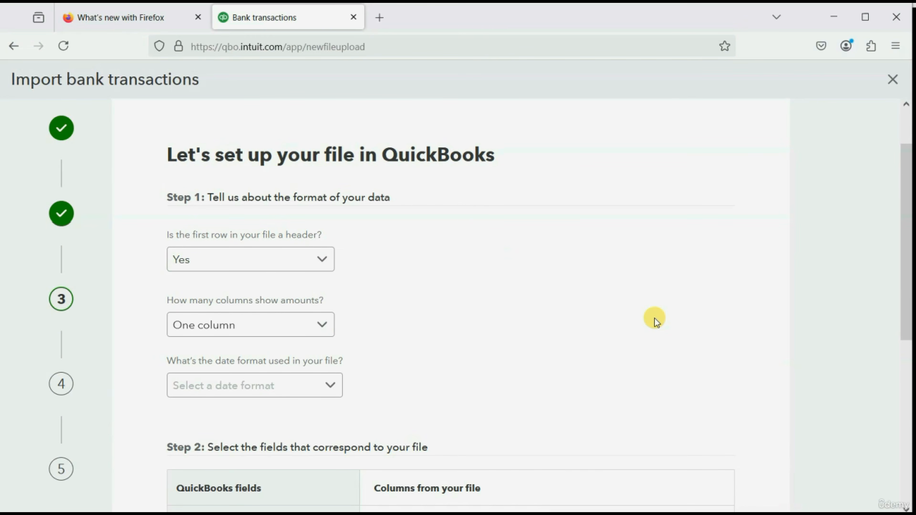
Check which file columns are mapped to the Date, Description and Amount fields, keeping the existing mappings
scroll(654, 318, "down", 8)
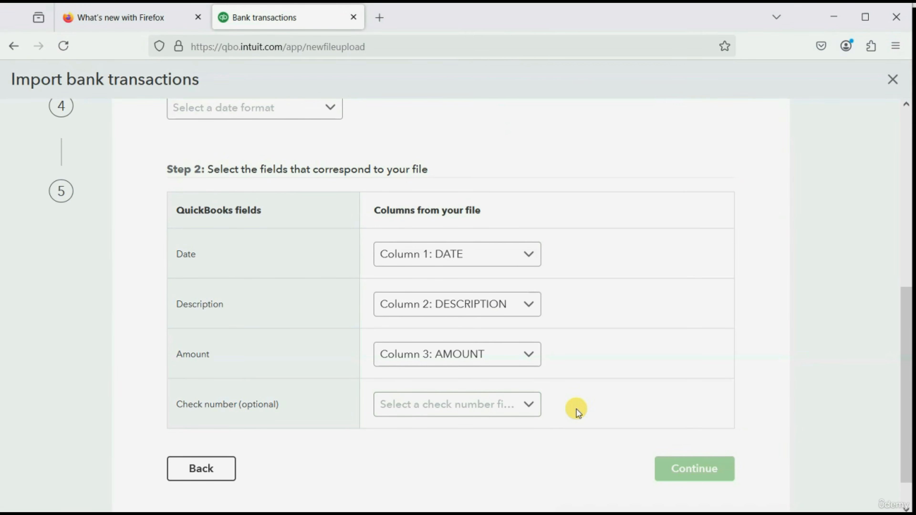
scroll(577, 409, "up", 2)
scroll(576, 409, "down", 2)
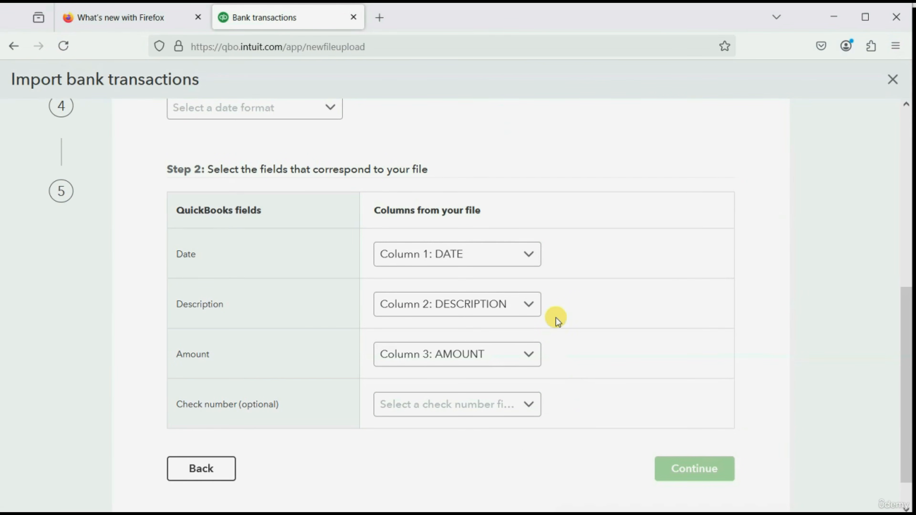
left_click(526, 257)
left_click(526, 256)
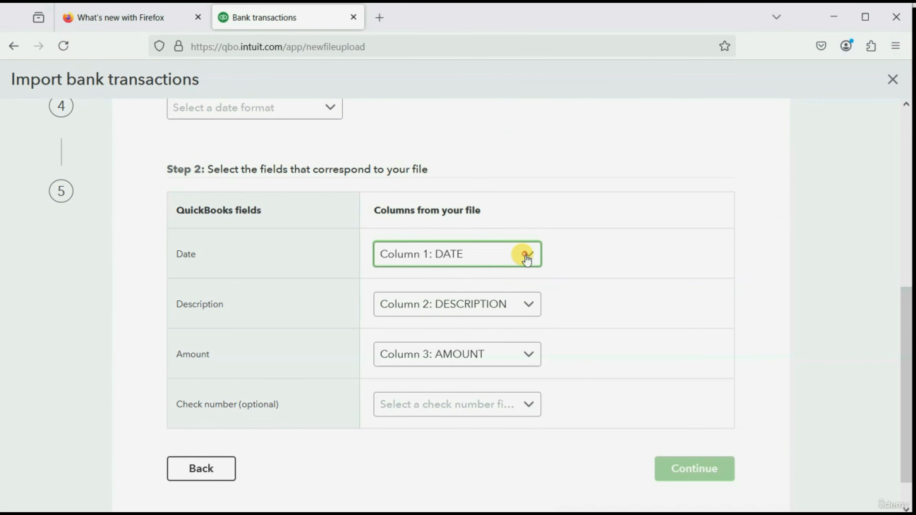
left_click(533, 309)
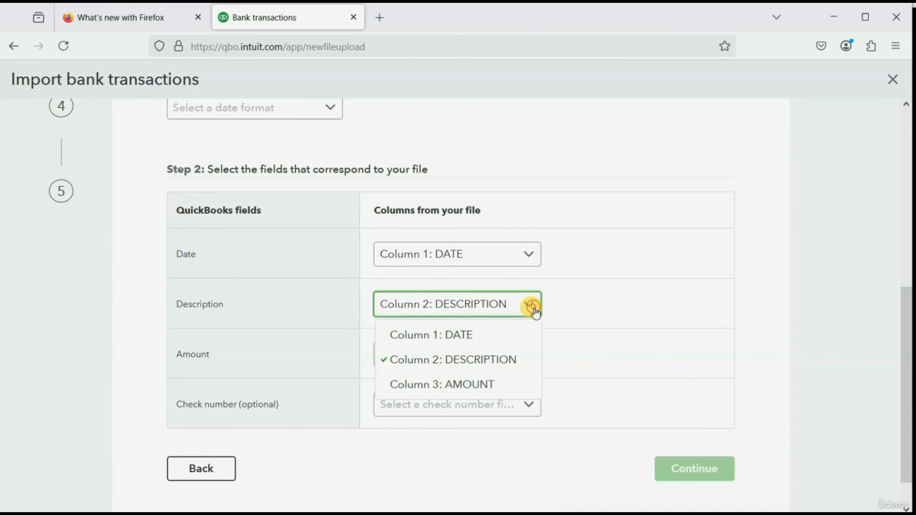
left_click(529, 305)
left_click(527, 357)
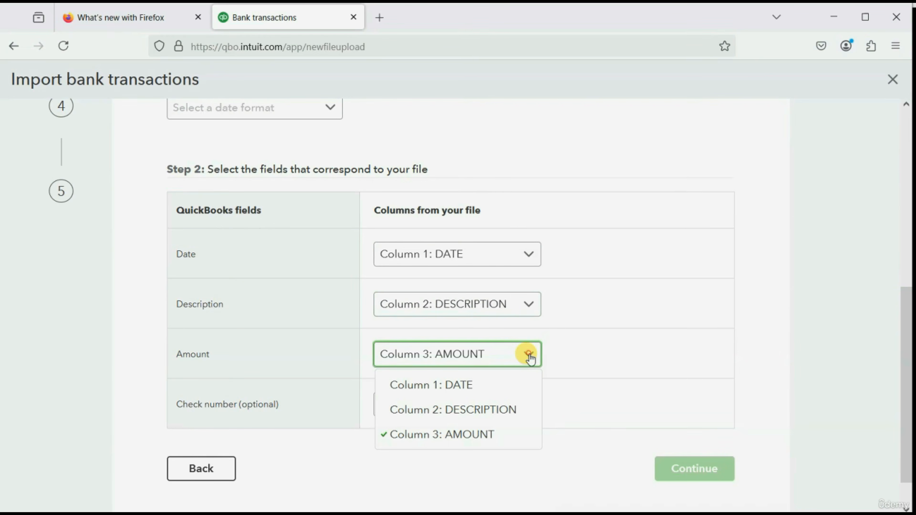
left_click(529, 358)
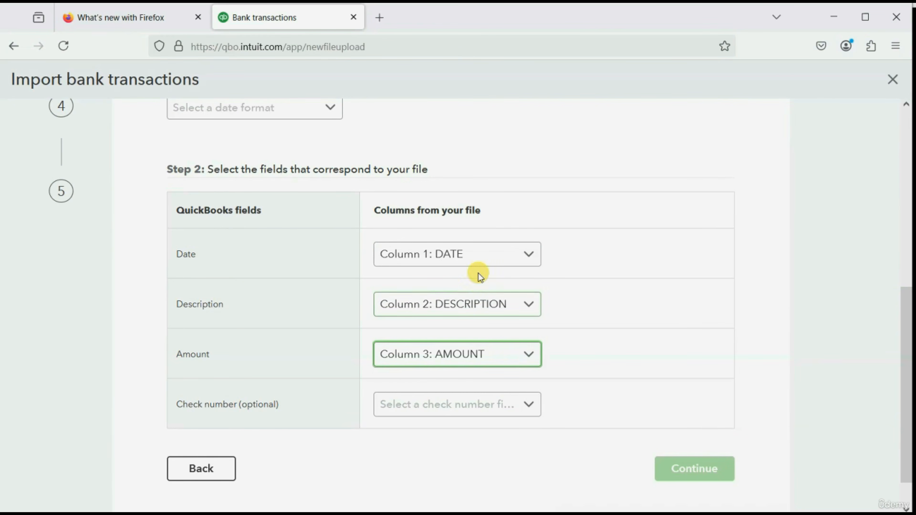
left_click(176, 249)
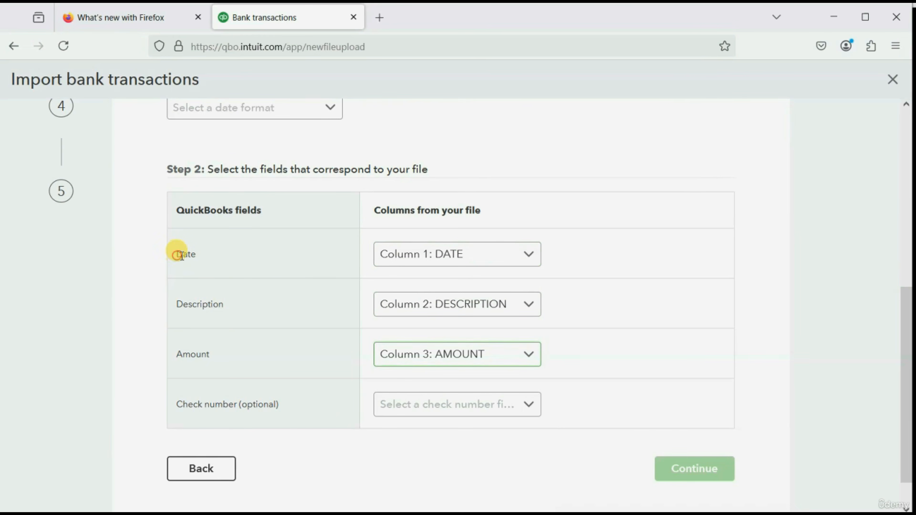
left_click(529, 306)
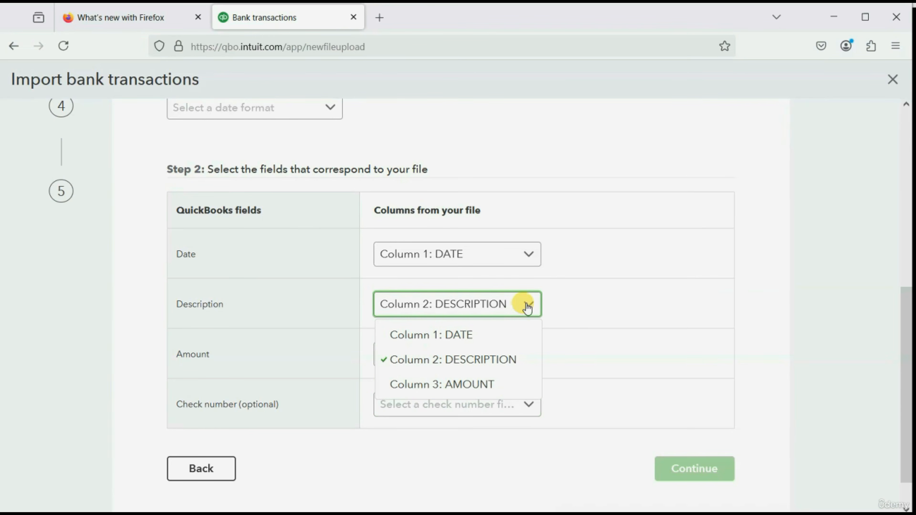
left_click(528, 307)
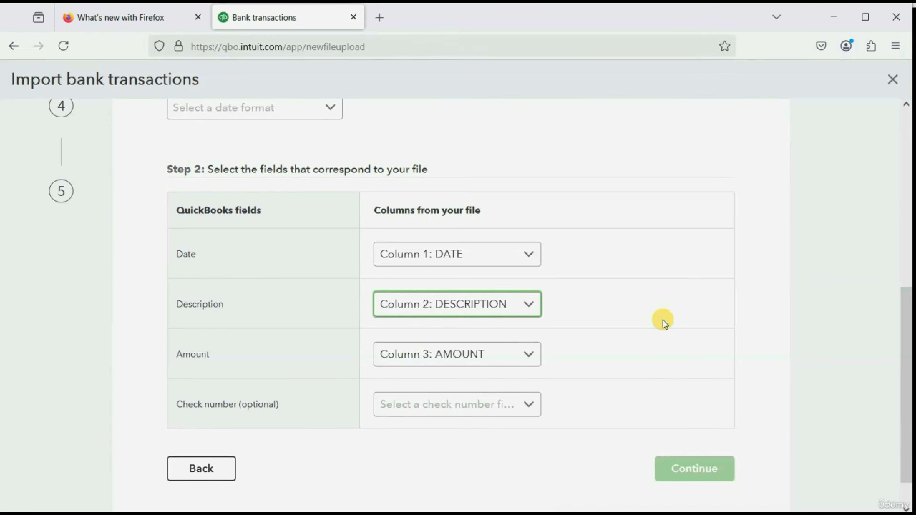
Review the file's header, amount-column and date-format settings together with the field mappings in the import setup
scroll(506, 353, "up", 3)
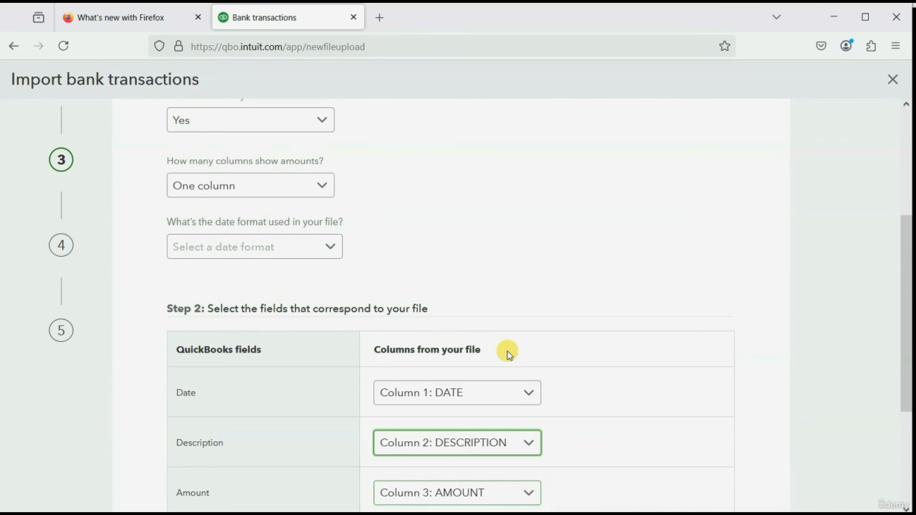
scroll(507, 352, "up", 3)
scroll(507, 351, "down", 5)
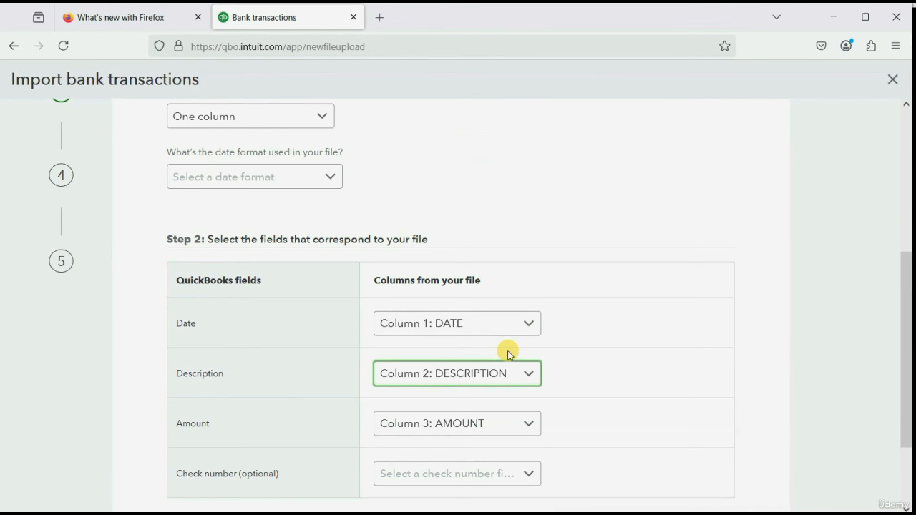
scroll(507, 350, "down", 3)
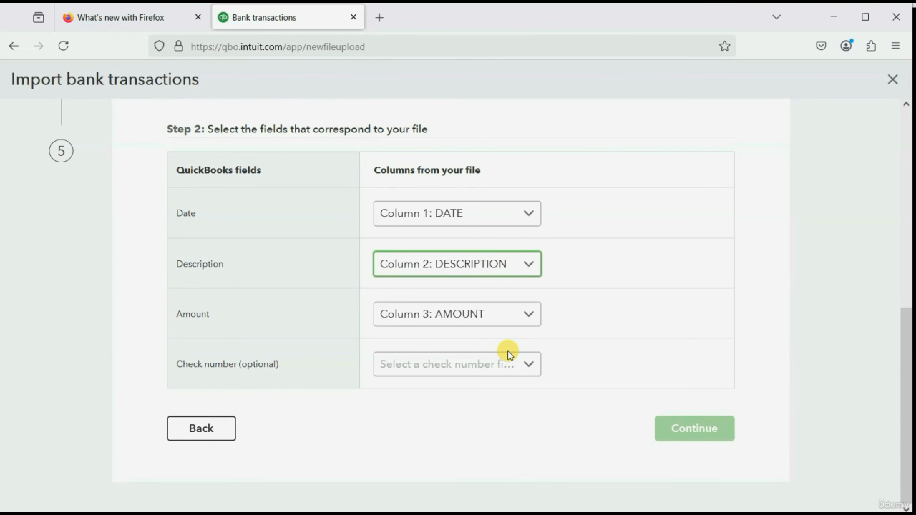
scroll(507, 351, "up", 4)
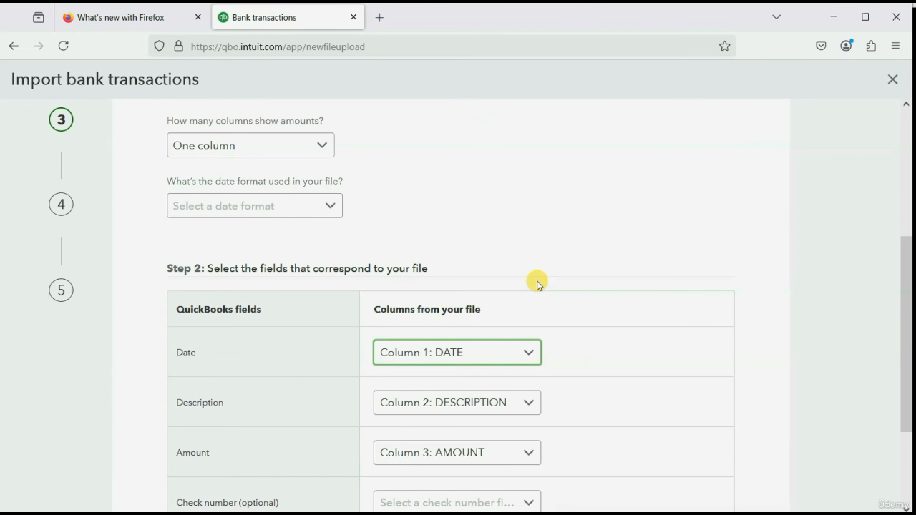
scroll(366, 200, "up", 4)
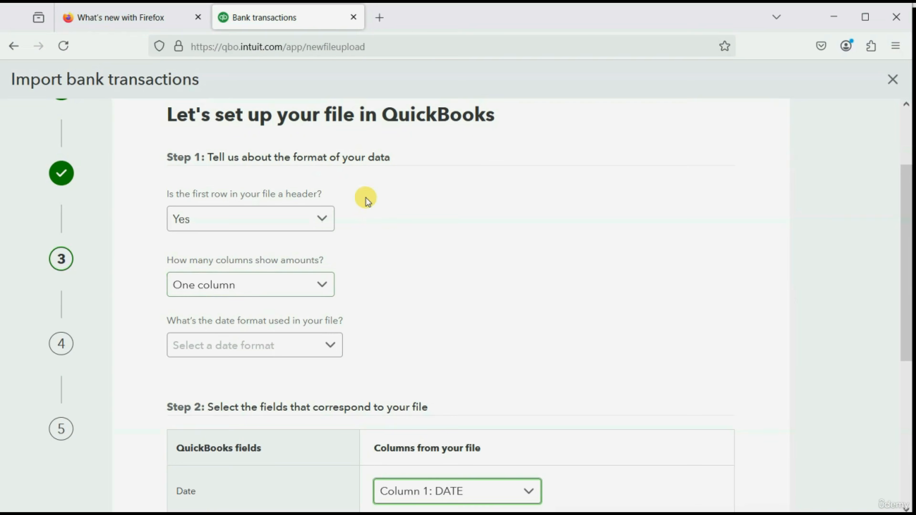
scroll(385, 241, "down", 2)
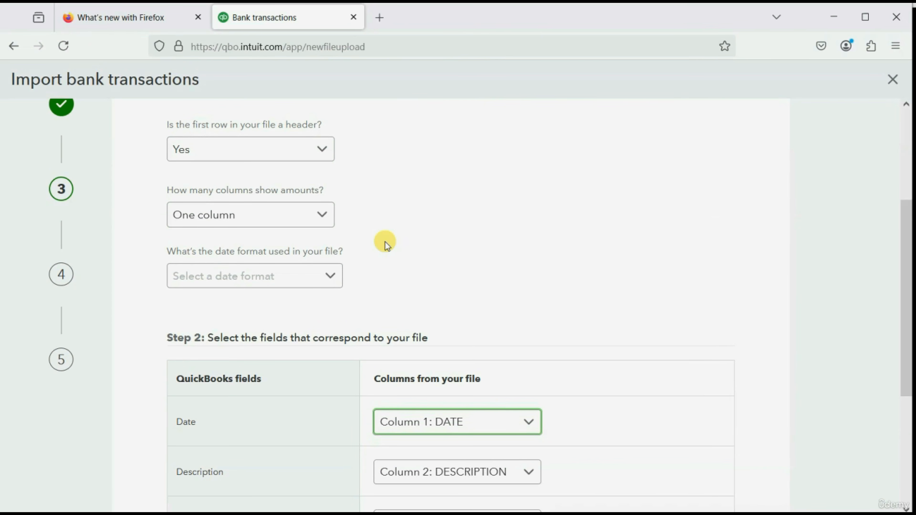
scroll(385, 246, "down", 2)
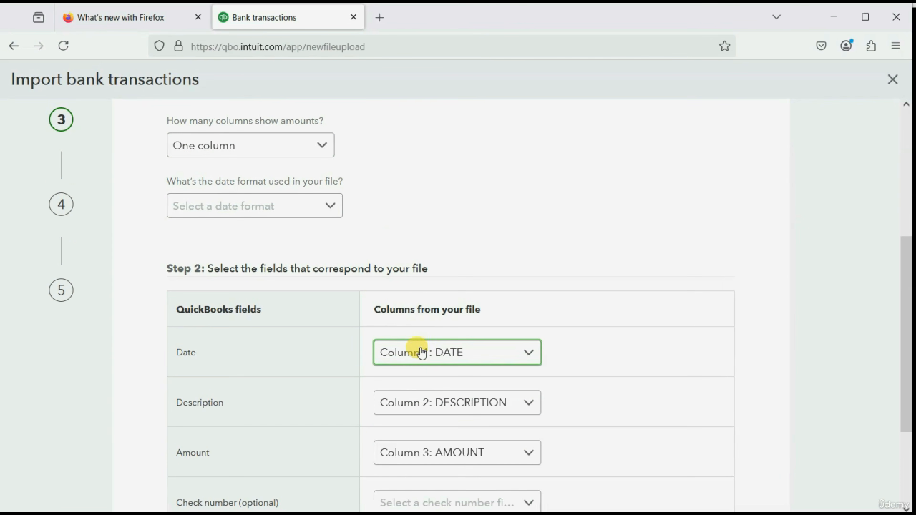
Set the file's date format to MM/dd/yyyy and continue to the transaction selection
left_click(335, 212)
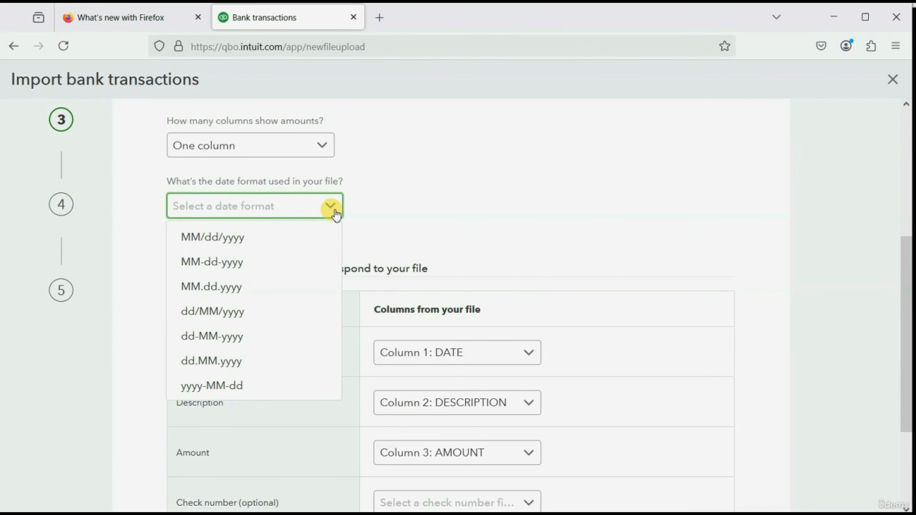
left_click(256, 242)
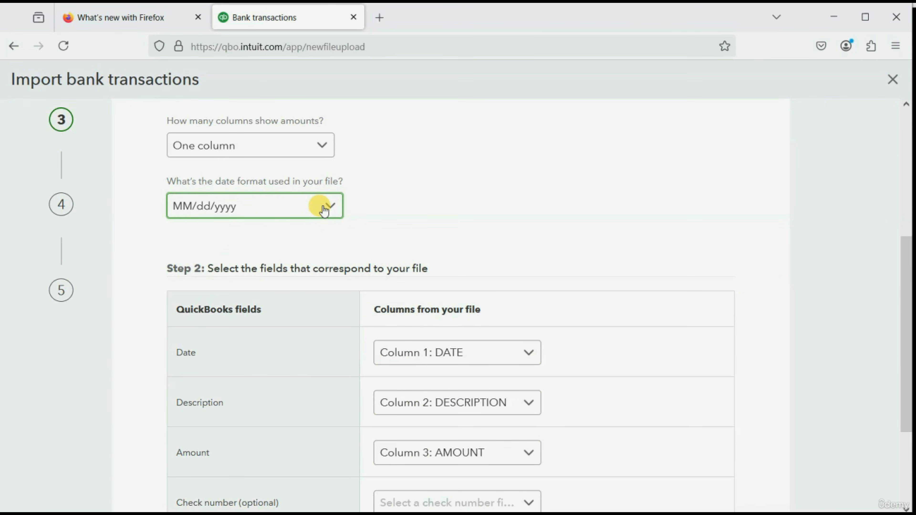
scroll(324, 211, "down", 5)
scroll(324, 211, "up", 5)
scroll(324, 211, "down", 5)
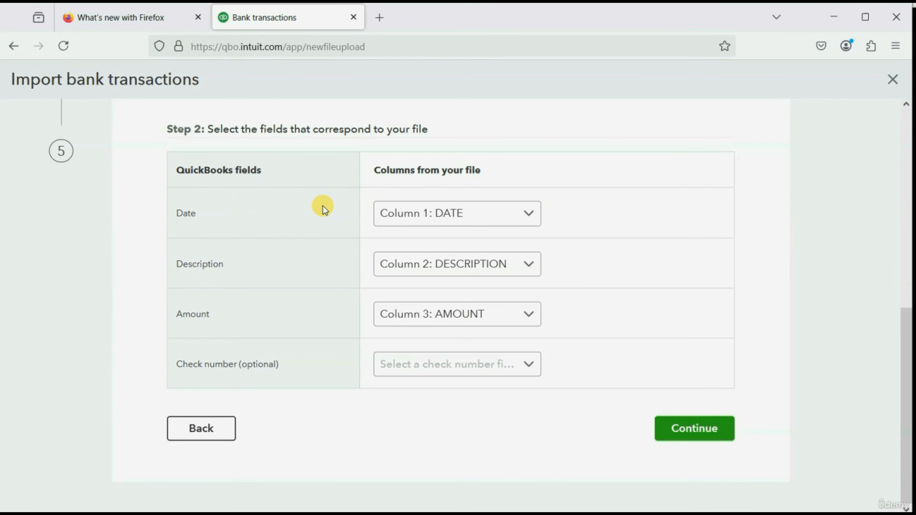
left_click(684, 425)
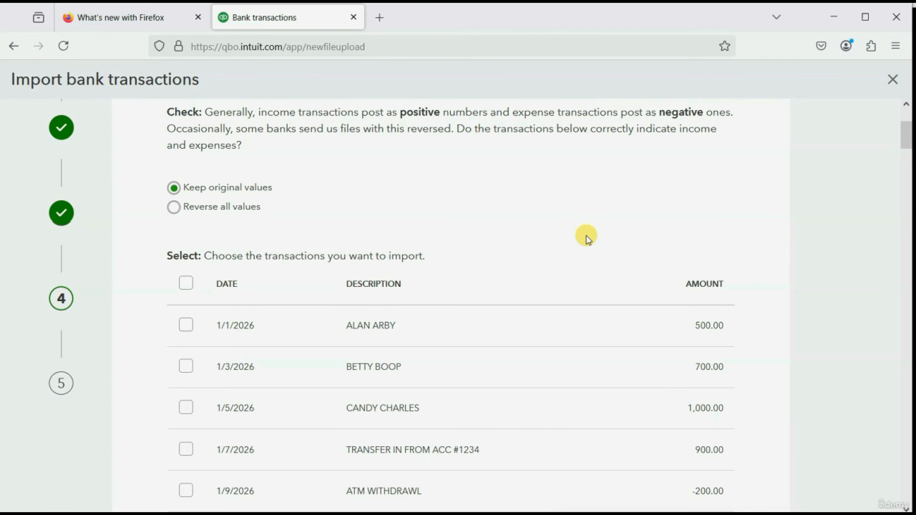
Look through the dates, descriptions and amounts of the transactions read from the file
scroll(486, 325, "down", 1)
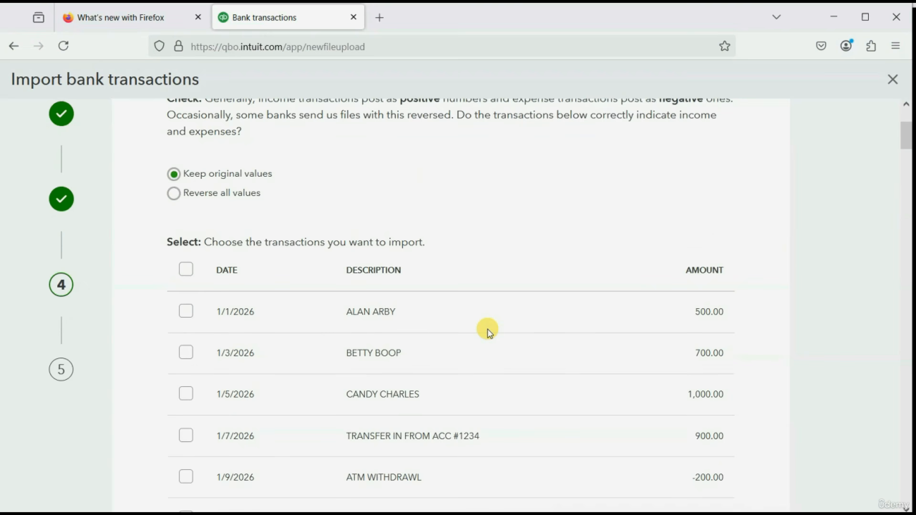
scroll(487, 329, "down", 20)
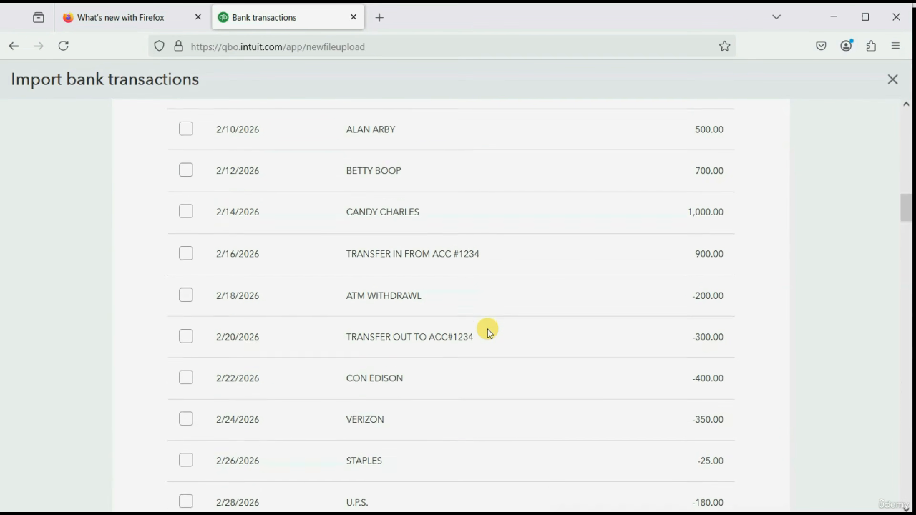
scroll(487, 330, "down", 20)
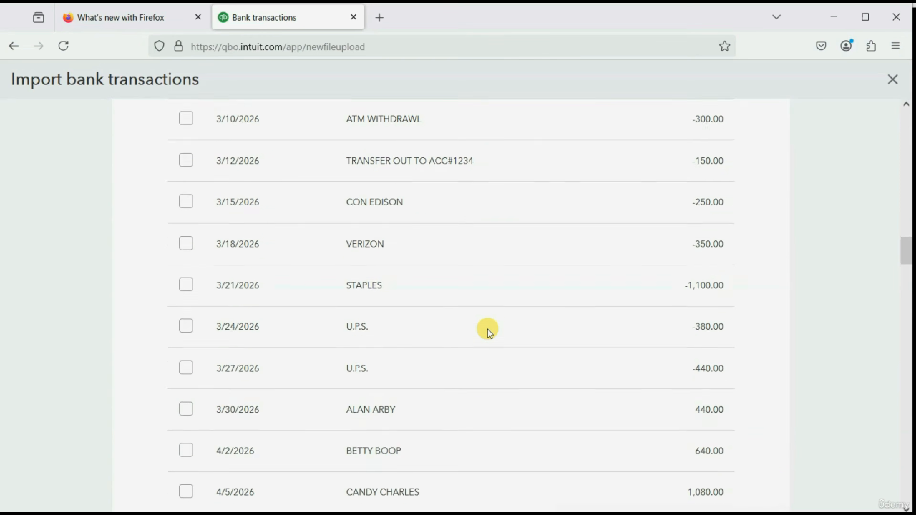
scroll(487, 329, "down", 20)
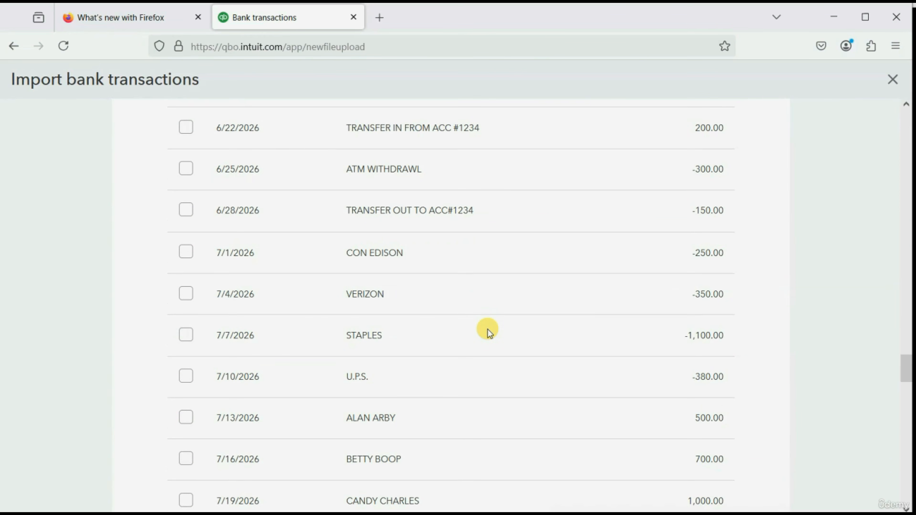
scroll(487, 330, "down", 10)
scroll(487, 330, "up", 20)
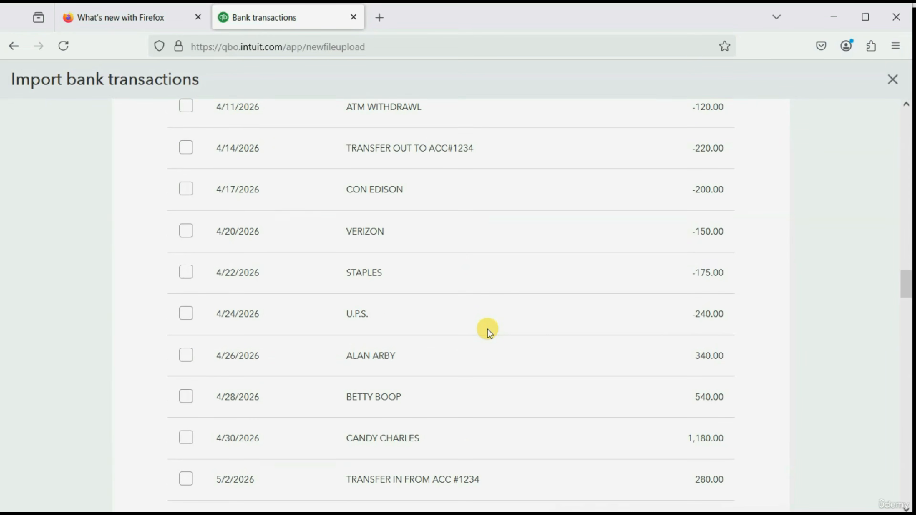
scroll(487, 329, "up", 20)
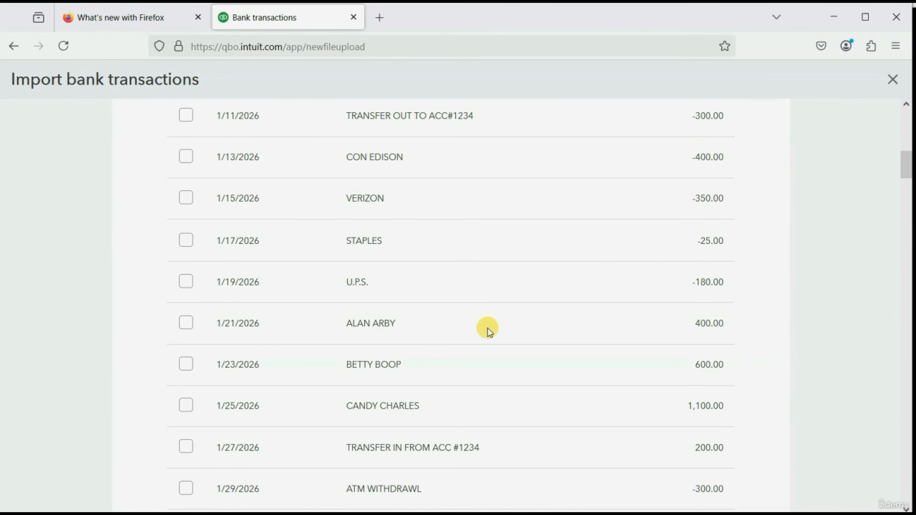
scroll(487, 329, "up", 10)
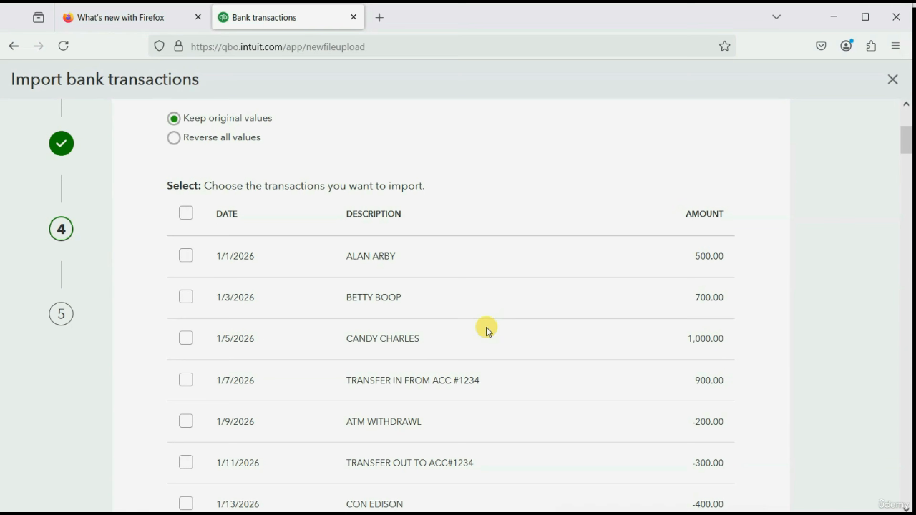
Select the first three transactions individually and extend the selection to every transaction in the file for import
left_click(184, 255)
left_click(186, 297)
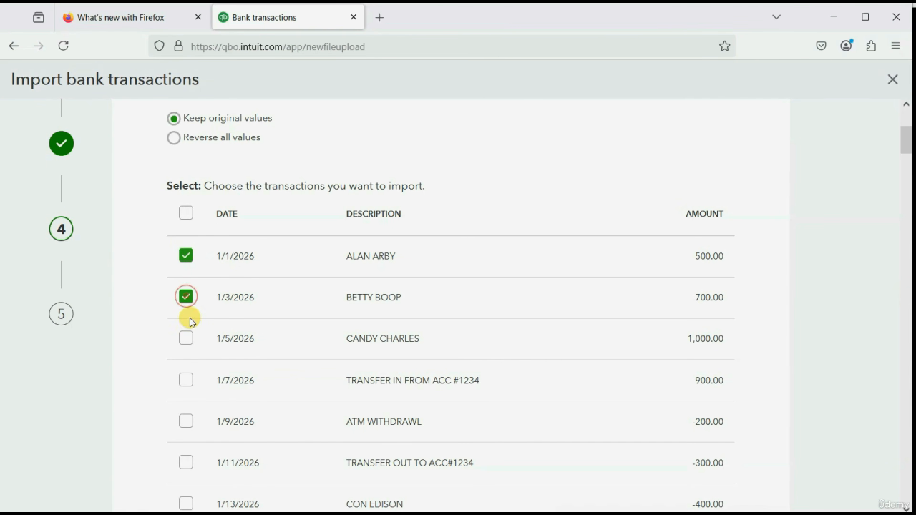
left_click(186, 339)
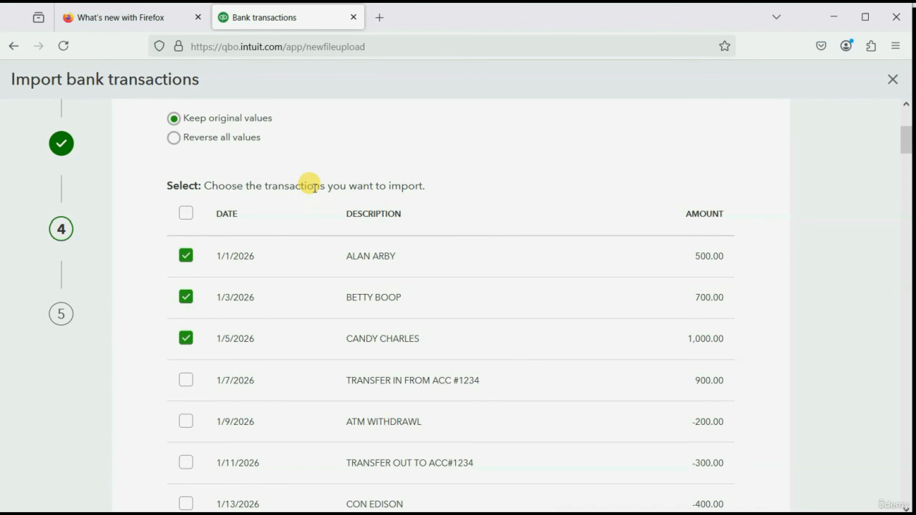
left_click(184, 212)
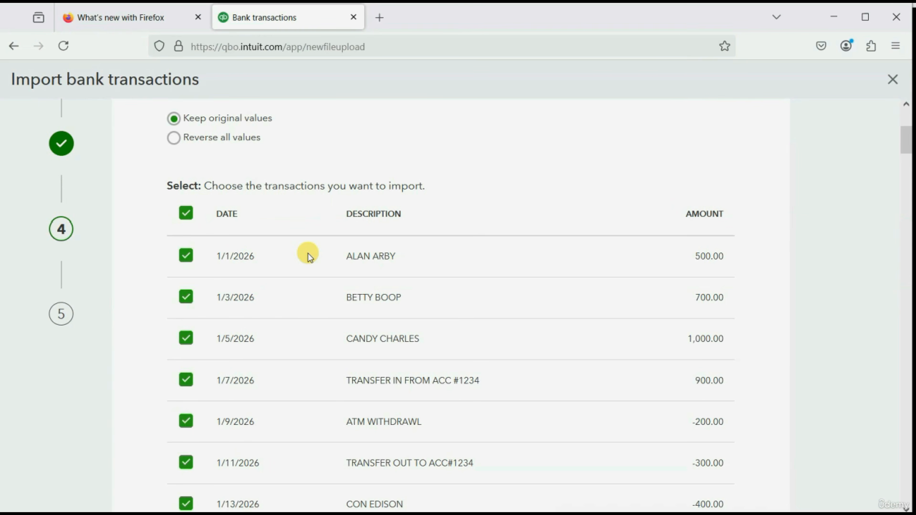
Check the selection down to the last transaction, import the selected transactions and close the completed import
scroll(310, 257, "down", 20)
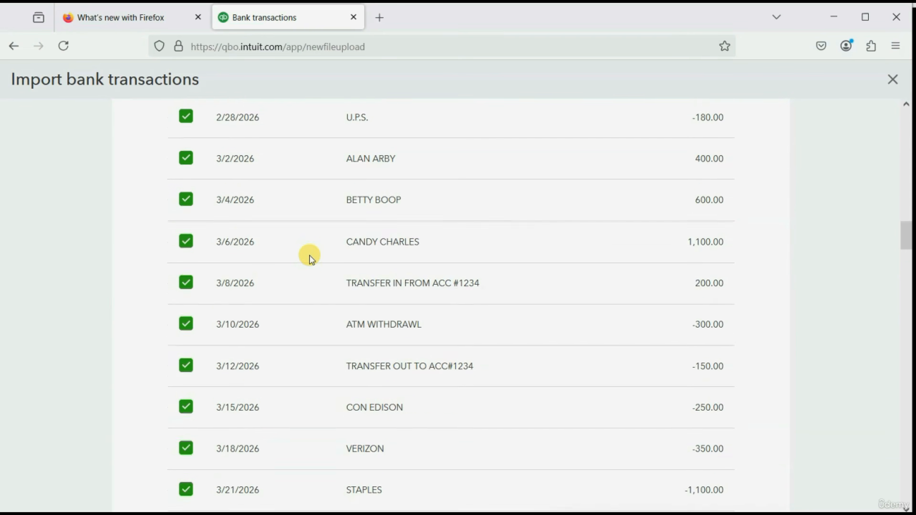
scroll(310, 258, "down", 20)
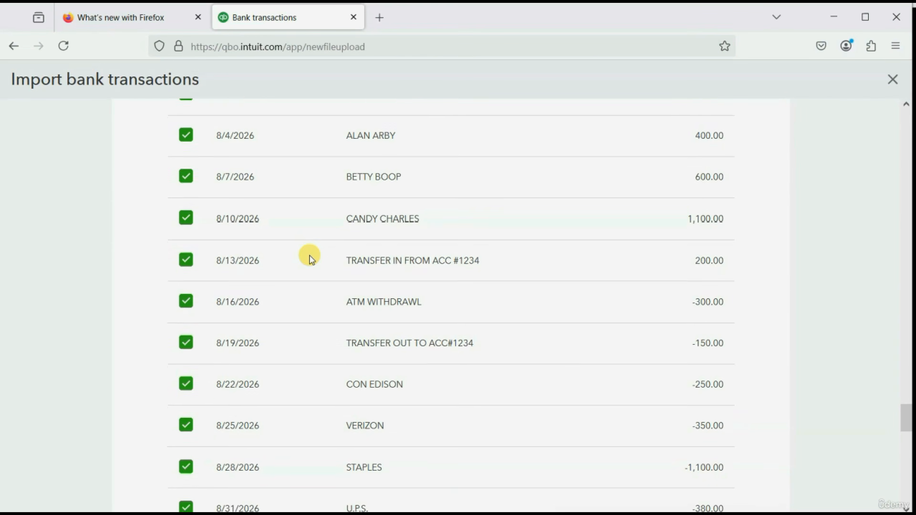
scroll(310, 257, "down", 8)
scroll(310, 257, "up", 20)
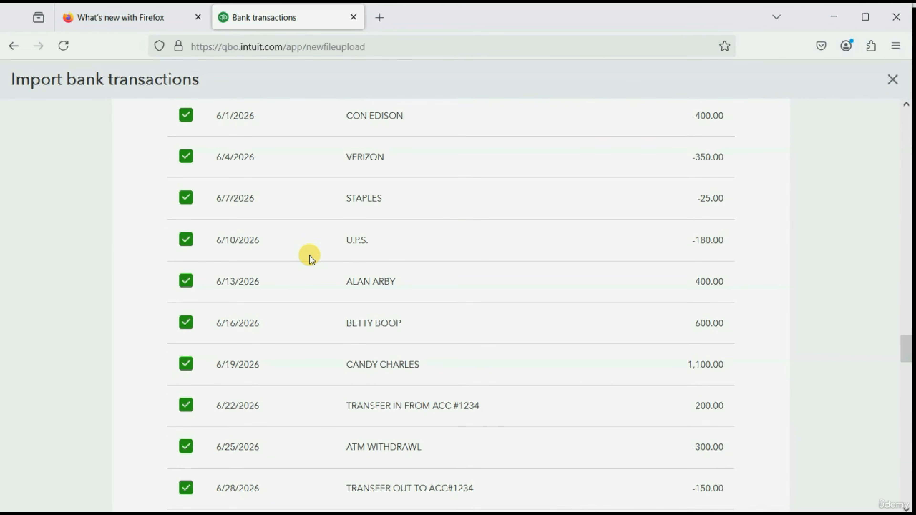
scroll(310, 257, "up", 12)
scroll(310, 256, "down", 20)
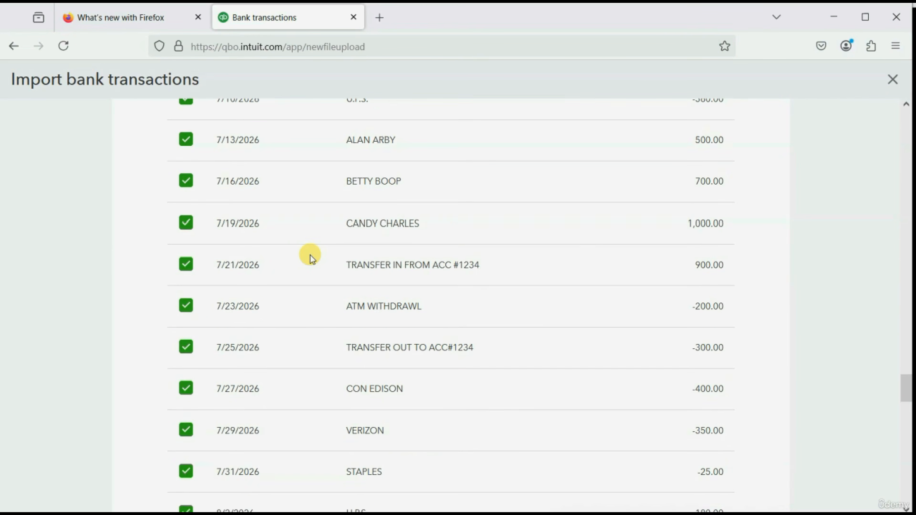
scroll(311, 258, "down", 20)
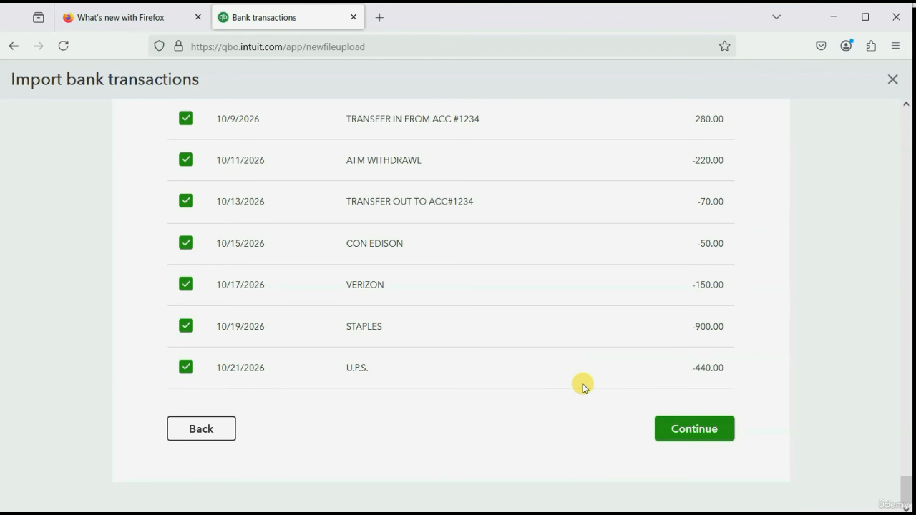
left_click(683, 429)
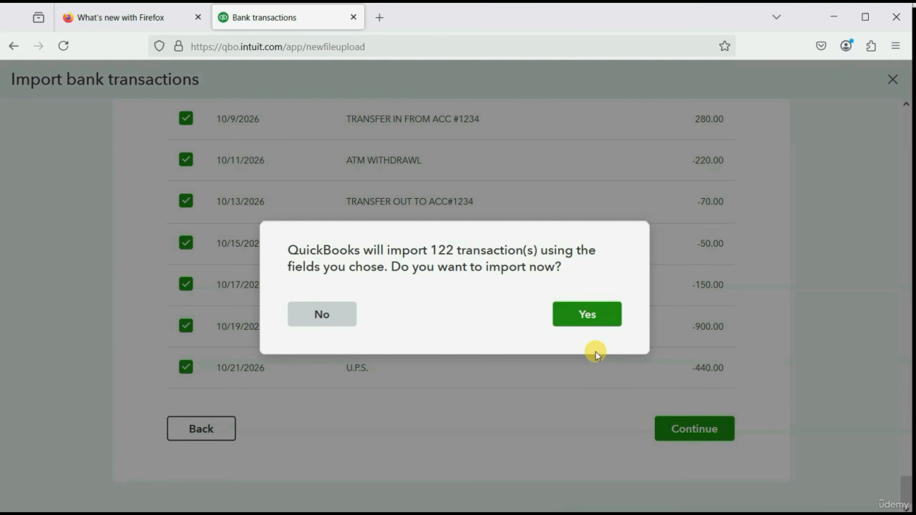
left_click(591, 316)
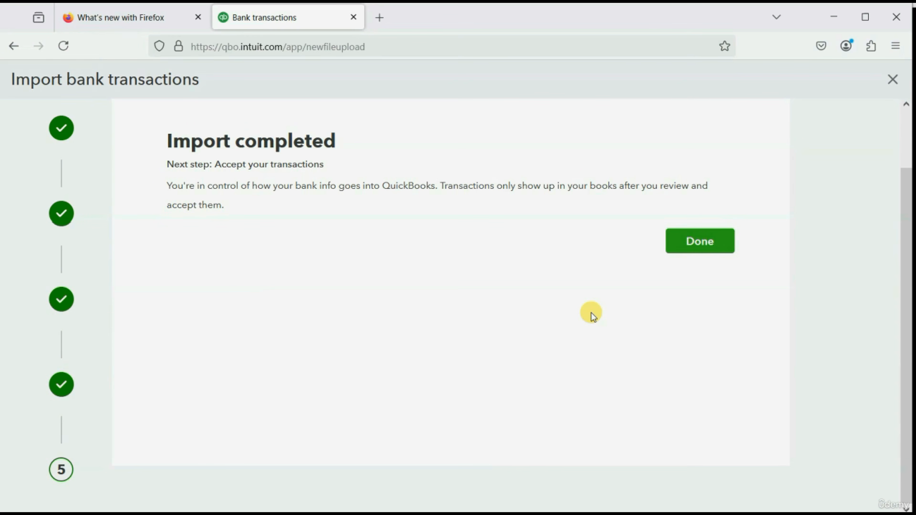
left_click(688, 240)
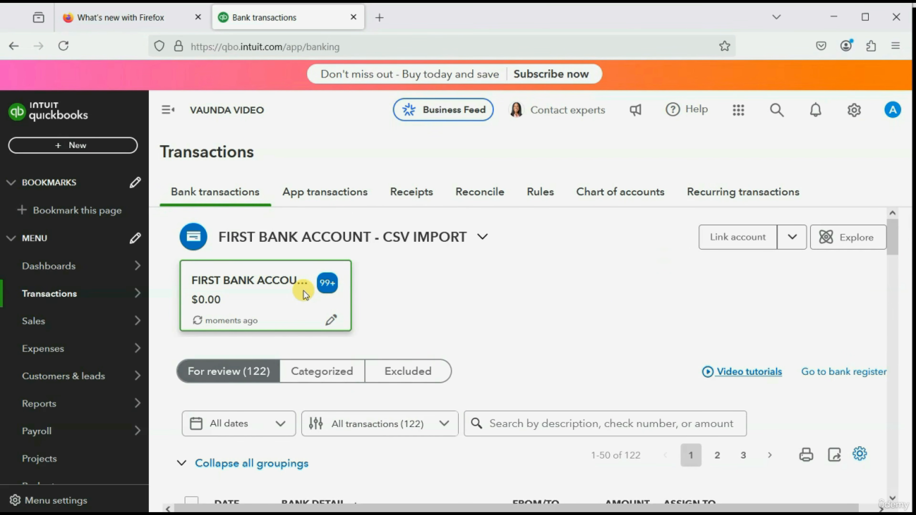
Examine the imported transactions awaiting review in the FIRST BANK ACCOUNT - CSV IMPORT account, including their groupings and suggested assignments
scroll(305, 294, "down", 4)
scroll(304, 294, "up", 4)
scroll(304, 294, "down", 6)
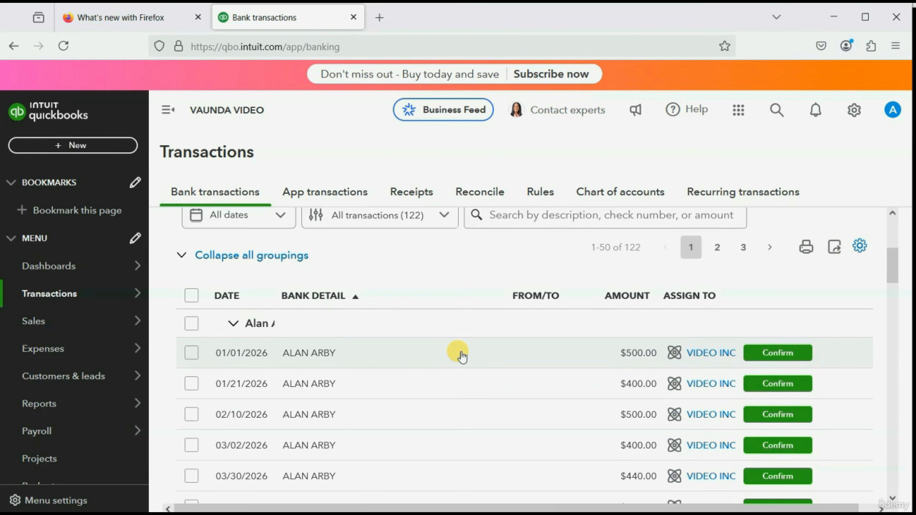
scroll(458, 352, "up", 2)
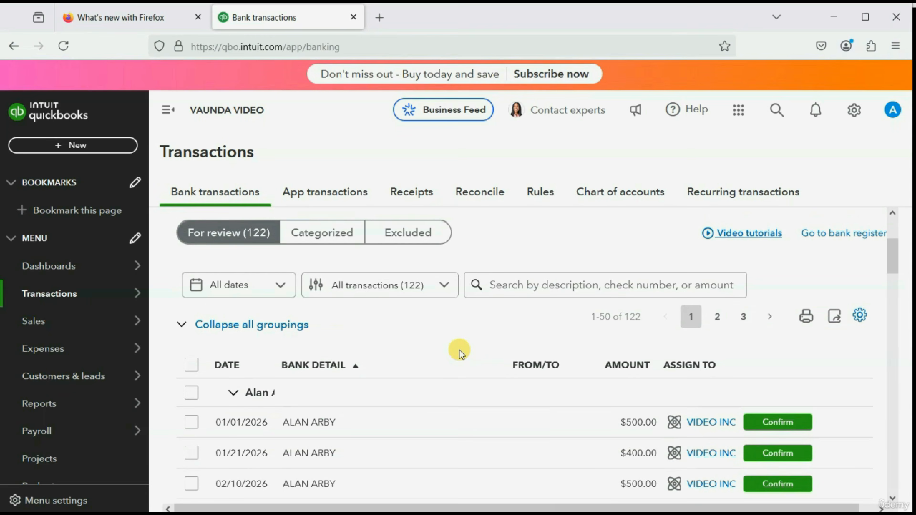
scroll(457, 352, "down", 2)
scroll(457, 352, "up", 4)
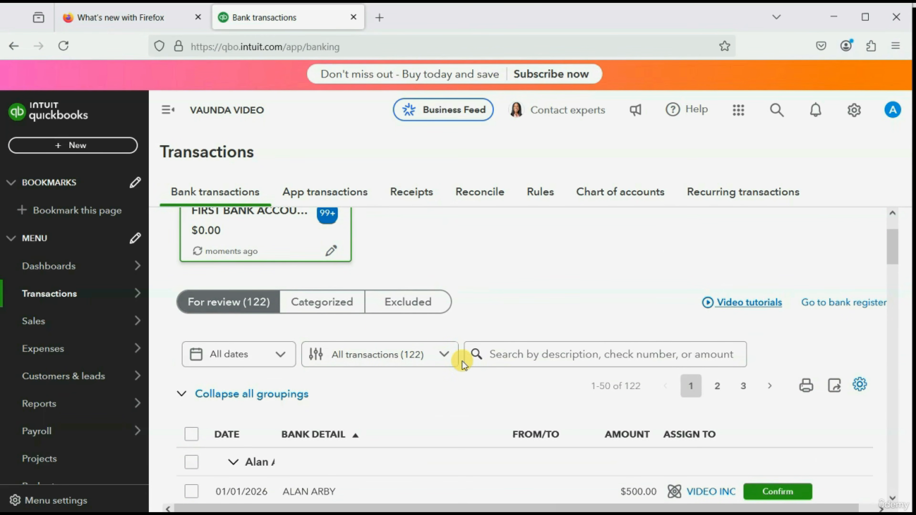
scroll(459, 357, "down", 6)
scroll(458, 364, "down", 16)
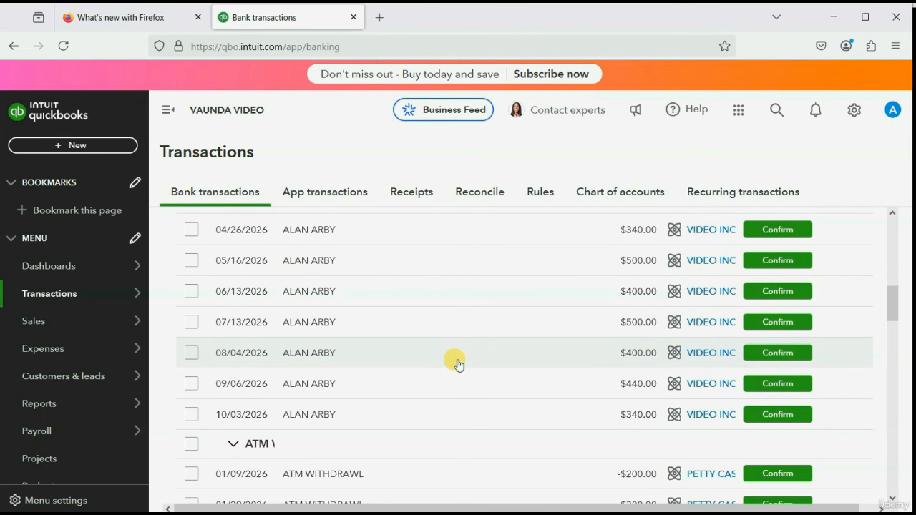
scroll(458, 364, "down", 20)
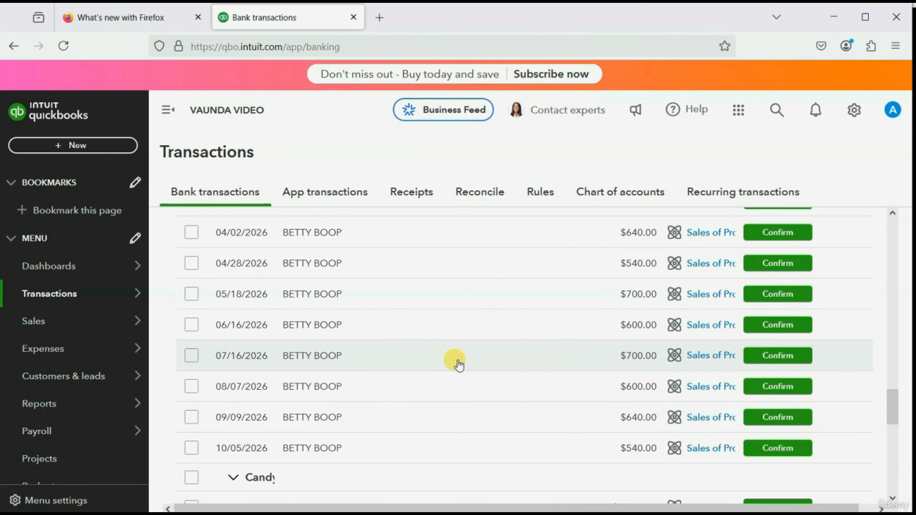
scroll(458, 365, "up", 20)
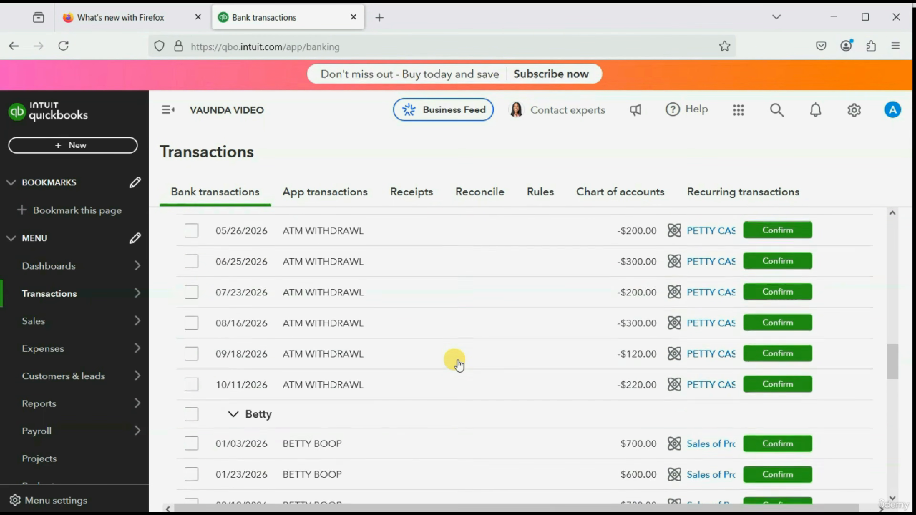
Look back over the first bank account's transactions awaiting review, from the ATM withdrawals up to the account summary
scroll(458, 364, "up", 8)
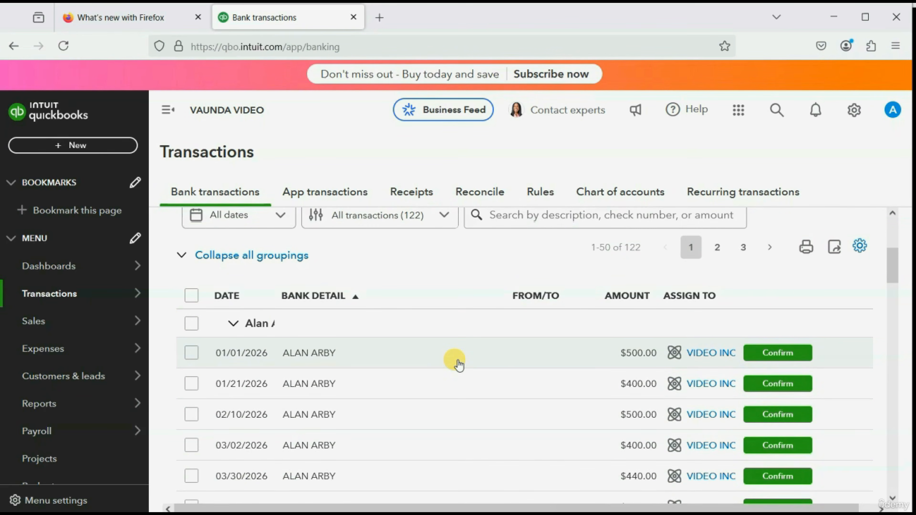
scroll(459, 364, "up", 6)
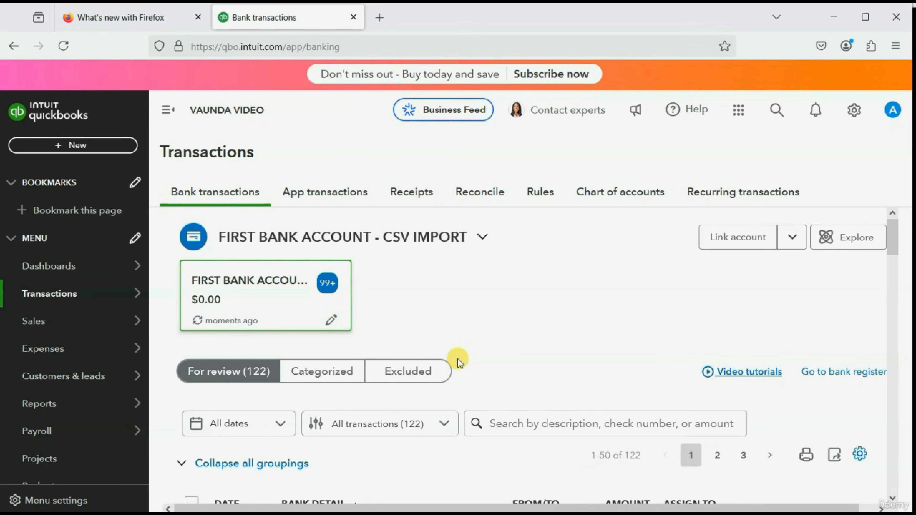
scroll(458, 364, "down", 6)
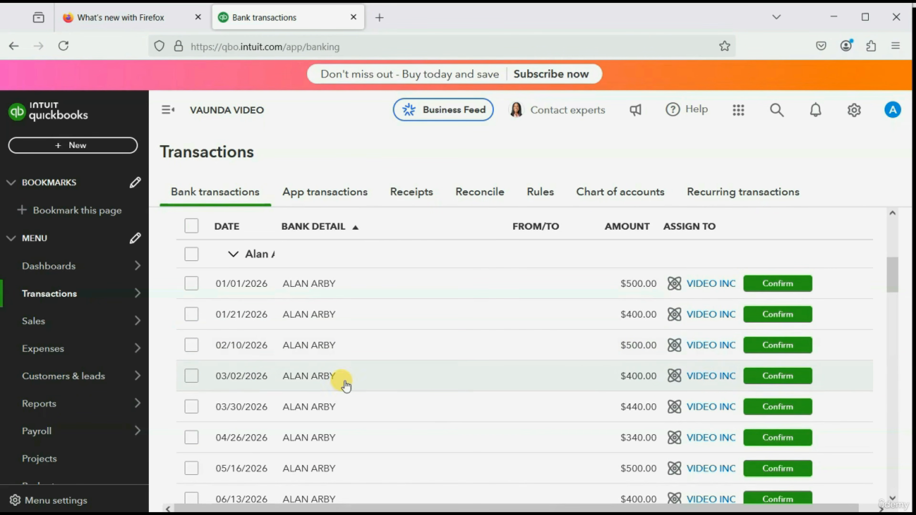
scroll(569, 389, "up", 5)
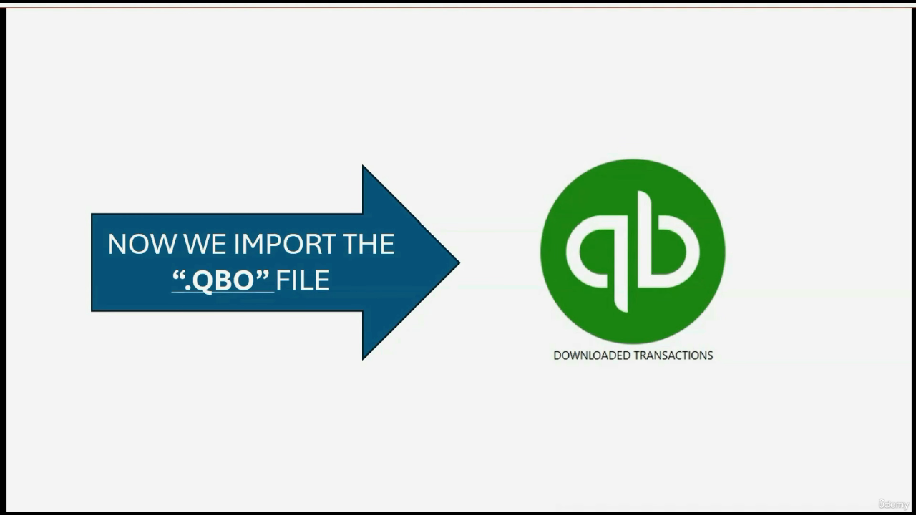
left_click(474, 480)
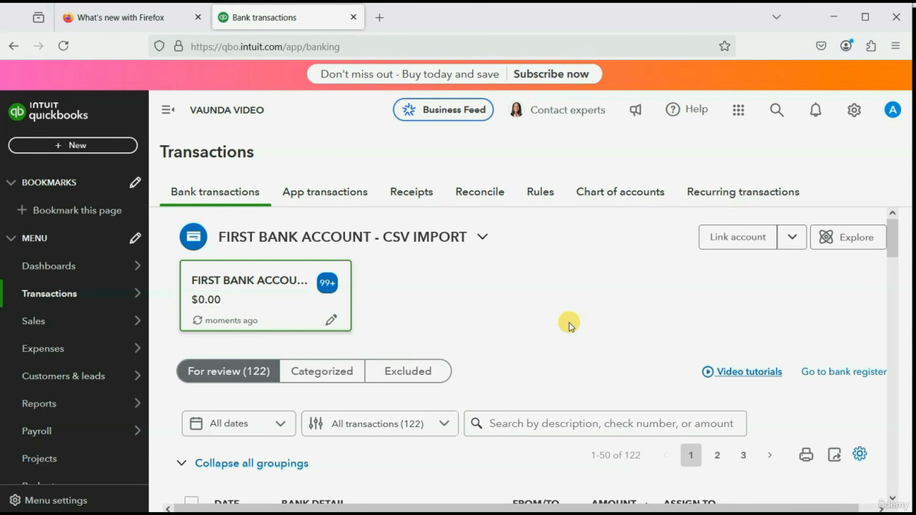
scroll(571, 327, "down", 2)
scroll(571, 327, "up", 2)
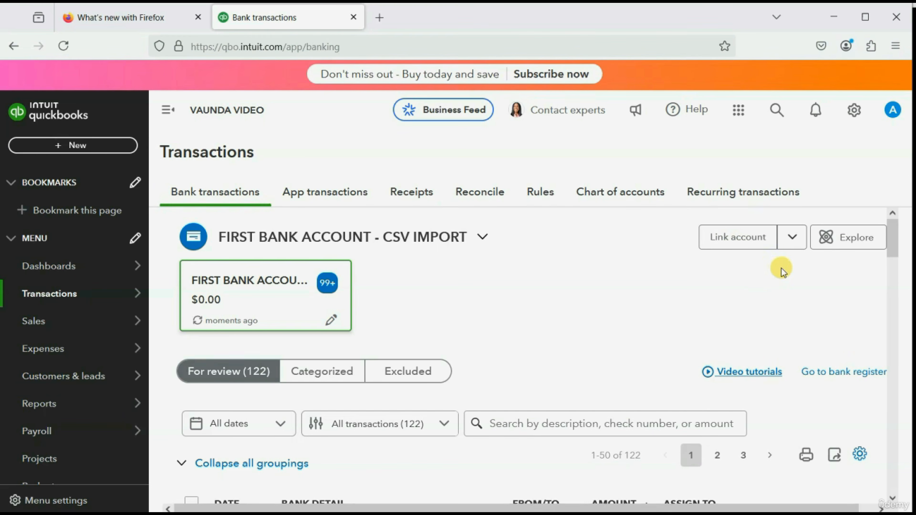
Start a new bank transaction import from file and upload the DOWNLOADED TRANSACTIONS.qbo file
left_click(791, 249)
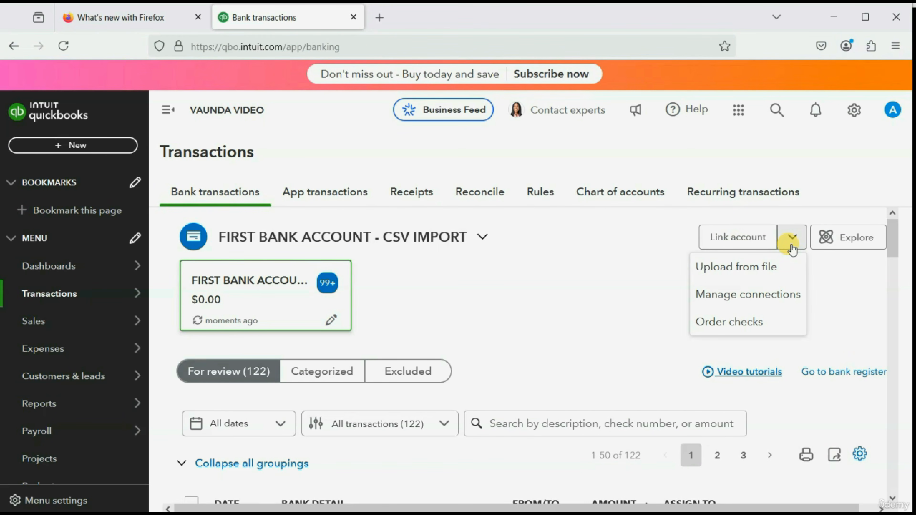
left_click(767, 274)
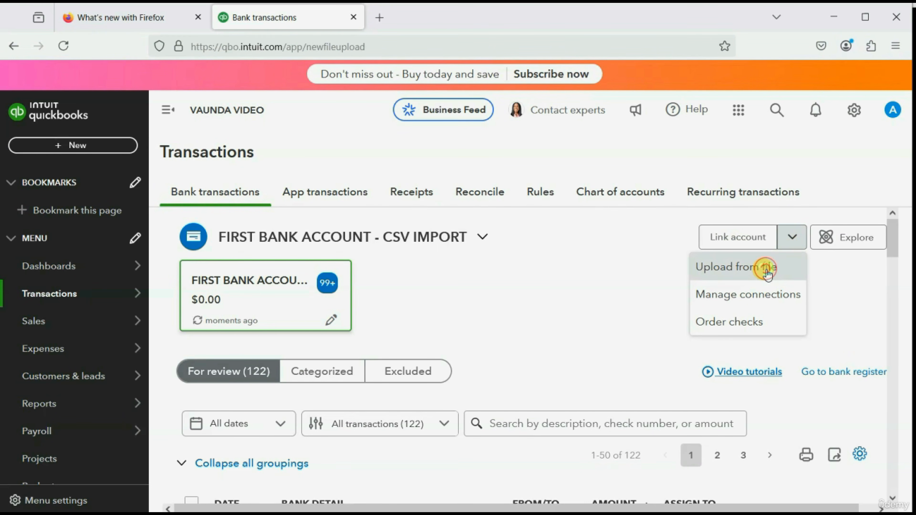
scroll(447, 247, "down", 2)
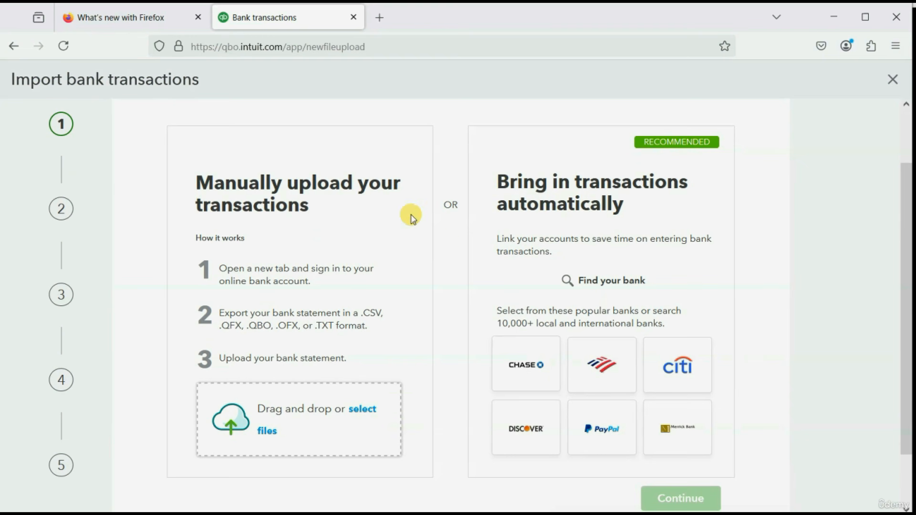
left_click(333, 414)
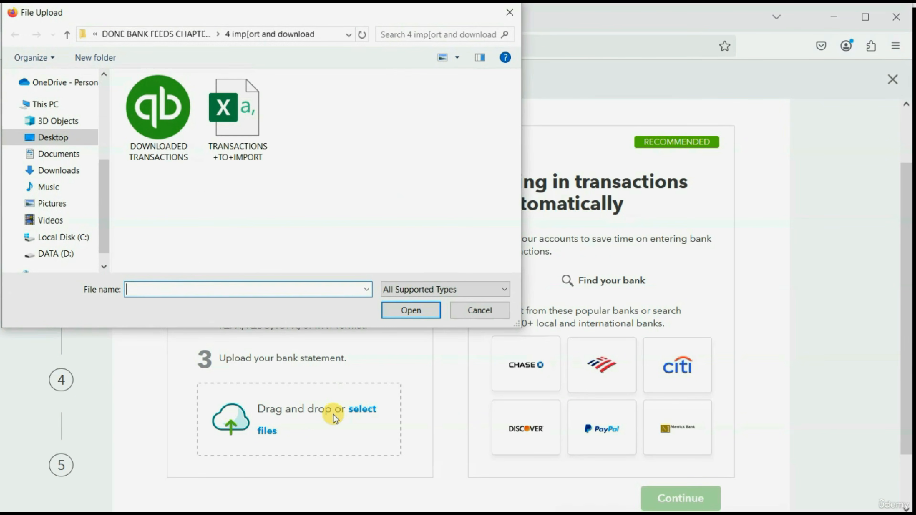
left_click_drag(220, 14, 240, 55)
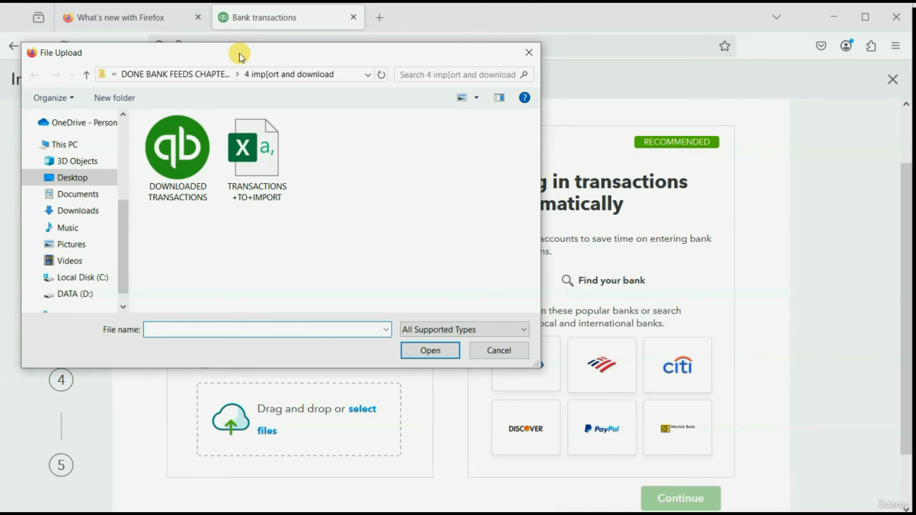
left_click(184, 141)
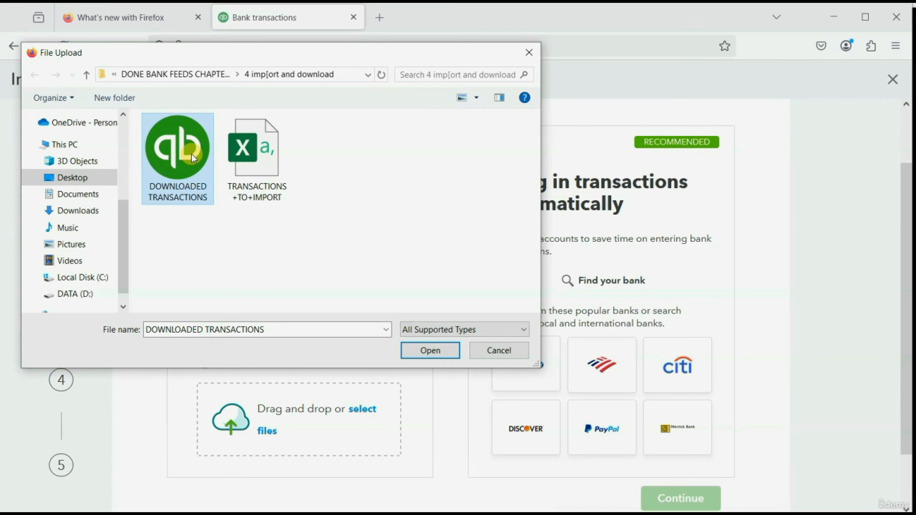
double_click(175, 150)
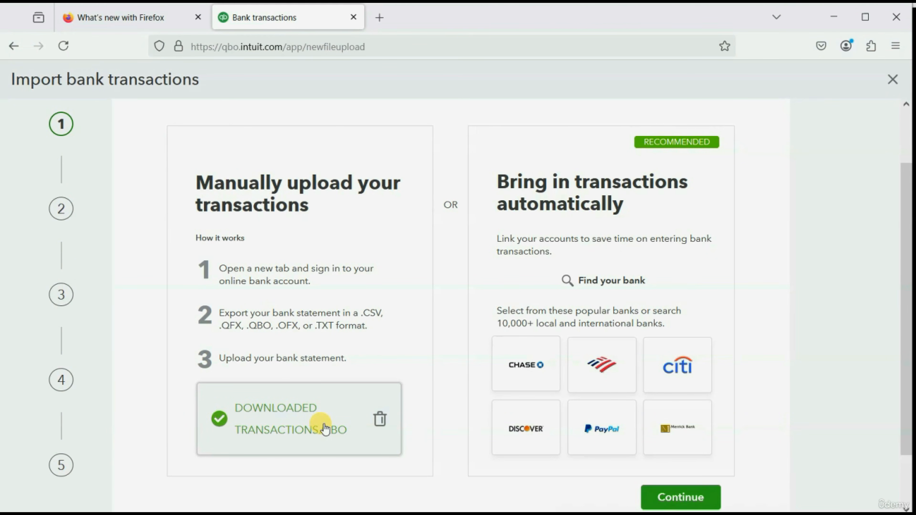
left_click(661, 498)
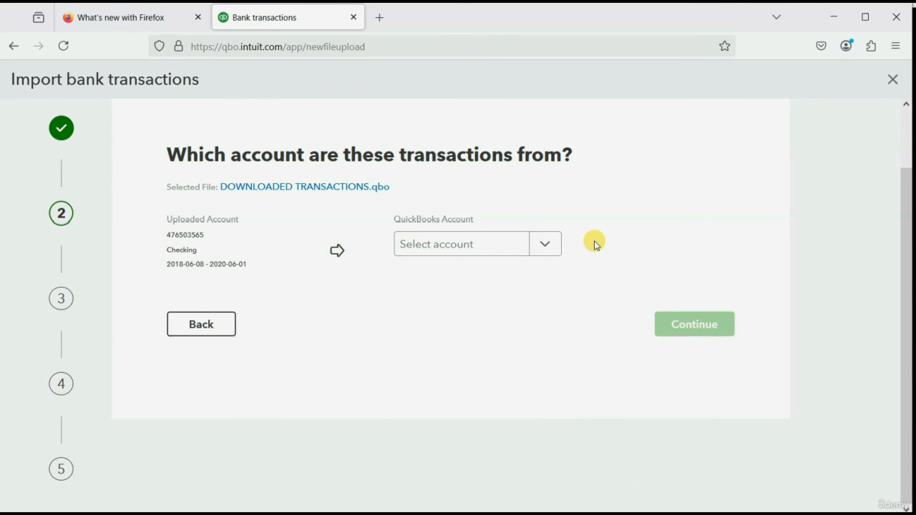
Assign the uploaded file to SECOND BANK ACCOUNT - QBO FILE IMPORT, run the import and close it once completed
left_click(545, 246)
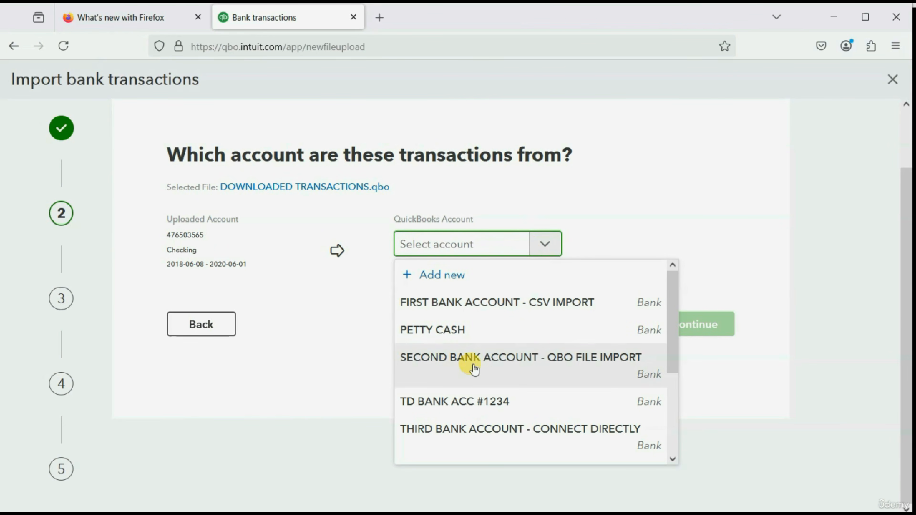
left_click(565, 366)
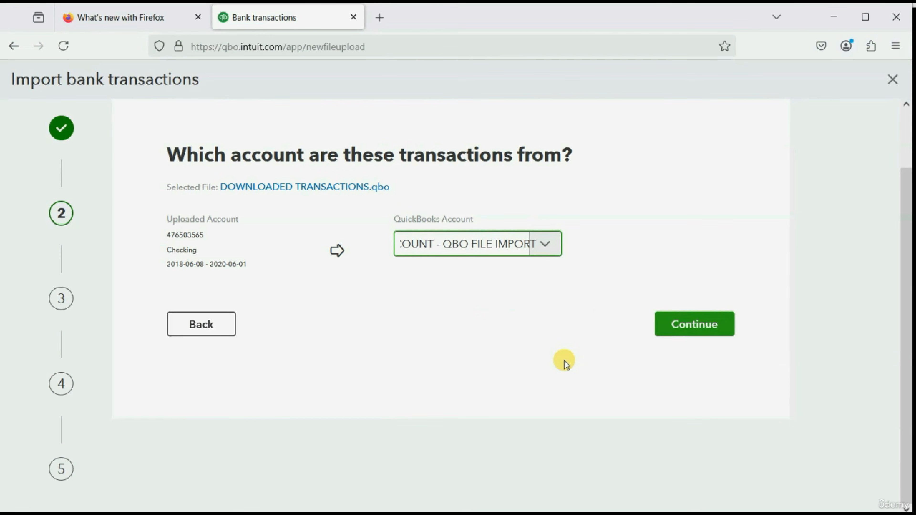
left_click(685, 322)
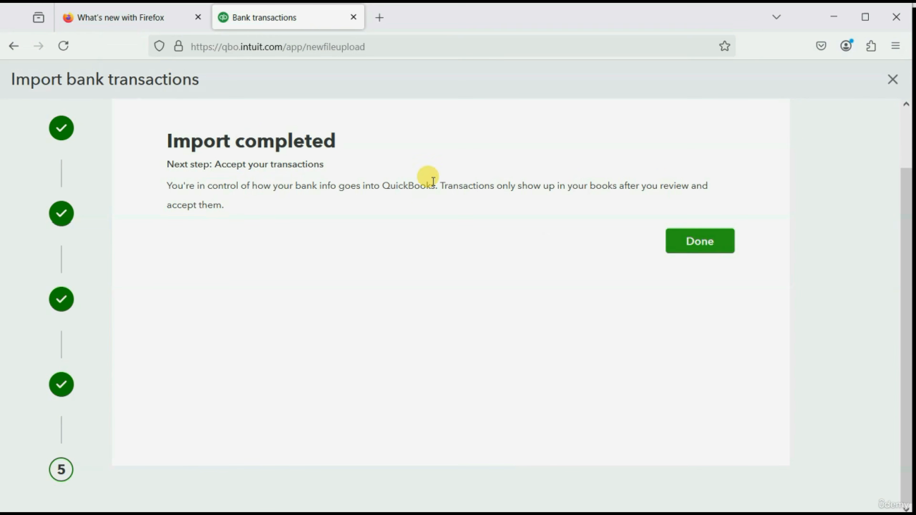
left_click(700, 249)
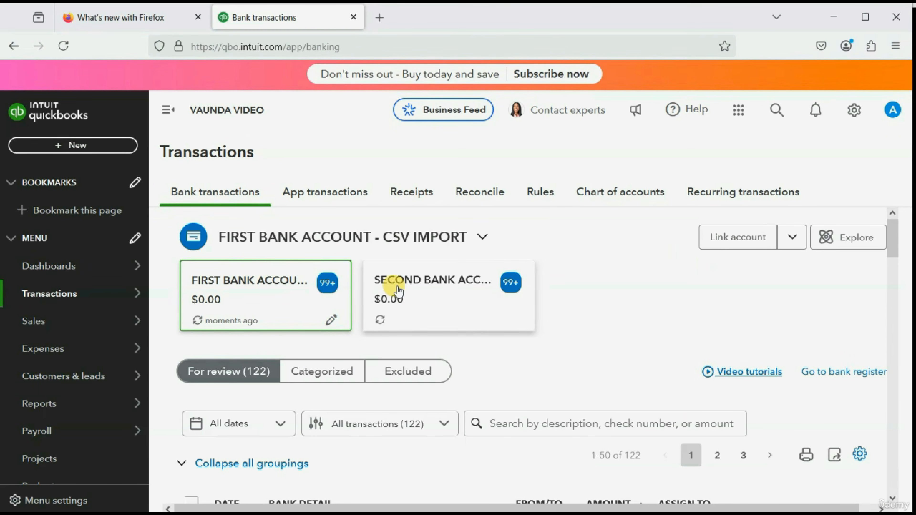
Look through the transactions awaiting review in the FIRST BANK ACCOUNT - CSV IMPORT account by amount and suggested assignment
scroll(471, 302, "down", 5)
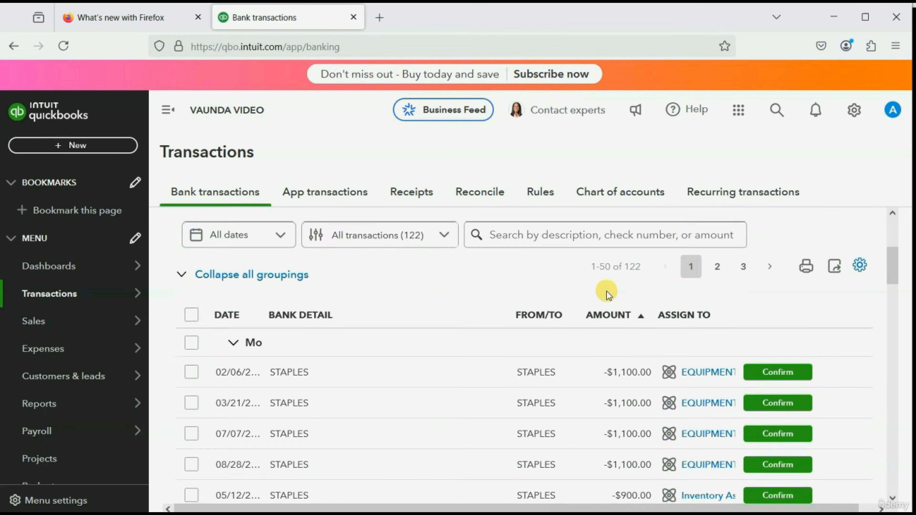
scroll(605, 293, "up", 5)
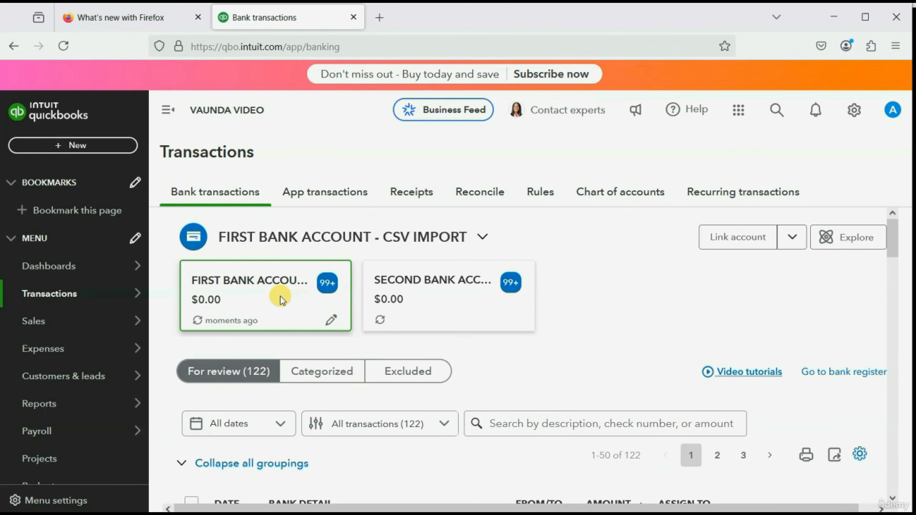
scroll(302, 321, "down", 5)
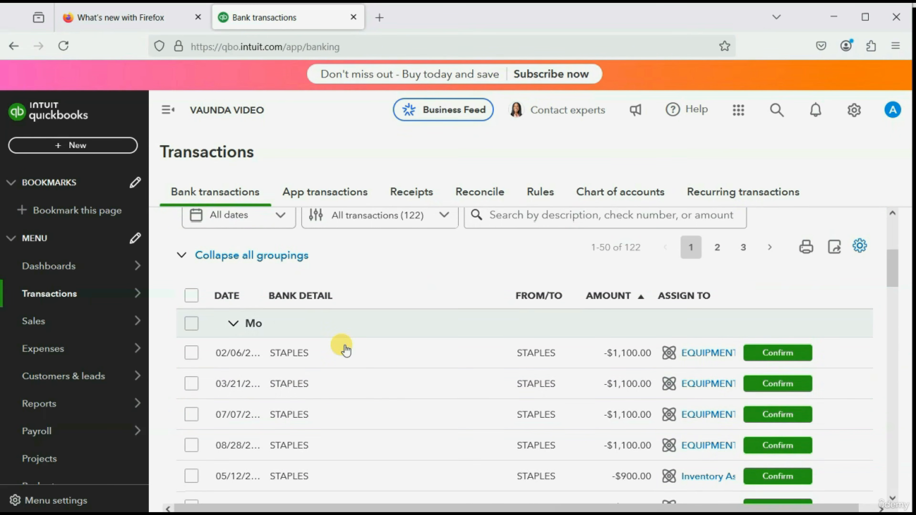
scroll(403, 384, "down", 4)
scroll(403, 386, "up", 4)
scroll(406, 391, "down", 4)
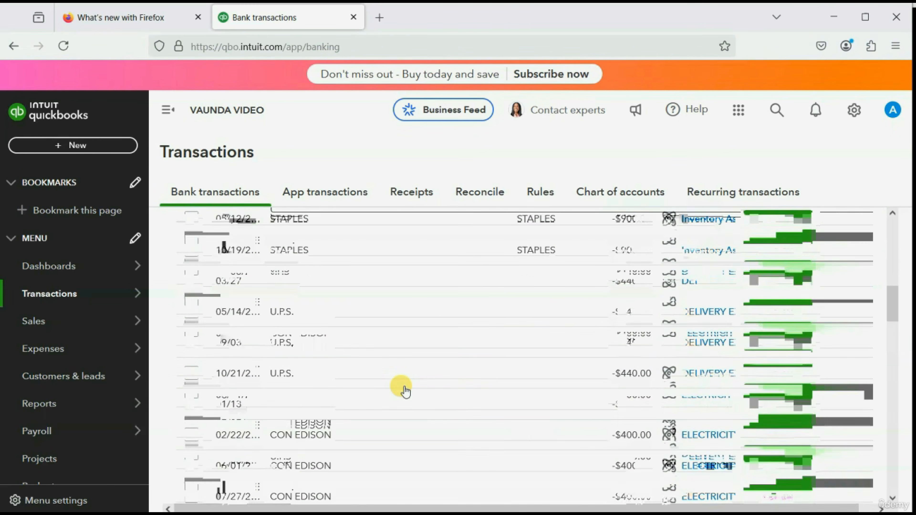
scroll(403, 387, "up", 10)
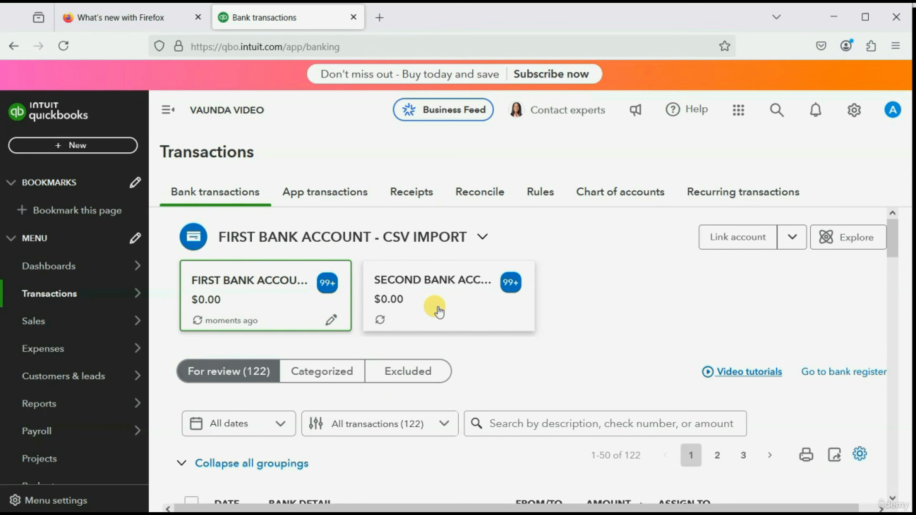
Switch to the SECOND BANK ACCOUNT - QBO FILE IMPORT feed and examine its imported transactions and suggested assignments
left_click(437, 308)
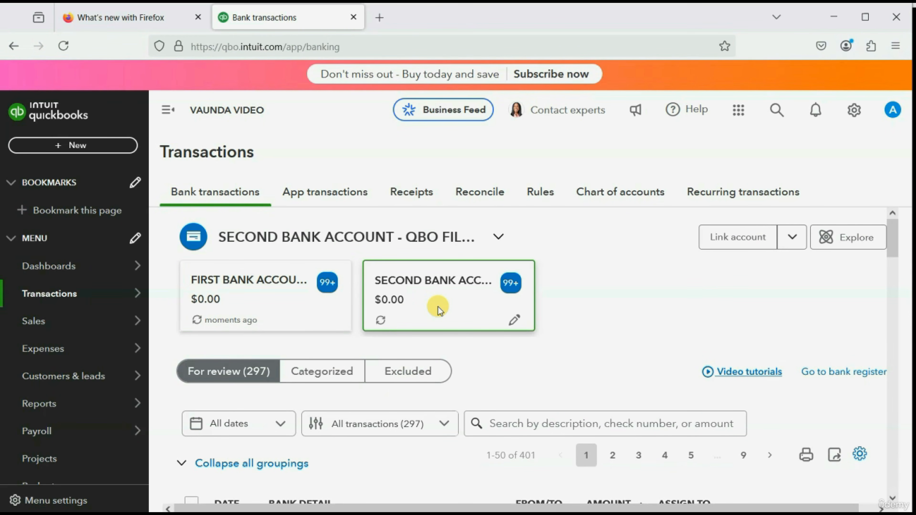
scroll(439, 310, "down", 15)
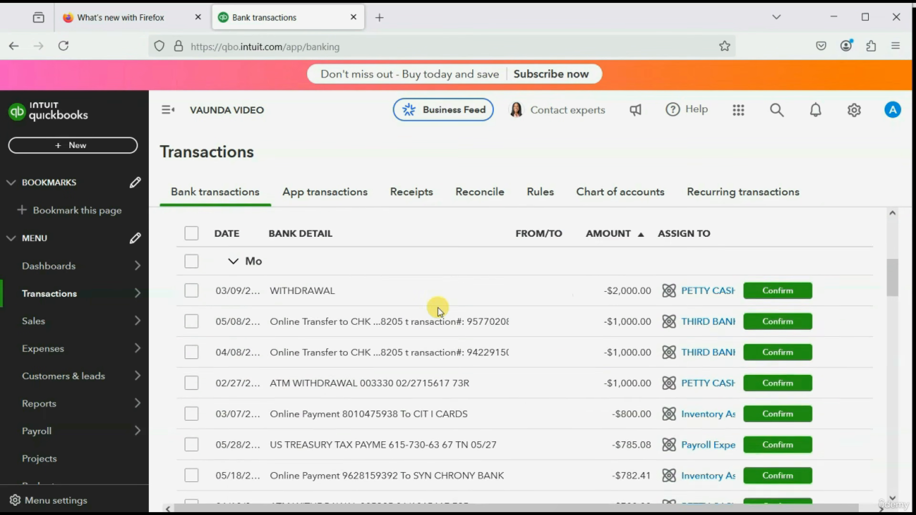
scroll(448, 375, "down", 20)
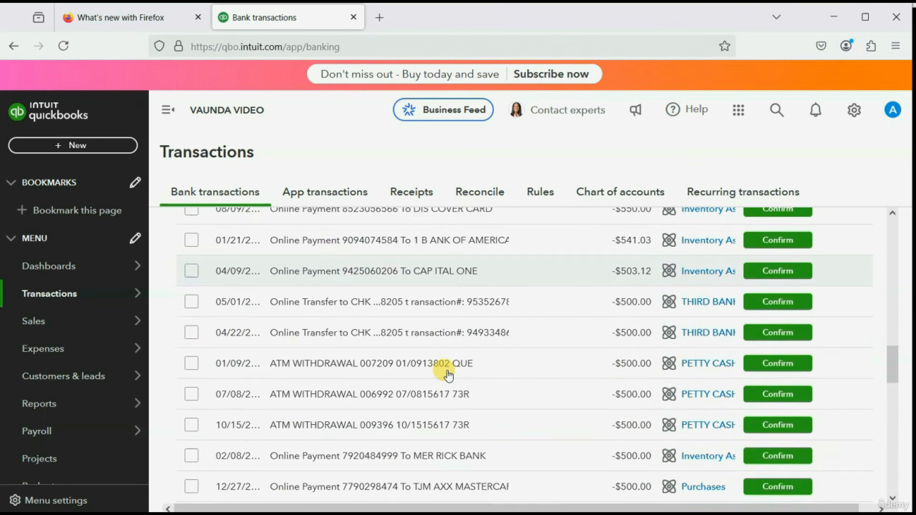
scroll(448, 375, "up", 15)
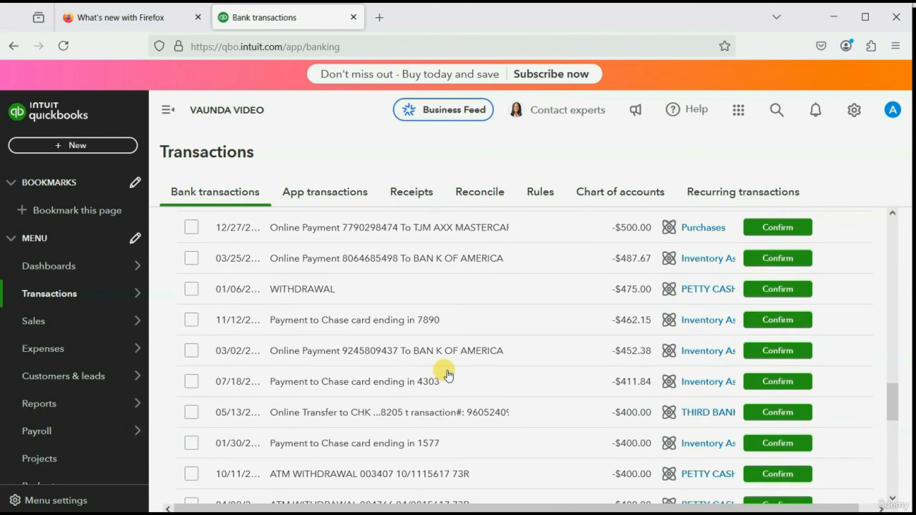
scroll(448, 375, "up", 15)
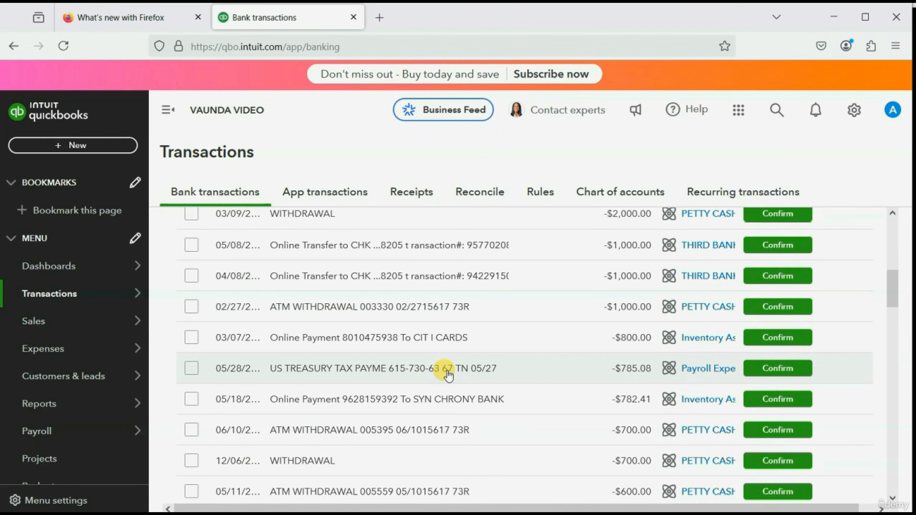
scroll(448, 375, "down", 15)
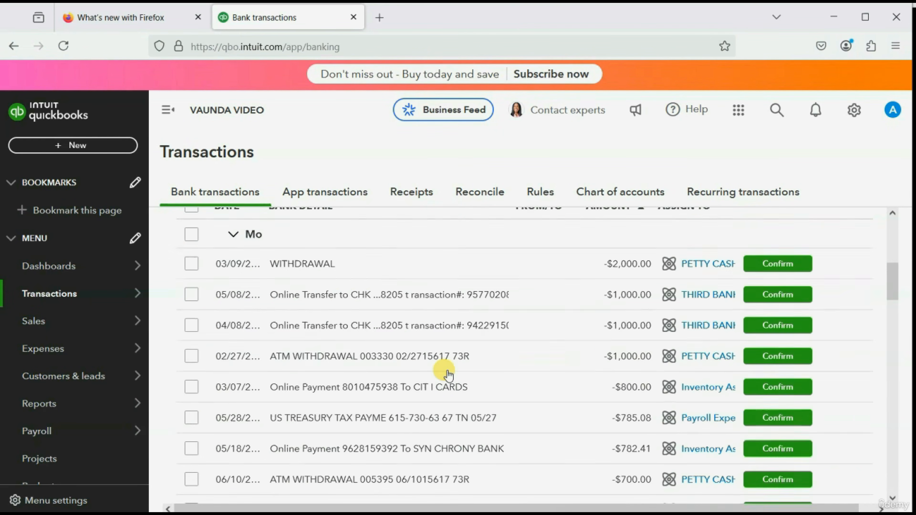
scroll(448, 375, "up", 10)
scroll(448, 375, "up", 5)
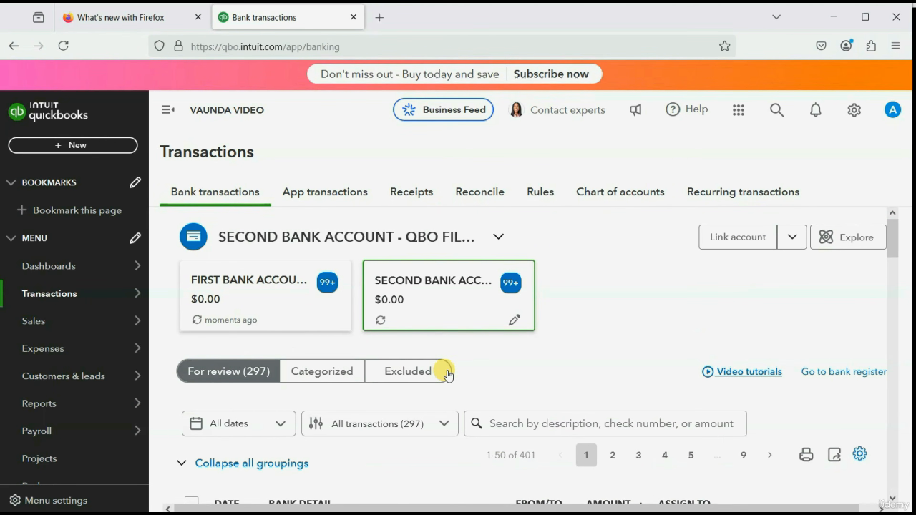
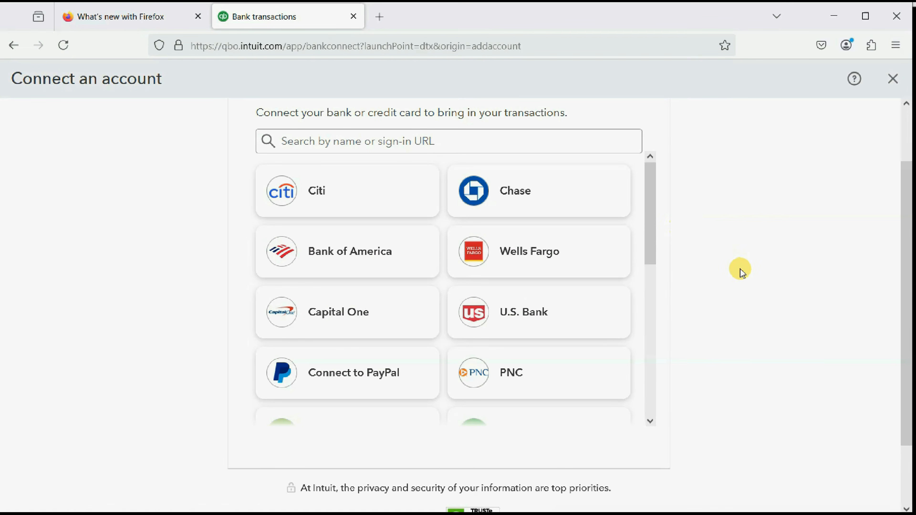
Look over the banks and payment providers offered for a direct connection on the account connection page
scroll(732, 264, "up", 2)
scroll(721, 262, "down", 2)
left_click_drag(652, 252, 653, 233)
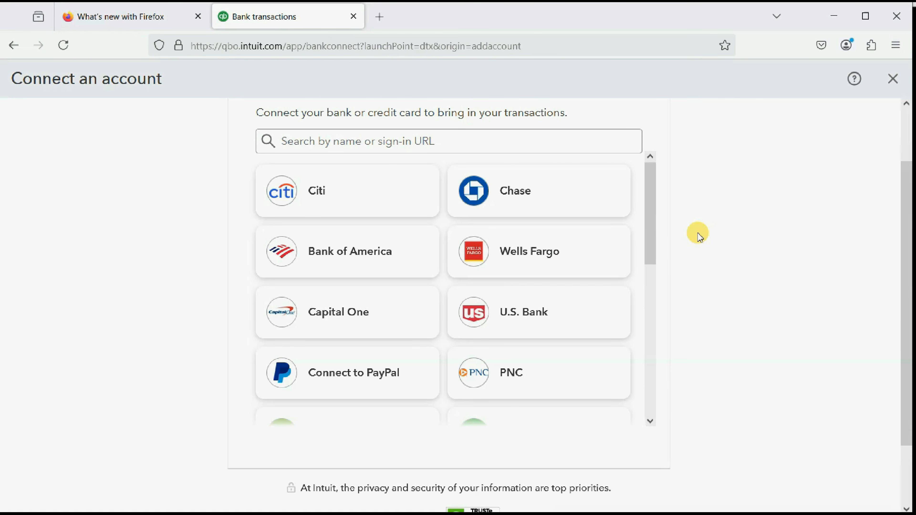
left_click_drag(650, 226, 628, 212)
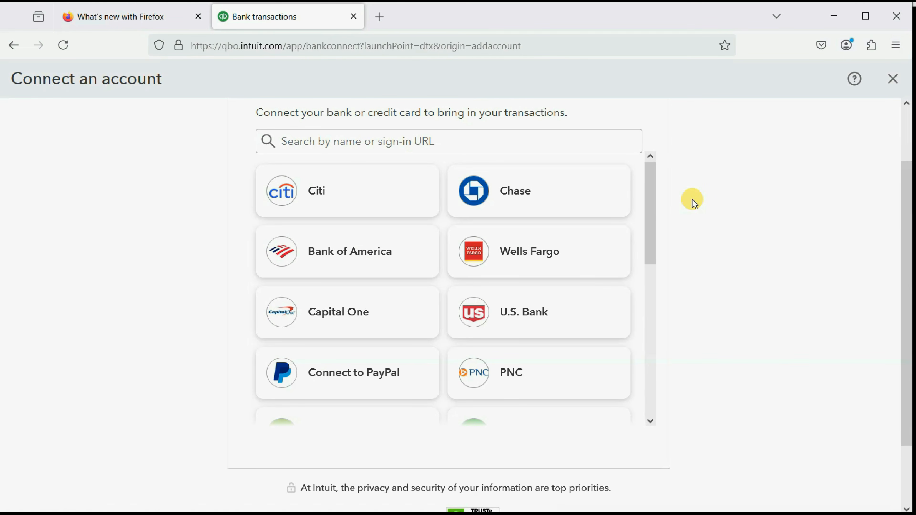
left_click_drag(654, 208, 639, 197)
scroll(702, 219, "down", 3)
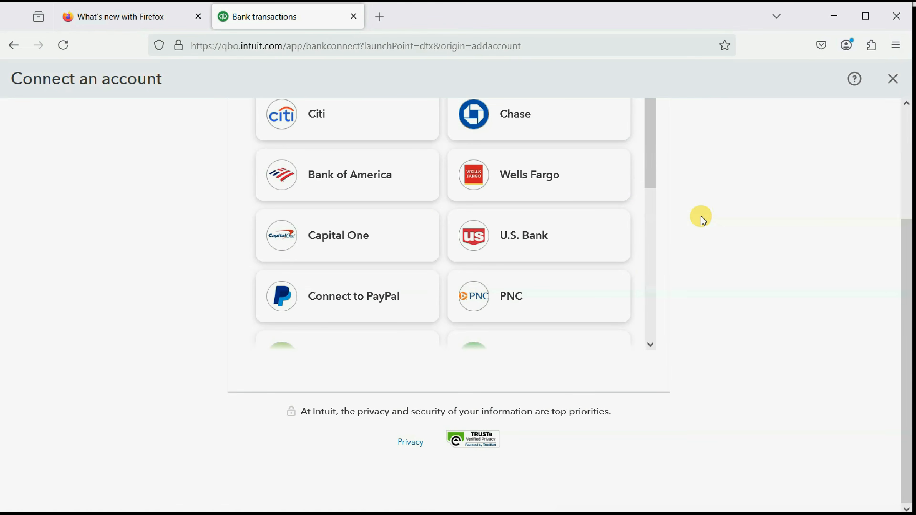
scroll(702, 219, "up", 5)
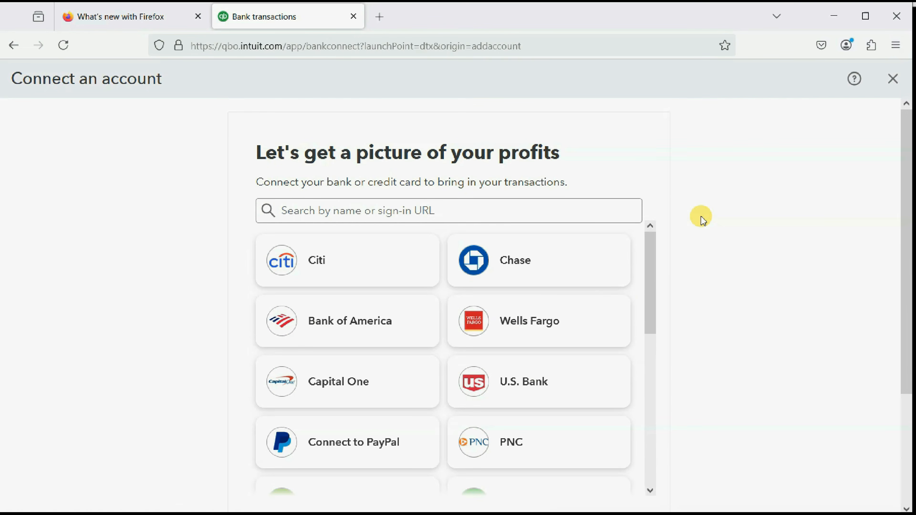
Start a direct connection to Chase through the bank's site and proceed past its introduction to linking with Intuit QuickBooks
left_click(547, 261)
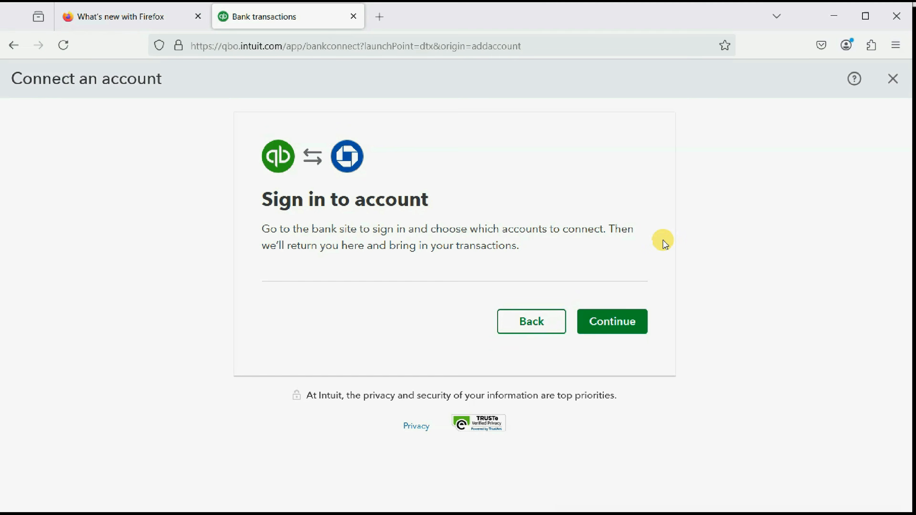
left_click(611, 321)
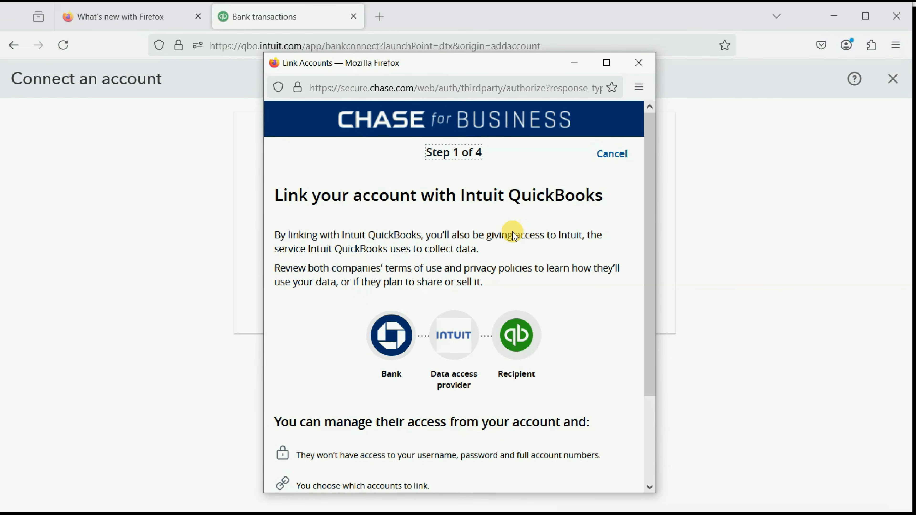
scroll(514, 237, "down", 3)
scroll(481, 157, "up", 3)
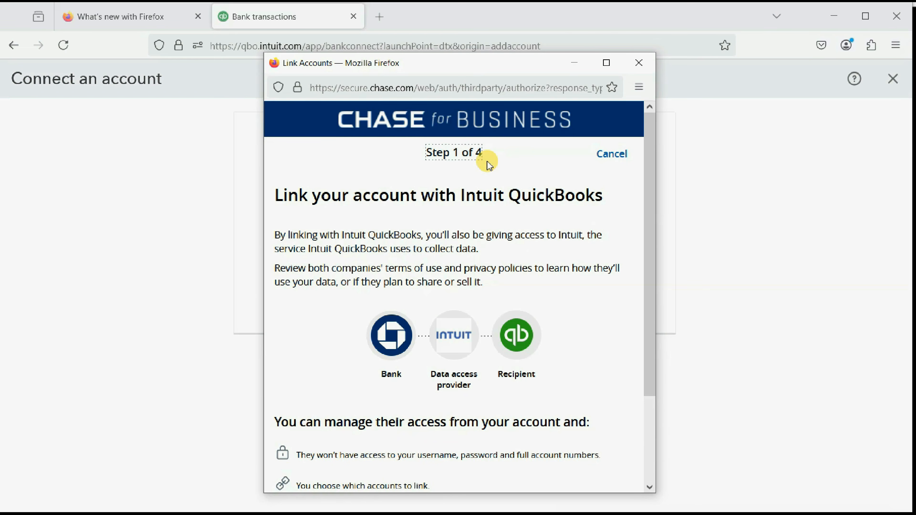
scroll(488, 164, "down", 3)
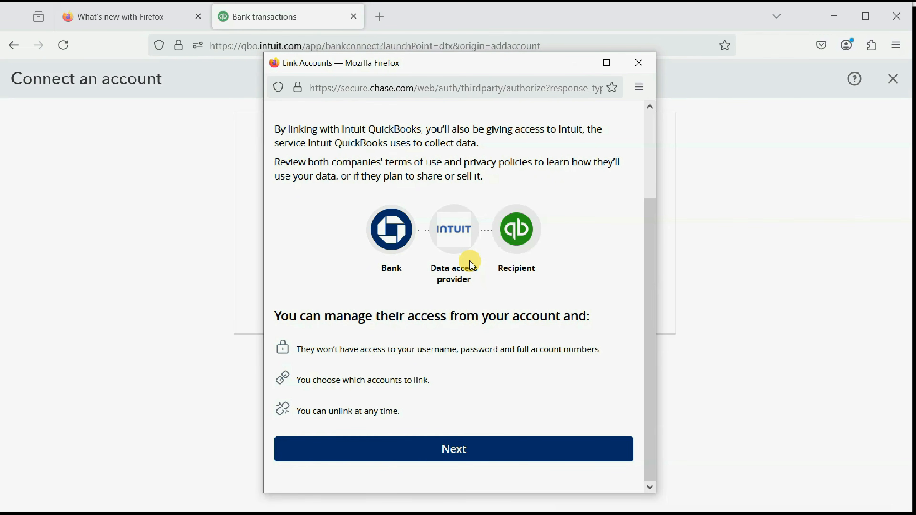
left_click(429, 449)
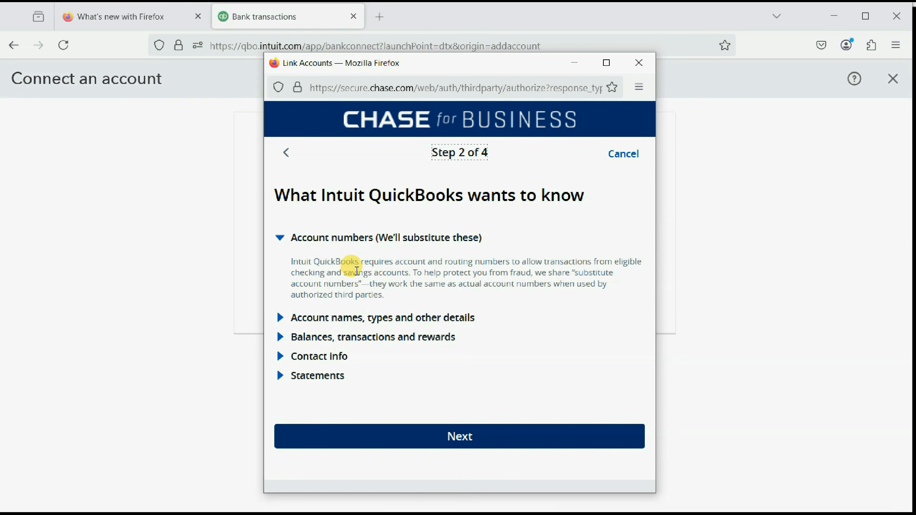
Check the data categories Intuit QuickBooks wants to know, including account names, types and other details, and continue to account selection
left_click(280, 317)
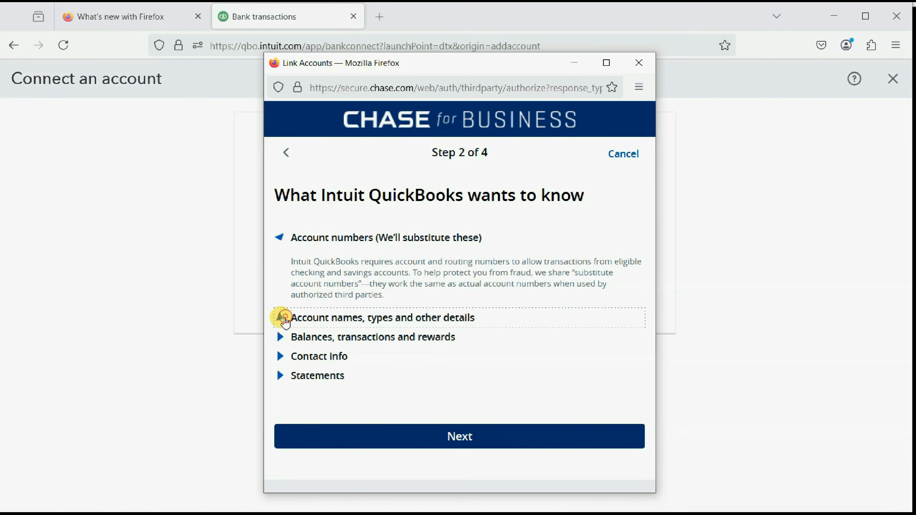
left_click(280, 257)
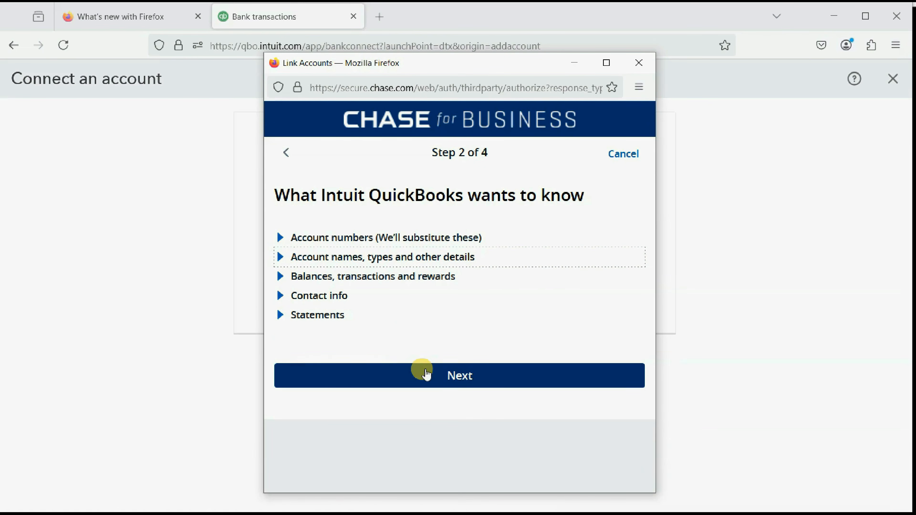
left_click(434, 377)
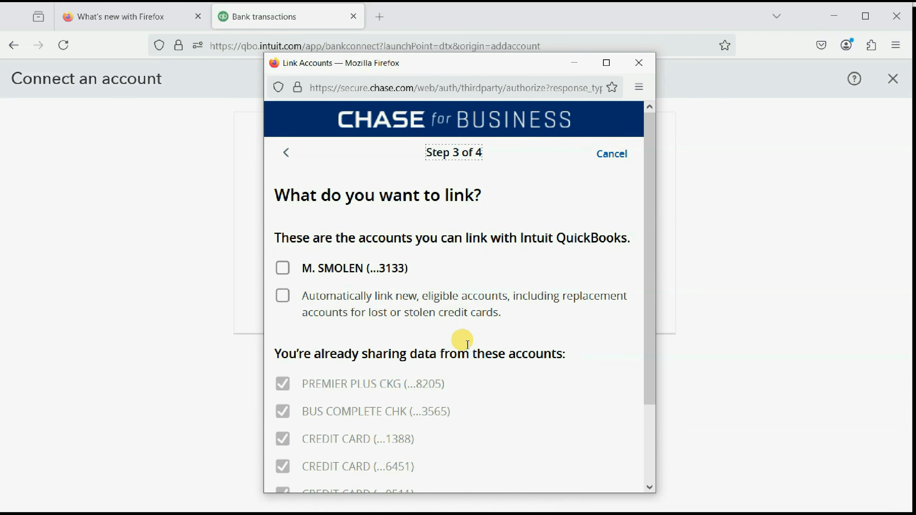
Keep only the already shared Chase accounts selected, review the data to share, and link them with Intuit QuickBooks
scroll(484, 334, "down", 2)
scroll(483, 331, "up", 2)
scroll(483, 332, "down", 2)
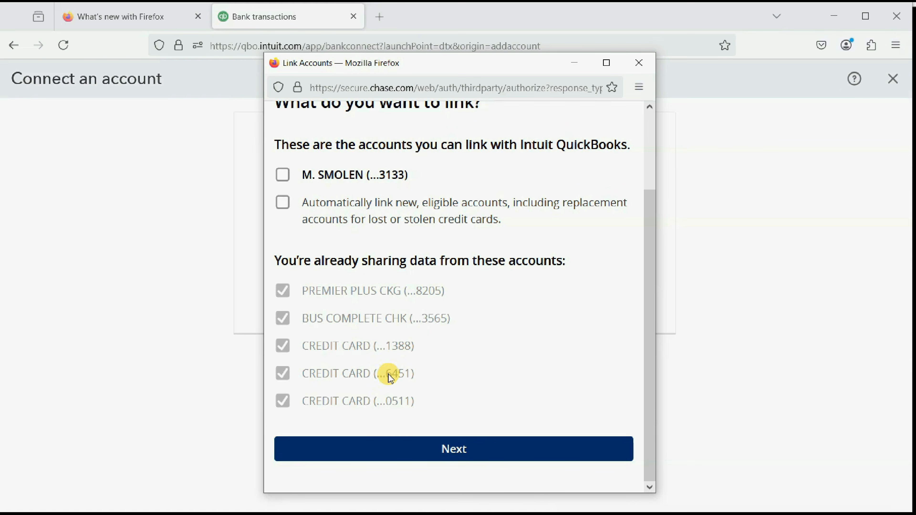
scroll(390, 368, "up", 2)
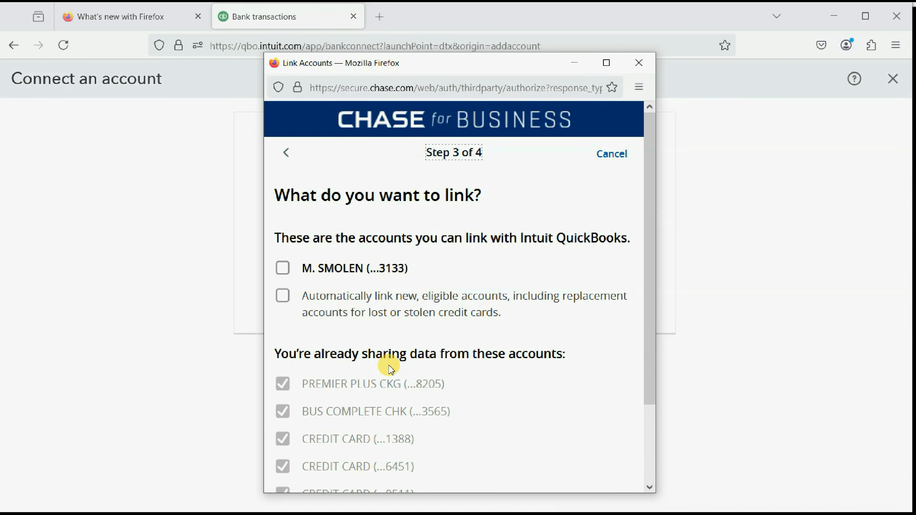
scroll(390, 369, "down", 2)
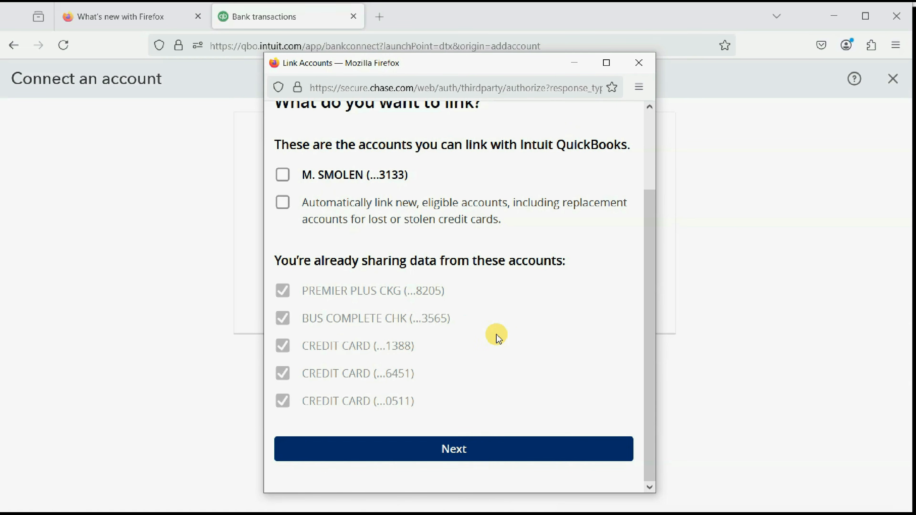
scroll(495, 337, "up", 2)
scroll(495, 337, "down", 2)
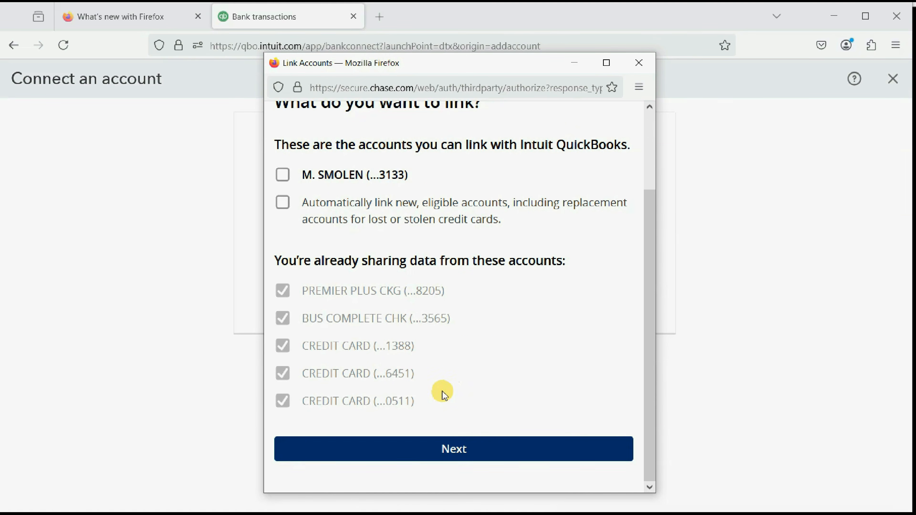
left_click(449, 453)
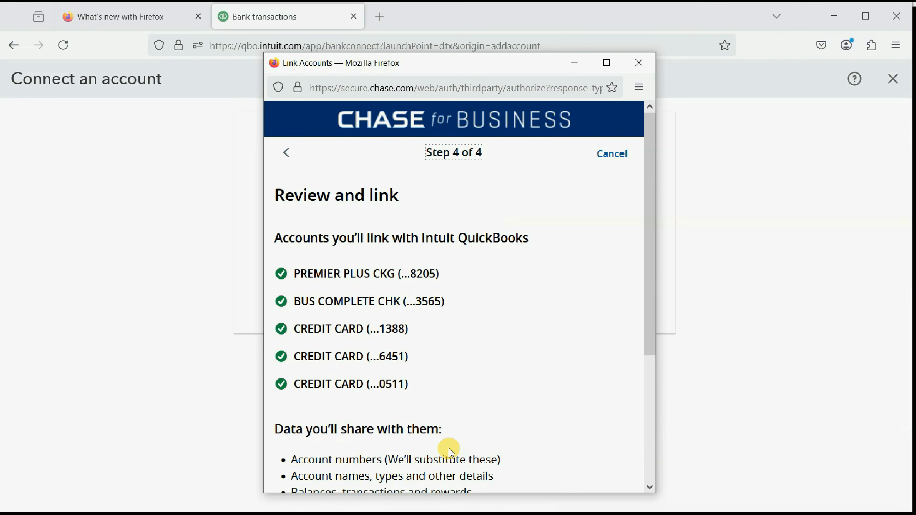
scroll(557, 303, "down", 4)
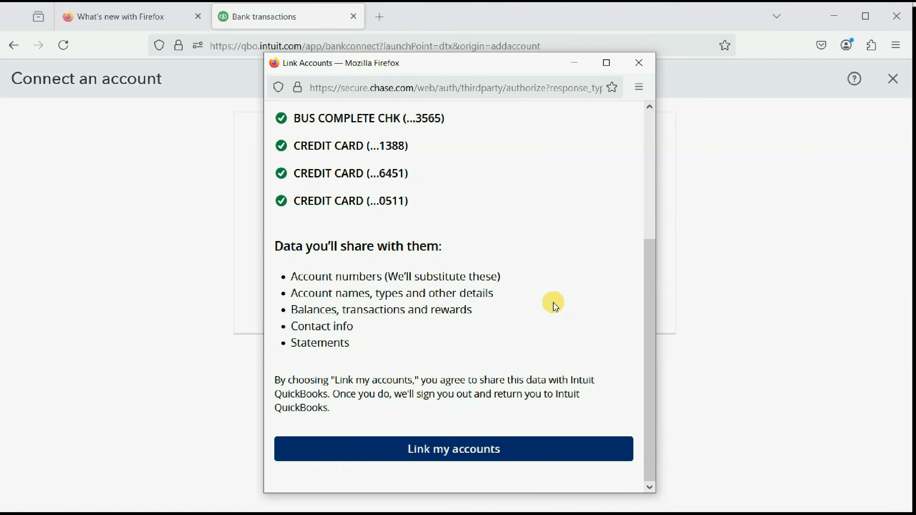
left_click(475, 451)
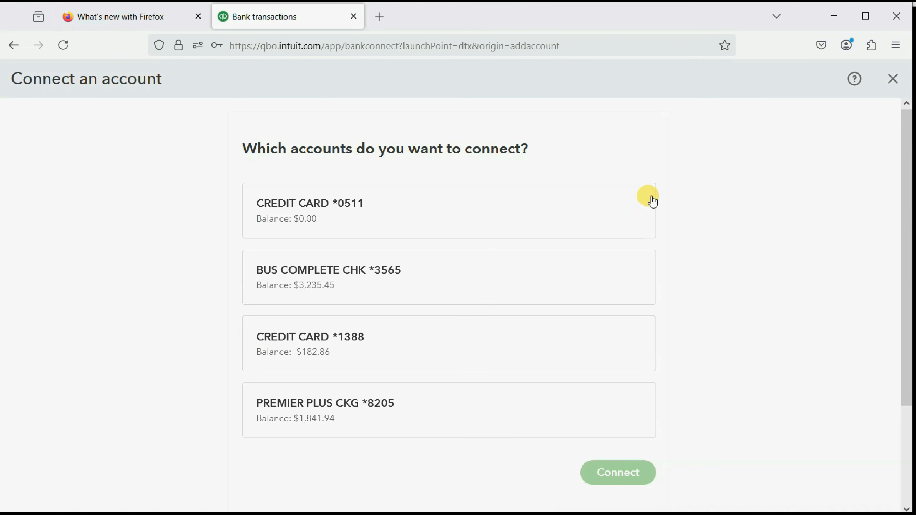
Connect the BUS COMPLETE CHK account to THIRD BANK ACCOUNT - CONNECT DIRECTLY, pulling transactions from last year (01/01/2024)
left_click(464, 276)
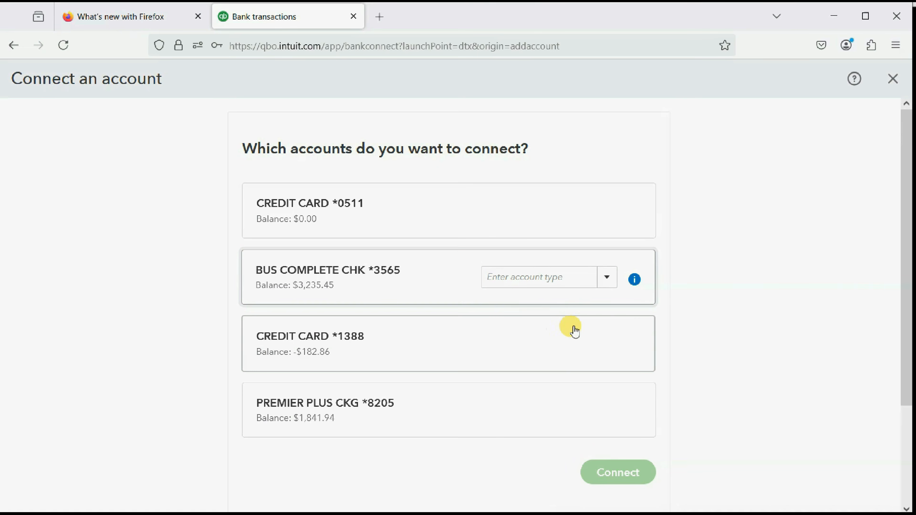
left_click(607, 285)
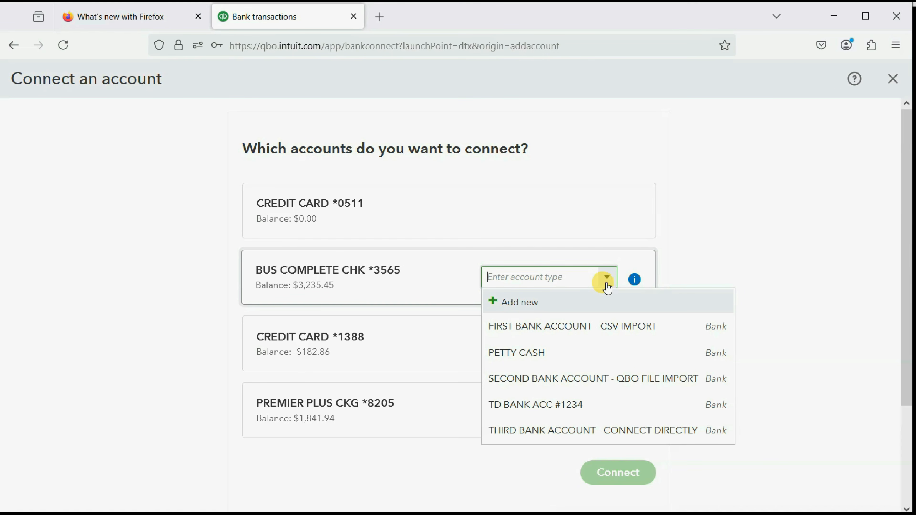
scroll(607, 288, "down", 2)
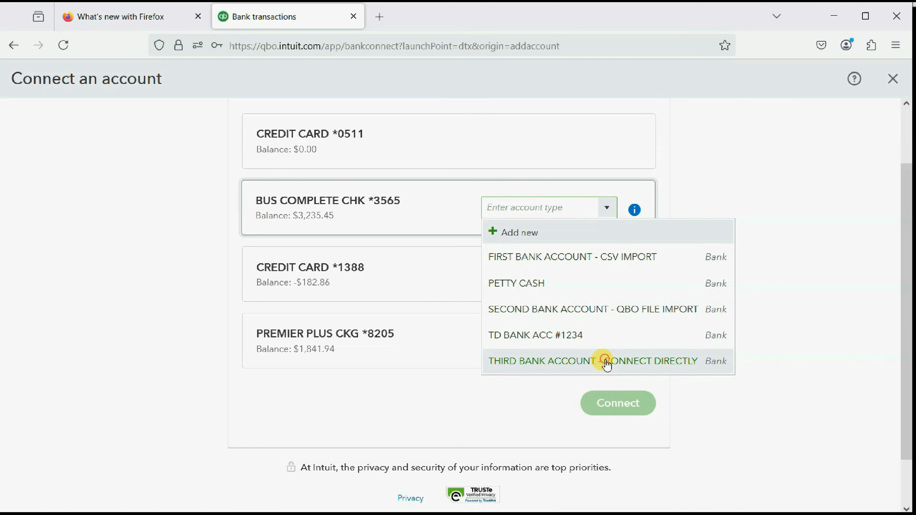
left_click(607, 361)
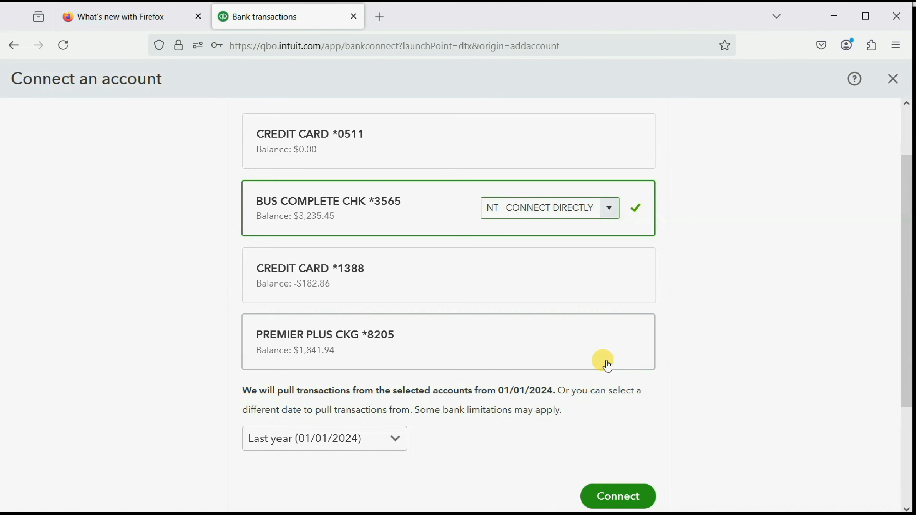
left_click(630, 497)
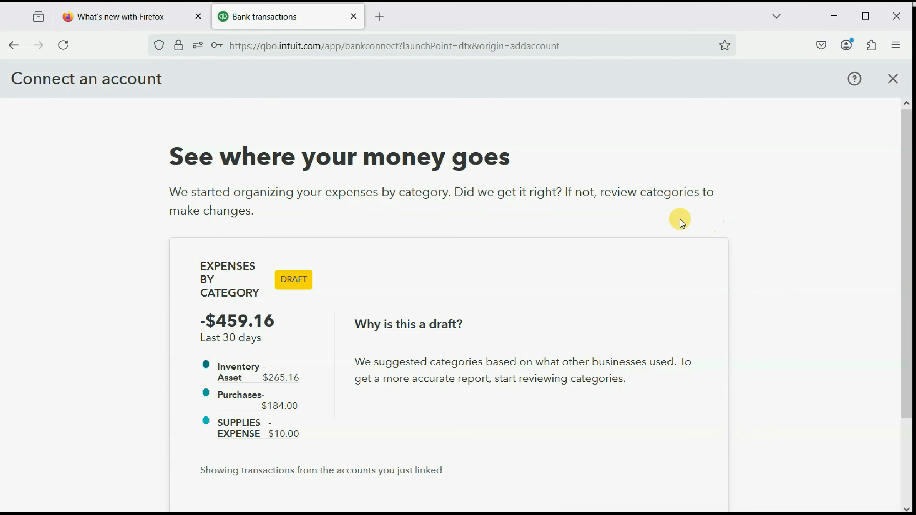
Postpone the review of the suggested expense categories and return to the bank transactions page
scroll(636, 238, "down", 3)
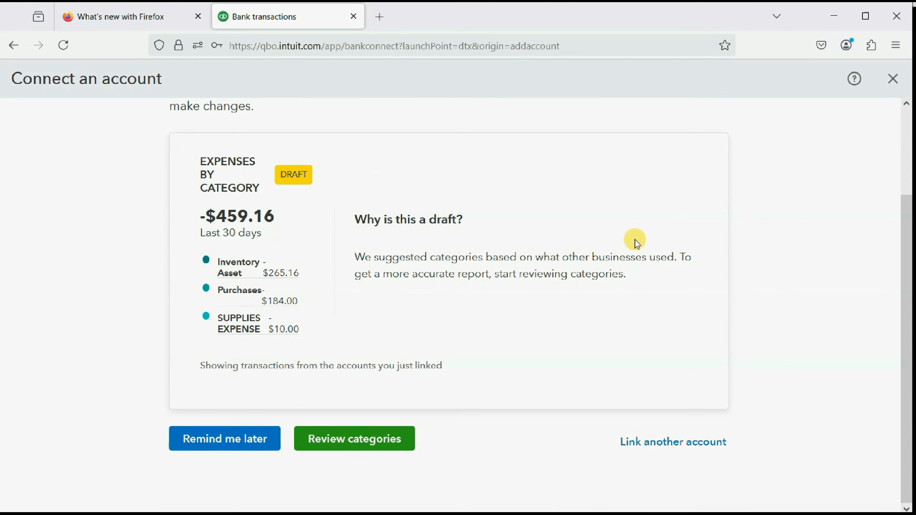
left_click(192, 439)
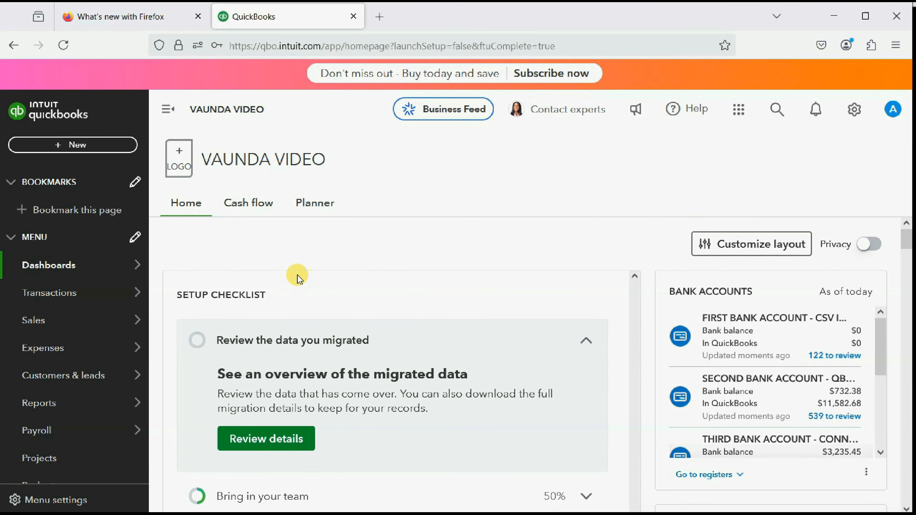
mouse_move(61, 296)
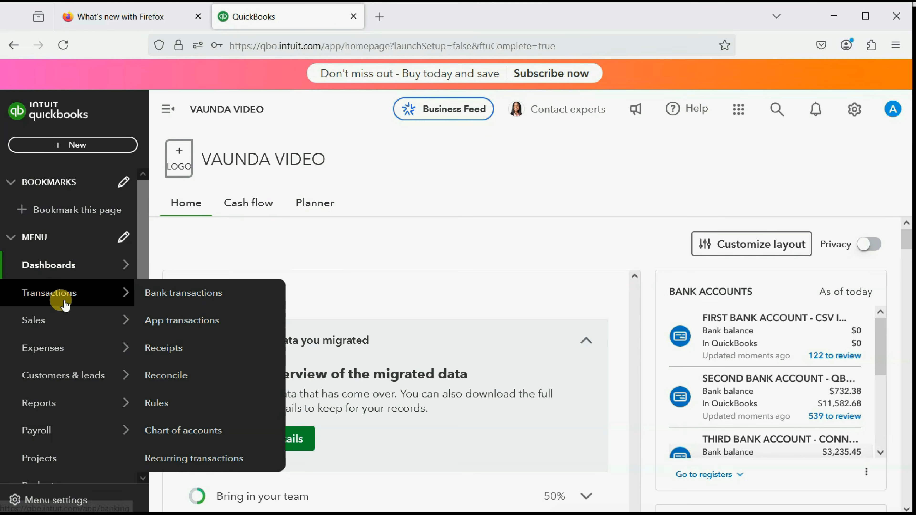
left_click(169, 298)
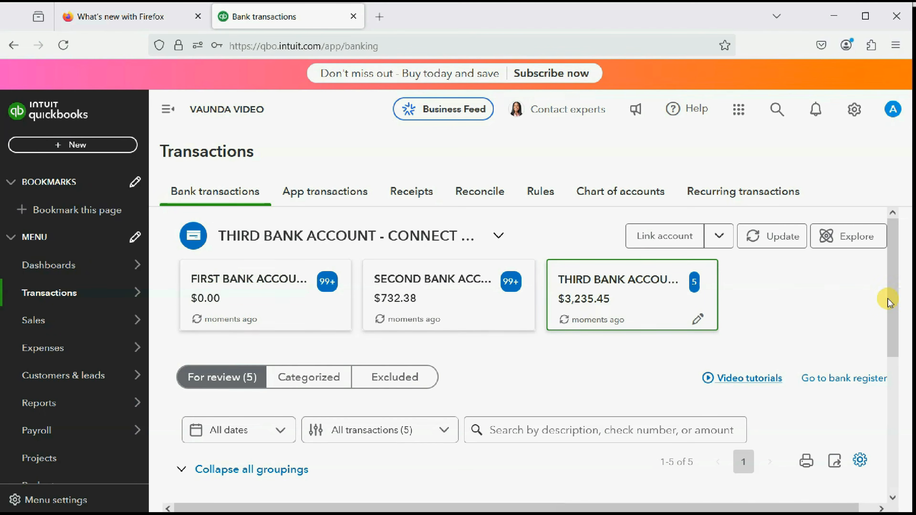
Look through the transactions awaiting review in the THIRD BANK ACCOUNT - CONNECT DIRECTLY feed and their suggested assignments
left_click_drag(889, 300, 875, 424)
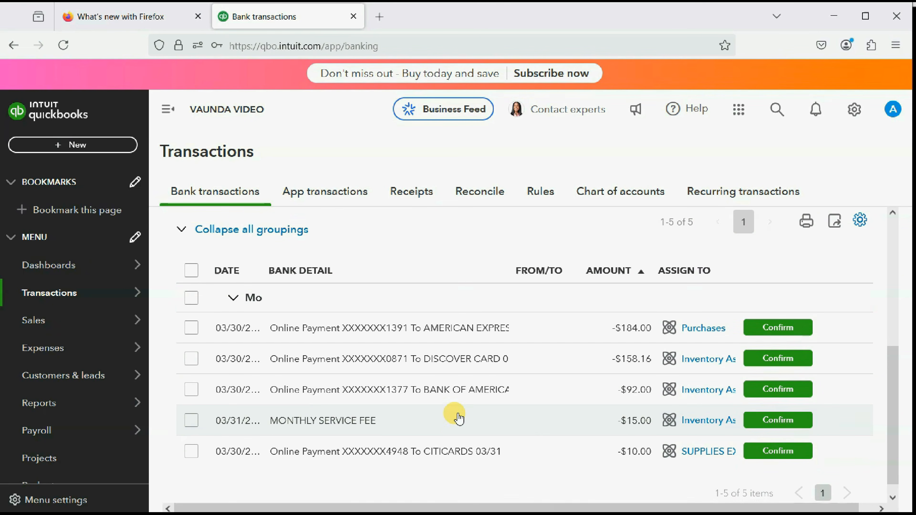
scroll(458, 417, "up", 2)
scroll(430, 403, "down", 1)
scroll(455, 410, "down", 1)
scroll(449, 407, "up", 4)
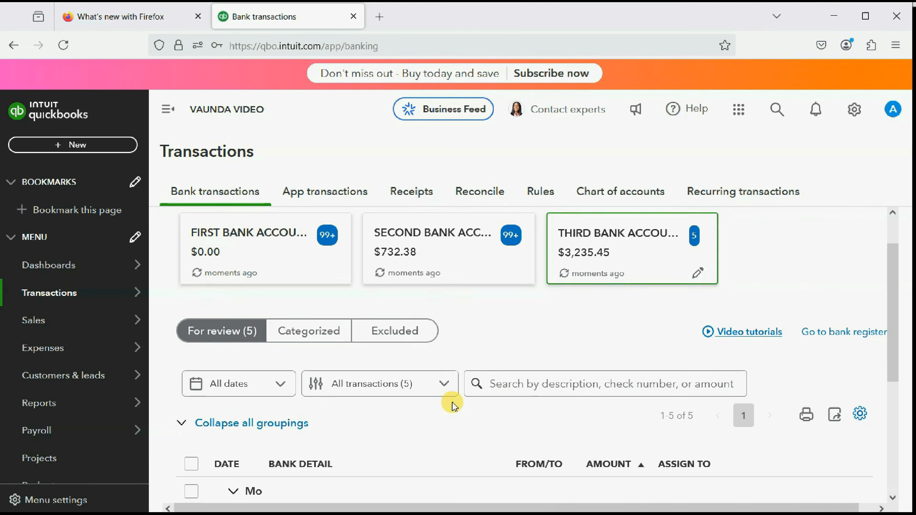
scroll(449, 403, "down", 4)
scroll(439, 395, "up", 3)
scroll(440, 394, "down", 4)
scroll(439, 395, "up", 5)
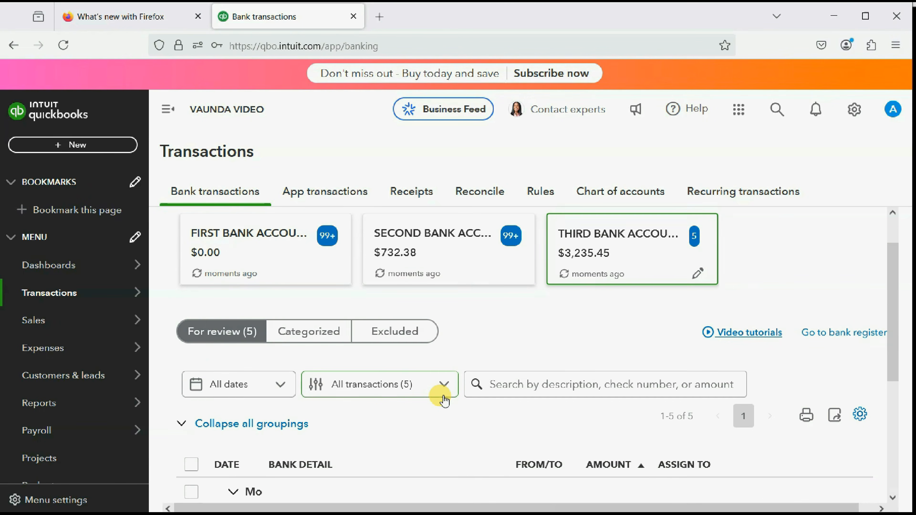
scroll(439, 394, "down", 3)
scroll(439, 394, "up", 4)
Compare the for-review transactions of the SECOND BANK ACCOUNT - QBO FILE IMPORT feed with those of THIRD BANK ACCOUNT - CONNECT DIRECTLY
left_click(471, 298)
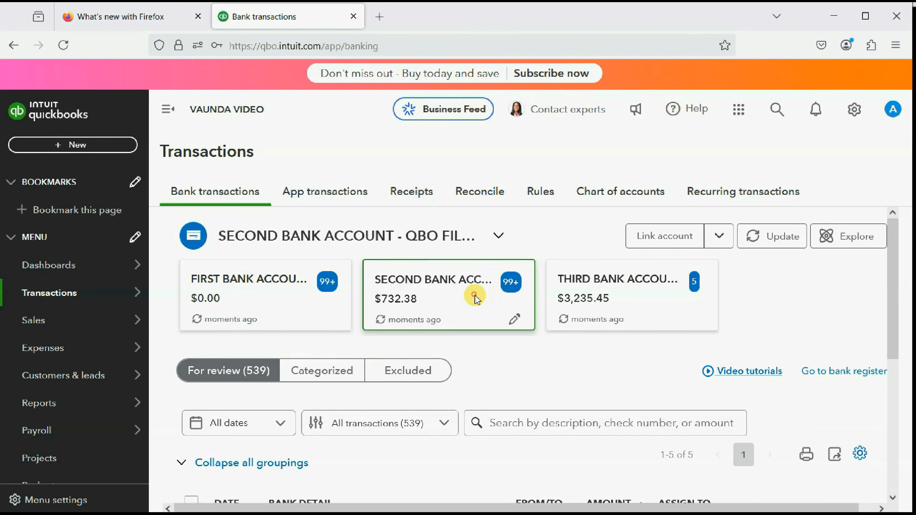
scroll(444, 373, "down", 5)
scroll(442, 373, "up", 5)
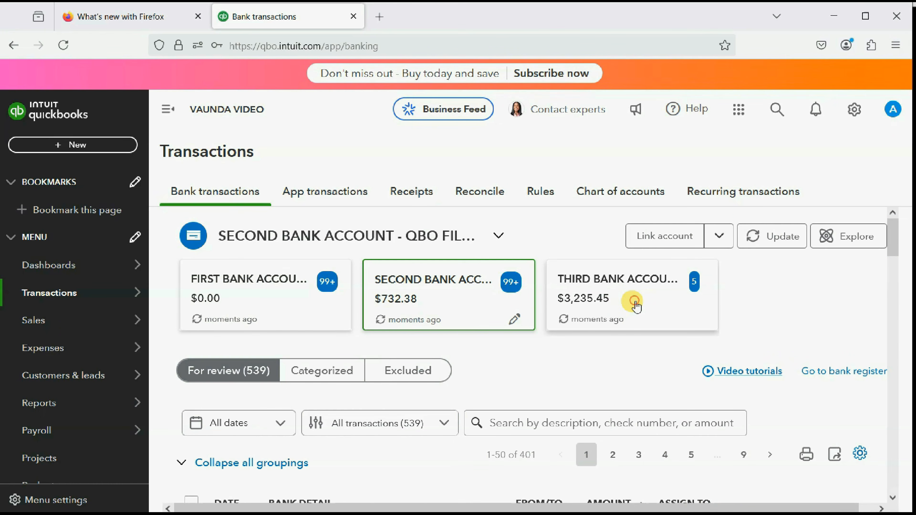
left_click(636, 306)
scroll(480, 439, "down", 5)
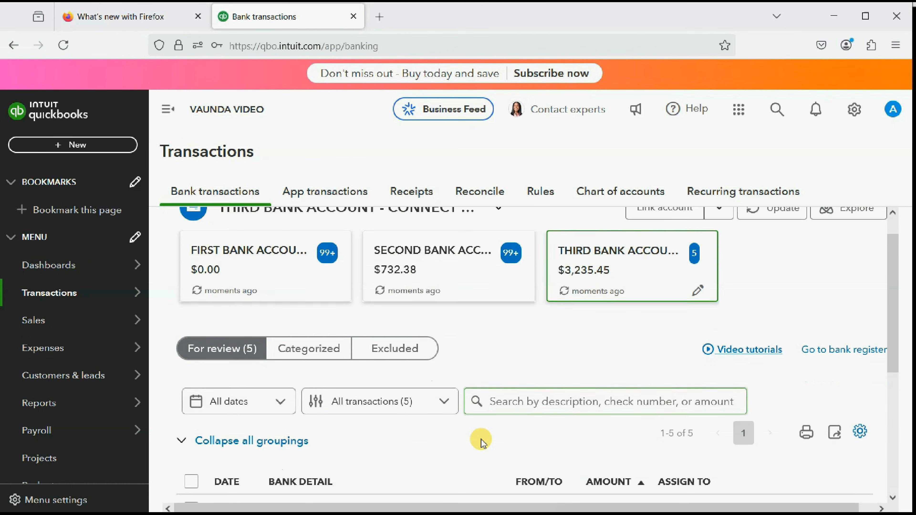
scroll(475, 441, "down", 5)
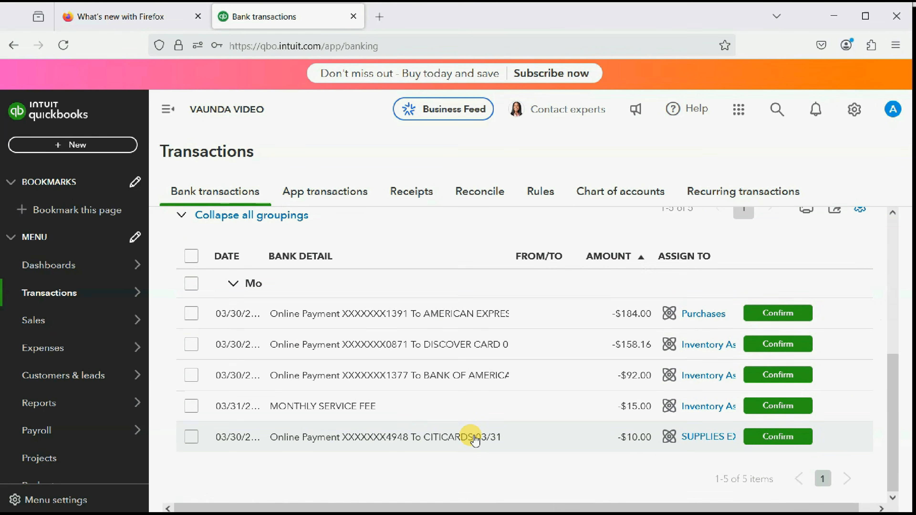
scroll(473, 432, "up", 6)
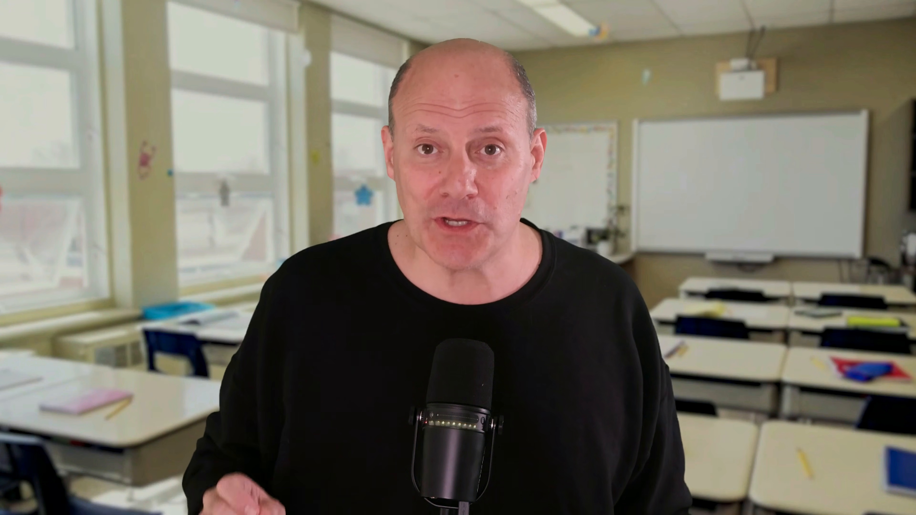
Look through the January to March 2026 transactions awaiting review in the FIRST BANK ACCOUNT - CSV IMPORT feed
scroll(786, 346, "down", 10)
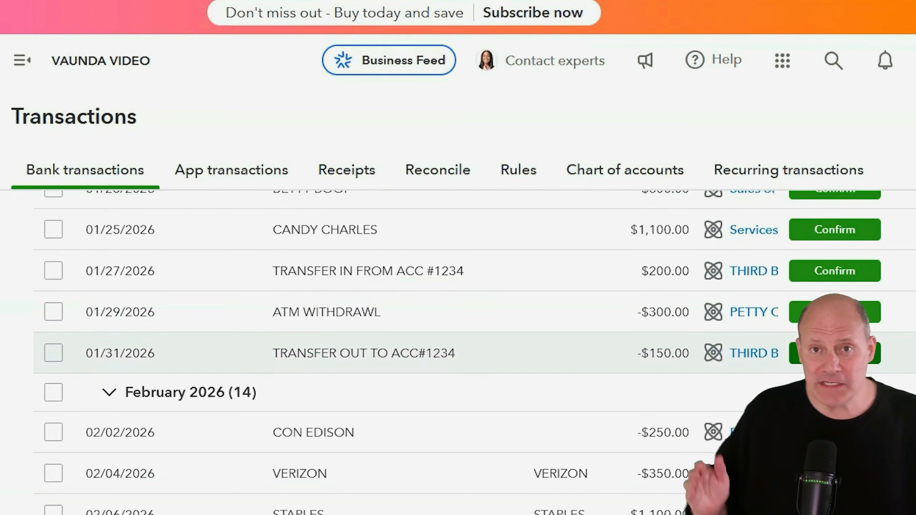
scroll(745, 395, "down", 20)
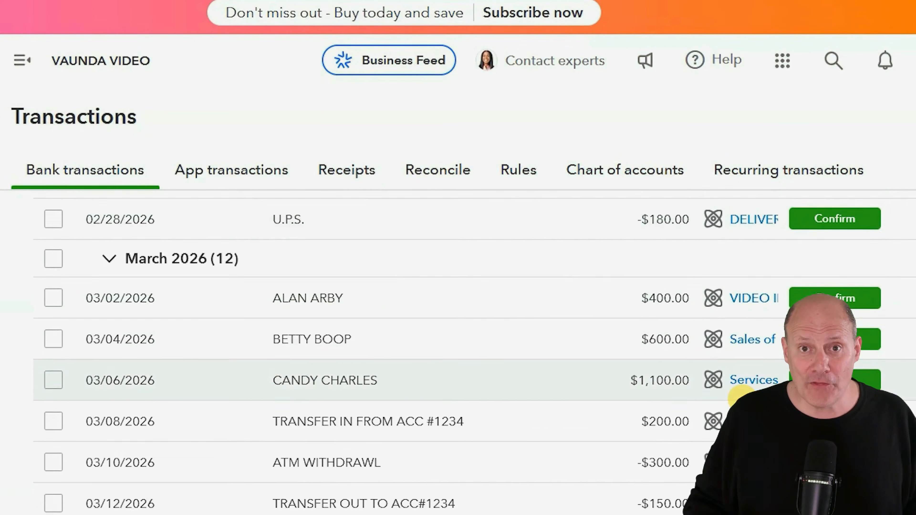
scroll(721, 403, "up", 20)
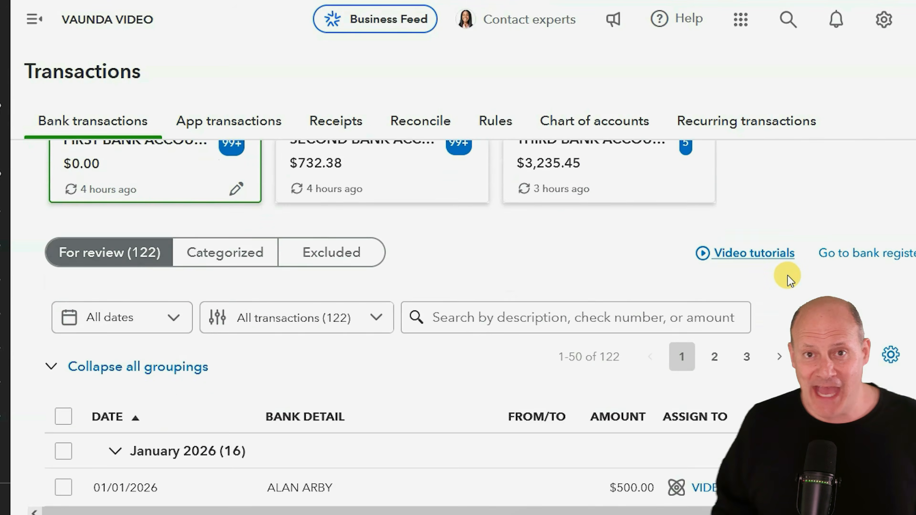
Check the suggested assignments of the for-review transactions in FIRST BANK ACCOUNT - CSV IMPORT, from January through March 2026
scroll(787, 276, "down", 10)
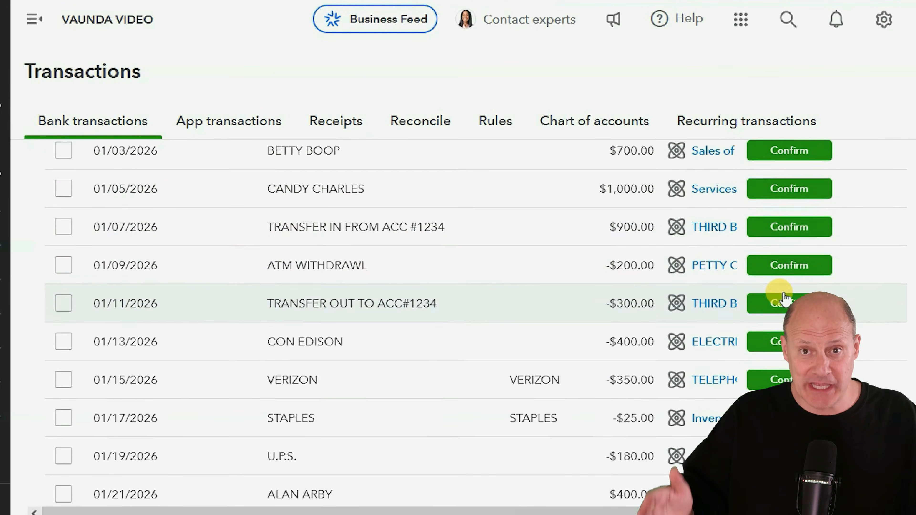
scroll(784, 298, "down", 10)
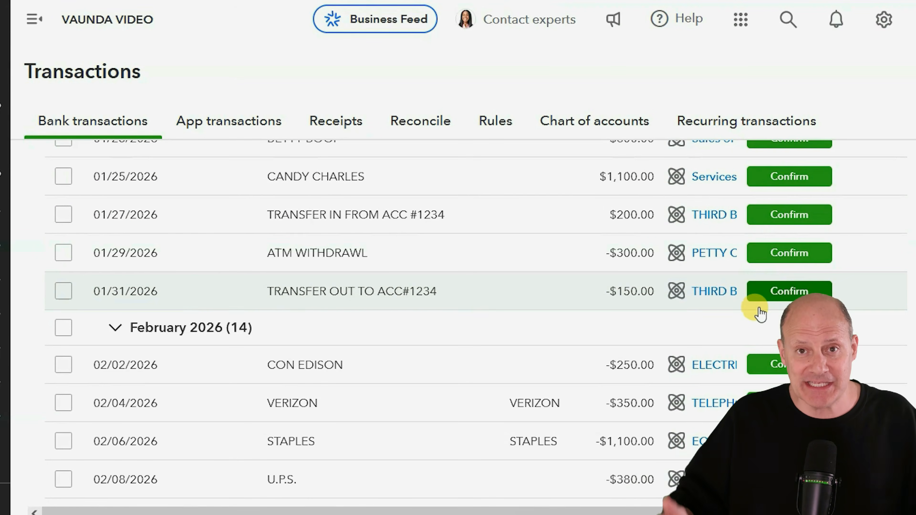
scroll(760, 313, "down", 10)
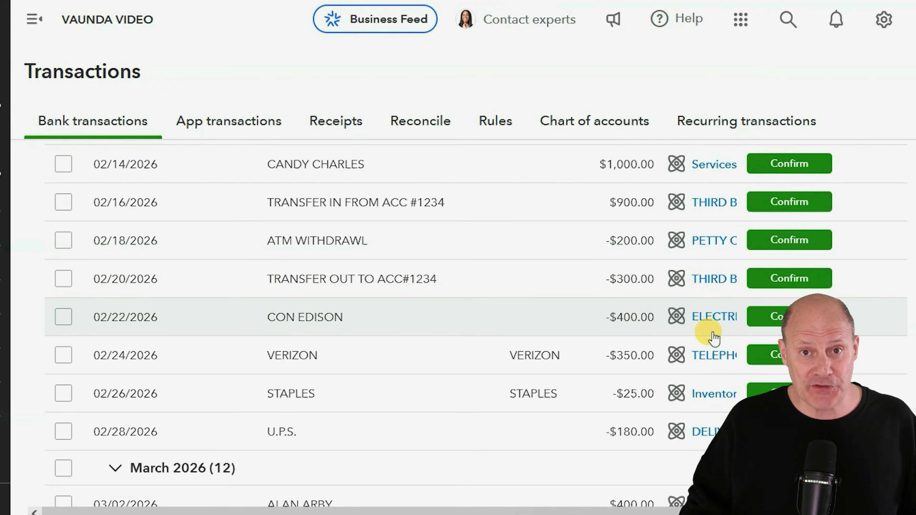
scroll(710, 339, "down", 10)
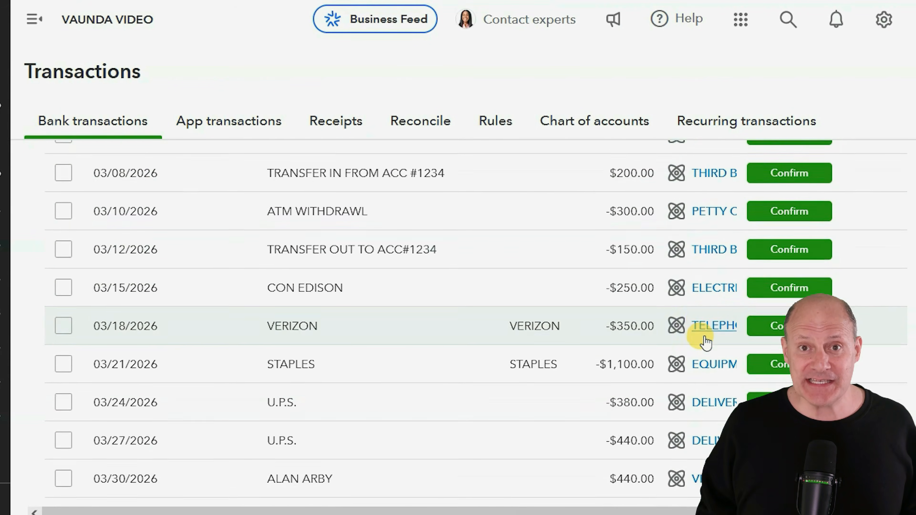
scroll(702, 343, "down", 5)
scroll(683, 339, "up", 15)
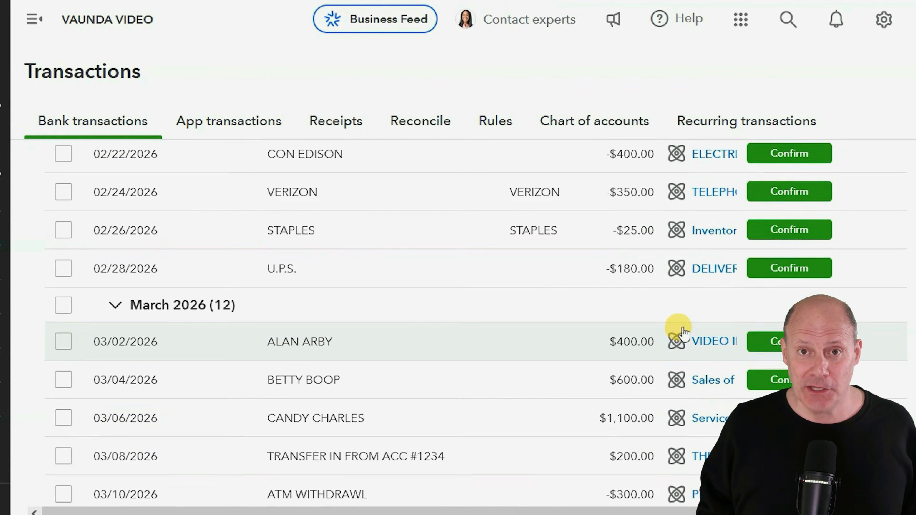
scroll(677, 330, "up", 5)
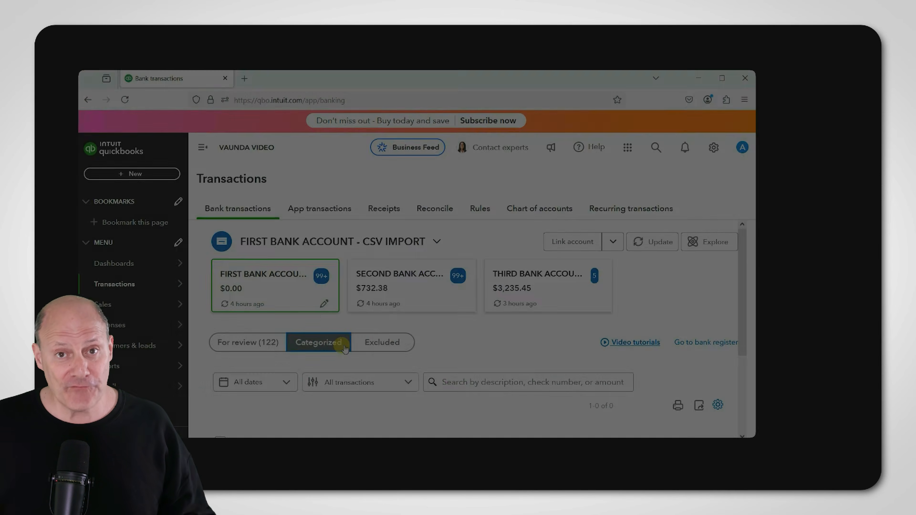
View the categorized and the excluded transaction lists of the FIRST BANK ACCOUNT - CSV IMPORT feed
scroll(415, 346, "down", 3)
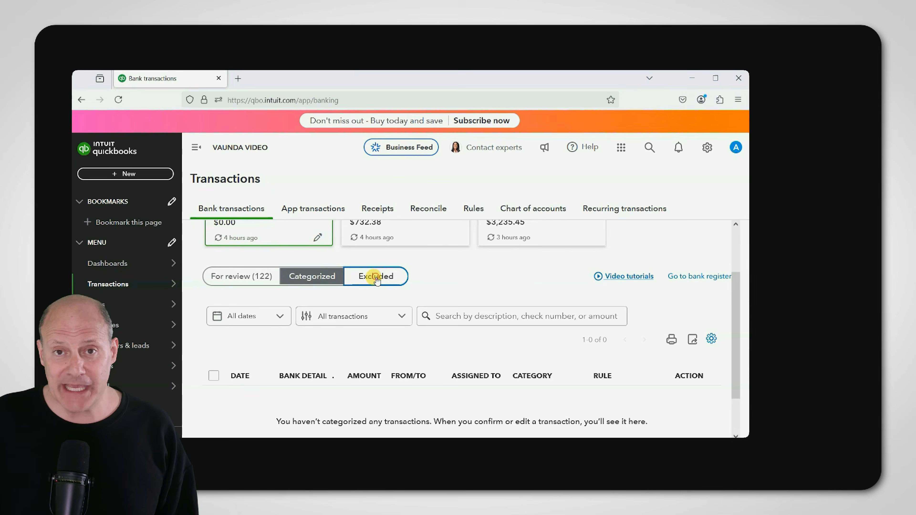
left_click(374, 272)
scroll(412, 294, "down", 1)
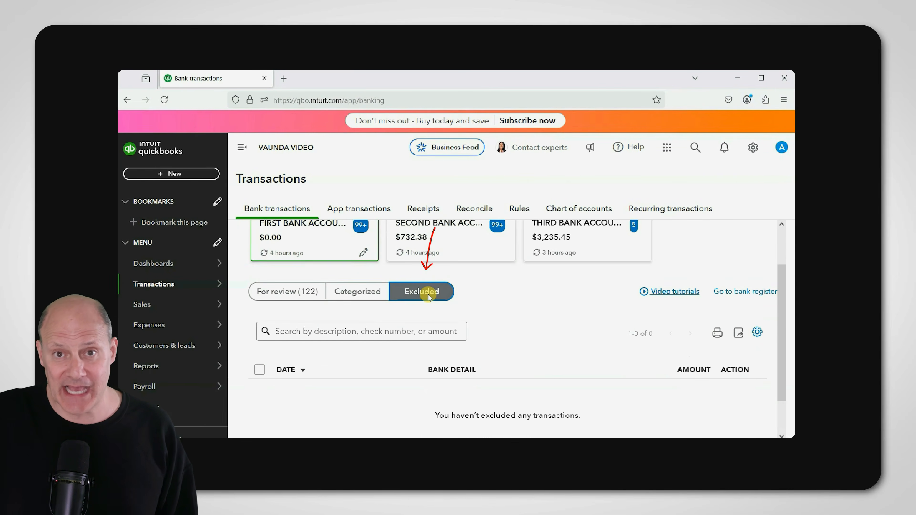
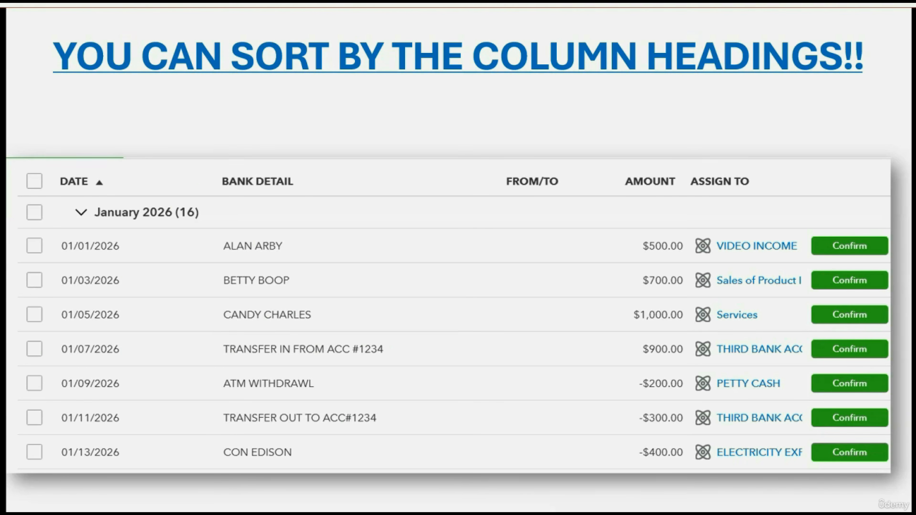
key("Right")
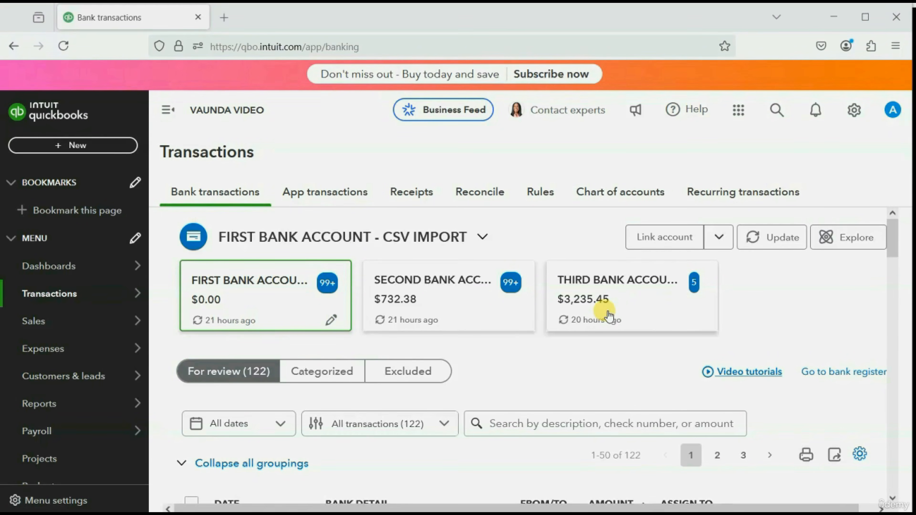
Select the FIRST BANK ACCOUNT - CSV IMPORT feed and examine the amount column of its for-review transactions
left_click(607, 309)
left_click(273, 309)
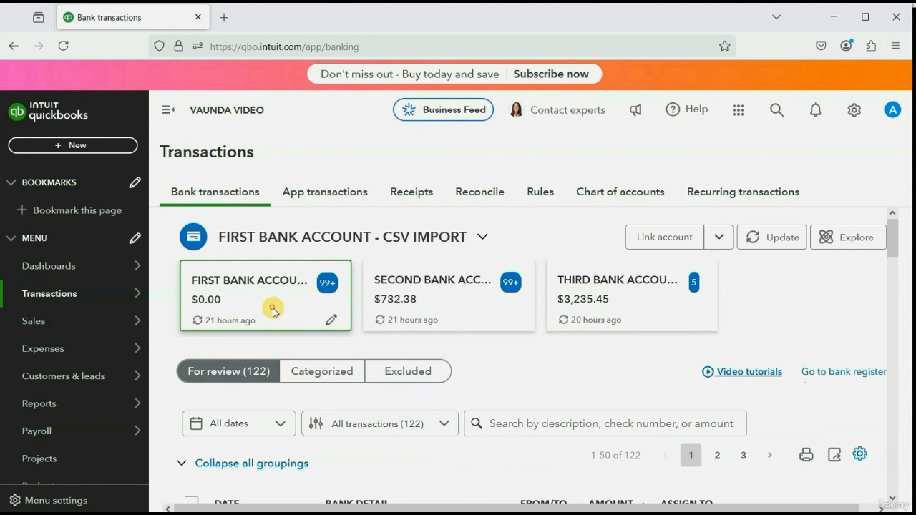
left_click(273, 309)
scroll(717, 350, "down", 5)
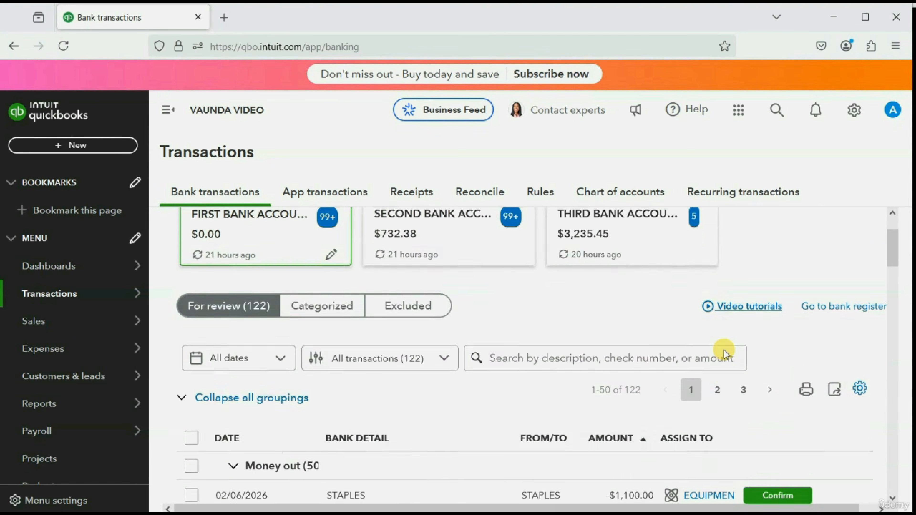
scroll(720, 350, "down", 2)
scroll(716, 350, "up", 2)
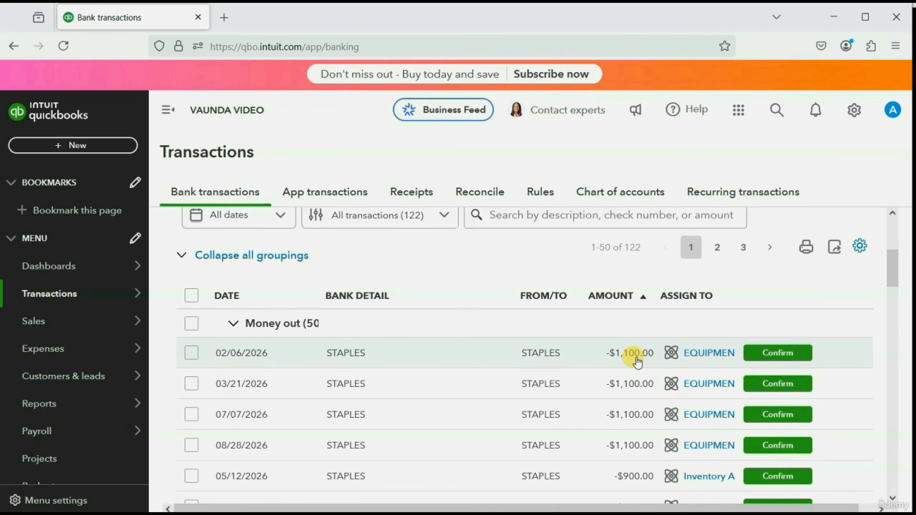
Sort the for-review transactions by amount in descending order and look through the money-in and money-out groups
left_click(612, 296)
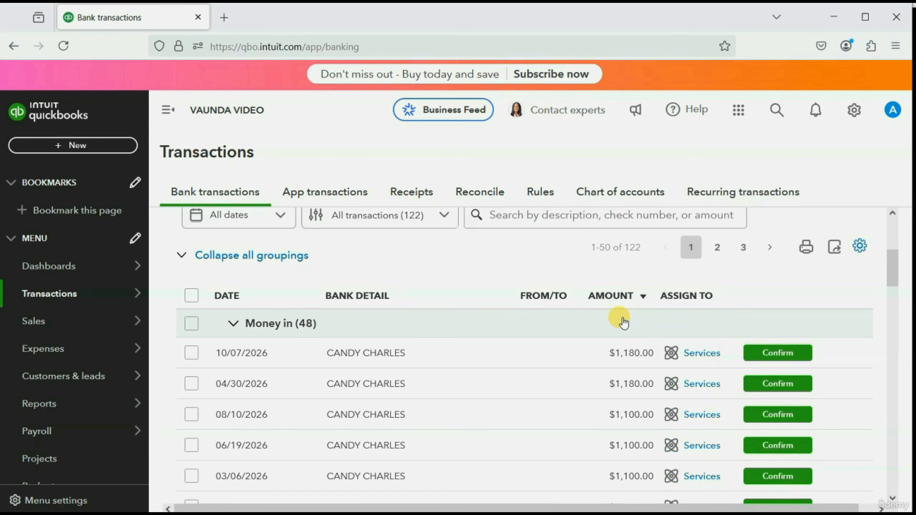
scroll(624, 339, "down", 15)
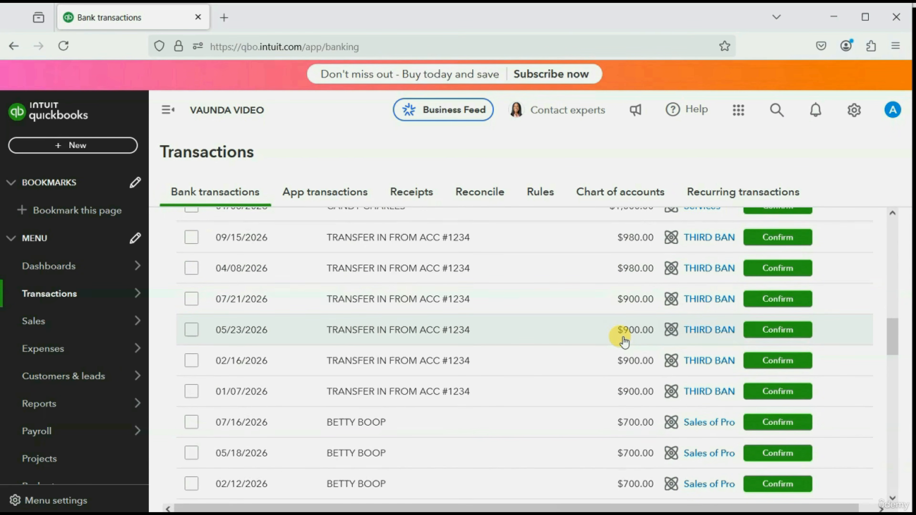
scroll(624, 340, "up", 20)
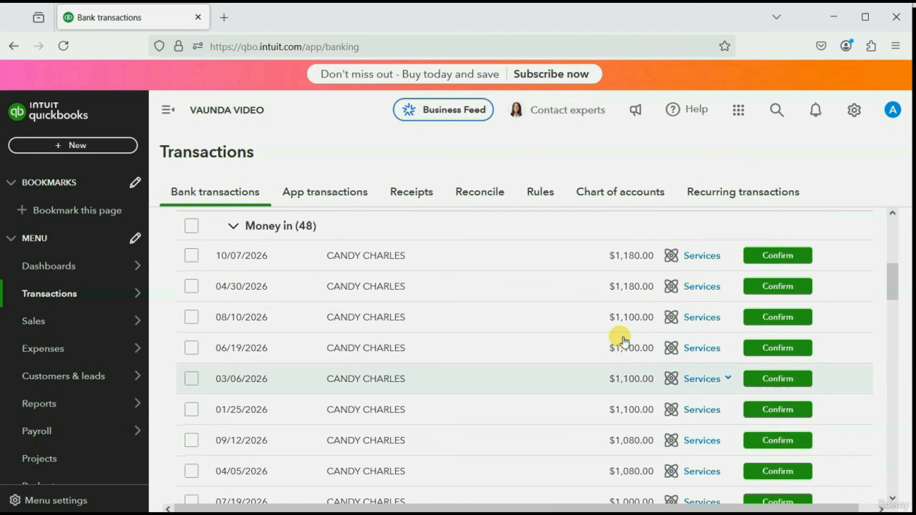
scroll(625, 339, "down", 4)
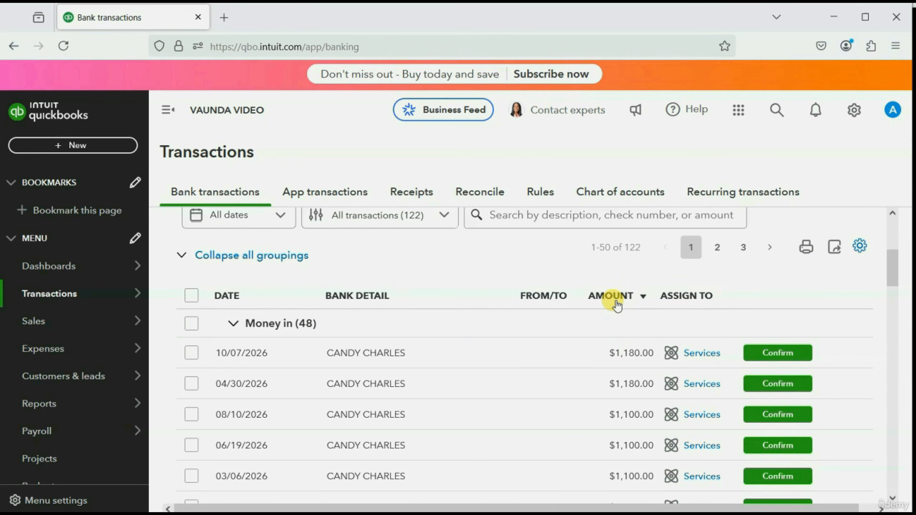
scroll(622, 355, "down", 20)
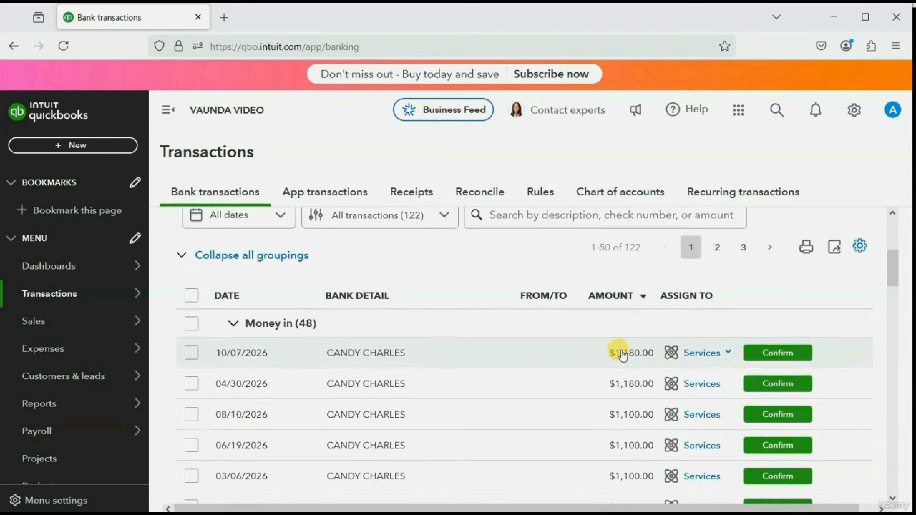
scroll(622, 355, "down", 20)
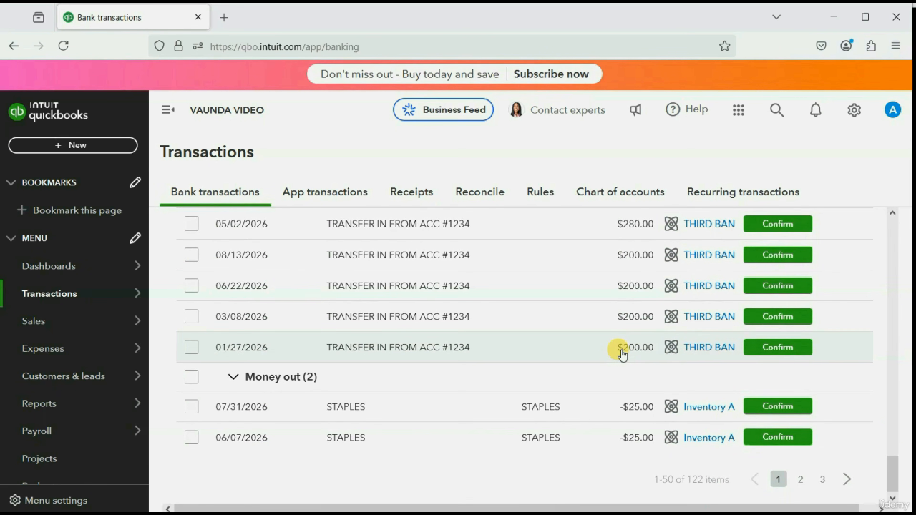
scroll(623, 355, "up", 20)
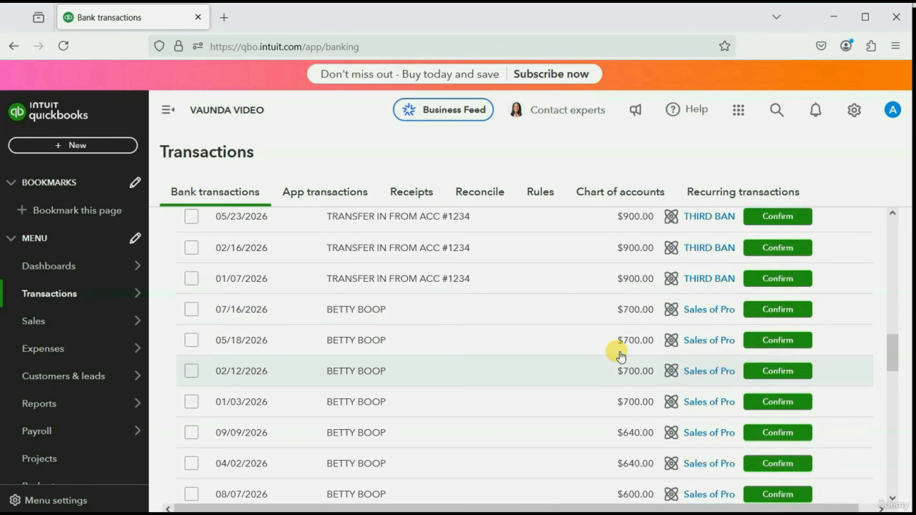
scroll(616, 354, "up", 8)
scroll(613, 351, "down", 6)
scroll(621, 341, "up", 2)
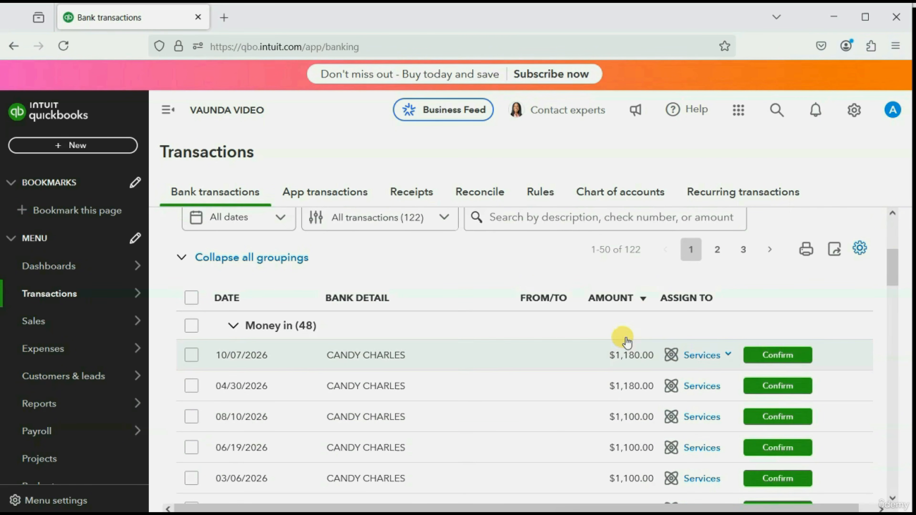
Sort the for-review transactions by amount in ascending order and look through the bank details of the money-out group
left_click(612, 305)
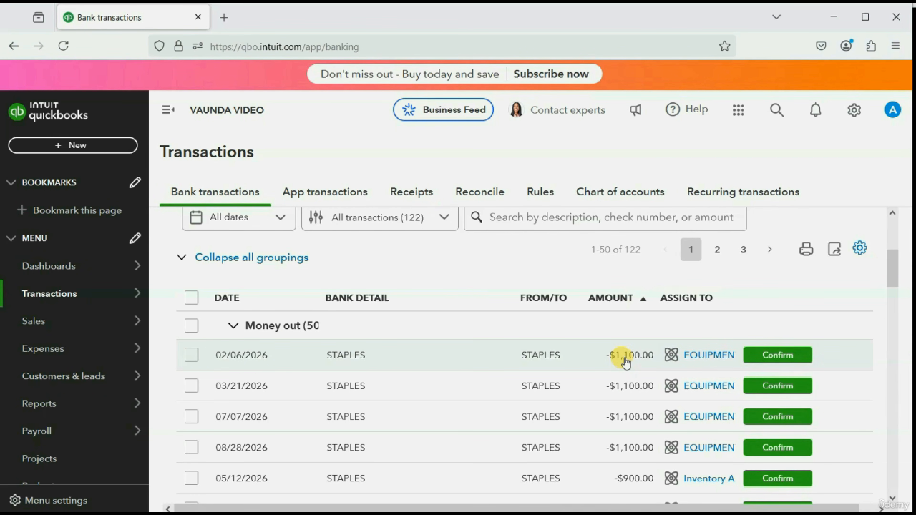
scroll(626, 363, "down", 5)
scroll(626, 362, "down", 15)
scroll(626, 361, "up", 20)
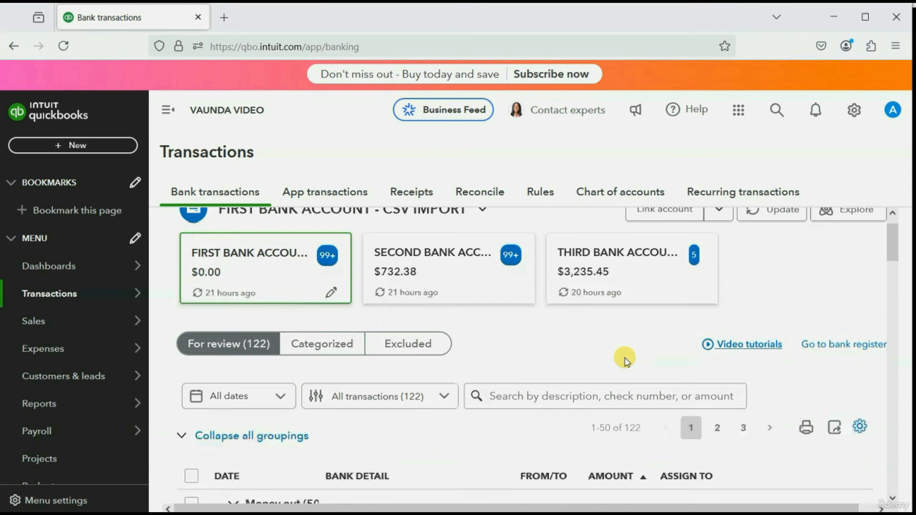
scroll(626, 361, "down", 3)
scroll(624, 361, "down", 1)
scroll(619, 358, "up", 1)
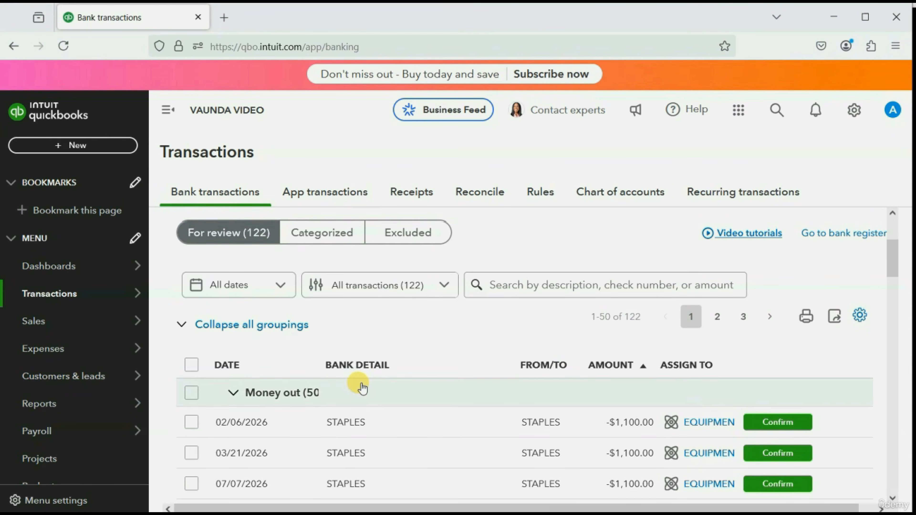
scroll(358, 382, "down", 3)
scroll(363, 388, "down", 15)
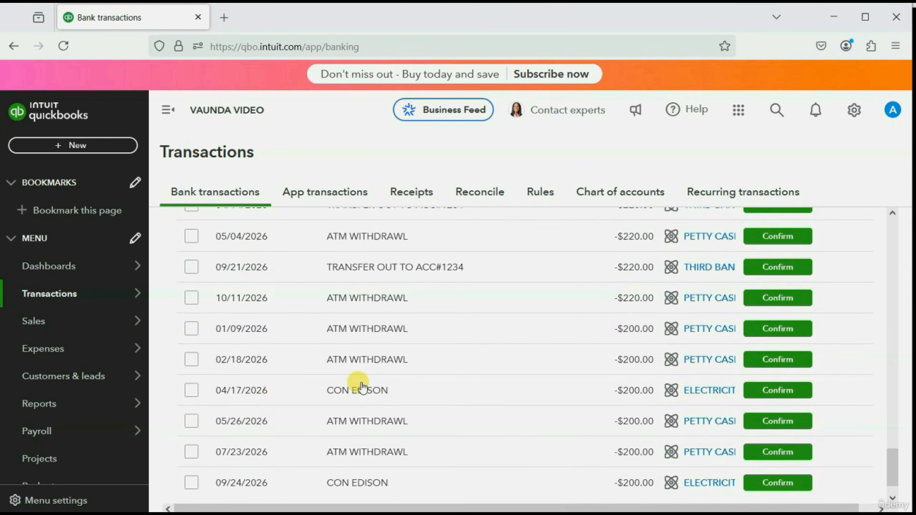
scroll(362, 388, "up", 15)
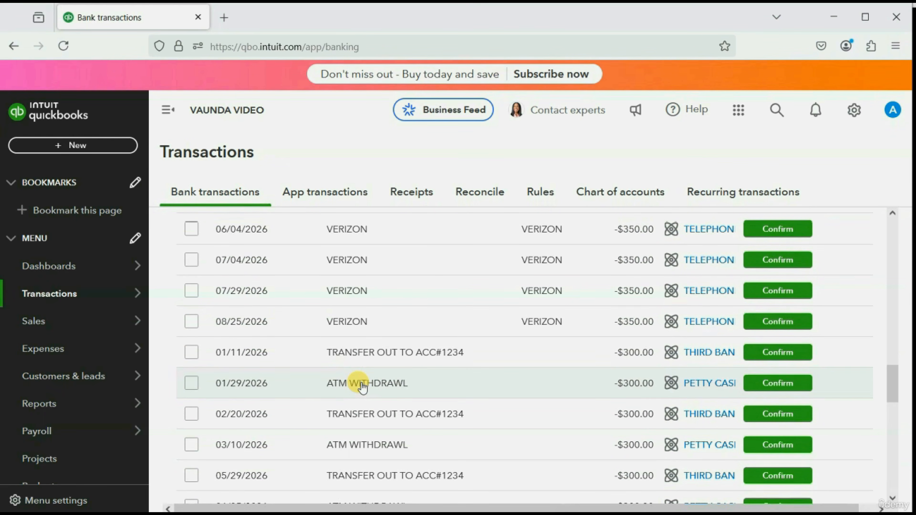
scroll(363, 387, "up", 10)
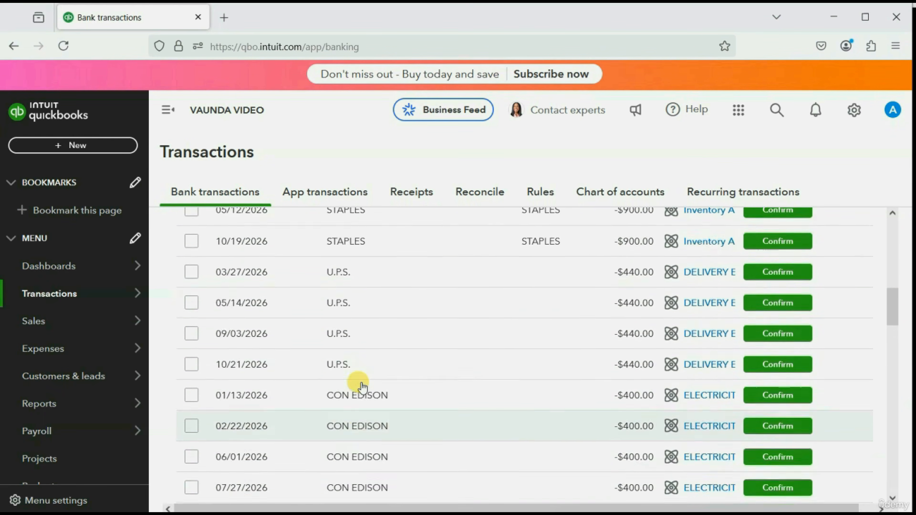
scroll(362, 388, "up", 10)
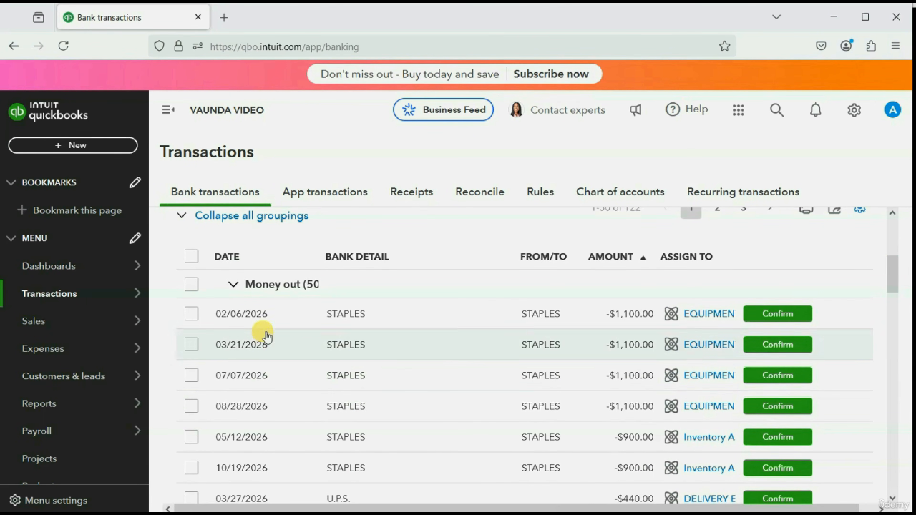
Sort the for-review transactions by date from oldest to newest and look through the monthly groups from January to April 2026
left_click(227, 256)
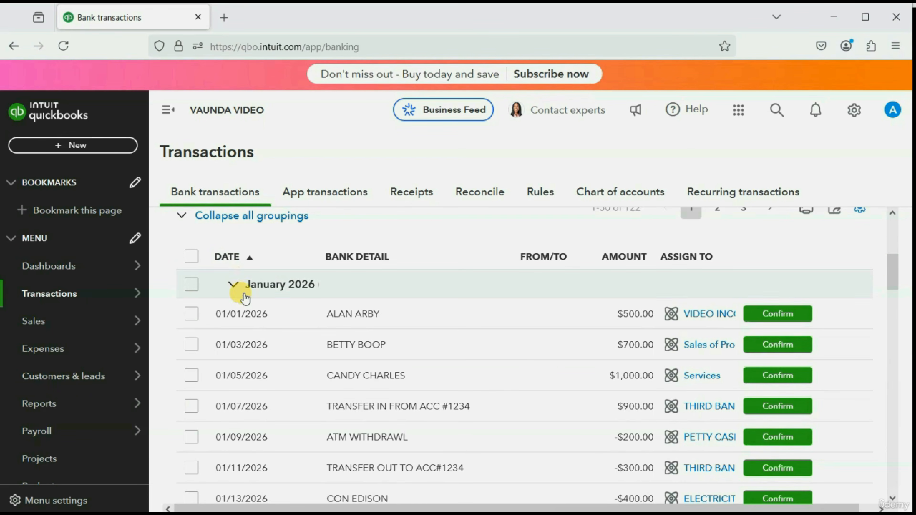
scroll(239, 296, "down", 10)
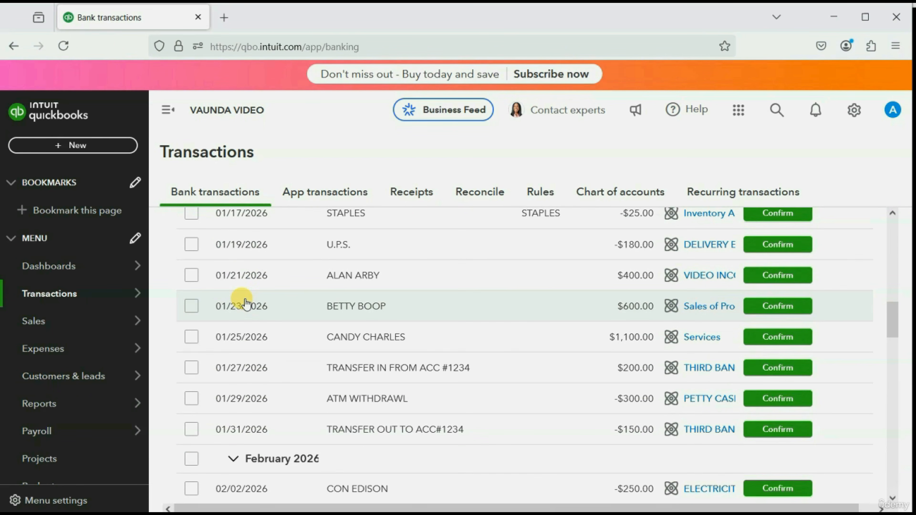
scroll(247, 303, "up", 10)
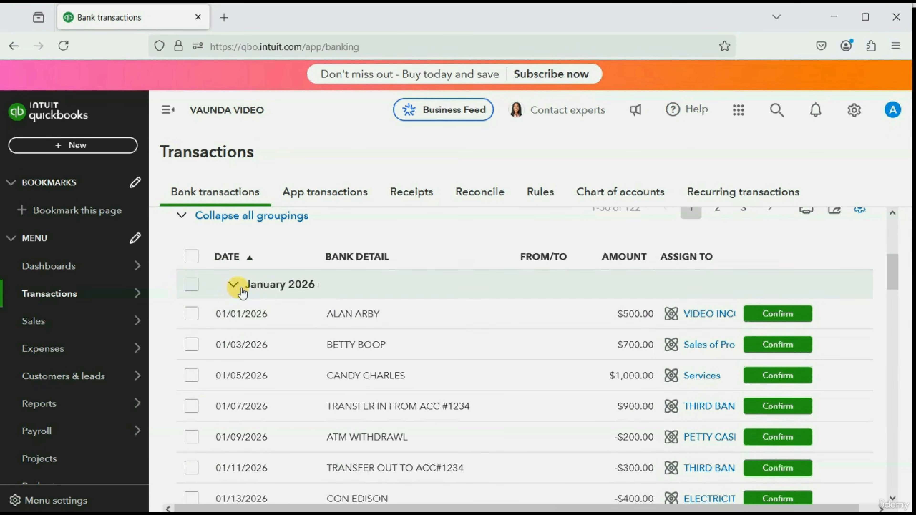
scroll(262, 292, "down", 2)
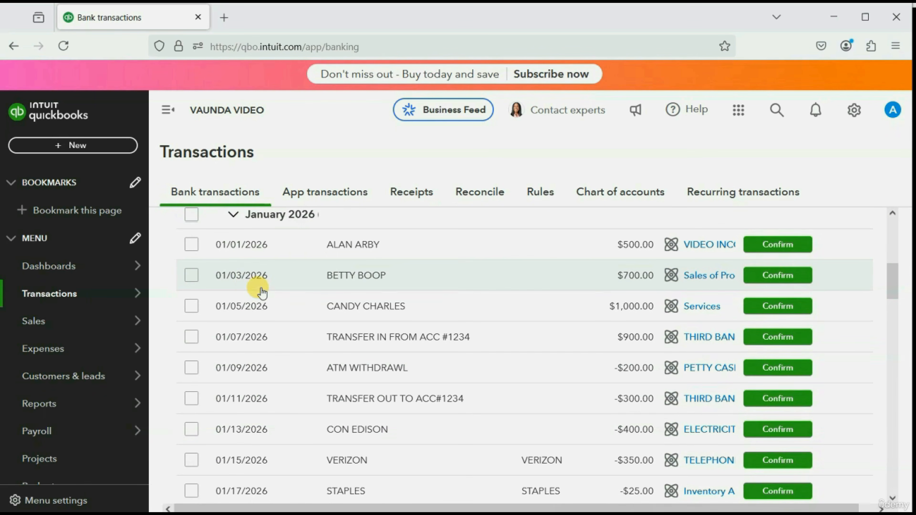
scroll(235, 268, "down", 8)
scroll(236, 273, "down", 4)
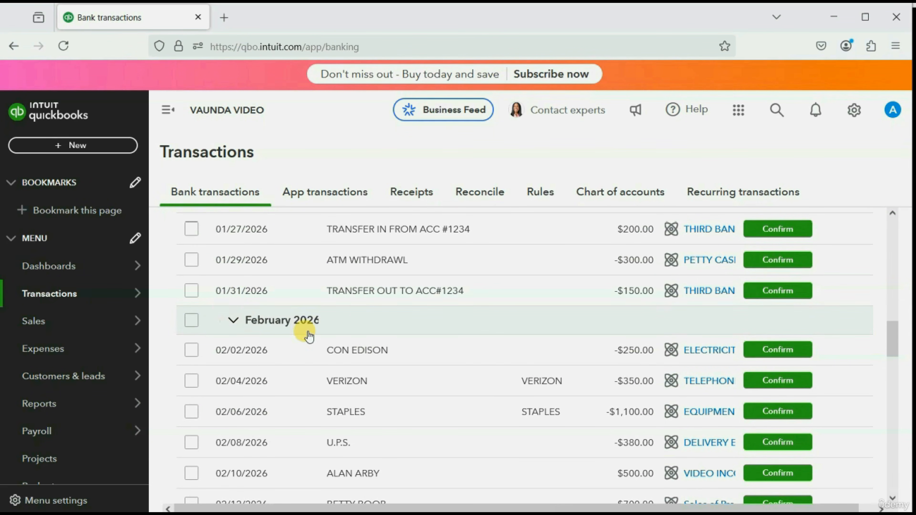
scroll(239, 348, "down", 1)
scroll(240, 350, "down", 12)
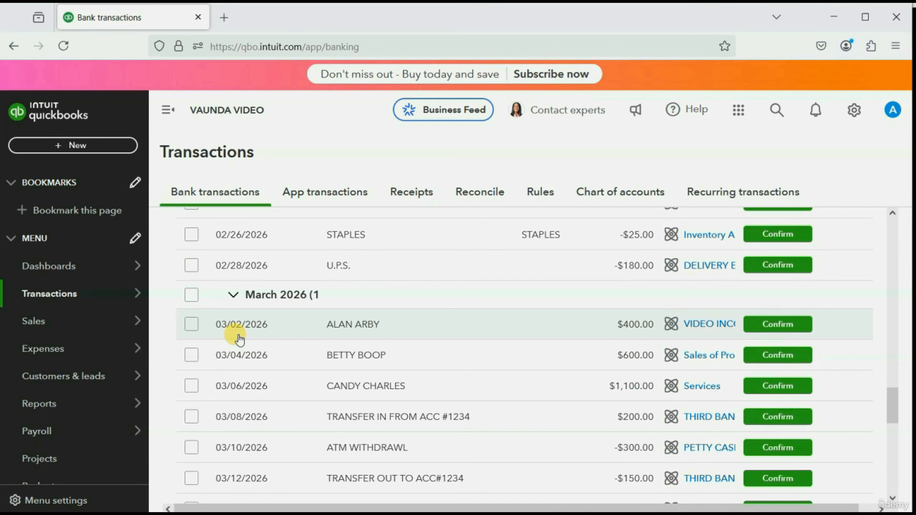
scroll(236, 335, "down", 15)
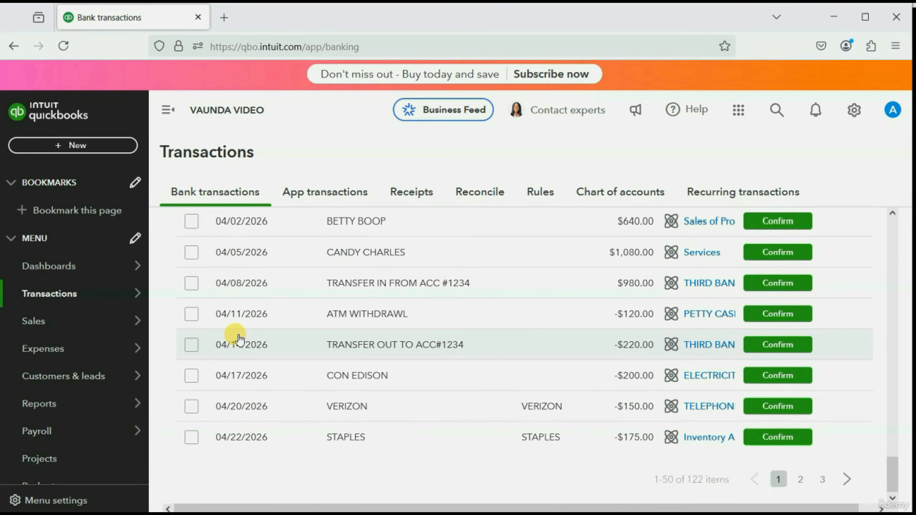
Go back to the January 2026 group and examine the start of the date-sorted for-review transactions
scroll(239, 339, "up", 20)
scroll(239, 339, "up", 8)
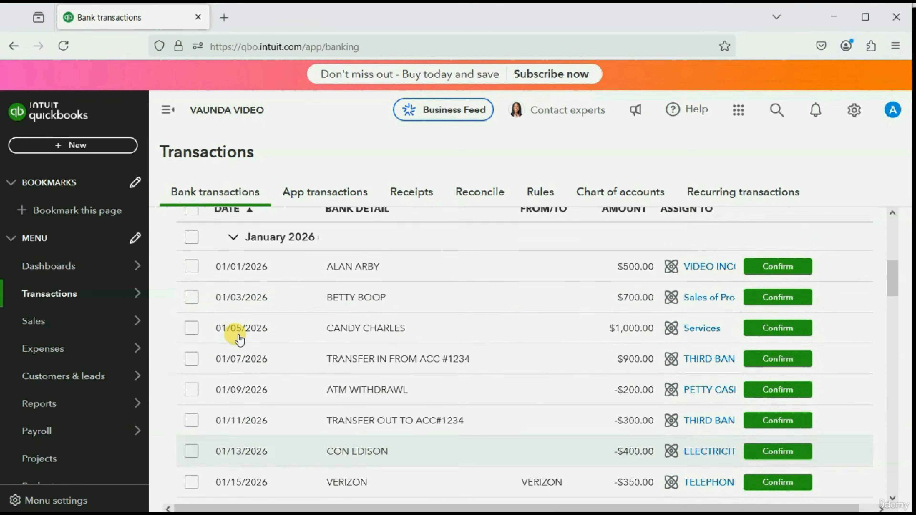
scroll(239, 339, "down", 3)
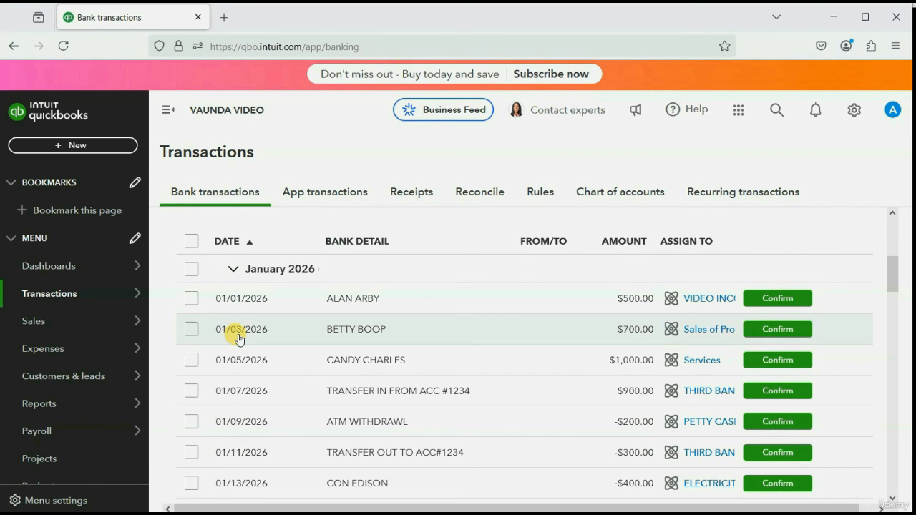
scroll(239, 339, "down", 2)
scroll(239, 339, "up", 2)
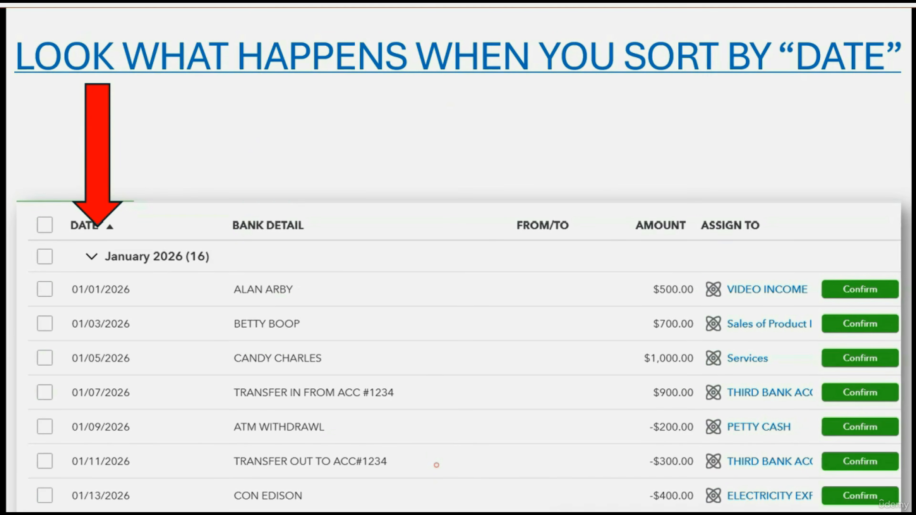
left_click(437, 465)
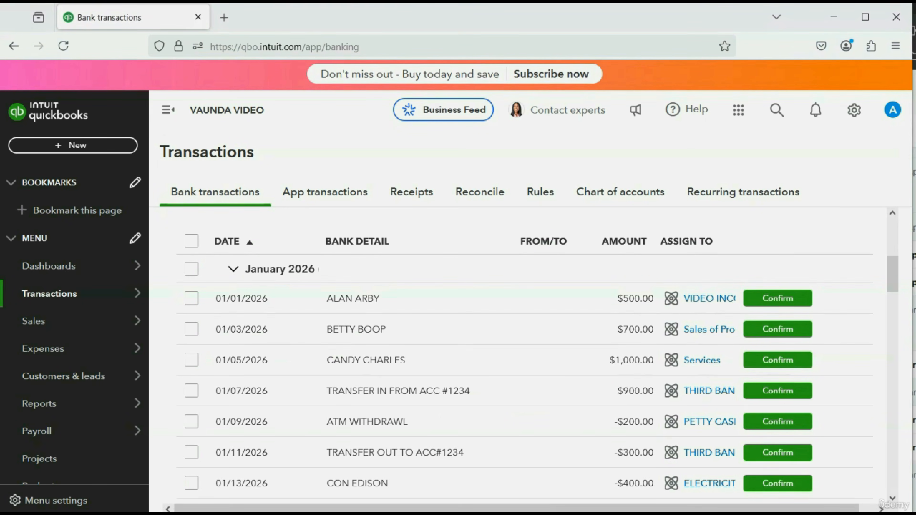
Sort the for-review transactions by bank detail in ascending order and look through the first groups, including the ATM withdrawals
scroll(374, 252, "up", 5)
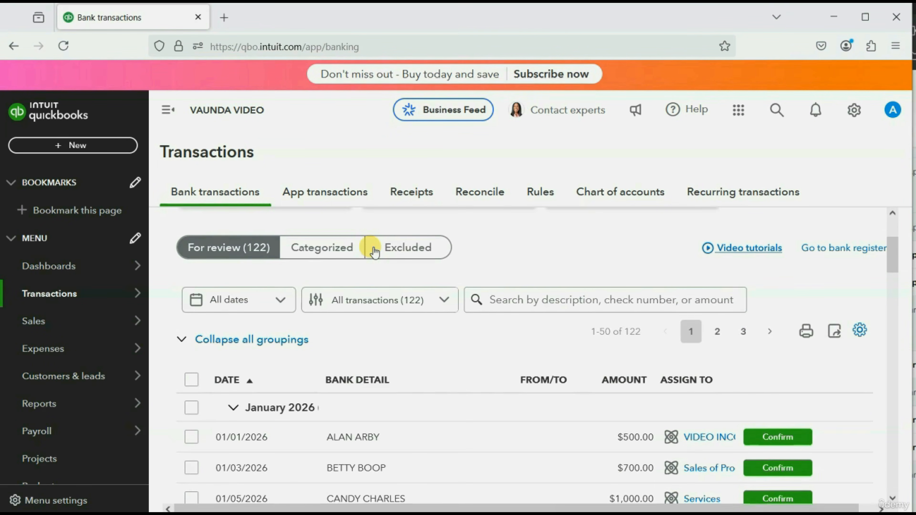
scroll(374, 253, "down", 4)
scroll(375, 251, "down", 2)
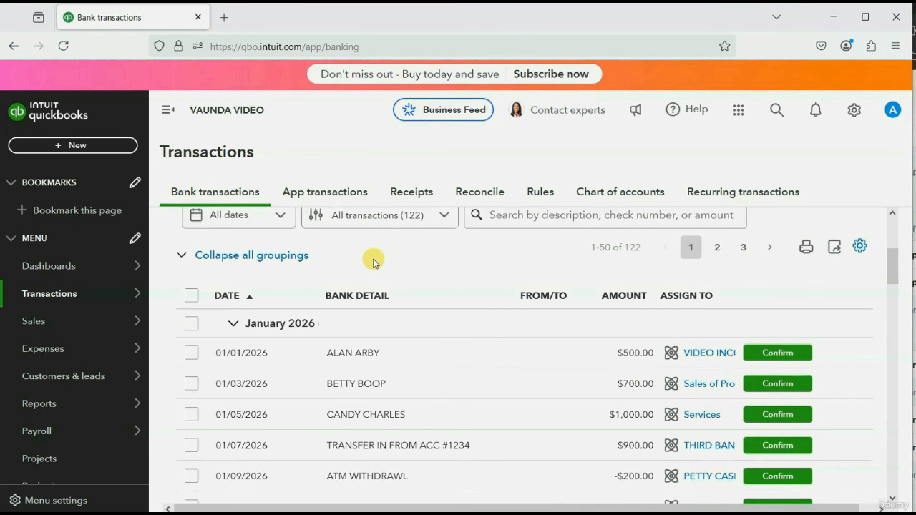
left_click(359, 227)
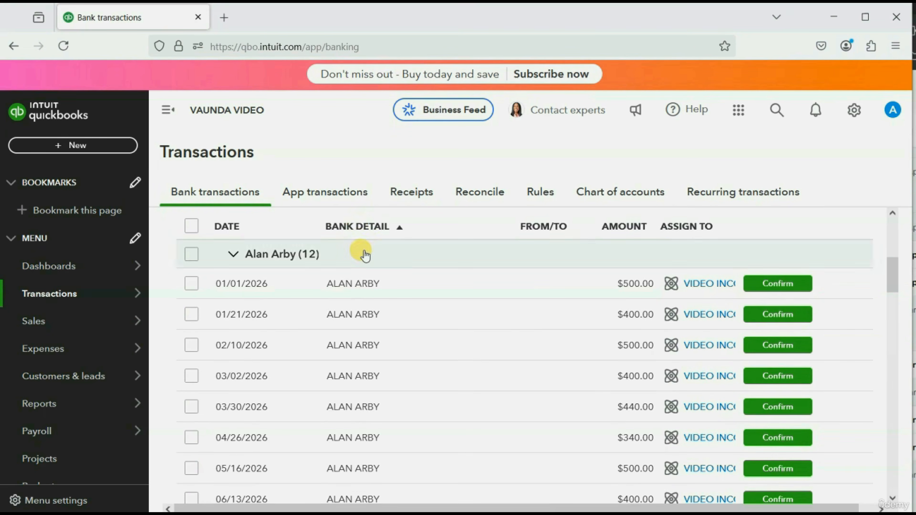
scroll(342, 285, "down", 6)
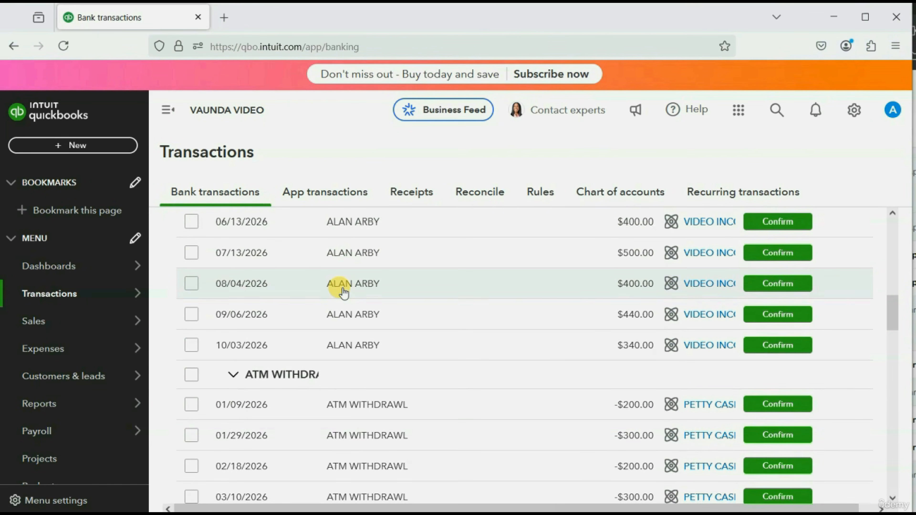
Examine the for-review transactions grouped by bank detail, comparing the customer deposit groups with the ATM withdrawal group
scroll(343, 293, "up", 6)
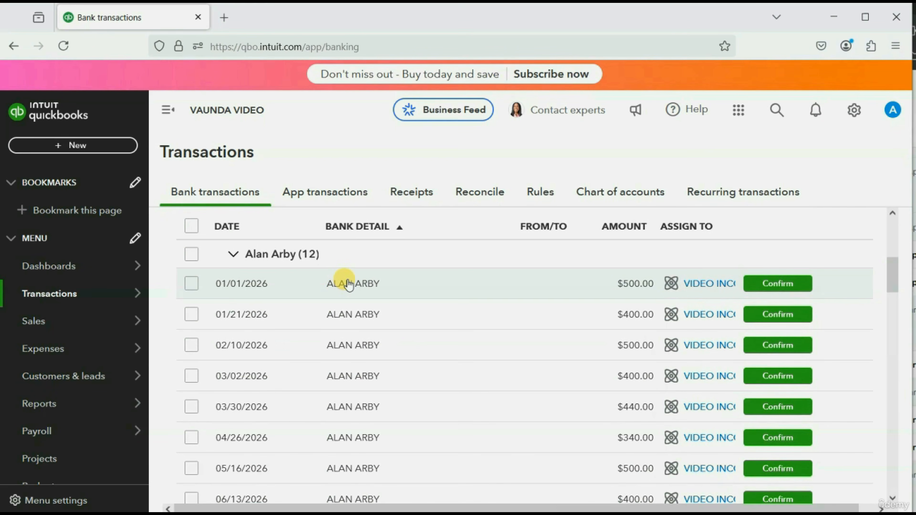
scroll(348, 285, "down", 8)
scroll(348, 287, "down", 6)
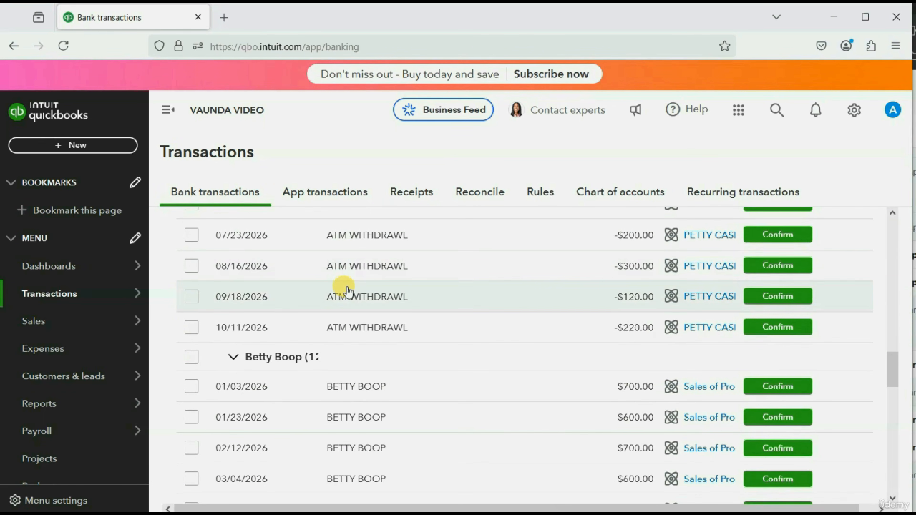
scroll(348, 290, "down", 3)
scroll(348, 290, "up", 13)
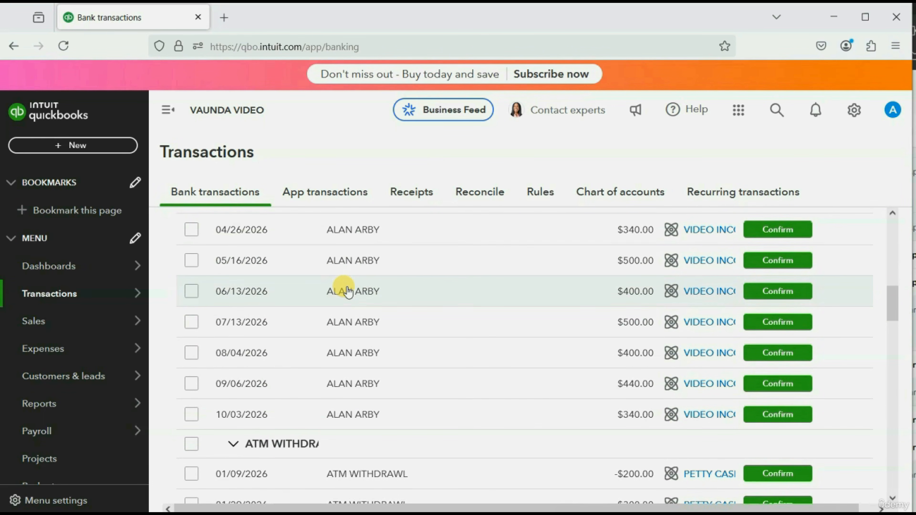
scroll(348, 290, "up", 4)
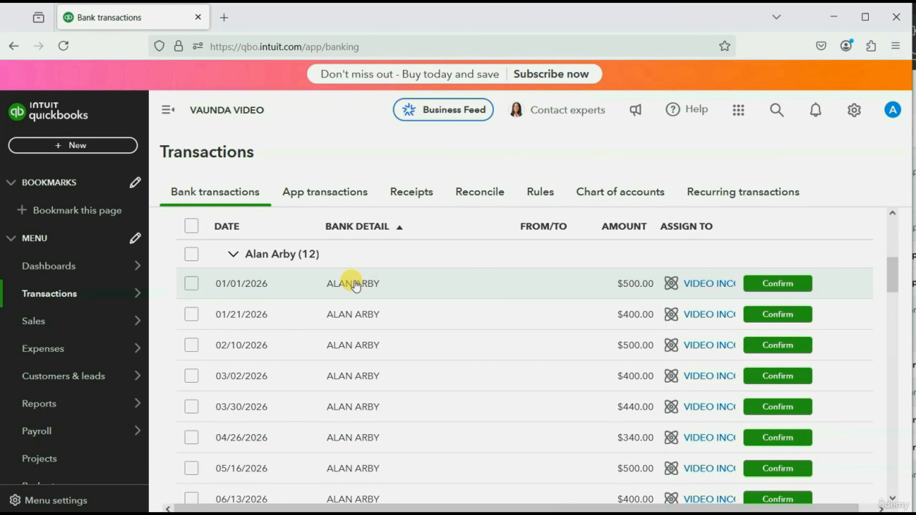
scroll(356, 285, "down", 2)
scroll(355, 285, "up", 2)
scroll(356, 285, "down", 8)
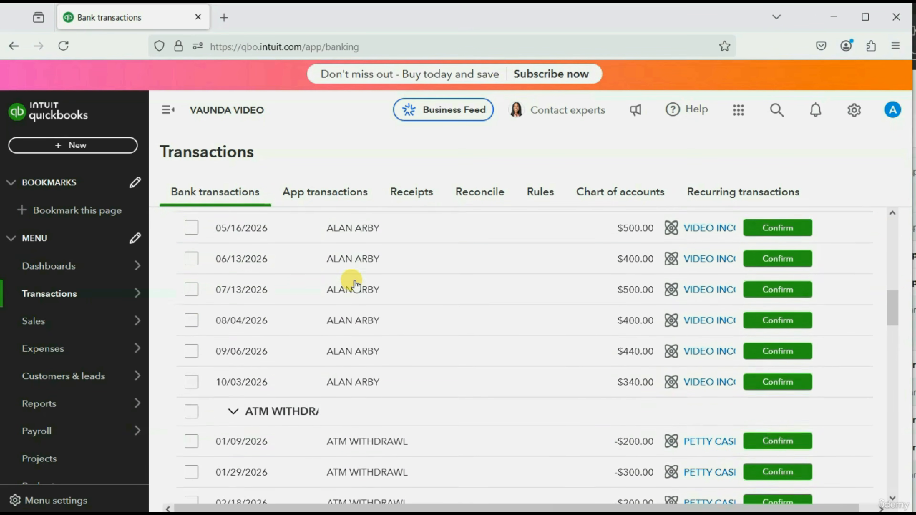
scroll(356, 285, "up", 6)
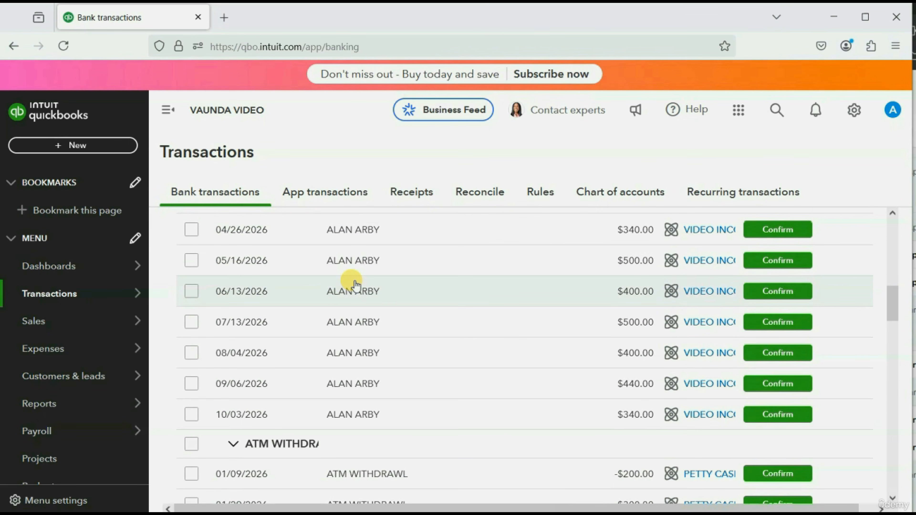
scroll(355, 285, "up", 2)
scroll(356, 285, "down", 10)
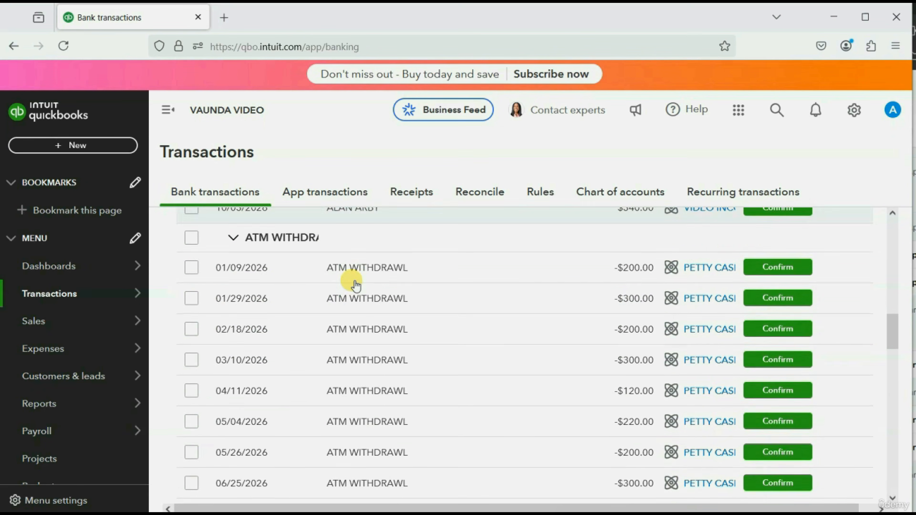
scroll(356, 285, "down", 8)
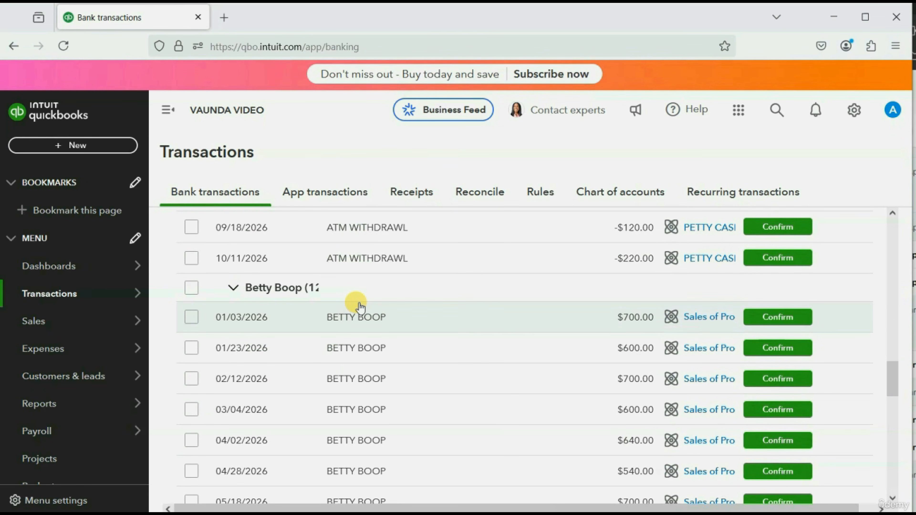
scroll(360, 307, "up", 2)
scroll(360, 307, "down", 3)
scroll(360, 308, "up", 15)
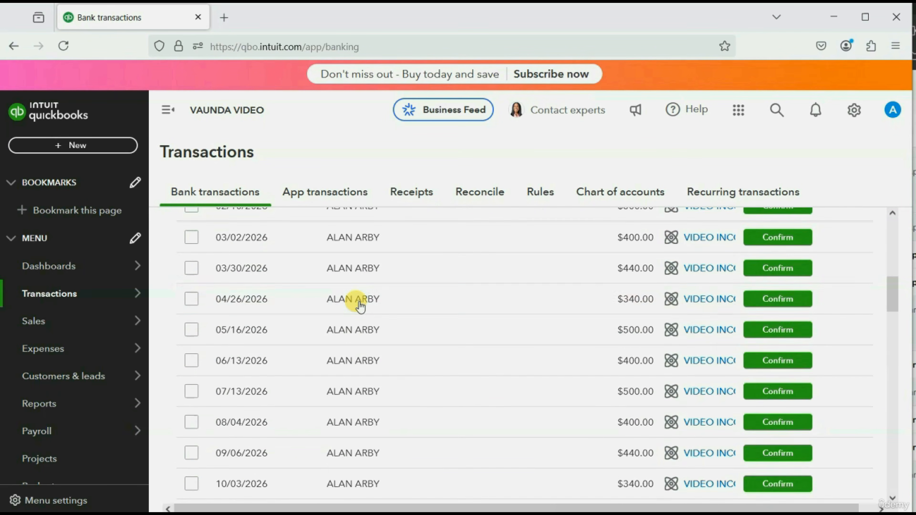
scroll(361, 307, "up", 10)
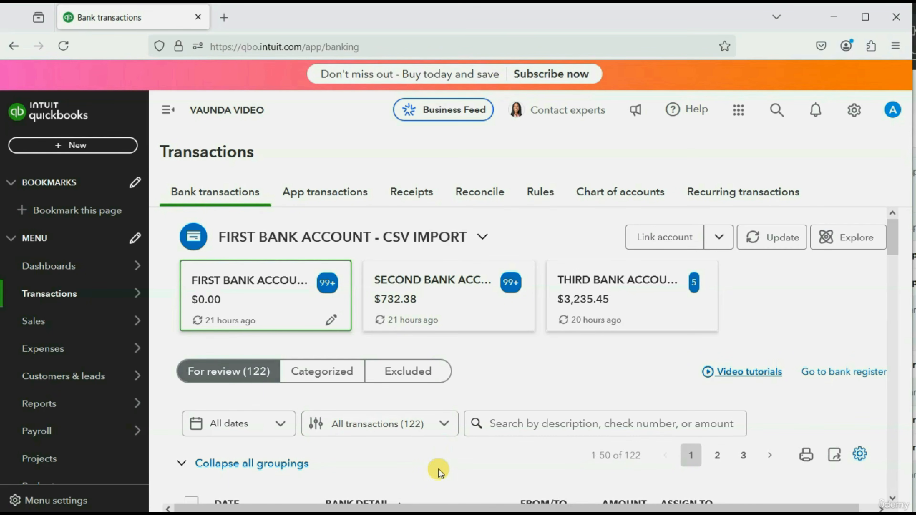
mouse_move(450, 512)
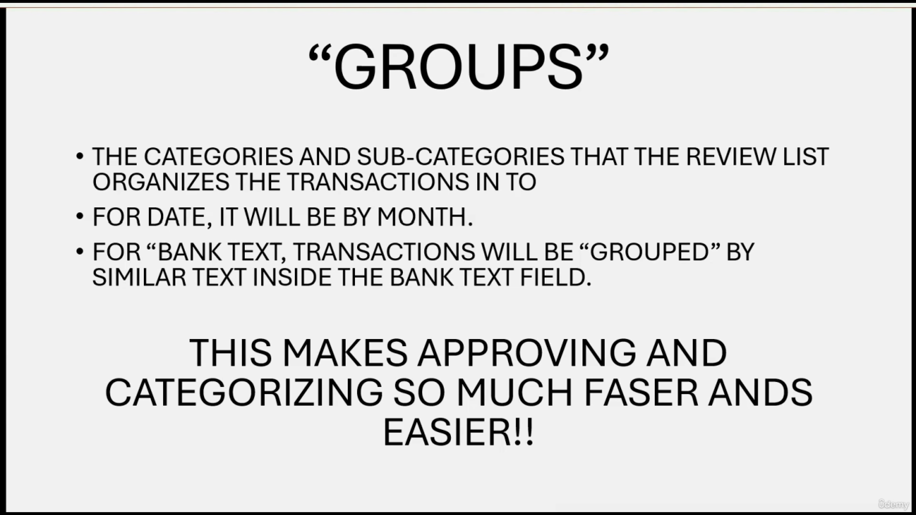
Collapse all five bank-detail groups on the first page of the review list one by one
scroll(425, 469, "down", 5)
scroll(419, 467, "down", 2)
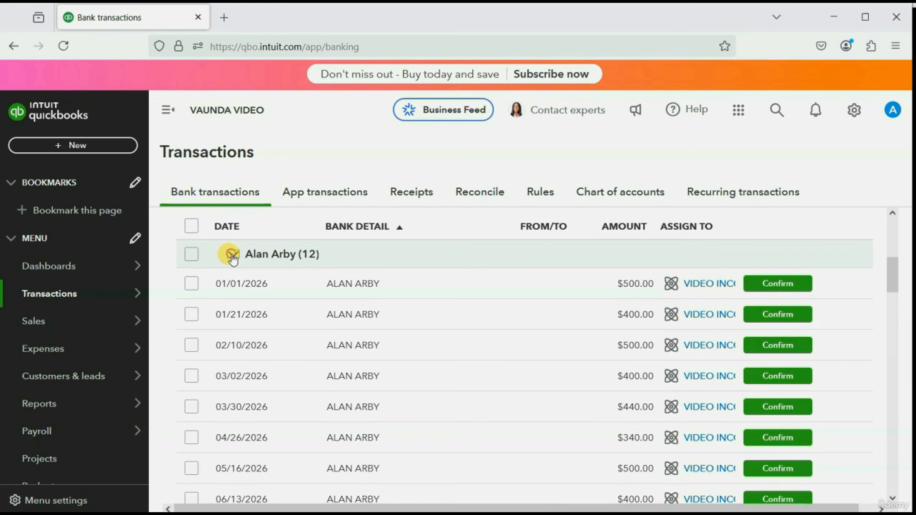
left_click(231, 254)
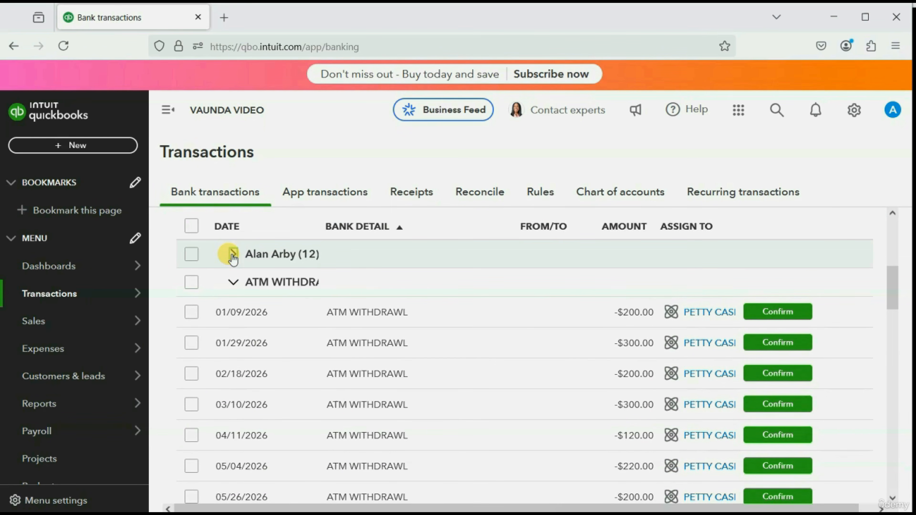
left_click(231, 282)
left_click(231, 311)
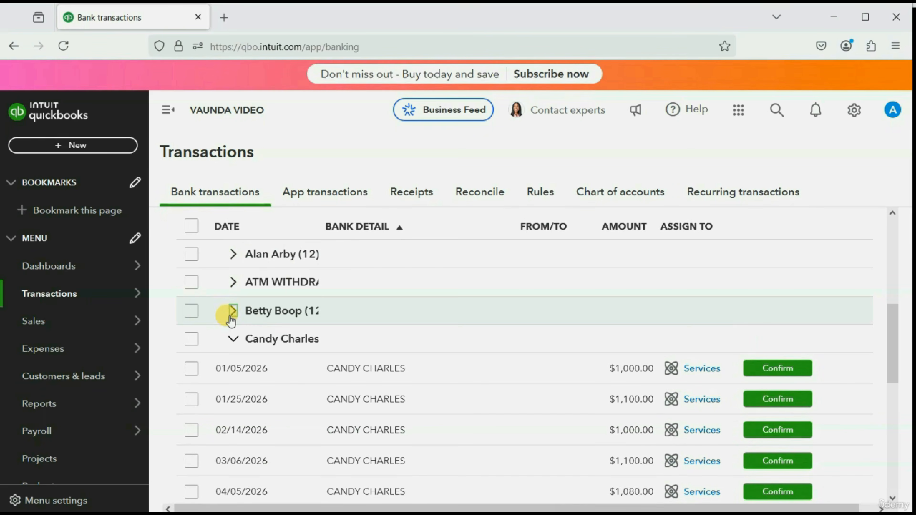
left_click(231, 338)
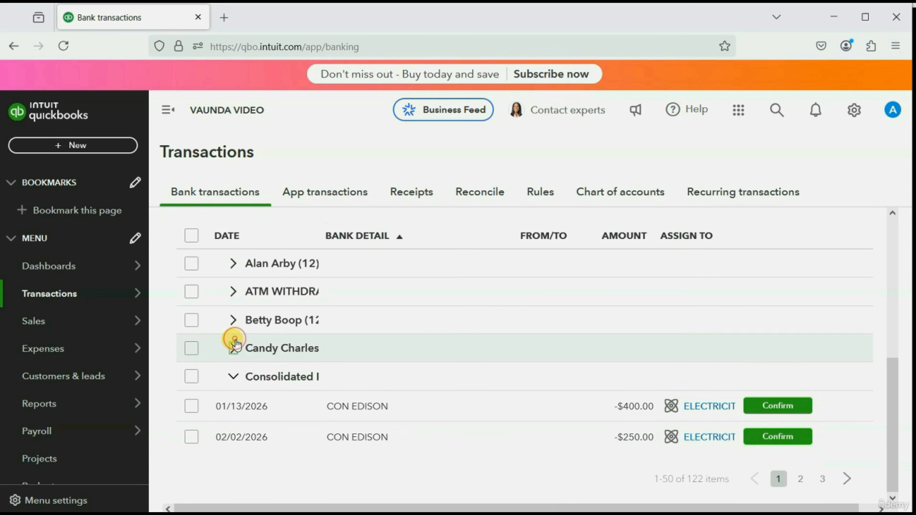
left_click(233, 377)
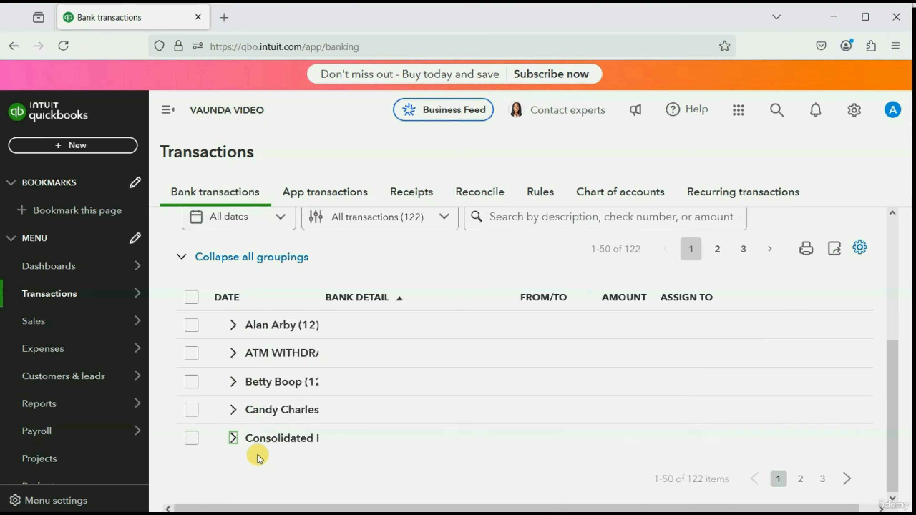
Expand the customer group directly below the ATM withdrawals and review the transactions inside it
left_click(232, 381)
scroll(235, 379, "down", 10)
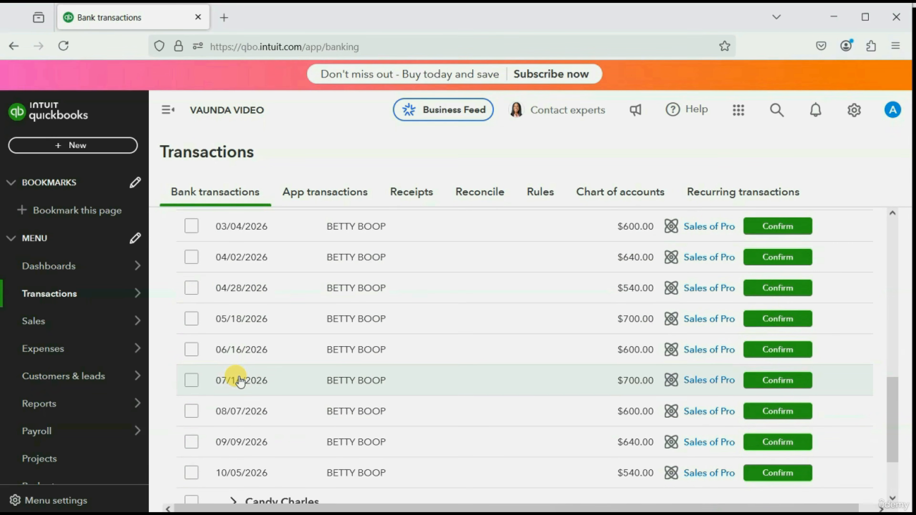
scroll(240, 381, "up", 8)
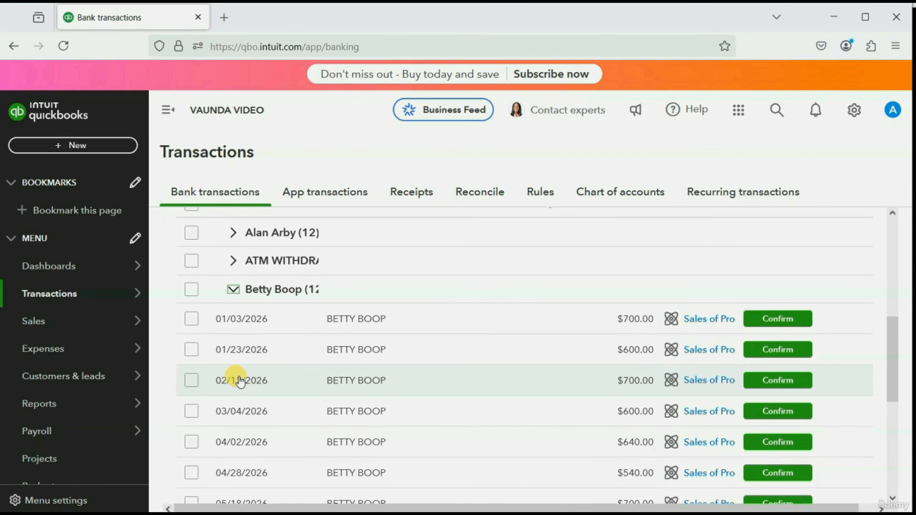
scroll(240, 381, "down", 2)
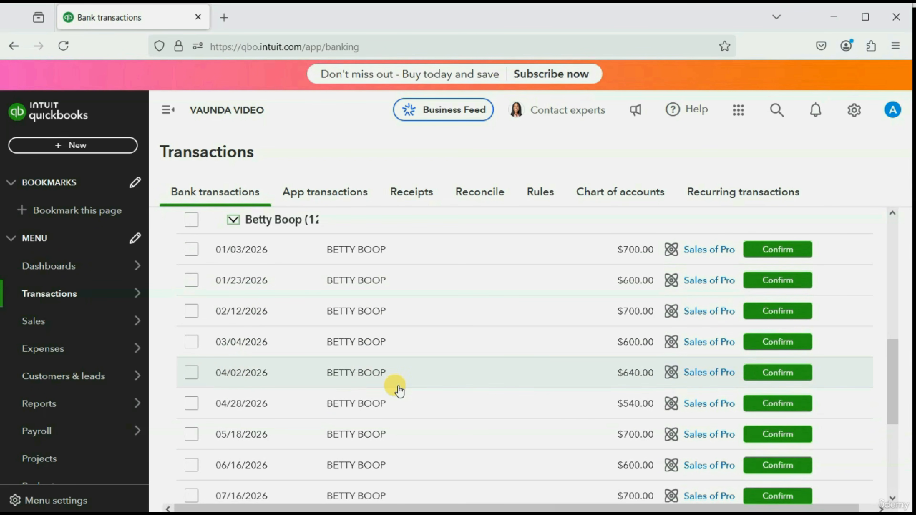
scroll(396, 391, "up", 8)
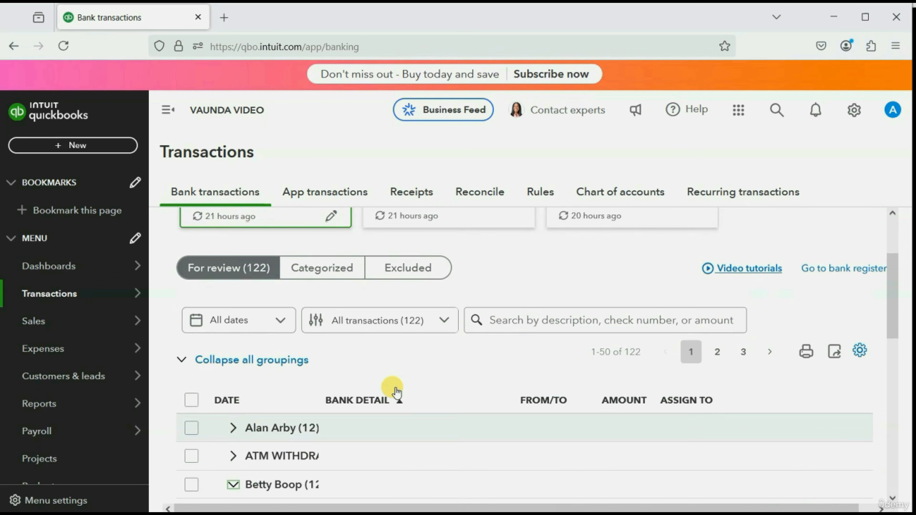
scroll(397, 391, "down", 4)
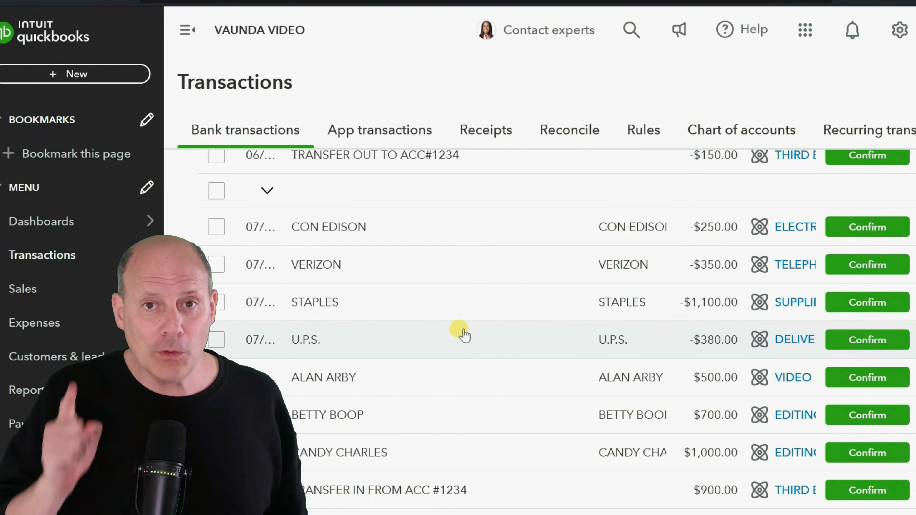
Open the U.P.S. transaction for -$380.00 and select DELIVERY EXPENSE as its category
left_click(443, 340)
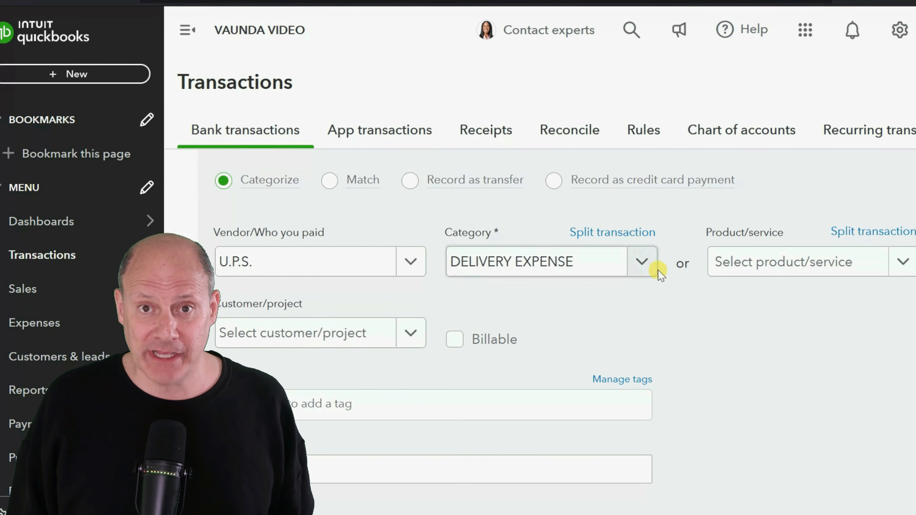
left_click(639, 263)
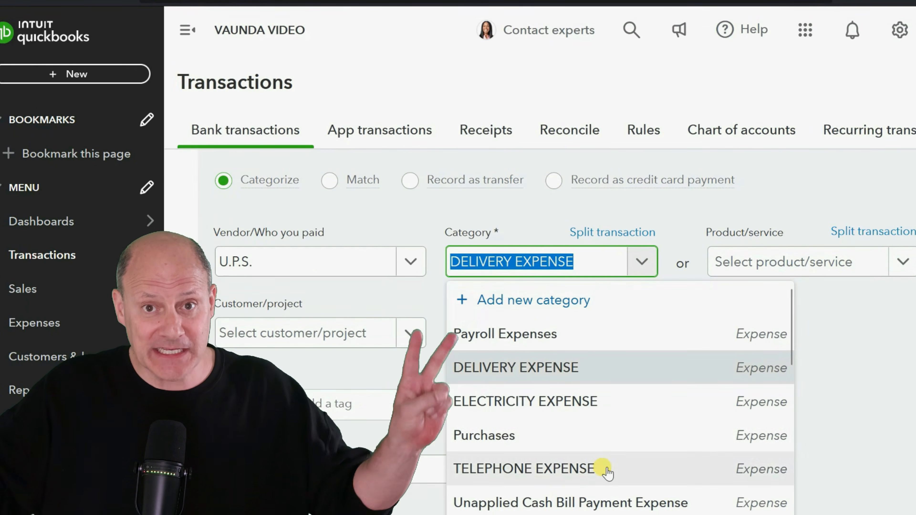
left_click(603, 367)
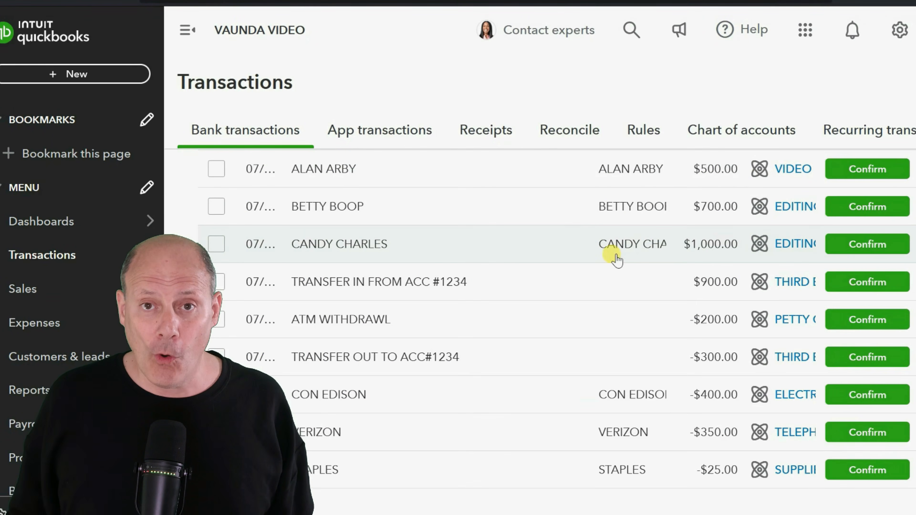
Open the $1,000.00 customer deposit and inspect its category choices and categorization details
left_click(501, 242)
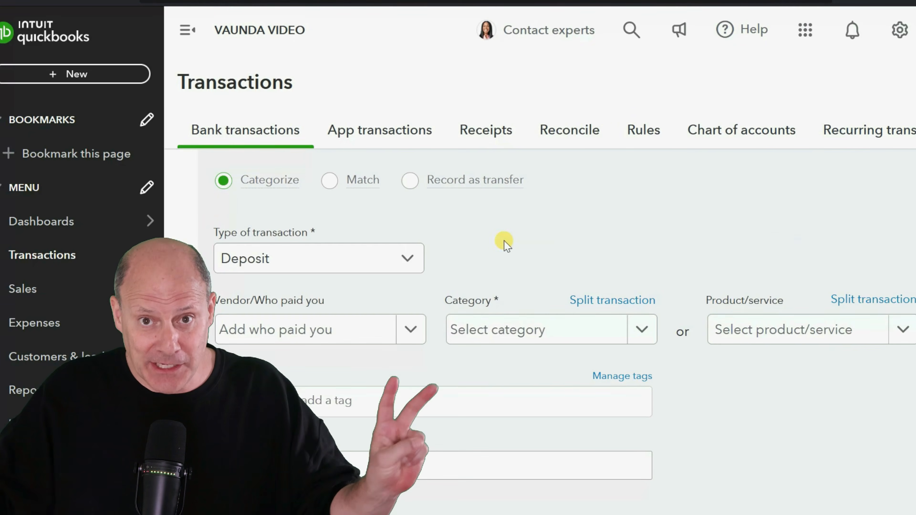
left_click(638, 330)
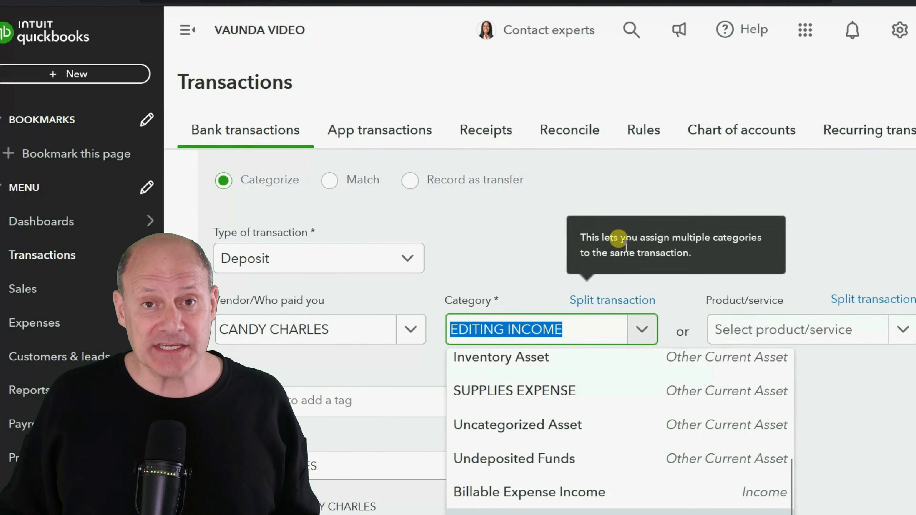
left_click(641, 329)
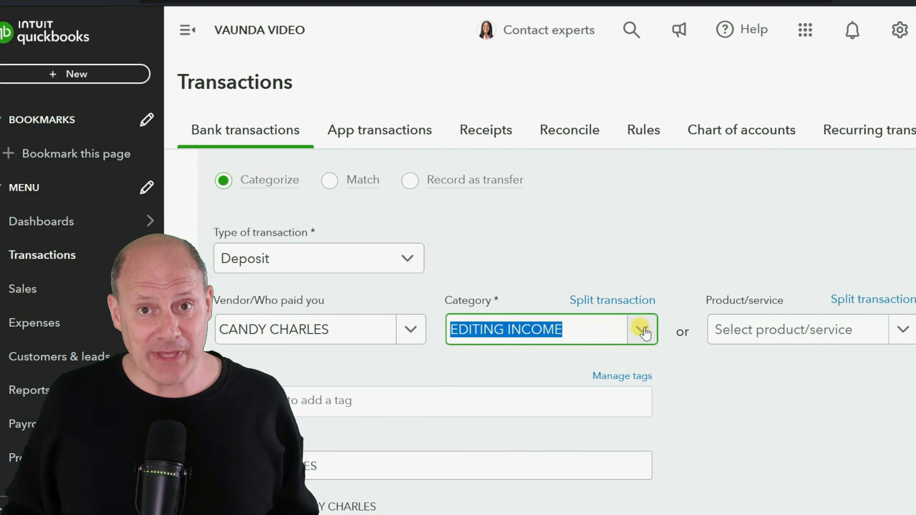
scroll(615, 330, "up", 2)
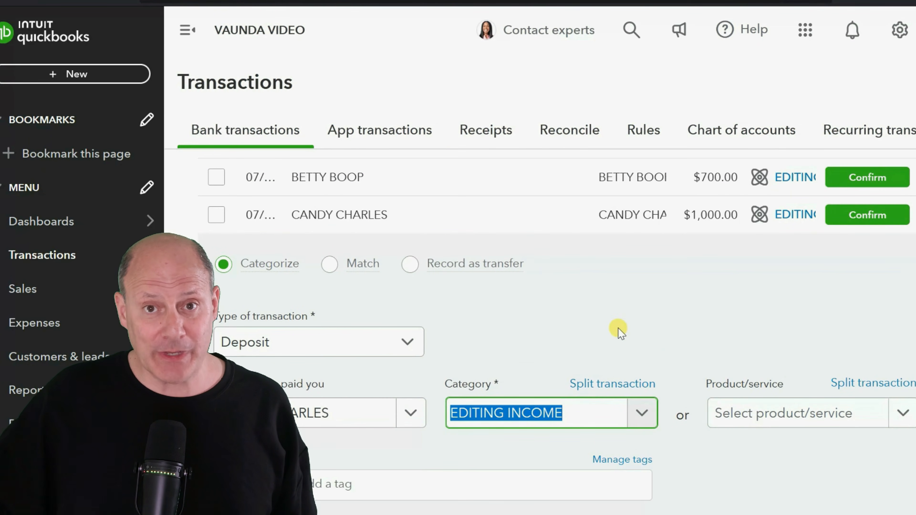
scroll(624, 332, "down", 5)
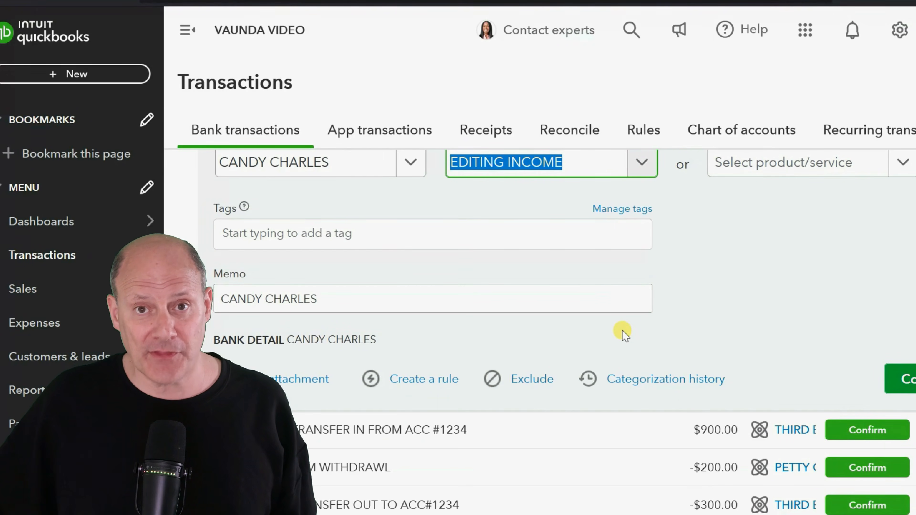
scroll(625, 333, "up", 5)
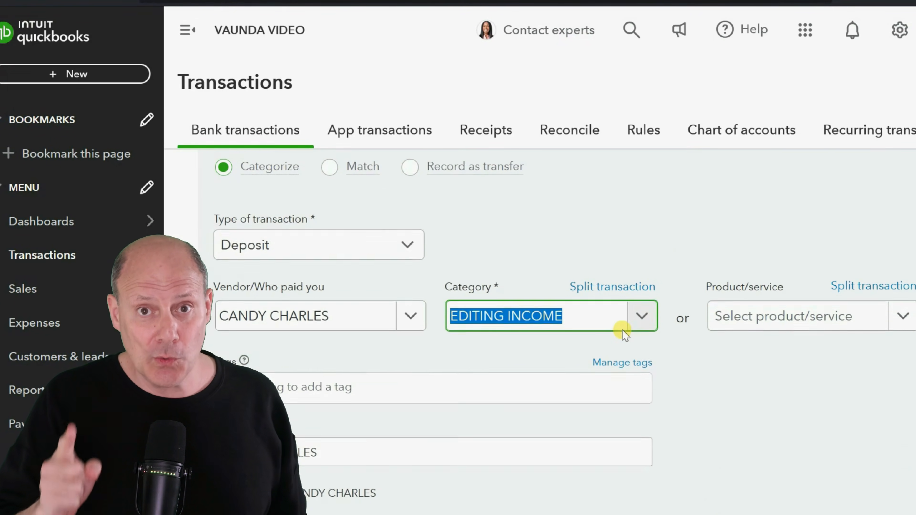
scroll(624, 332, "up", 2)
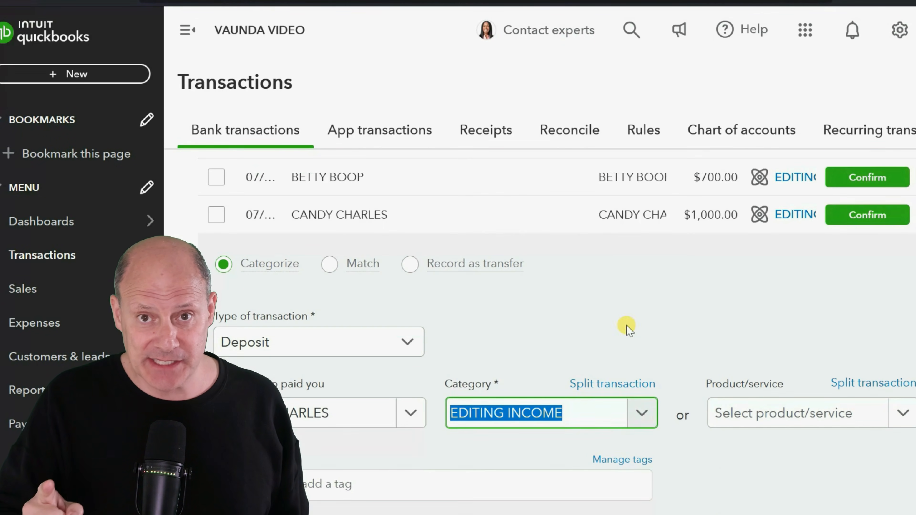
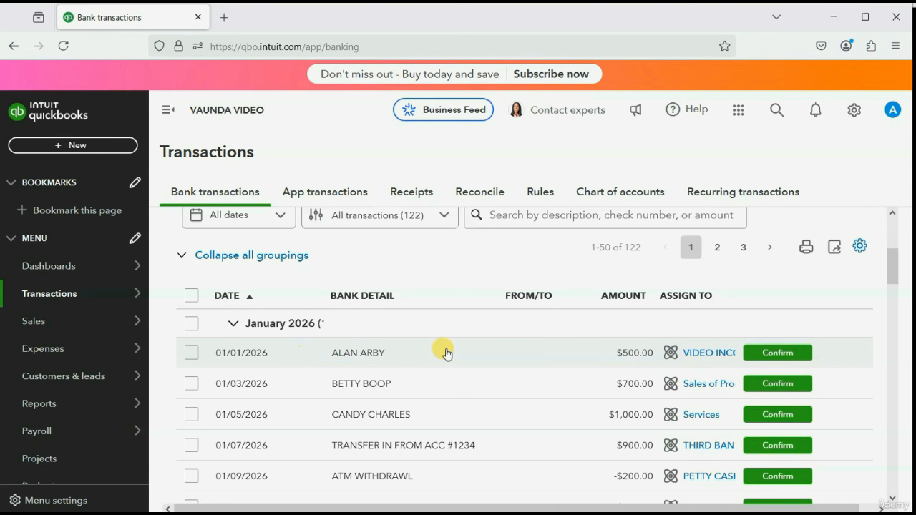
Confirm the $500.00 deposit dated 01/01/2026 with its suggested category and check the For review total
left_click(771, 355)
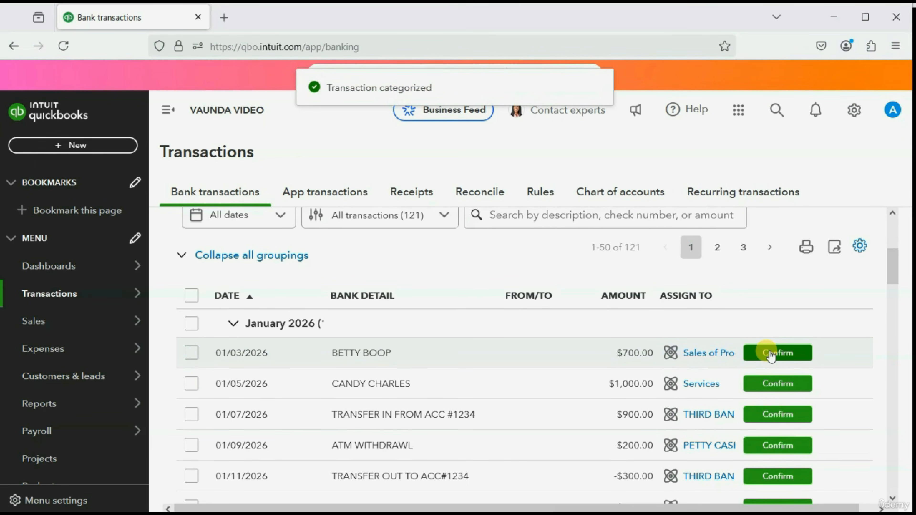
scroll(582, 348, "up", 5)
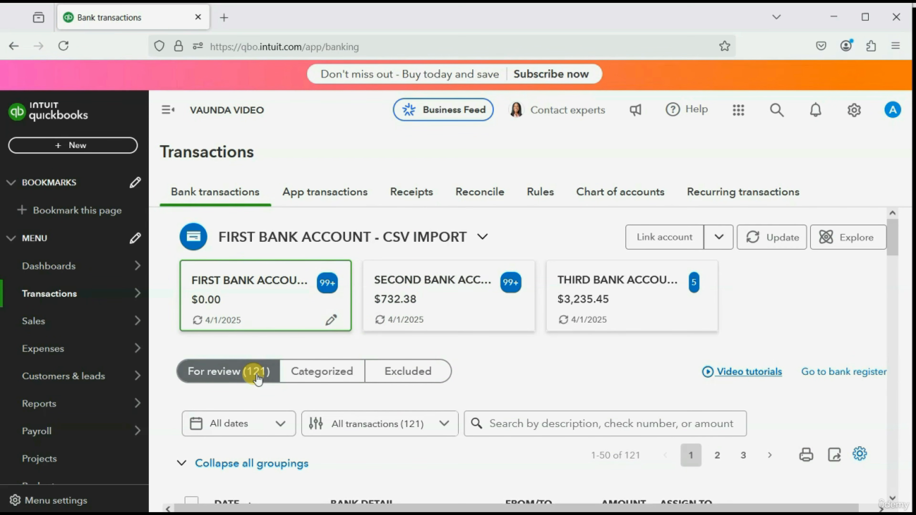
scroll(256, 377, "down", 2)
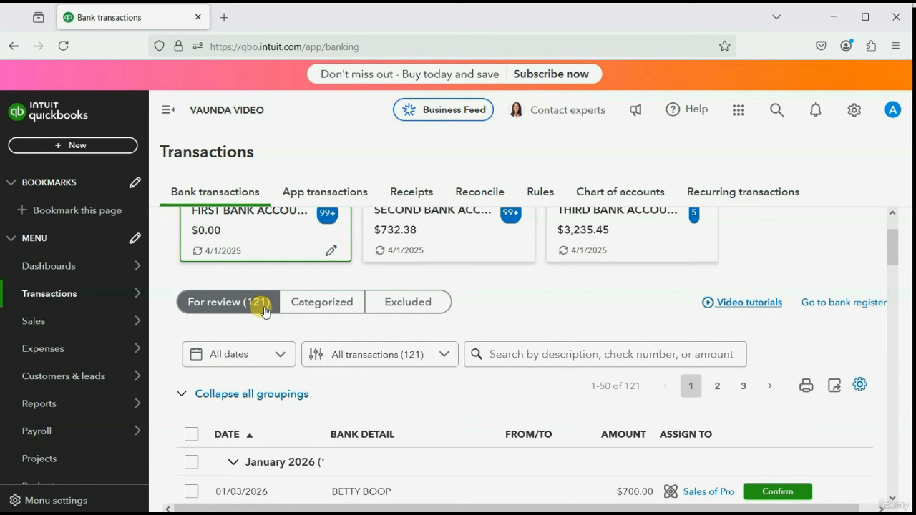
Show the categorized transactions of the first bank account and review the deposit listed there
scroll(265, 313, "down", 2)
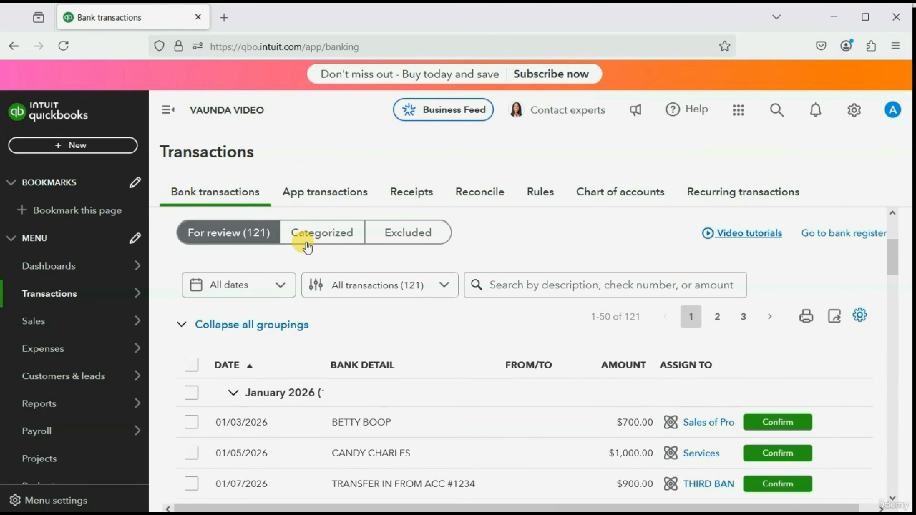
left_click(323, 234)
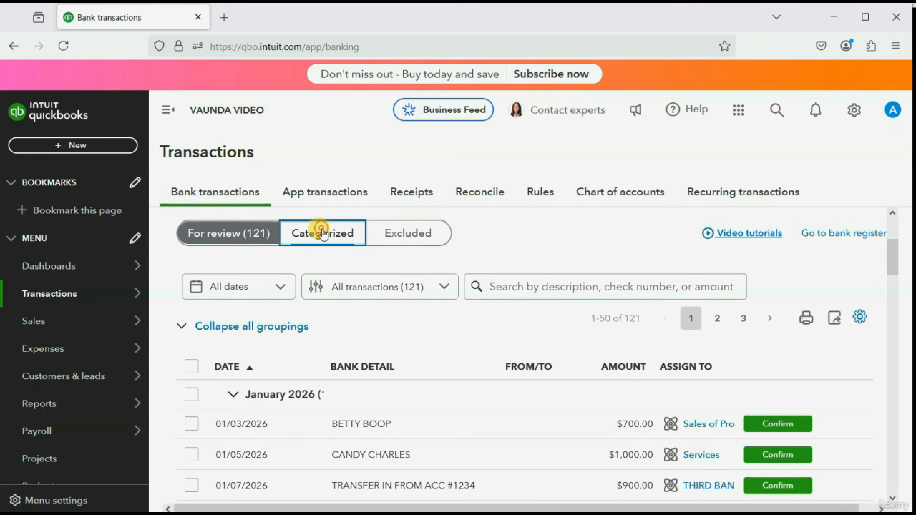
scroll(322, 236, "down", 1)
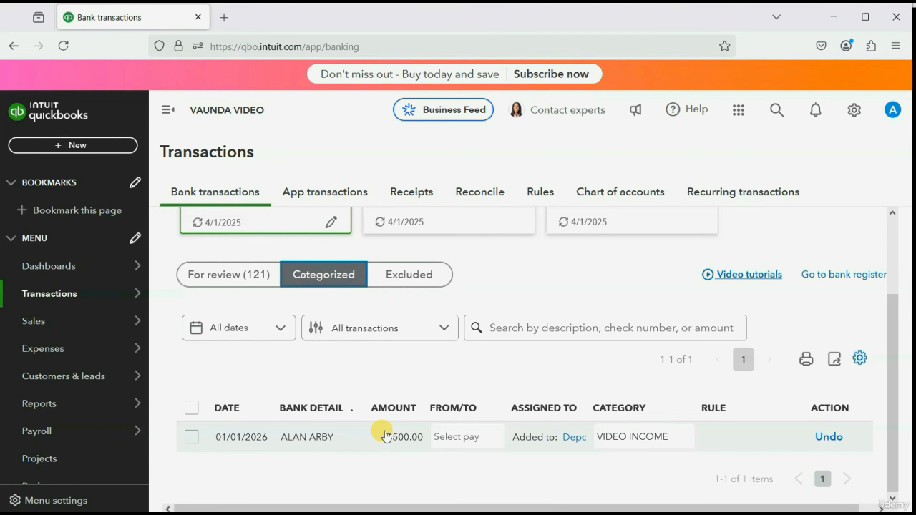
Open the custom Trial Balance report and drill into the debit amount of FIRST BANK ACCOUNT - CSV IMPORT
mouse_move(63, 411)
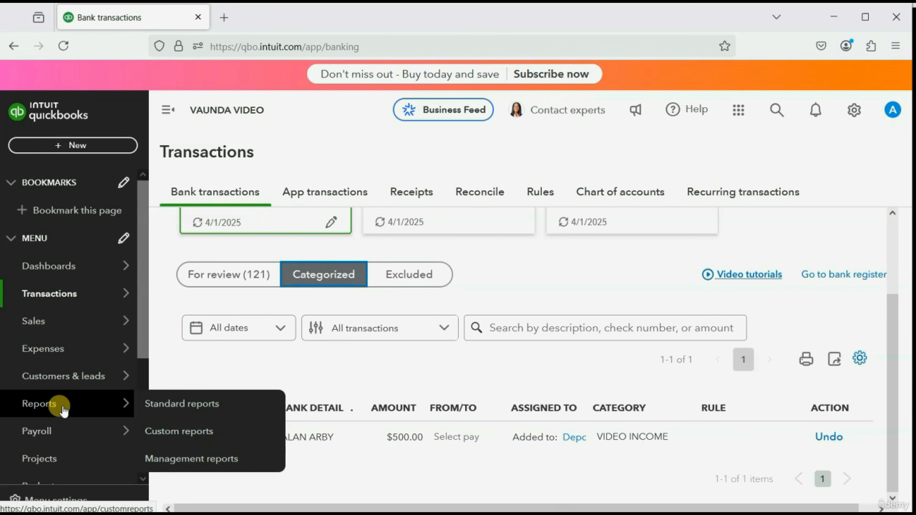
left_click(195, 431)
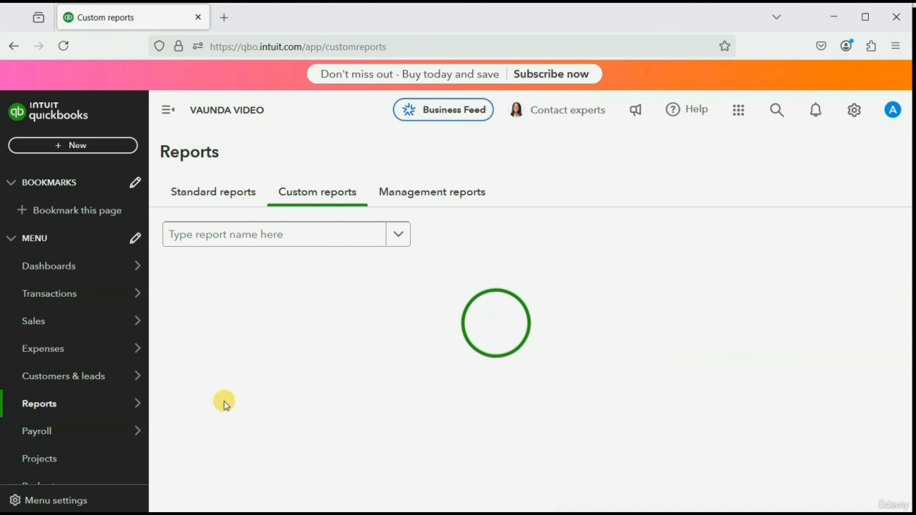
scroll(221, 402, "down", 1)
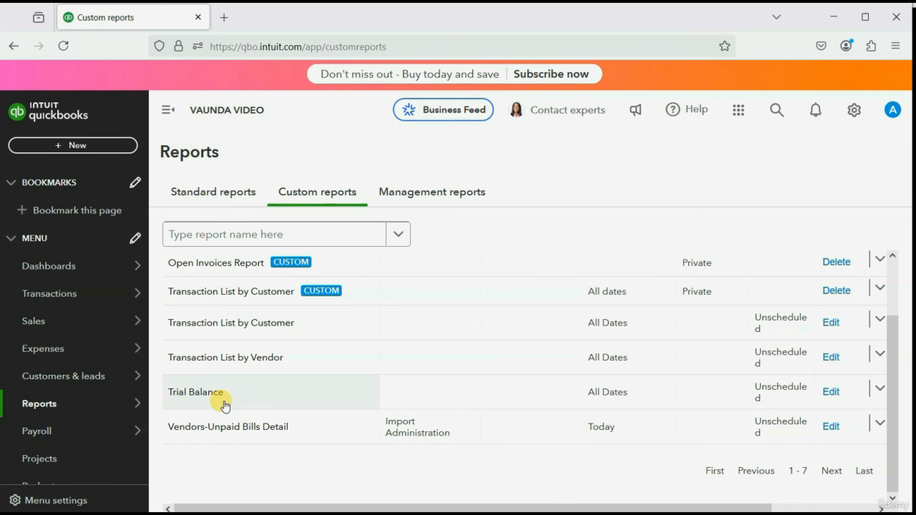
left_click(205, 393)
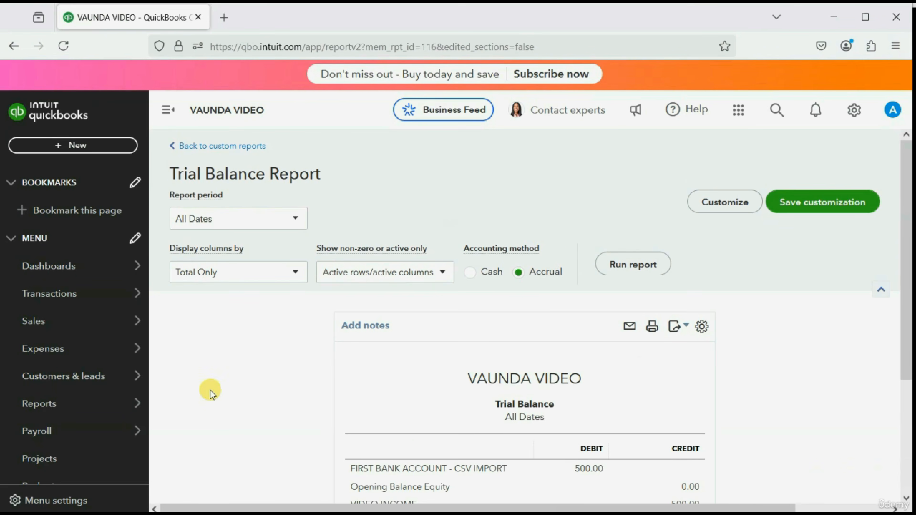
scroll(352, 354, "down", 3)
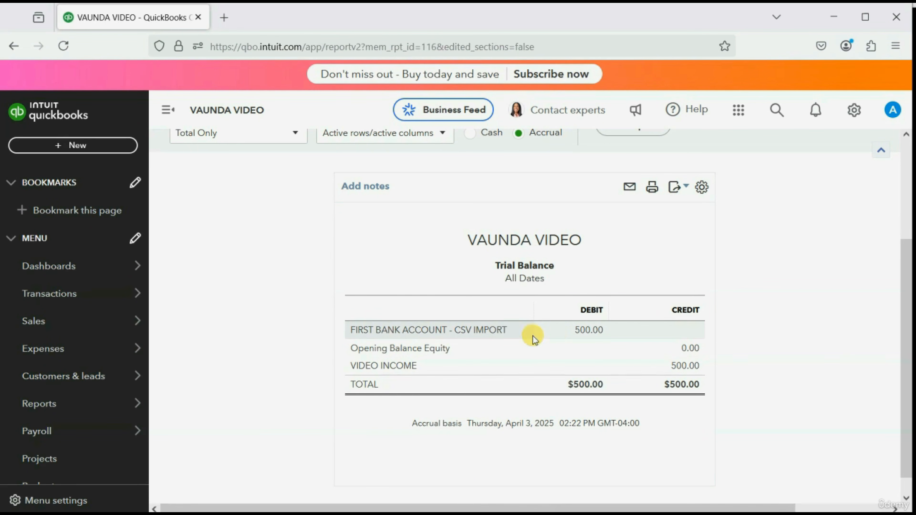
left_click(586, 329)
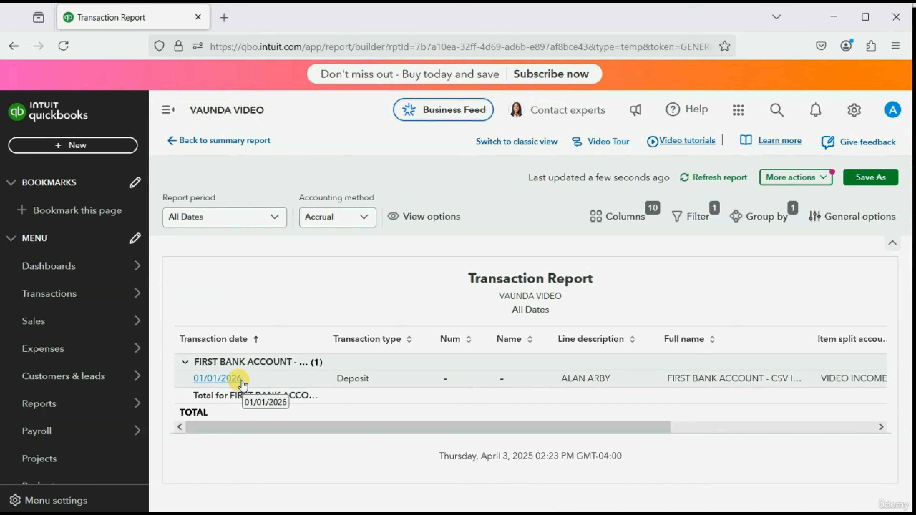
Open the unscheduled Transaction List by Customer report from the custom reports and examine its contents
mouse_move(61, 404)
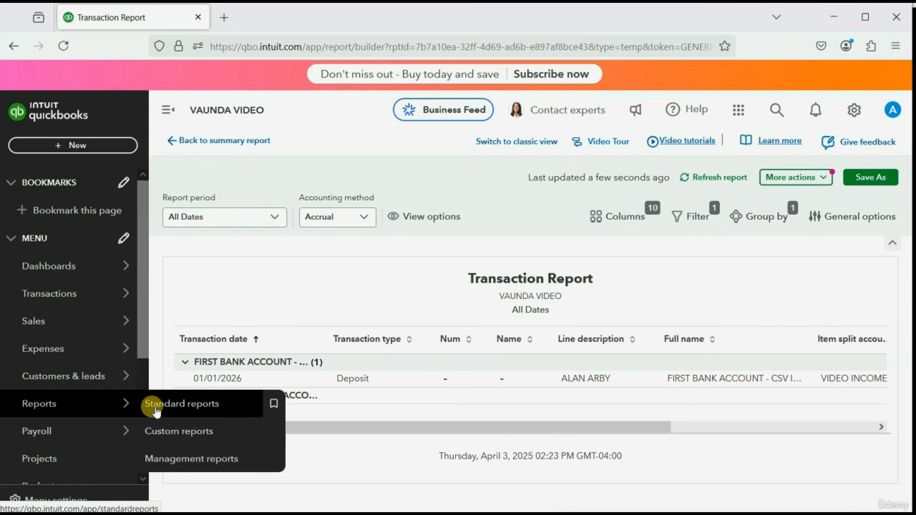
left_click(168, 430)
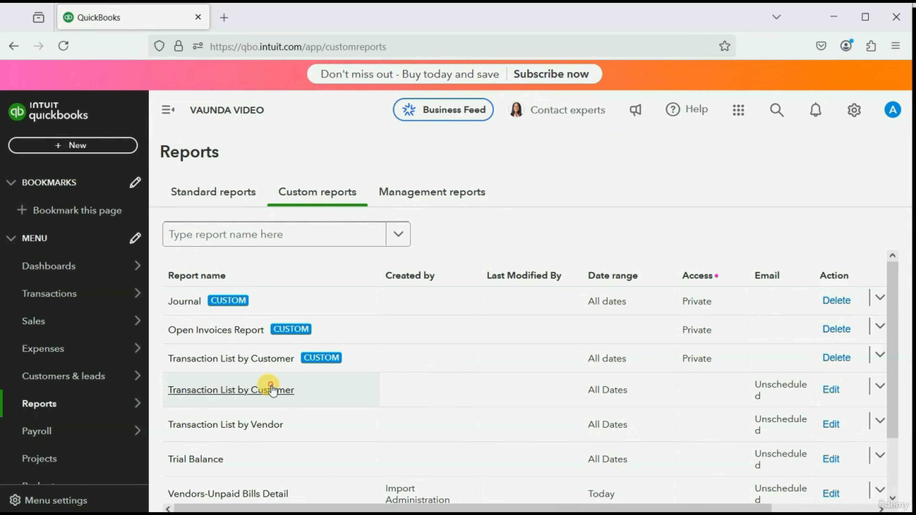
left_click(272, 390)
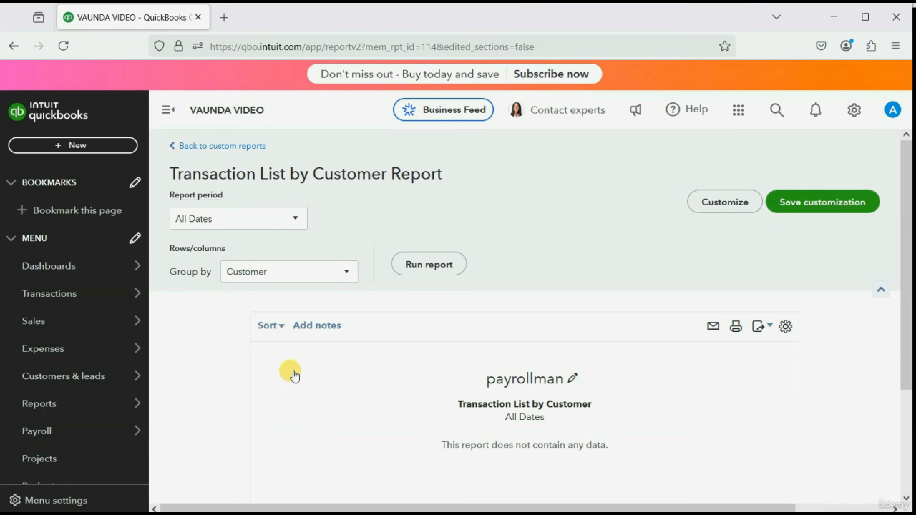
scroll(294, 375, "down", 4)
scroll(292, 370, "up", 4)
scroll(450, 419, "down", 2)
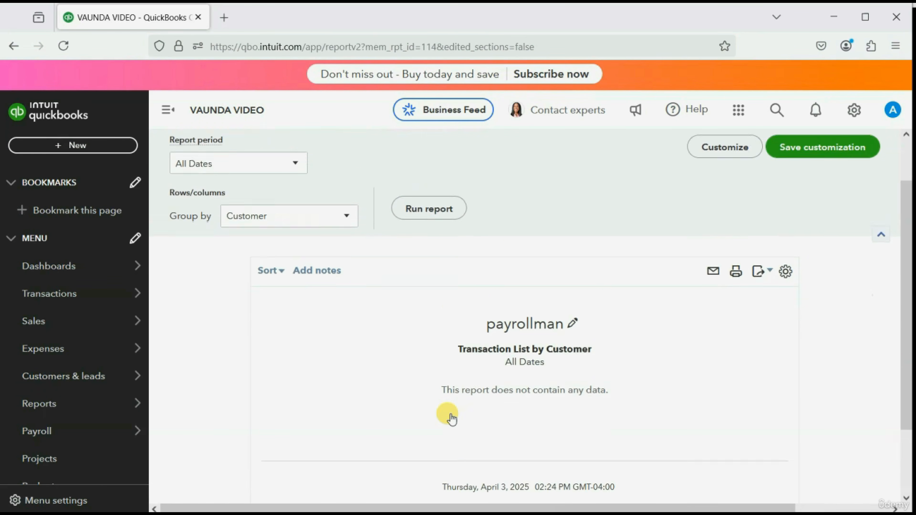
scroll(451, 418, "down", 2)
scroll(483, 323, "up", 4)
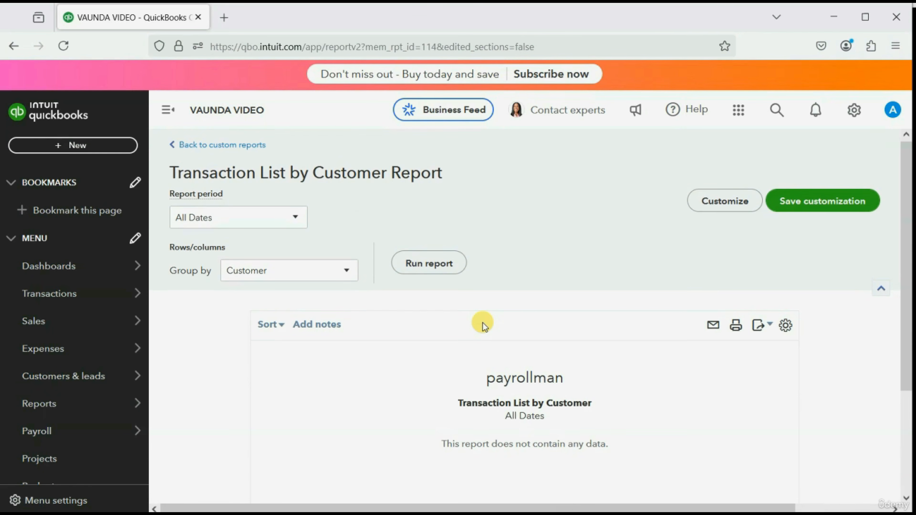
scroll(484, 325, "down", 2)
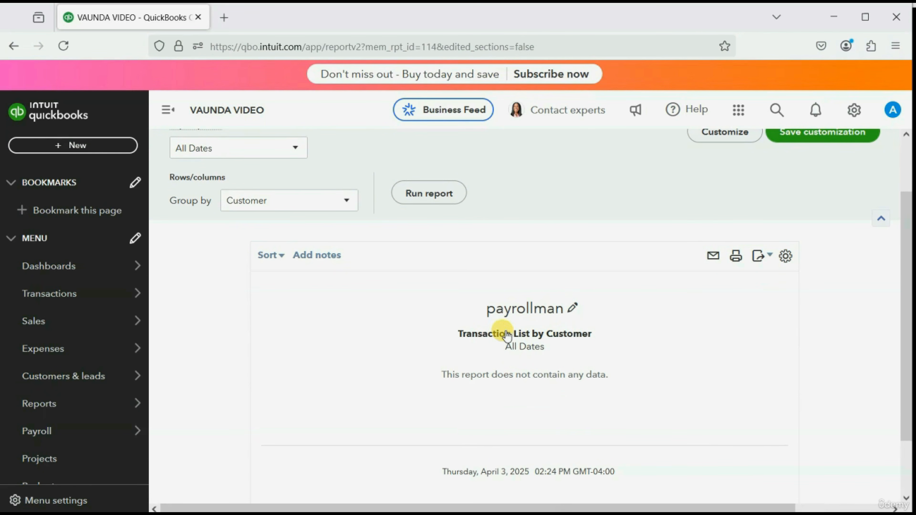
Return to the custom reports and reopen the Trial Balance report to review its account balances
mouse_move(98, 404)
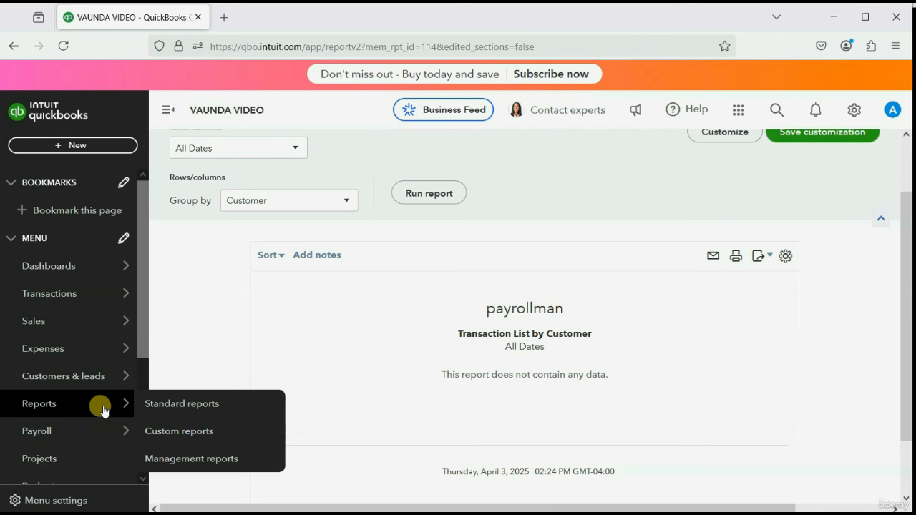
left_click(176, 428)
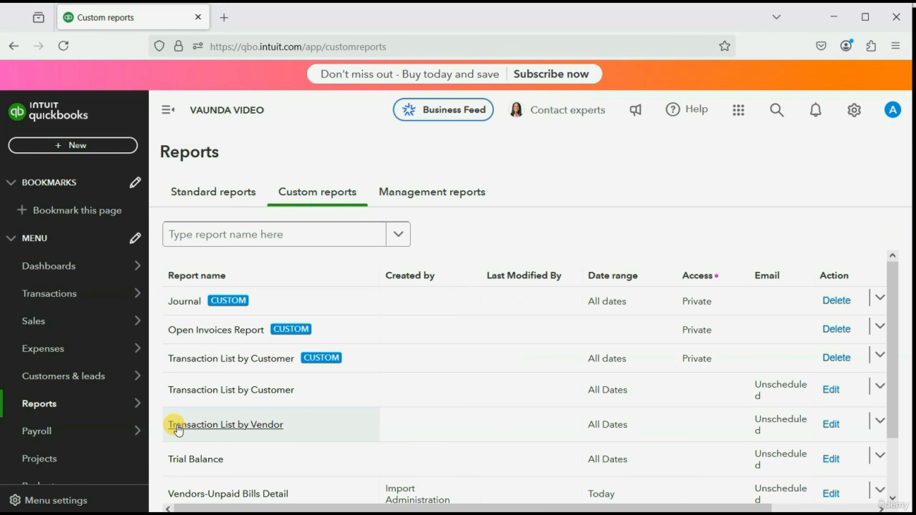
scroll(177, 425, "down", 2)
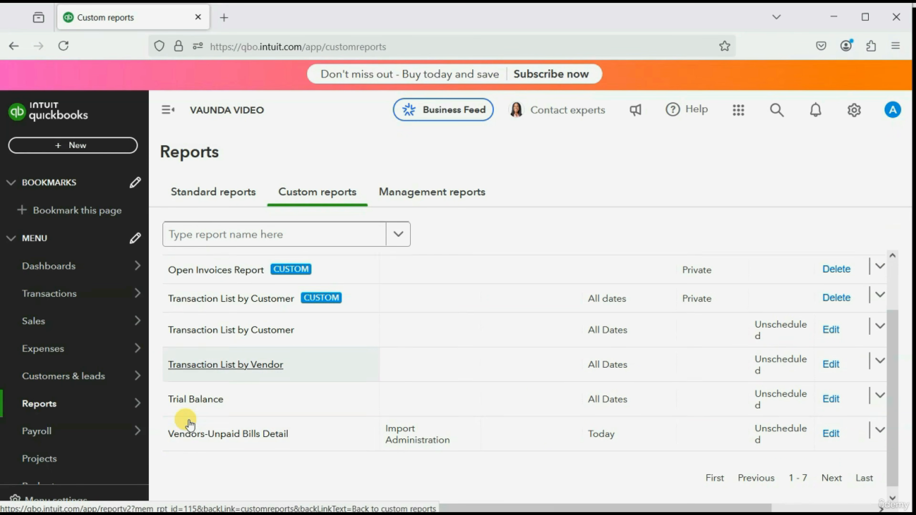
left_click(199, 395)
scroll(198, 393, "down", 3)
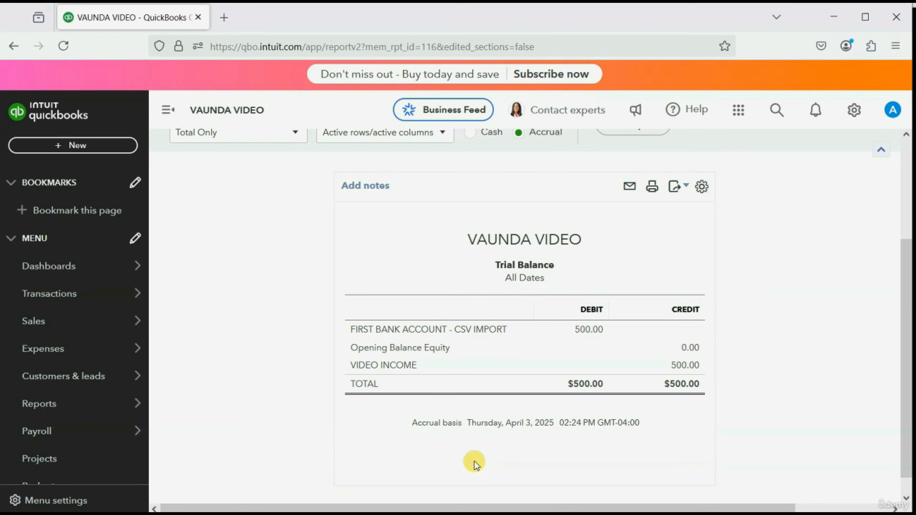
Go back to the bank transactions and display the categorized transactions of the first bank account
mouse_move(65, 292)
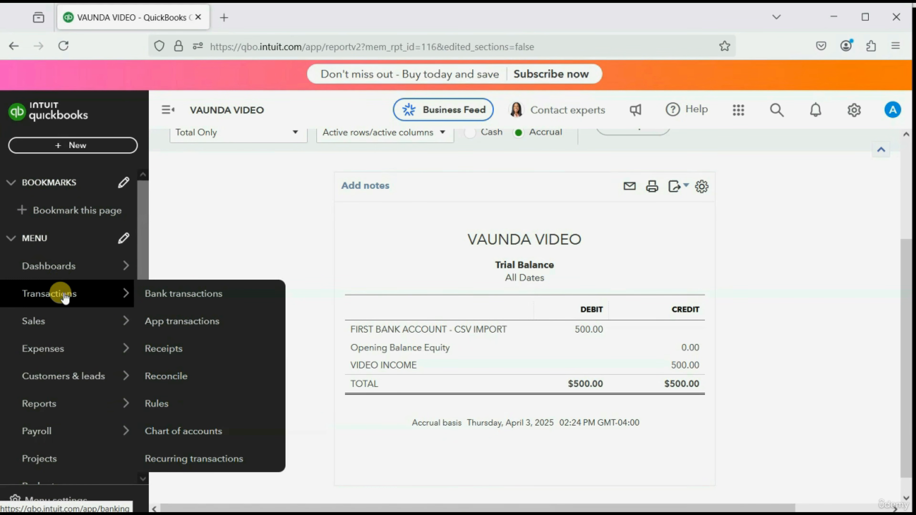
left_click(159, 292)
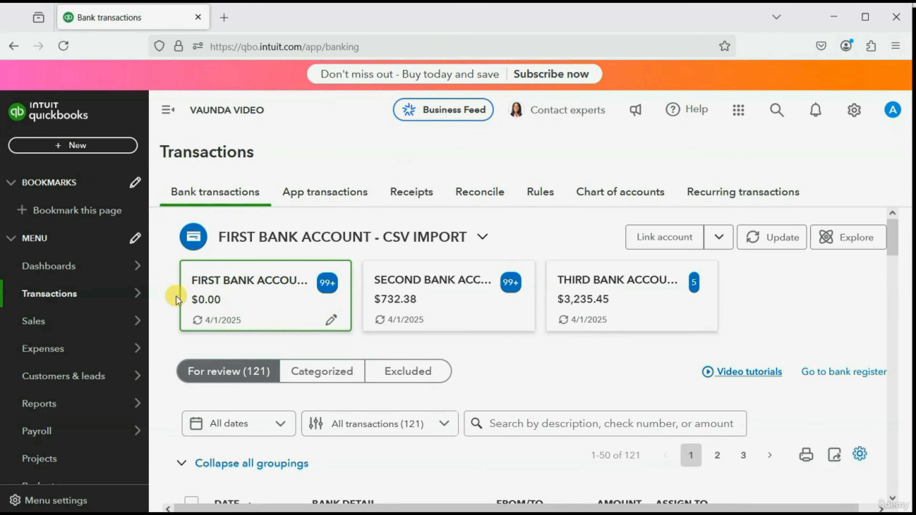
scroll(300, 307, "down", 5)
scroll(303, 316, "up", 1)
scroll(303, 316, "up", 4)
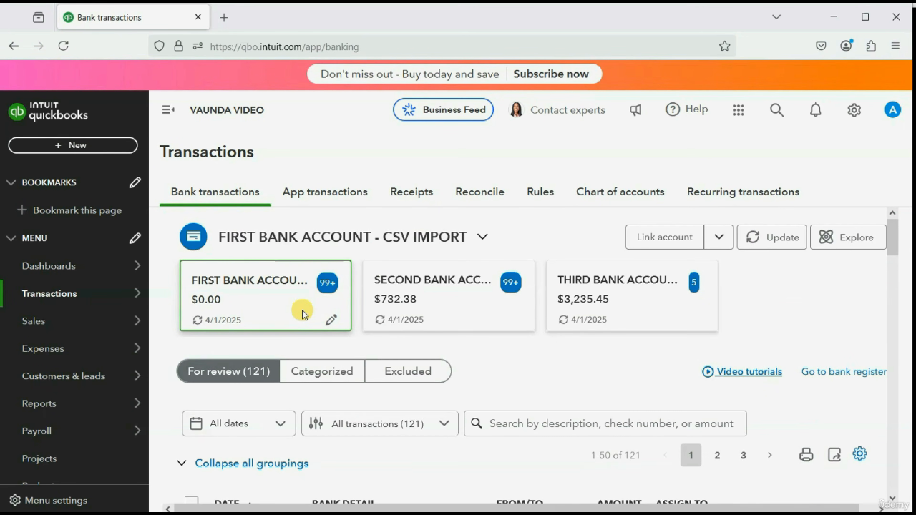
scroll(302, 313, "down", 2)
left_click(306, 307)
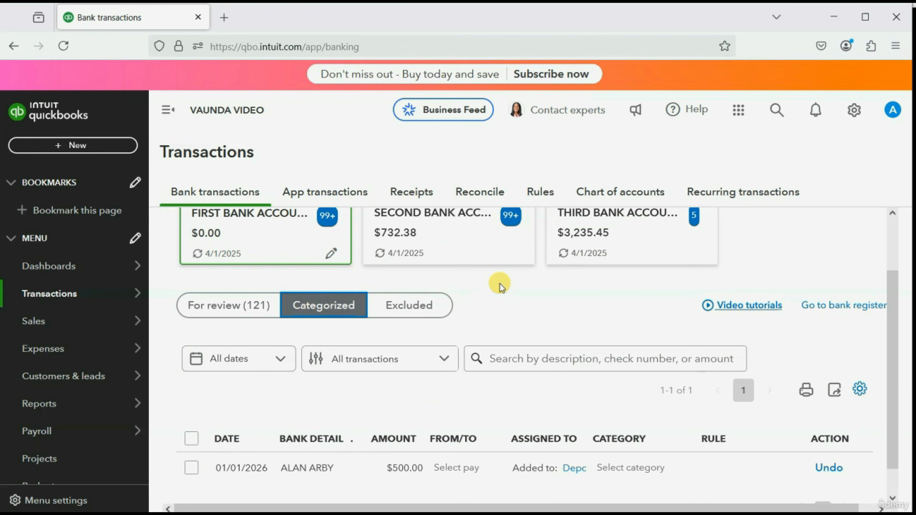
scroll(499, 286, "down", 1)
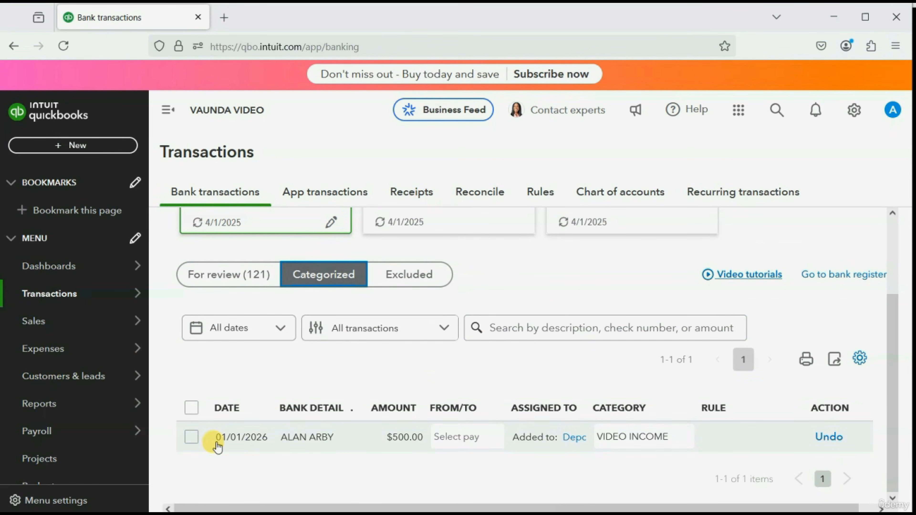
Undo the categorization of the $500.00 deposit dated 01/01/2026 and check the For review total and Categorized list
left_click(195, 440)
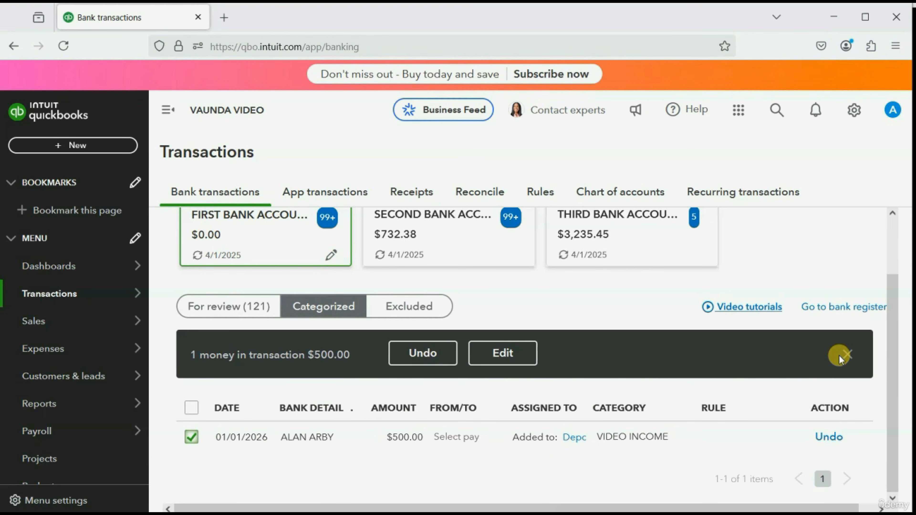
left_click(848, 352)
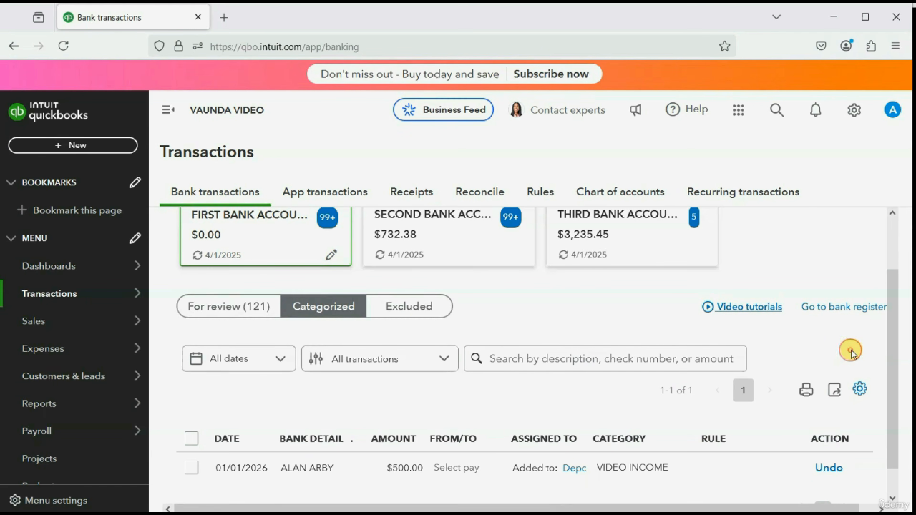
left_click(827, 468)
scroll(690, 405, "up", 2)
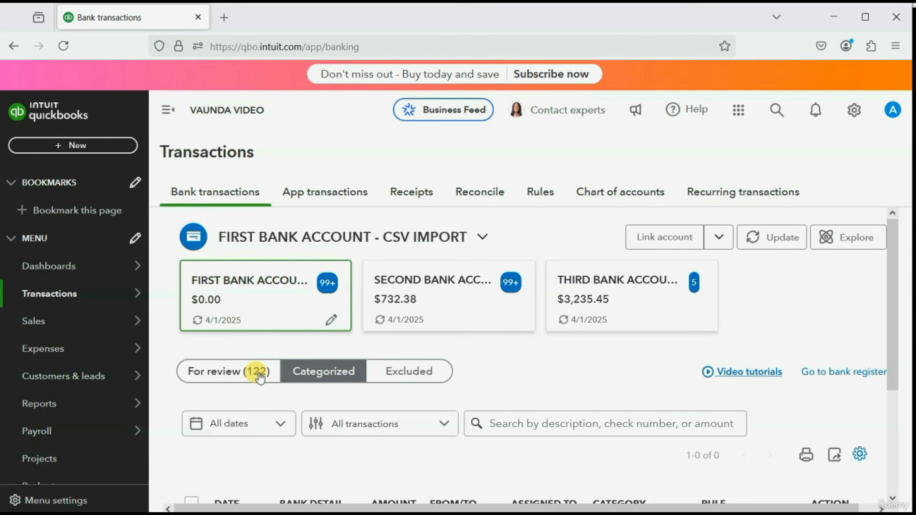
left_click(302, 370)
scroll(301, 365, "down", 4)
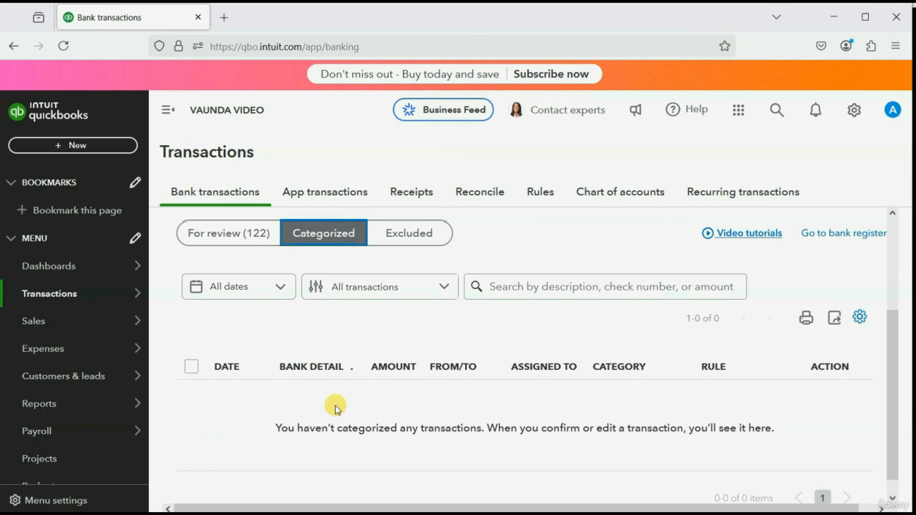
Run the custom Trial Balance report again to check the balances after undoing the deposit
mouse_move(108, 404)
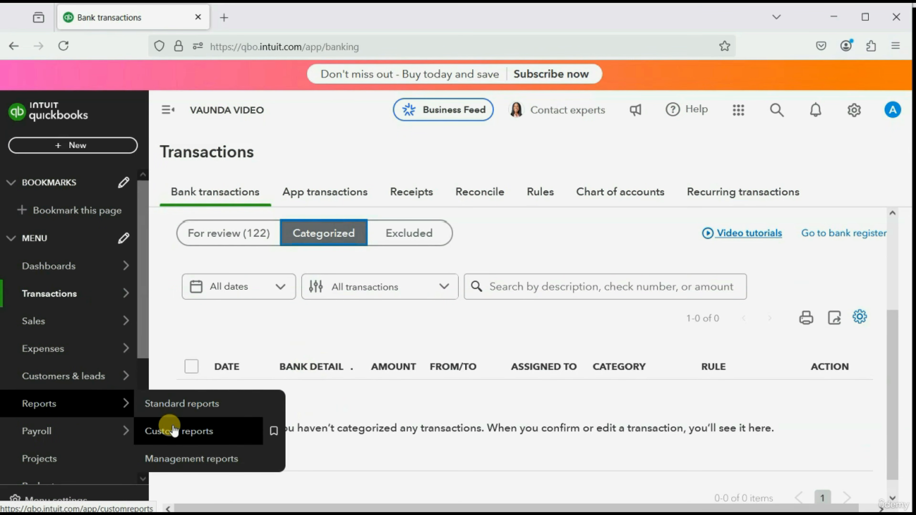
left_click(166, 431)
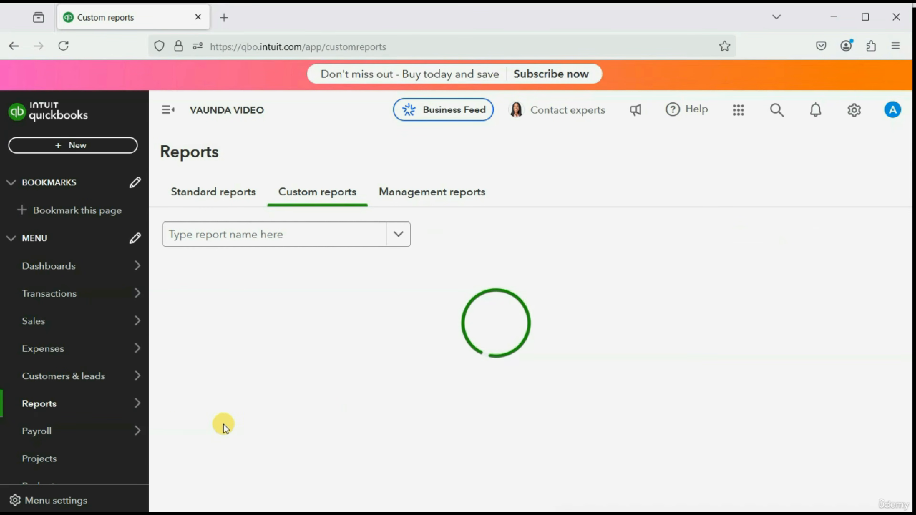
scroll(201, 396, "down", 2)
left_click(201, 395)
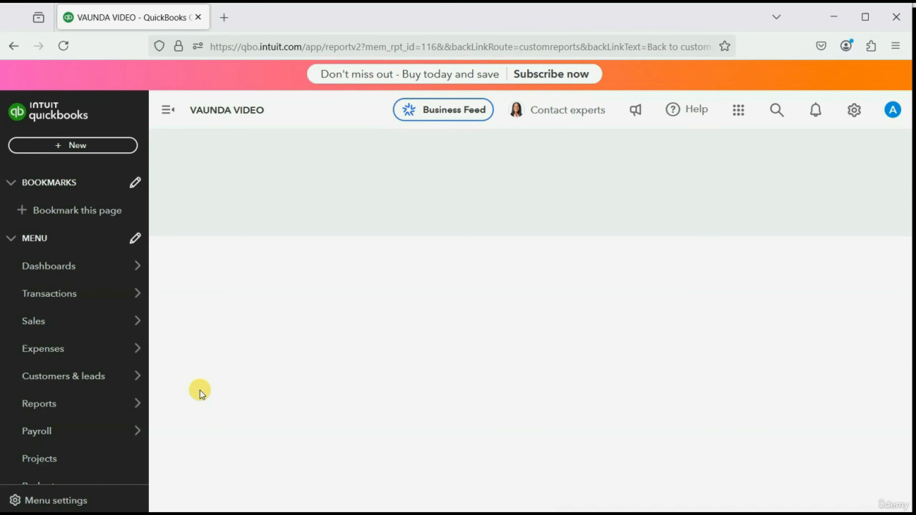
scroll(375, 378, "down", 3)
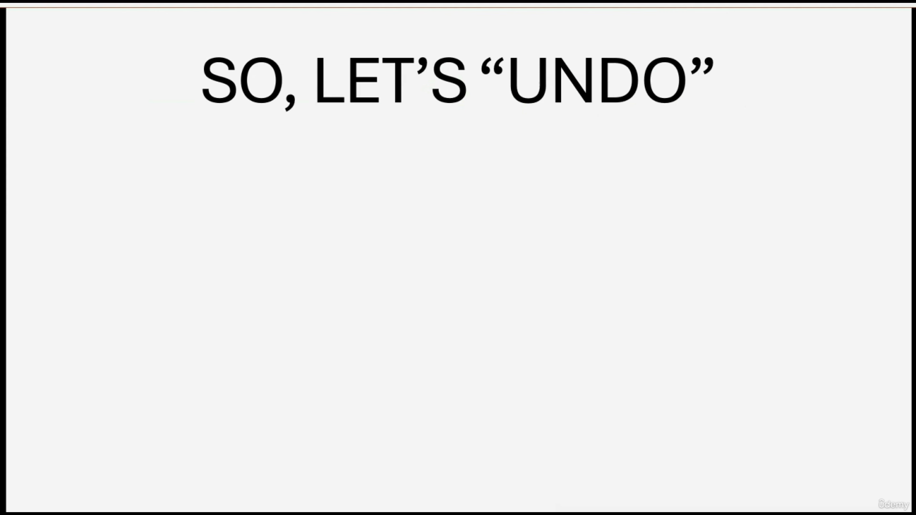
left_click(525, 455)
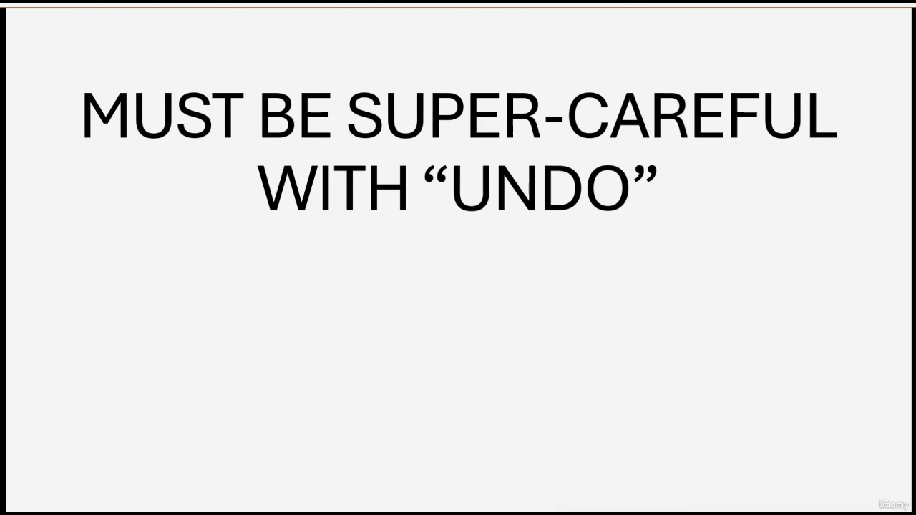
key("Right")
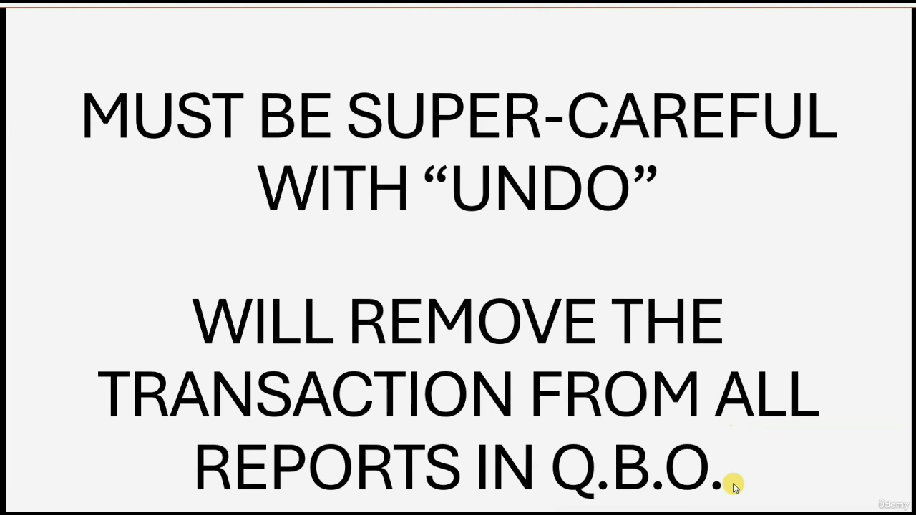
key("Right")
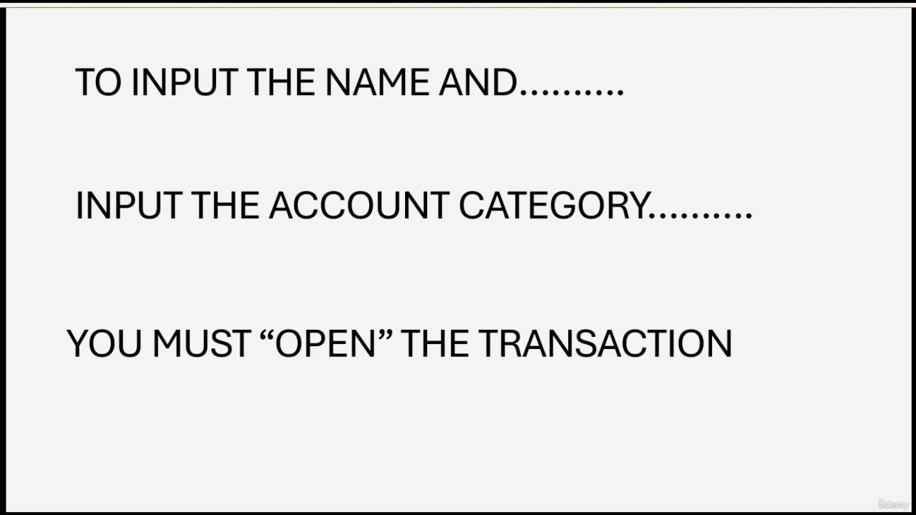
left_click(867, 300)
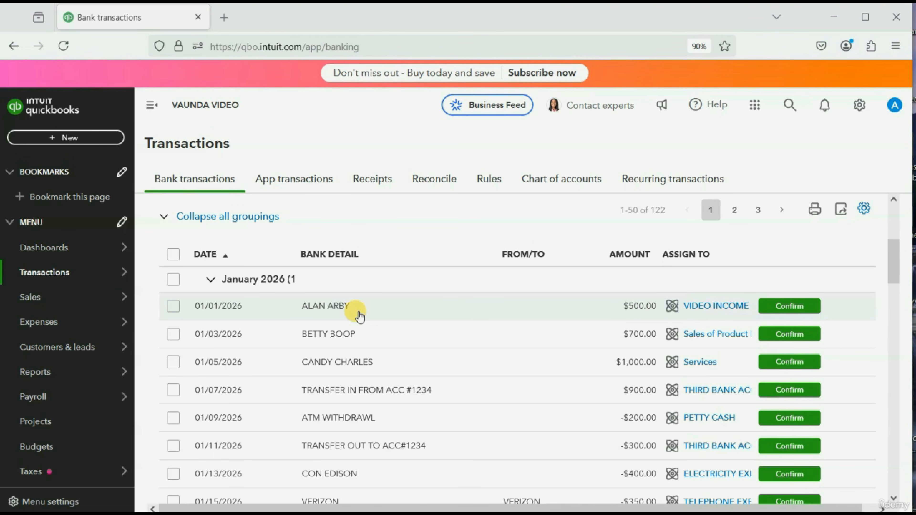
Open the $500.00 deposit dated 01/01/2026 for review and examine its category, product/service and memo fields
left_click(379, 311)
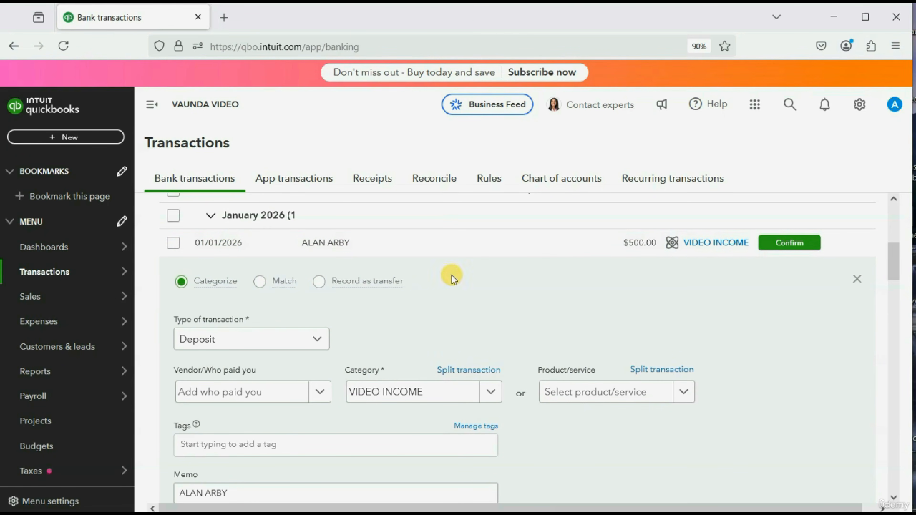
left_click_drag(893, 254, 893, 265)
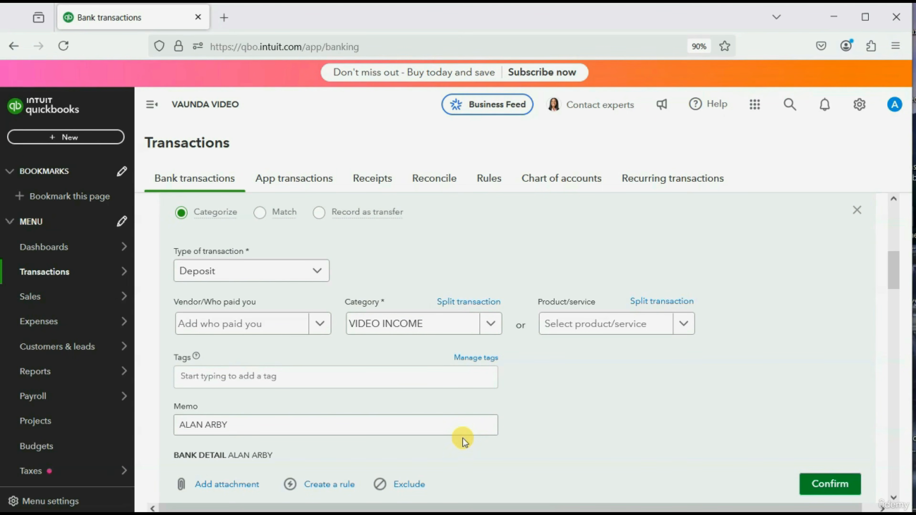
left_click(678, 325)
left_click(677, 324)
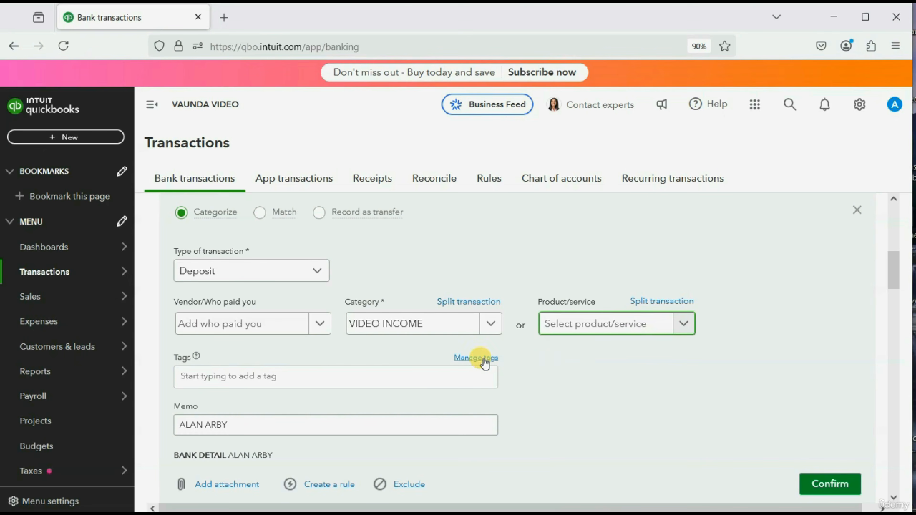
left_click(353, 427)
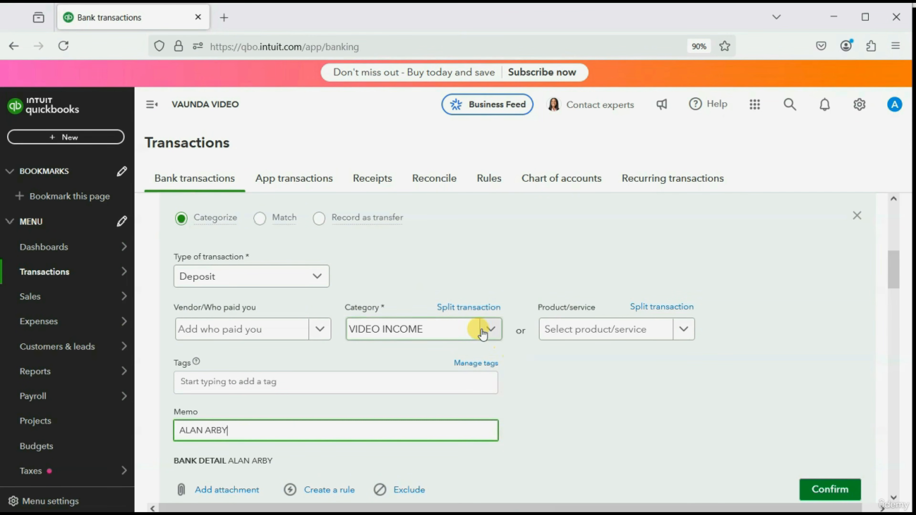
Browse the available account categories for the deposit and choose VIDEO INCOME
left_click(485, 335)
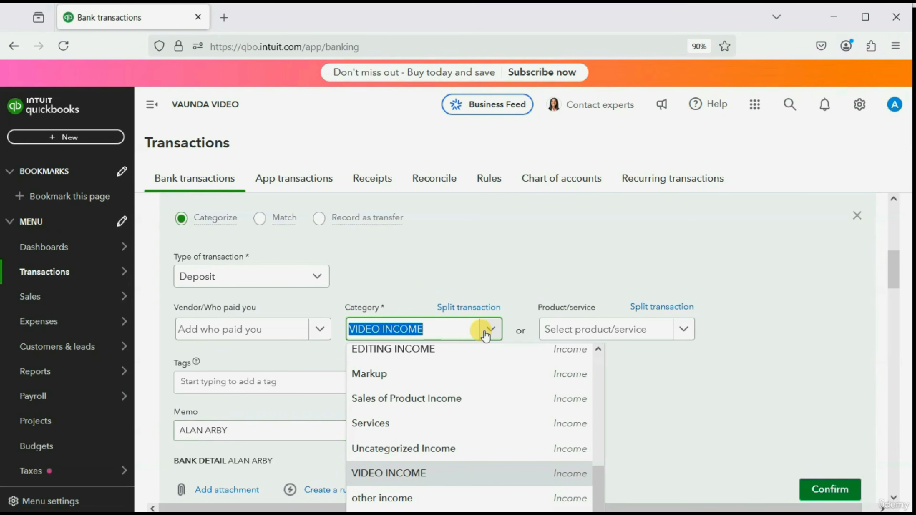
scroll(474, 377, "down", 5)
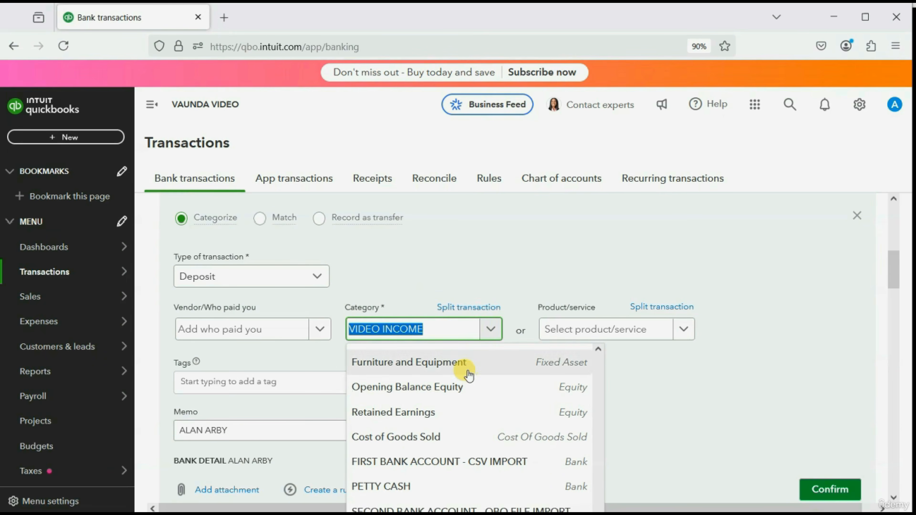
scroll(462, 411, "up", 5)
scroll(460, 415, "up", 3)
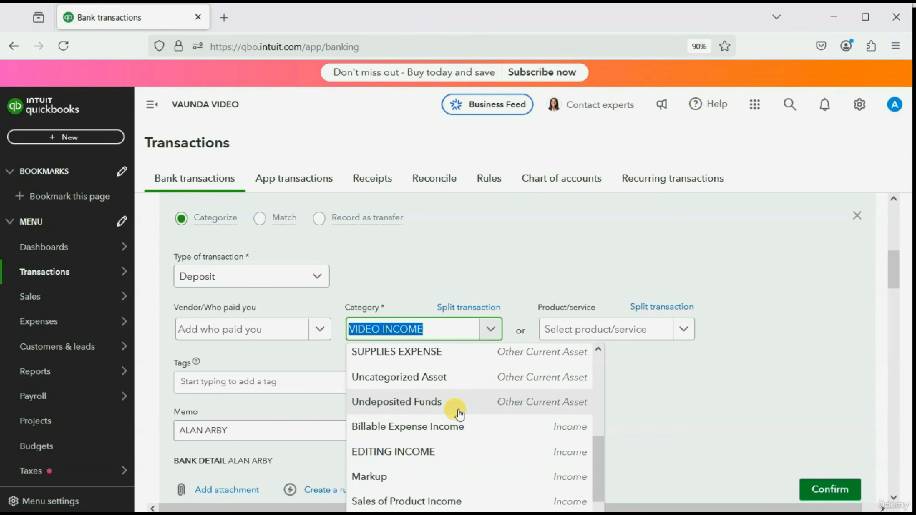
scroll(451, 410, "down", 5)
scroll(449, 408, "down", 2)
scroll(445, 406, "up", 6)
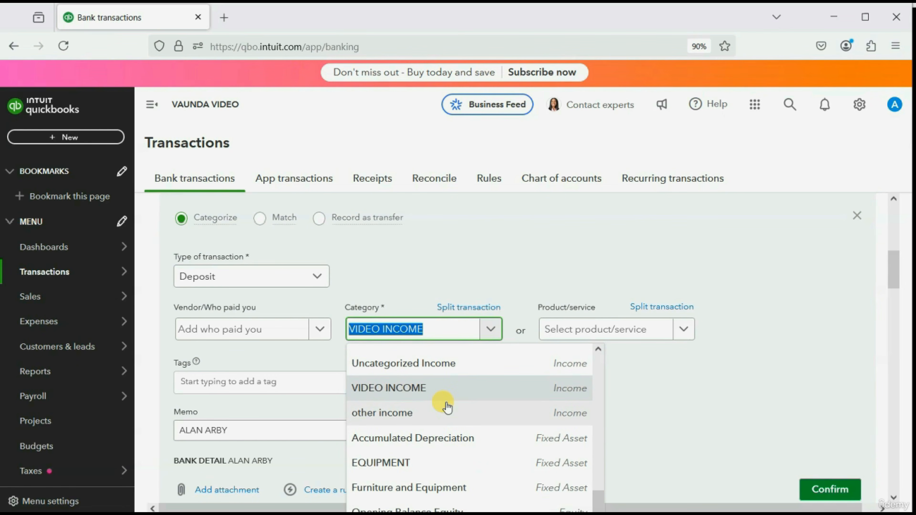
scroll(442, 406, "down", 2)
scroll(440, 403, "down", 3)
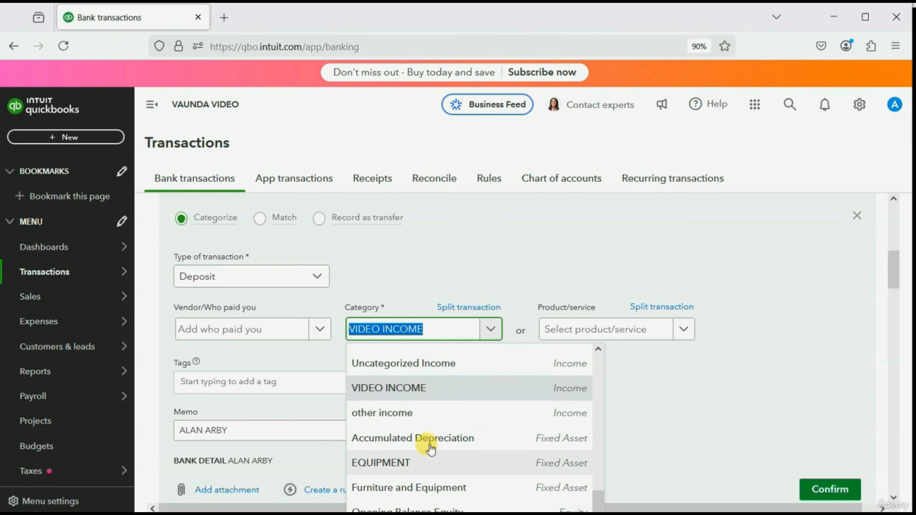
left_click(436, 391)
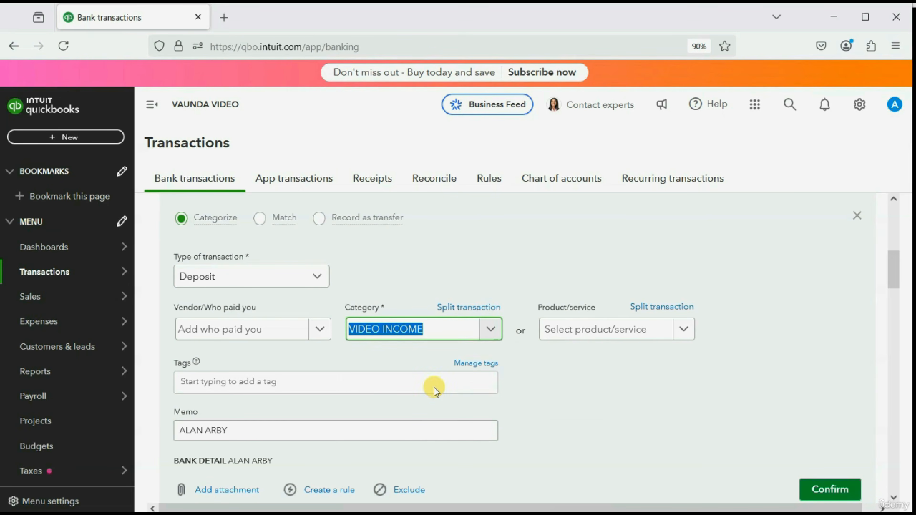
left_click(487, 330)
scroll(462, 407, "up", 2)
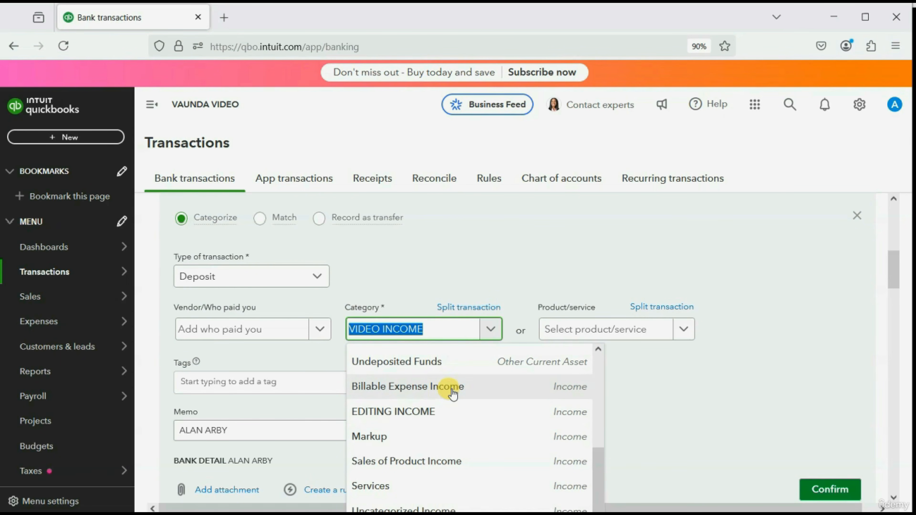
scroll(451, 391, "down", 2)
scroll(451, 414, "down", 2)
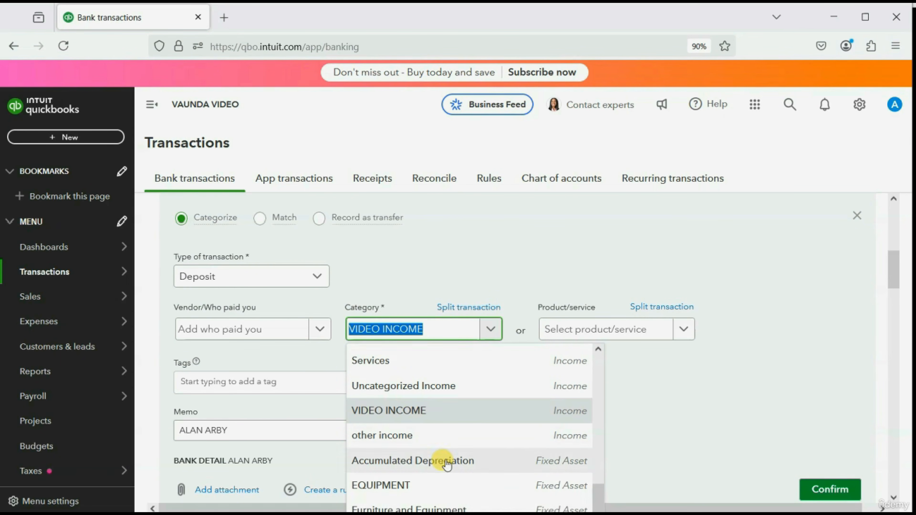
left_click(447, 415)
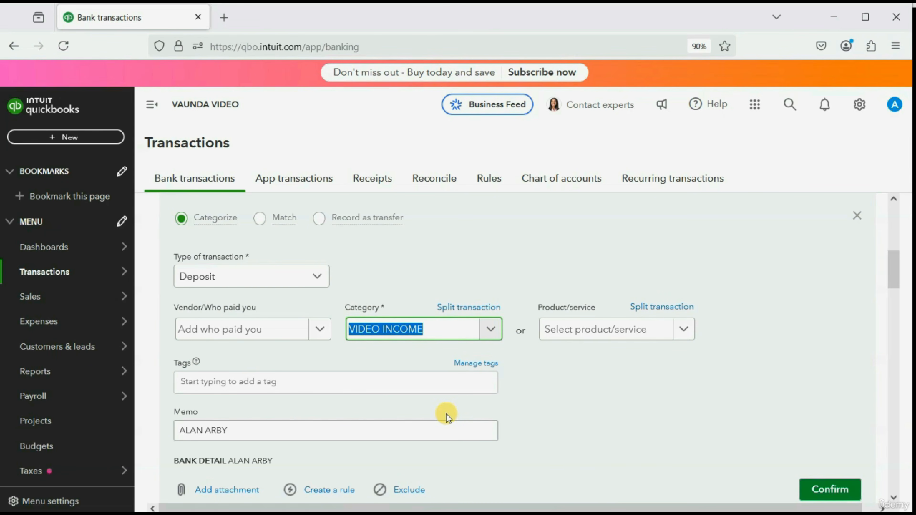
Set who paid the deposit to the customer named in the bank detail and confirm the transaction
left_click(319, 330)
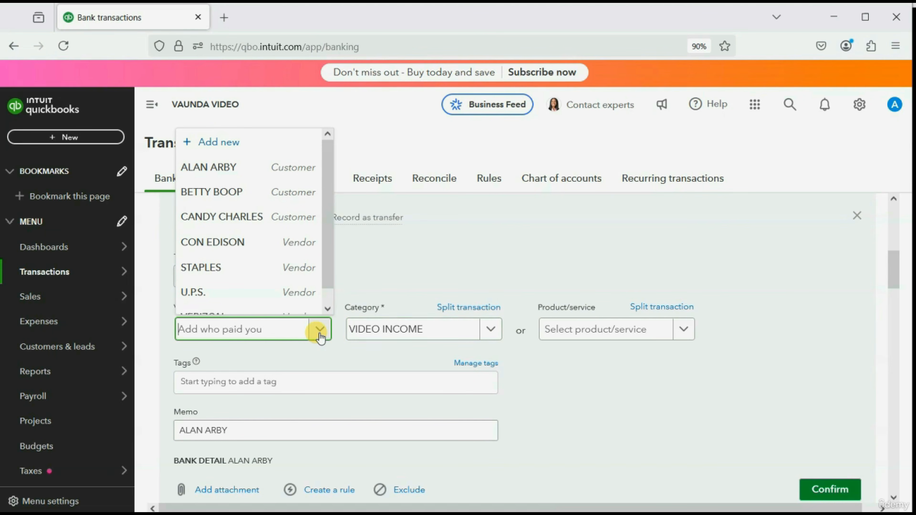
left_click(297, 176)
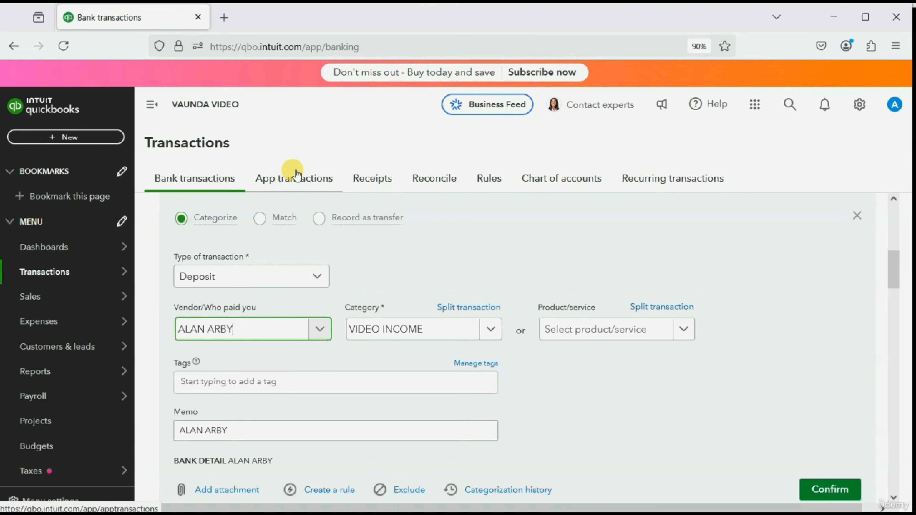
left_click(833, 491)
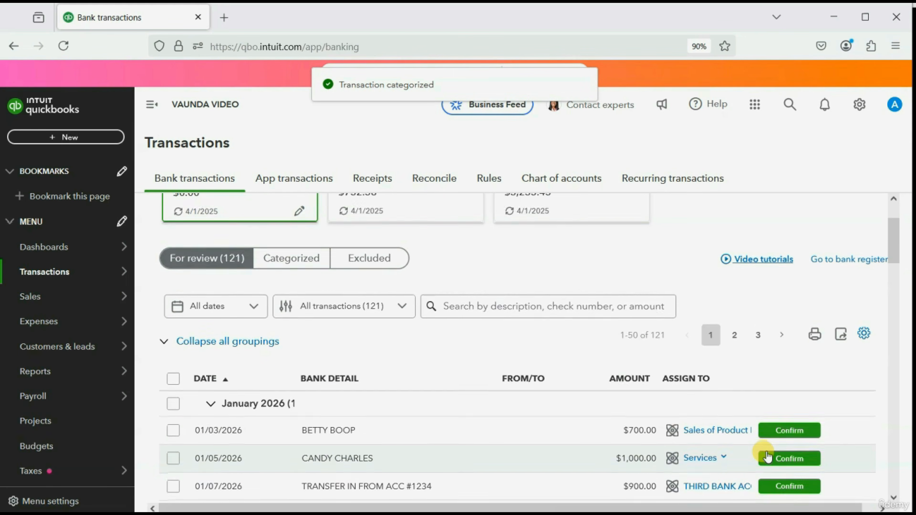
Check the For review list and display the categorized transactions to inspect the confirmed deposit's payer and category
scroll(721, 452, "down", 2)
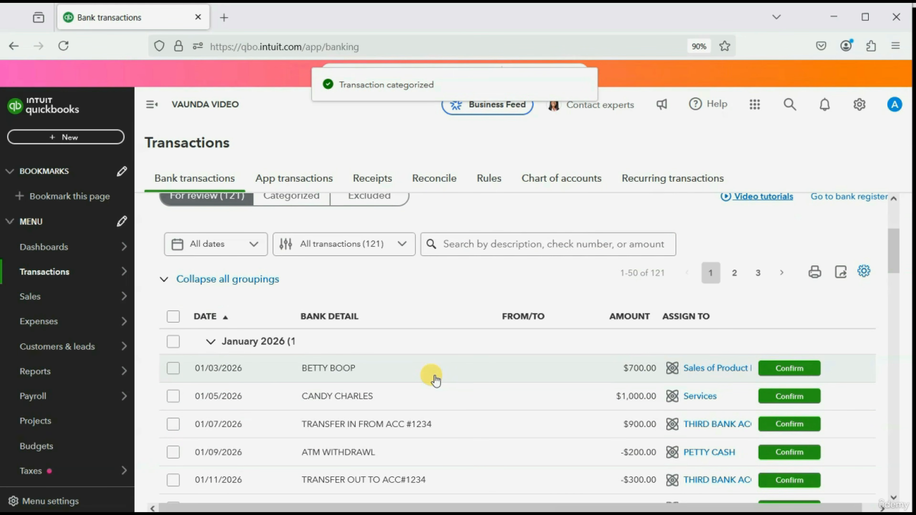
scroll(262, 329, "up", 4)
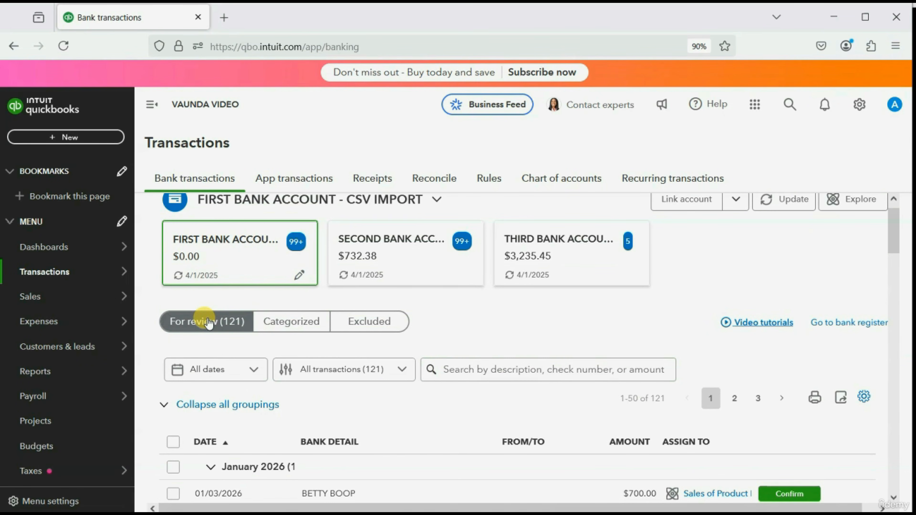
left_click(284, 322)
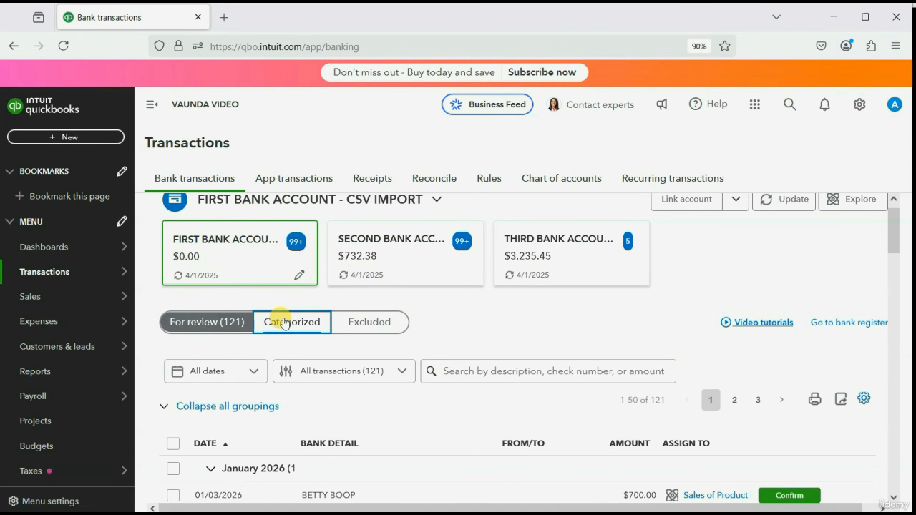
scroll(511, 374, "down", 1)
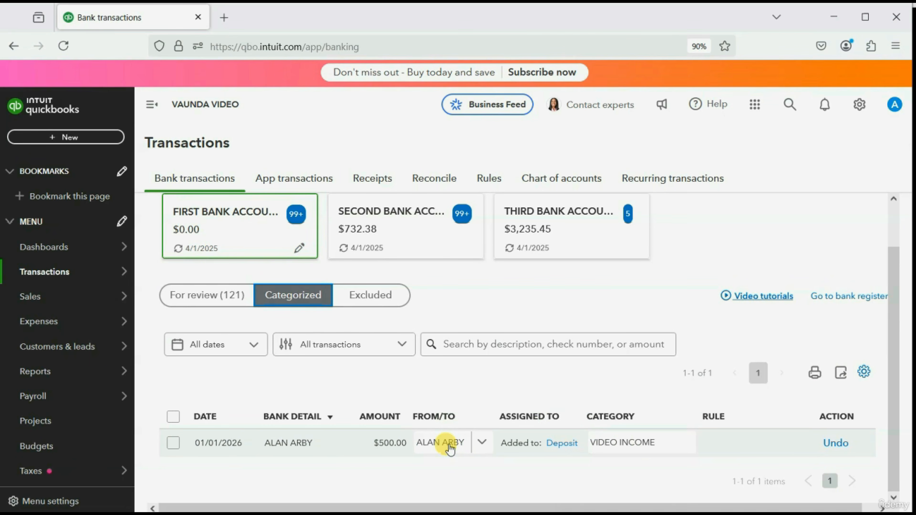
Run the custom Trial Balance report and drill into the debit amount of FIRST BANK ACCOUNT - CSV IMPORT
mouse_move(58, 370)
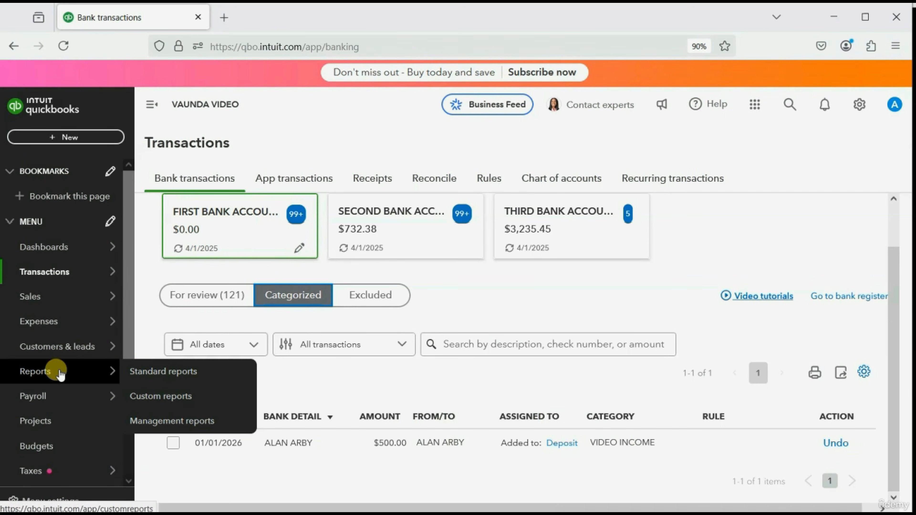
left_click(167, 396)
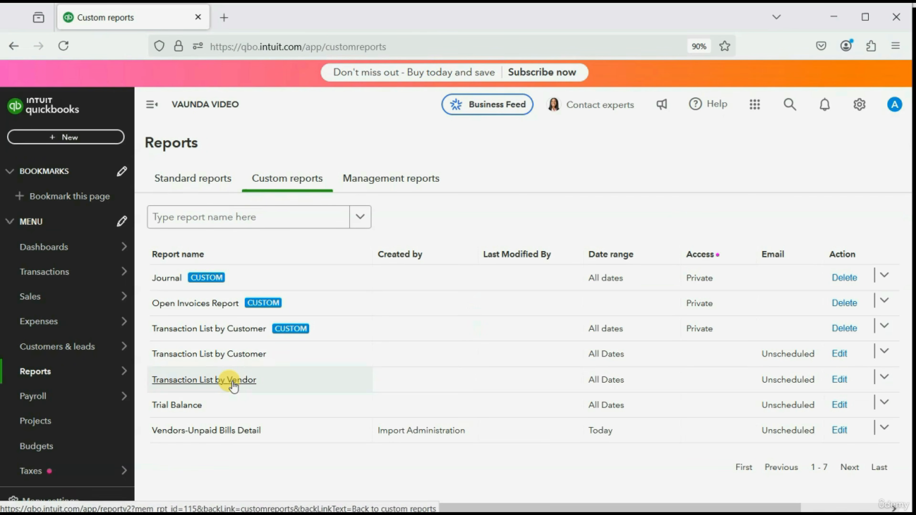
left_click(190, 403)
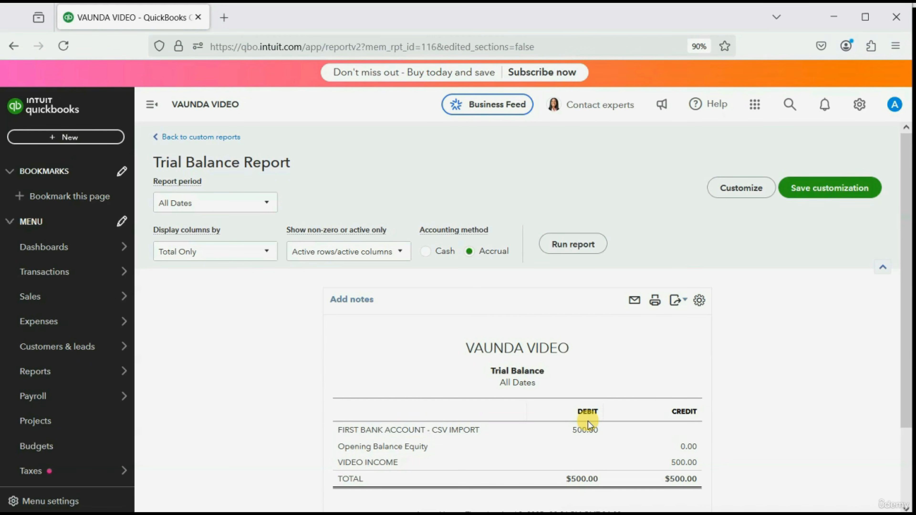
left_click(584, 431)
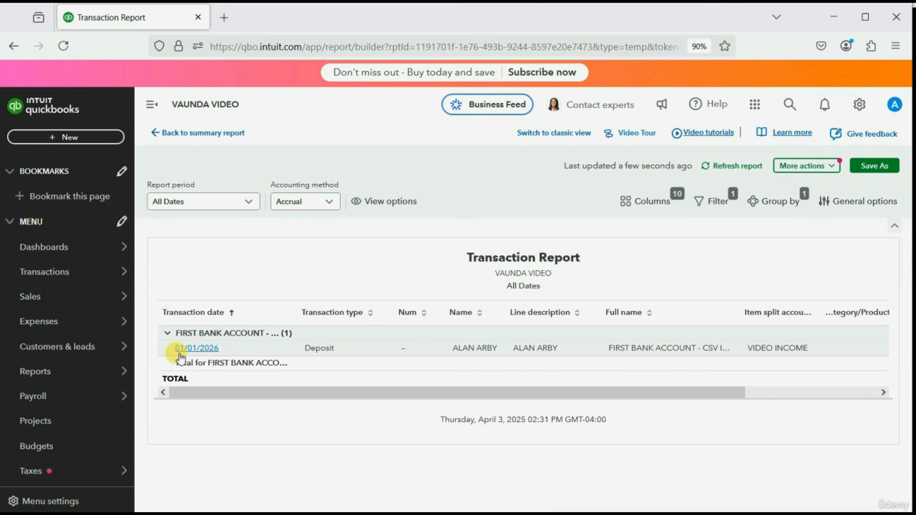
Return to the custom reports and open the Transaction List by Customer report marked CUSTOM
mouse_move(72, 374)
left_click(165, 395)
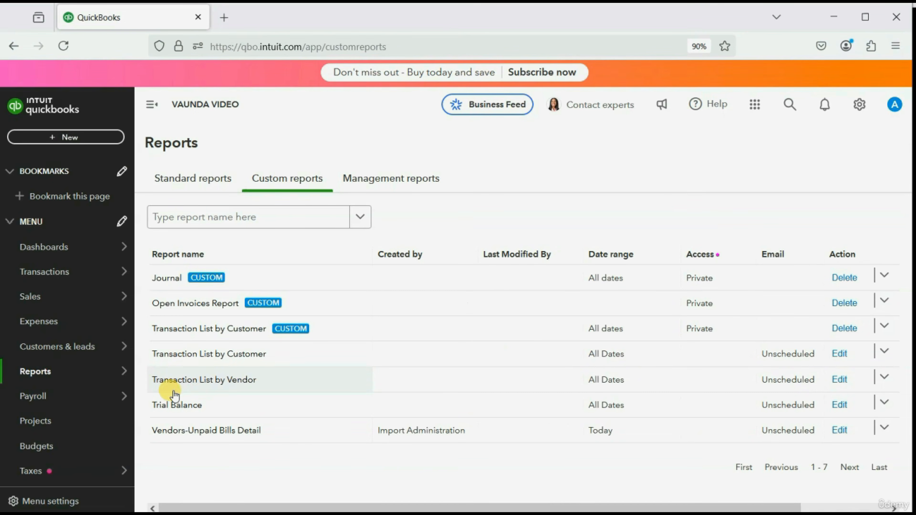
left_click(206, 329)
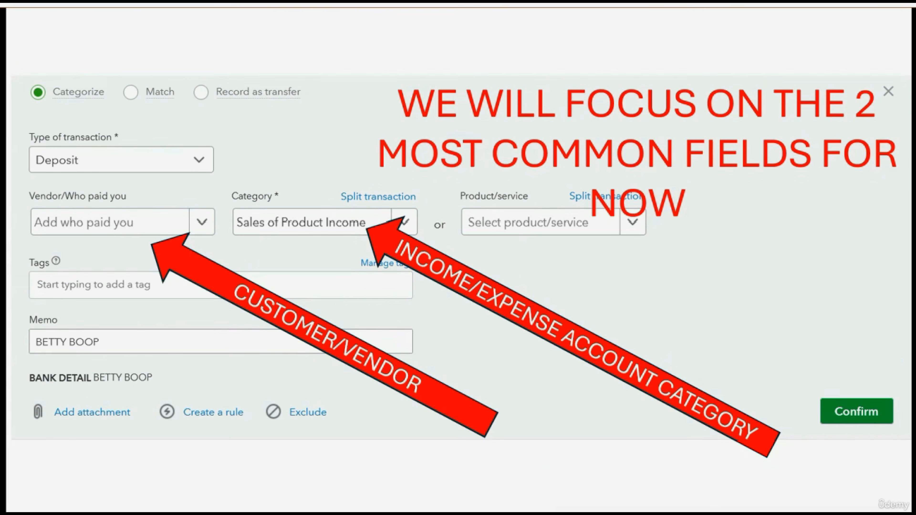
left_click(594, 454)
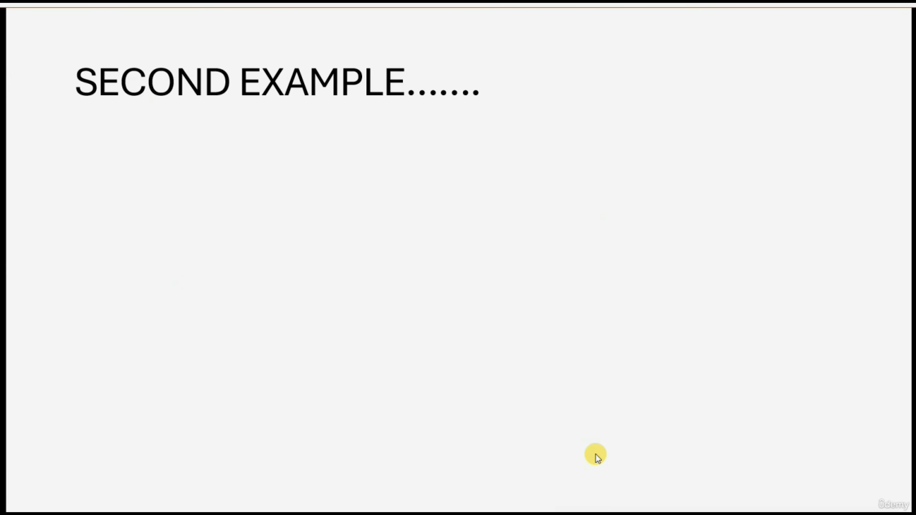
left_click(595, 454)
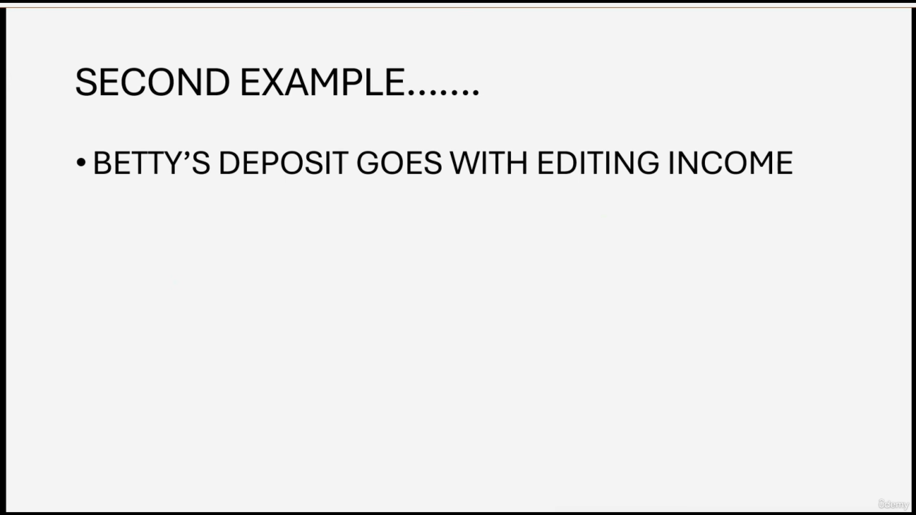
left_click(593, 450)
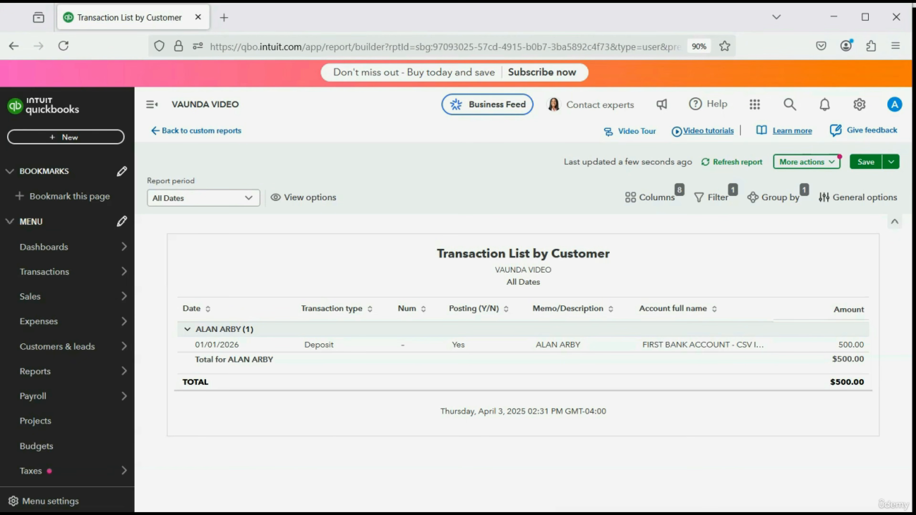
Open the 01/03/2026 deposit of $700.00 in the bank transactions and set who paid to the customer named in its bank detail
mouse_move(52, 358)
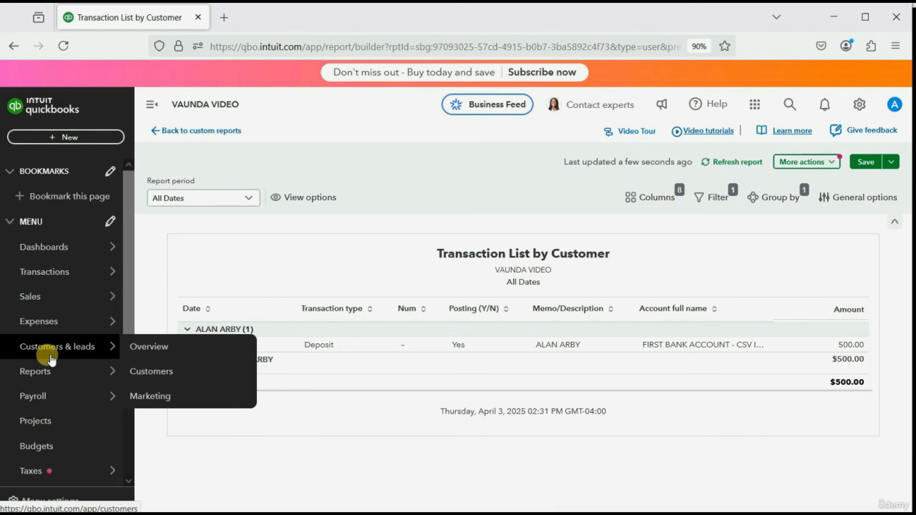
mouse_move(69, 279)
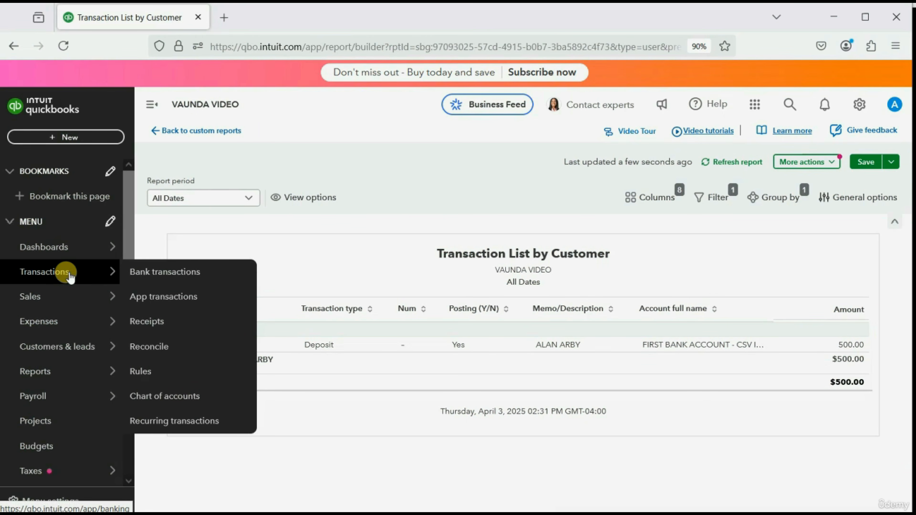
left_click(152, 273)
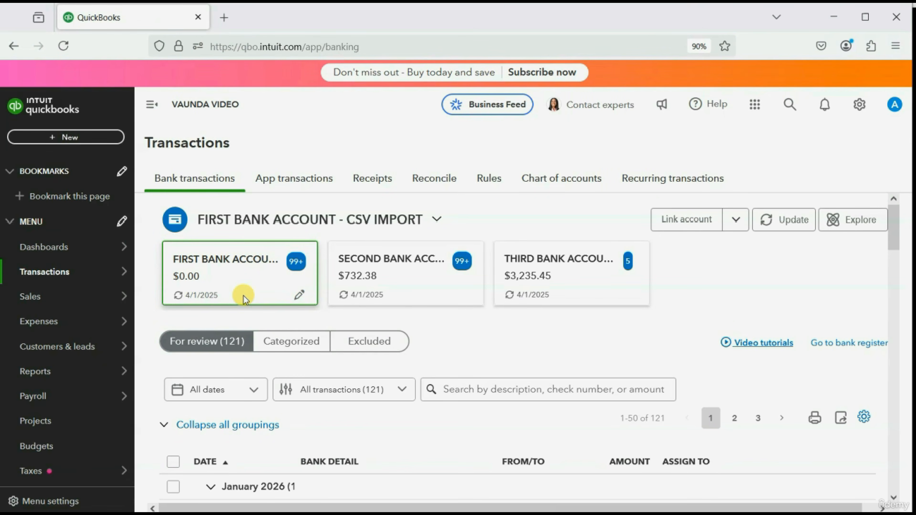
scroll(241, 297, "down", 3)
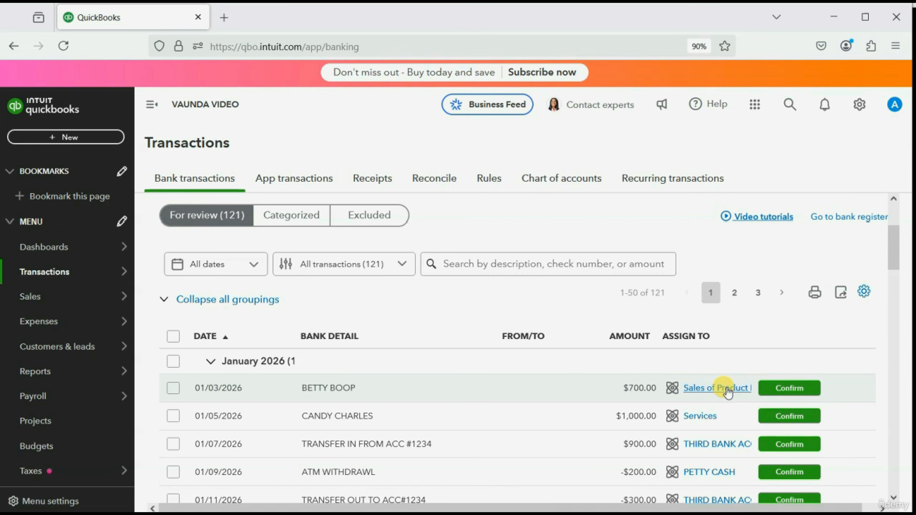
scroll(728, 392, "down", 2)
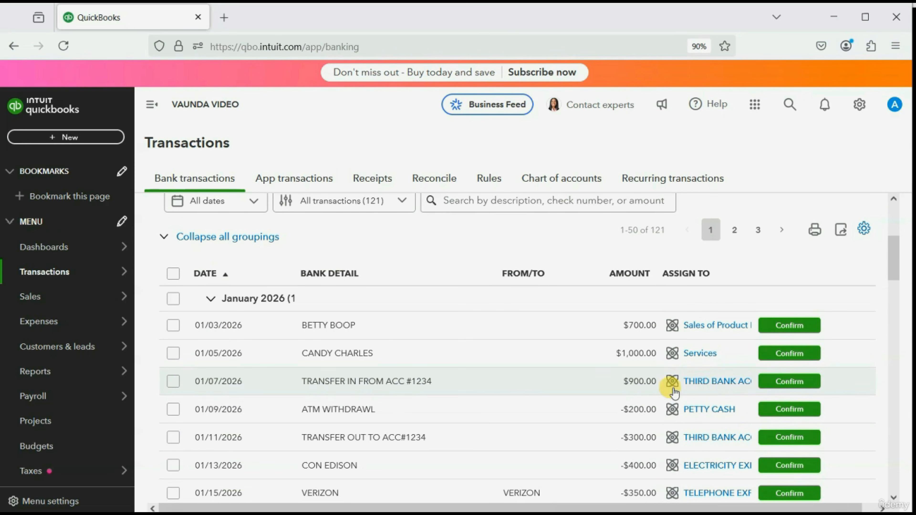
left_click(402, 334)
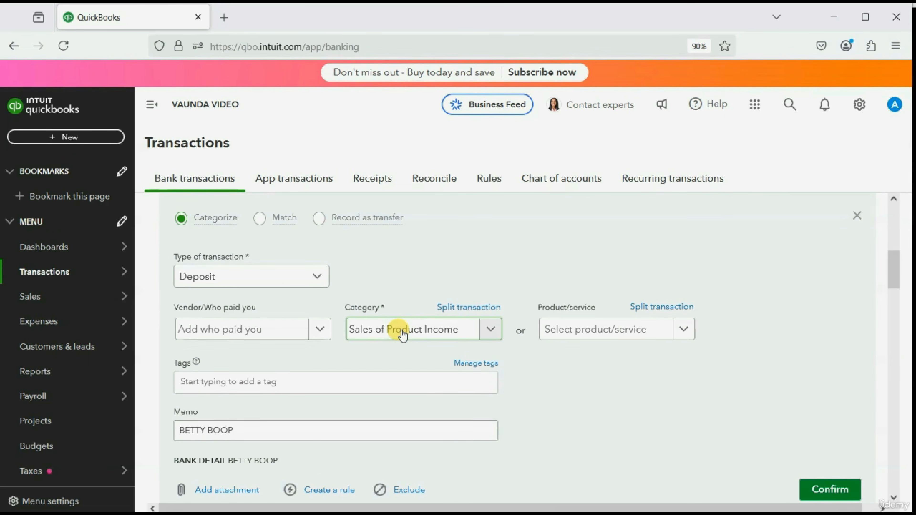
left_click(315, 334)
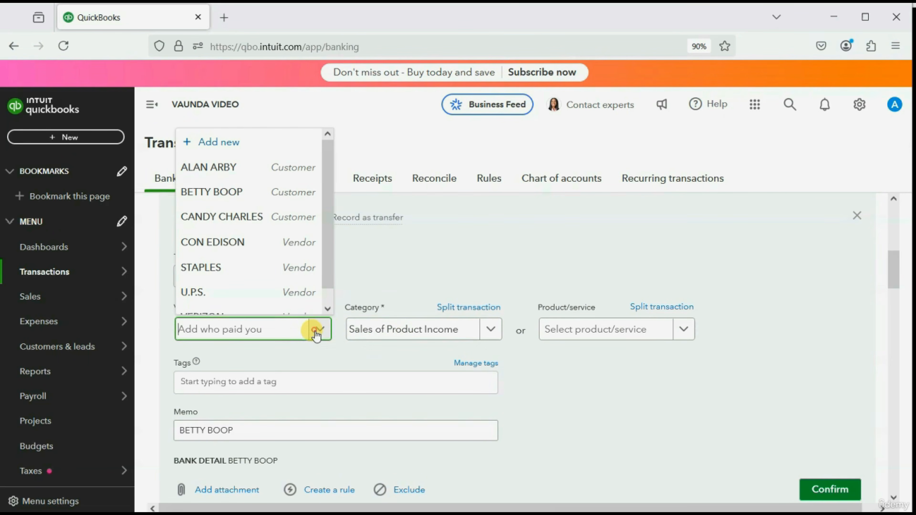
left_click(242, 194)
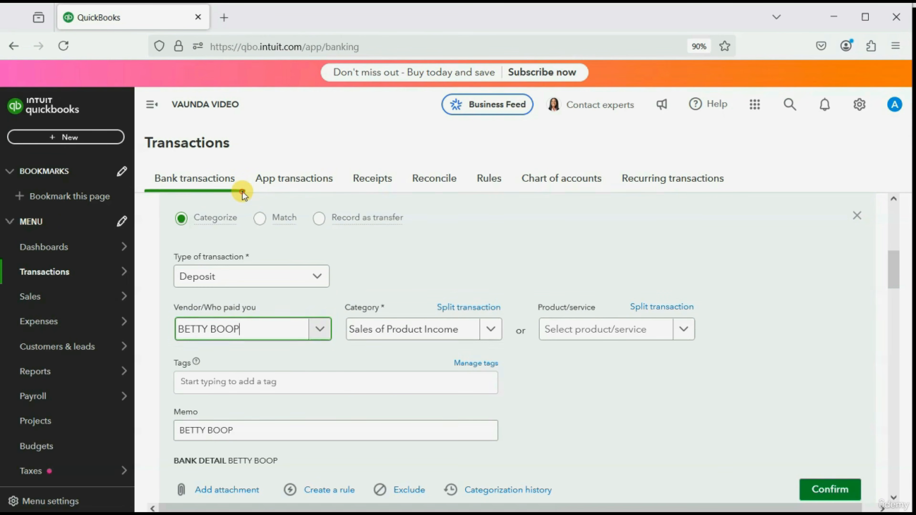
Set the $700.00 deposit's category to EDITING INCOME and confirm the transaction
left_click(488, 329)
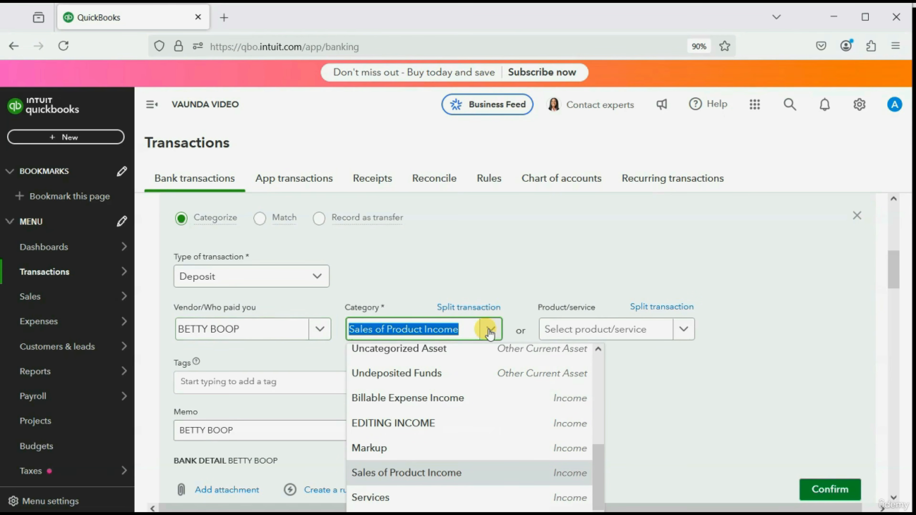
left_click(451, 417)
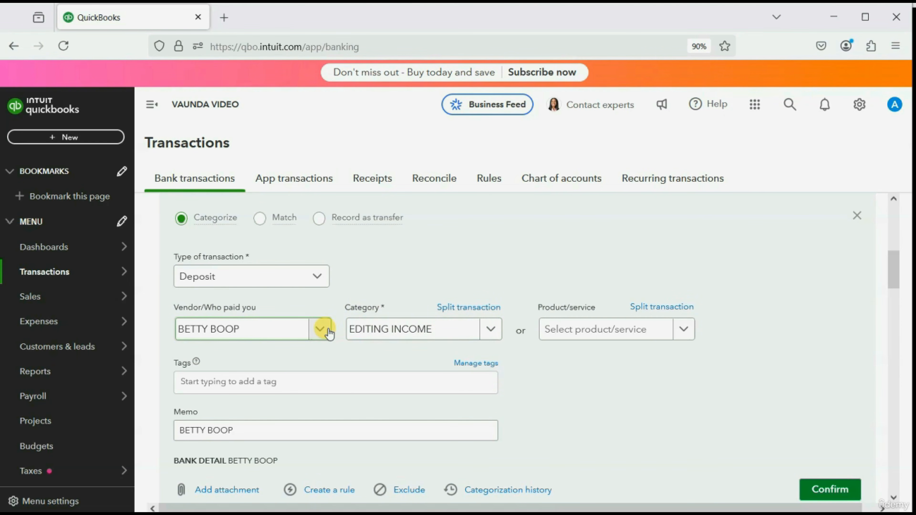
left_click(385, 330)
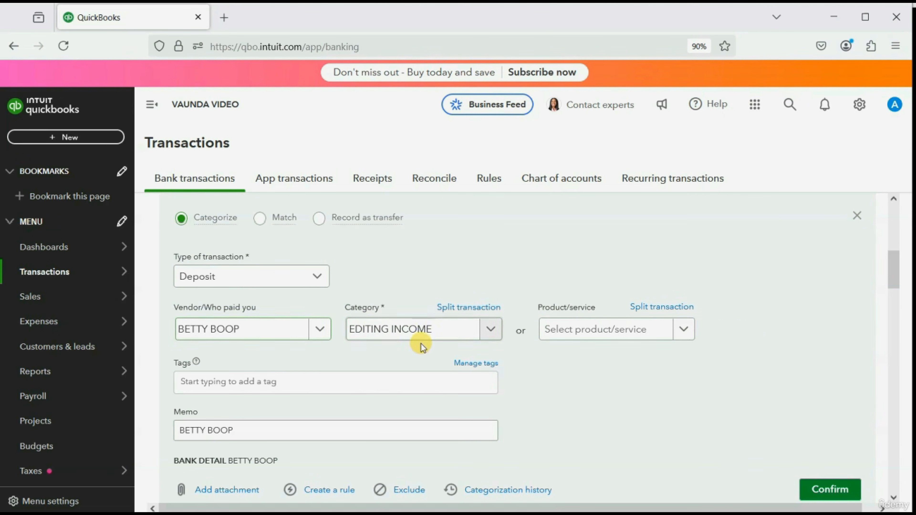
left_click(818, 487)
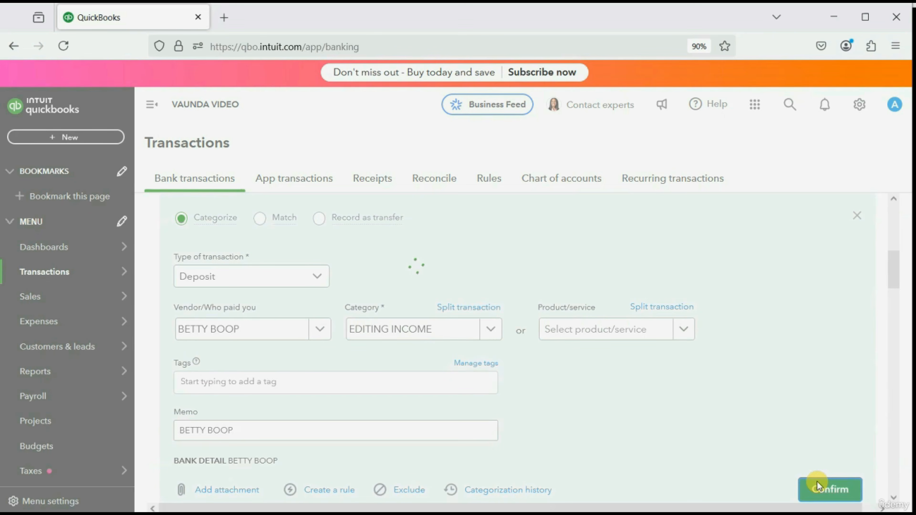
Display the categorized transactions to inspect the payer and category of the 01/03/2026 deposit
scroll(600, 359, "up", 5)
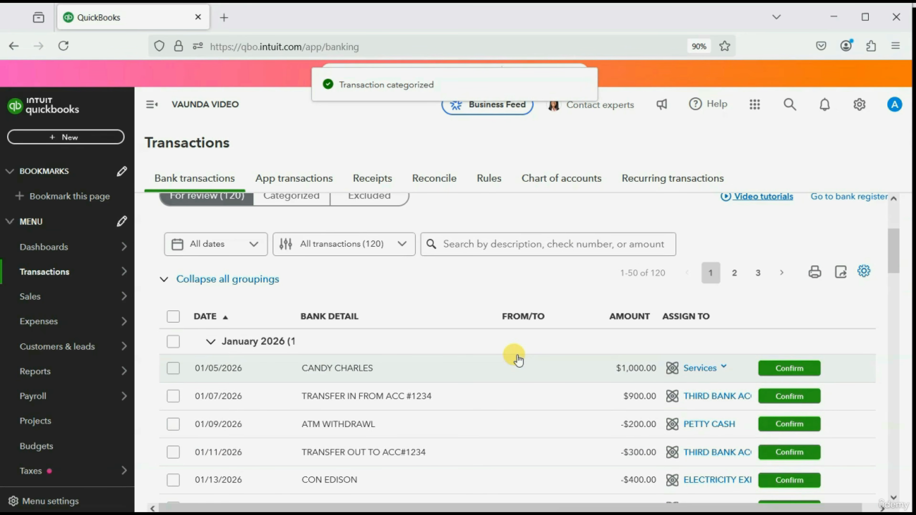
scroll(518, 361, "up", 2)
left_click(302, 259)
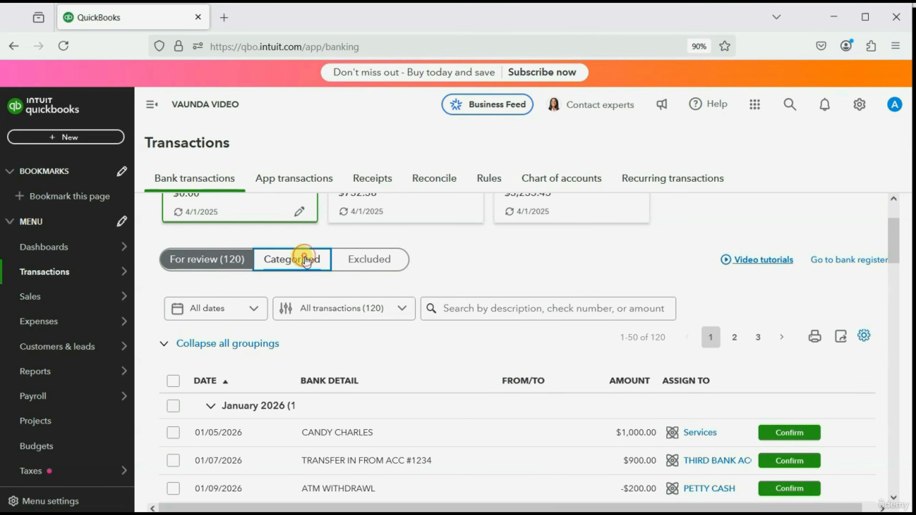
scroll(308, 261, "down", 2)
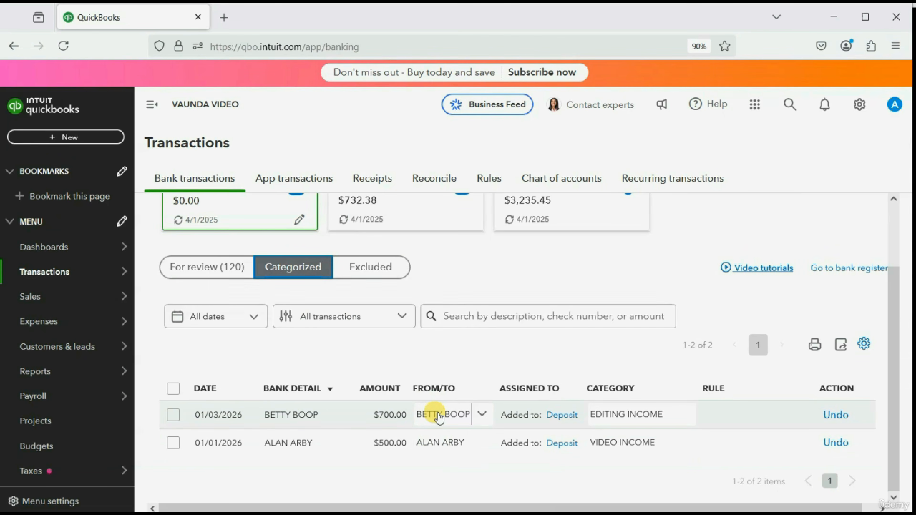
Return to the For review list and examine the suggested payers and categories of the January and February 2026 transactions
left_click(211, 273)
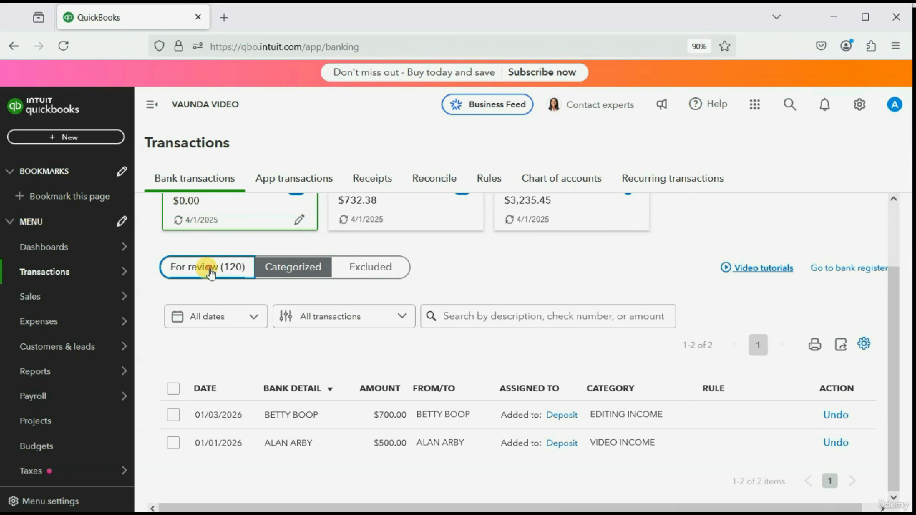
scroll(559, 374, "down", 10)
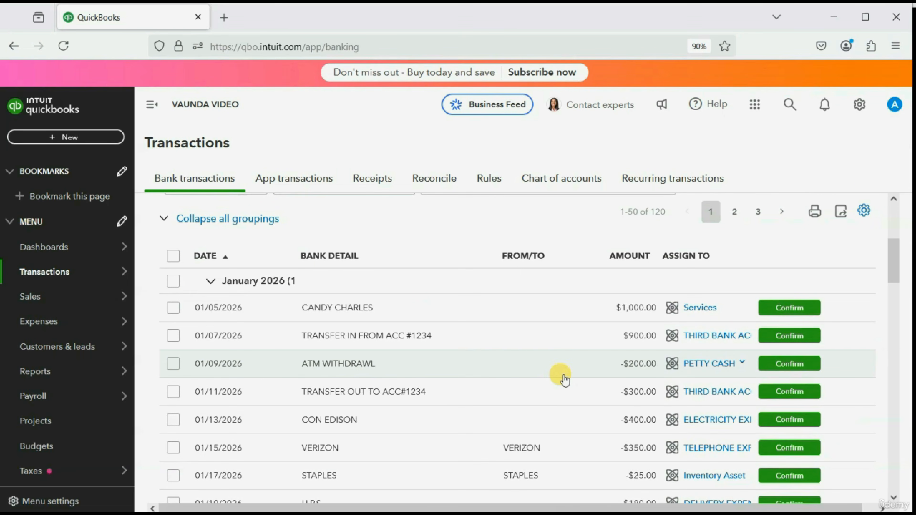
scroll(558, 375, "down", 8)
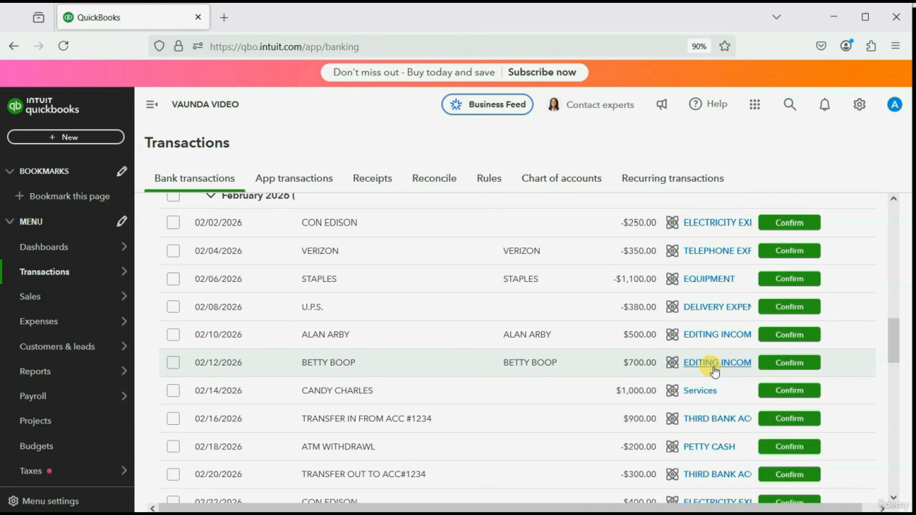
Run the custom Trial Balance report and drill into FIRST BANK ACCOUNT - CSV IMPORT's debit to inspect the deposits' split accounts and amounts
mouse_move(74, 373)
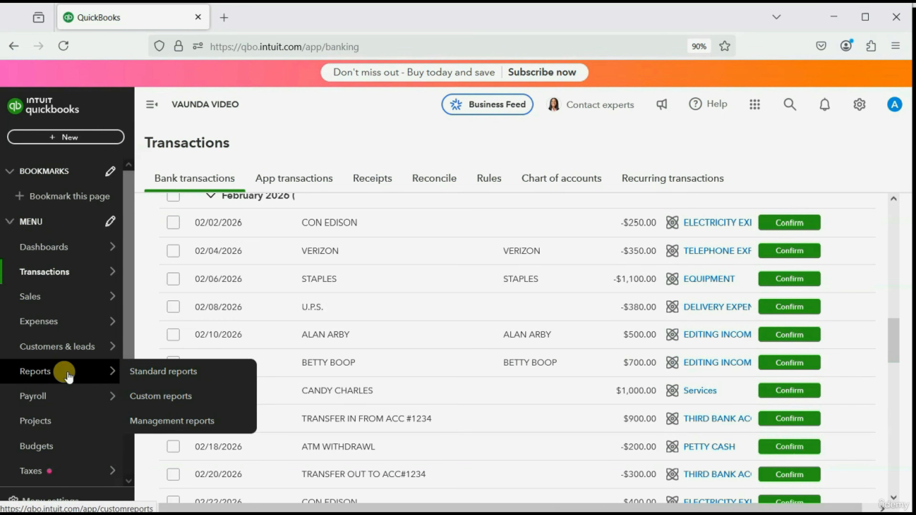
left_click(145, 395)
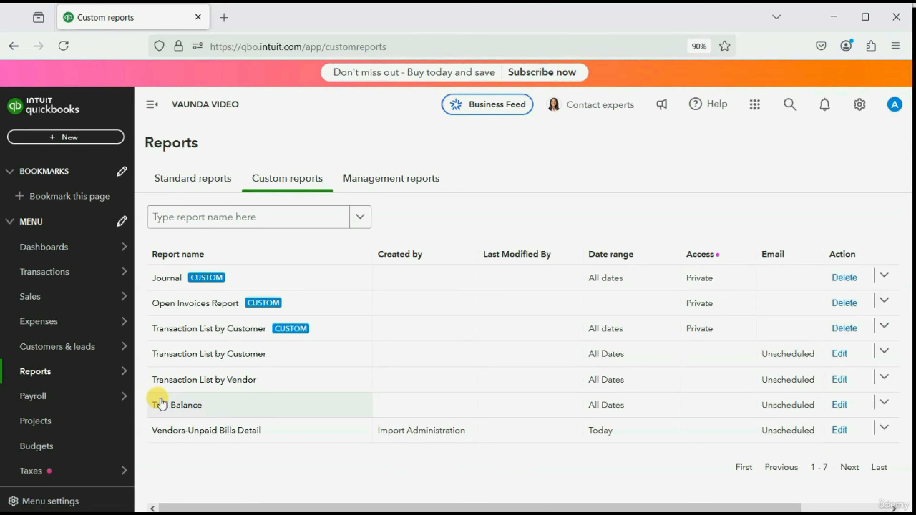
left_click(161, 404)
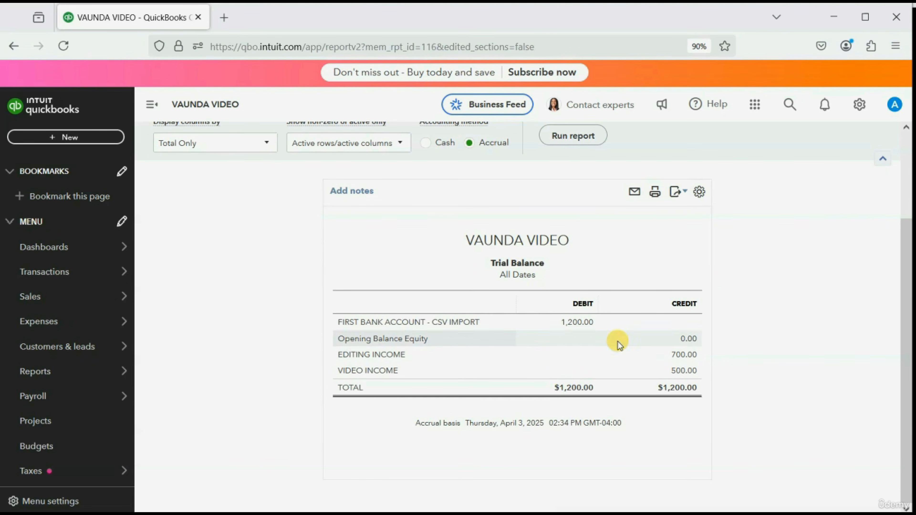
left_click(574, 322)
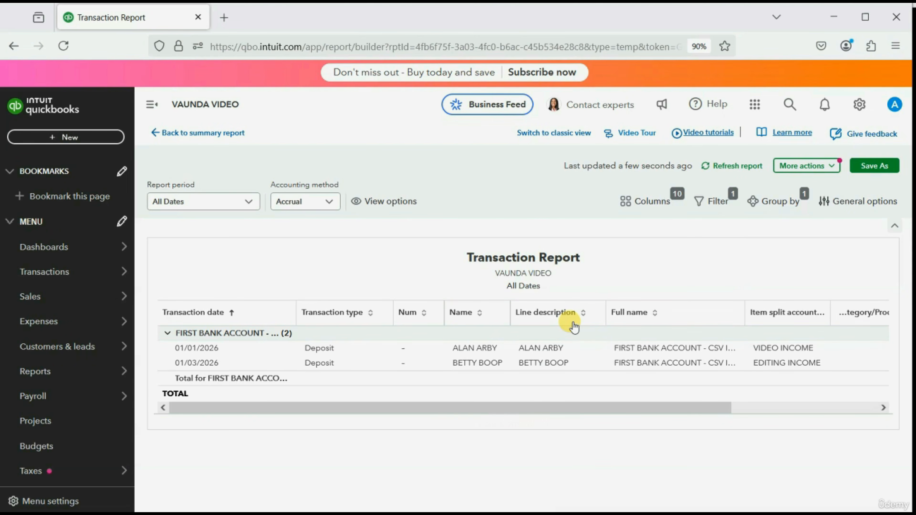
left_click_drag(553, 408, 638, 424)
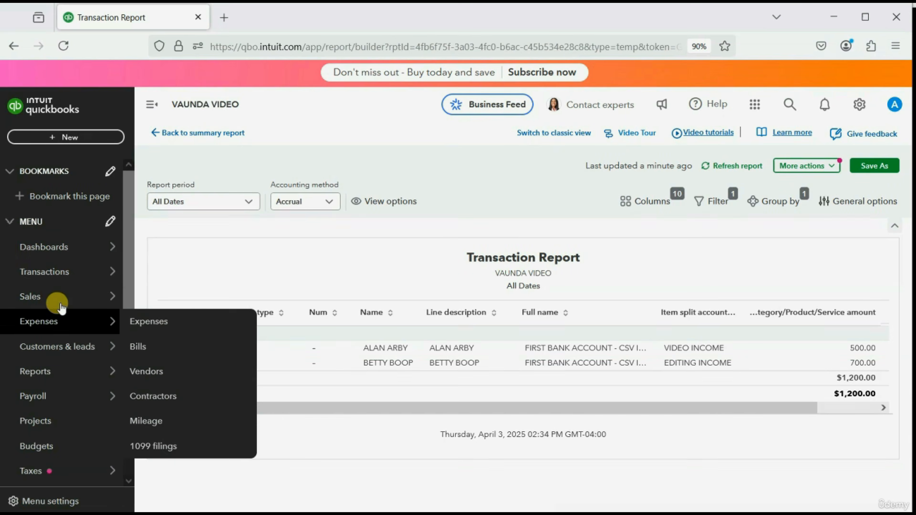
Go back to the bank transactions awaiting review and exclude the 01/05/2026 transaction of $1,000.00
mouse_move(51, 276)
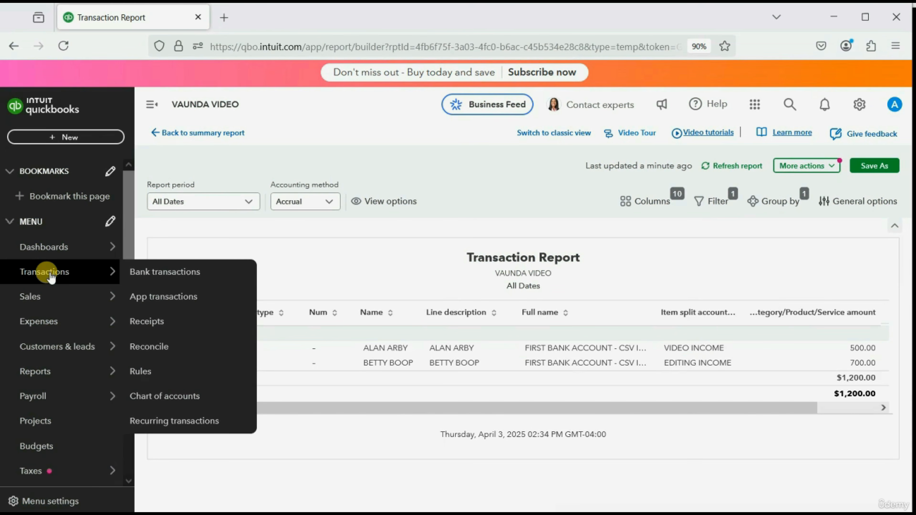
left_click(163, 270)
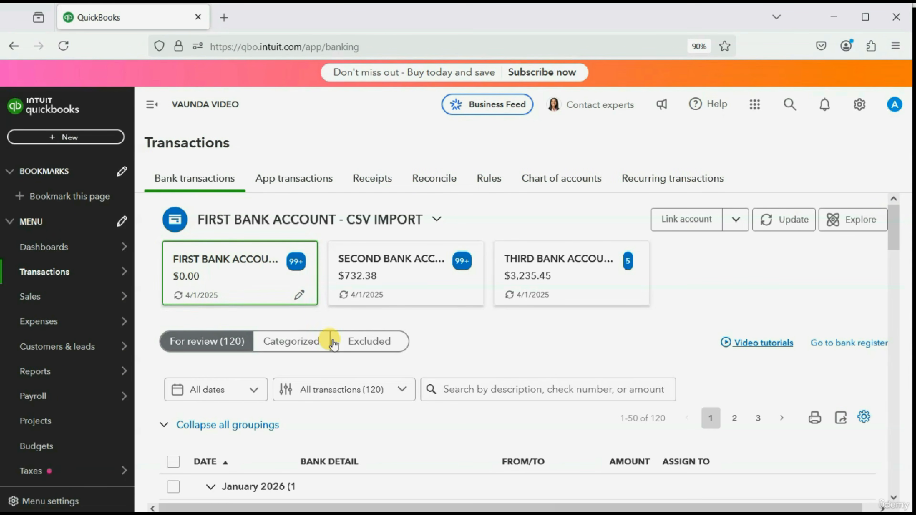
scroll(332, 346, "down", 3)
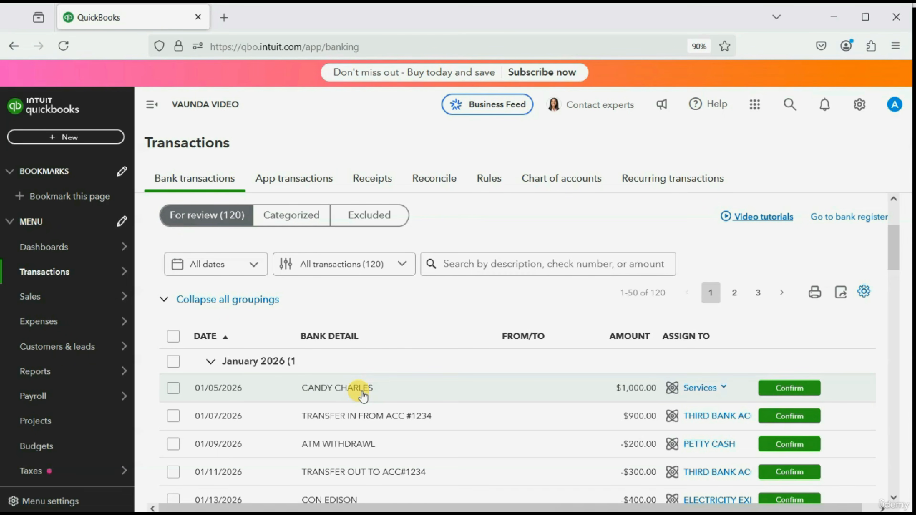
left_click(173, 391)
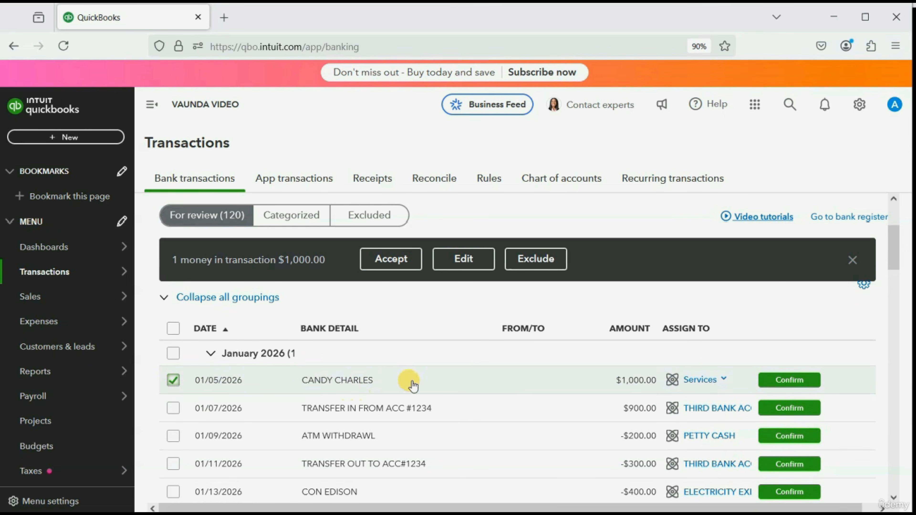
left_click(537, 260)
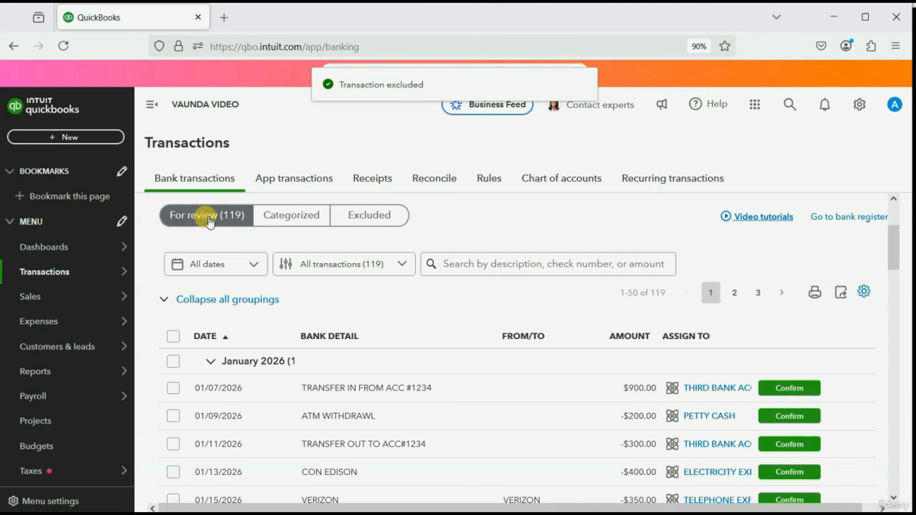
Check the Categorized list and the Excluded list for the 01/05/2026 transaction
left_click(293, 218)
scroll(361, 324, "down", 2)
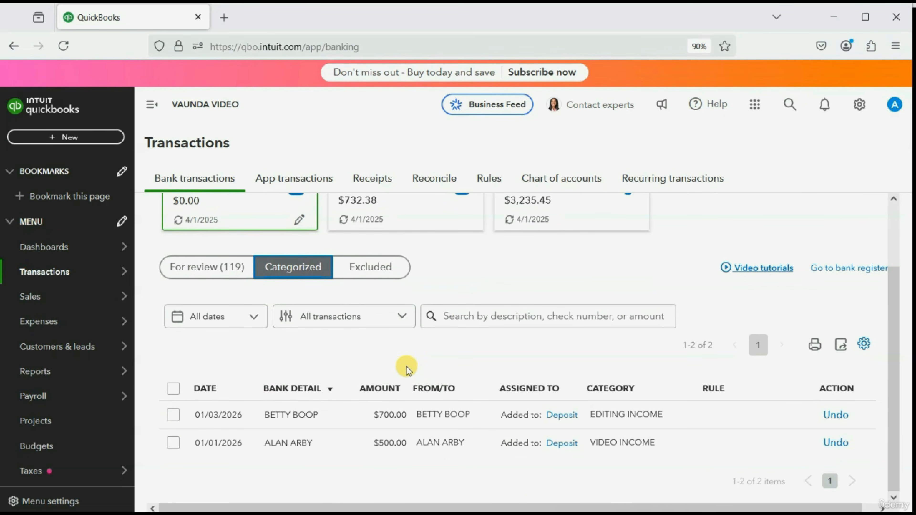
scroll(407, 370, "up", 2)
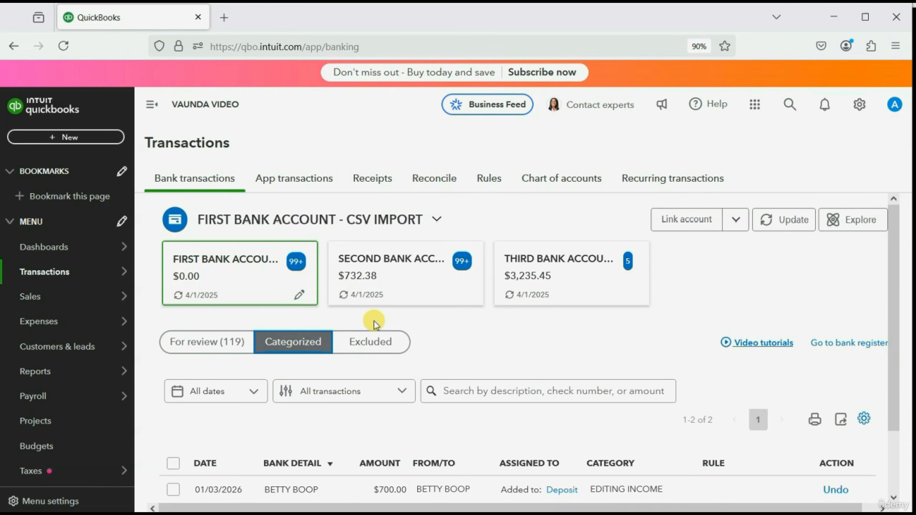
left_click(371, 346)
scroll(406, 345, "down", 1)
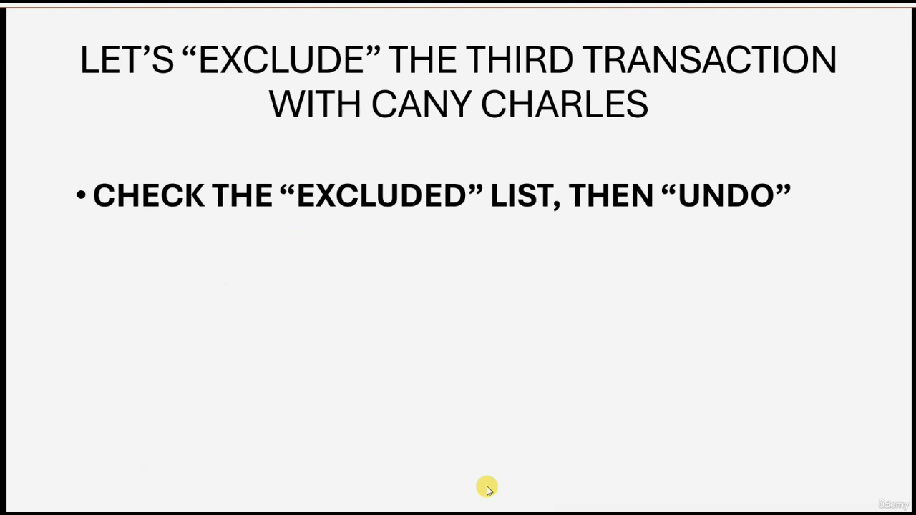
left_click(487, 486)
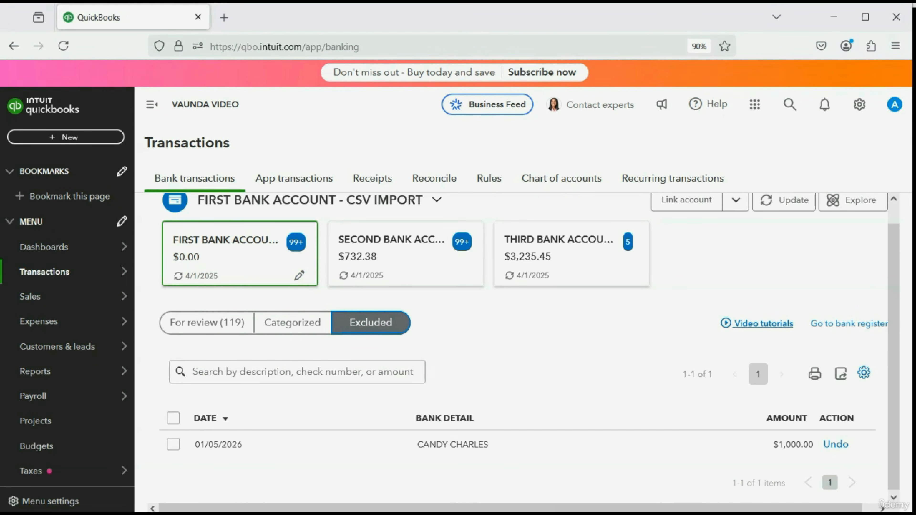
Undo the exclusion of the 01/05/2026 transaction and check for it in the For review list
left_click(835, 444)
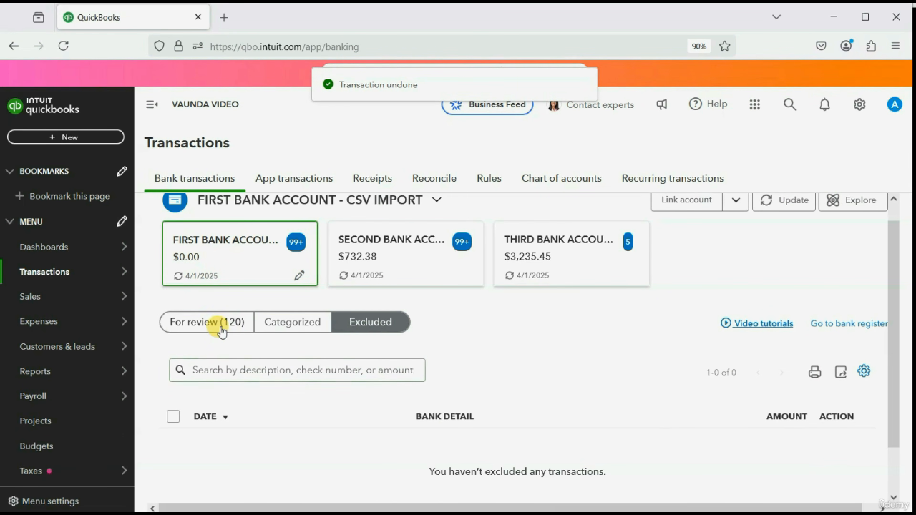
left_click(222, 332)
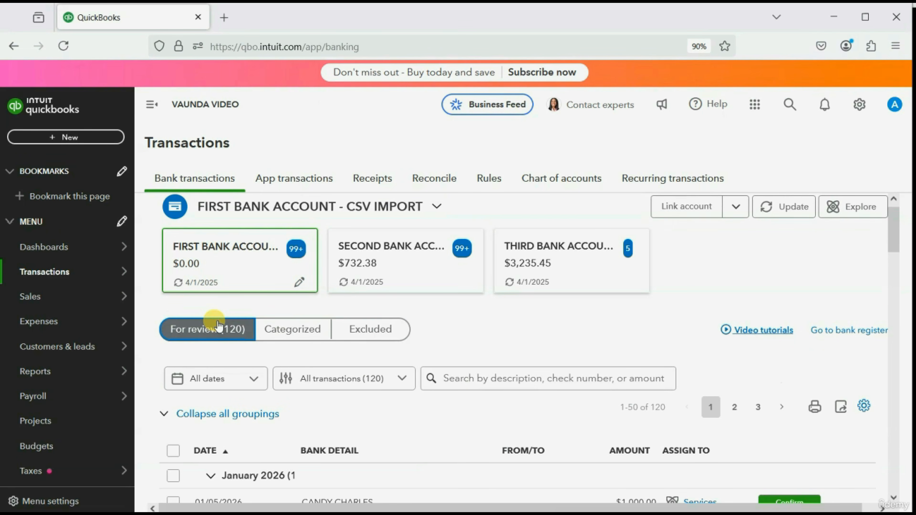
scroll(219, 326, "down", 5)
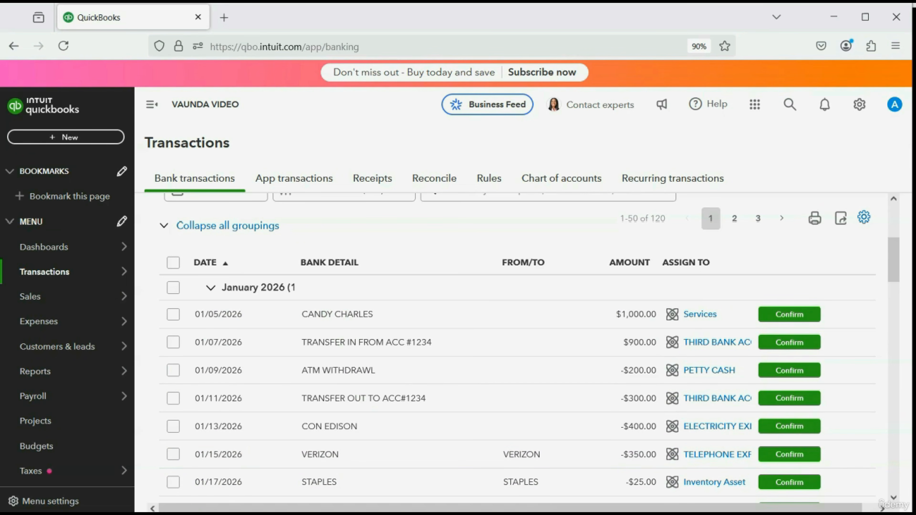
left_click(453, 500)
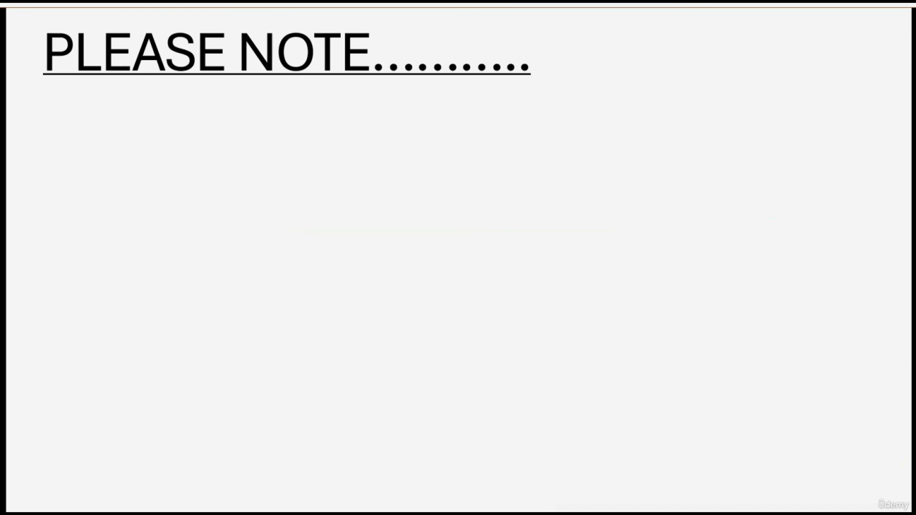
left_click(807, 298)
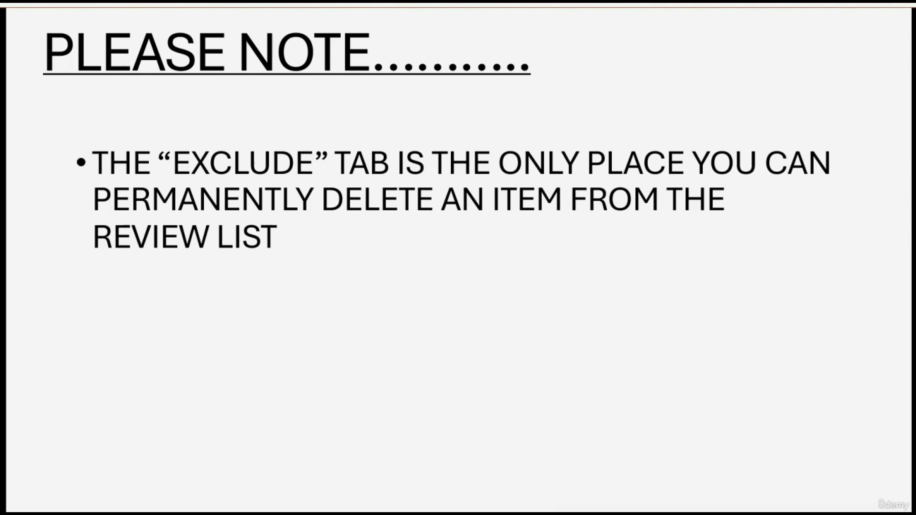
key("Right")
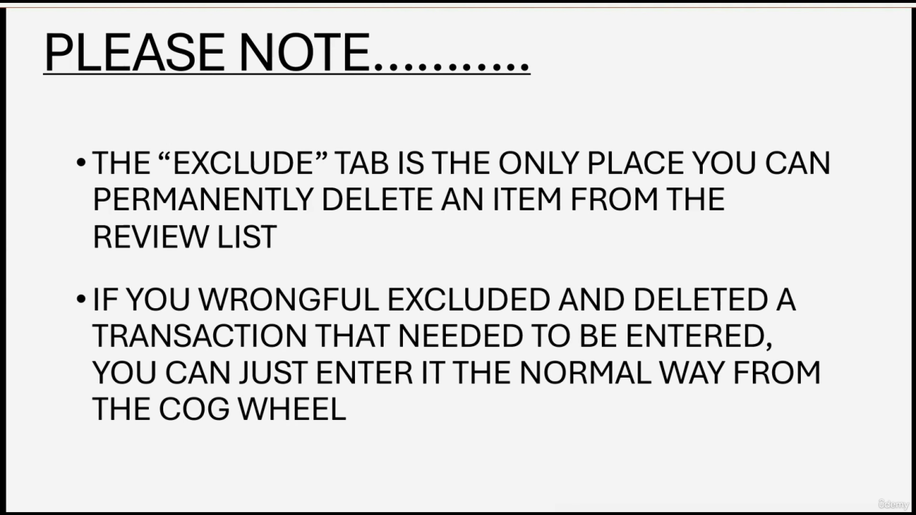
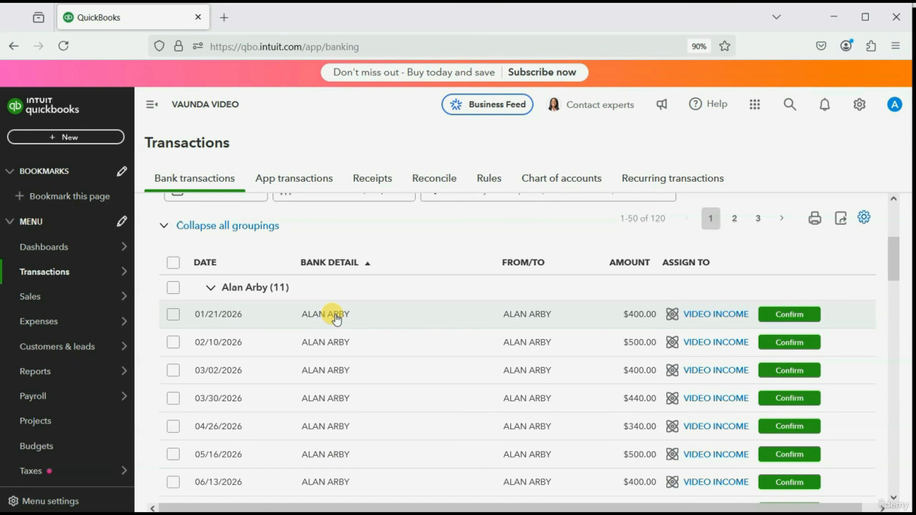
Look through the For review transactions grouped by bank detail
scroll(337, 319, "down", 8)
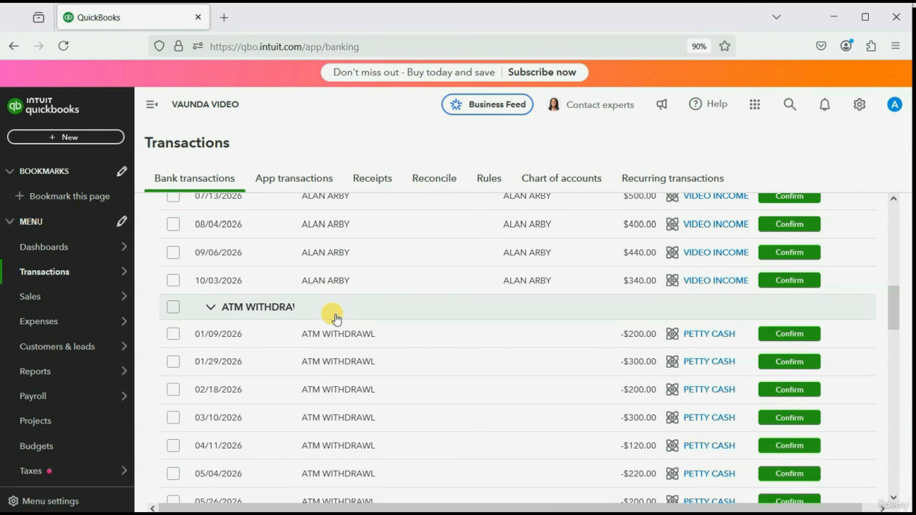
scroll(336, 319, "down", 10)
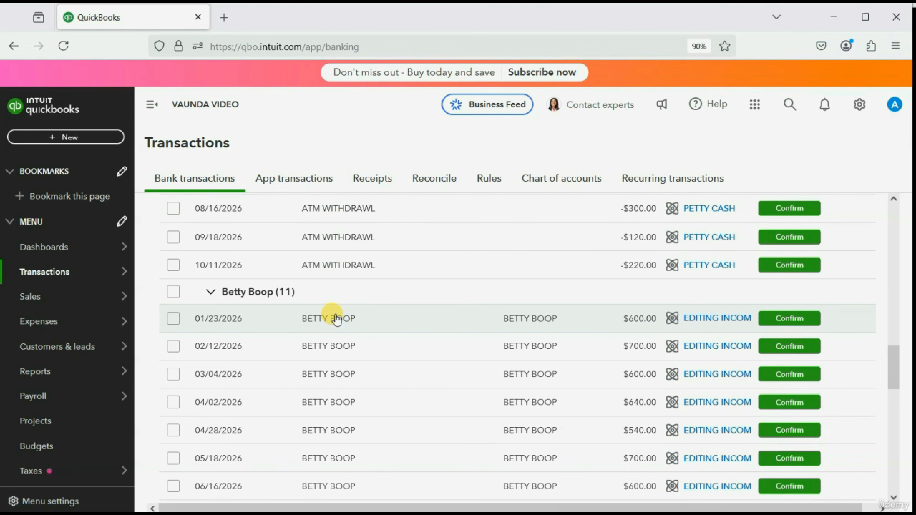
scroll(336, 319, "down", 10)
scroll(336, 320, "up", 20)
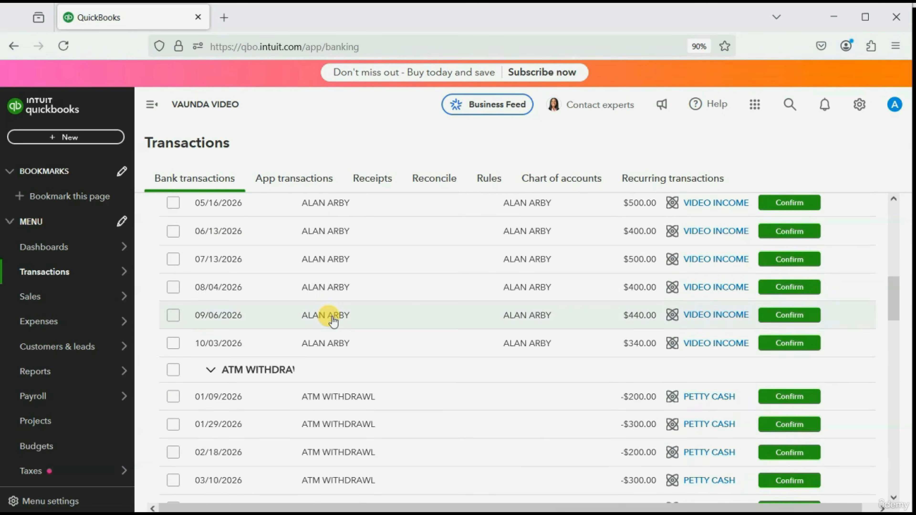
scroll(328, 317, "up", 10)
scroll(327, 319, "down", 4)
scroll(323, 330, "up", 4)
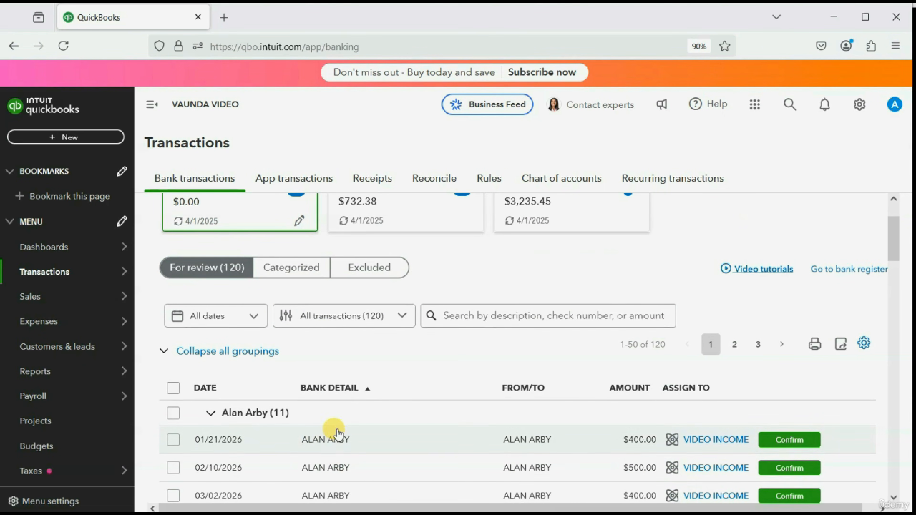
Sort the For review list by bank detail in descending order and look through the Verizon group
left_click(364, 395)
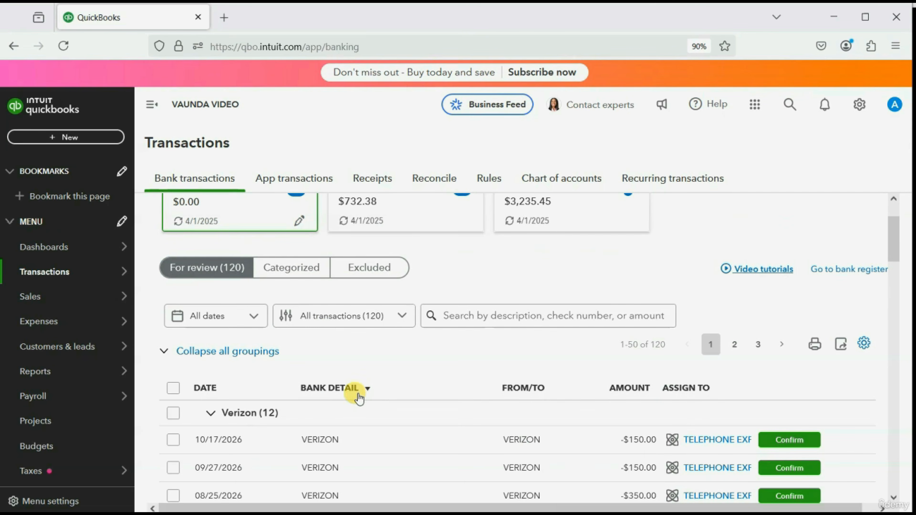
scroll(357, 395, "down", 5)
scroll(331, 292, "down", 5)
scroll(331, 299, "up", 10)
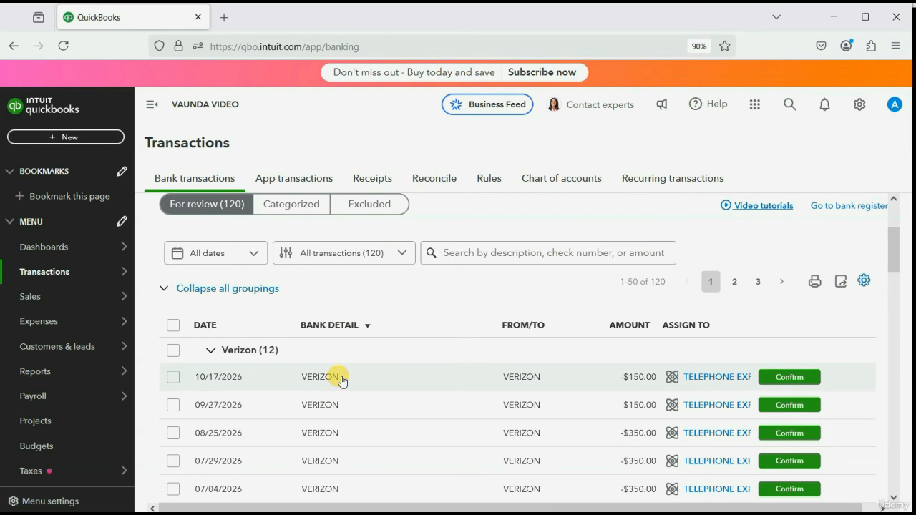
scroll(339, 379, "down", 5)
scroll(339, 378, "up", 5)
scroll(339, 379, "up", 2)
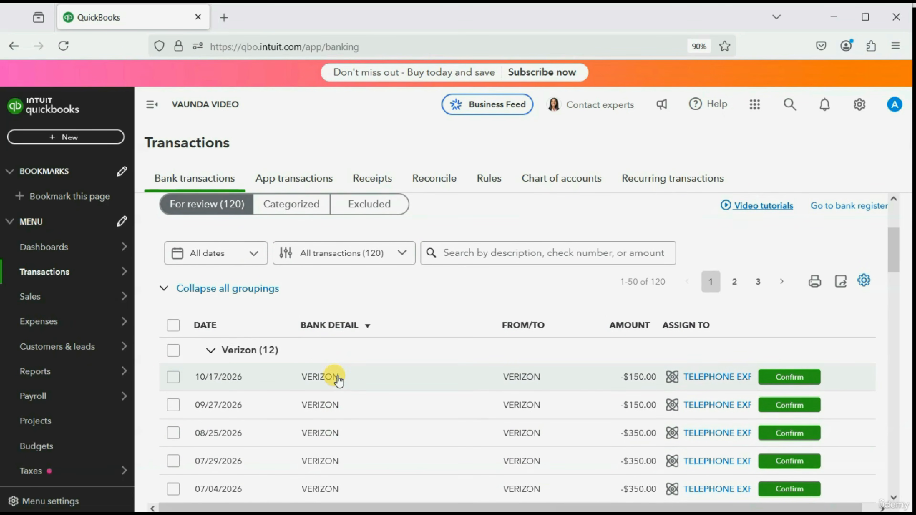
Sort the For review list by bank detail in ascending order and look through the first customer's transactions
left_click(338, 327)
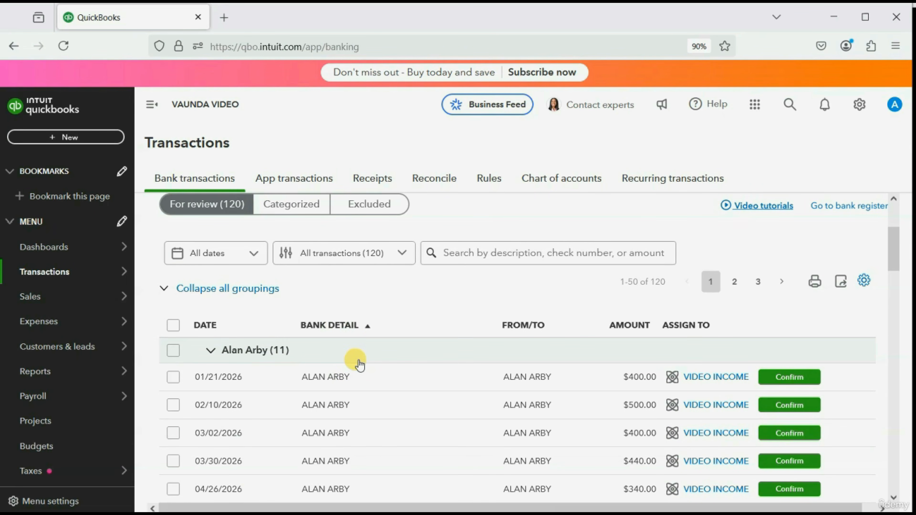
scroll(360, 365, "down", 5)
scroll(360, 365, "up", 3)
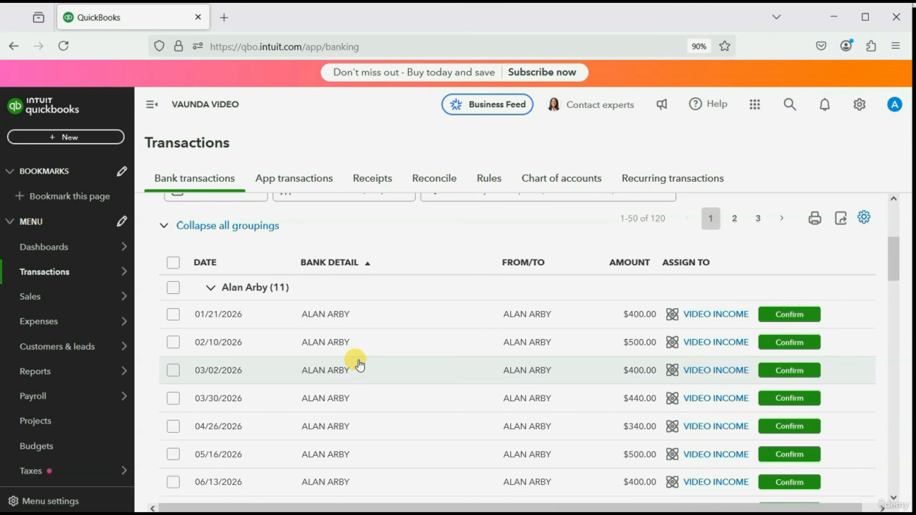
scroll(359, 365, "down", 5)
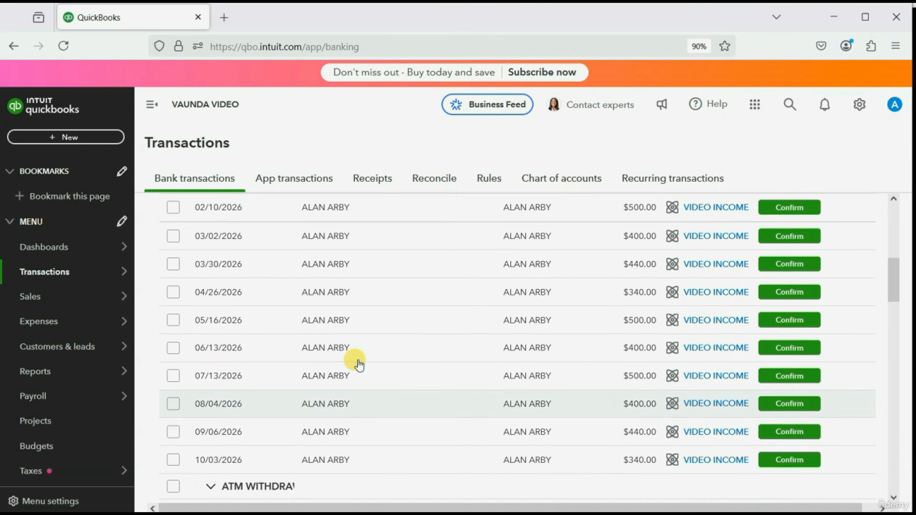
scroll(359, 365, "up", 3)
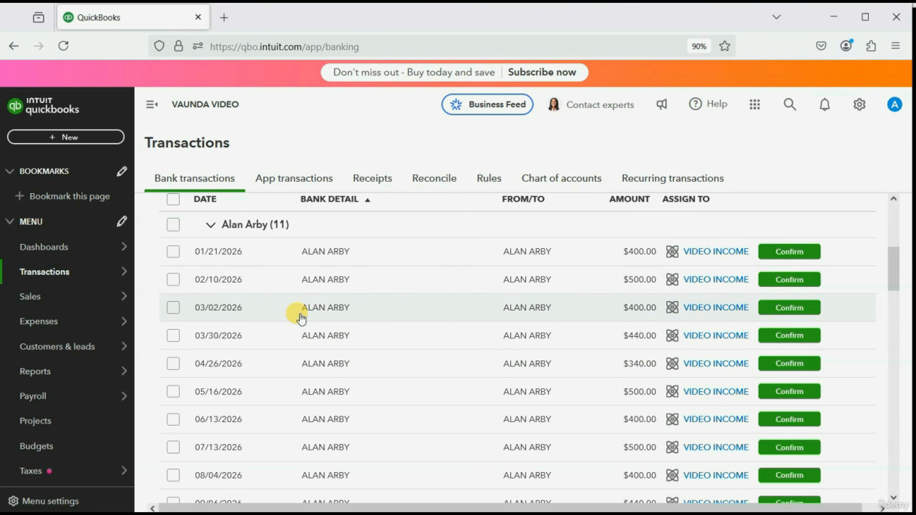
Select every transaction in the first customer's group, view the batch edit options, and close them and the selection without changes
left_click(174, 225)
scroll(250, 317, "down", 5)
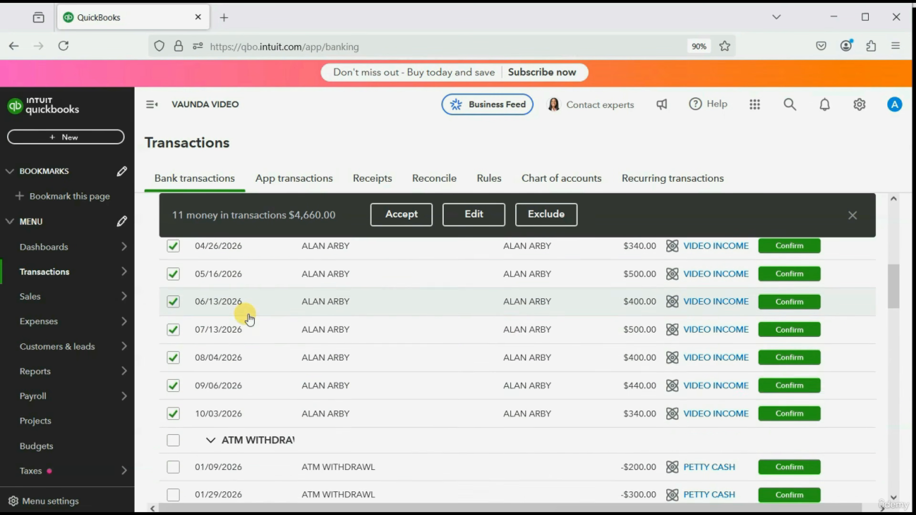
scroll(249, 321, "up", 1)
scroll(249, 323, "up", 5)
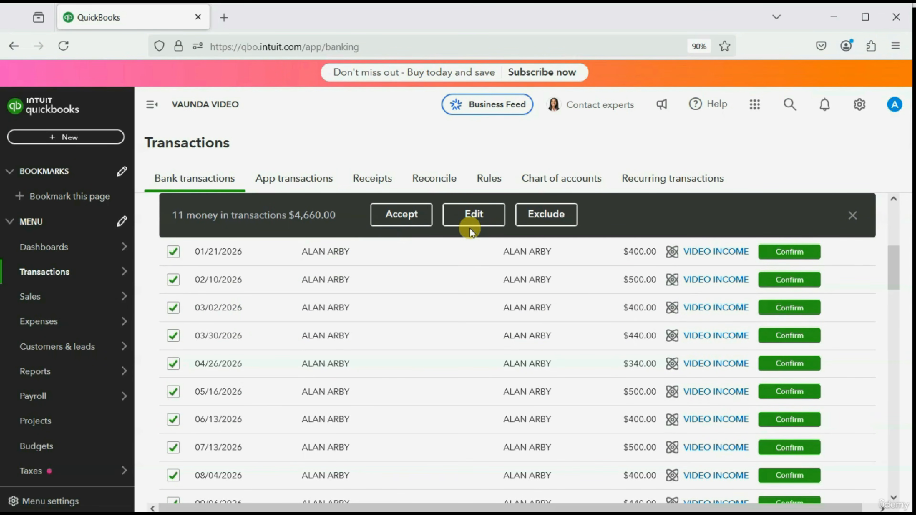
left_click(479, 221)
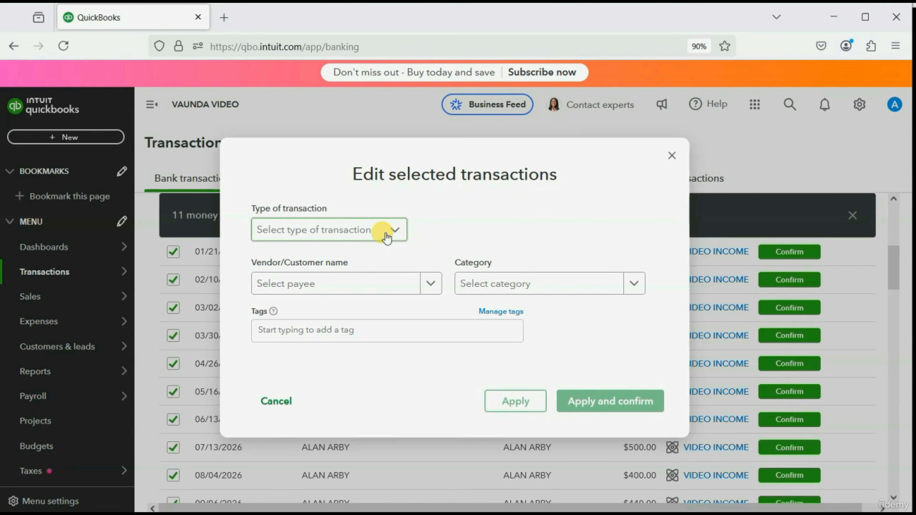
left_click(671, 155)
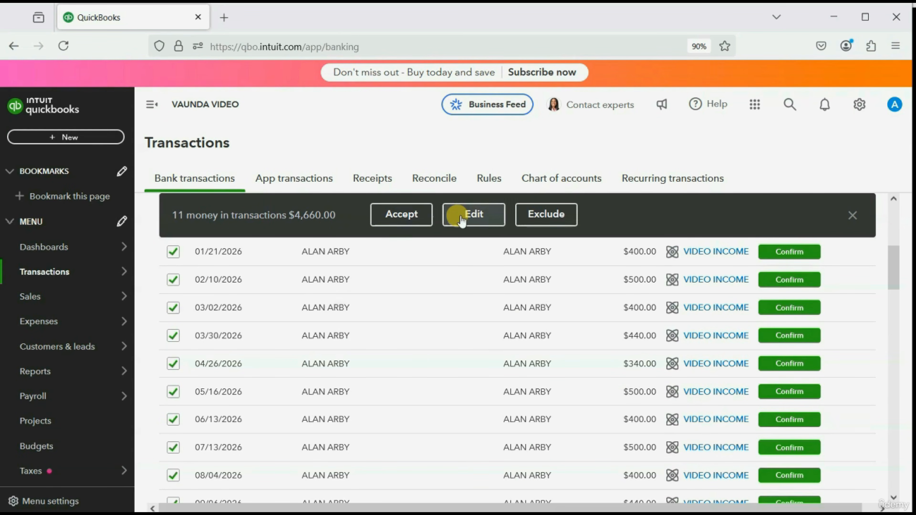
left_click(852, 216)
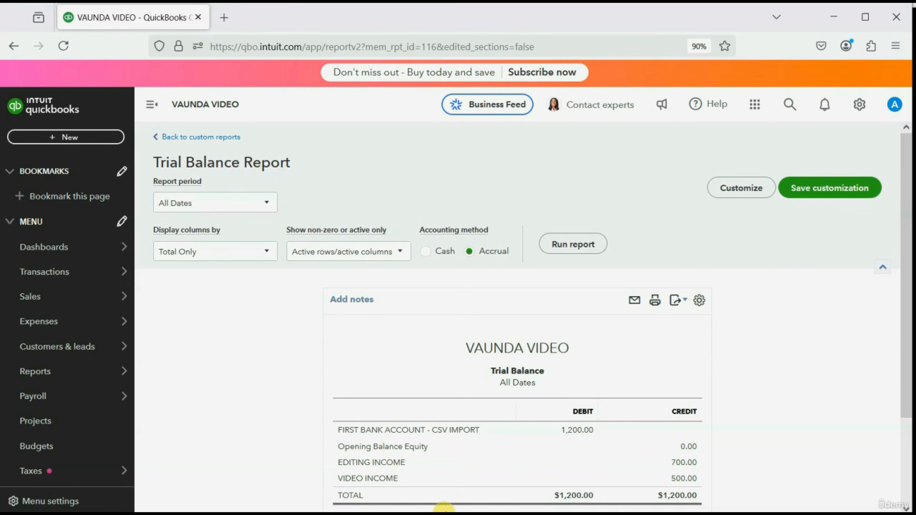
Go back from the Trial Balance report to the bank transactions awaiting review and sort them by bank detail in ascending order
mouse_move(115, 249)
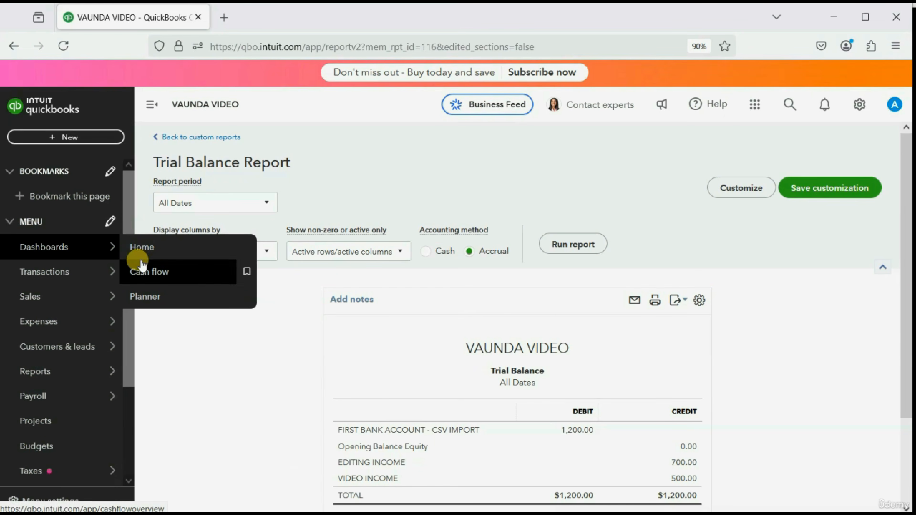
left_click(135, 271)
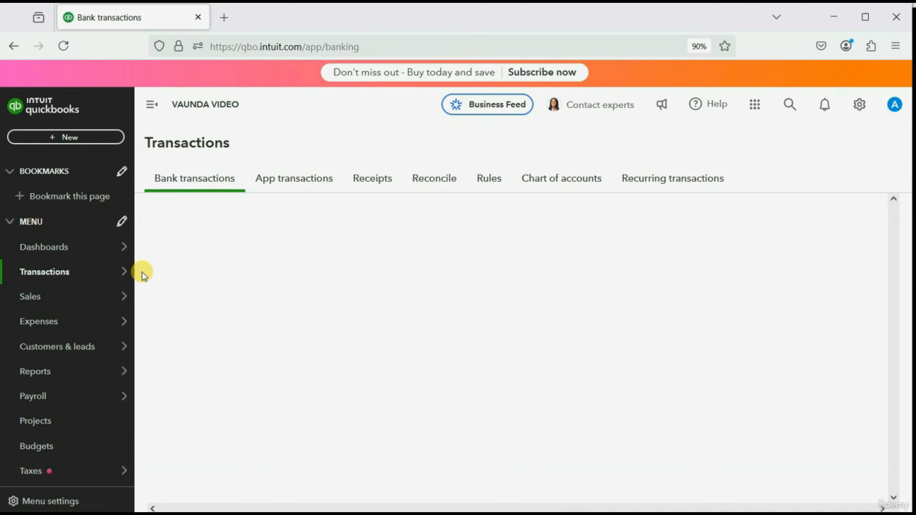
left_click(244, 273)
scroll(296, 334, "down", 5)
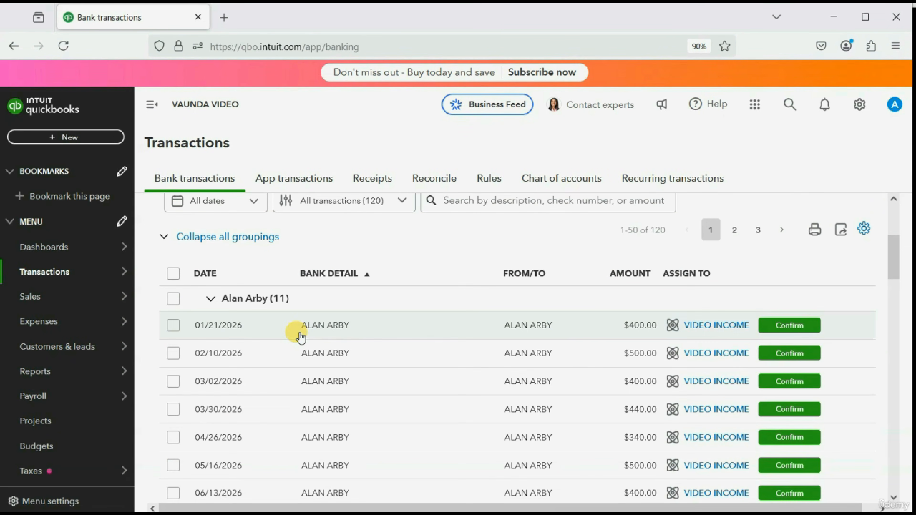
left_click(334, 274)
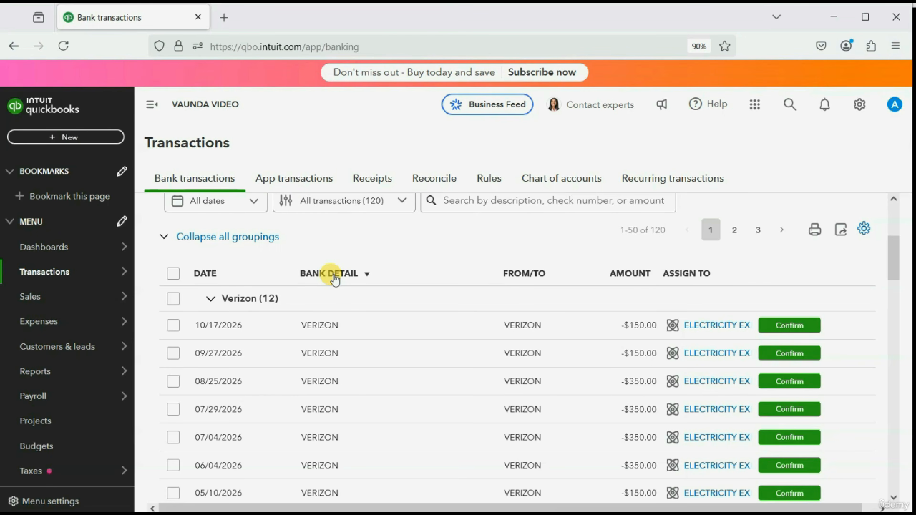
left_click(335, 279)
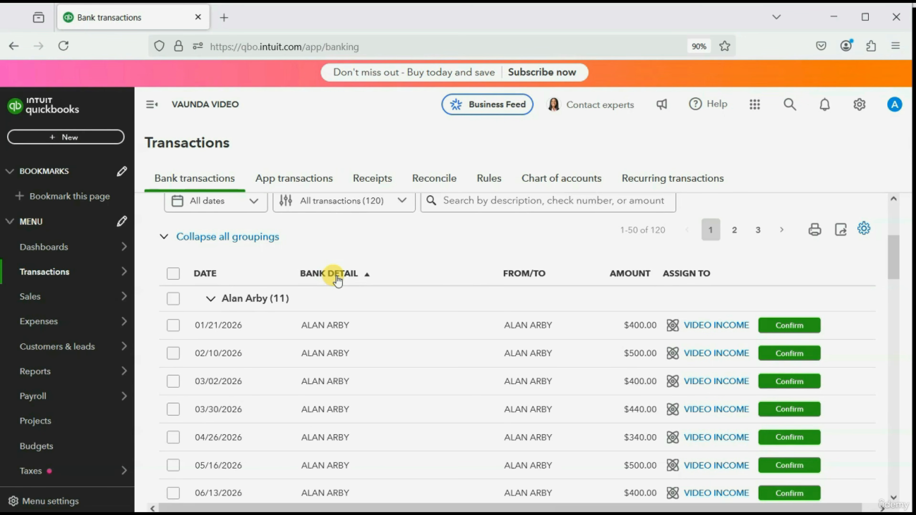
Go to page 3 of the For review list and examine the Verizon transactions and their assigned category
scroll(337, 281, "down", 15)
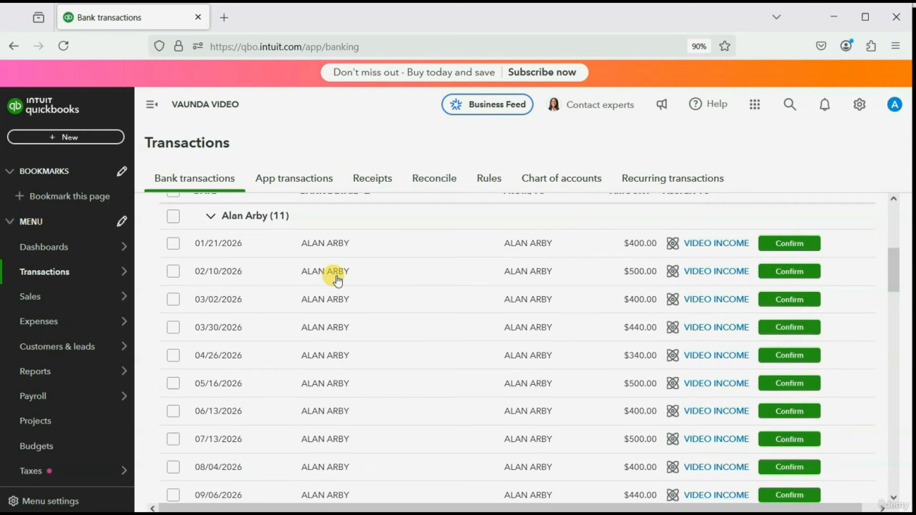
scroll(337, 280, "down", 18)
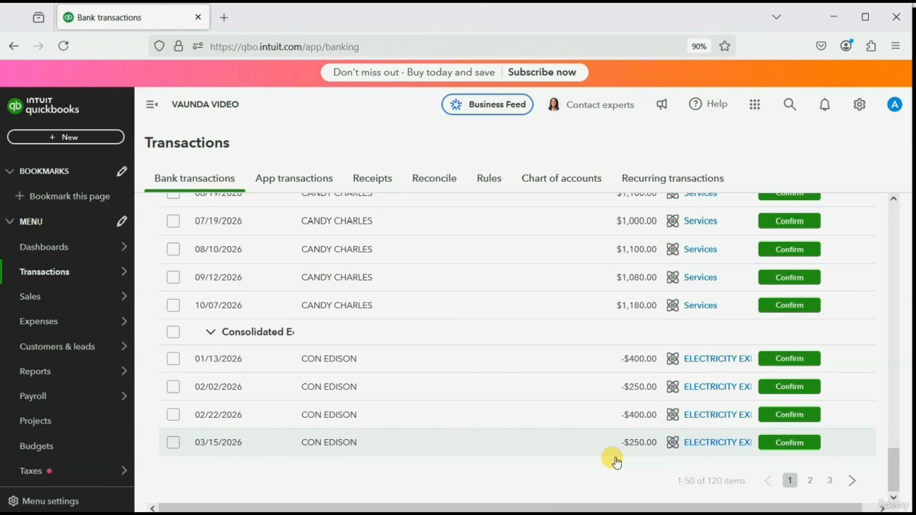
left_click(830, 483)
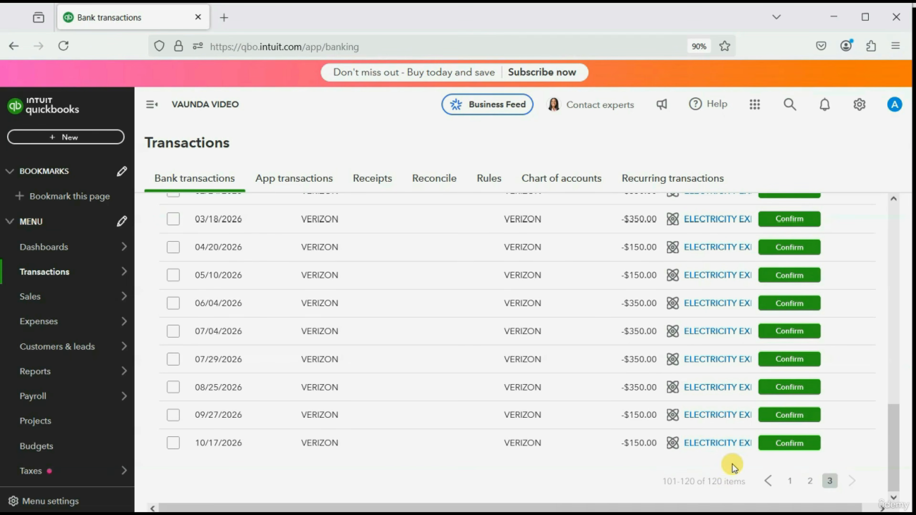
scroll(626, 477, "up", 15)
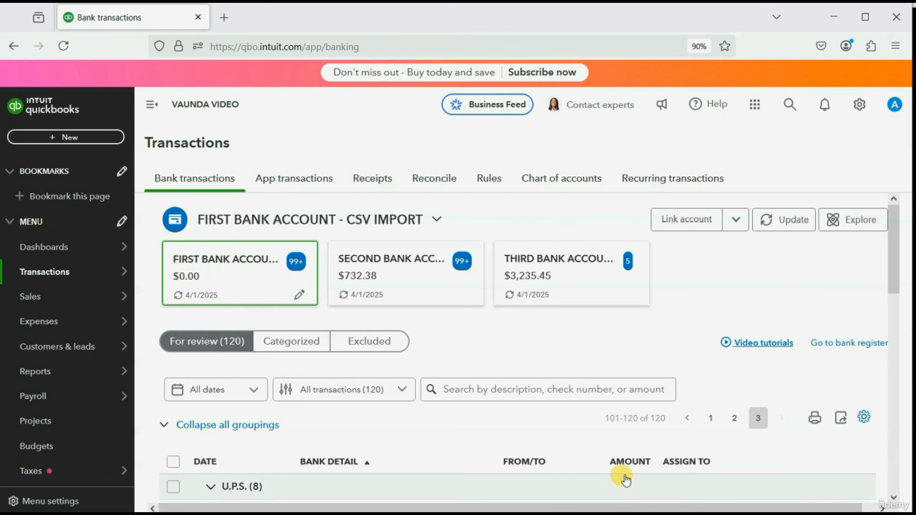
scroll(627, 481, "down", 10)
scroll(624, 477, "down", 4)
scroll(619, 474, "up", 2)
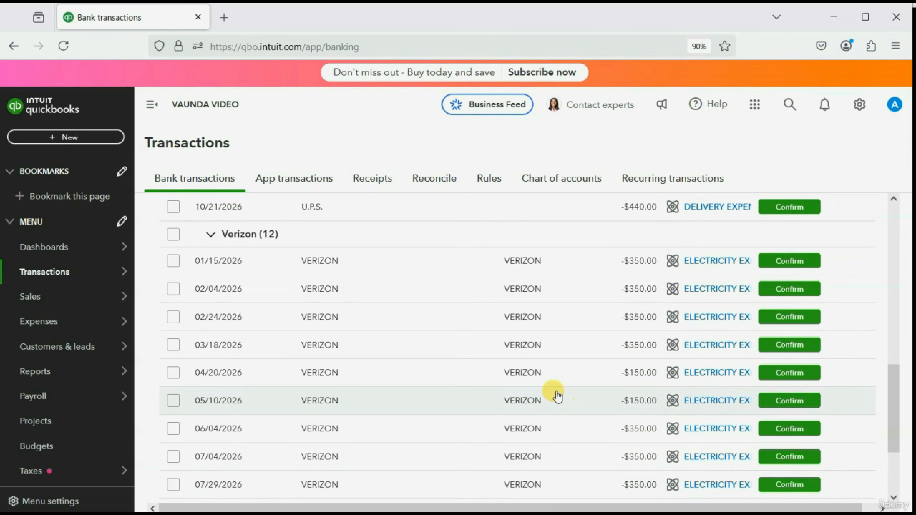
scroll(297, 313, "down", 4)
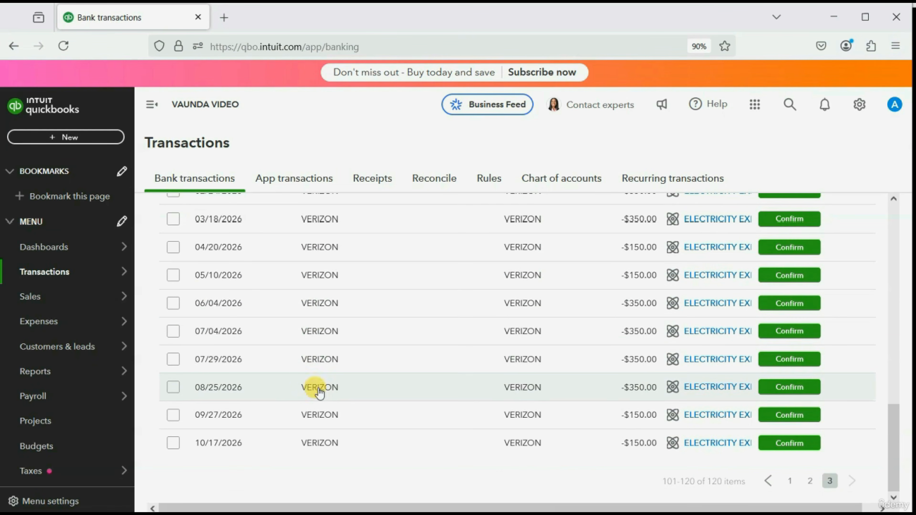
scroll(323, 409, "up", 6)
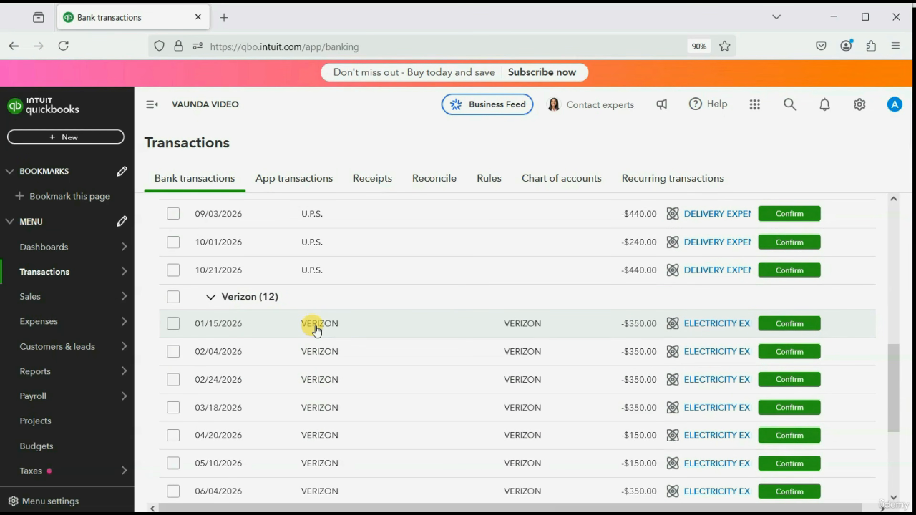
Select all transactions in the Verizon group and batch-edit them with transaction type Expense and vendor VERIZON
left_click(172, 298)
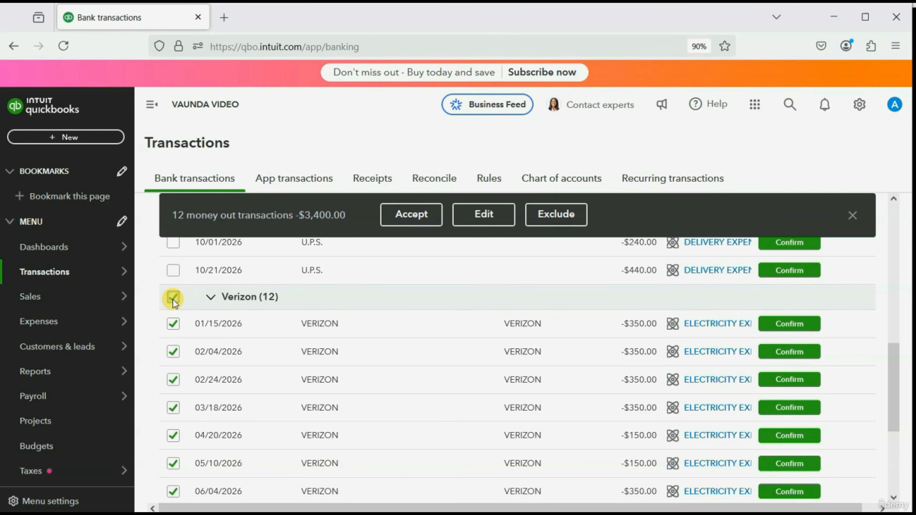
left_click(487, 220)
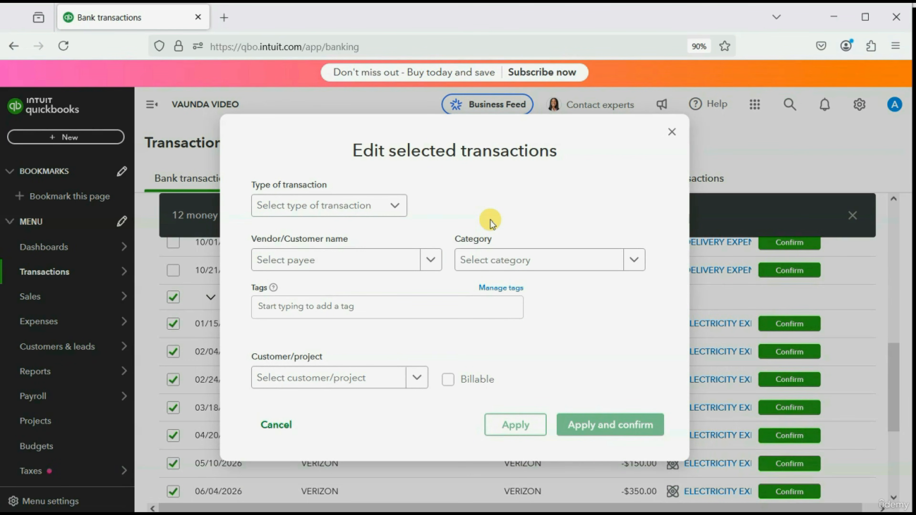
left_click(396, 206)
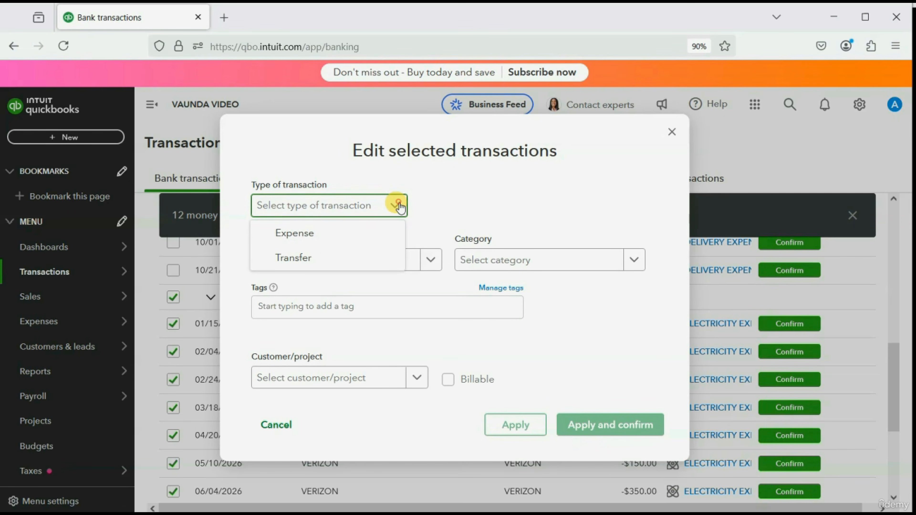
left_click(375, 235)
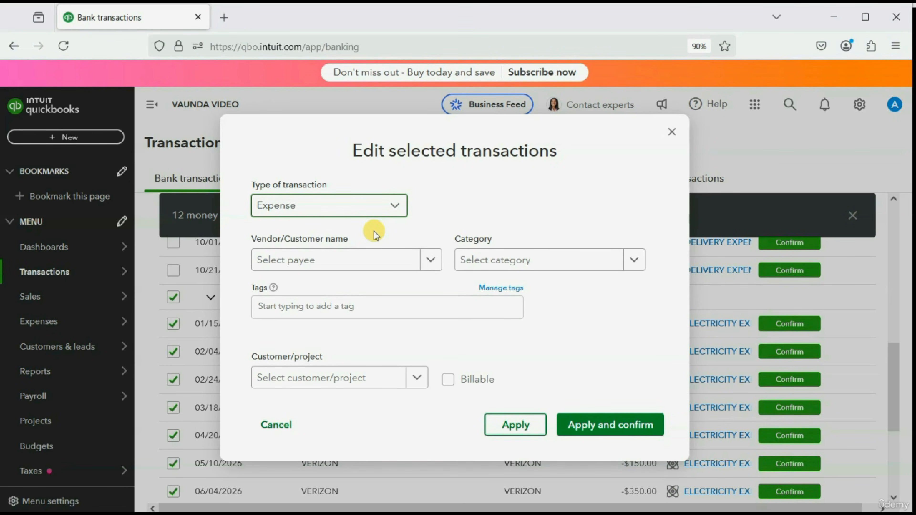
left_click(431, 260)
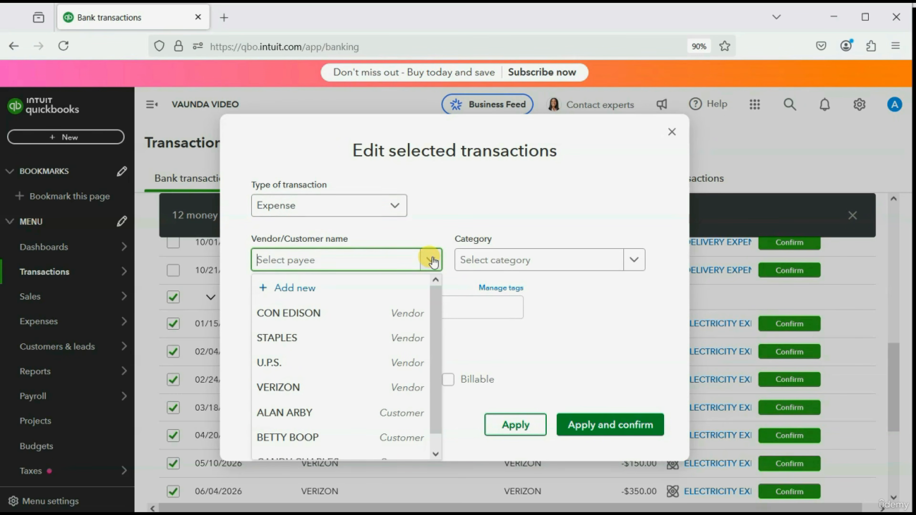
left_click(322, 387)
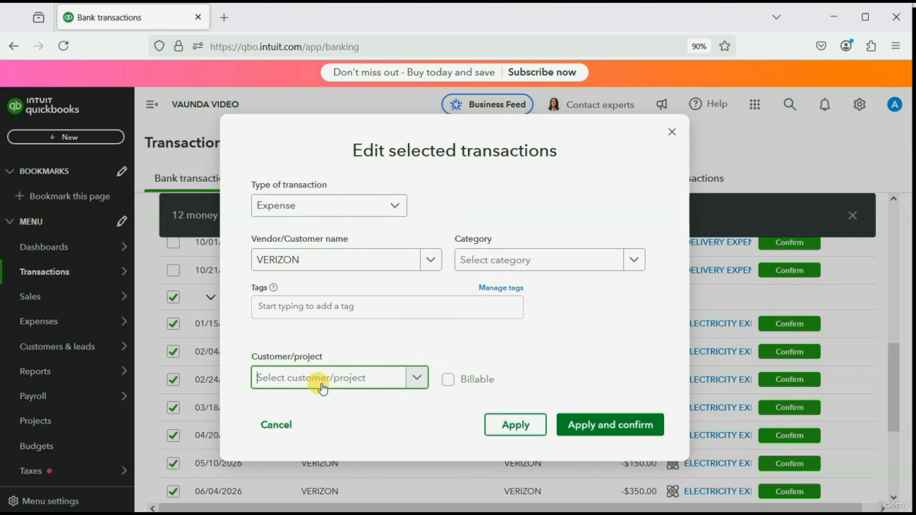
Set the category of the selected Verizon transactions to TELEPHONE EXPENSE, then apply and confirm the batch edit
left_click(629, 262)
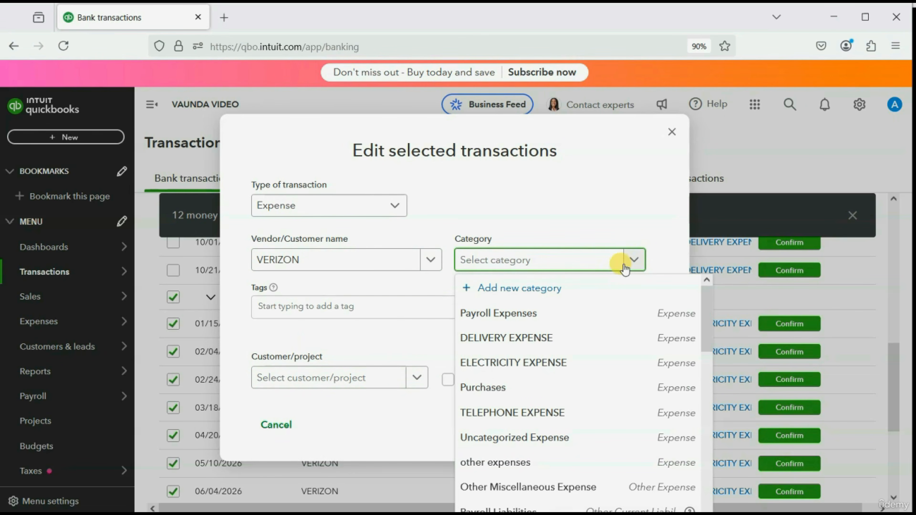
left_click(553, 413)
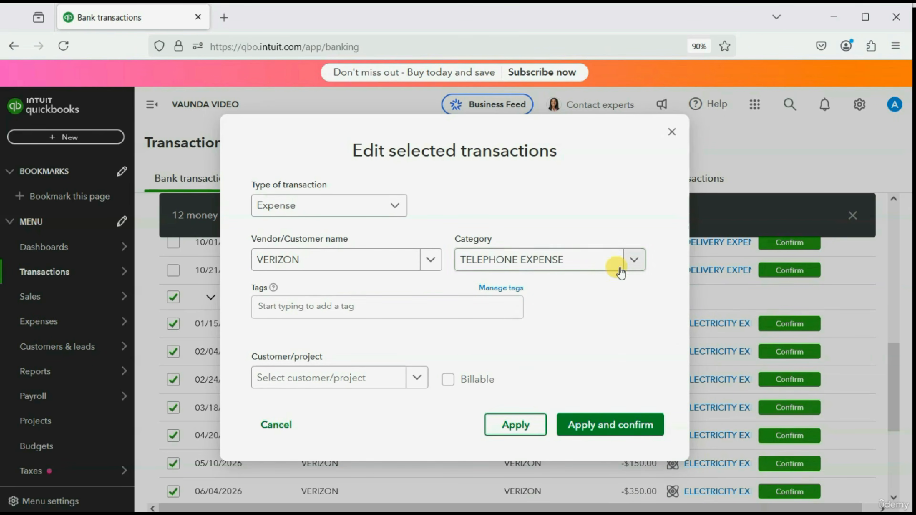
left_click(631, 259)
left_click(563, 412)
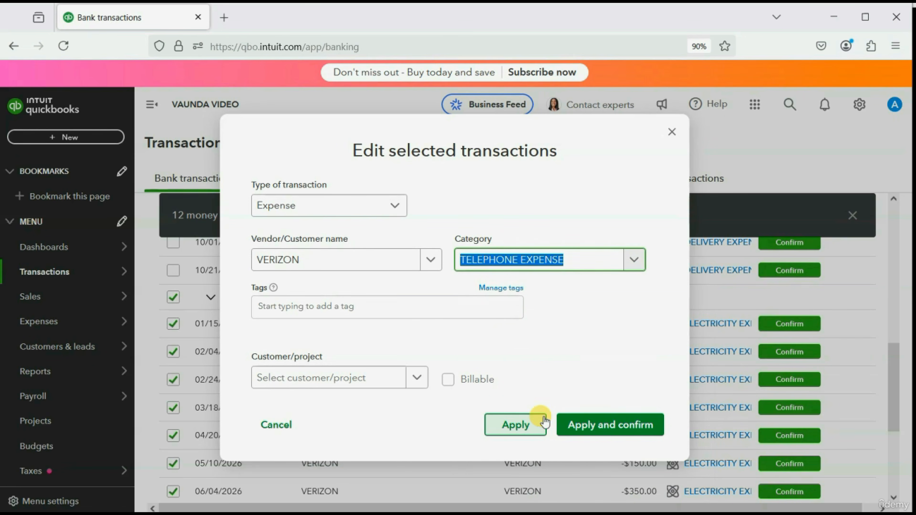
left_click(606, 345)
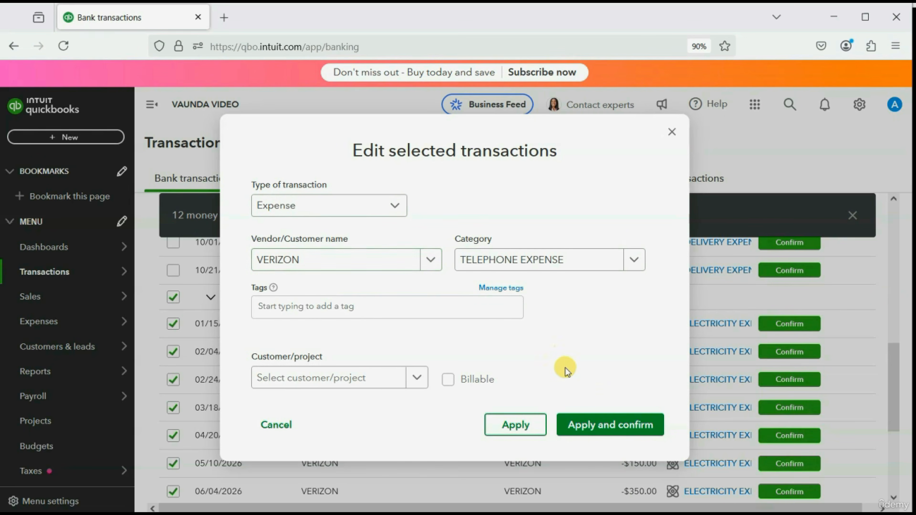
left_click(589, 430)
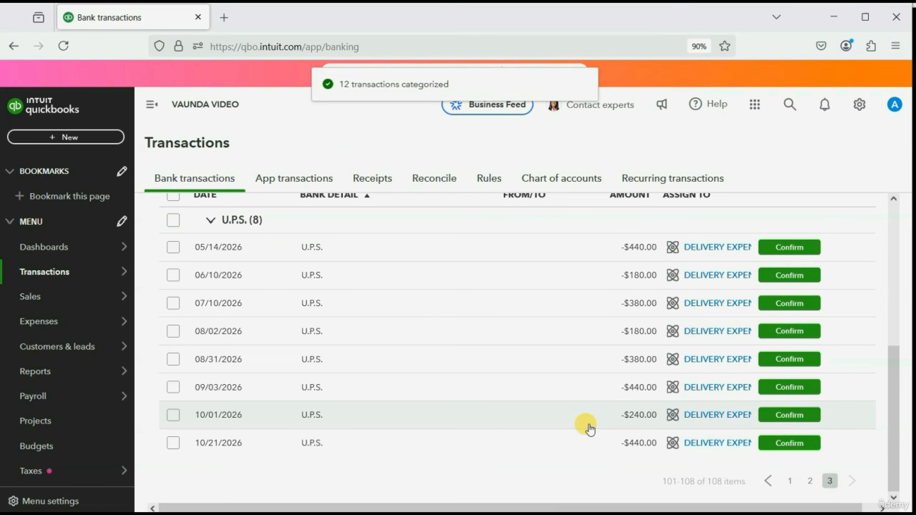
Check the remaining For review list, then examine the Verizon entries and their categories among the categorized transactions
scroll(590, 429, "down", 5)
scroll(589, 429, "up", 5)
scroll(589, 429, "down", 5)
scroll(590, 430, "up", 4)
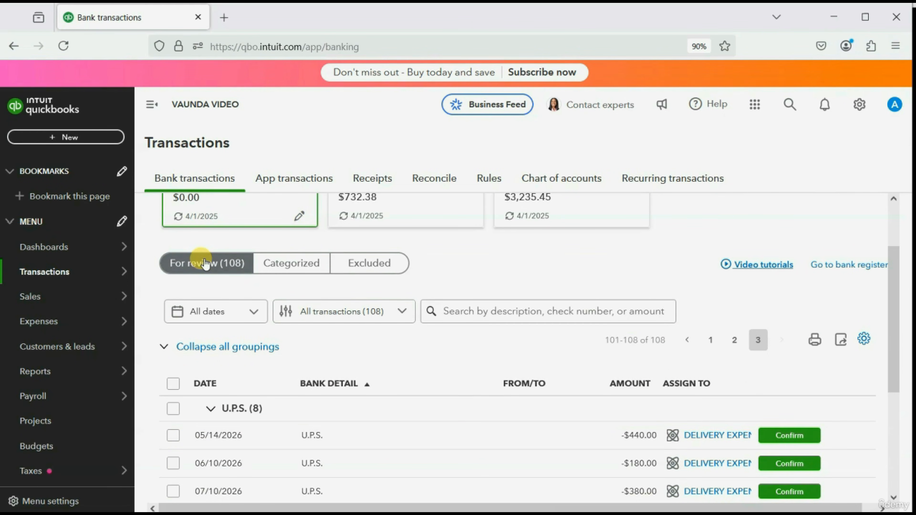
left_click(278, 262)
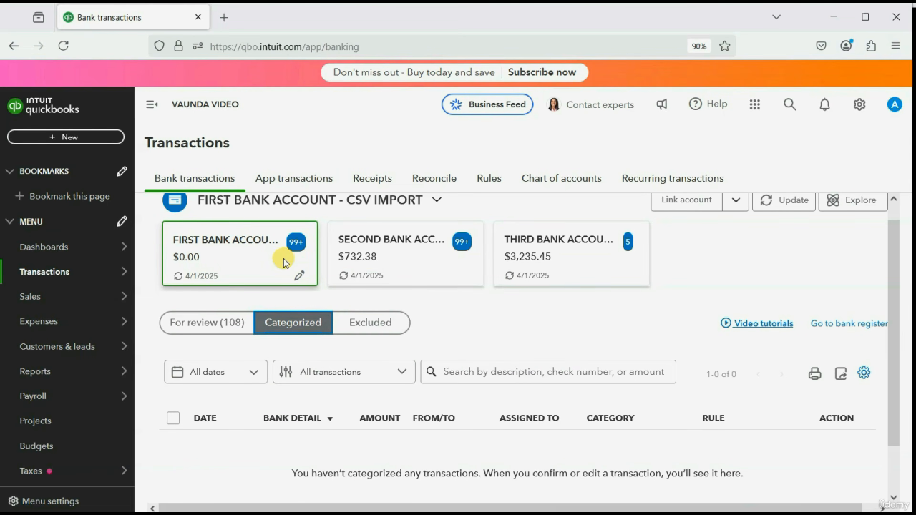
scroll(374, 321, "down", 3)
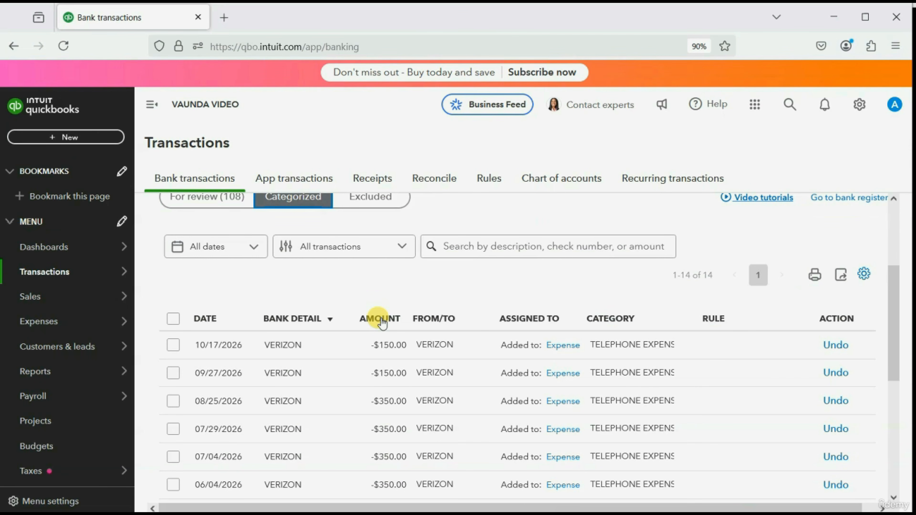
scroll(382, 324, "down", 8)
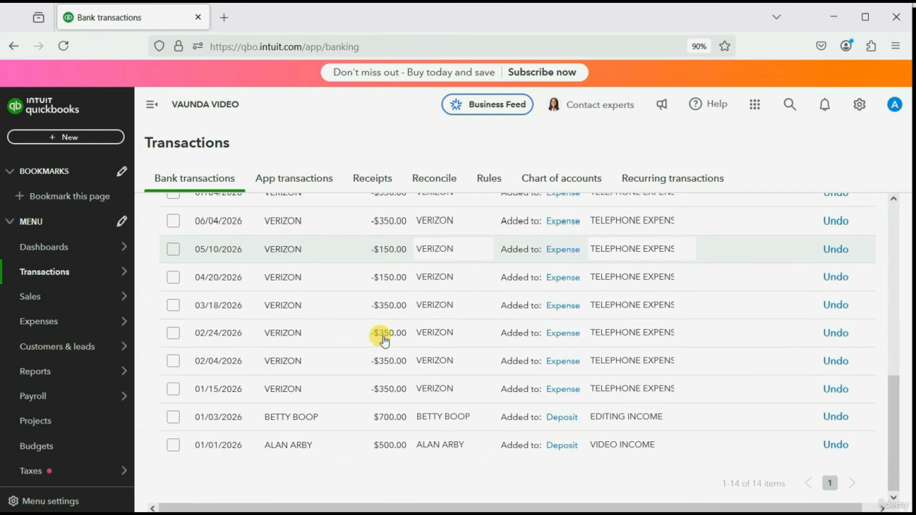
scroll(384, 342, "up", 5)
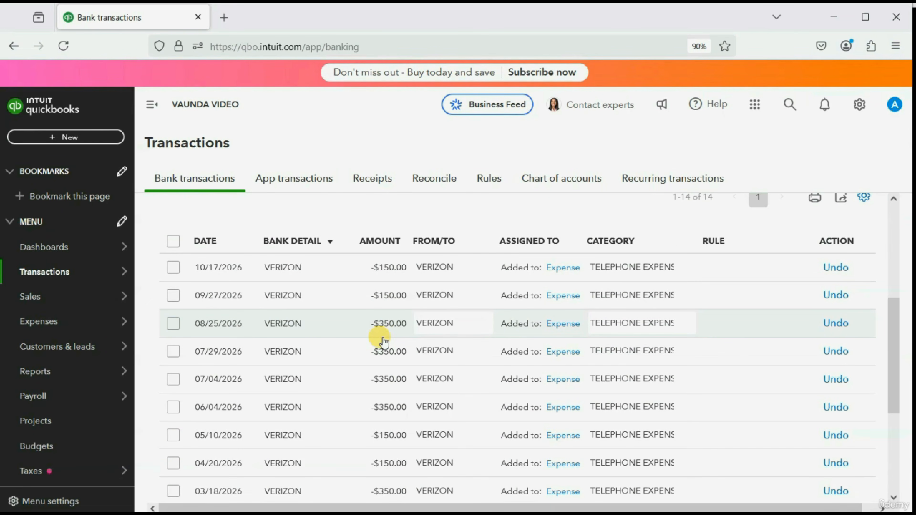
Open the custom Trial Balance report to check the balances by account
mouse_move(76, 371)
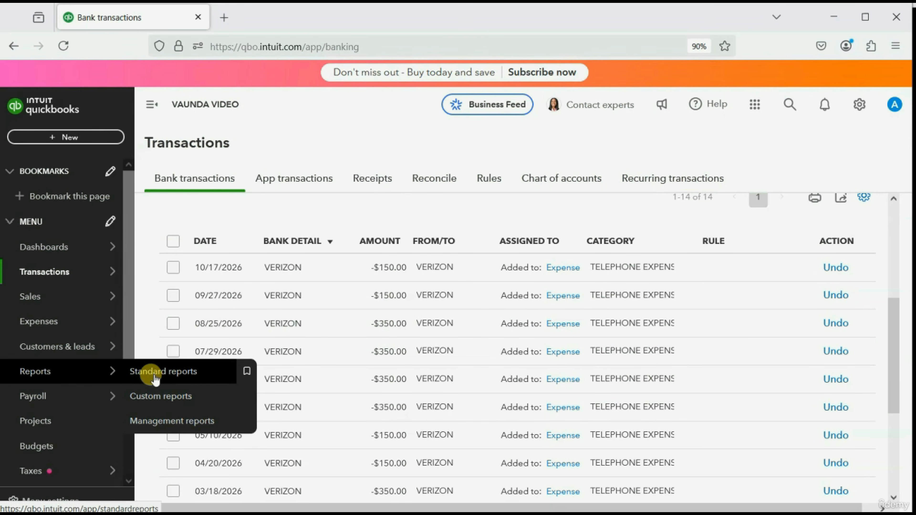
left_click(160, 394)
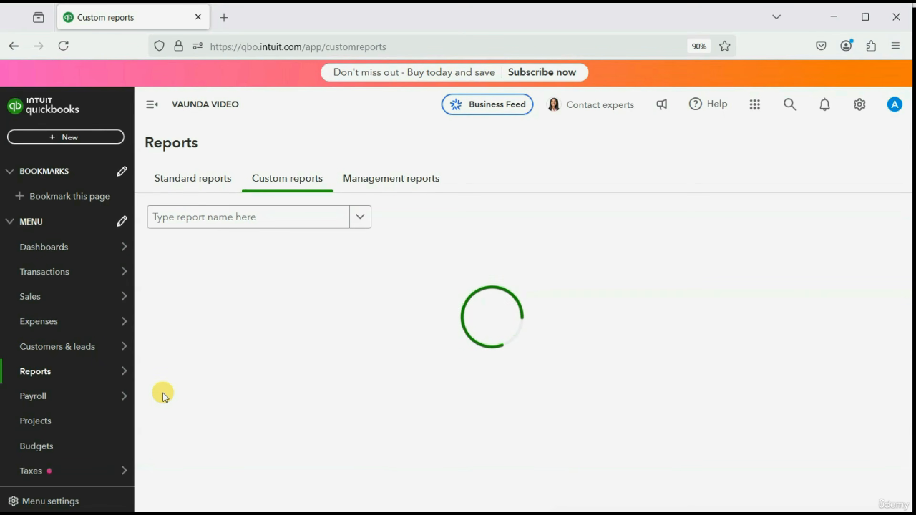
left_click(167, 401)
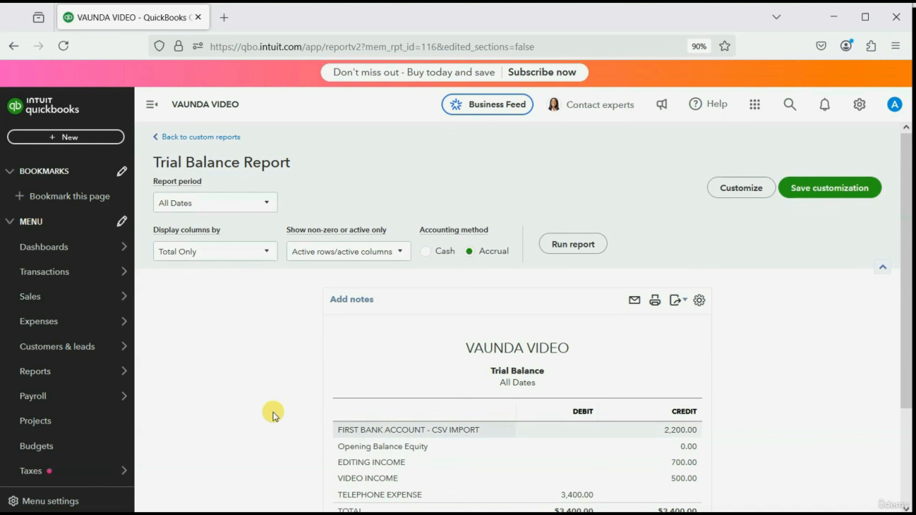
Open the custom Transaction List by Vendor report and examine the Verizon expenses
mouse_move(49, 375)
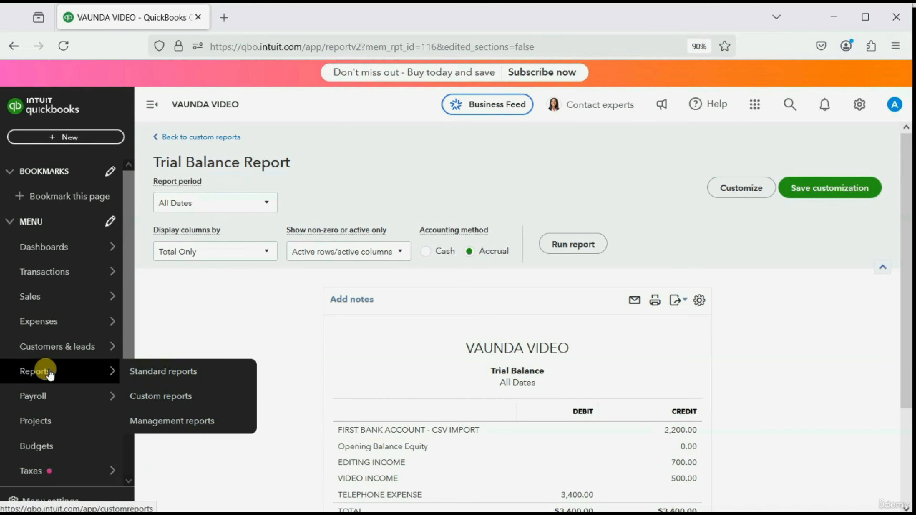
left_click(154, 394)
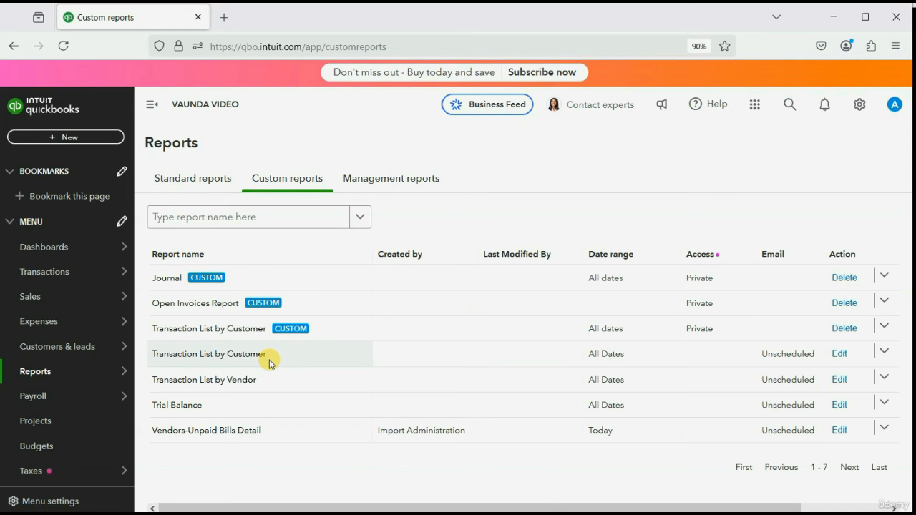
left_click(247, 381)
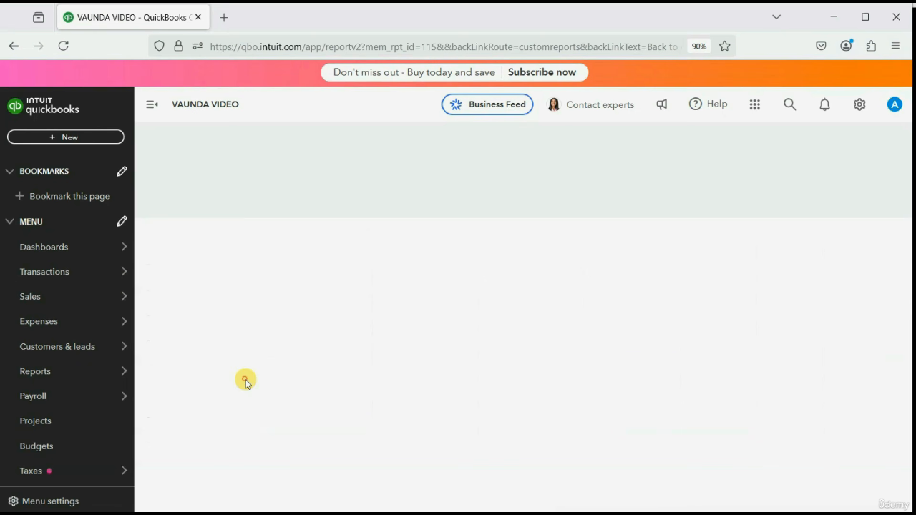
scroll(247, 383, "down", 5)
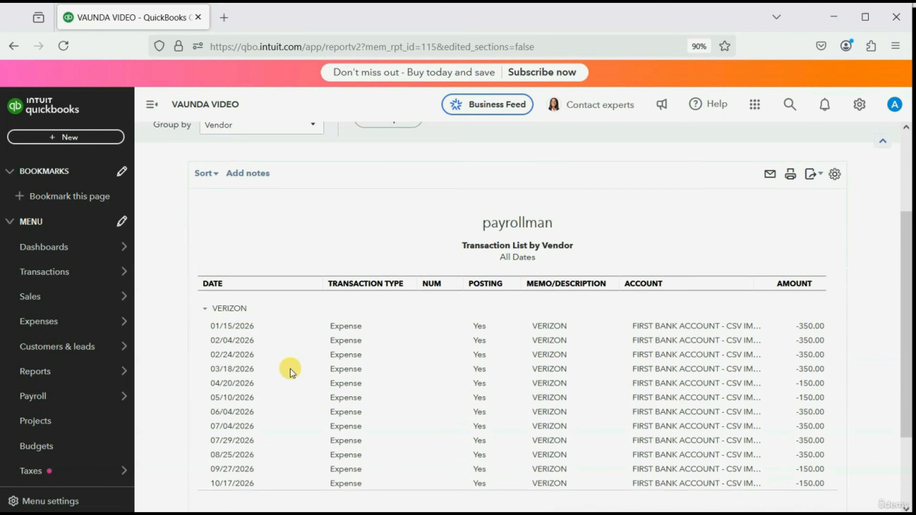
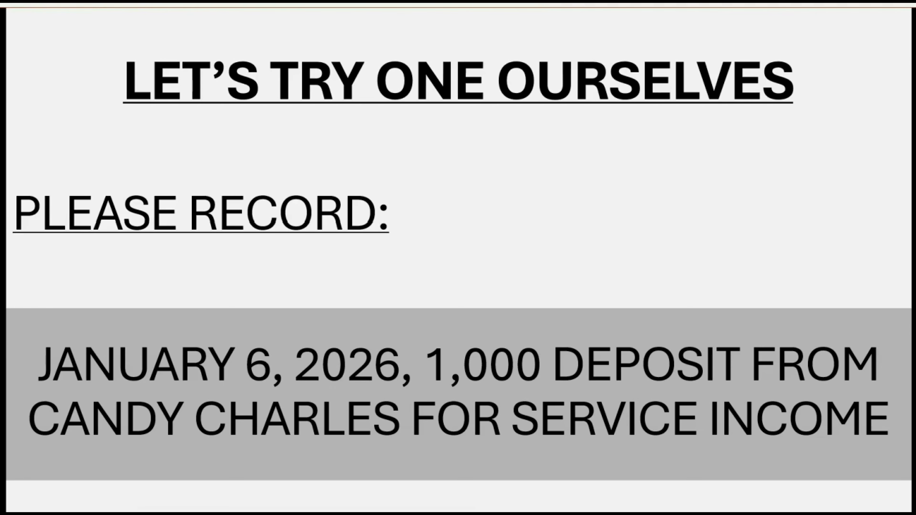
Start a new bank deposit and set its date to 01/06/2026
left_click(420, 497)
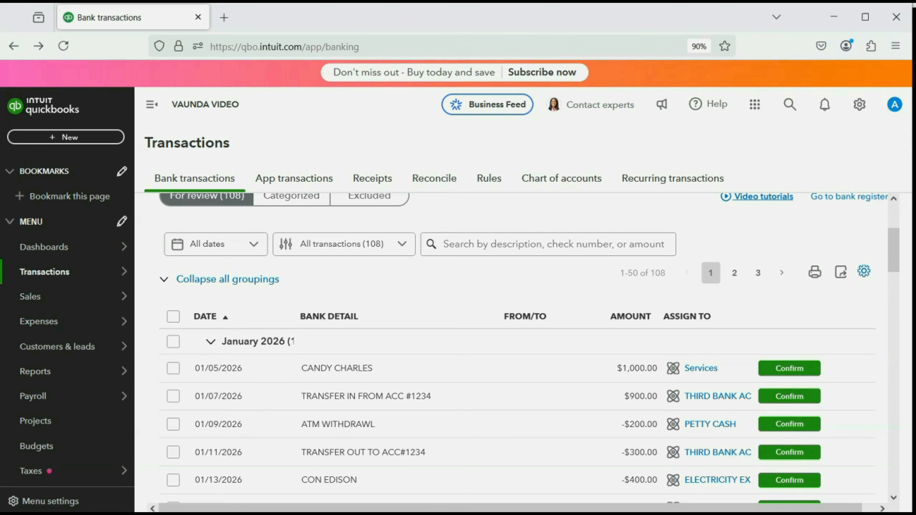
left_click(69, 136)
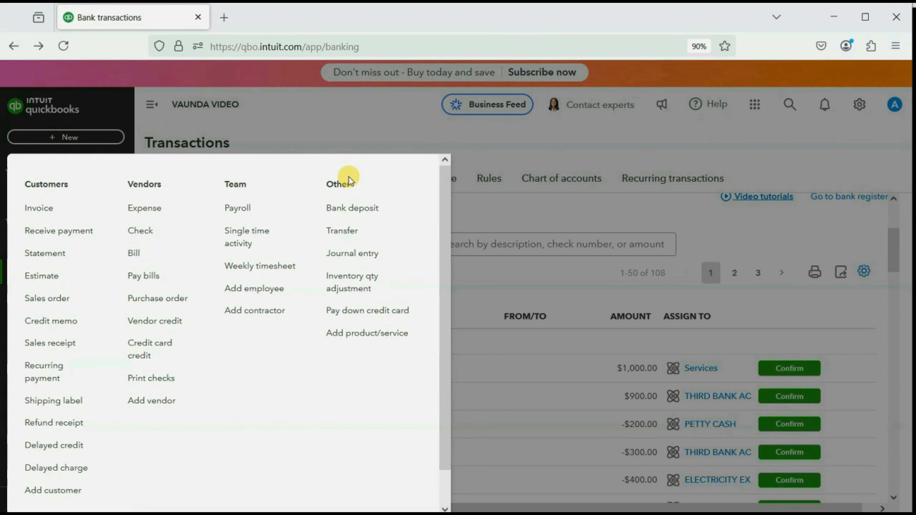
left_click(354, 211)
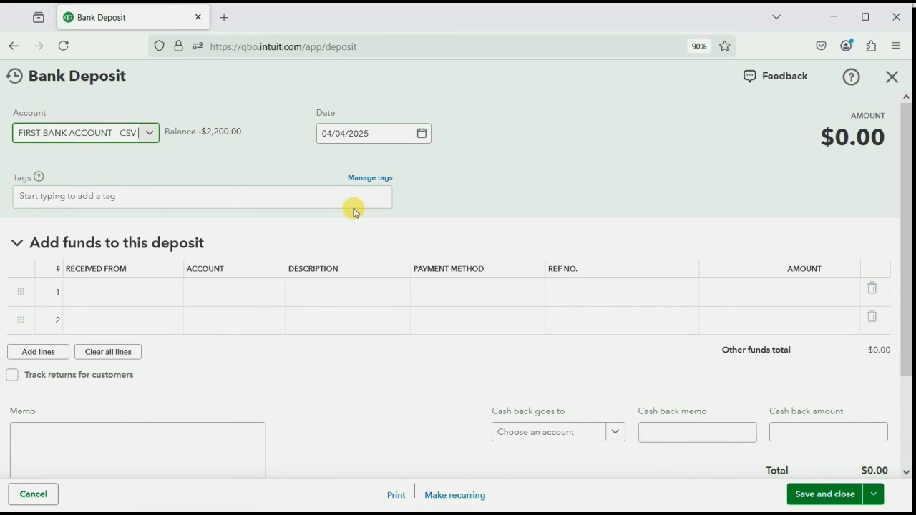
left_click(418, 133)
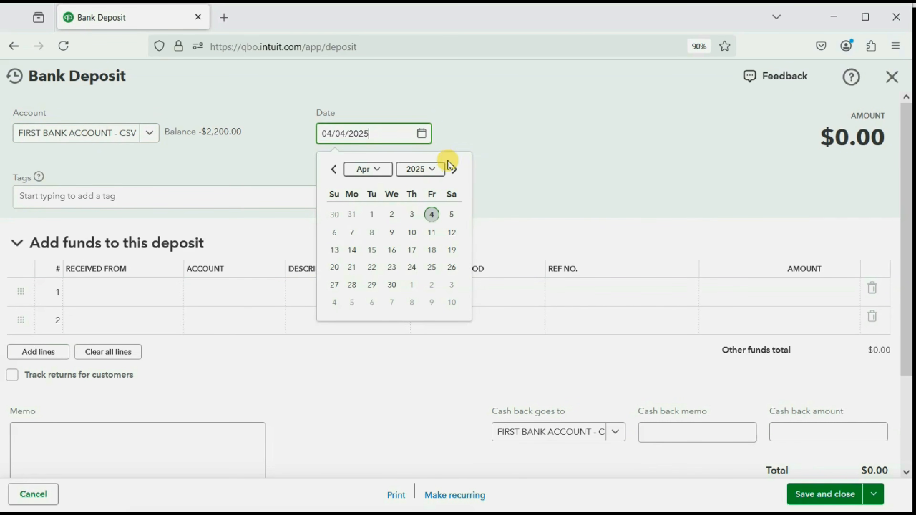
left_click(453, 170)
left_click(452, 170)
left_click(453, 169)
left_click(453, 170)
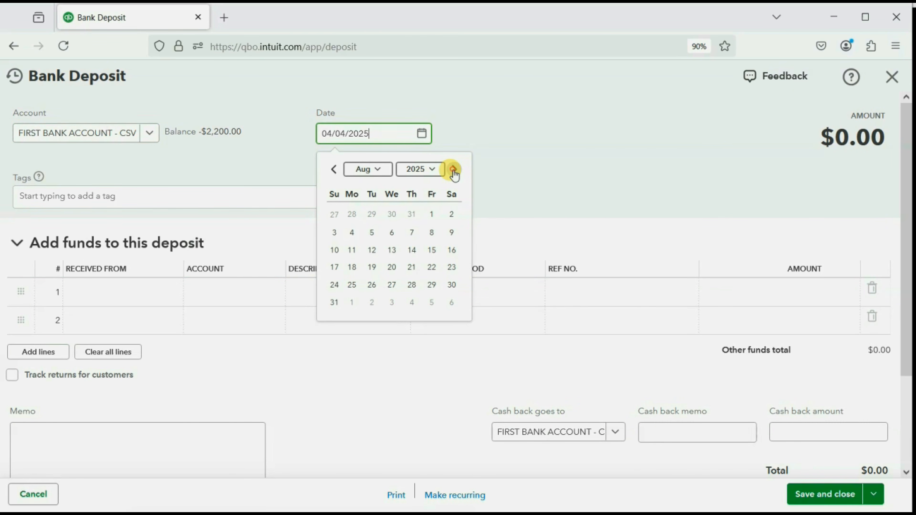
left_click(453, 170)
left_click(453, 170)
left_click(453, 170)
left_click(453, 170)
left_click(453, 170)
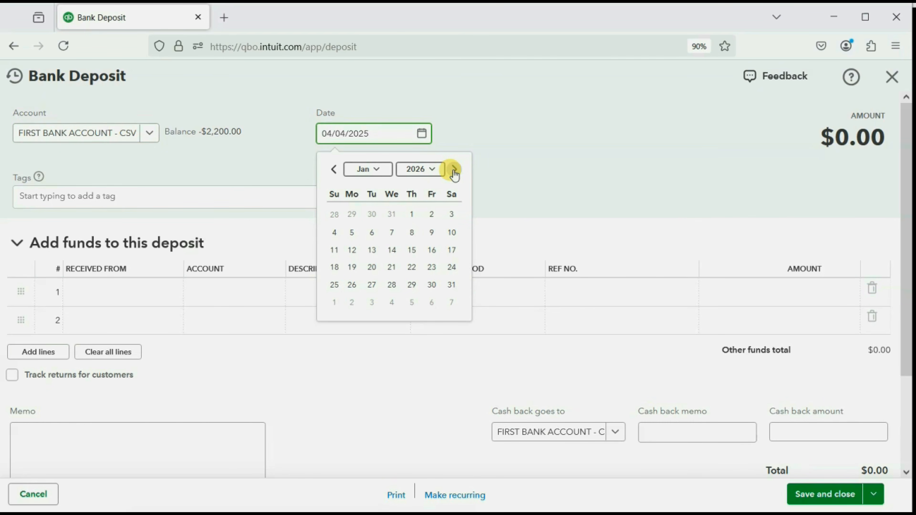
left_click(372, 232)
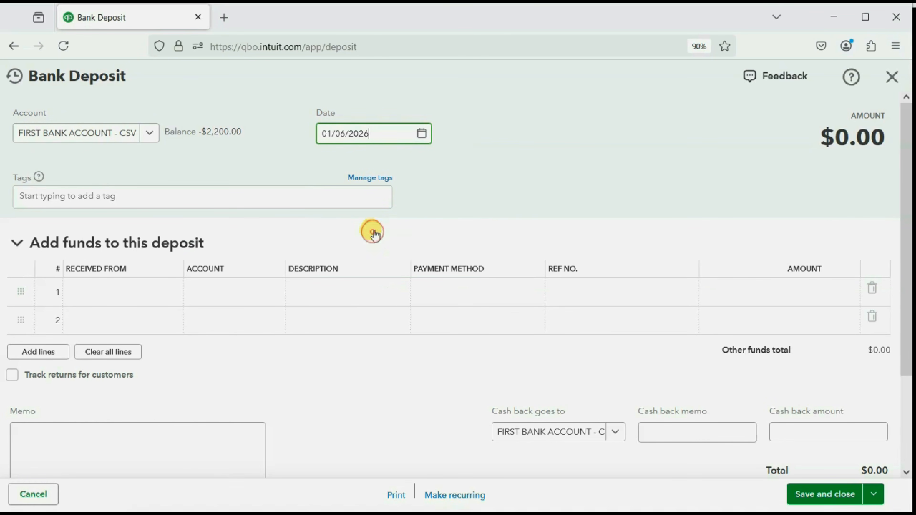
Choose FIRST BANK ACCOUNT - CSV IMPORT as the deposit account and select the exercise's customer as the payer on line 1
left_click(148, 136)
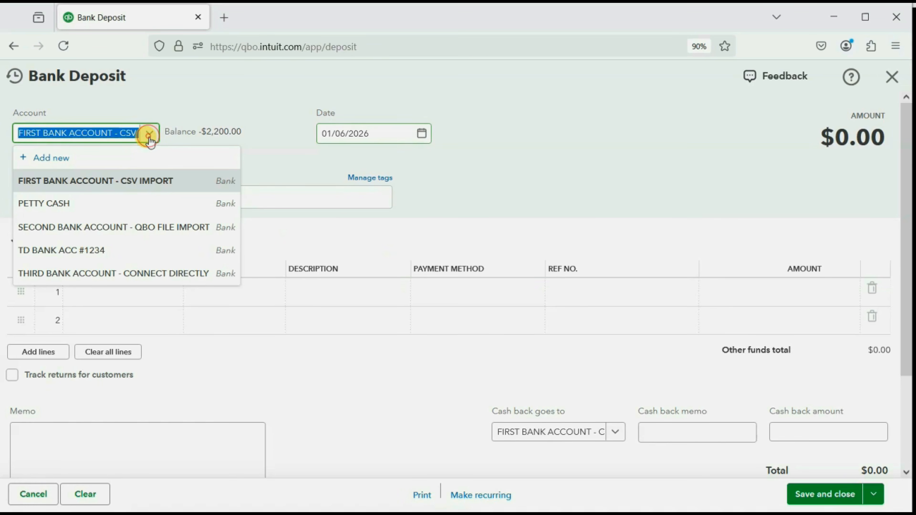
left_click(151, 180)
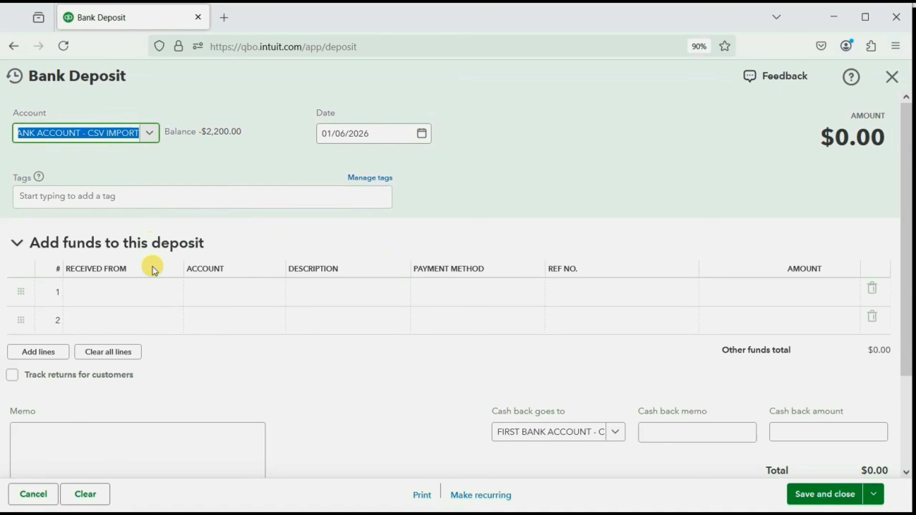
left_click(171, 293)
left_click(171, 292)
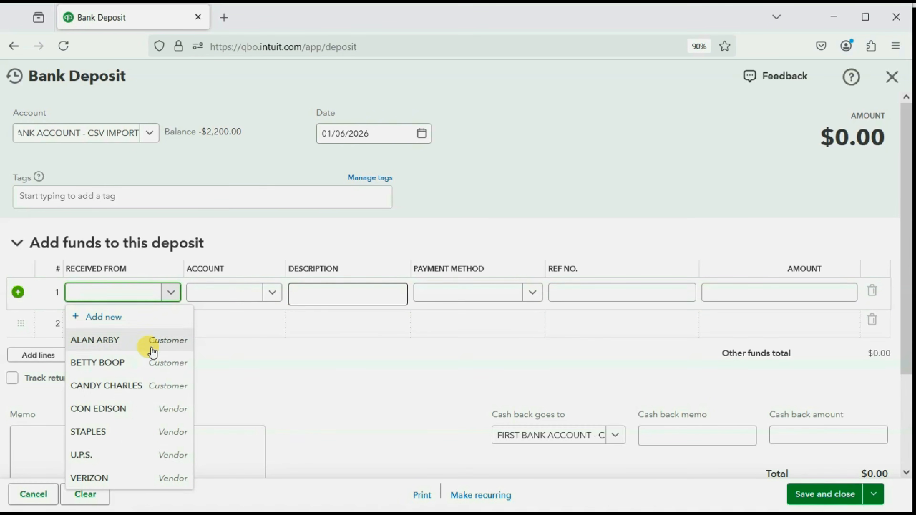
left_click(153, 385)
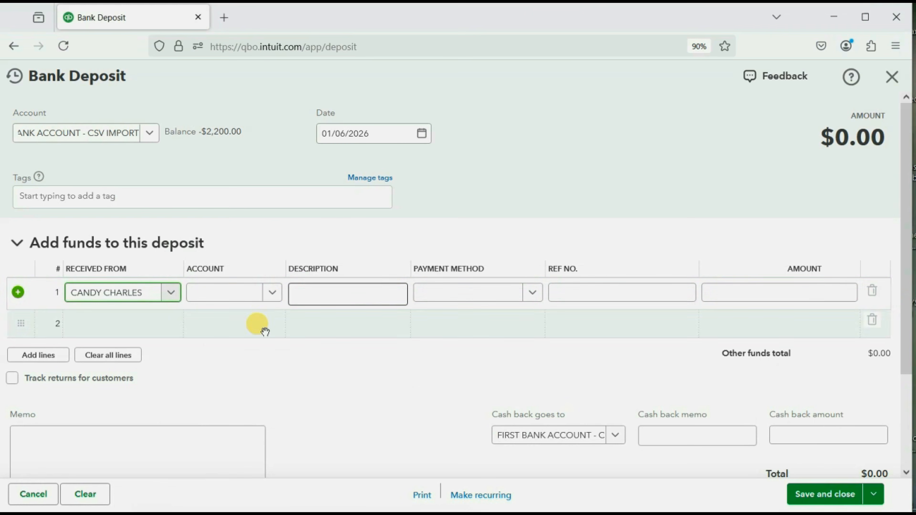
Assign line 1 of the deposit to the Services income account with an amount of 1000, and save the deposit
left_click(272, 293)
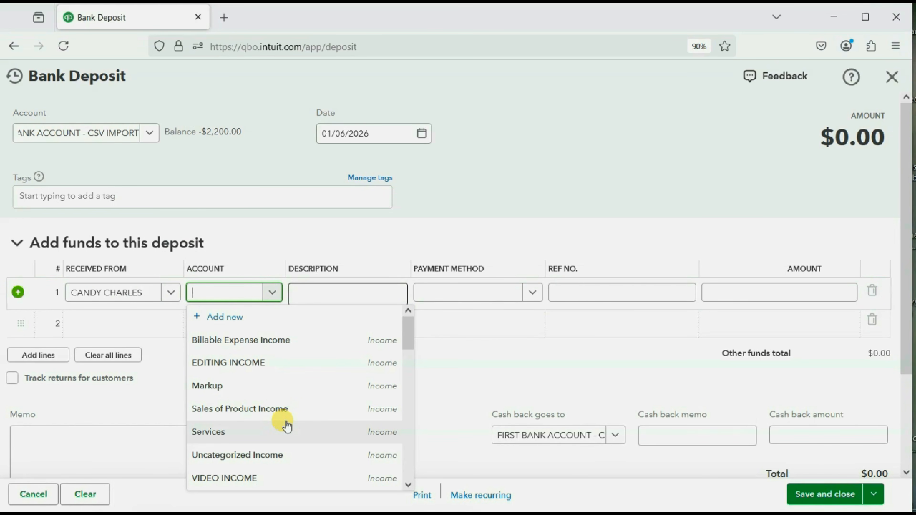
left_click(347, 431)
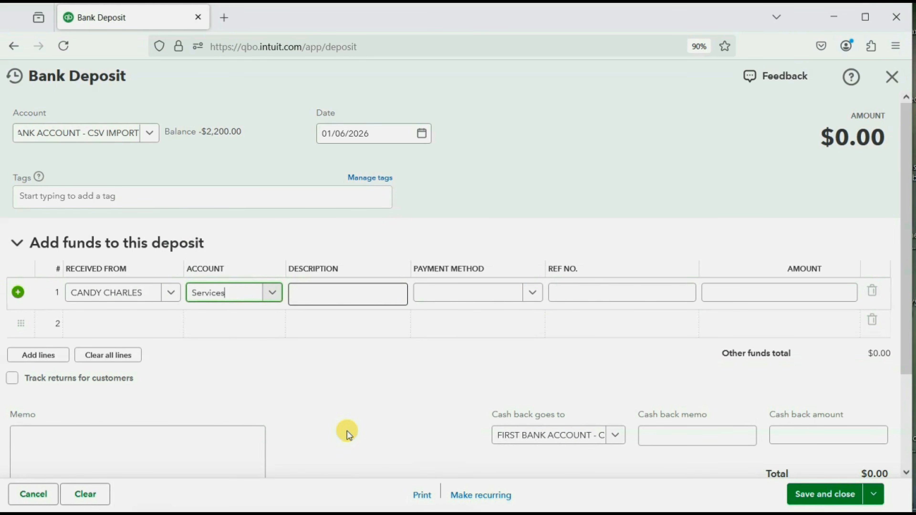
left_click(764, 283)
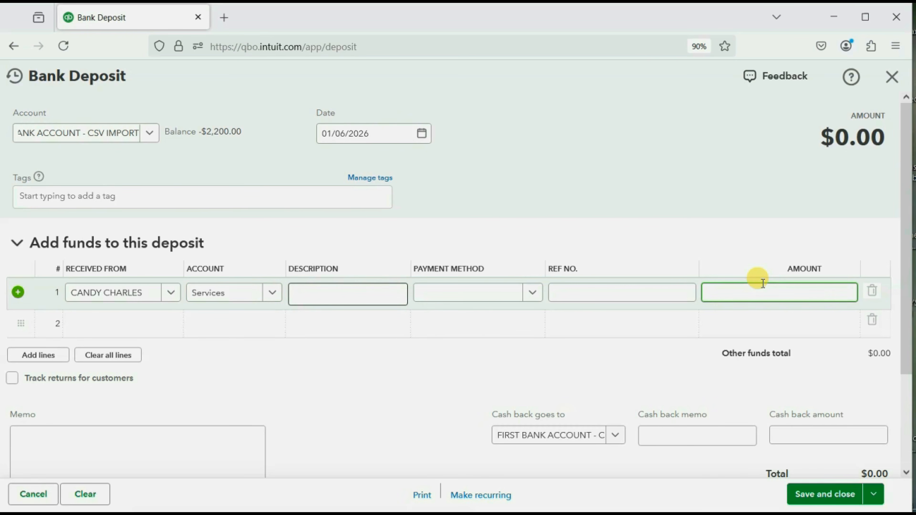
type("1000")
left_click(626, 318)
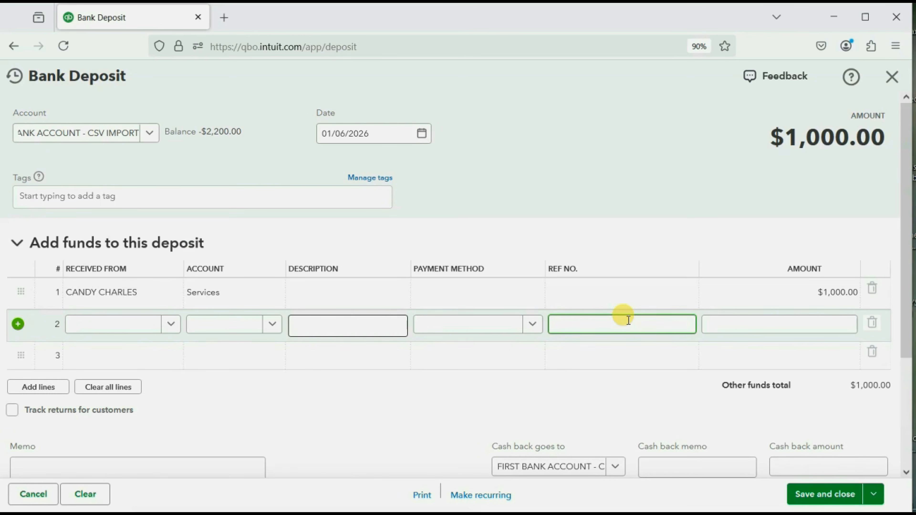
left_click(810, 494)
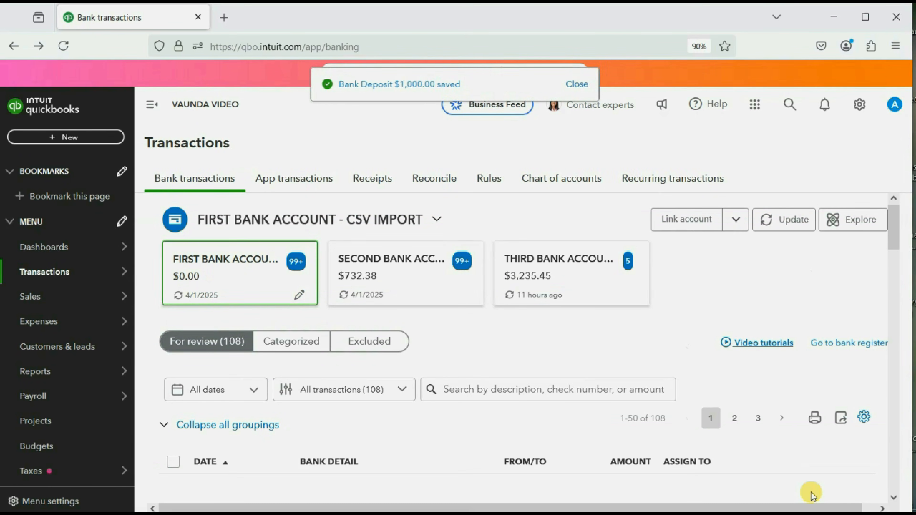
Refresh the bank transactions and match the 01/05/2026 bank line of $1,000.00 to the recorded deposit
scroll(715, 352, "down", 5)
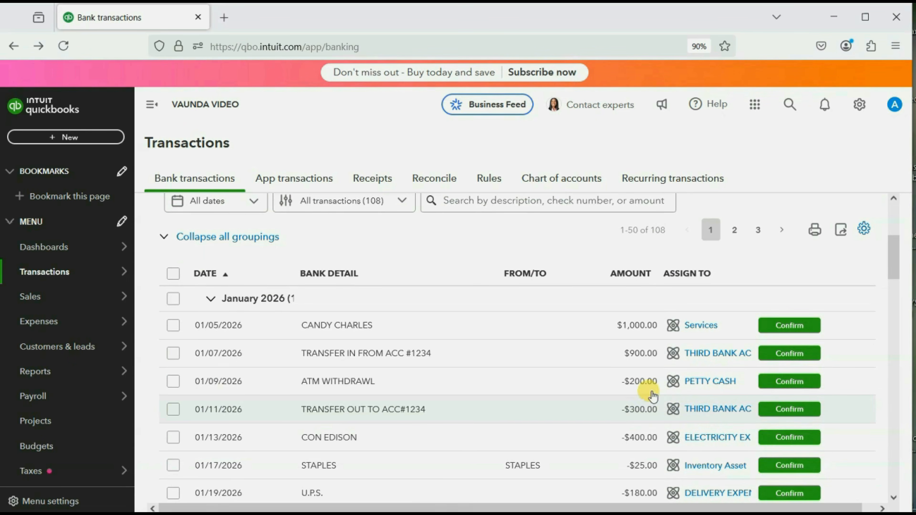
left_click(65, 51)
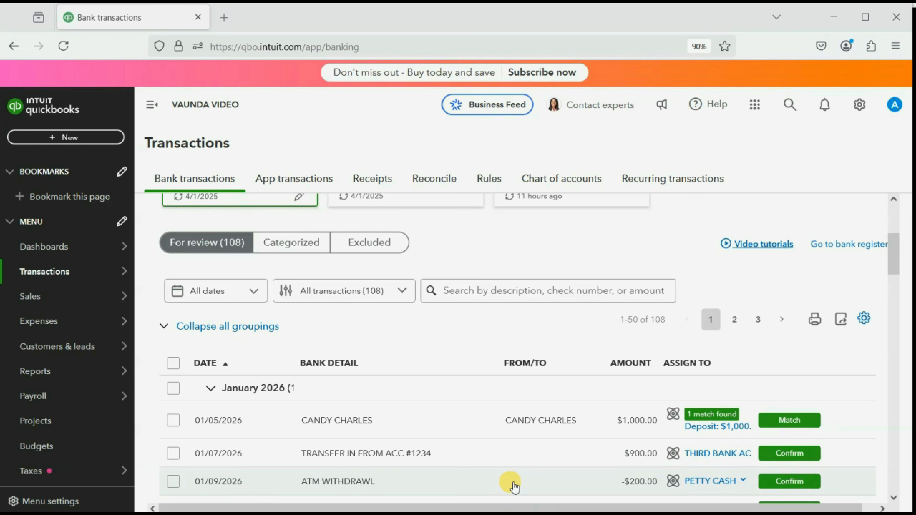
left_click(471, 421)
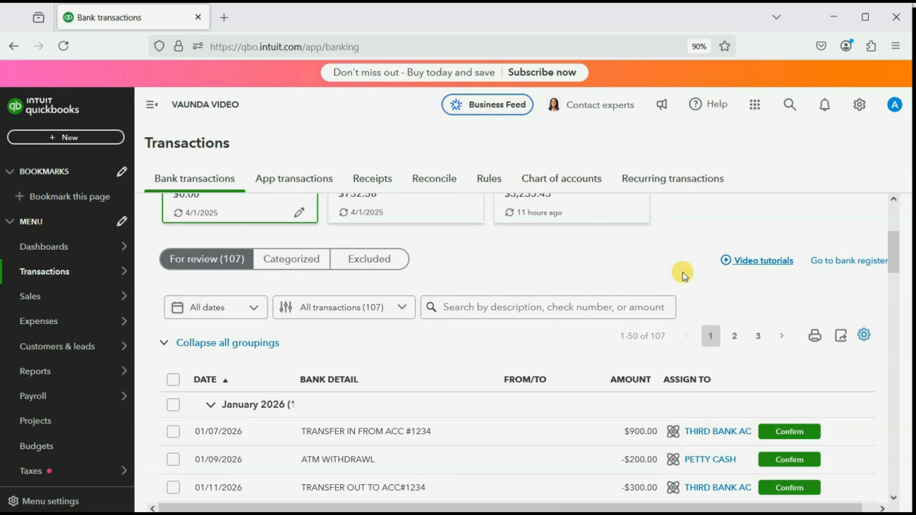
Look through the For review and Excluded lists of FIRST BANK ACCOUNT - CSV IMPORT for the matched transaction
scroll(682, 272, "down", 2)
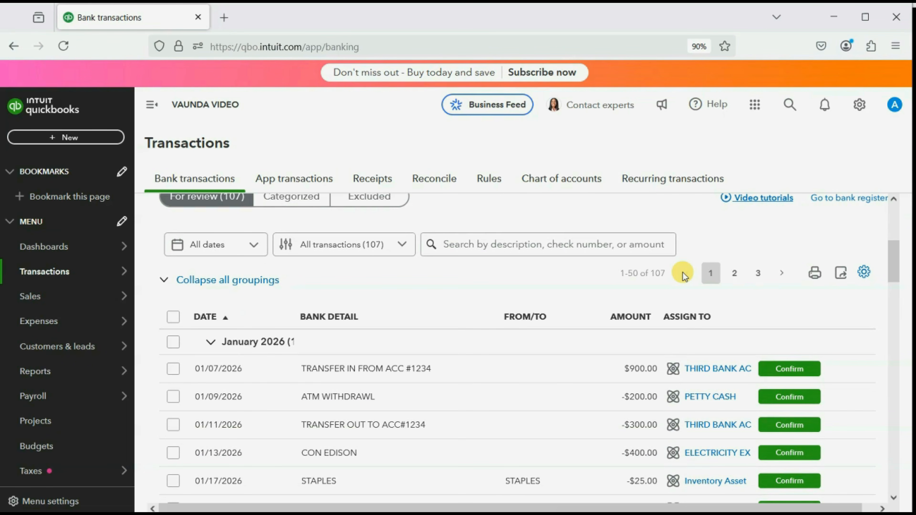
scroll(681, 274, "up", 2)
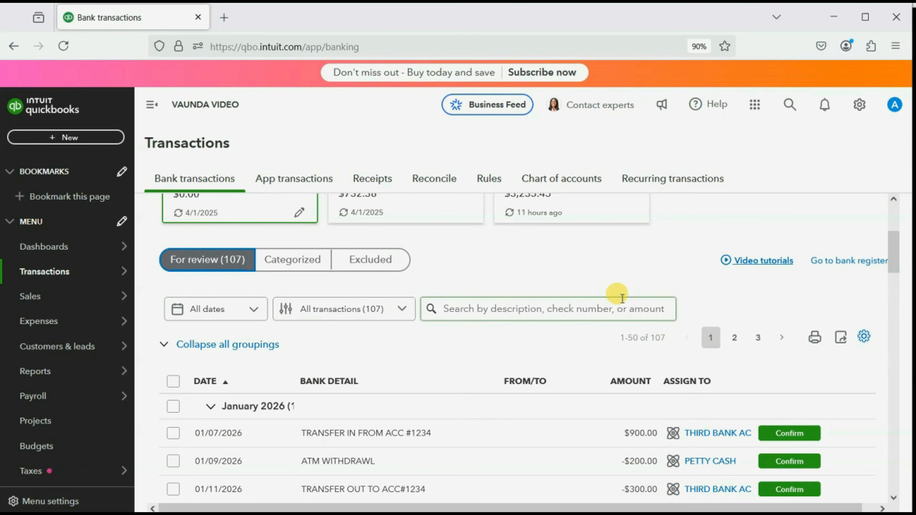
scroll(633, 293, "down", 3)
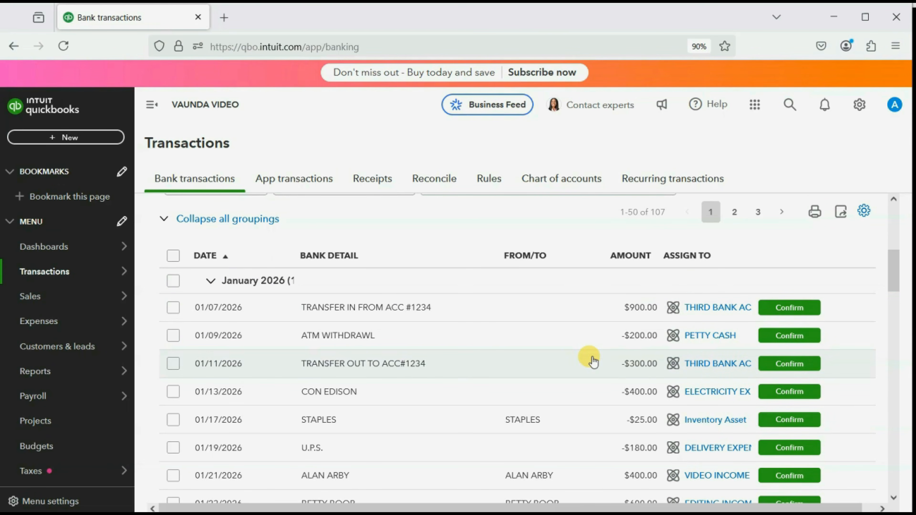
scroll(591, 361, "up", 2)
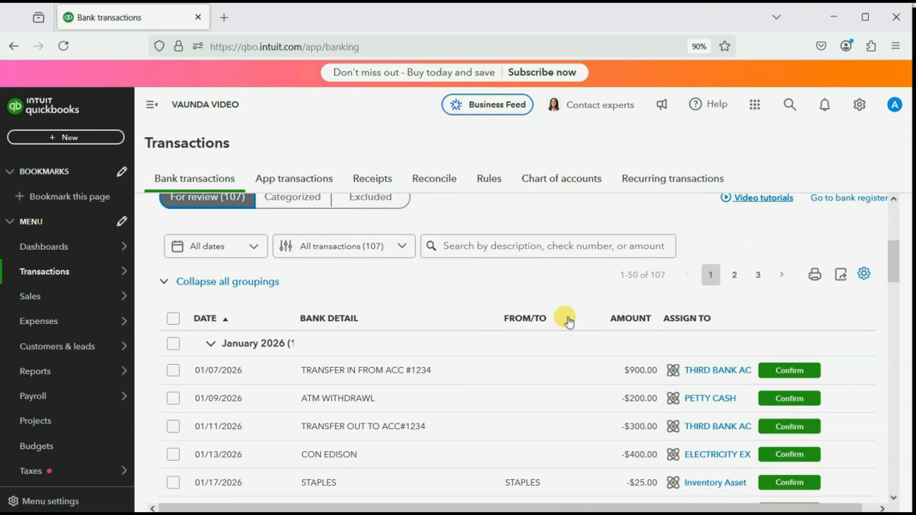
scroll(566, 318, "up", 2)
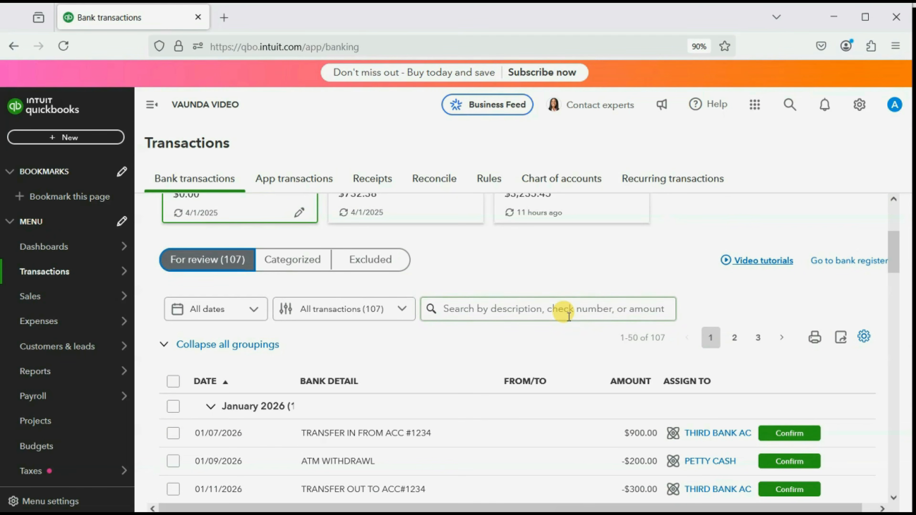
left_click(380, 269)
scroll(504, 296, "down", 3)
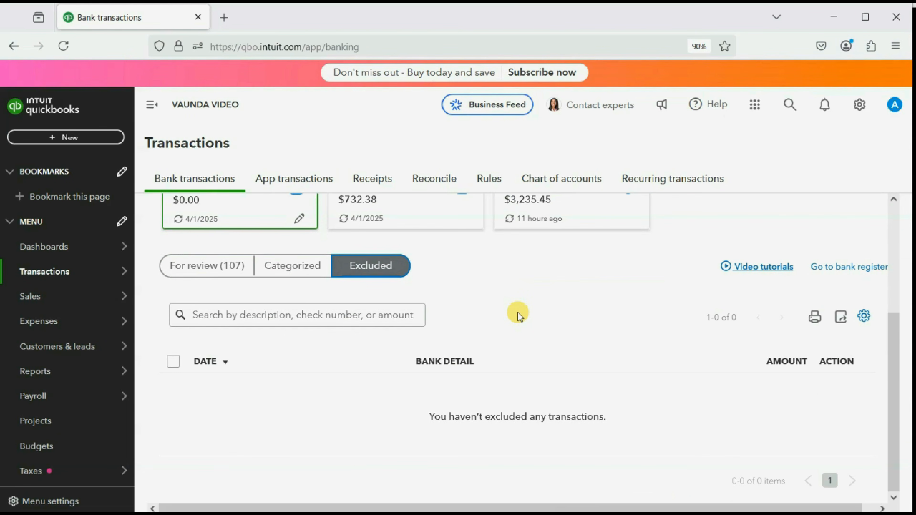
scroll(518, 318, "up", 2)
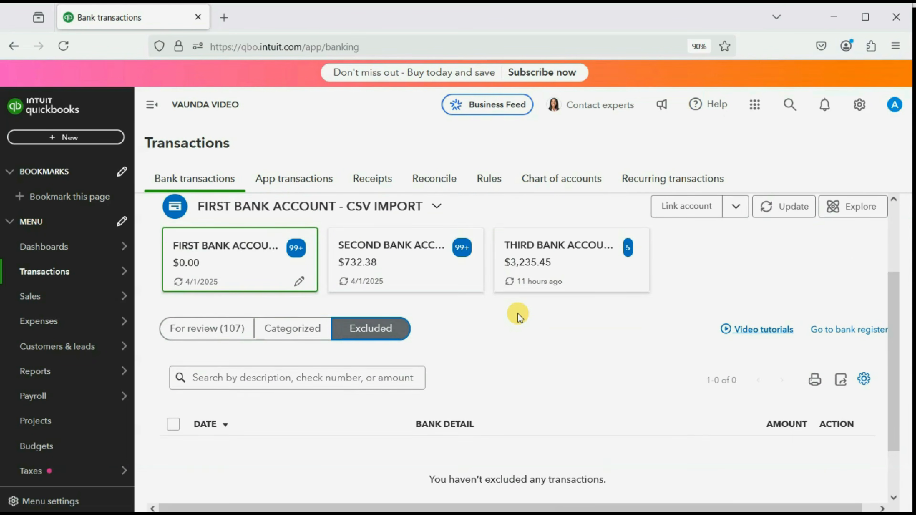
scroll(517, 318, "down", 2)
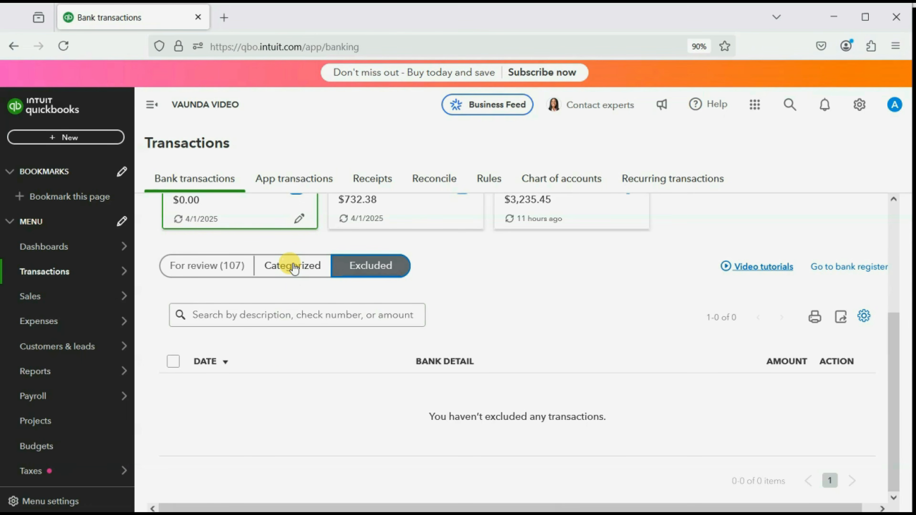
Review the categorized transactions and examine the details of the matched 01/05/2026 deposit of $1,000.00
left_click(294, 278)
scroll(303, 279, "up", 2)
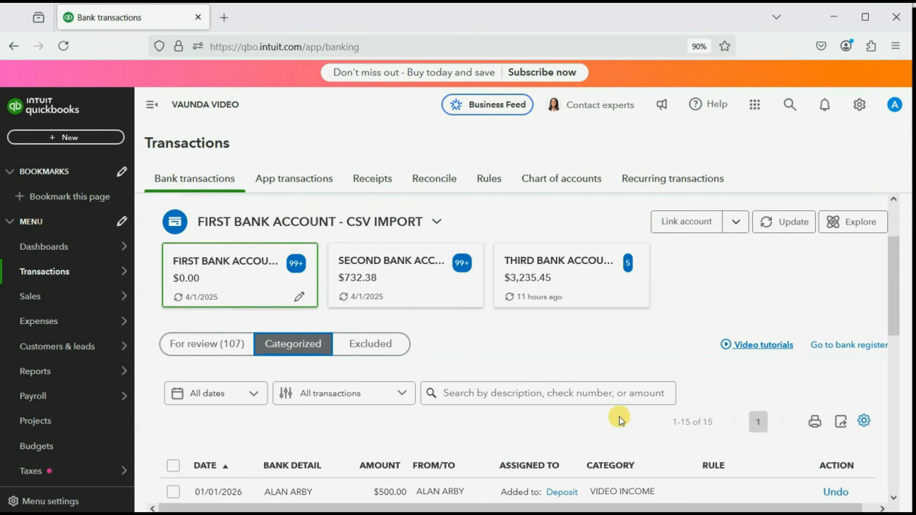
scroll(582, 403, "down", 5)
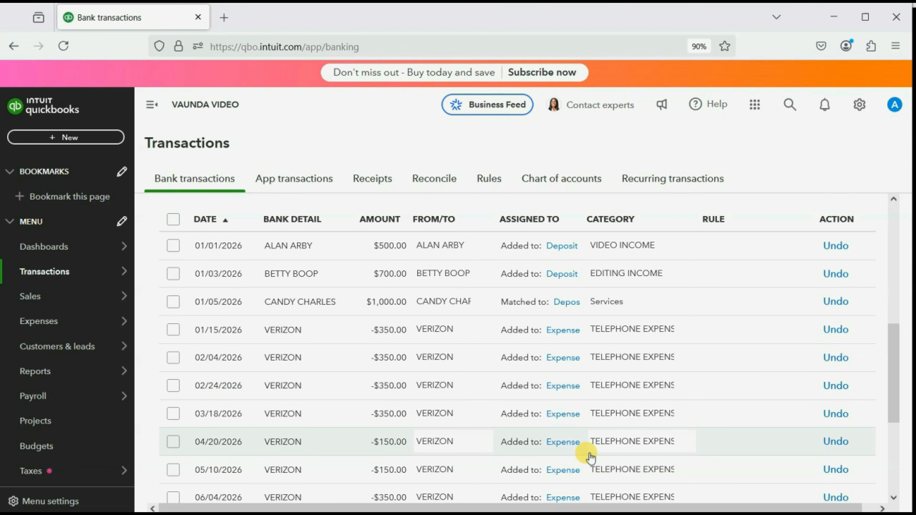
scroll(590, 457, "down", 5)
scroll(590, 458, "up", 5)
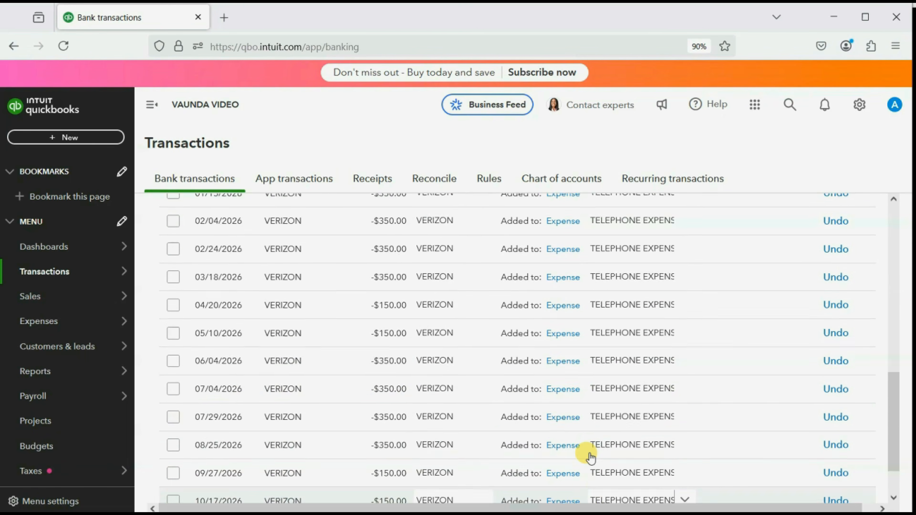
scroll(589, 458, "up", 2)
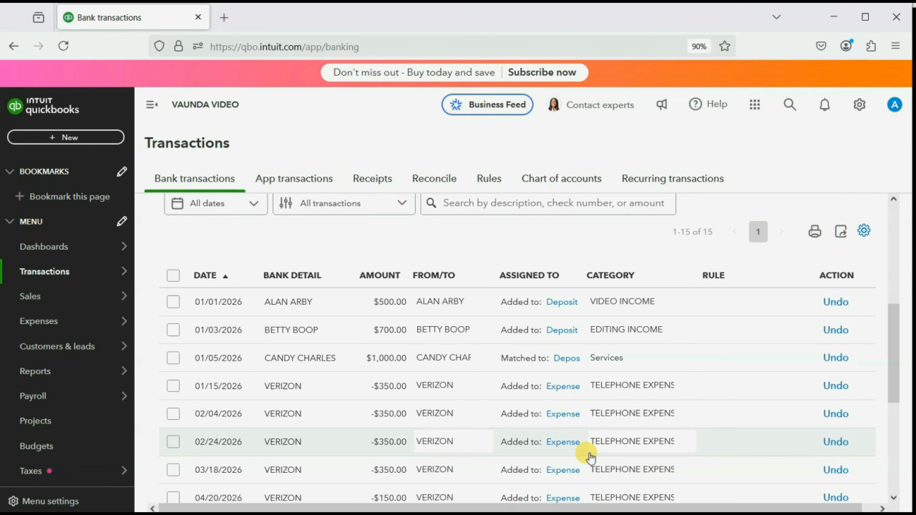
scroll(588, 457, "down", 3)
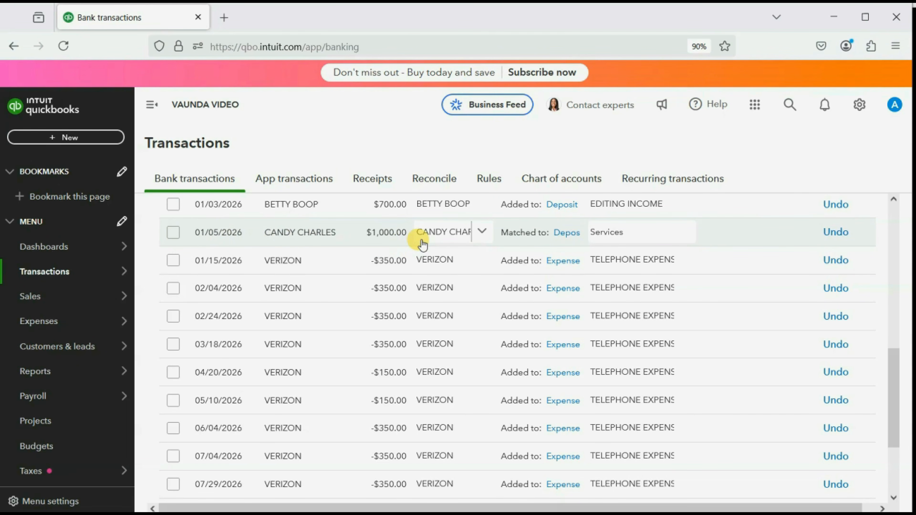
scroll(544, 238, "up", 2)
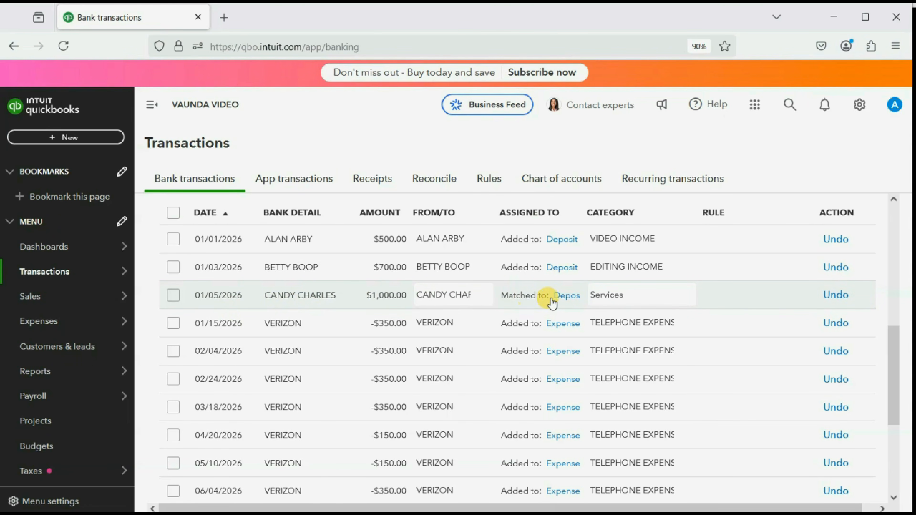
left_click(532, 300)
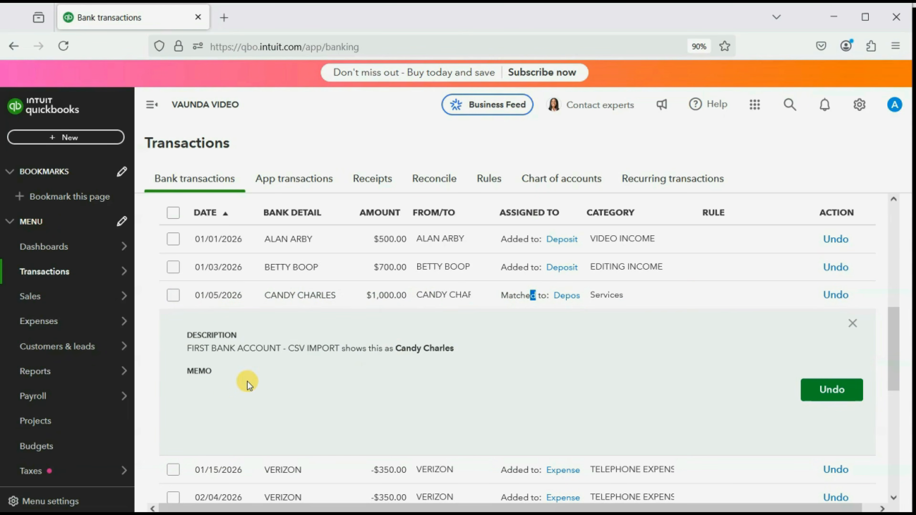
left_click(852, 323)
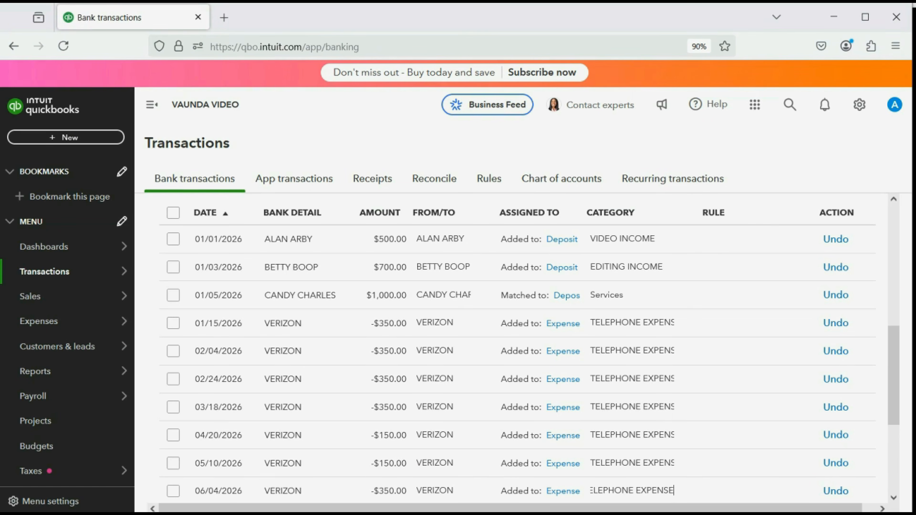
Start a new expense, dismiss the autofill pane and set the payment date to 02/01/2026
left_click(53, 134)
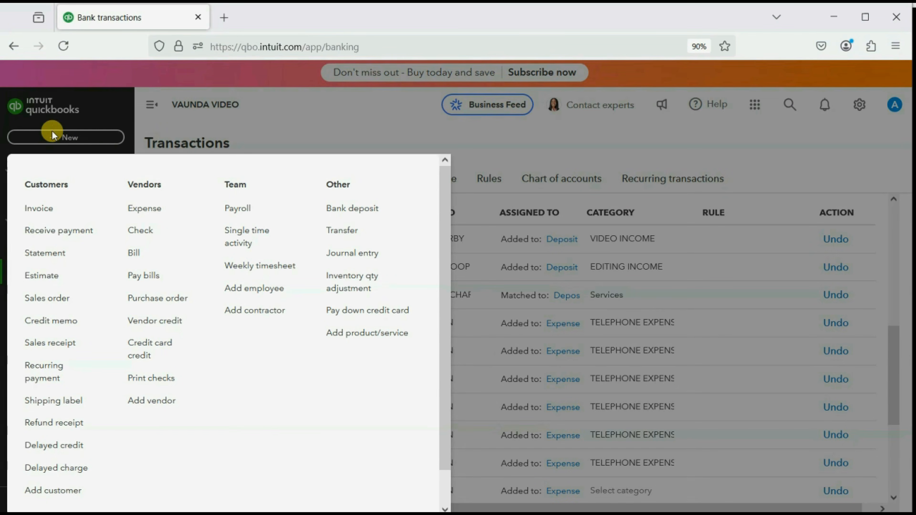
left_click(144, 208)
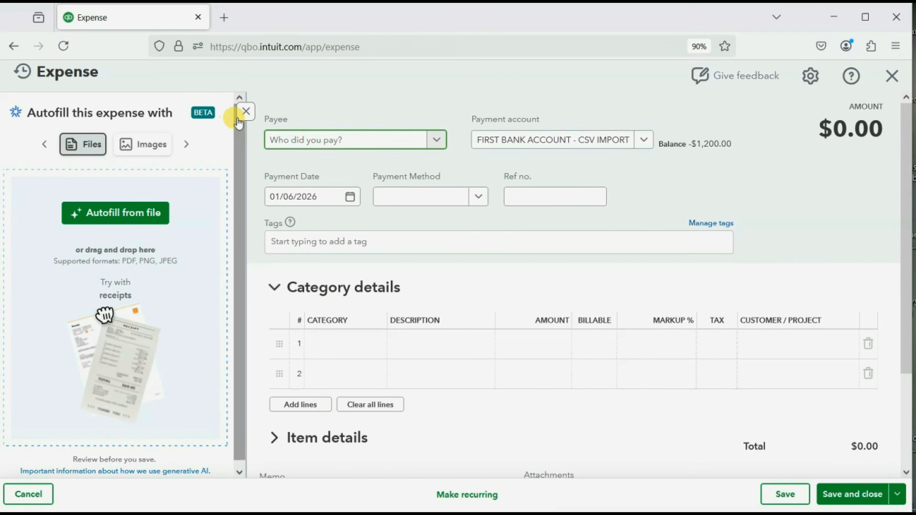
left_click(245, 111)
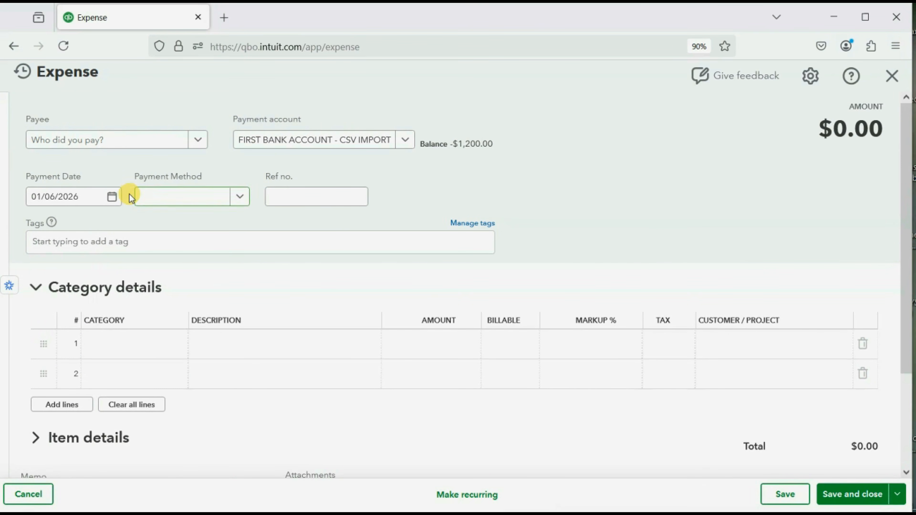
left_click(111, 196)
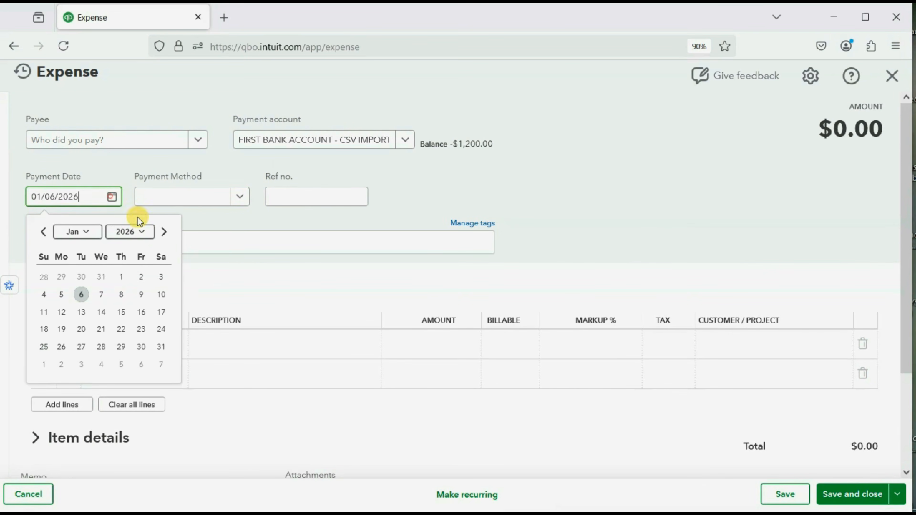
left_click(164, 232)
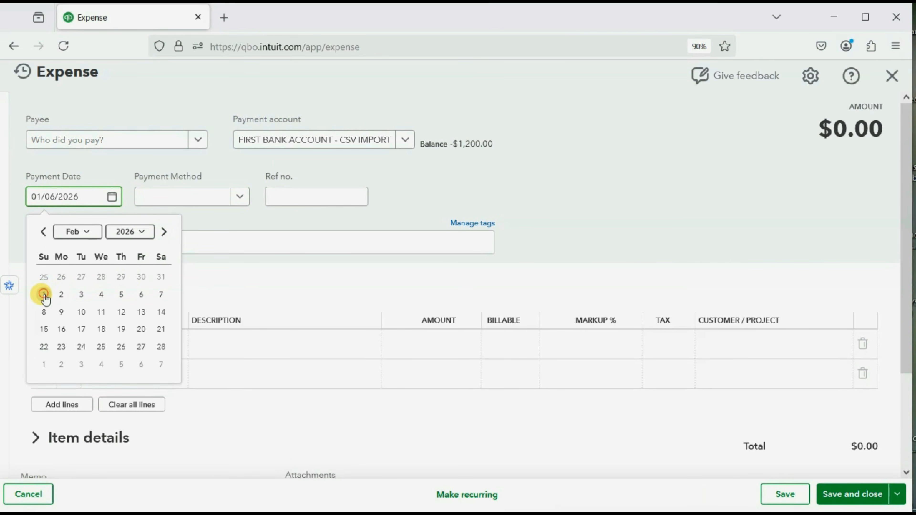
left_click(52, 293)
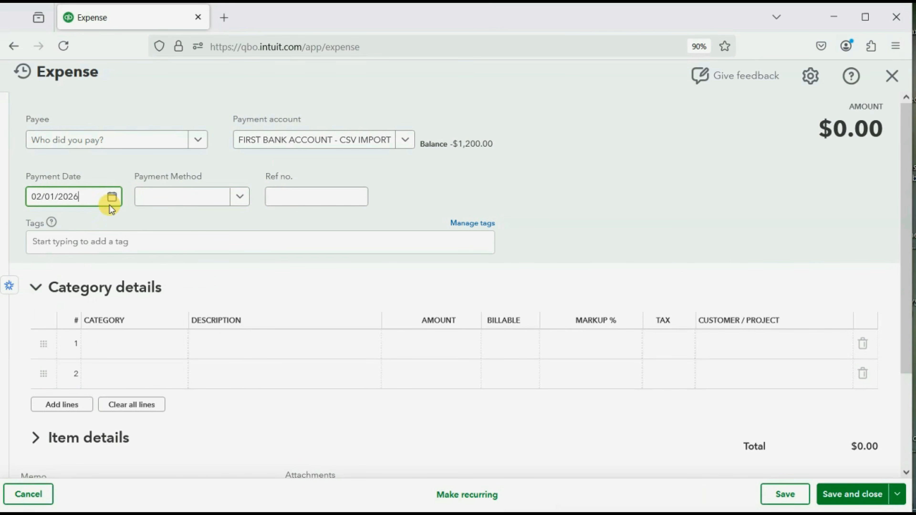
Select CON EDISON as the payee, paid from FIRST BANK ACCOUNT - CSV IMPORT, and categorize line 1 as ELECTRICITY EXPENSE
left_click(197, 139)
left_click(160, 189)
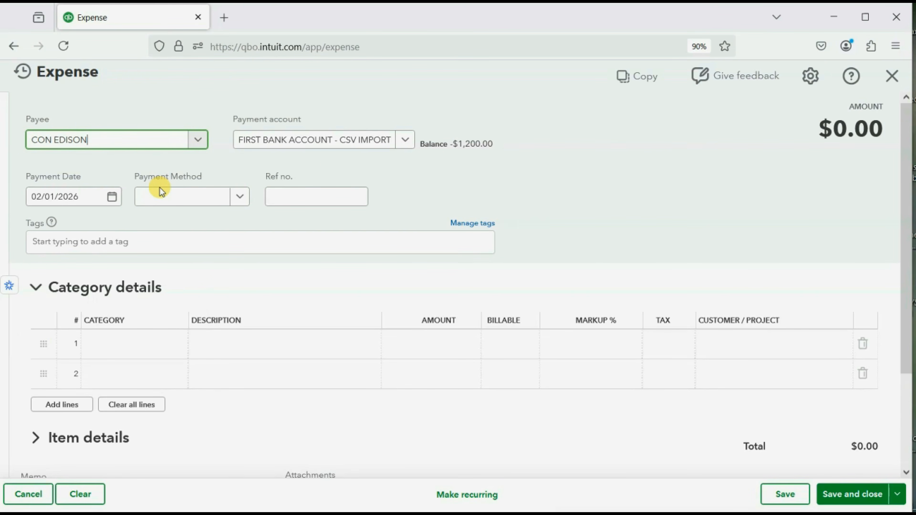
left_click(402, 140)
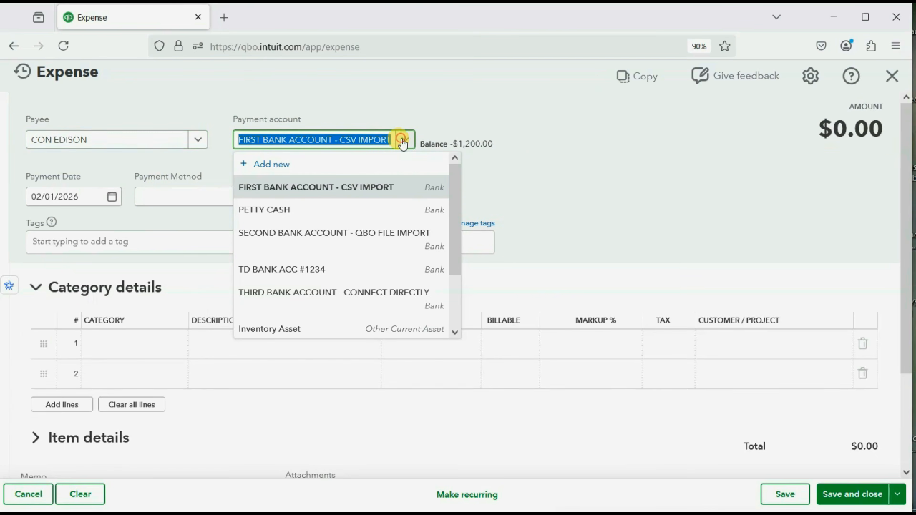
left_click(403, 141)
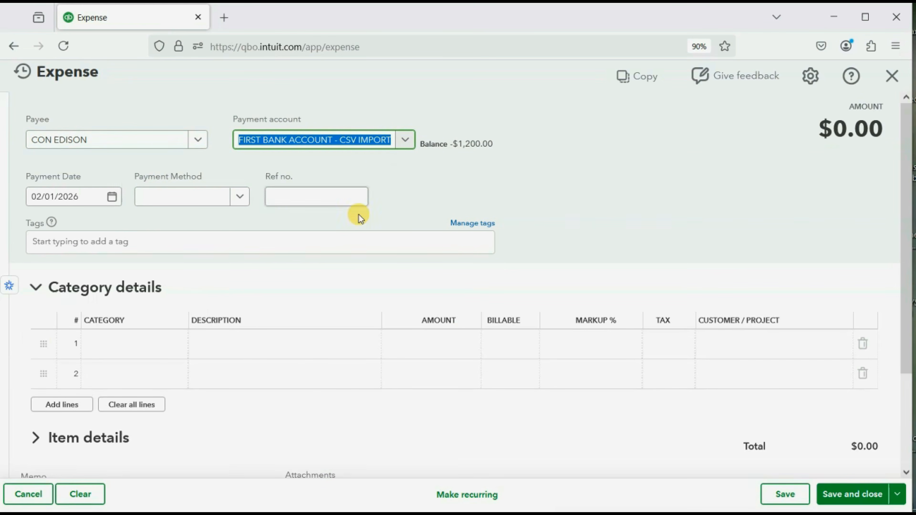
left_click(180, 345)
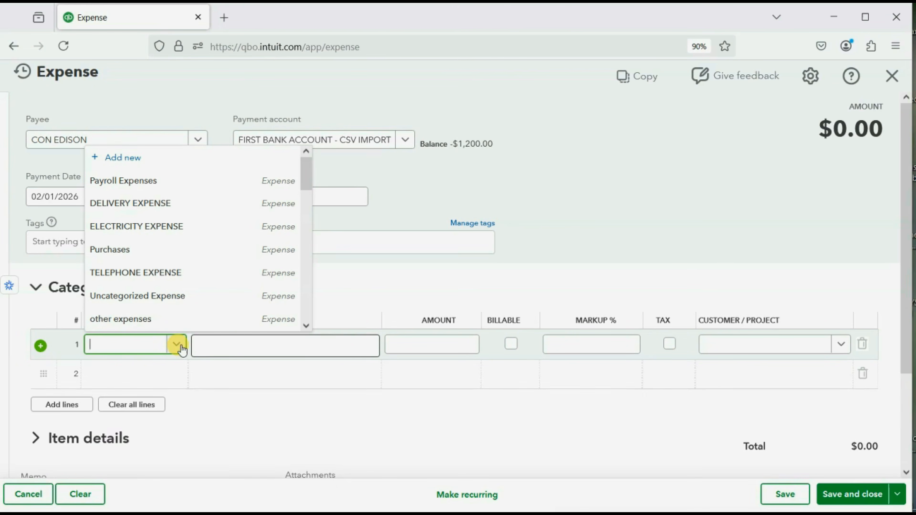
left_click(188, 231)
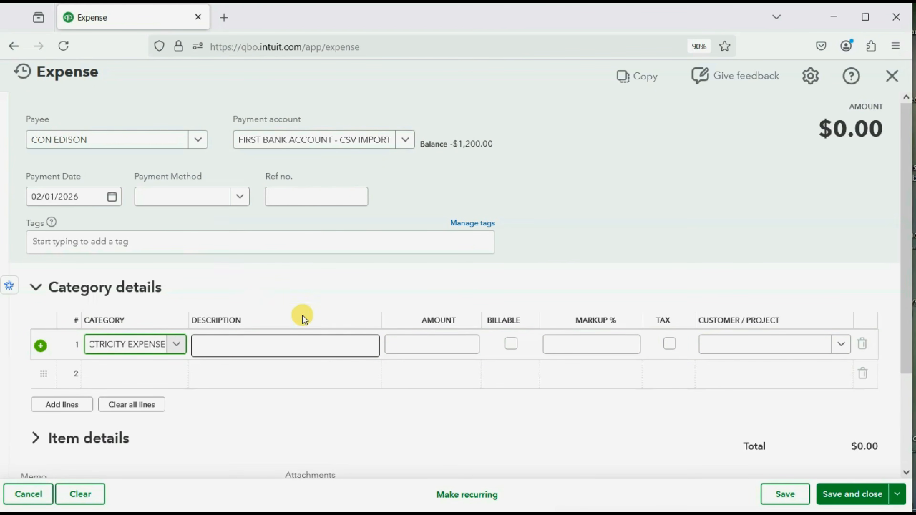
Enter 400 as the line 1 amount, then save and close the expense
left_click(414, 337)
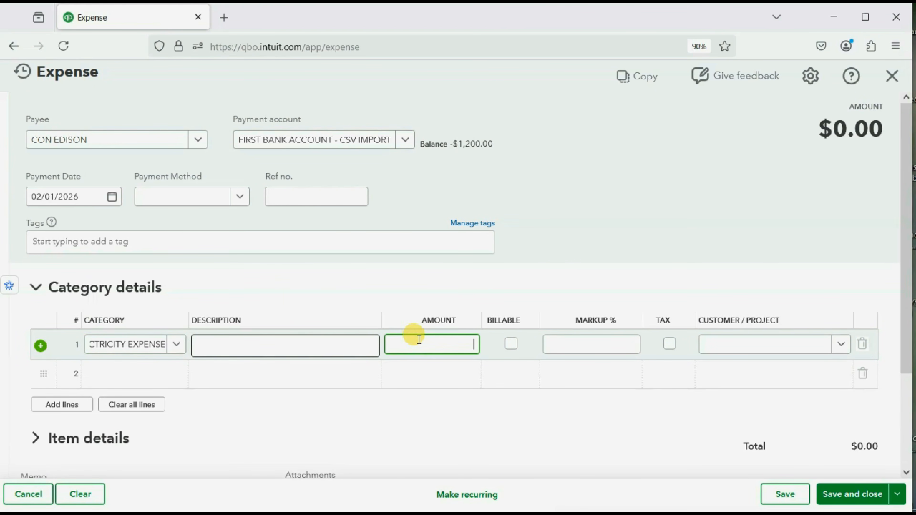
type("400")
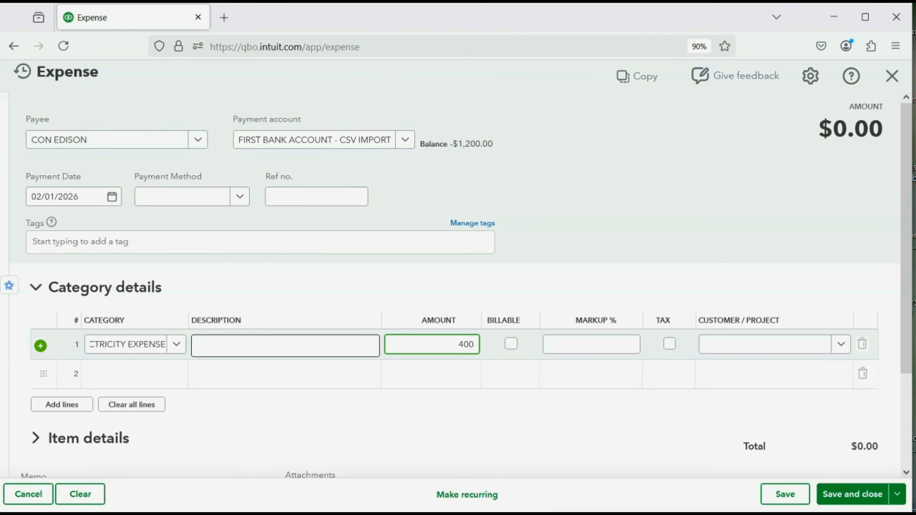
key("Tab")
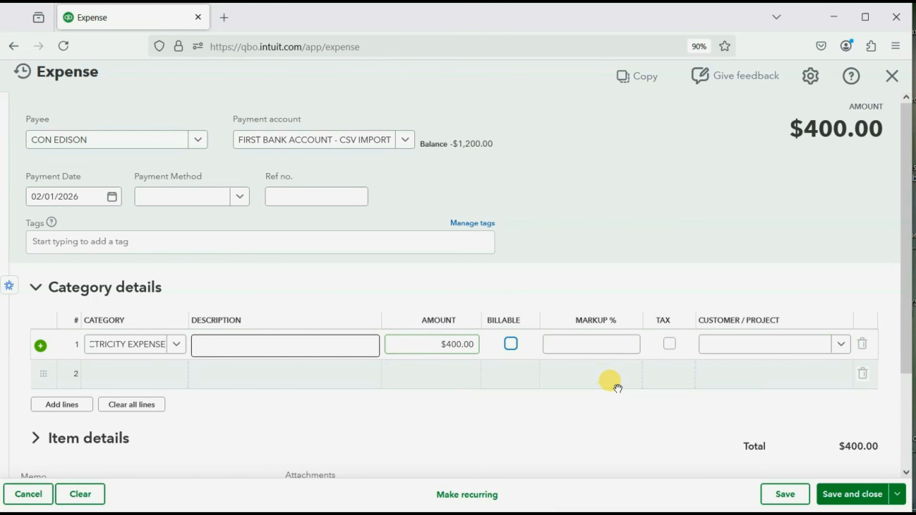
left_click(846, 493)
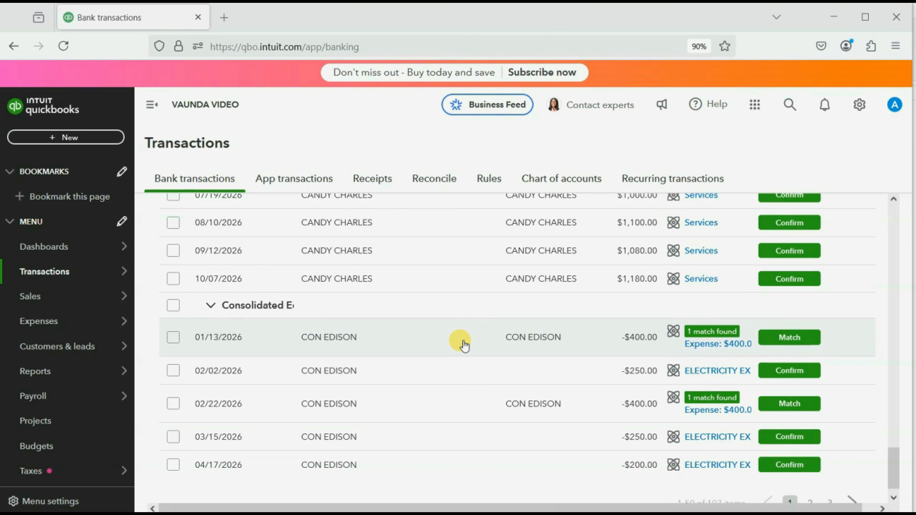
Examine the suggested match and the other match candidates for the 01/13/2026 CON EDISON bank transaction
left_click(463, 343)
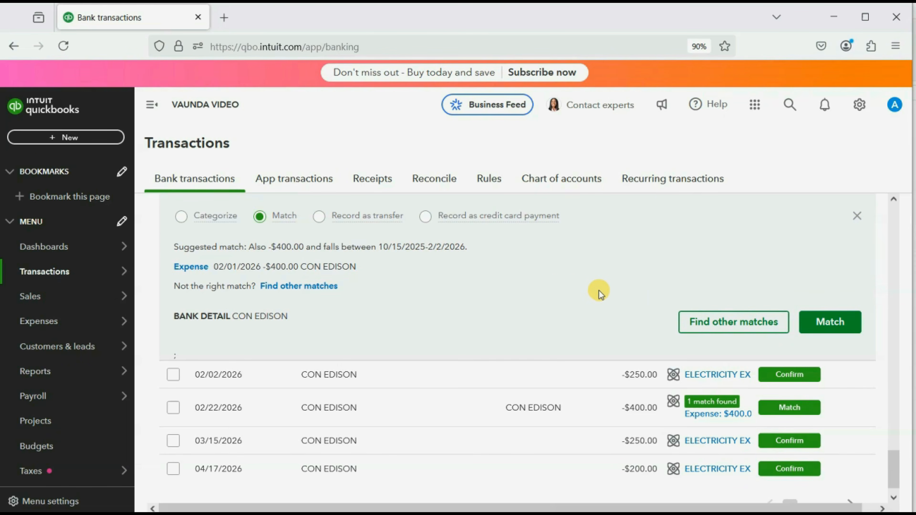
left_click(698, 320)
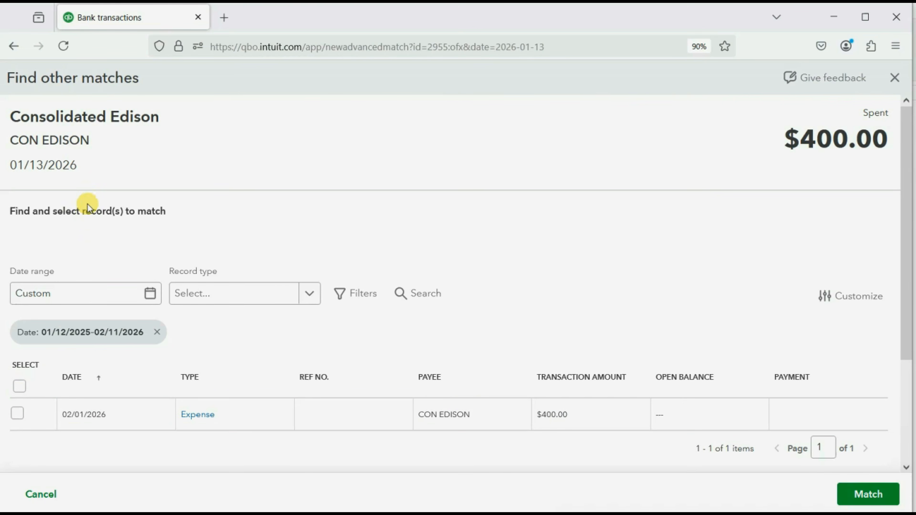
left_click(892, 82)
Examine the suggested match and other match candidates for the 02/22/2026 CON EDISON bank transaction, then return to the Consolidated Edison group
scroll(642, 274, "down", 10)
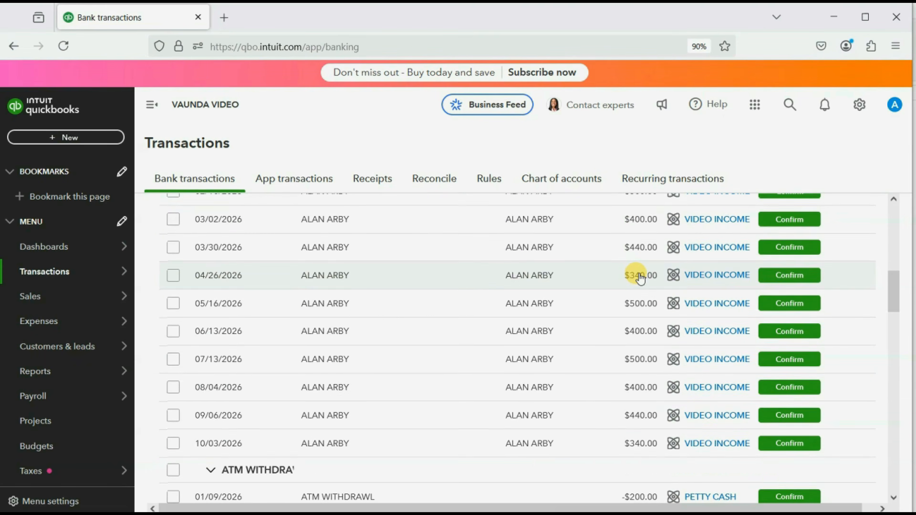
scroll(640, 277, "down", 15)
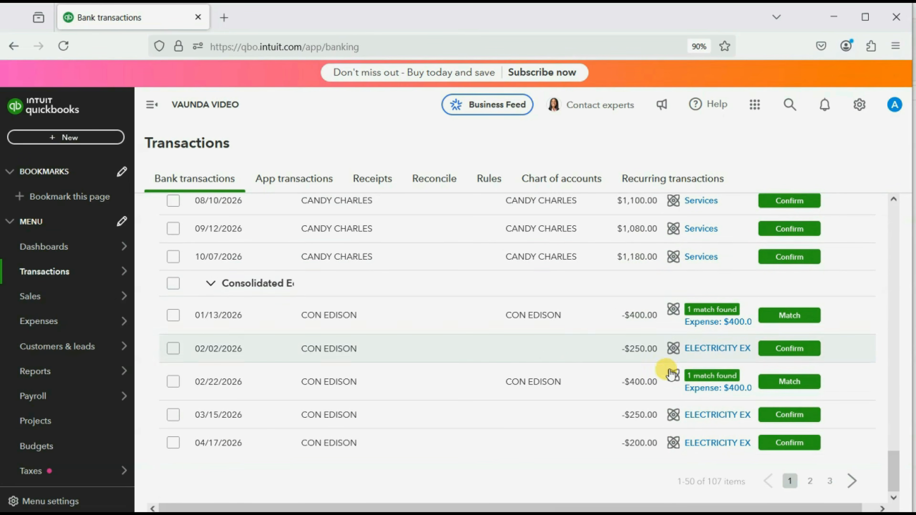
left_click(466, 382)
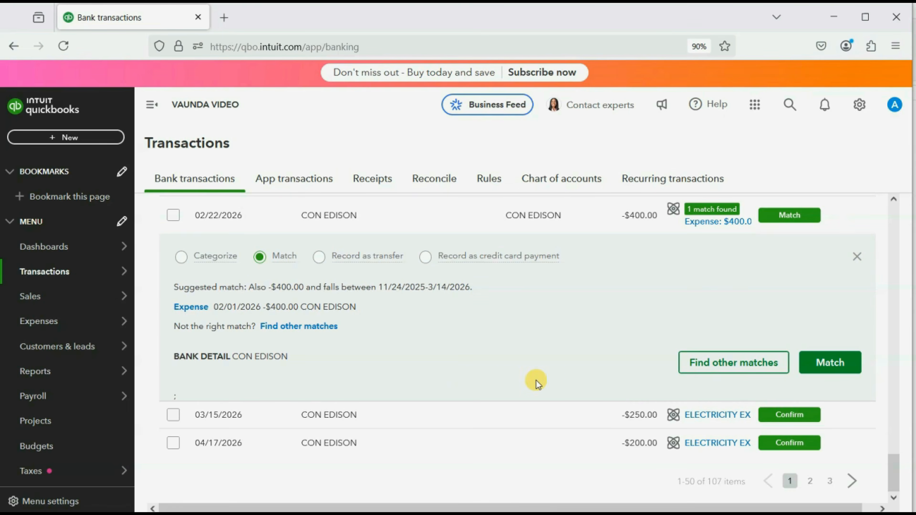
left_click(706, 362)
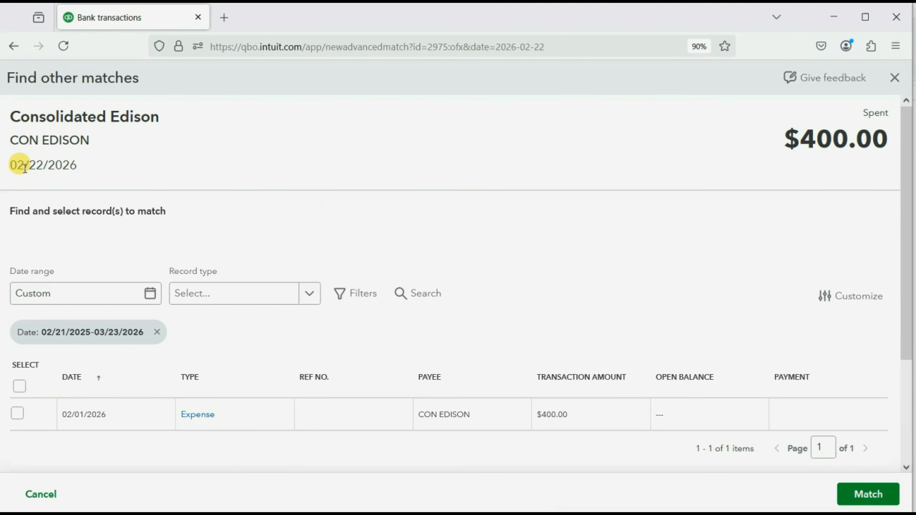
left_click_drag(29, 167, 40, 168)
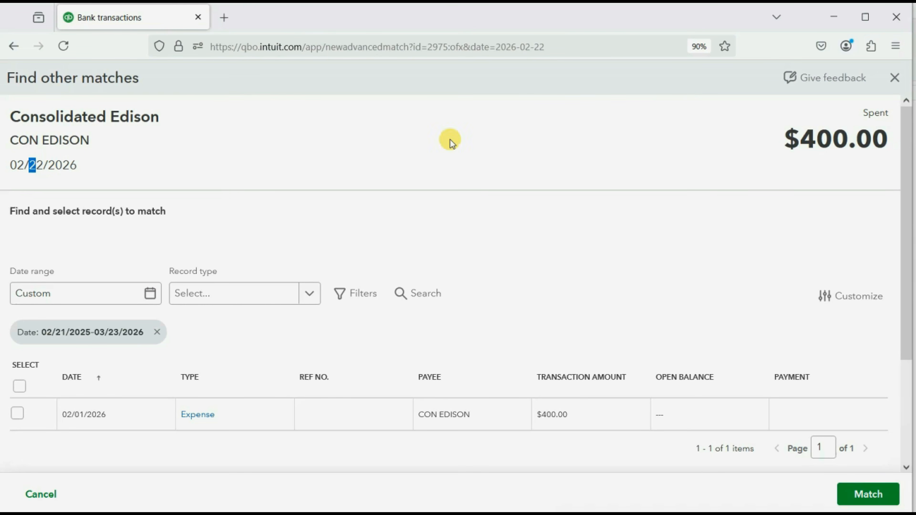
left_click(893, 76)
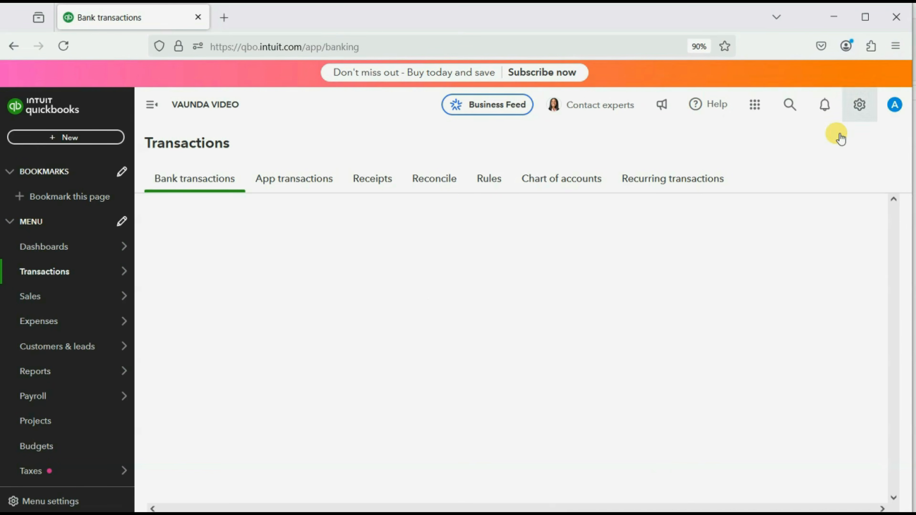
scroll(645, 263, "down", 5)
scroll(645, 263, "down", 20)
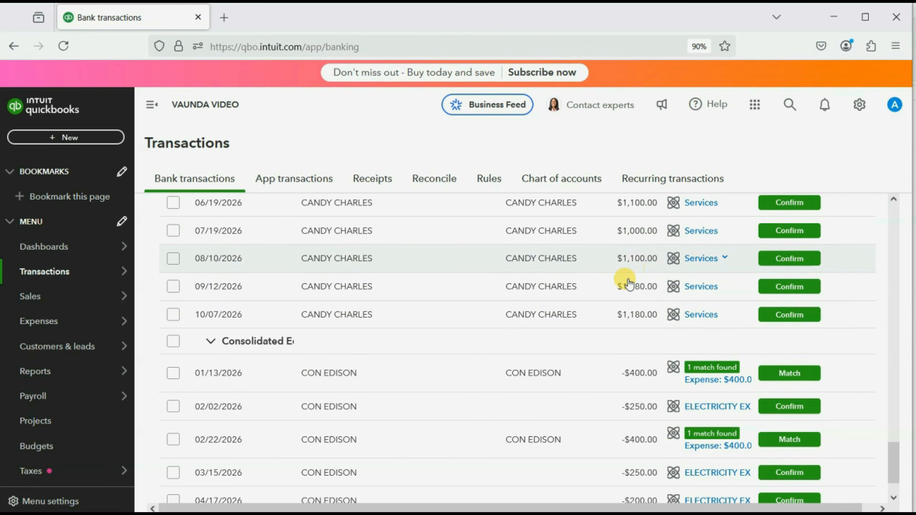
scroll(610, 382, "down", 2)
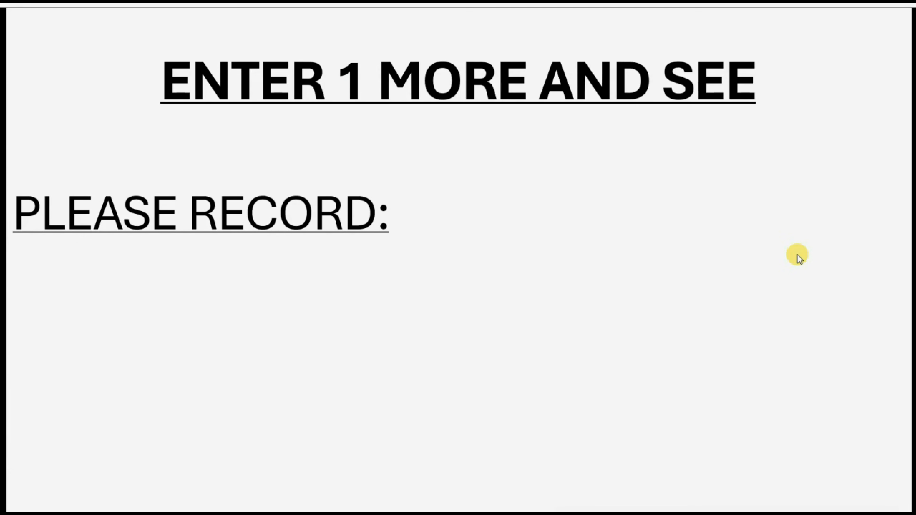
left_click(797, 254)
left_click(797, 253)
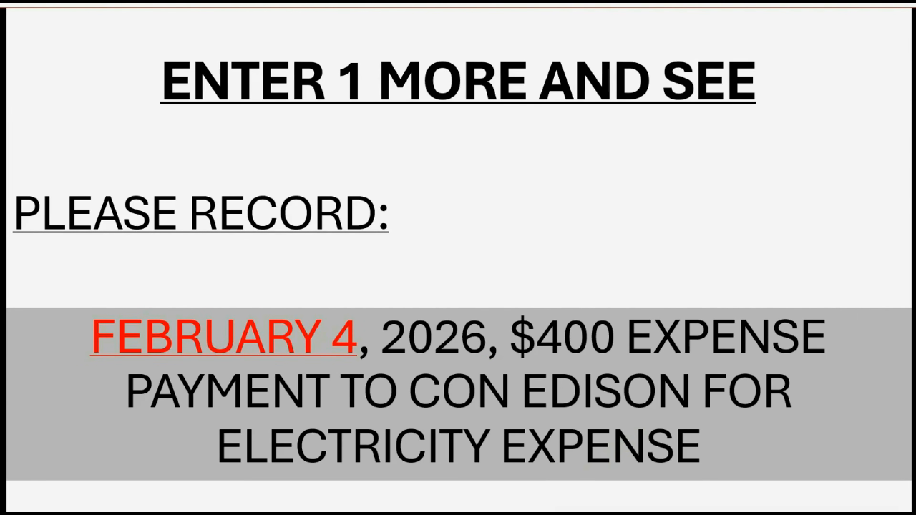
mouse_move(486, 514)
left_click(485, 491)
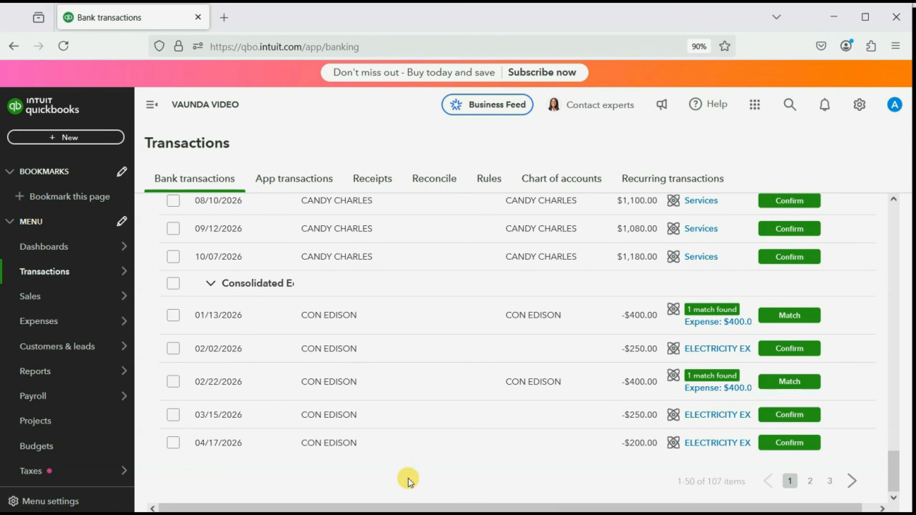
Start a new expense dated 02/04/2026 with CON EDISON as payee, paid from FIRST BANK ACCOUNT - CSV IMPORT
left_click(69, 137)
left_click(142, 208)
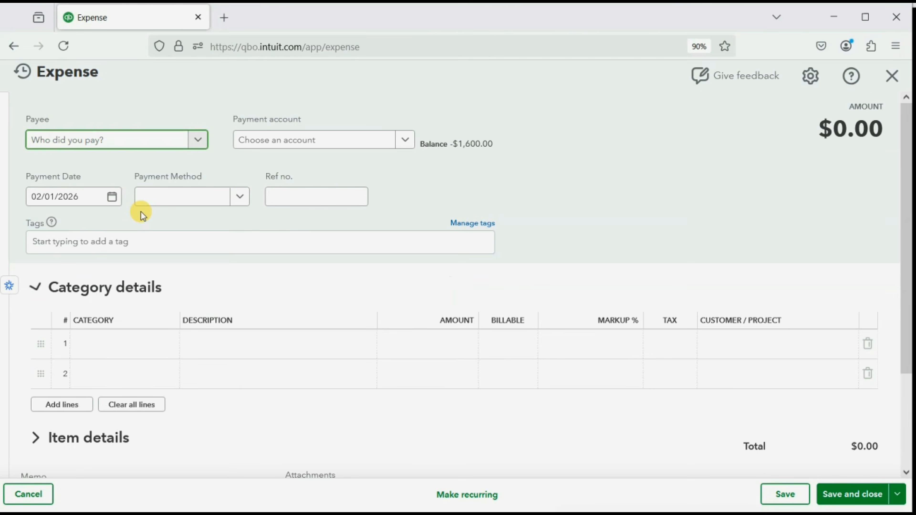
left_click(112, 197)
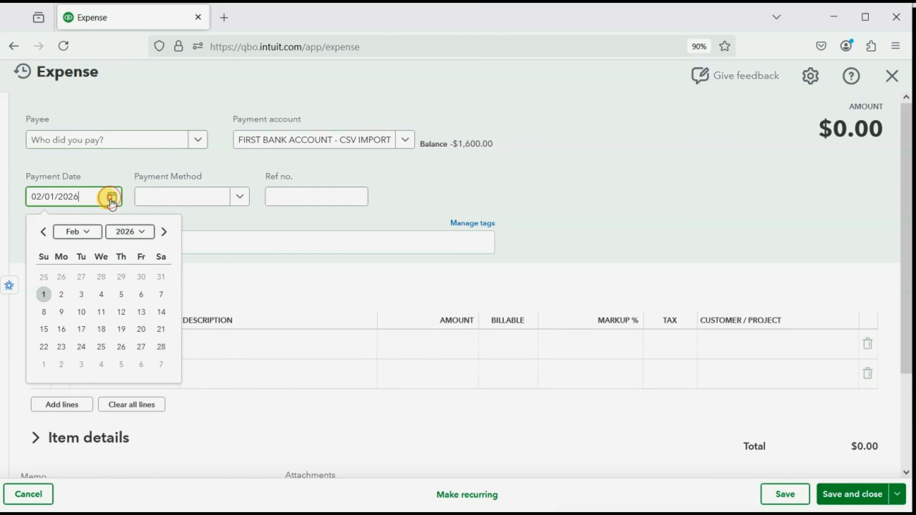
left_click(102, 294)
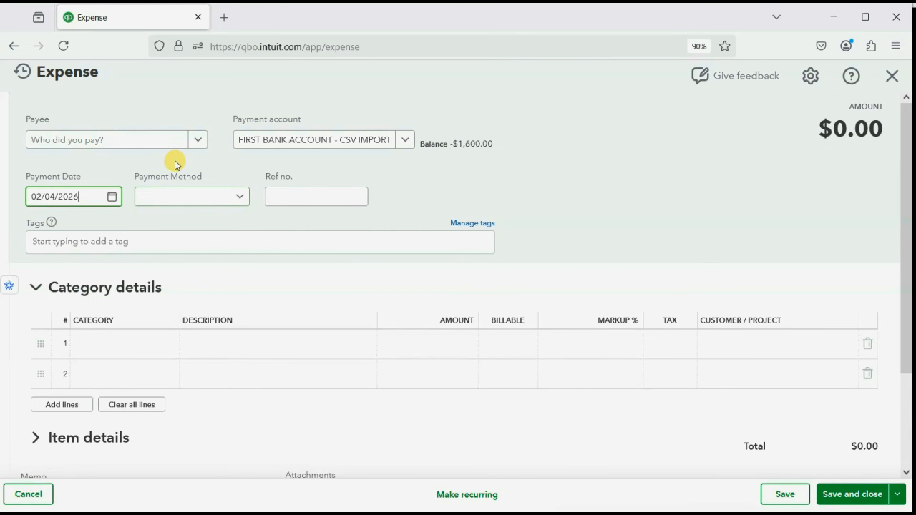
left_click(197, 143)
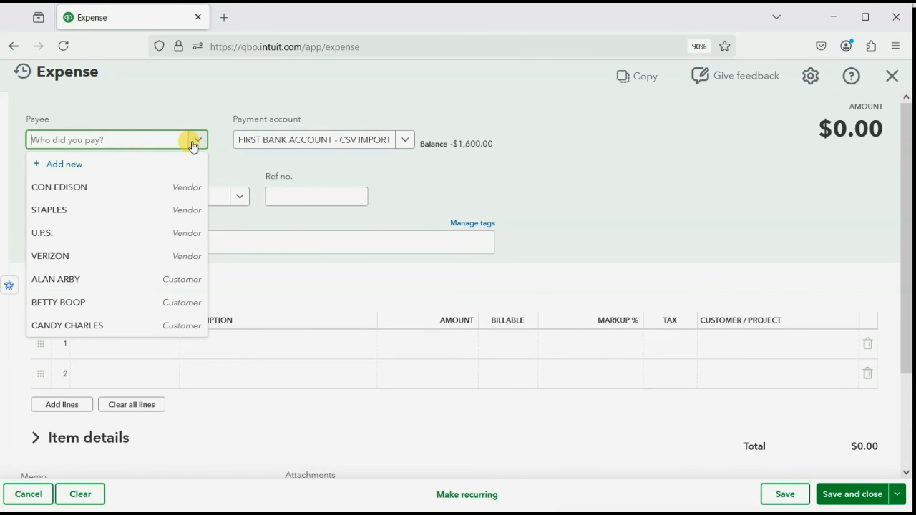
left_click(145, 196)
left_click(405, 140)
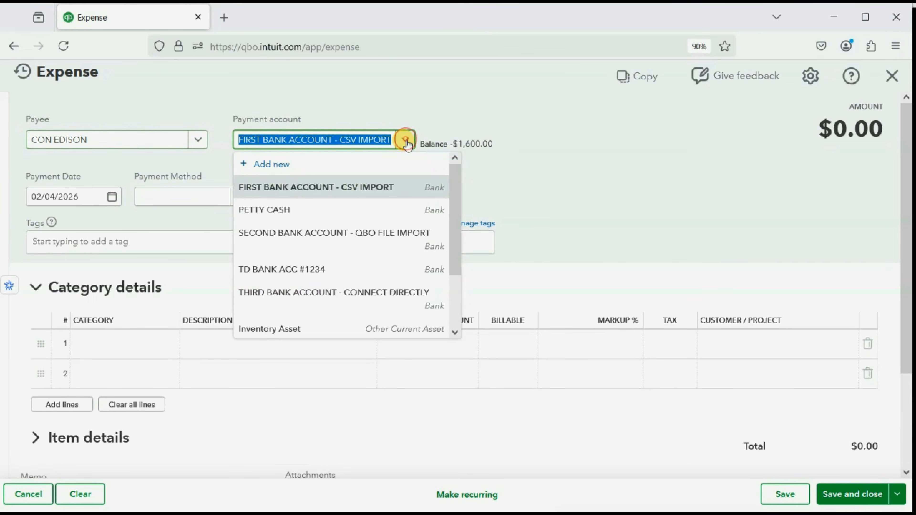
left_click(406, 141)
Categorize line 1 as ELECTRICITY EXPENSE with an amount of 400, then save and close the expense
left_click(166, 343)
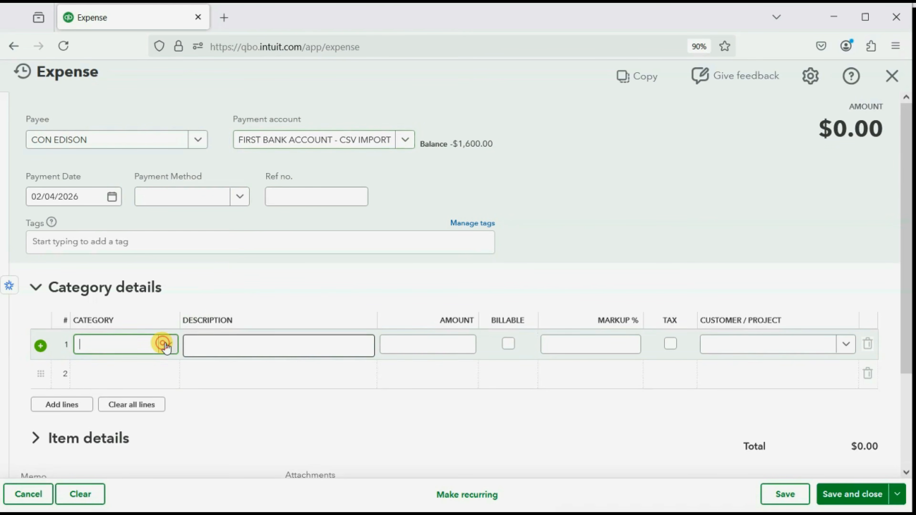
left_click(164, 345)
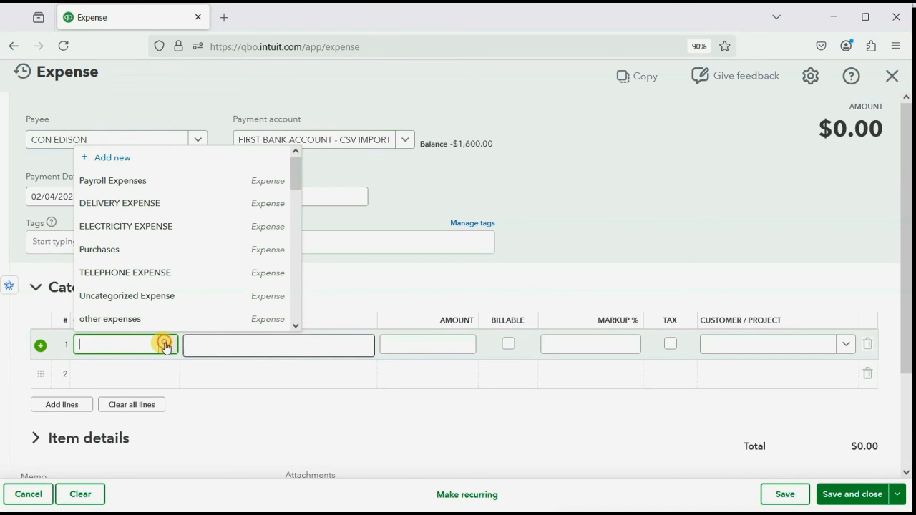
left_click(163, 226)
left_click(444, 345)
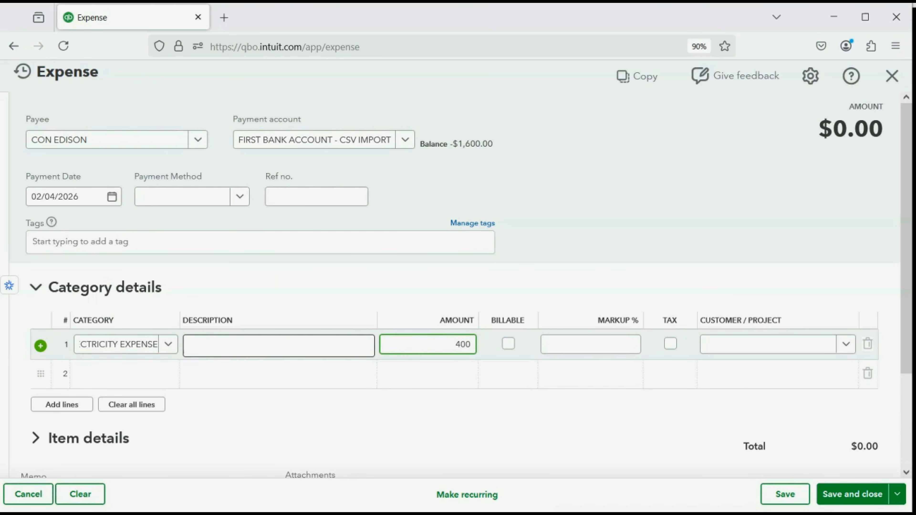
left_click(829, 495)
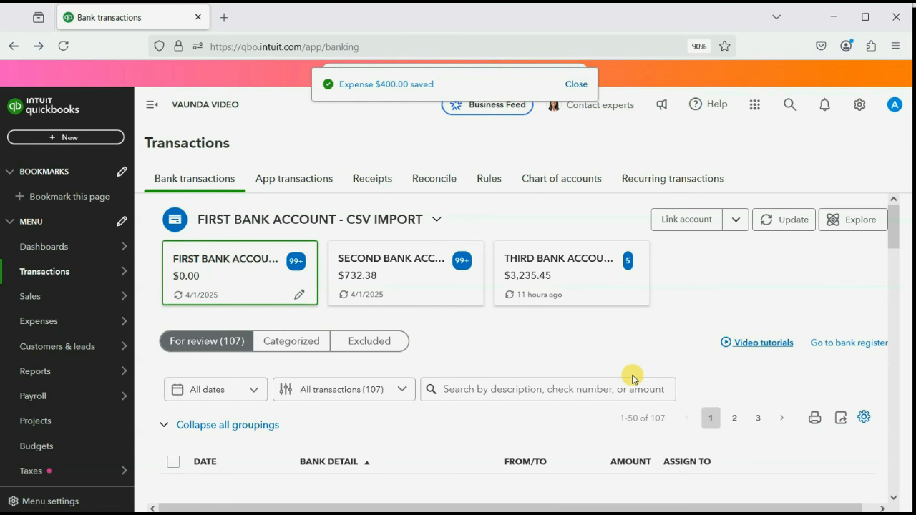
Check which recorded expenses are offered as matches for the 01/13/2026 CON EDISON transaction, then leave without matching
scroll(633, 379, "down", 20)
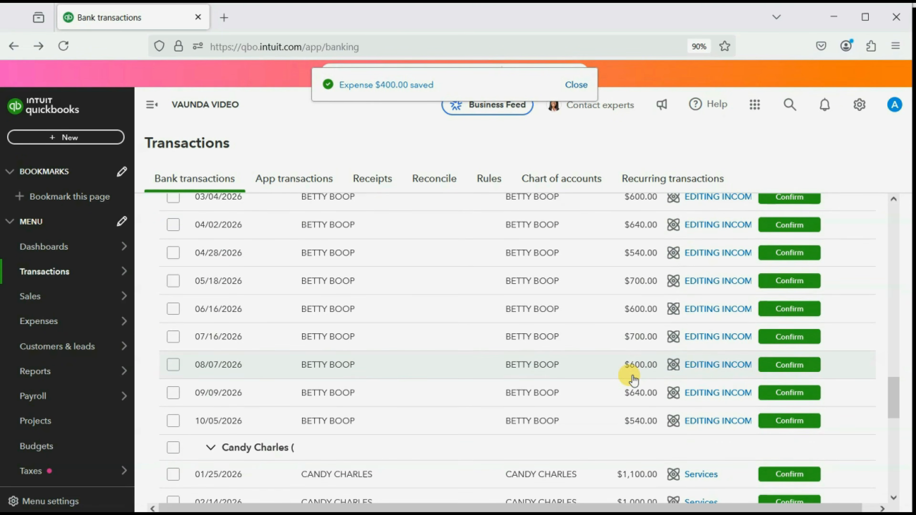
scroll(634, 379, "down", 10)
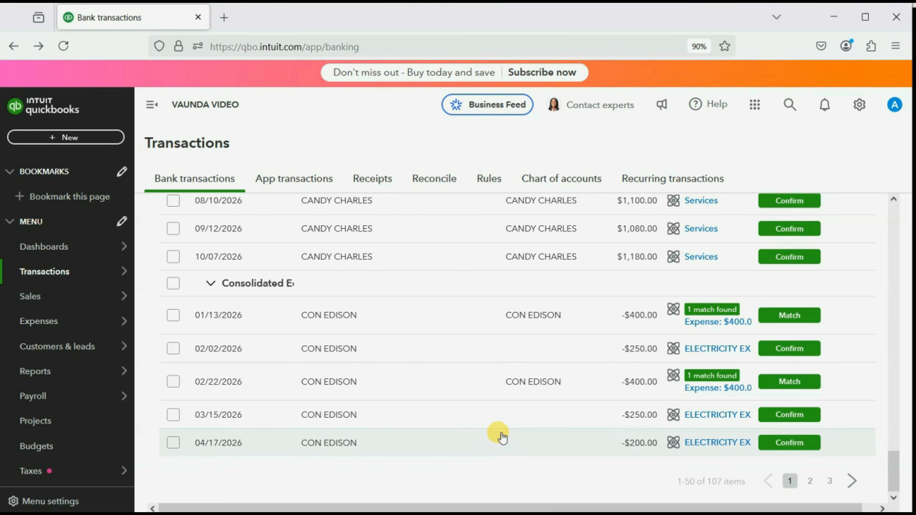
left_click(399, 319)
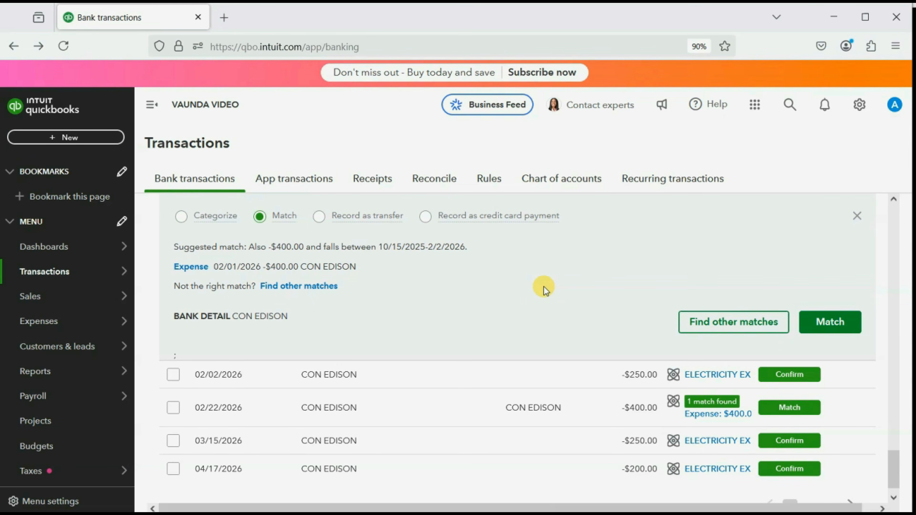
left_click(695, 324)
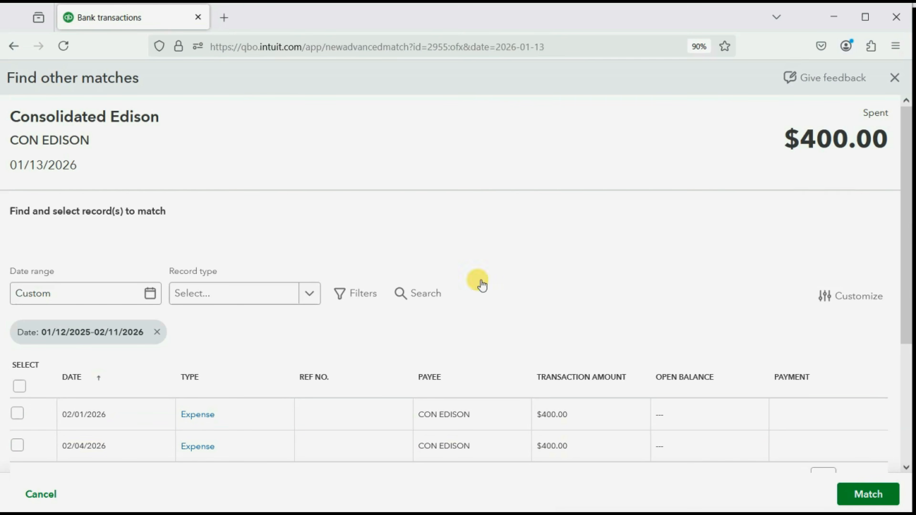
left_click(894, 77)
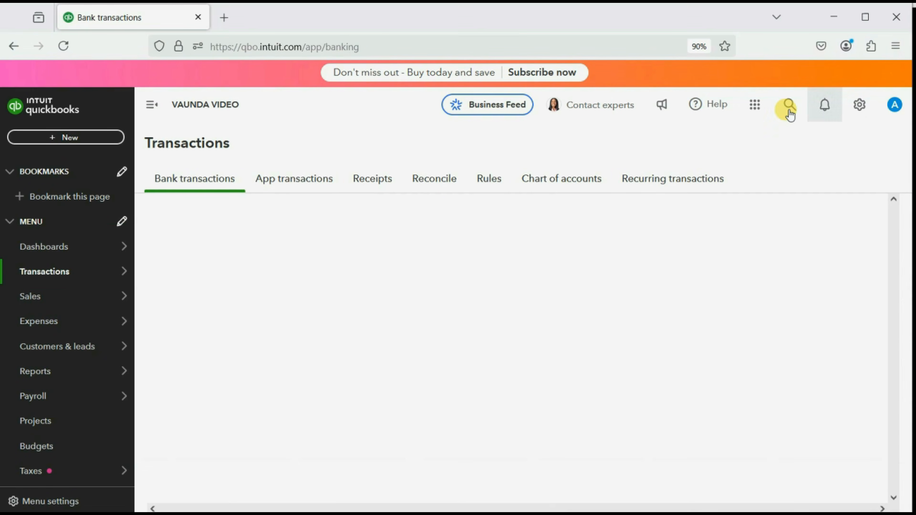
Open the 02/22/2026 CON EDISON transaction and compare its suggested matches by switching between the 02/01/2026 and 02/04/2026 expenses
scroll(640, 302, "down", 20)
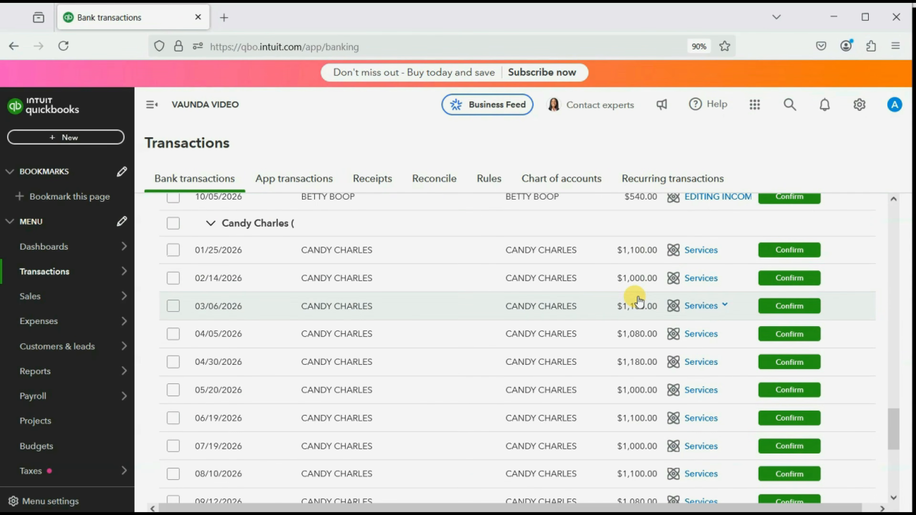
scroll(638, 301, "down", 8)
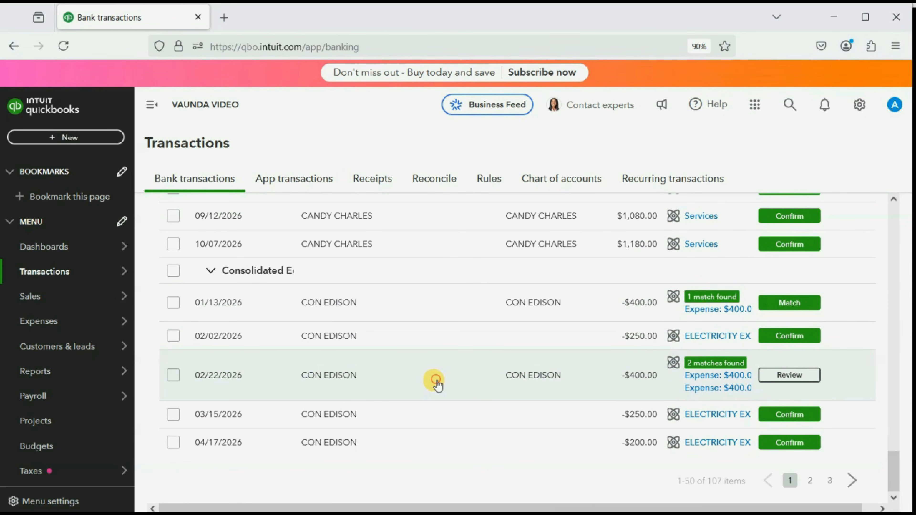
left_click(436, 381)
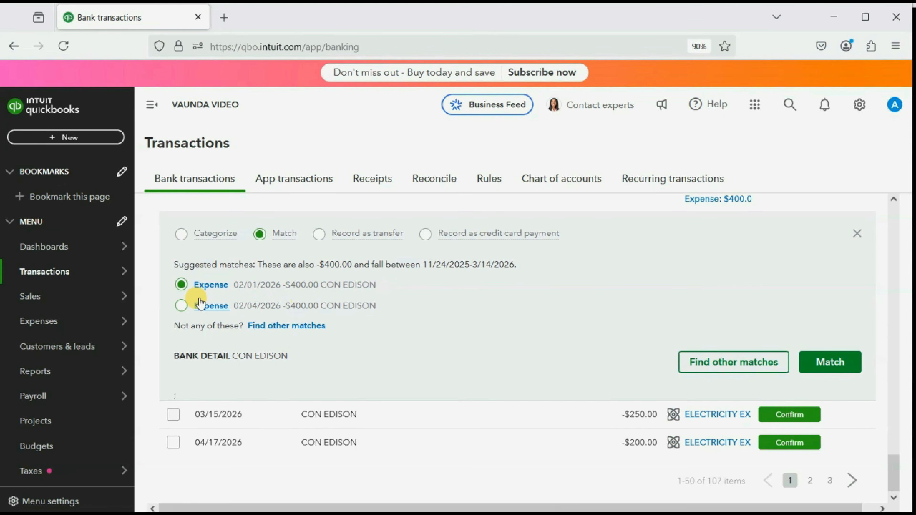
left_click(179, 307)
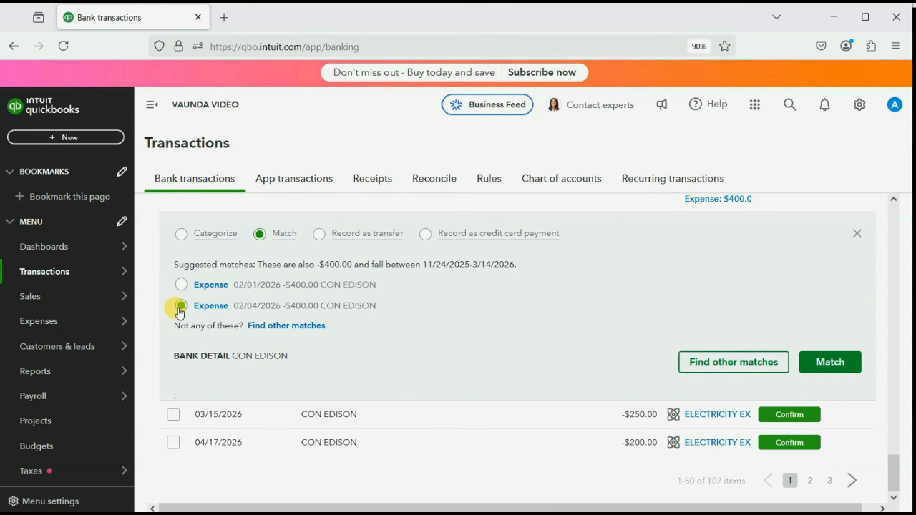
left_click(181, 285)
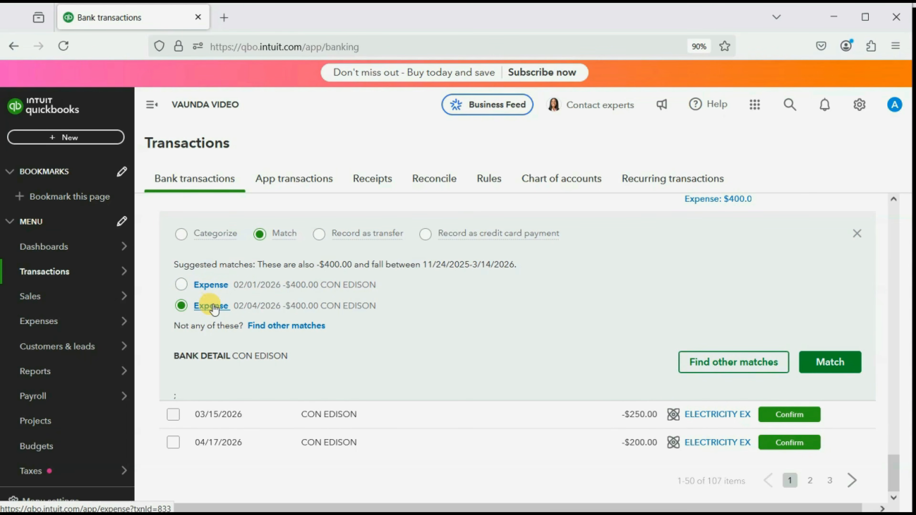
Look through the other matches offered for the 02/22/2026 CON EDISON transaction, then leave without matching
left_click(704, 362)
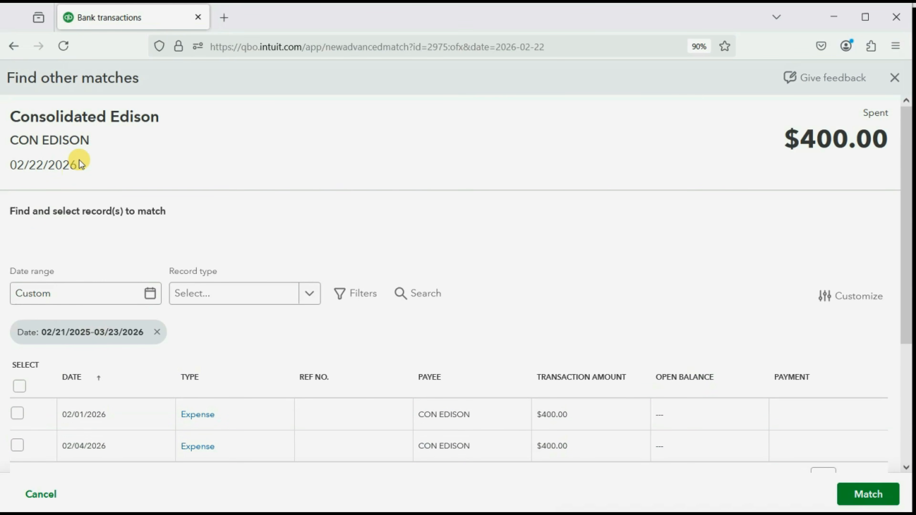
left_click_drag(78, 163, 8, 168)
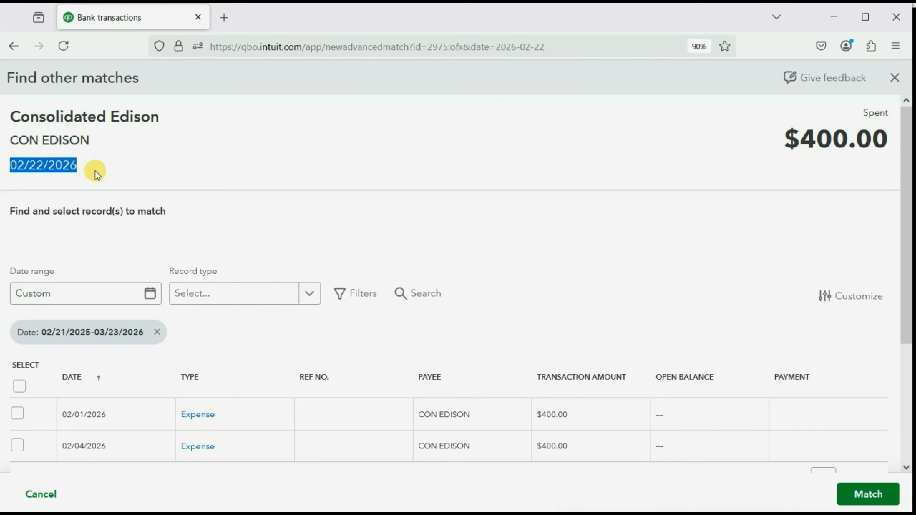
left_click(117, 175)
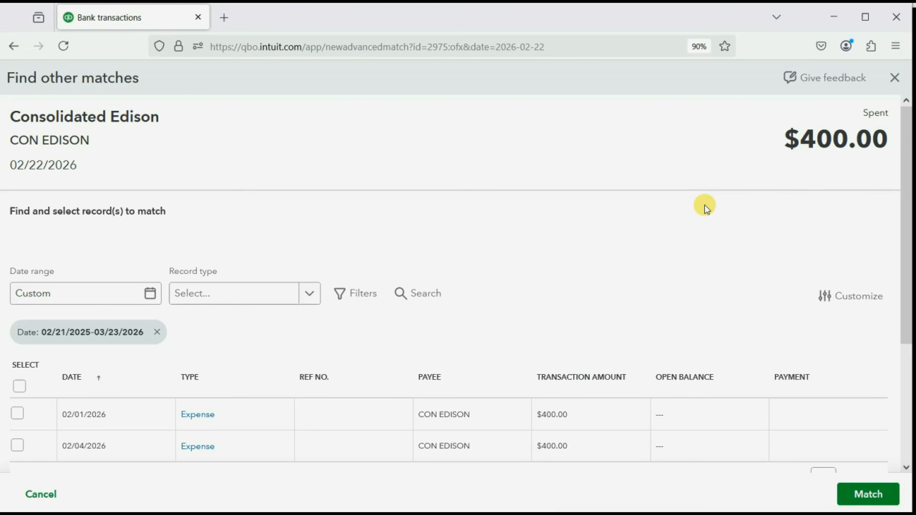
left_click(895, 78)
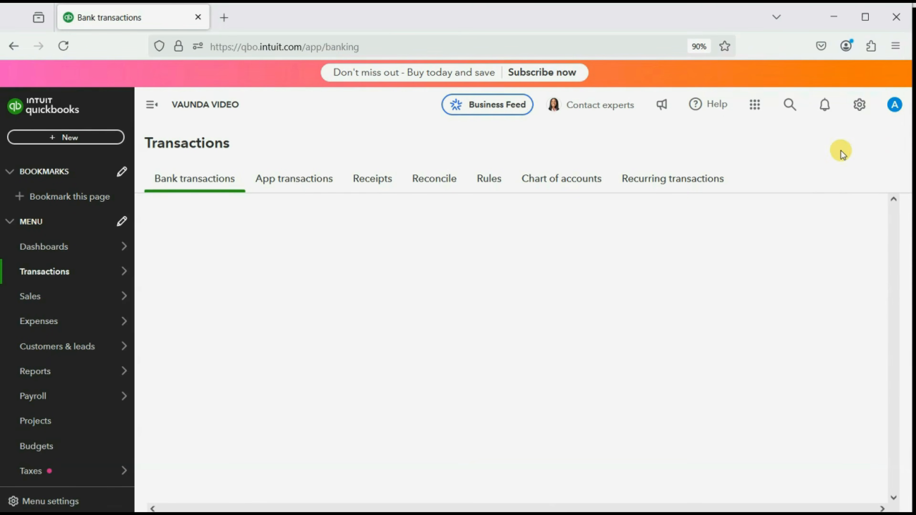
Match the 01/13/2026 CON EDISON transaction to the 02/01/2026 expense of $400.00 through its list of other matches
scroll(701, 296, "down", 20)
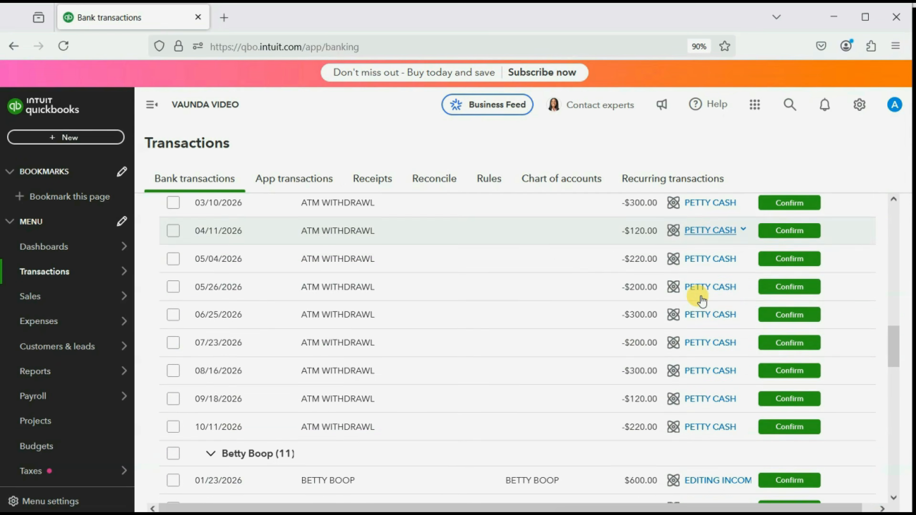
scroll(700, 299, "down", 3)
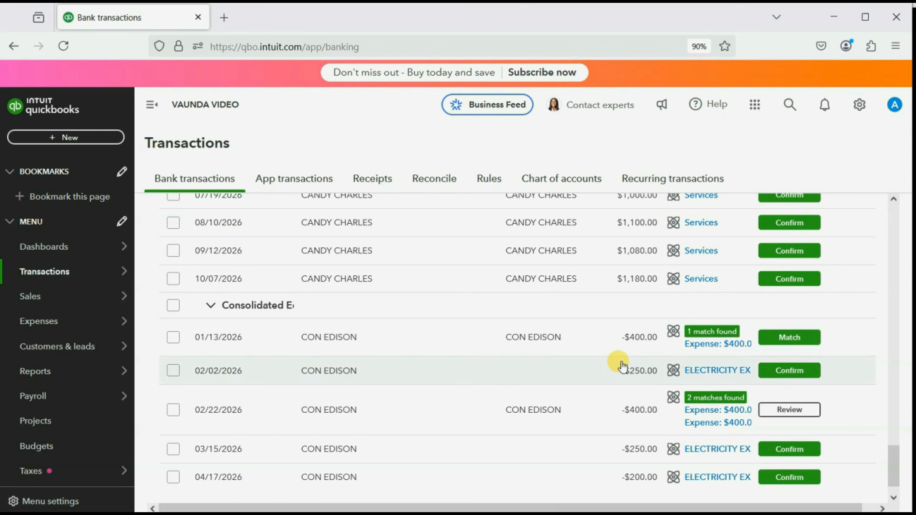
left_click(429, 344)
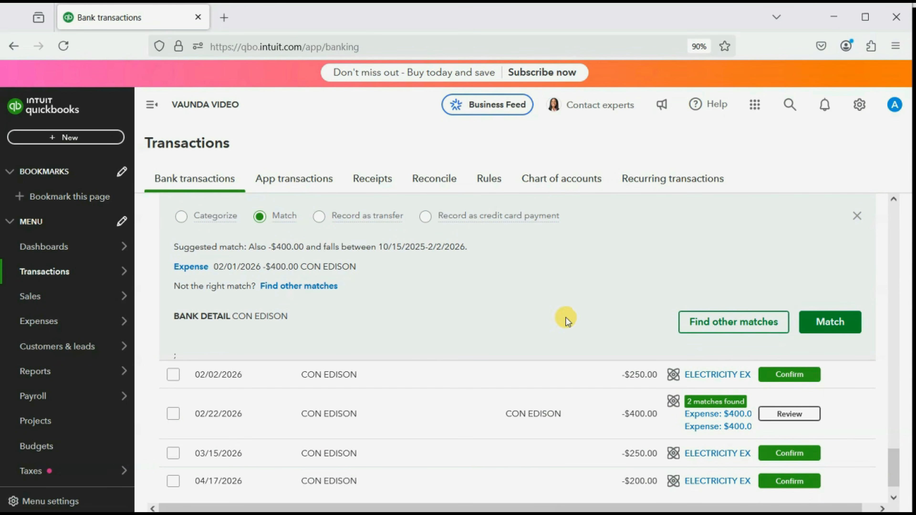
left_click(705, 324)
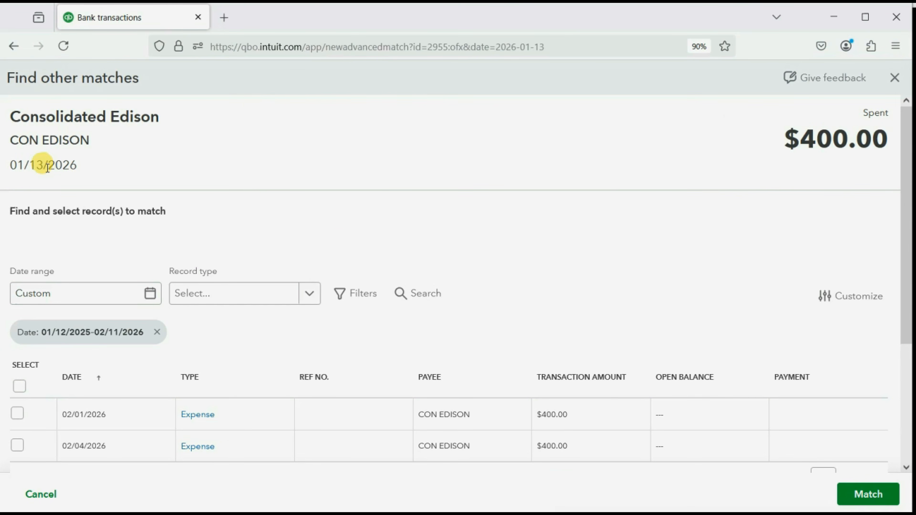
left_click_drag(48, 164, 29, 165)
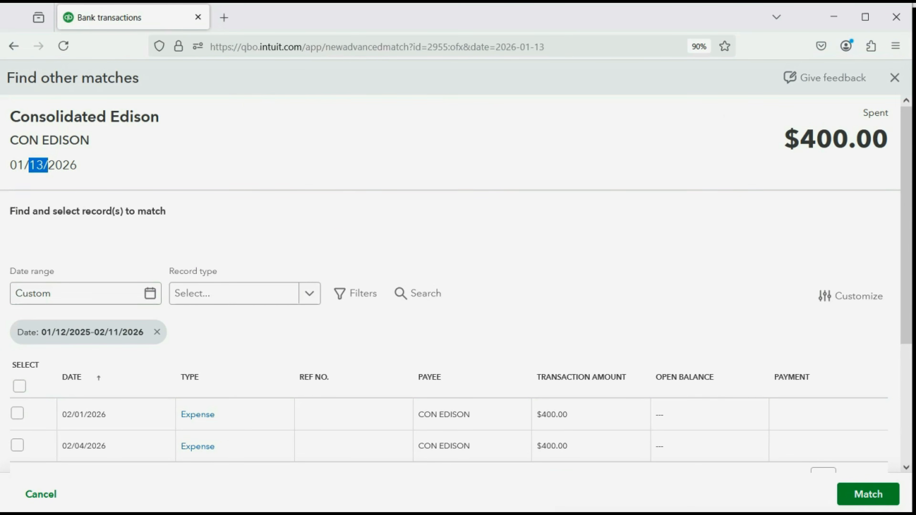
left_click(14, 413)
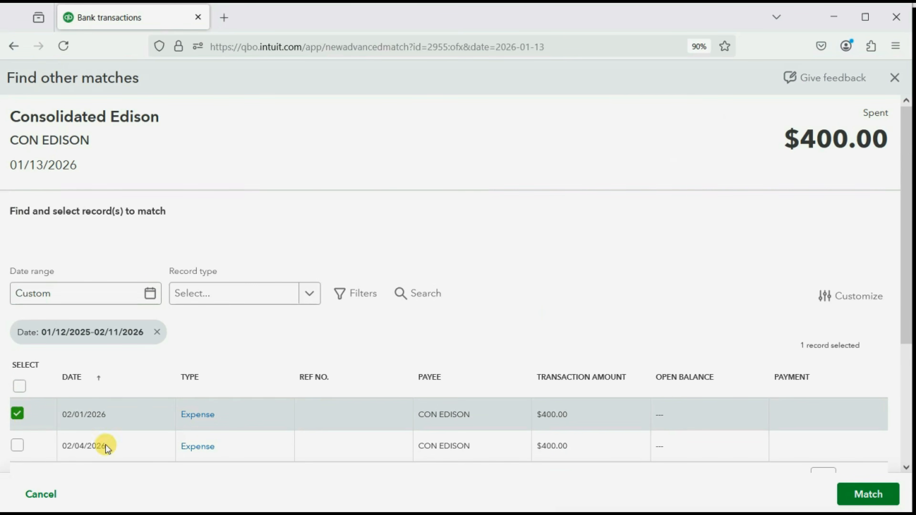
left_click(852, 497)
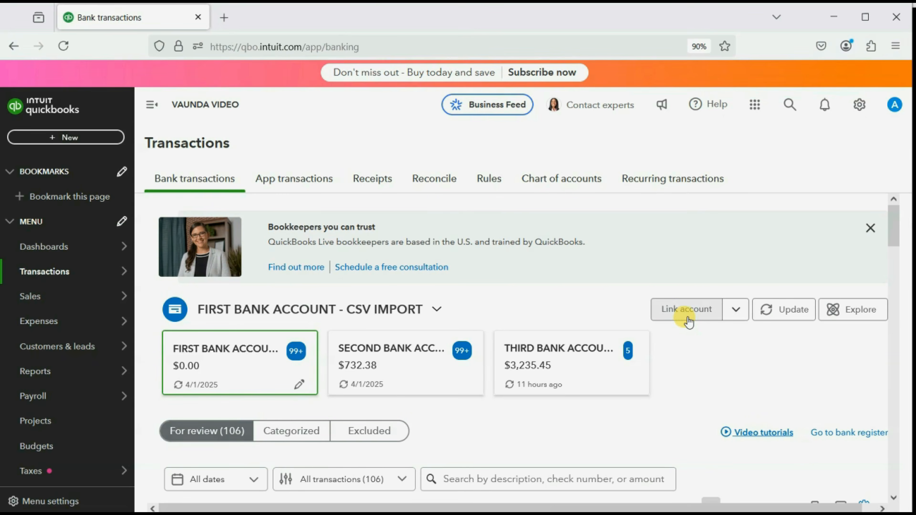
Match the 02/22/2026 CON EDISON transaction to the 02/04/2026 expense of $400.00 through its list of other matches
scroll(689, 317, "down", 20)
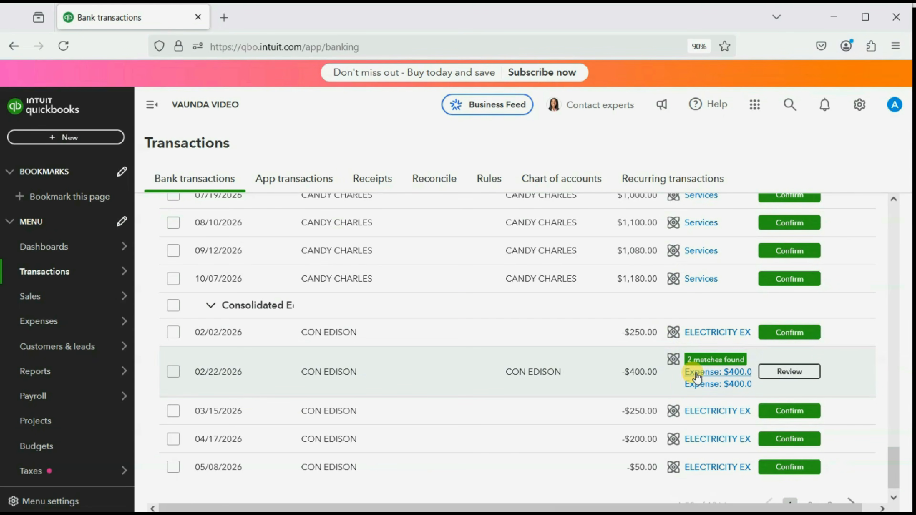
left_click(431, 374)
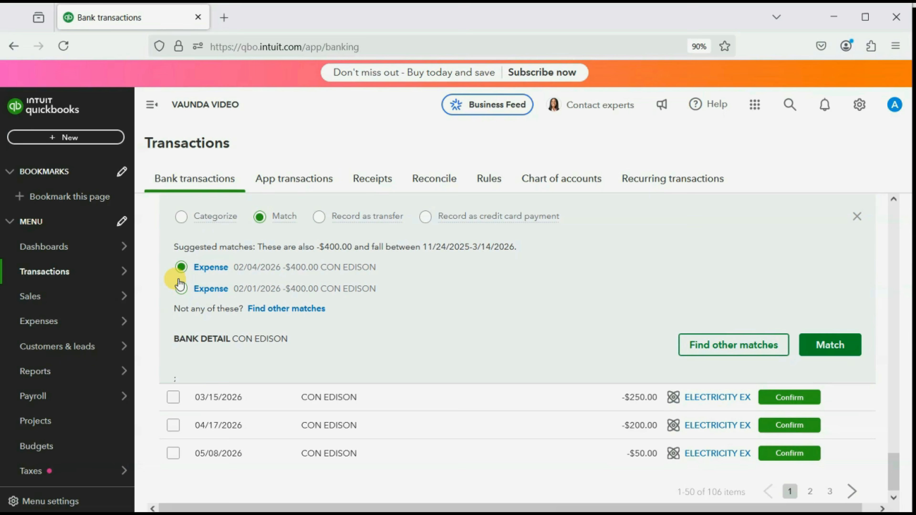
left_click(715, 347)
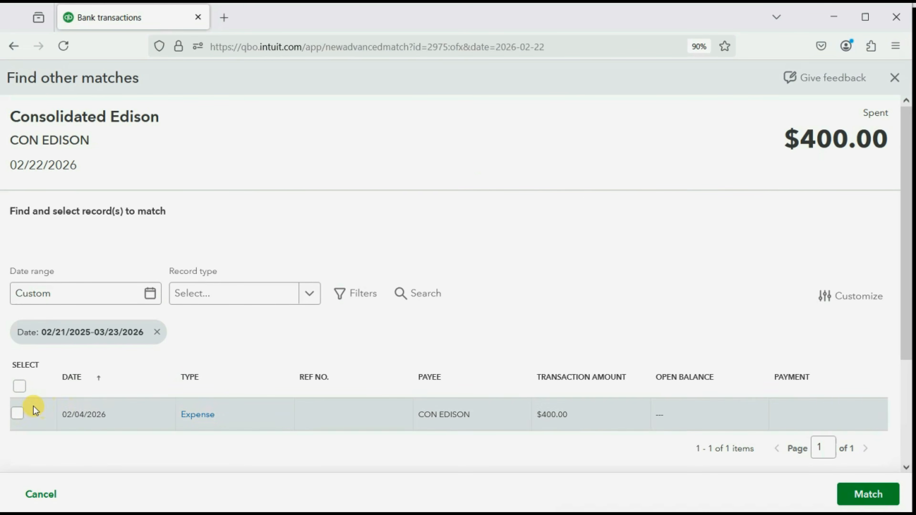
left_click(18, 414)
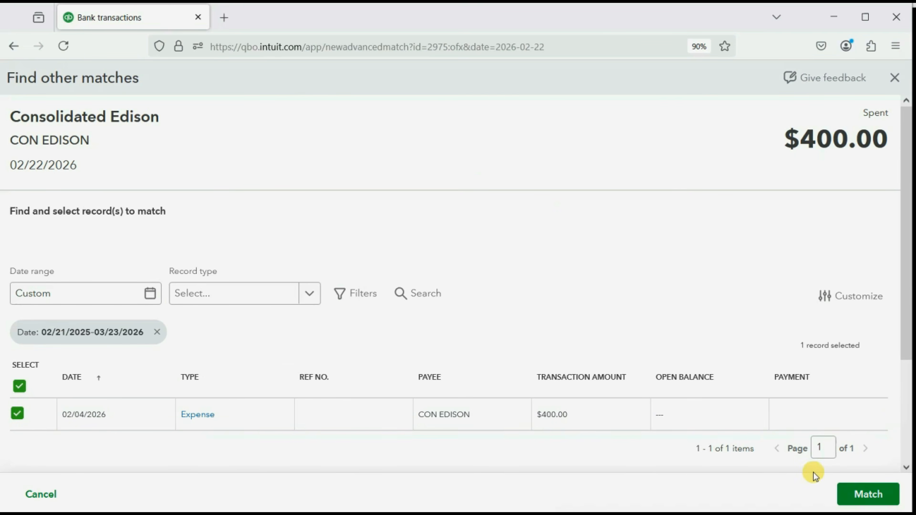
left_click(859, 495)
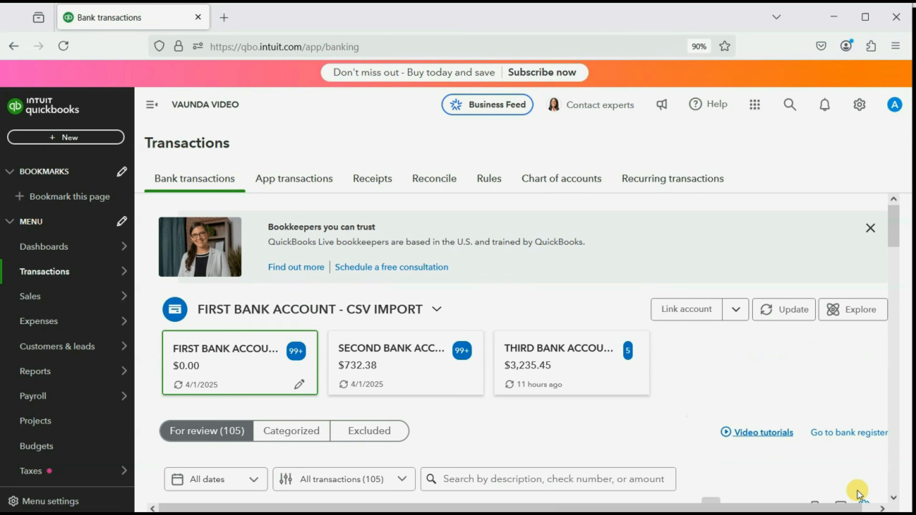
Check the for-review, excluded and categorized lists for the two matched CON EDISON transactions, with the categorized list ordered by bank detail
scroll(643, 409, "down", 15)
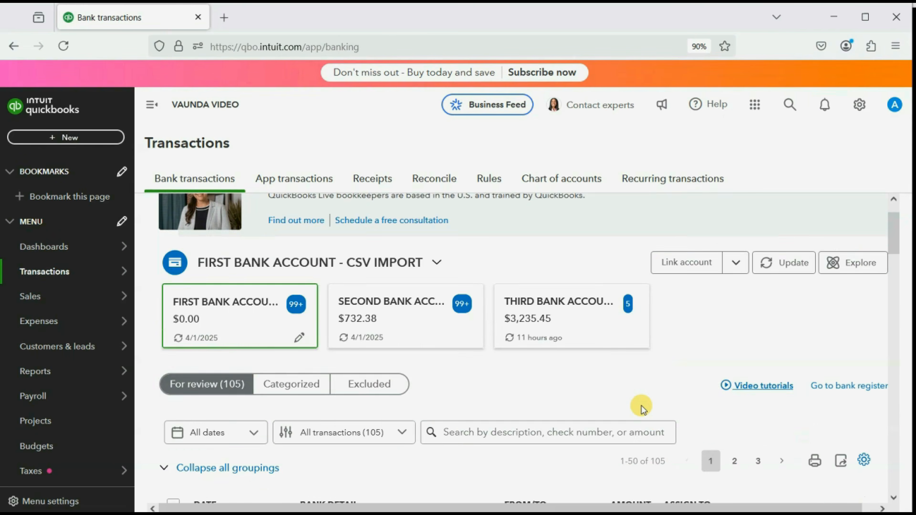
scroll(642, 408, "down", 10)
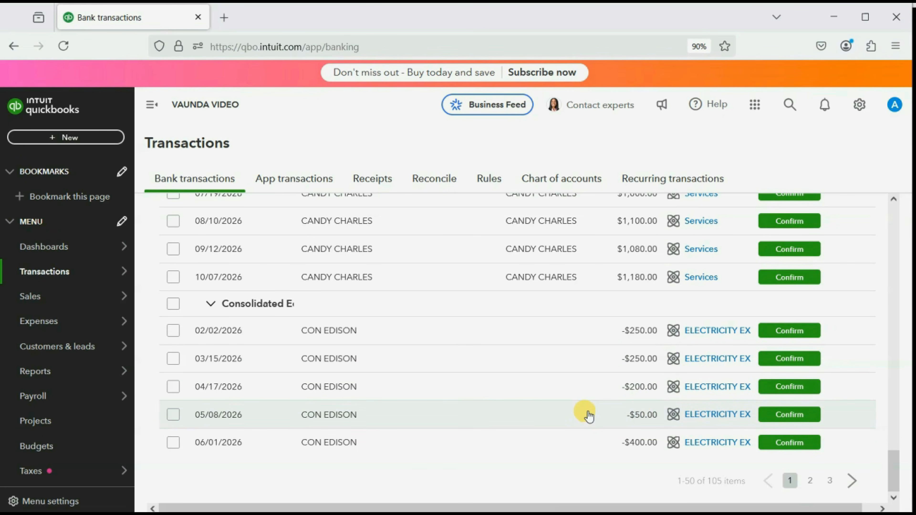
scroll(599, 420, "up", 10)
scroll(586, 413, "up", 10)
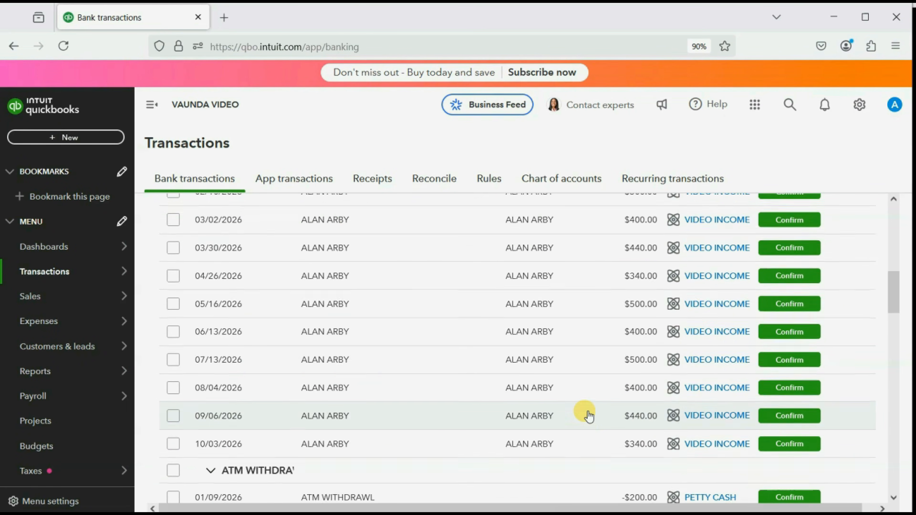
left_click(363, 430)
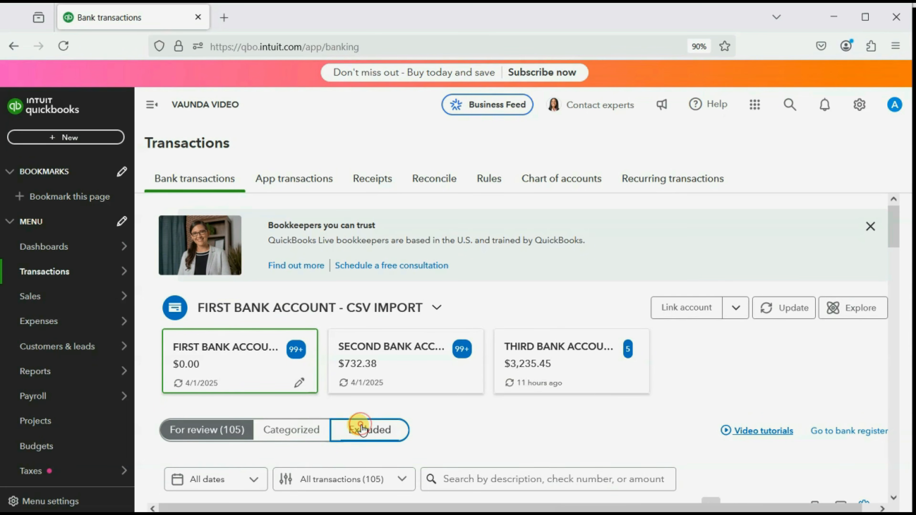
scroll(382, 378, "down", 4)
scroll(387, 380, "up", 4)
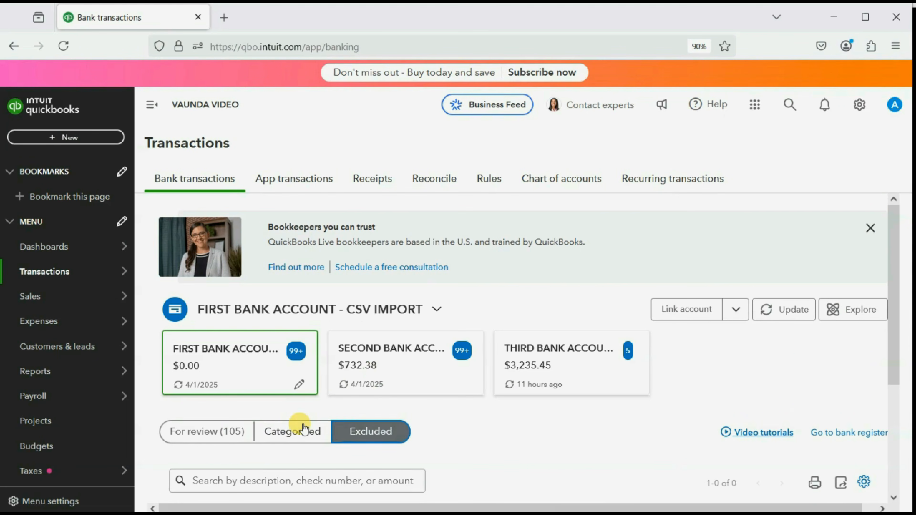
left_click(298, 427)
scroll(382, 345, "down", 5)
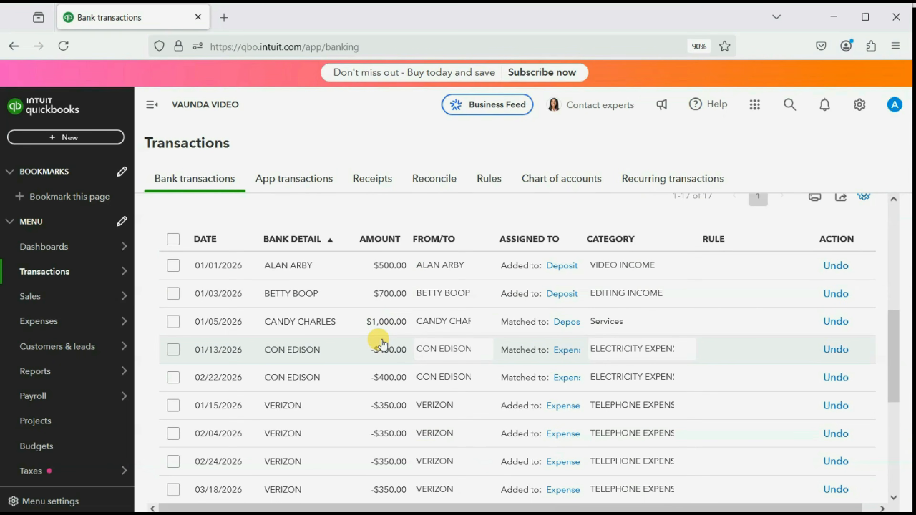
left_click(294, 241)
scroll(328, 394, "down", 5)
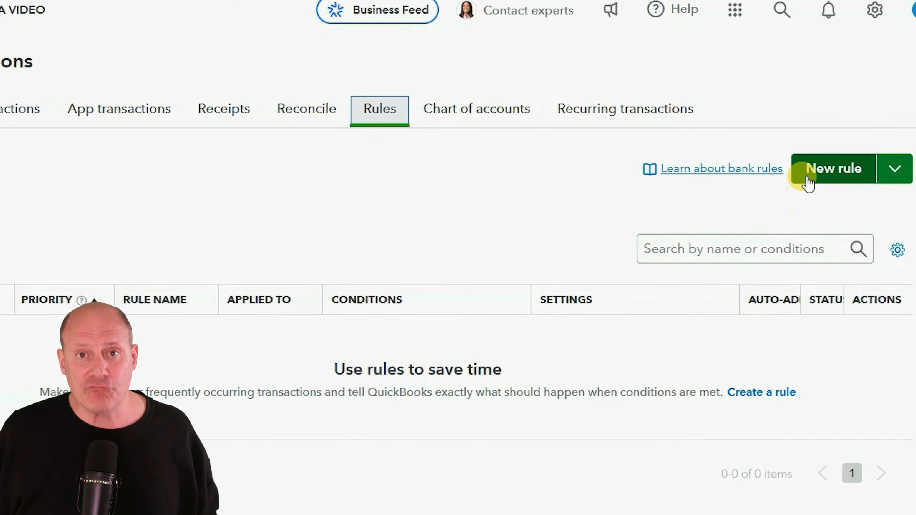
Open a new bank rule, then return to the bank transactions and look through the items for review
left_click(809, 170)
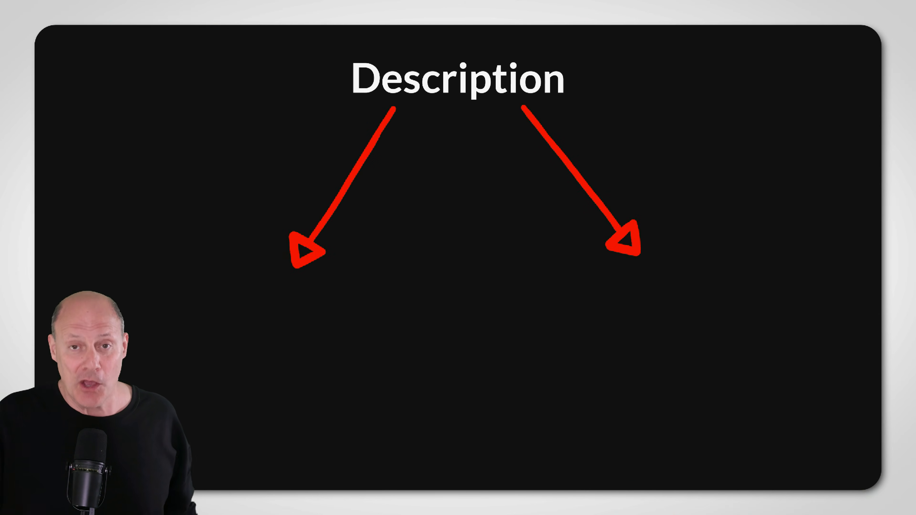
left_click(195, 146)
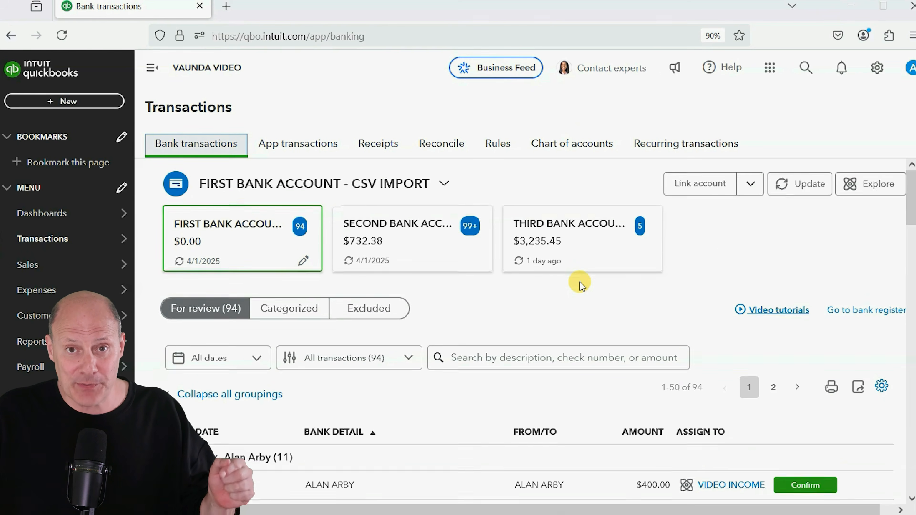
scroll(579, 285, "down", 20)
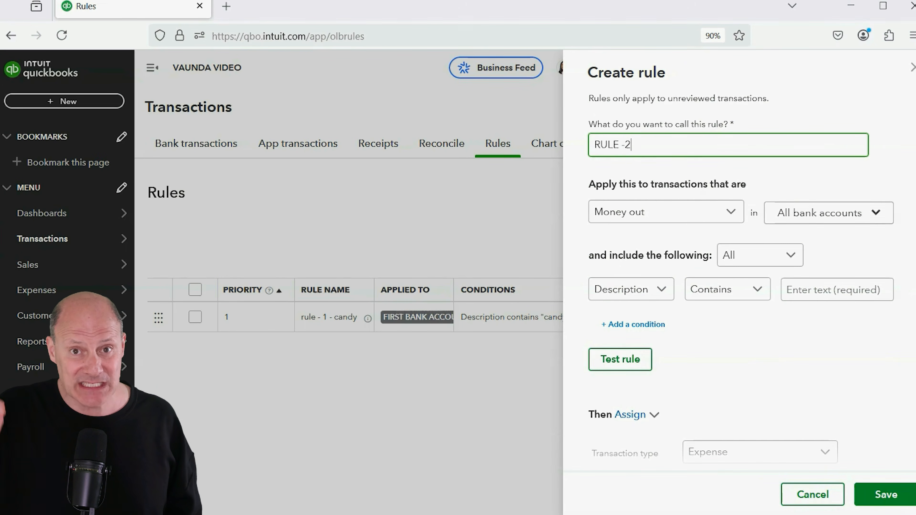
Set the condition of the RULE -2 STAPLES rule to Description Contains STAPLES
left_click(652, 289)
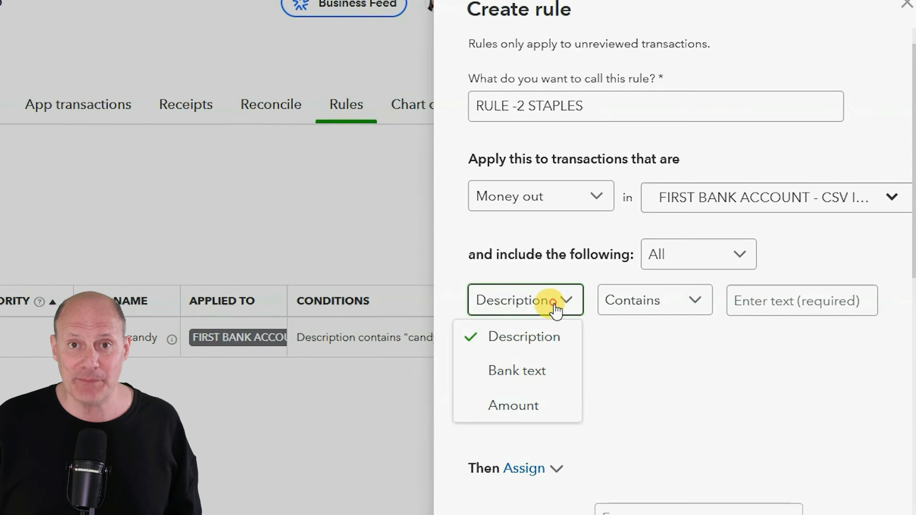
left_click(631, 315)
left_click(811, 290)
type("STAPLES")
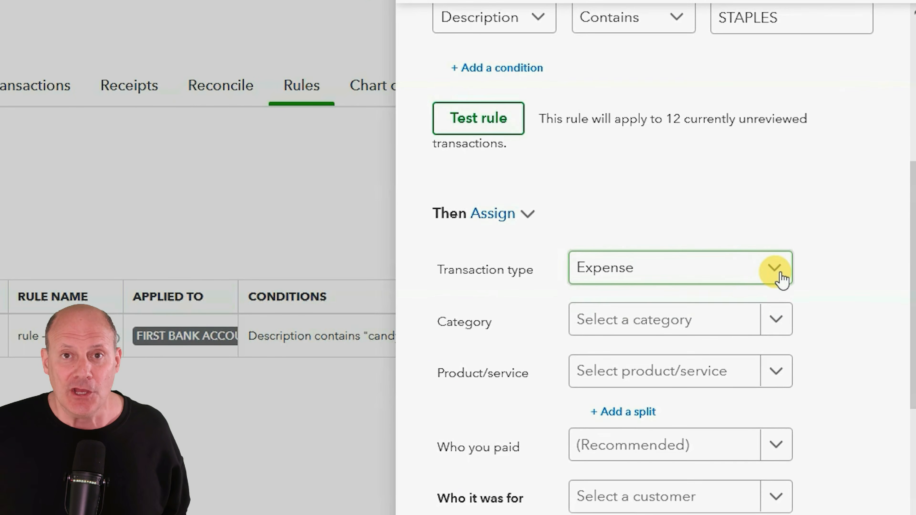
Have the rule assign transaction type Expense, category SUPPLIES EXPENSE and STAPLES as who was paid
left_click(776, 269)
left_click(776, 270)
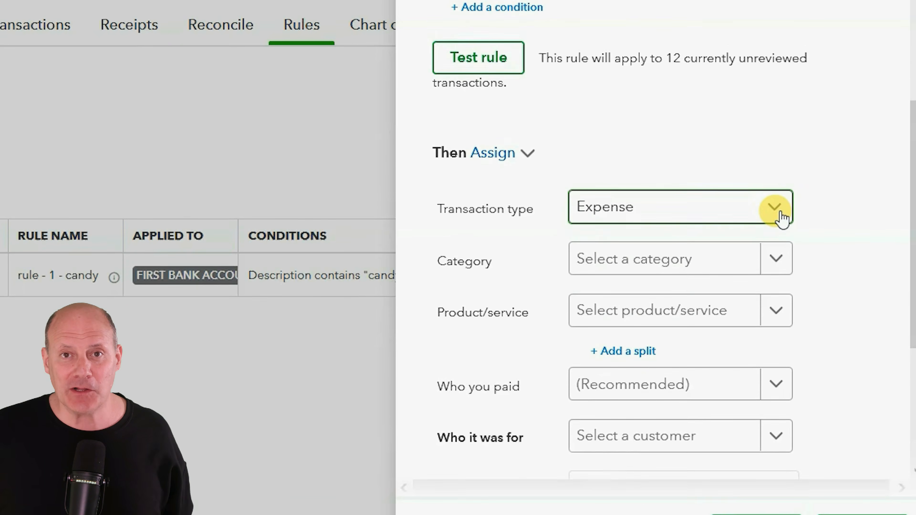
left_click(772, 217)
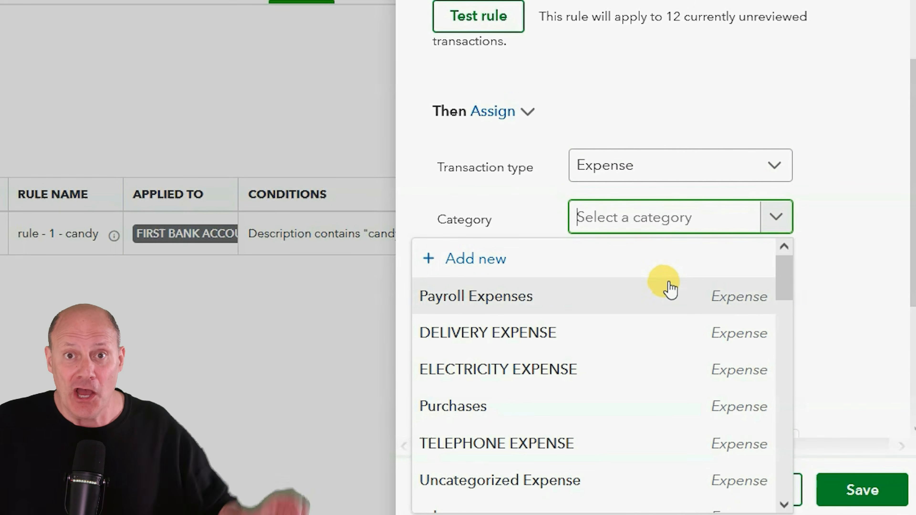
scroll(669, 290, "down", 3)
scroll(648, 324, "down", 3)
left_click(628, 385)
left_click(641, 342)
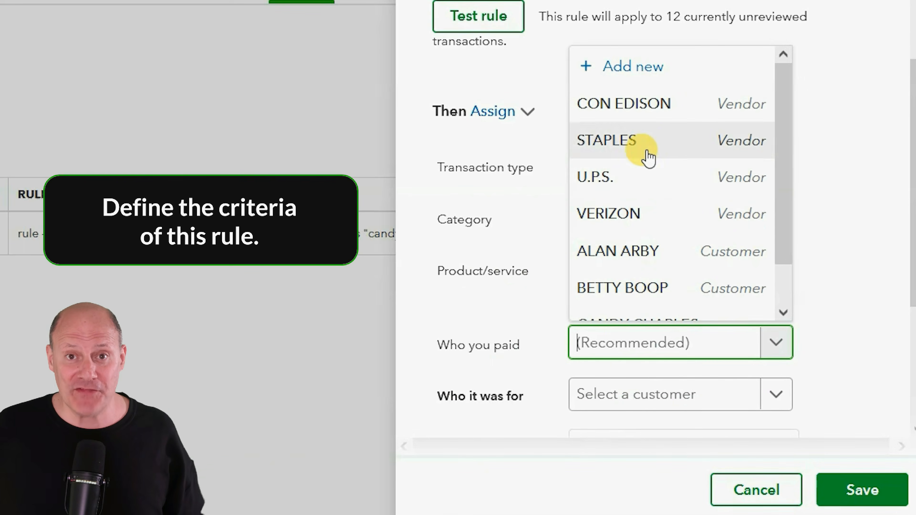
left_click(646, 144)
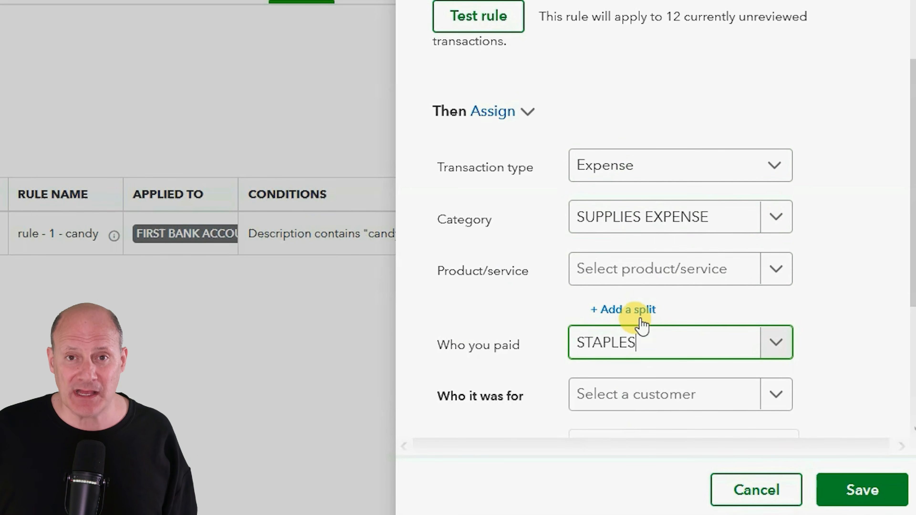
scroll(641, 325, "up", 5)
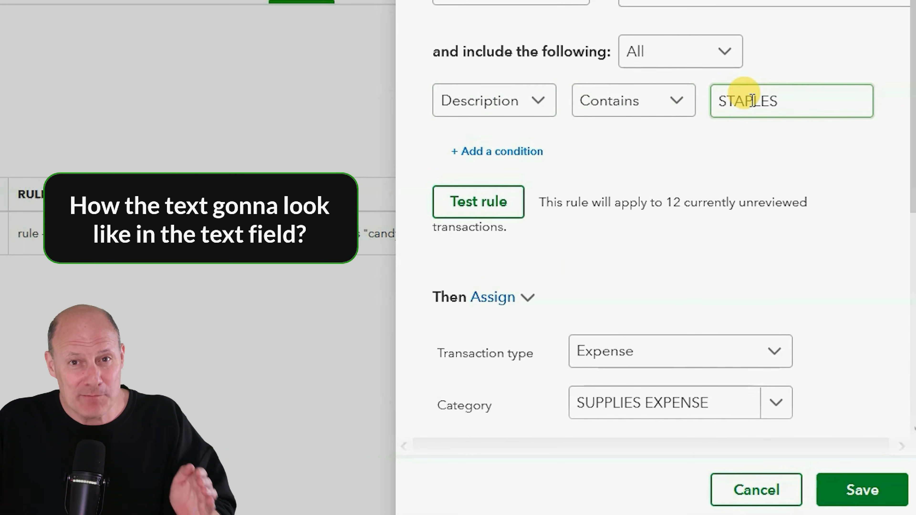
scroll(753, 100, "down", 2)
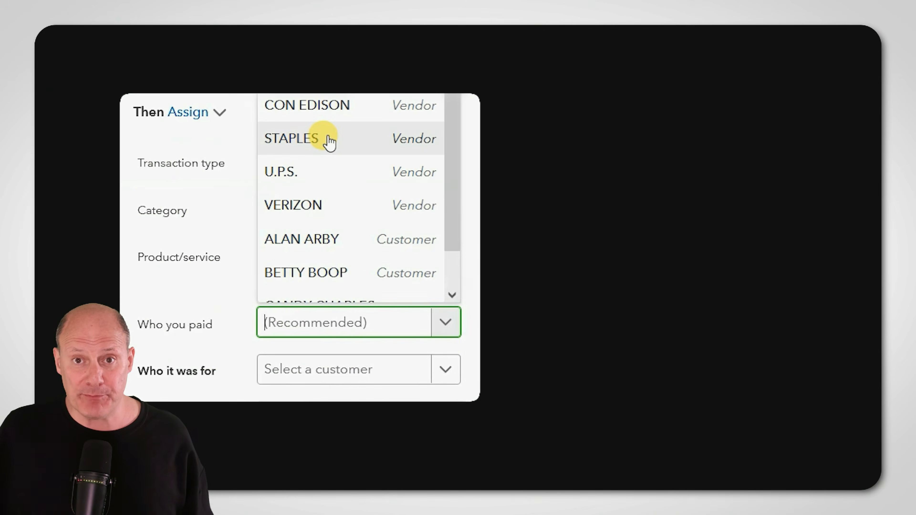
left_click(327, 139)
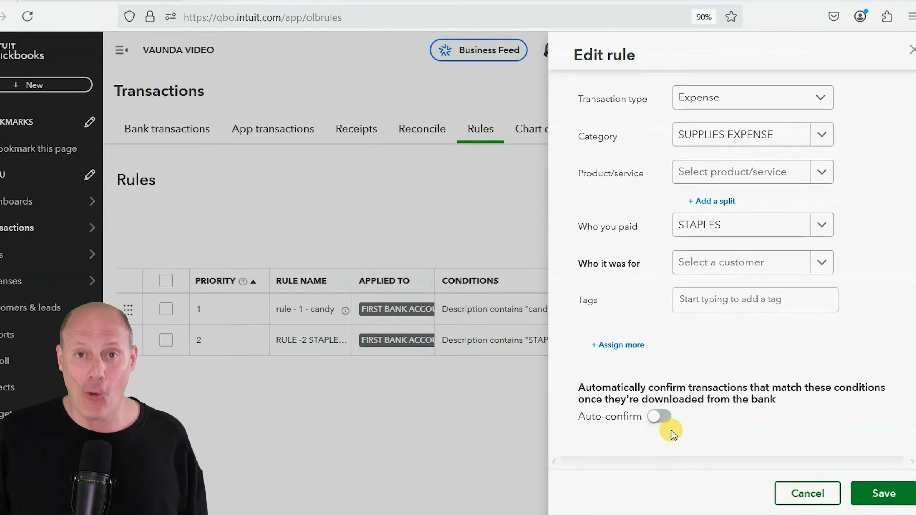
Turn on automatic confirmation for the existing STAPLES rule
left_click(658, 415)
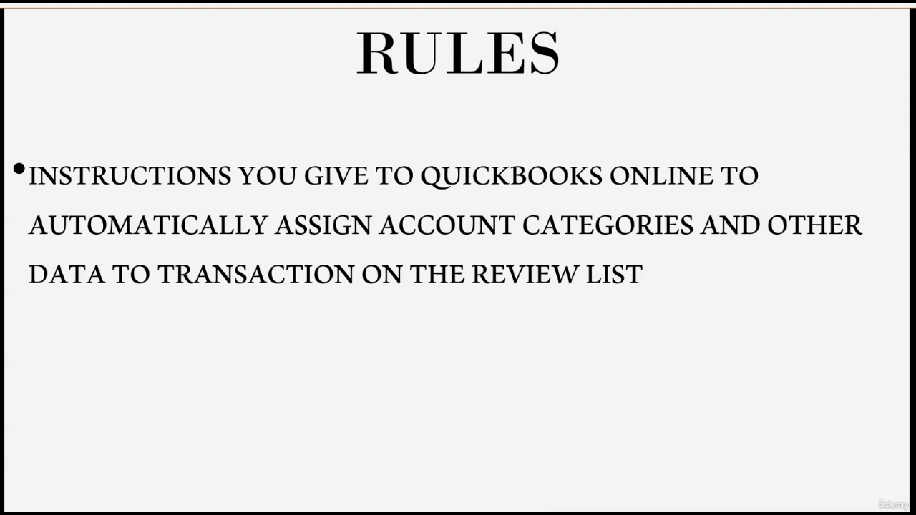
key("Right")
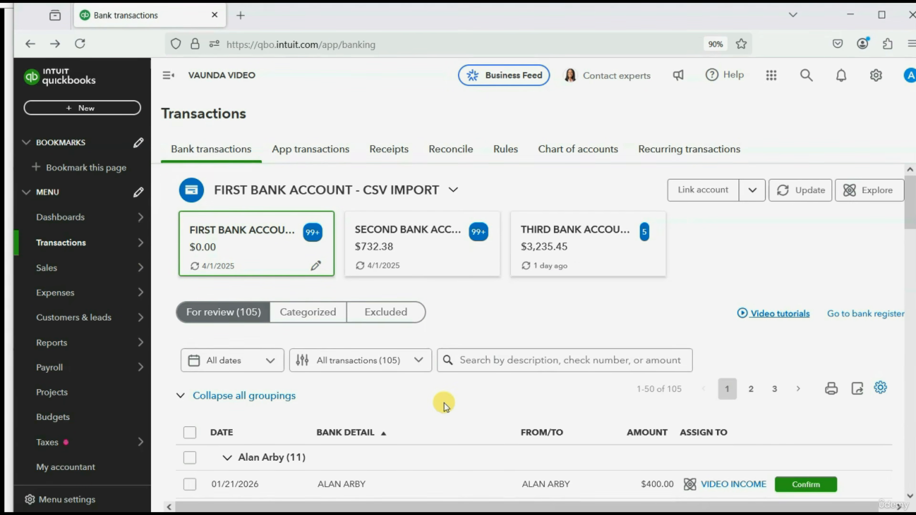
scroll(444, 403, "down", 2)
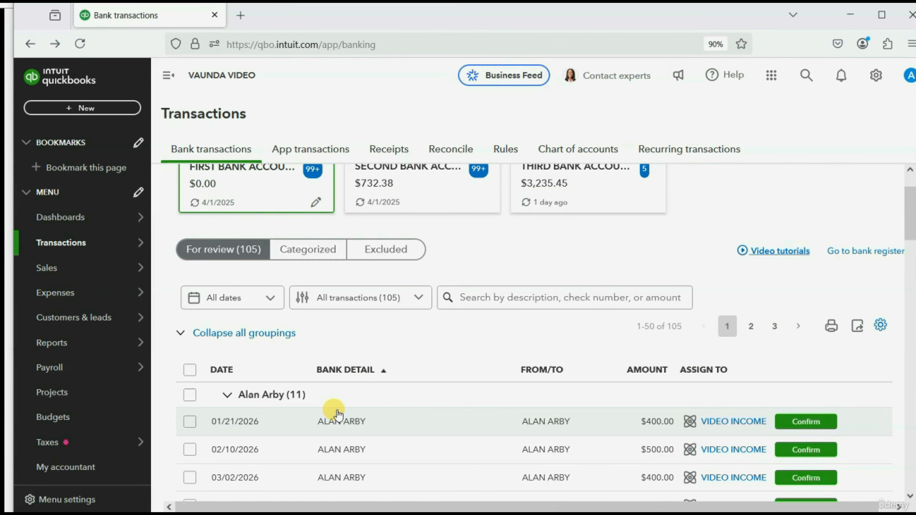
scroll(338, 411, "up", 2)
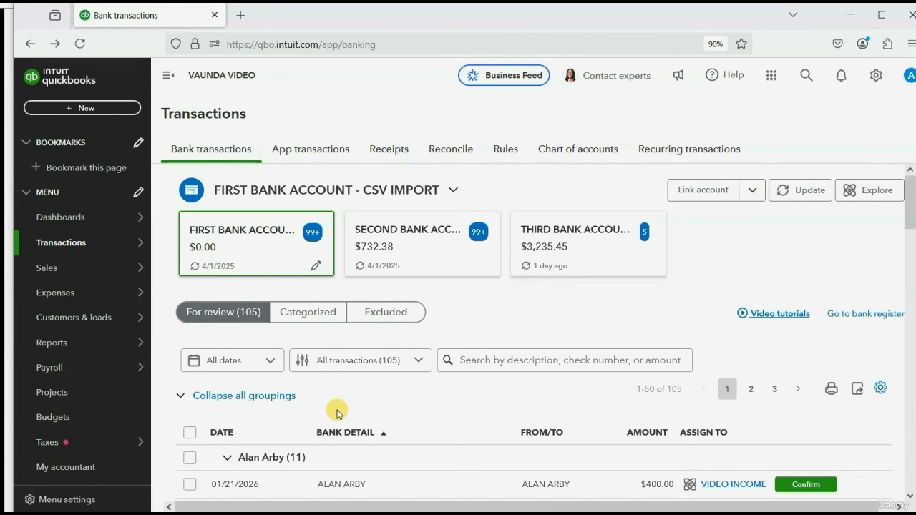
scroll(610, 464, "down", 5)
scroll(609, 464, "up", 5)
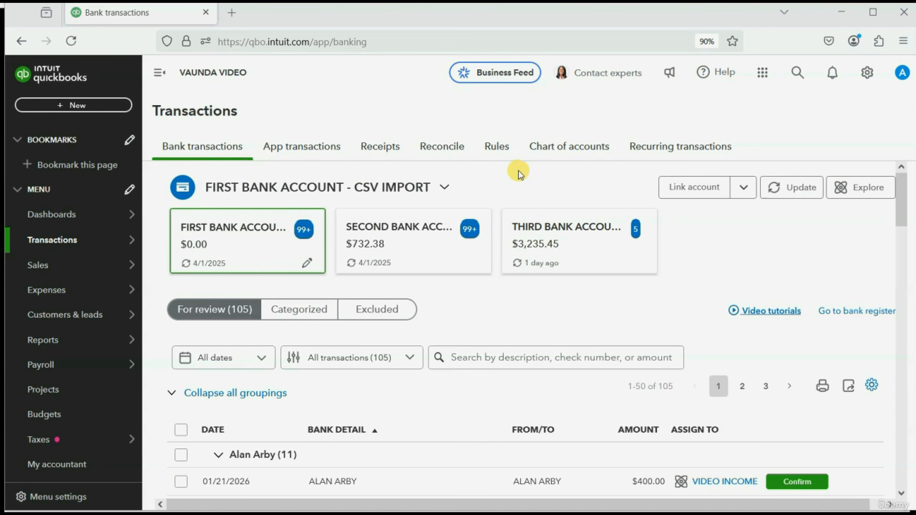
Start creating a new bank rule from the Rules page
left_click(494, 152)
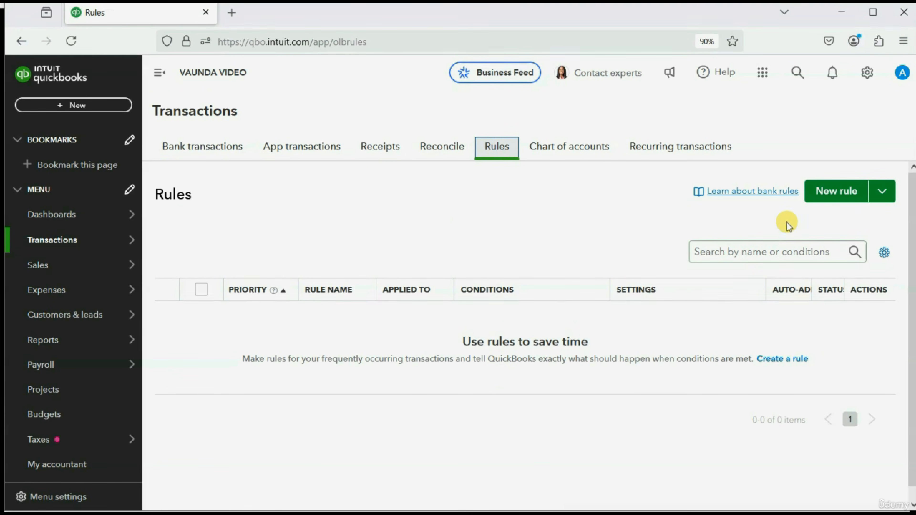
left_click(823, 194)
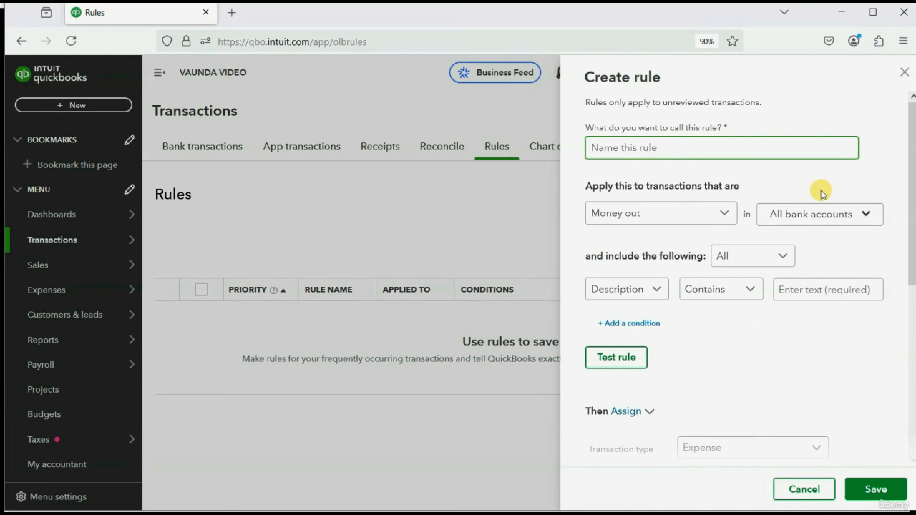
left_click(822, 195)
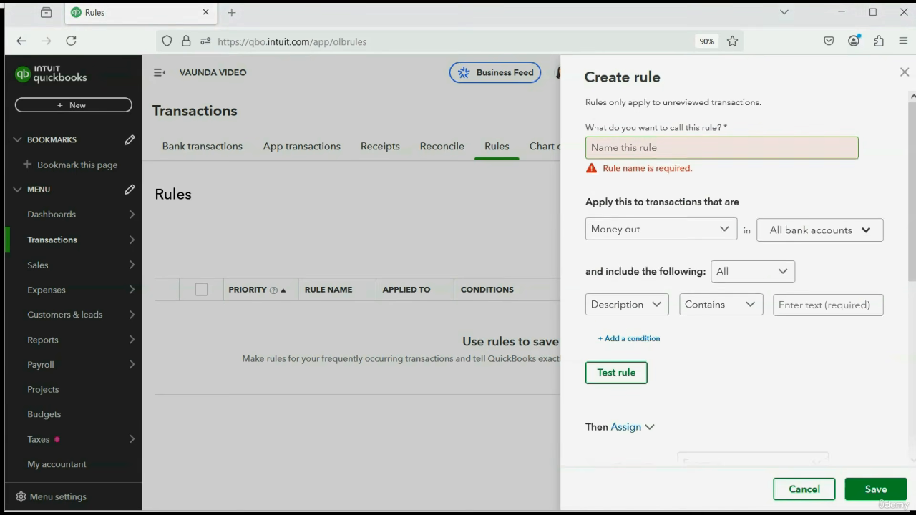
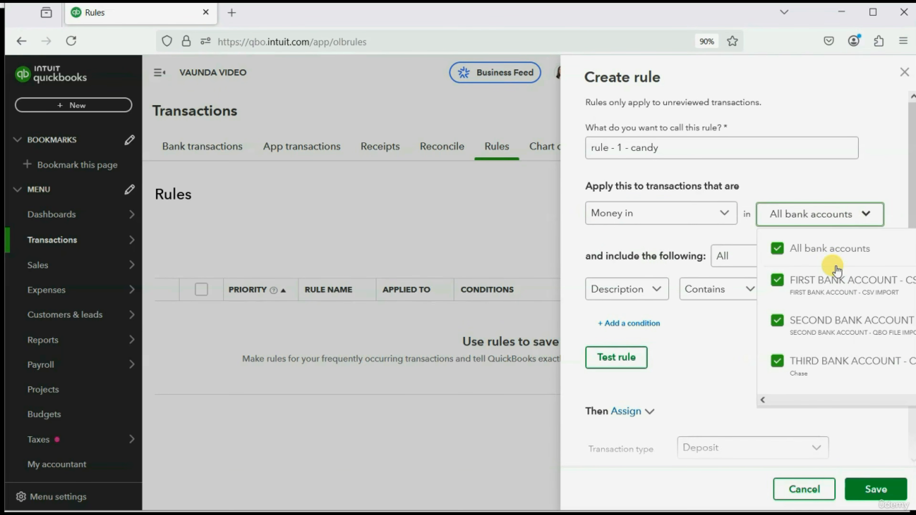
Limit the rule to FIRST BANK ACCOUNT - CSV IMPORT instead of all bank accounts
left_click(836, 288)
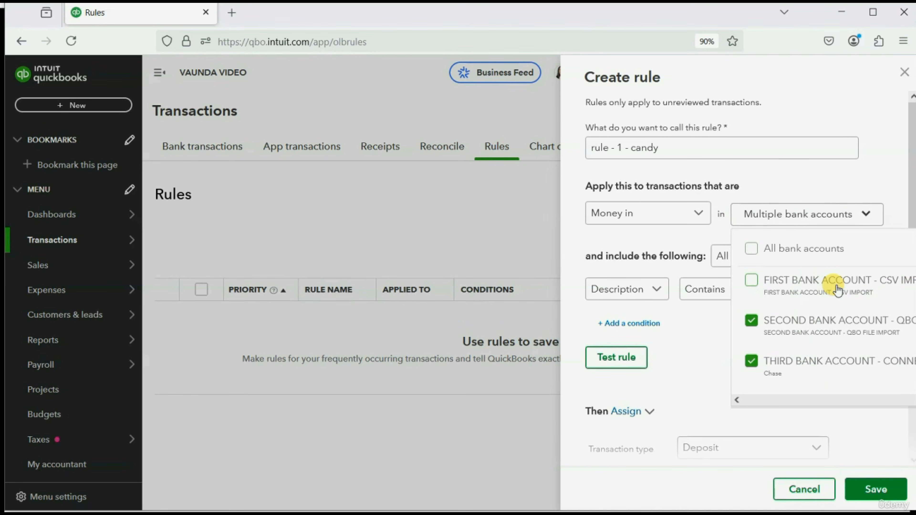
left_click(836, 289)
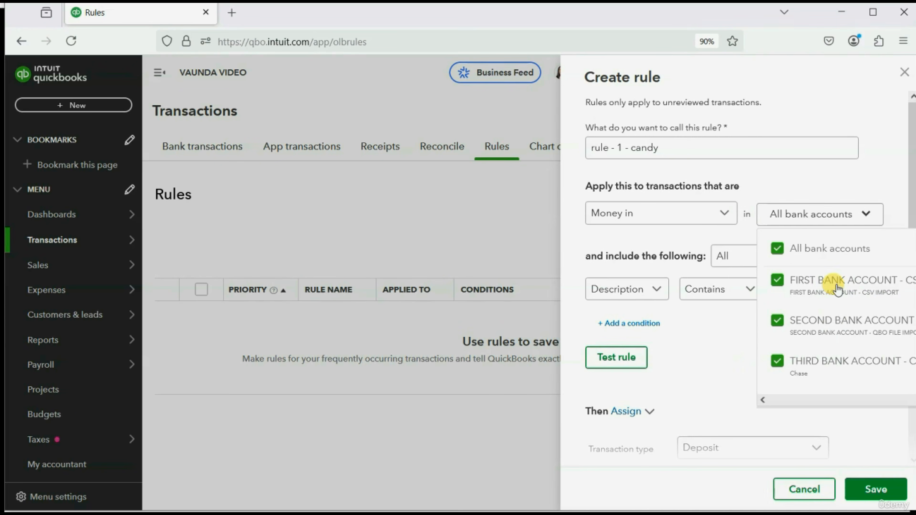
left_click(777, 249)
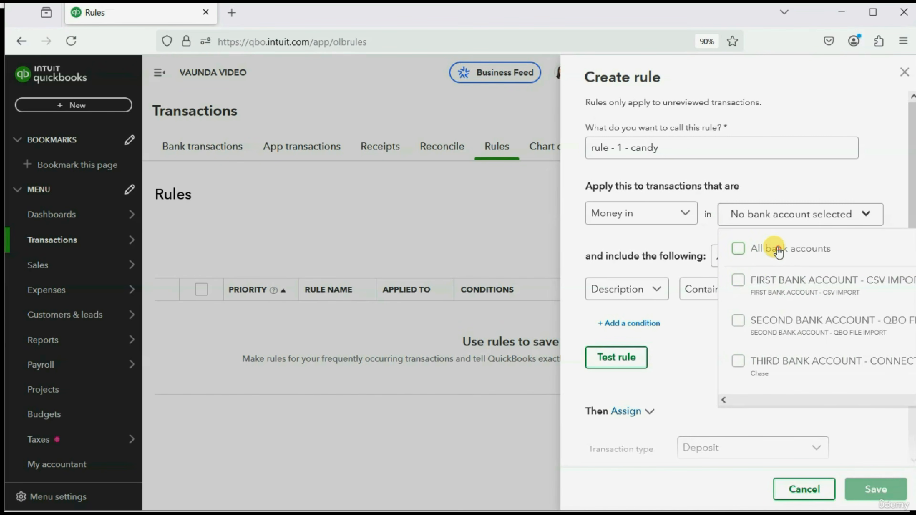
left_click(748, 283)
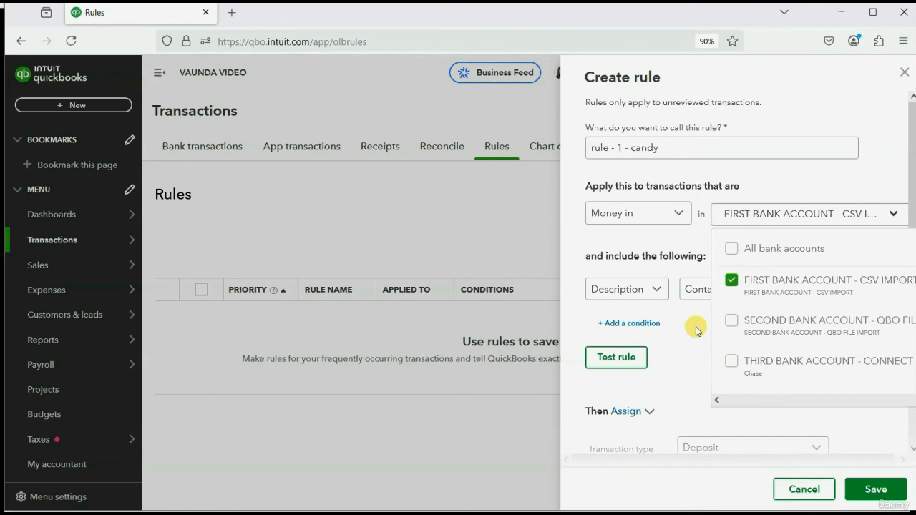
left_click(688, 334)
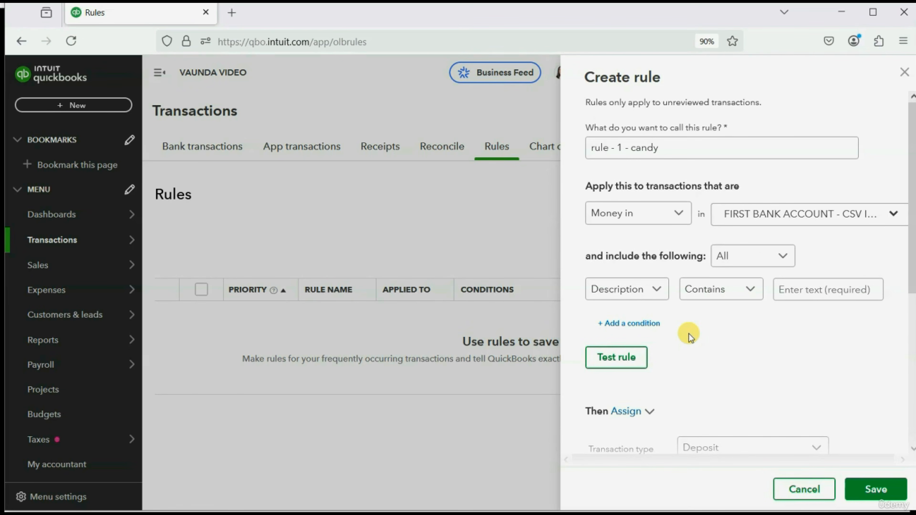
Set the rule's condition to Description Contains "candy" and test the rule against the unreviewed transactions
left_click(792, 289)
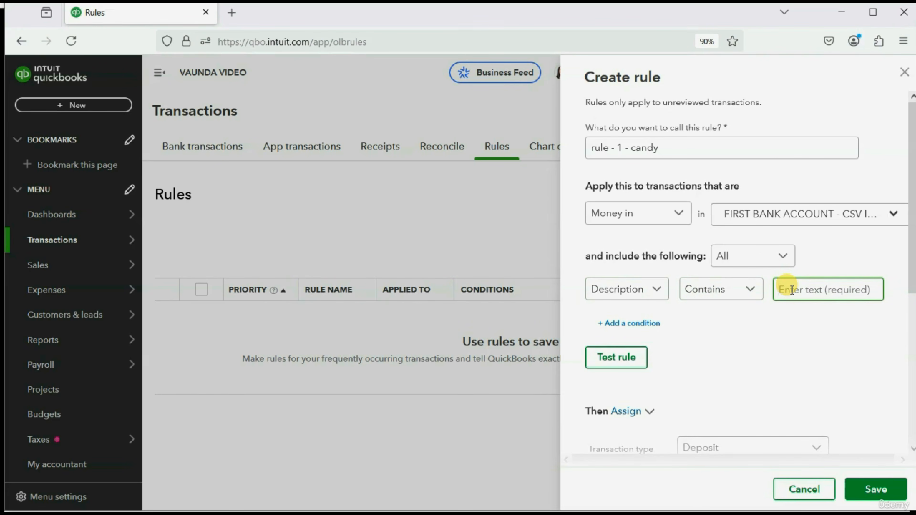
type("candy")
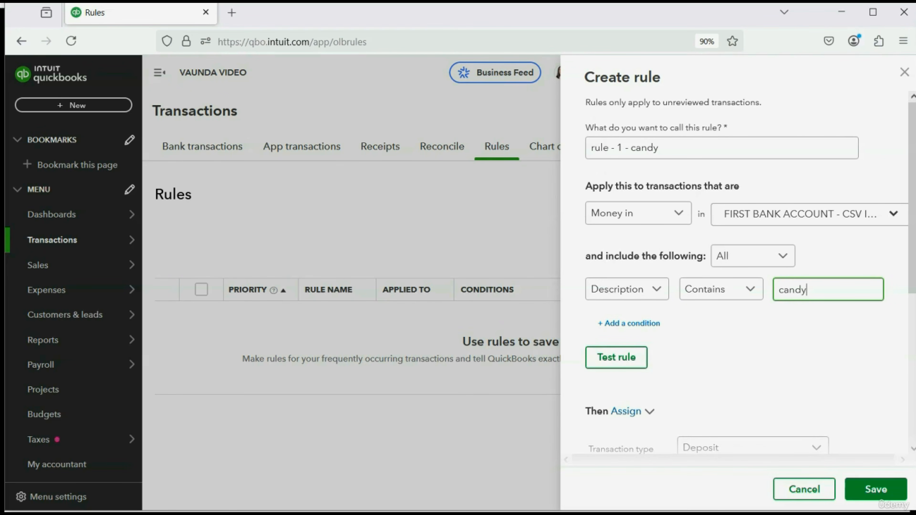
scroll(782, 301, "down", 4)
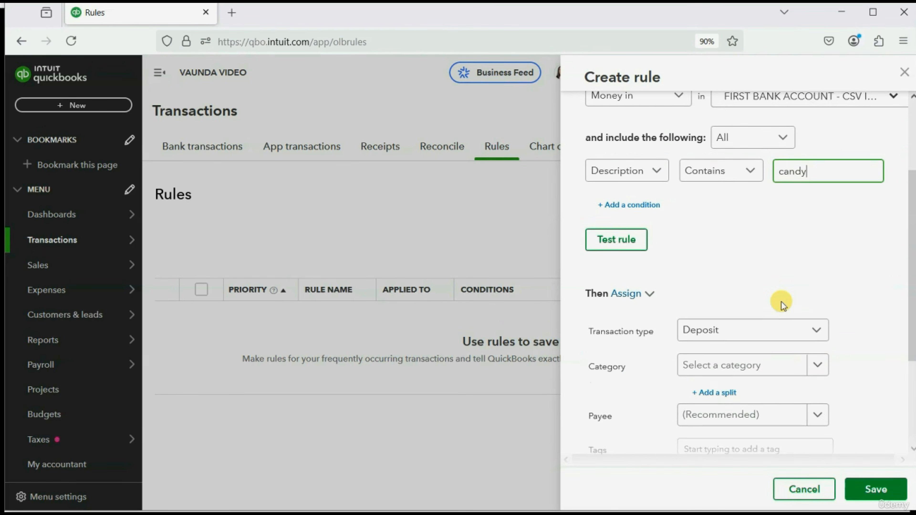
left_click(632, 236)
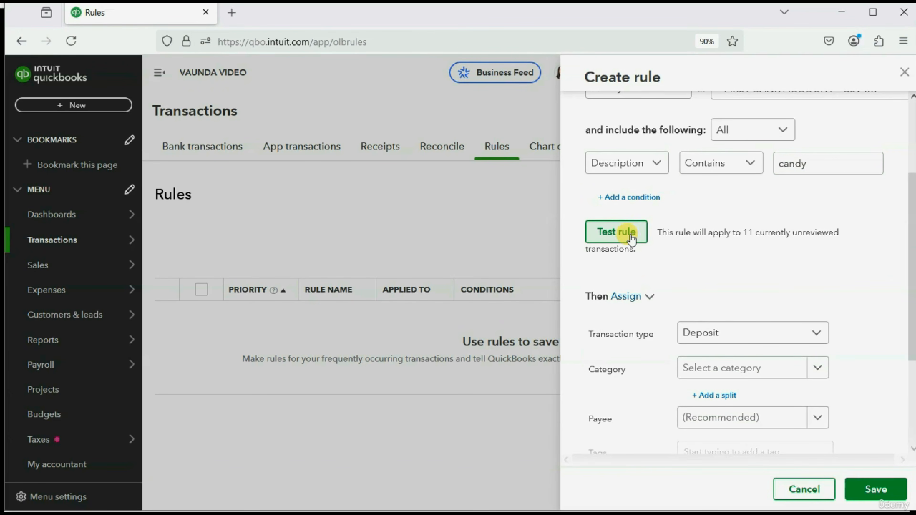
Assign the VIDEO INCOME category to deposits that match the rule
scroll(755, 242, "down", 2)
left_click(813, 306)
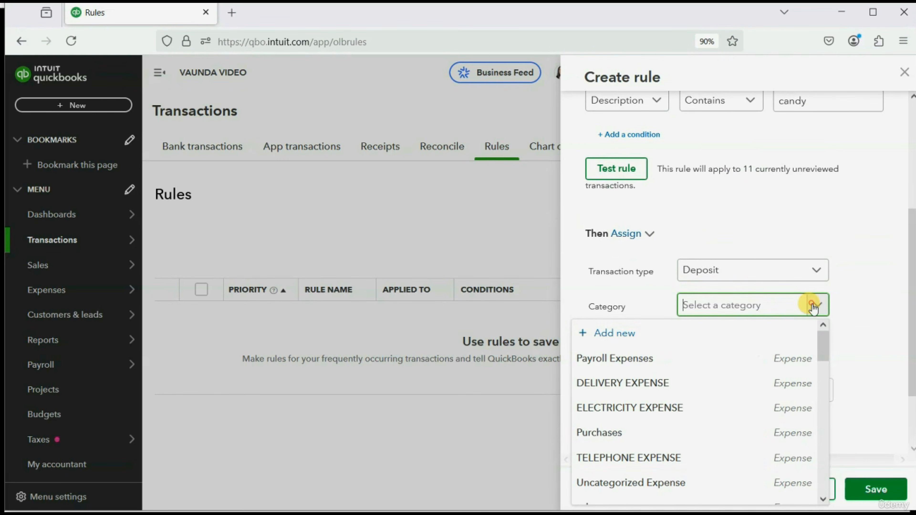
scroll(735, 361, "down", 3)
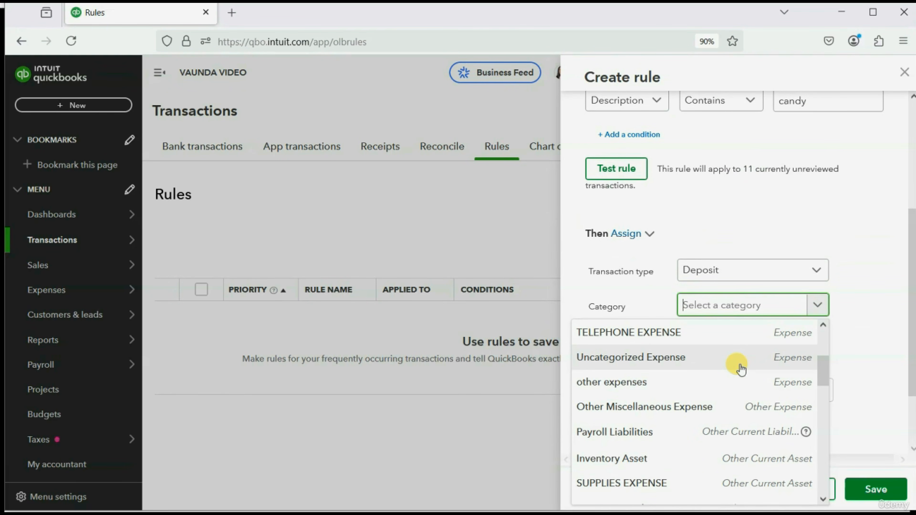
type("v")
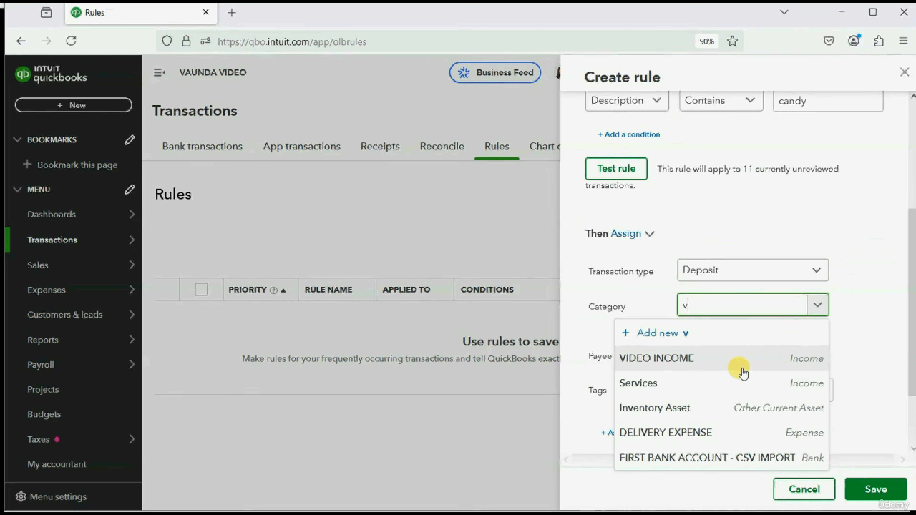
left_click(739, 363)
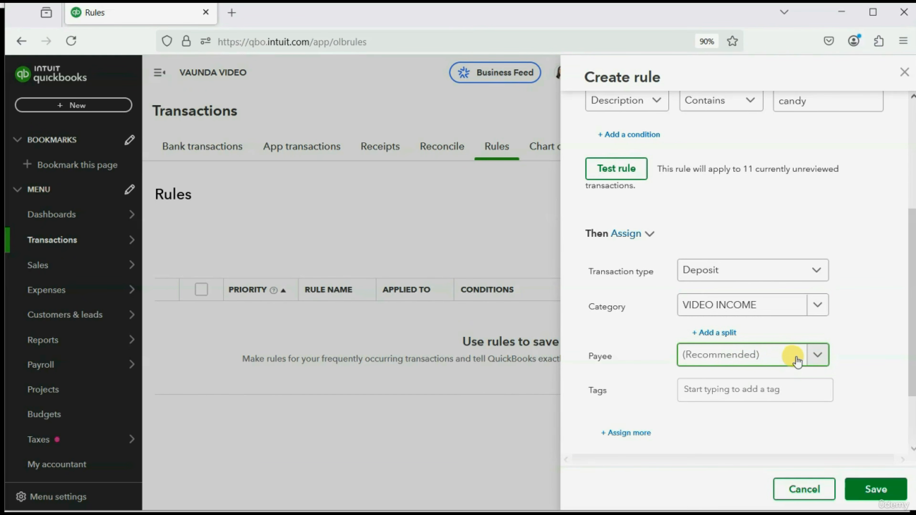
Set the rule's payee to the customer whose name matches the description condition
scroll(798, 359, "up", 5)
scroll(798, 357, "down", 5)
left_click(814, 356)
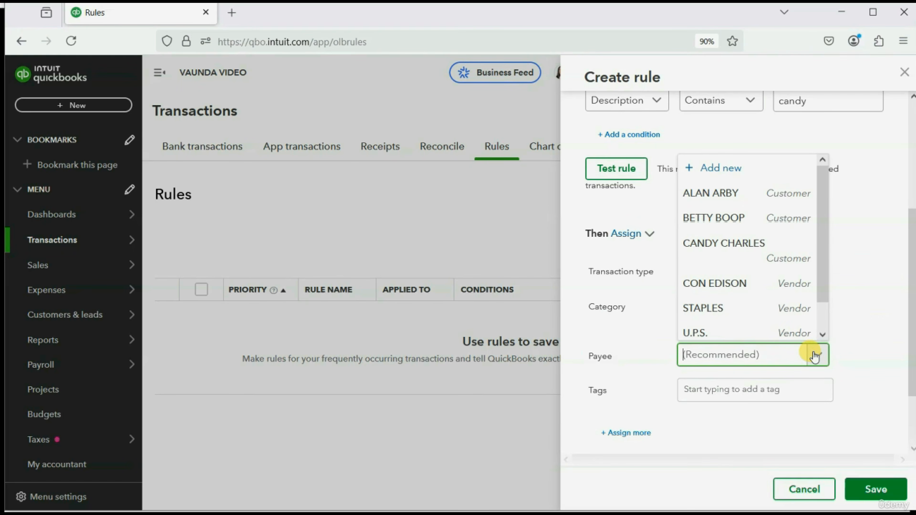
left_click(744, 246)
scroll(795, 340, "up", 4)
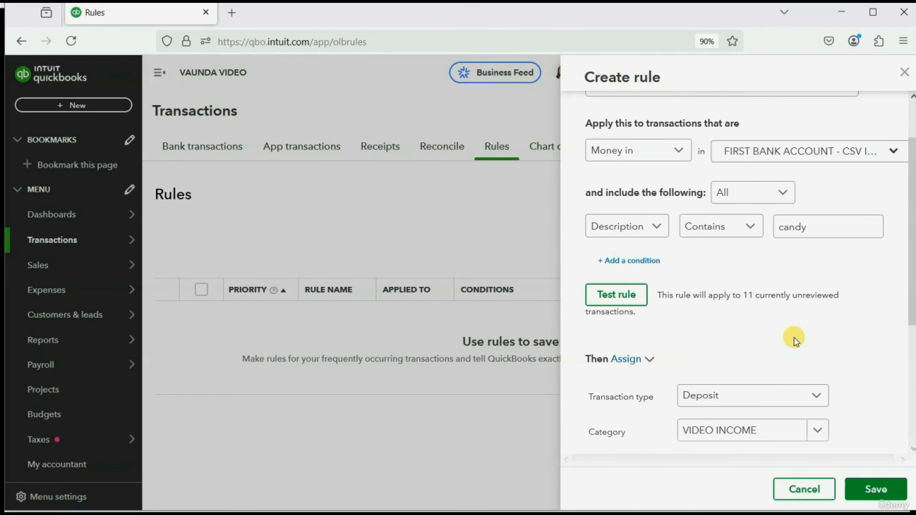
scroll(795, 341, "down", 4)
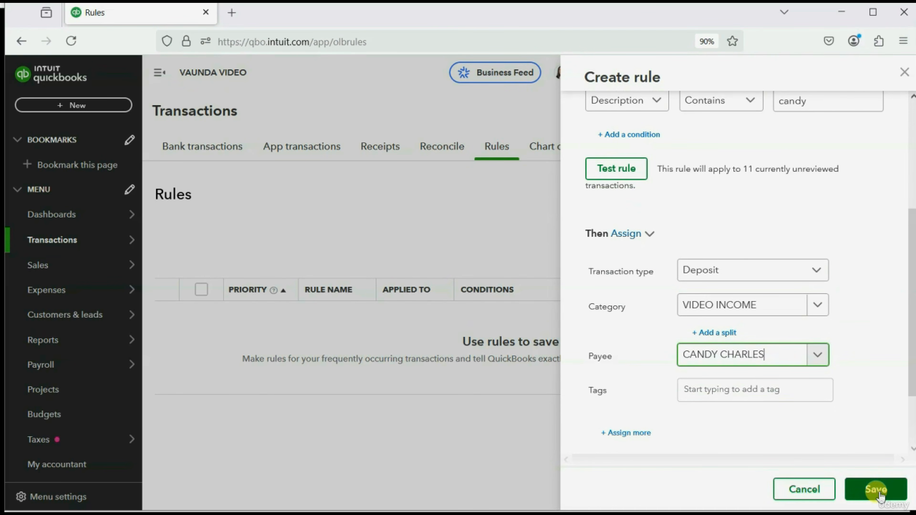
Recheck the rule's bank account selection and assigned settings, and save the rule
scroll(851, 448, "up", 6)
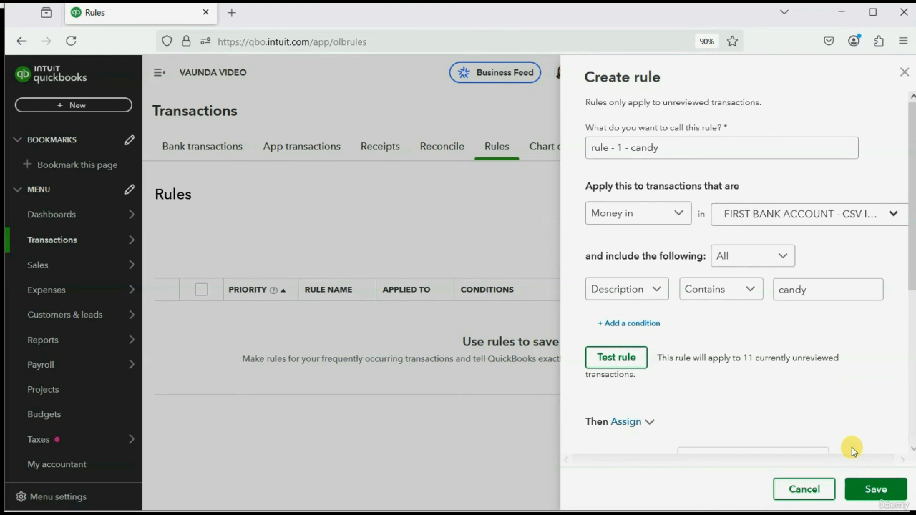
left_click(893, 214)
left_click(893, 214)
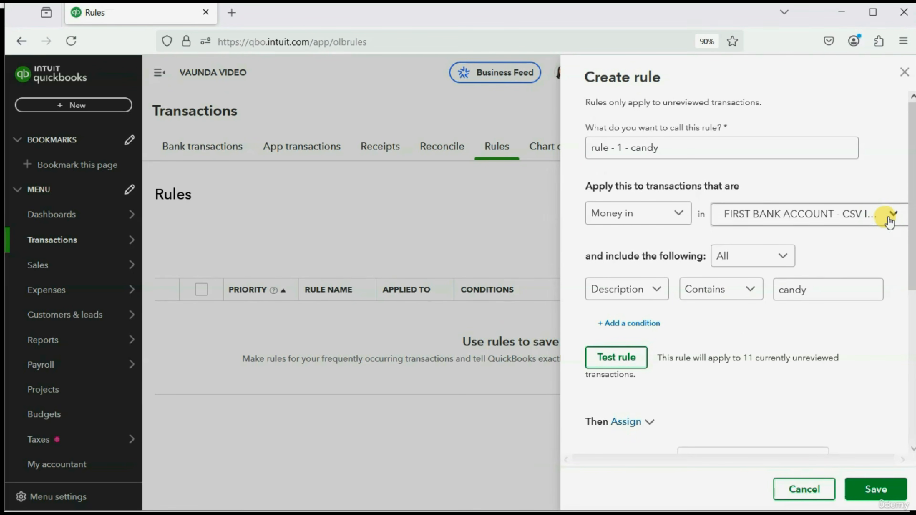
left_click(893, 215)
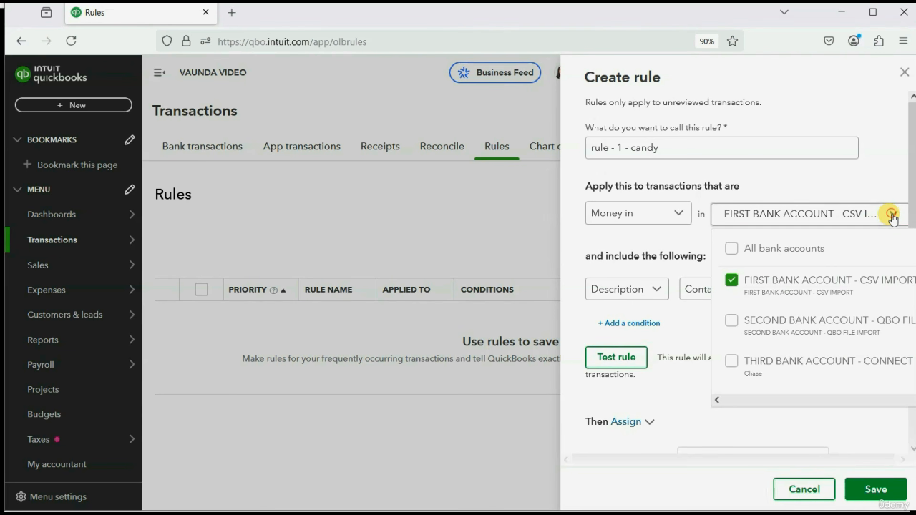
left_click(893, 215)
scroll(768, 346, "down", 7)
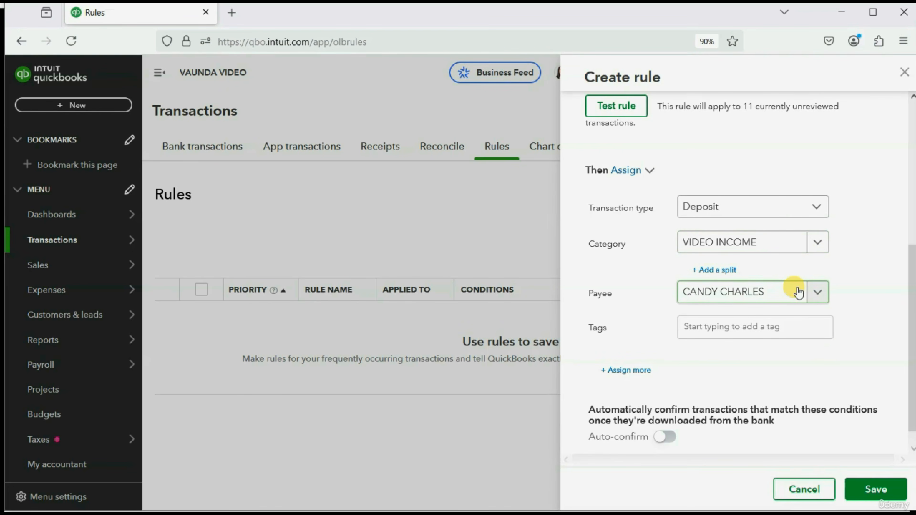
left_click(873, 491)
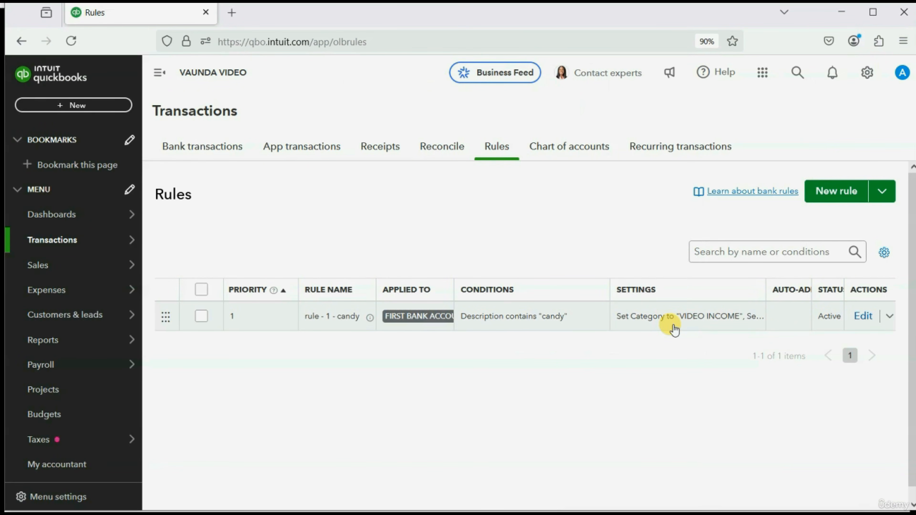
Examine the first bank account's transactions for review to see how the new rule applies to the matching customer's deposits
left_click(204, 156)
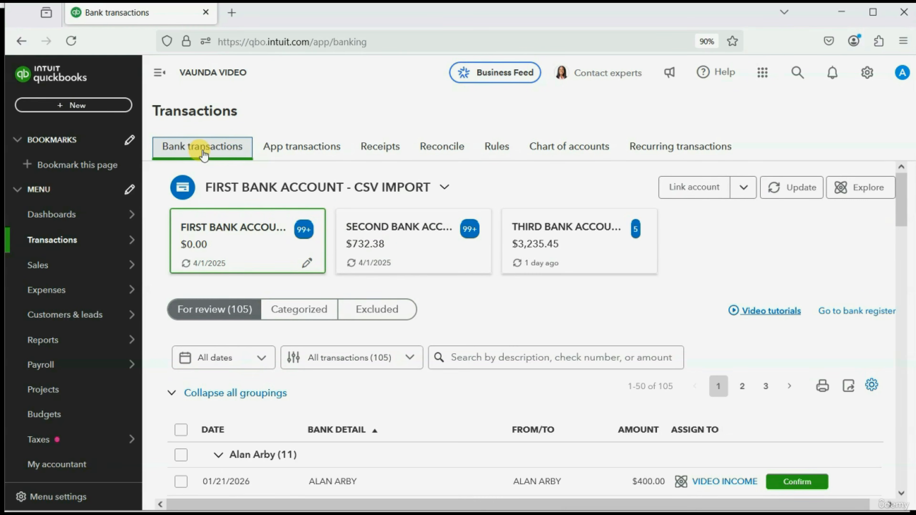
scroll(454, 285, "down", 10)
scroll(458, 288, "down", 15)
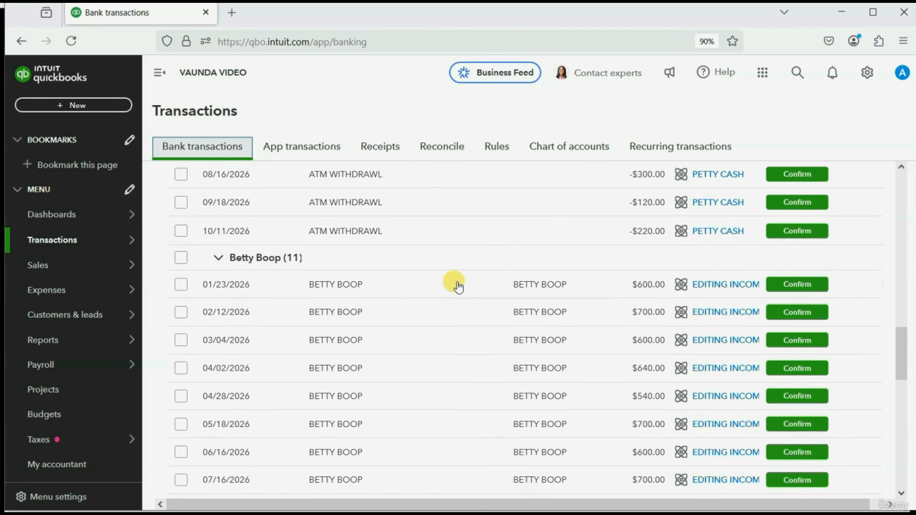
scroll(456, 285, "up", 2)
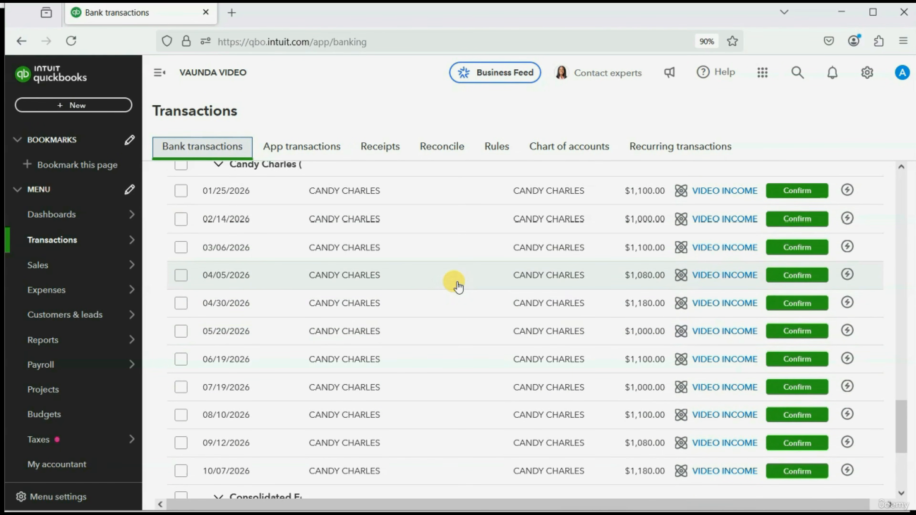
scroll(505, 321, "up", 2)
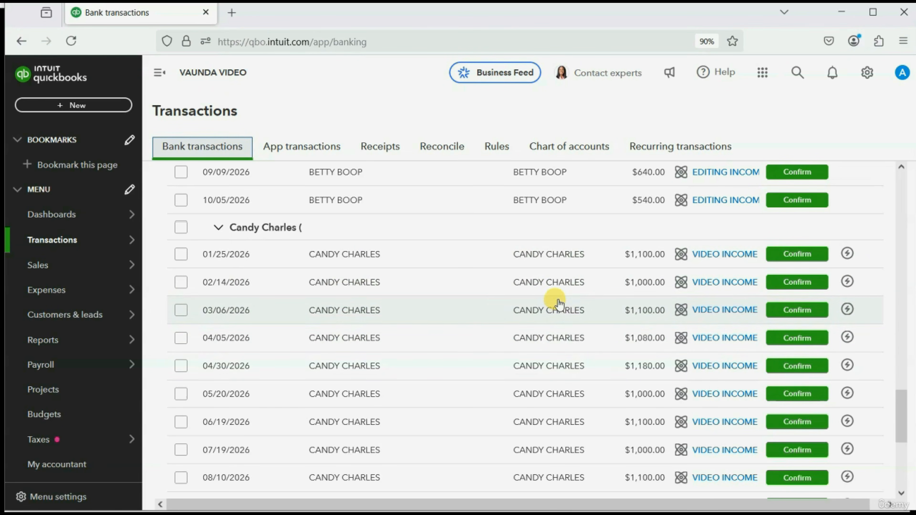
scroll(558, 308, "down", 1)
scroll(560, 310, "down", 1)
scroll(559, 310, "up", 2)
scroll(559, 310, "up", 15)
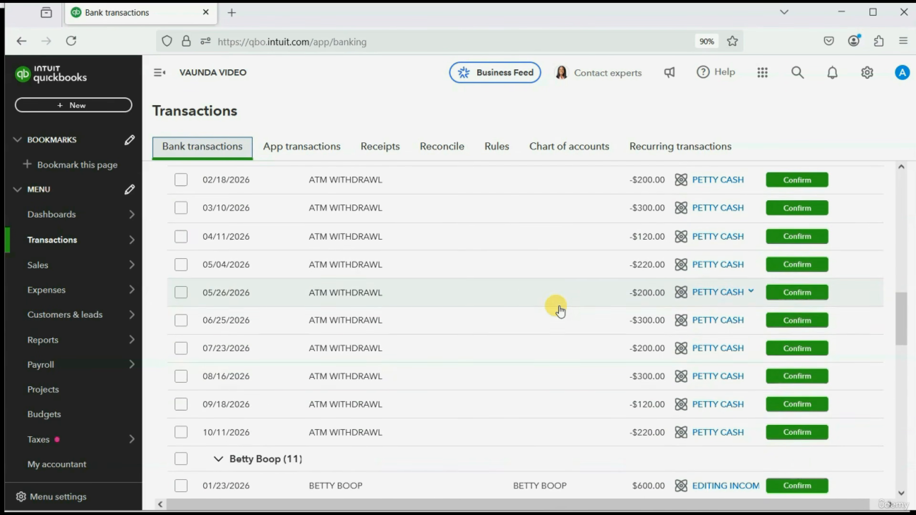
scroll(559, 310, "up", 10)
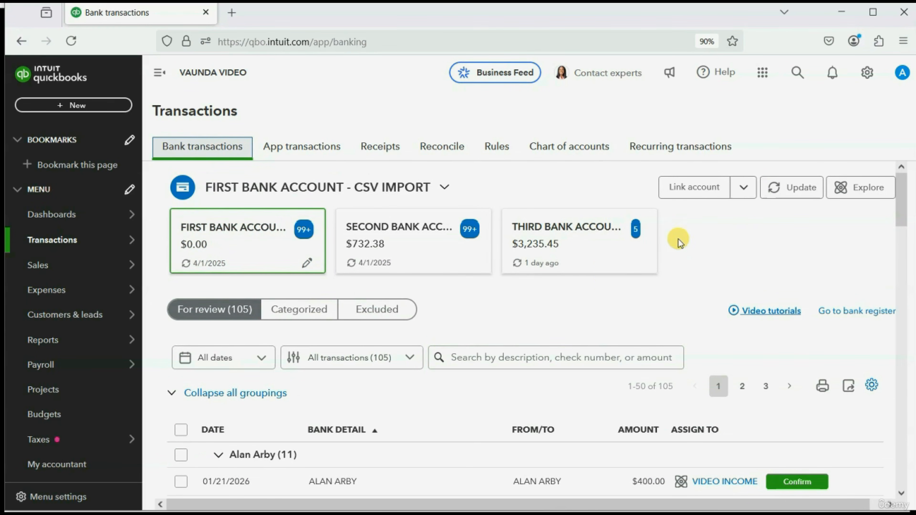
Edit the existing customer deposit rule to turn on auto-confirm for matching transactions, and save it
left_click(502, 154)
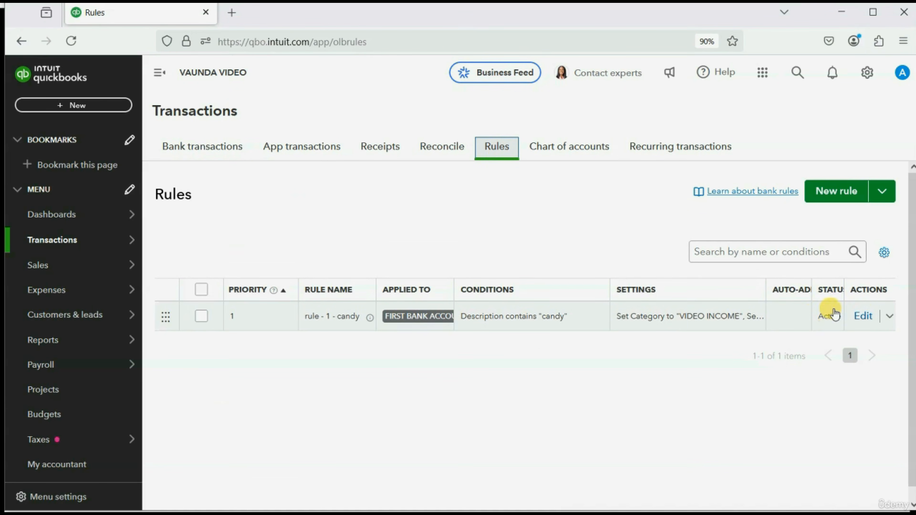
left_click(863, 316)
scroll(835, 327, "down", 5)
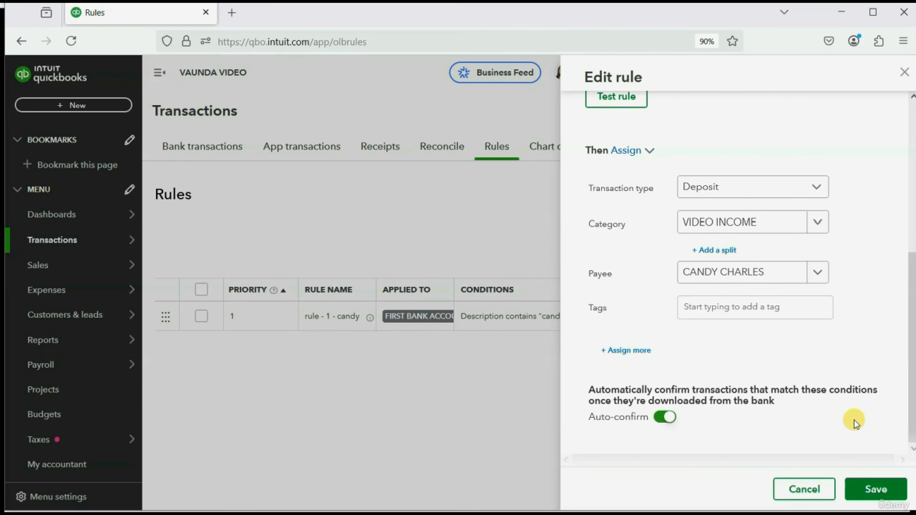
left_click(875, 491)
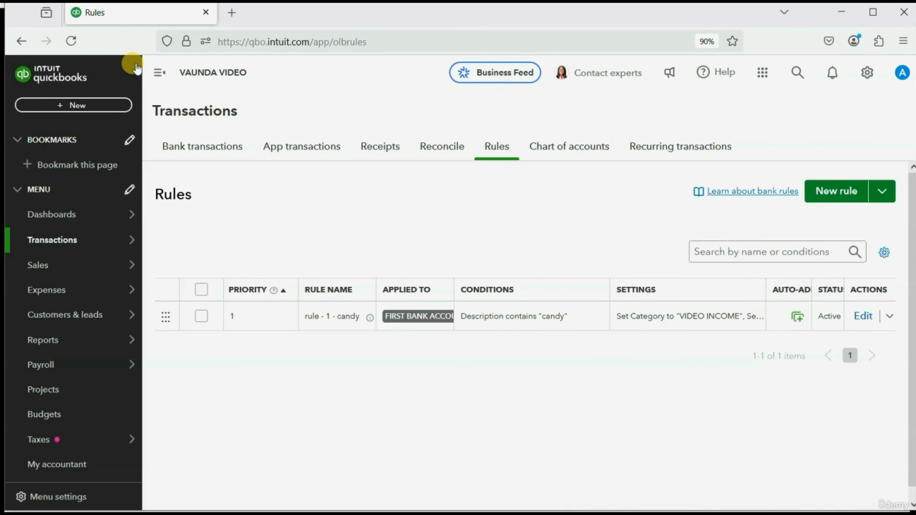
Check the first bank account's transactions for review for any remaining deposits from the rule's customer
left_click(202, 149)
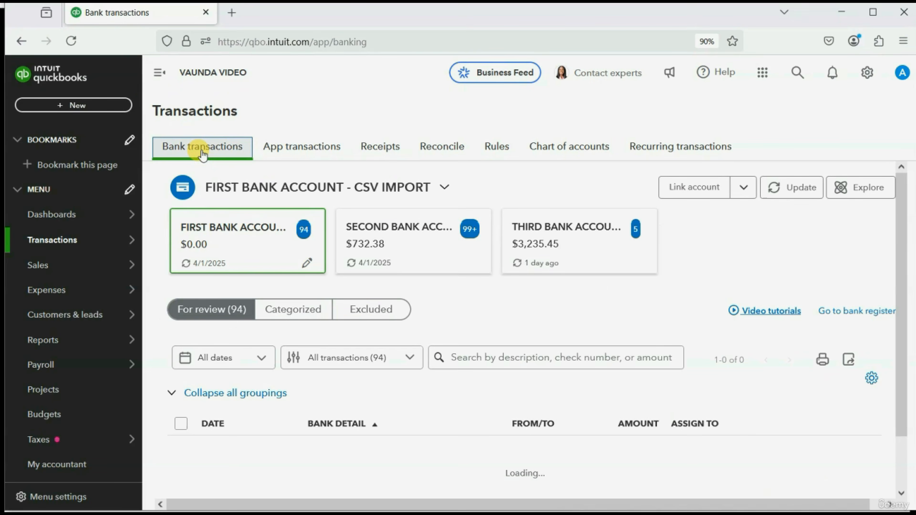
scroll(397, 355, "down", 20)
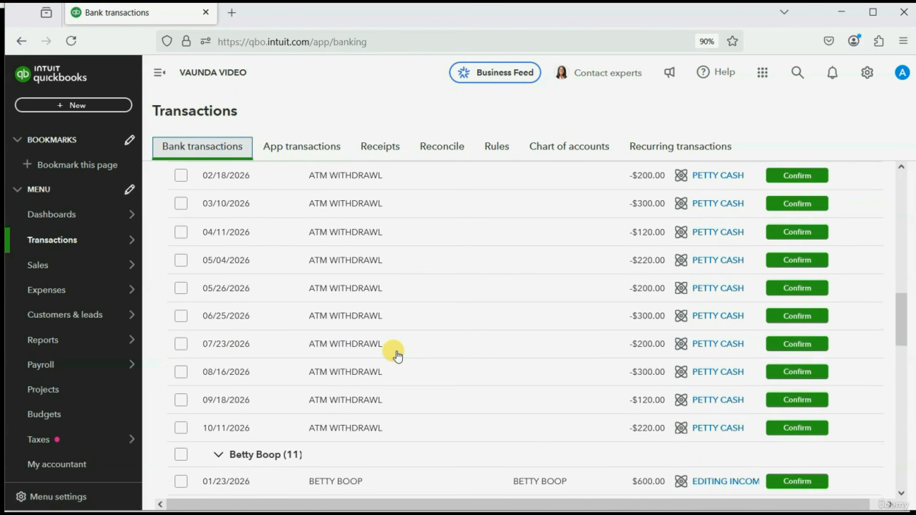
scroll(394, 352, "down", 3)
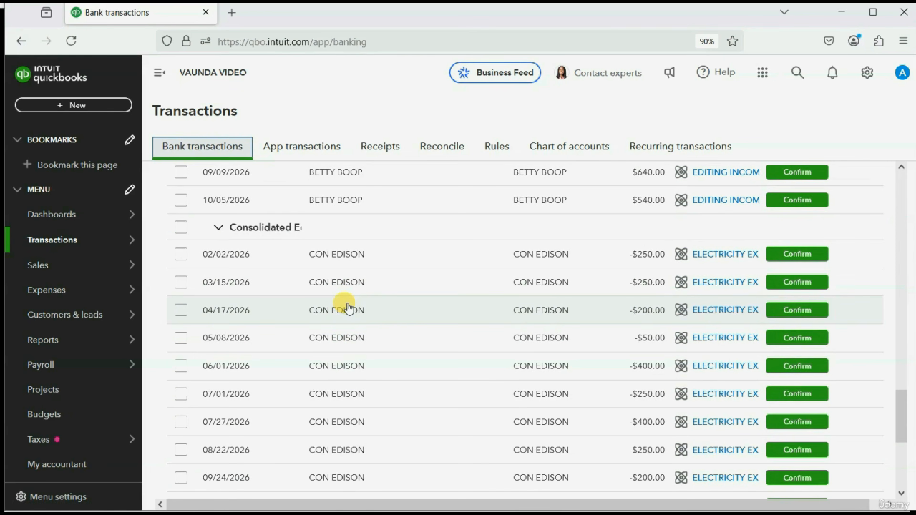
scroll(348, 308, "up", 20)
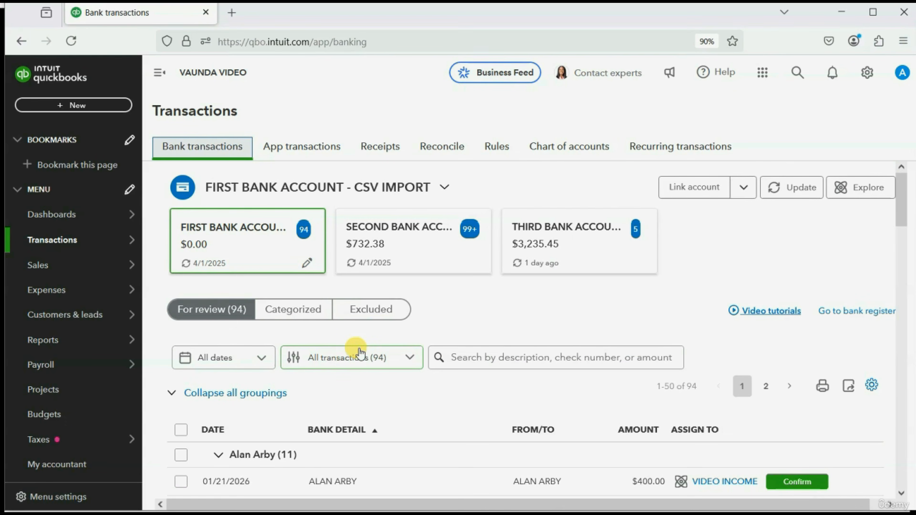
Examine the first bank account's categorized transactions for the customer's deposits and their auto-confirm and rule labels
left_click(298, 313)
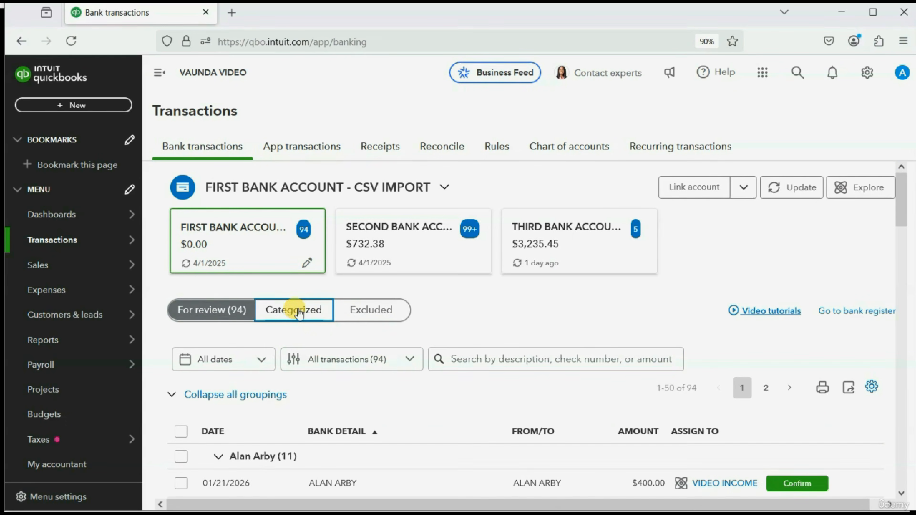
scroll(408, 311, "down", 10)
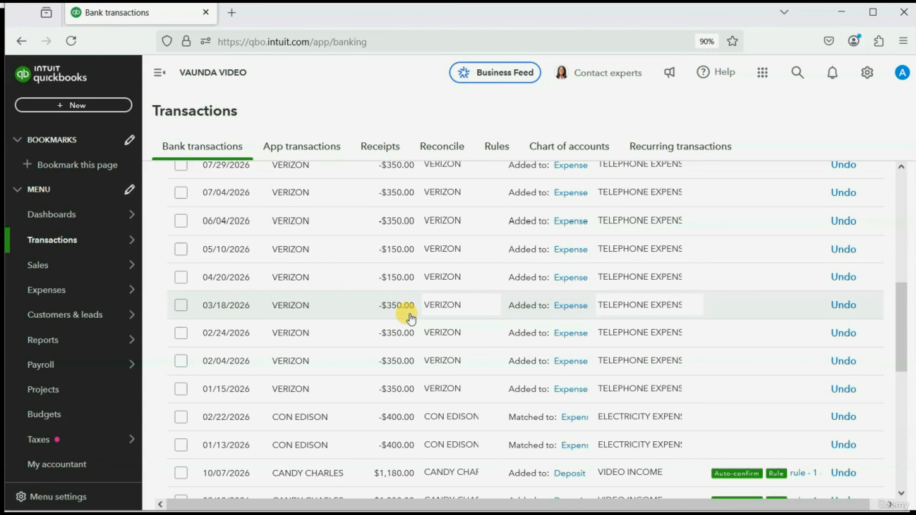
scroll(408, 311, "down", 15)
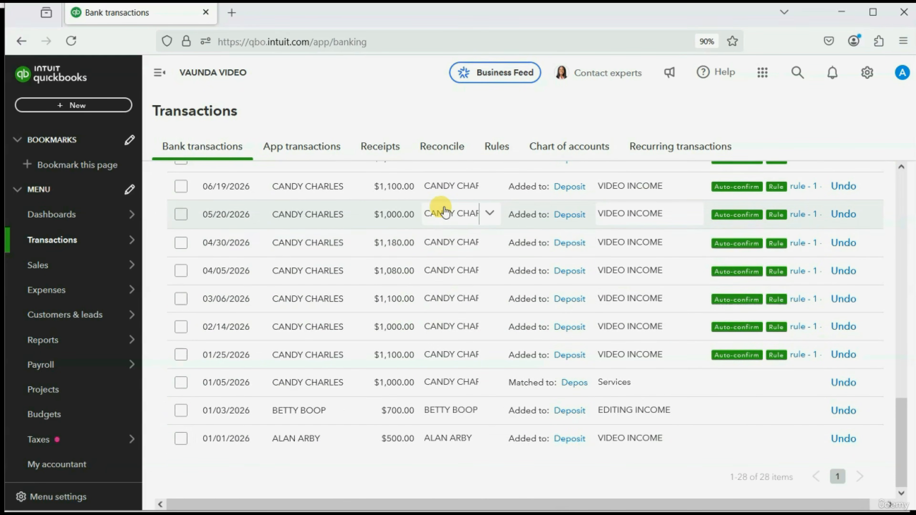
scroll(436, 257, "up", 4)
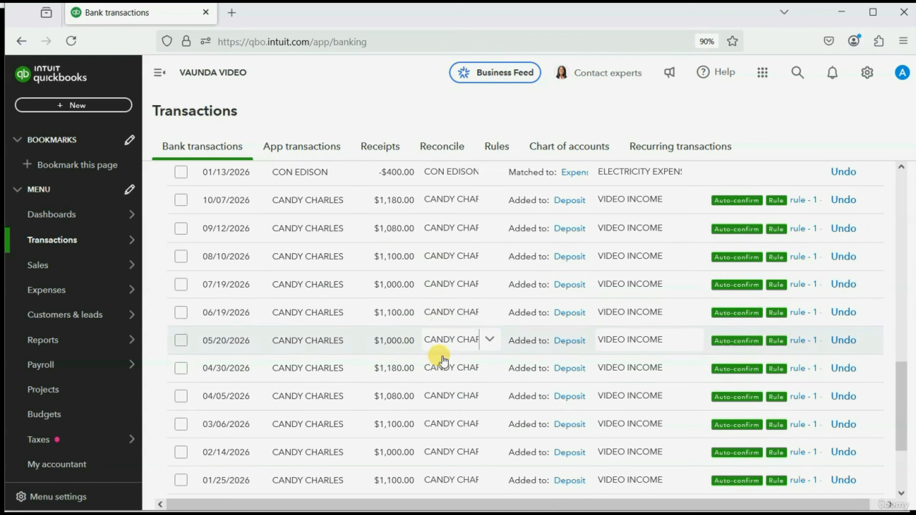
scroll(426, 357, "up", 4)
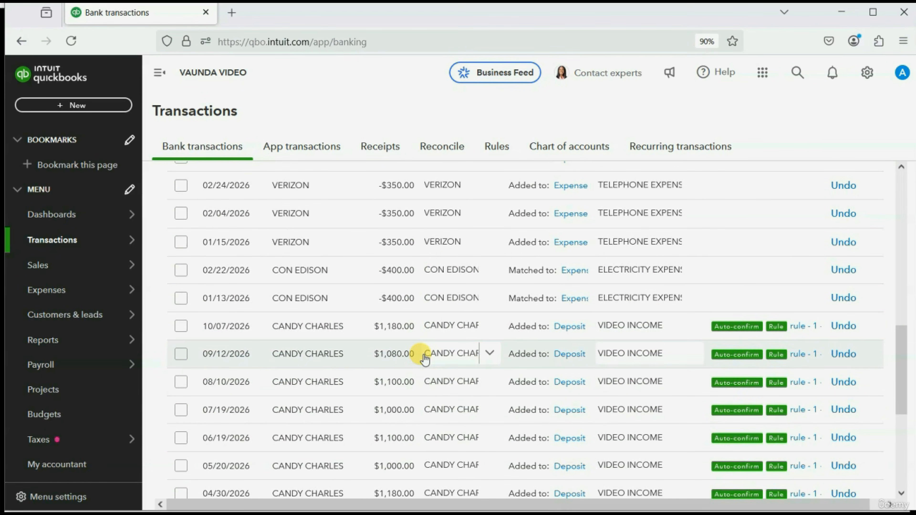
scroll(425, 359, "down", 4)
scroll(436, 313, "down", 1)
scroll(437, 313, "up", 1)
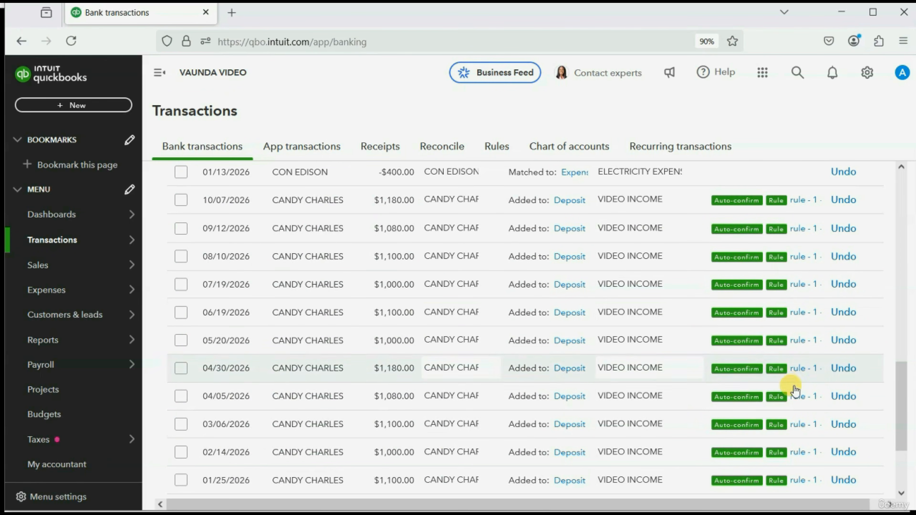
Run the custom Trial Balance report and inspect the transactions behind the VIDEO INCOME amount
left_click(78, 348)
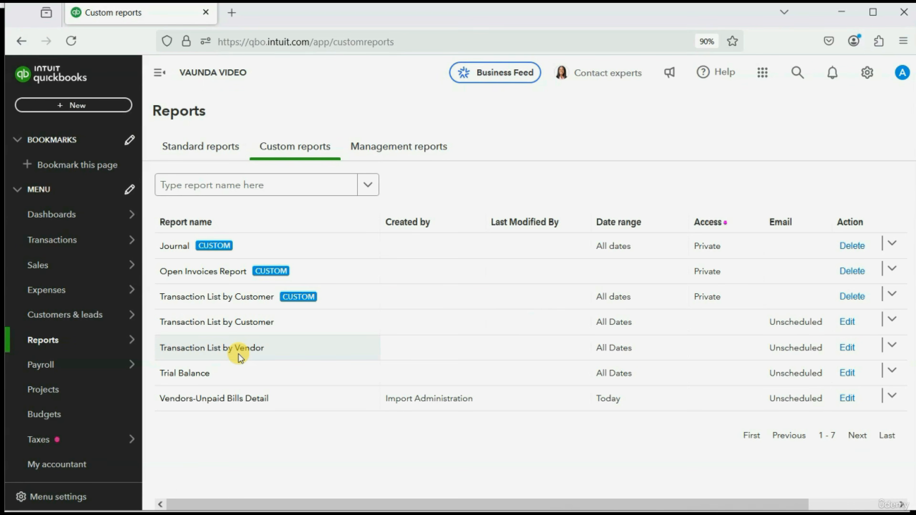
left_click(191, 373)
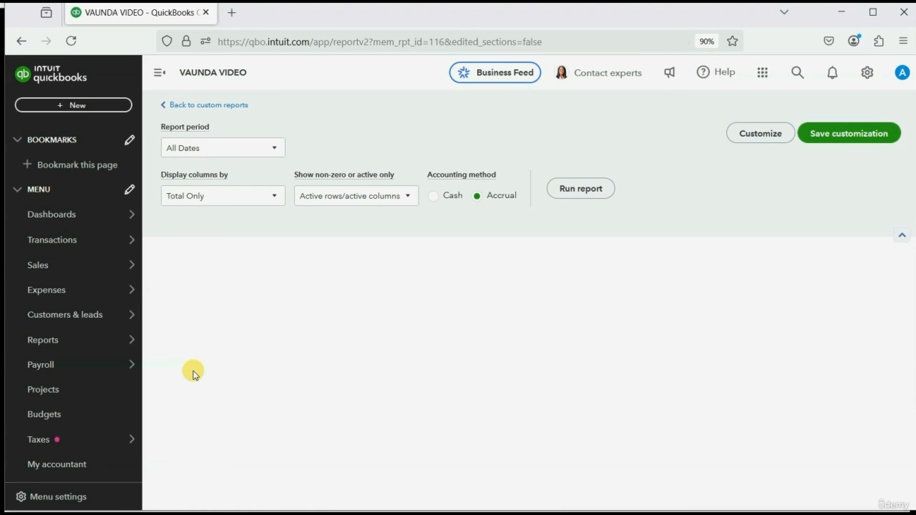
scroll(400, 366, "down", 1)
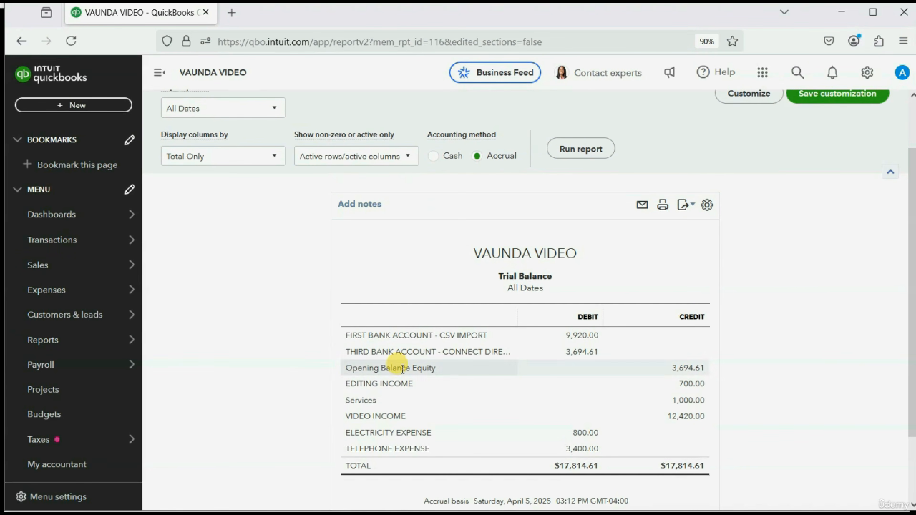
left_click(676, 418)
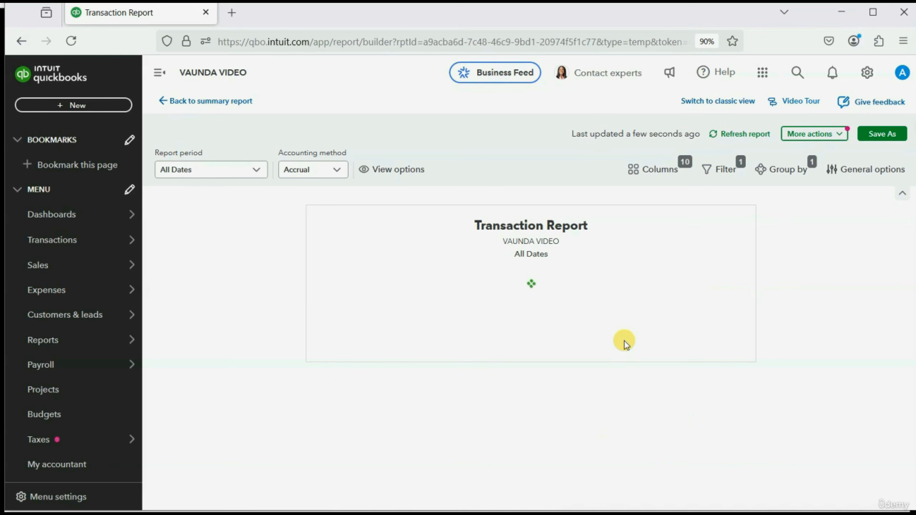
scroll(610, 341, "down", 3)
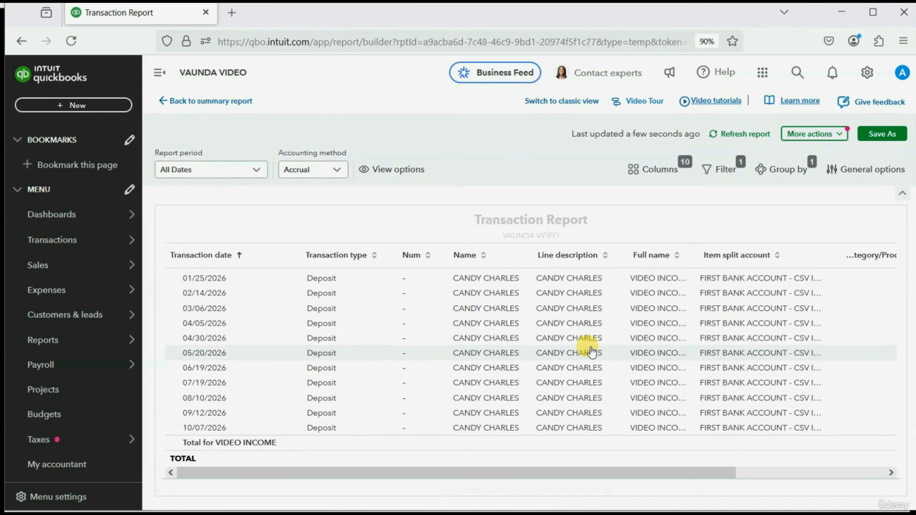
scroll(524, 360, "down", 2)
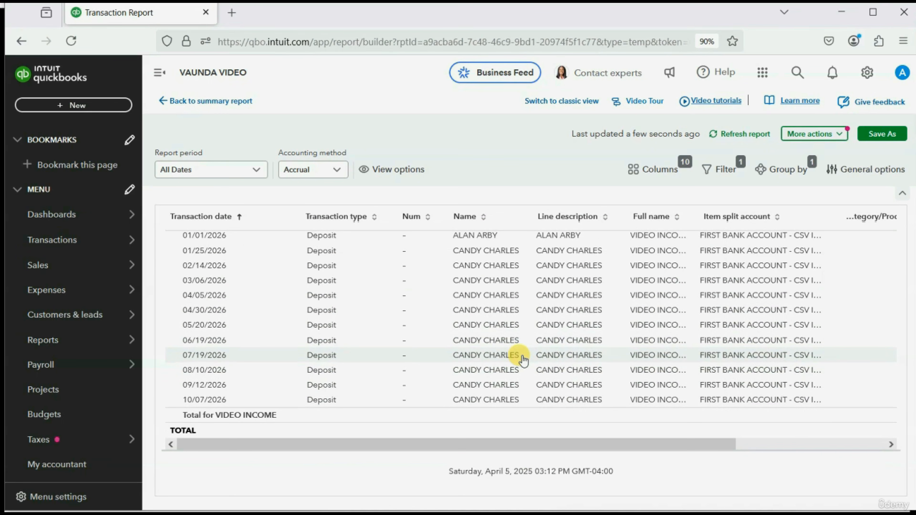
scroll(522, 359, "up", 2)
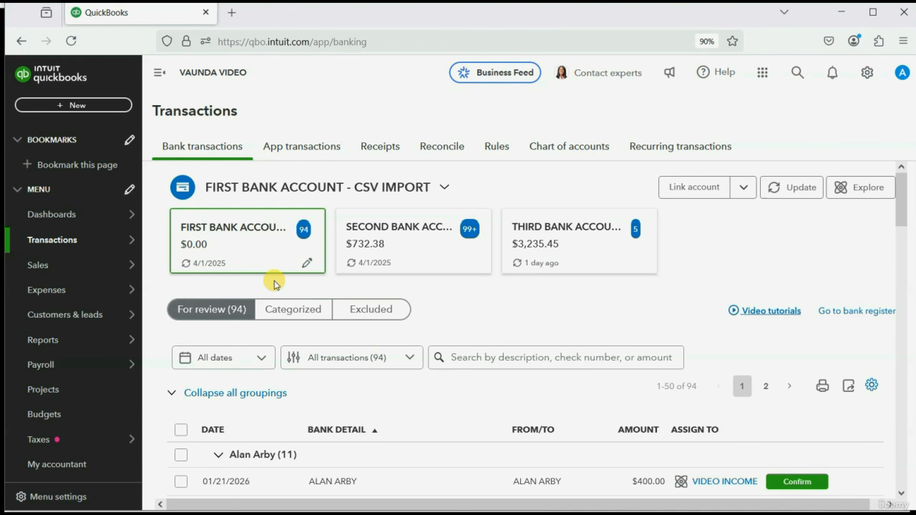
Start a new bank rule and name it RULE -2 STAPLES
left_click(243, 245)
left_click(494, 147)
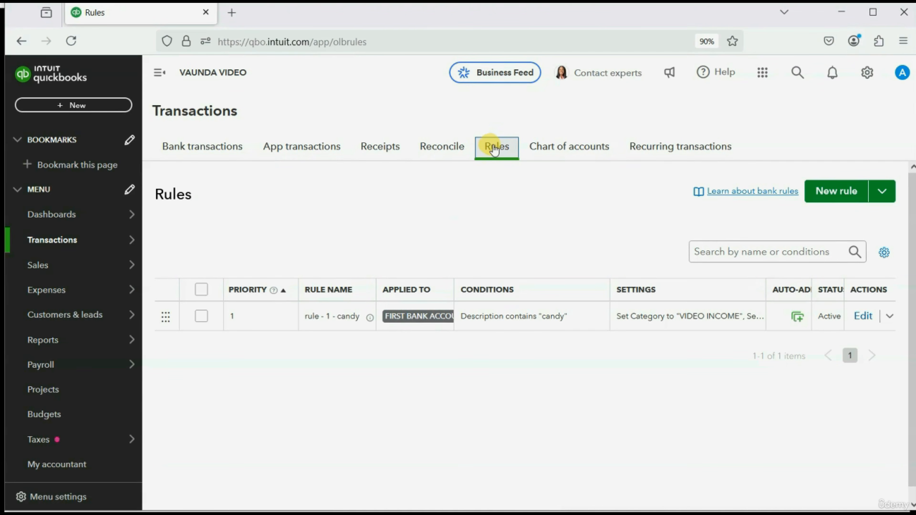
left_click(816, 189)
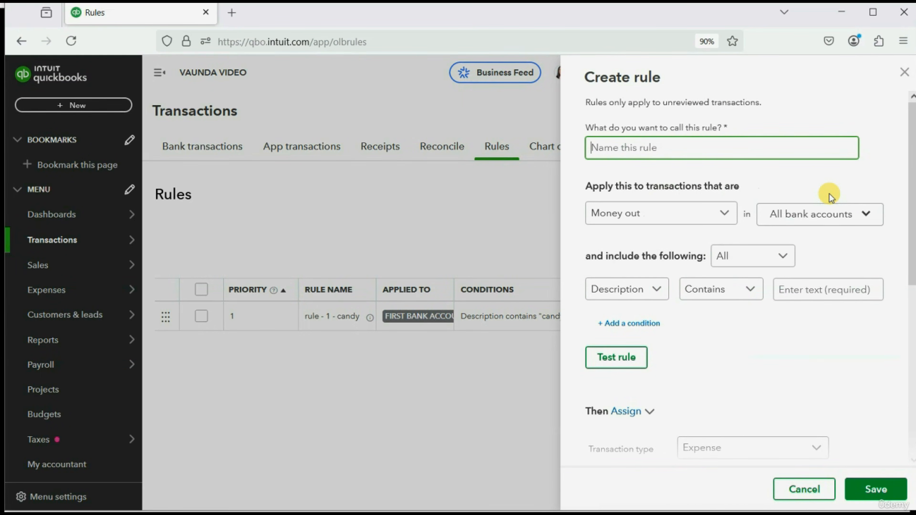
type("RU")
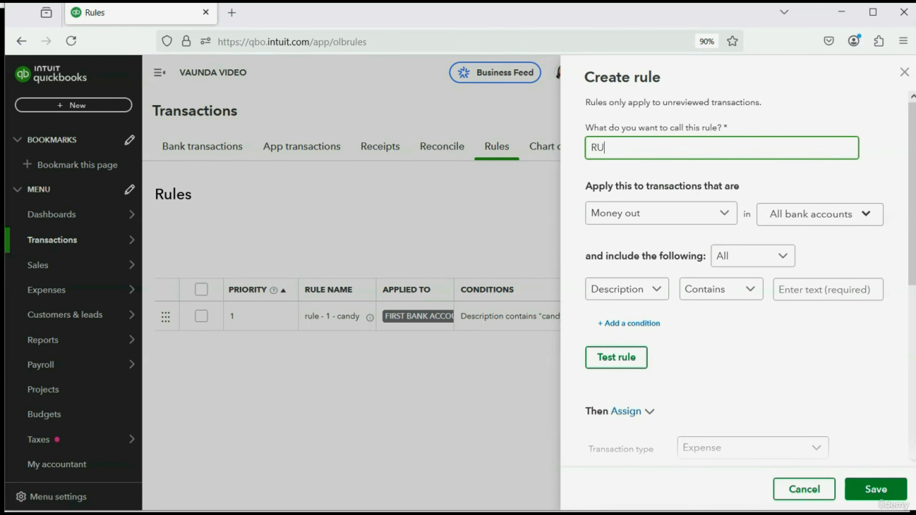
type("LE -2 STAPLES")
Apply the rule to Money out transactions in FIRST BANK ACCOUNT - CSV IMPORT only
left_click(721, 214)
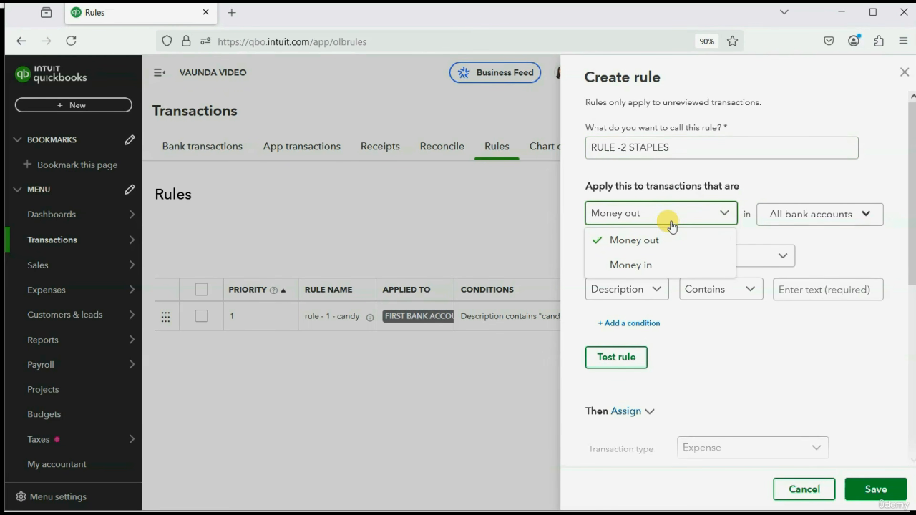
left_click(665, 238)
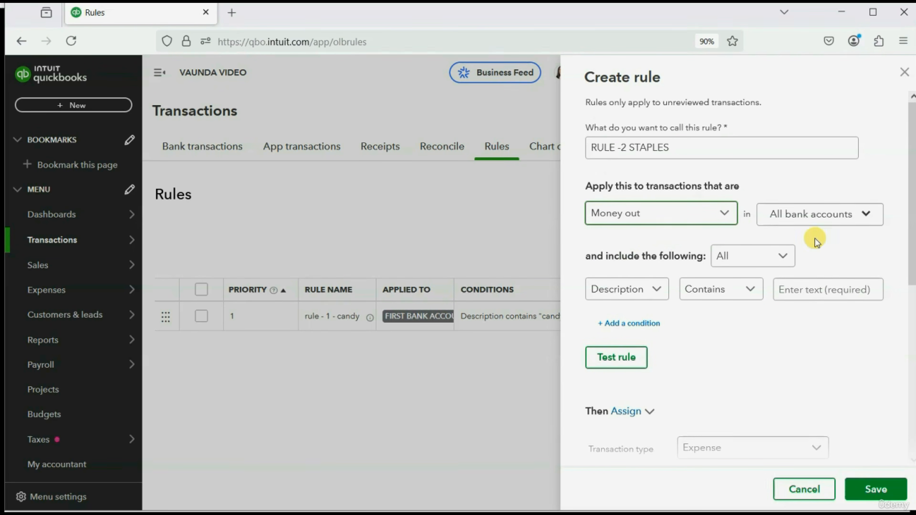
left_click(865, 216)
left_click(778, 250)
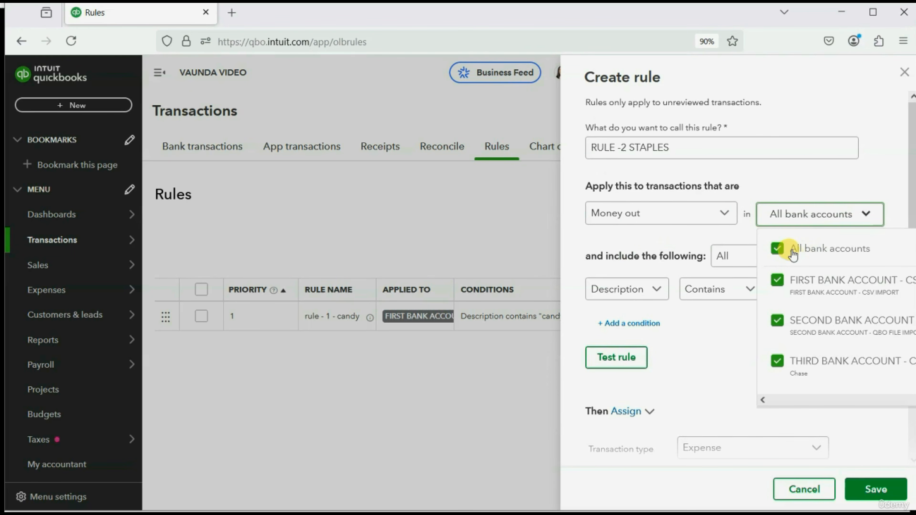
left_click(779, 251)
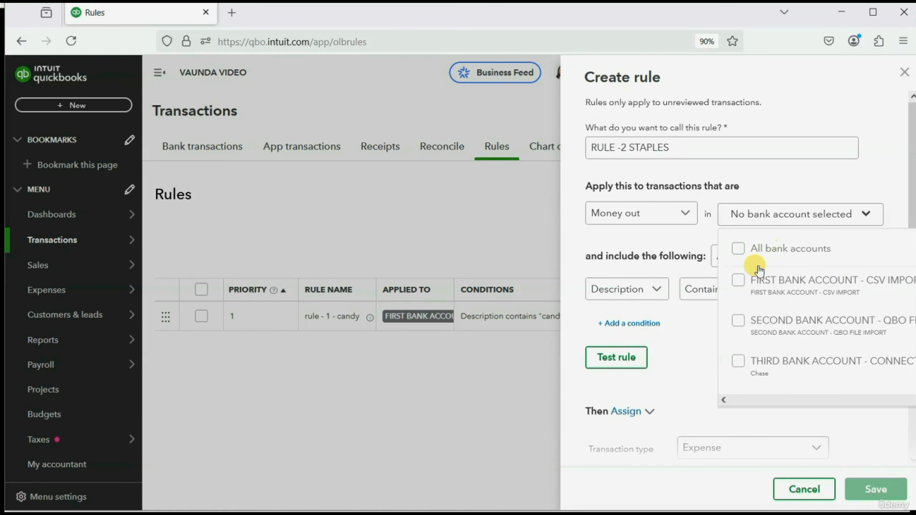
left_click(737, 282)
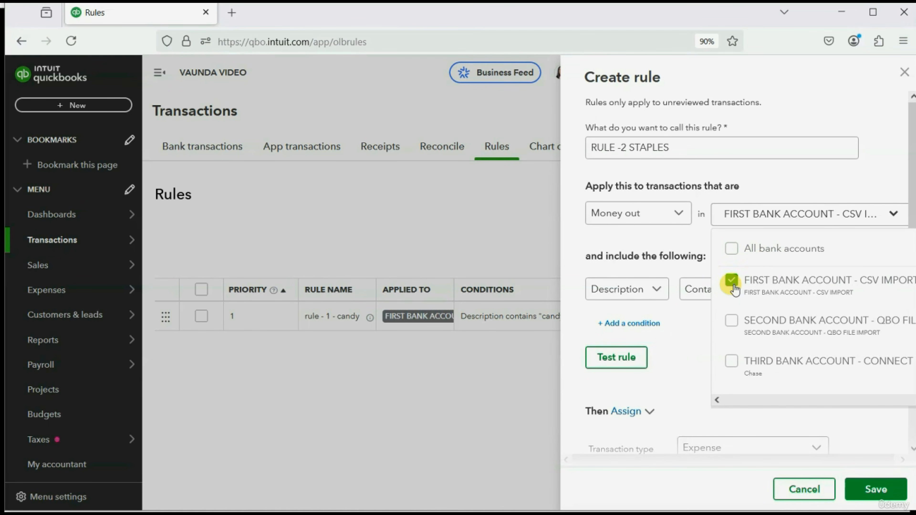
left_click(681, 349)
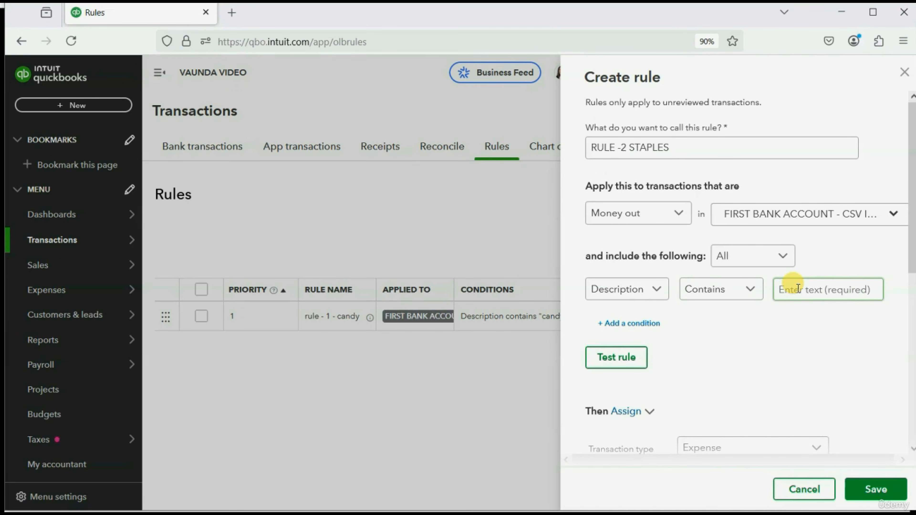
Set the rule's condition to match transactions whose description contains STAPLES
left_click(646, 289)
left_click(647, 293)
left_click(802, 290)
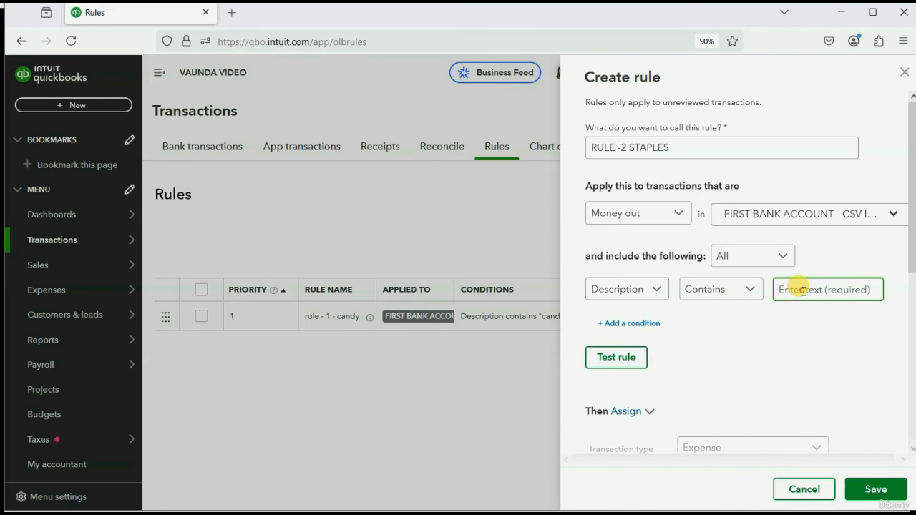
type("STA")
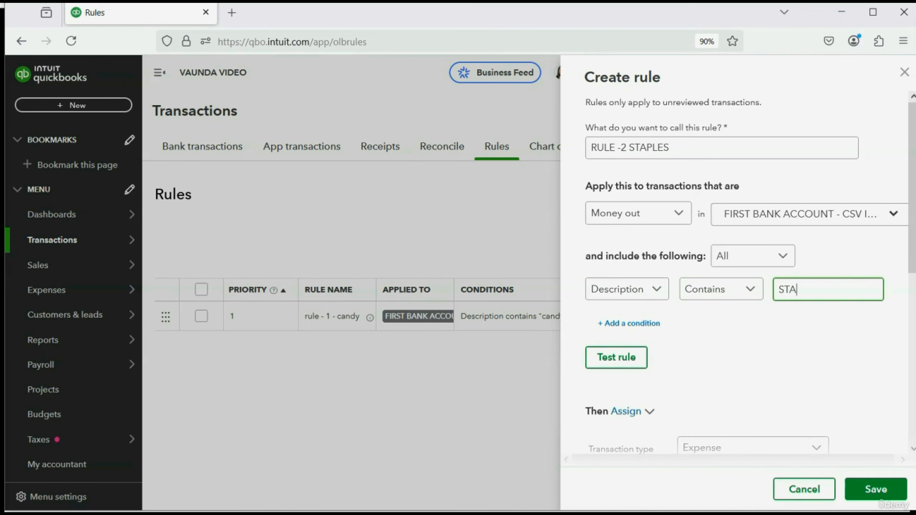
type("PLES")
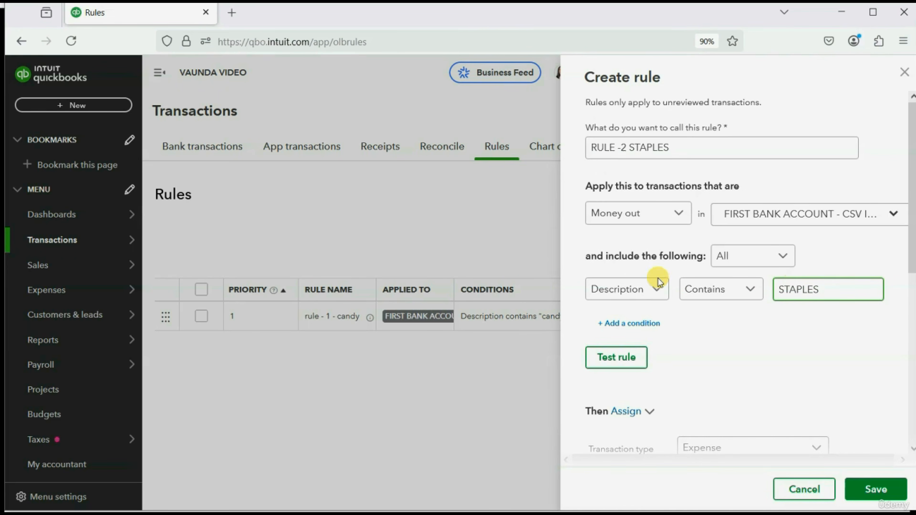
Recheck the description condition and test the rule against the unreviewed transactions
left_click(639, 289)
left_click(640, 288)
left_click(707, 289)
left_click(707, 289)
left_click(823, 289)
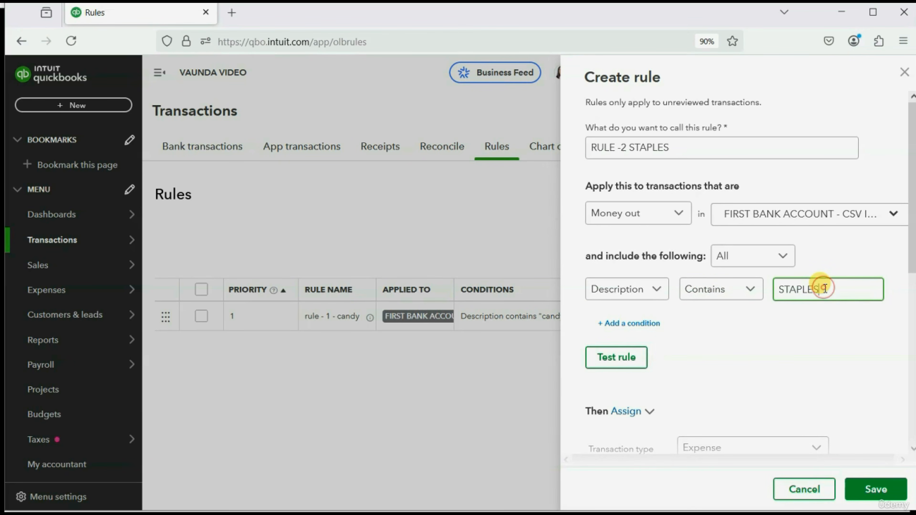
scroll(793, 332, "down", 2)
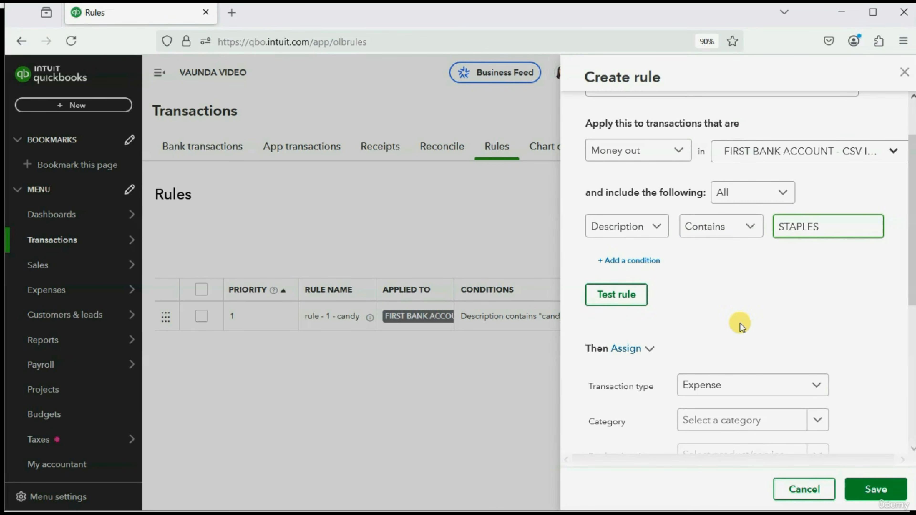
left_click(631, 304)
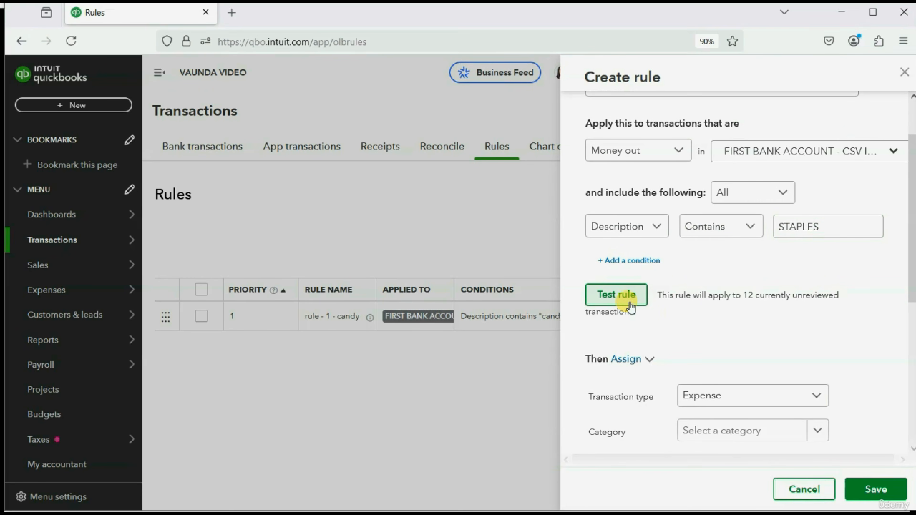
Assign the matching transactions as Expense with category SUPPLIES EXPENSE and STAPLES as the payee
scroll(631, 307, "down", 3)
left_click(817, 272)
left_click(819, 272)
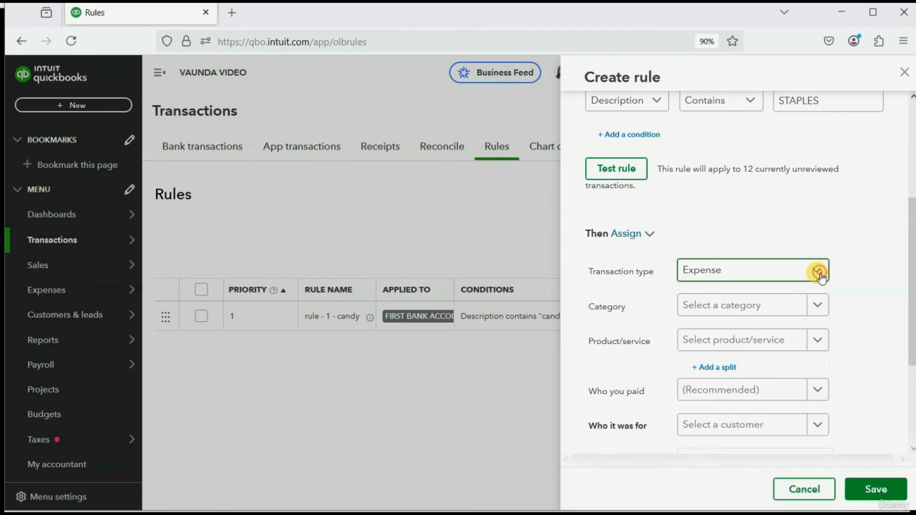
left_click(819, 303)
scroll(746, 354, "down", 3)
scroll(732, 379, "down", 2)
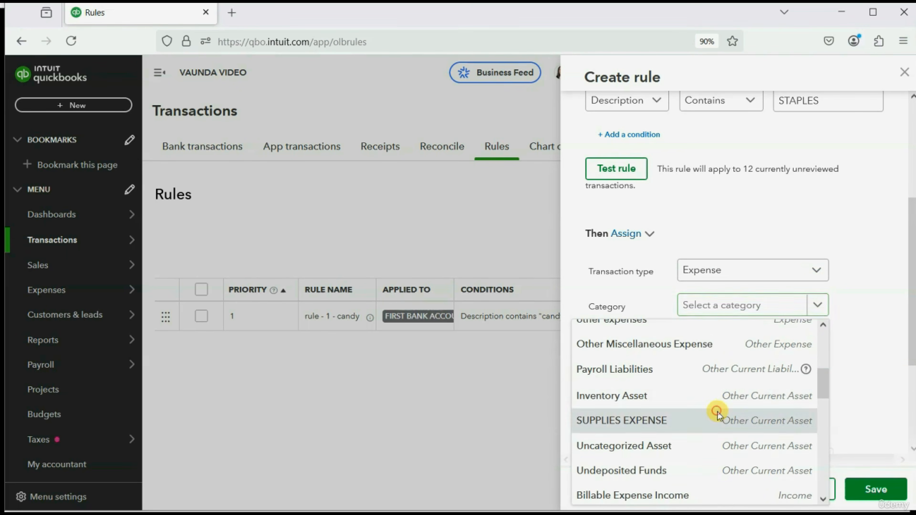
left_click(716, 414)
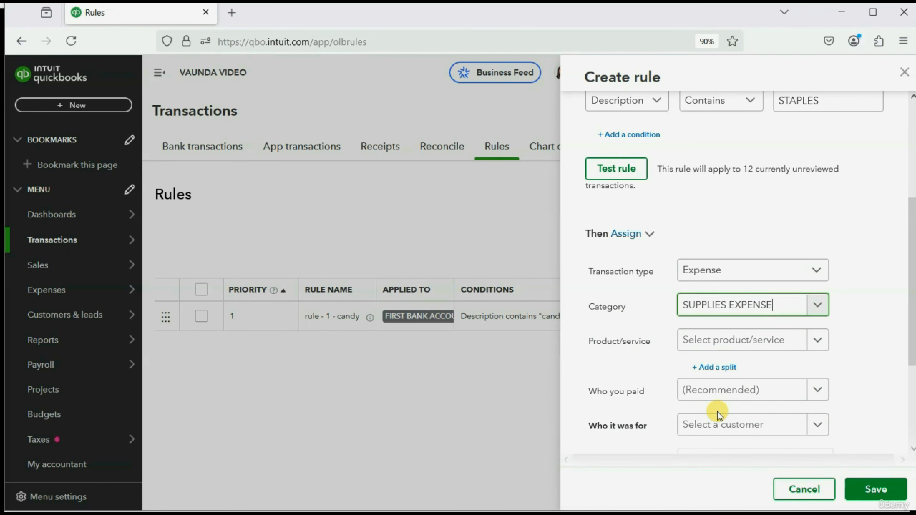
left_click(820, 391)
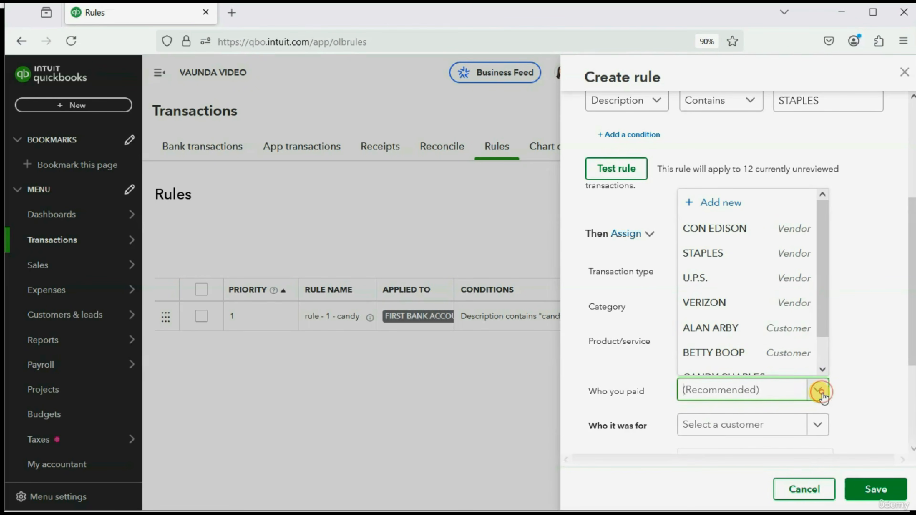
left_click(729, 254)
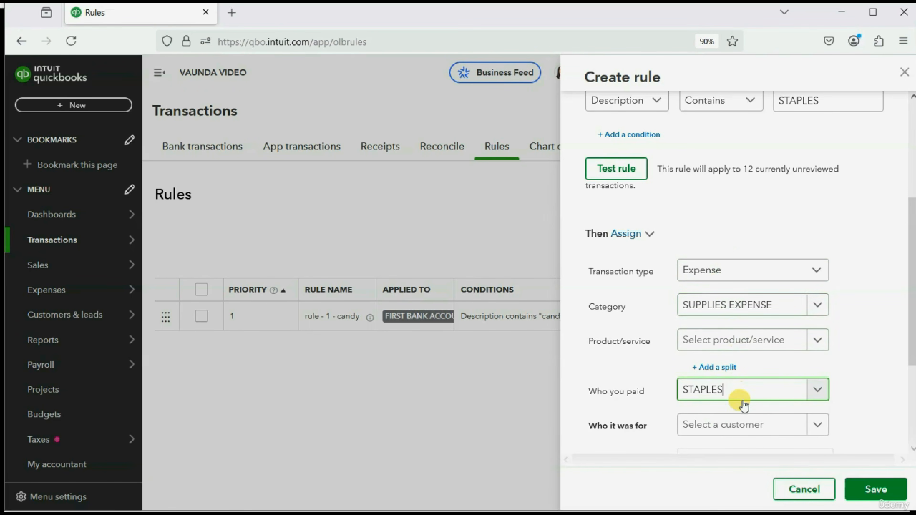
Turn off auto-confirm for the STAPLES rule and save the rule
scroll(726, 383, "up", 4)
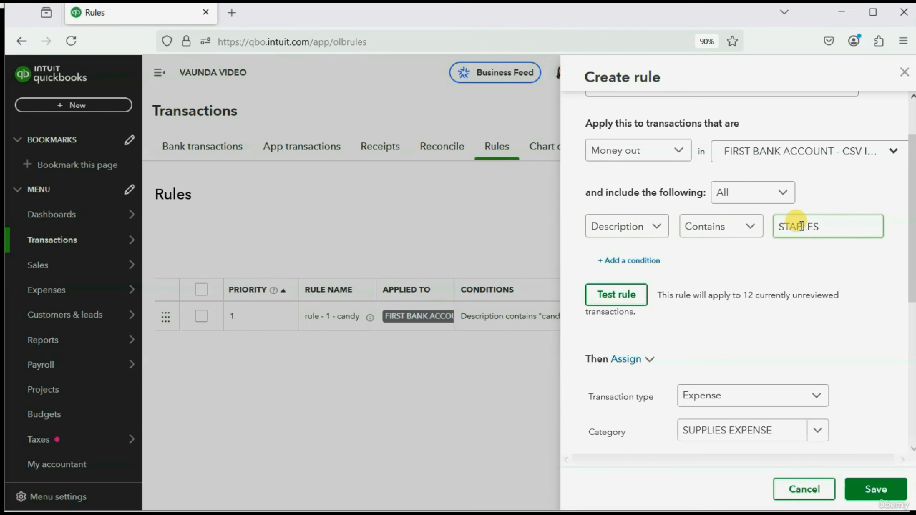
scroll(790, 253, "down", 7)
scroll(790, 258, "down", 1)
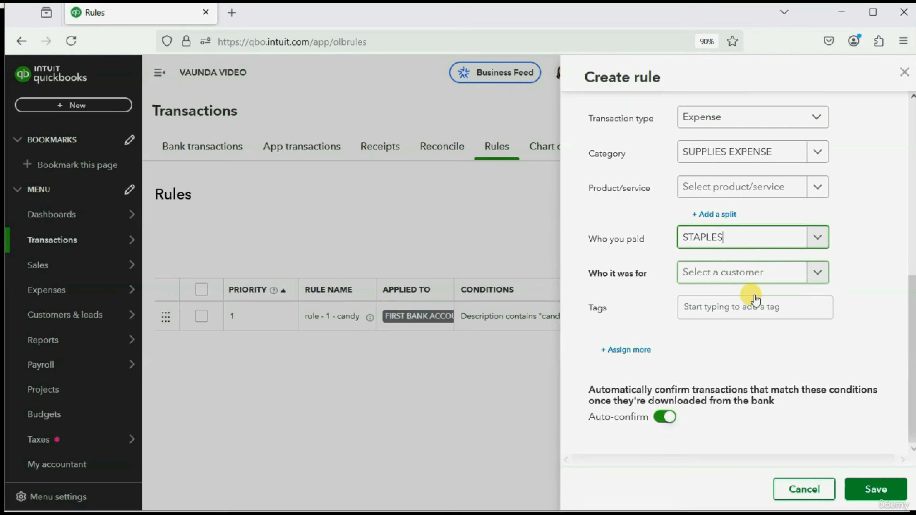
left_click(665, 418)
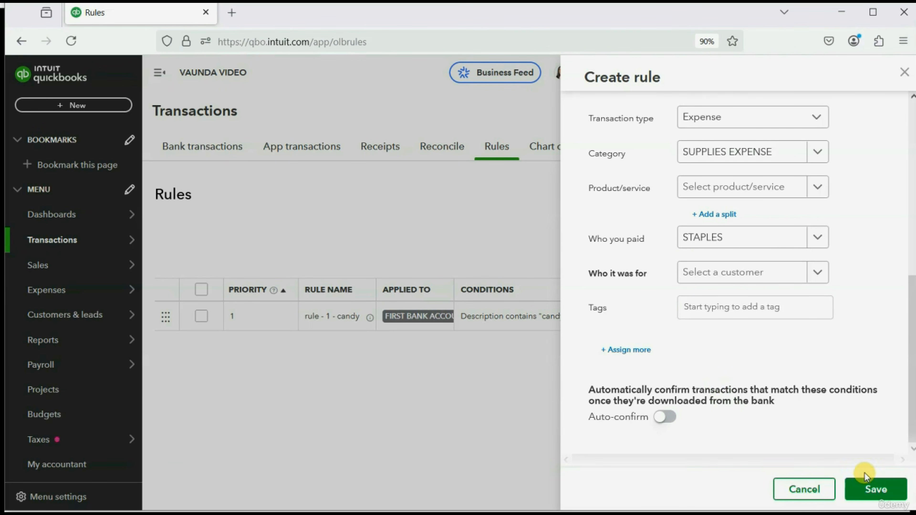
left_click(865, 490)
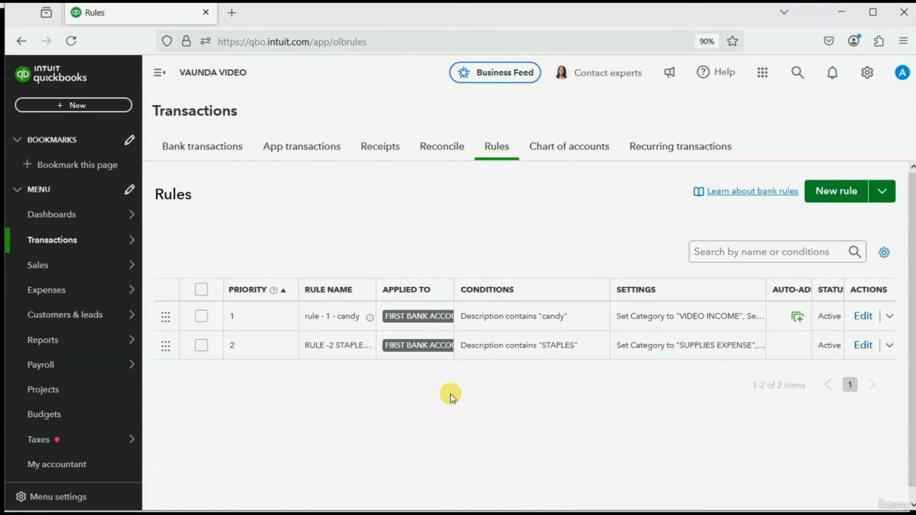
Examine how the rule treats the STAPLES transactions on both pages of the first bank account's For review list
left_click(203, 148)
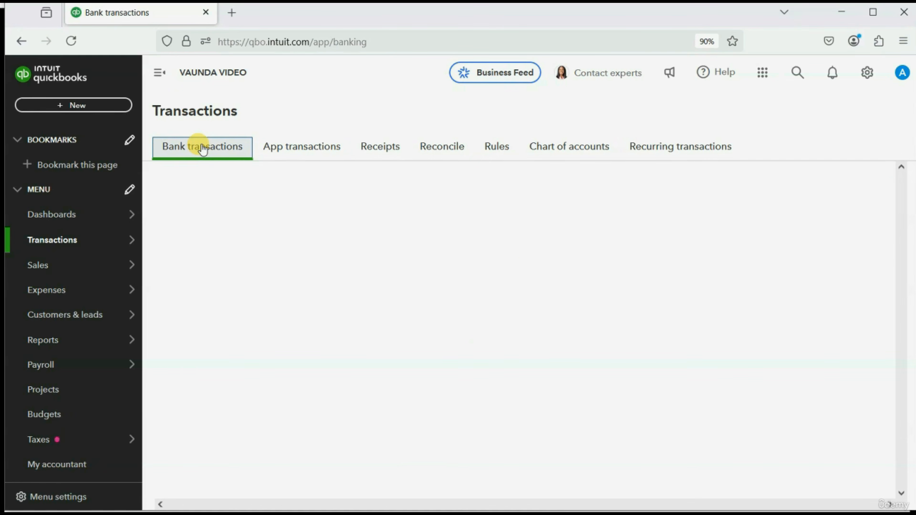
scroll(576, 282, "down", 15)
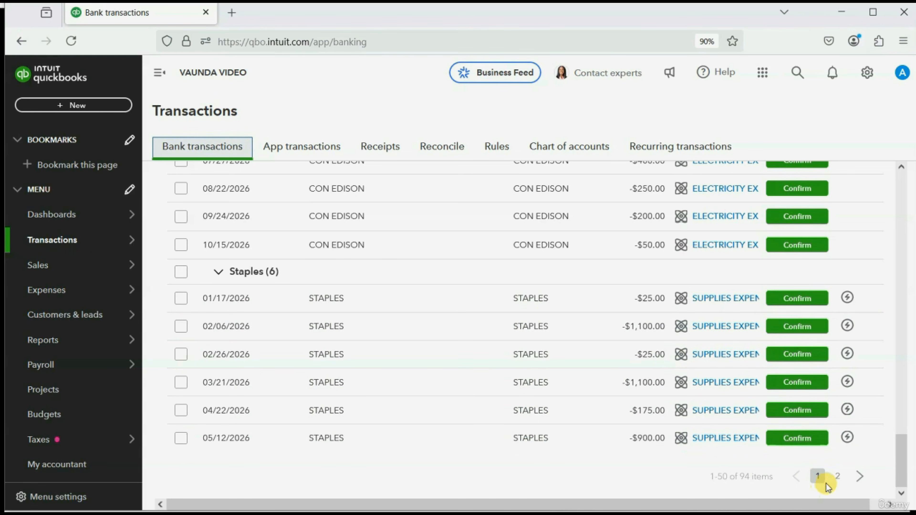
left_click(837, 476)
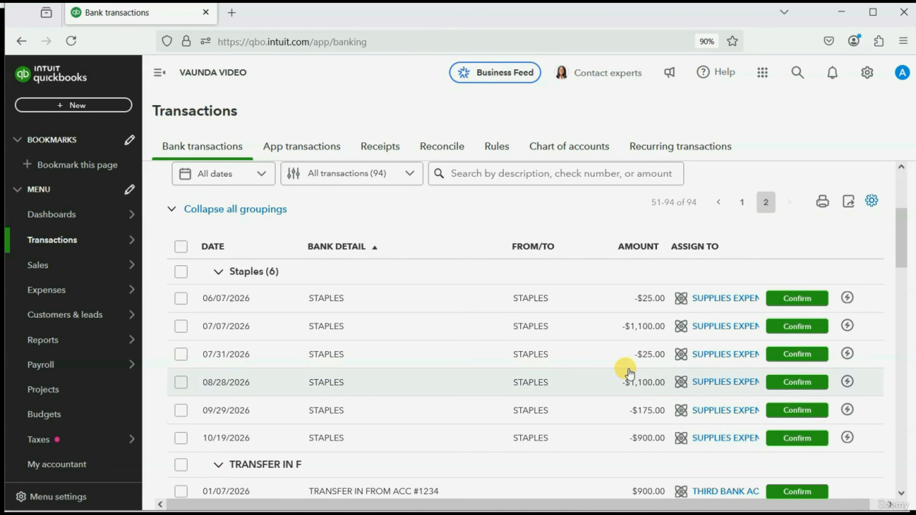
scroll(570, 352, "down", 3)
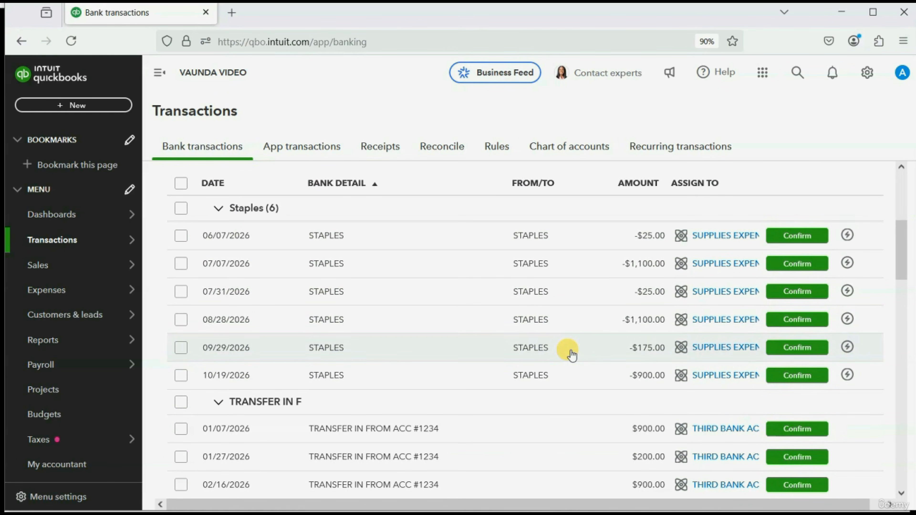
scroll(544, 328, "up", 3)
scroll(543, 328, "down", 3)
scroll(545, 332, "up", 5)
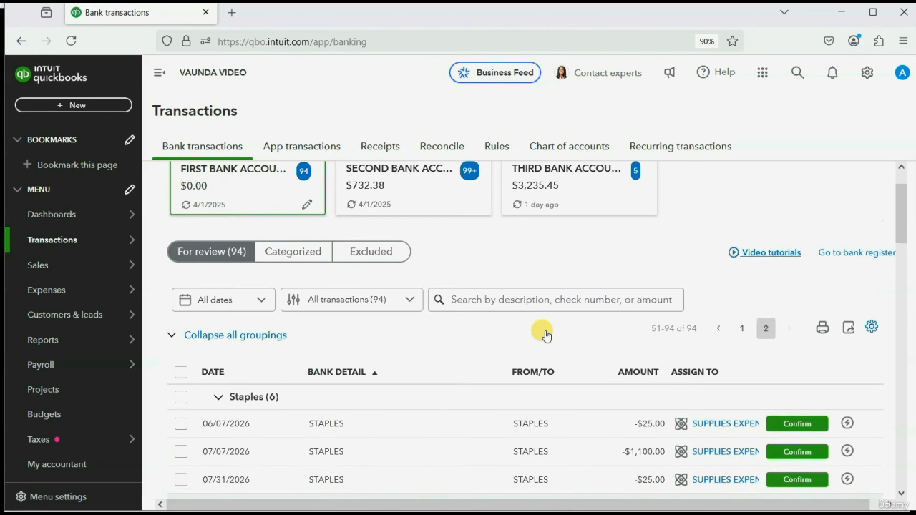
scroll(546, 336, "down", 3)
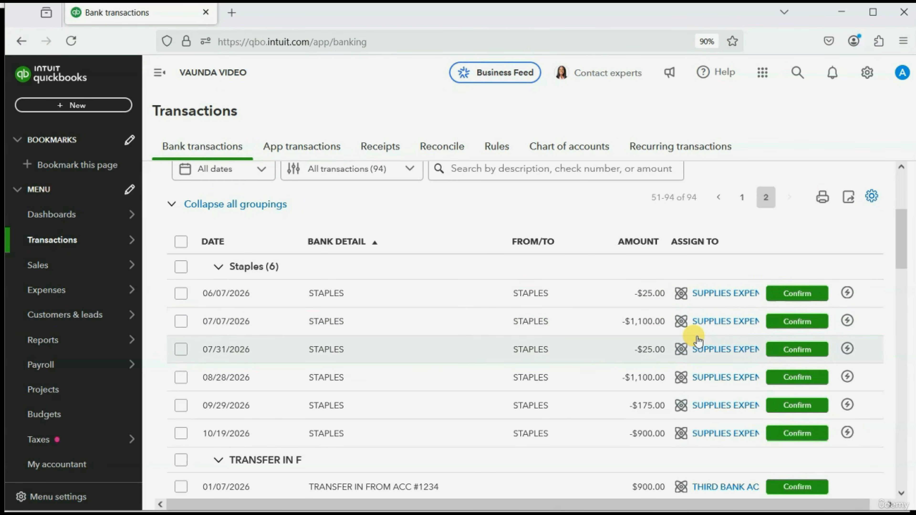
scroll(685, 333, "up", 5)
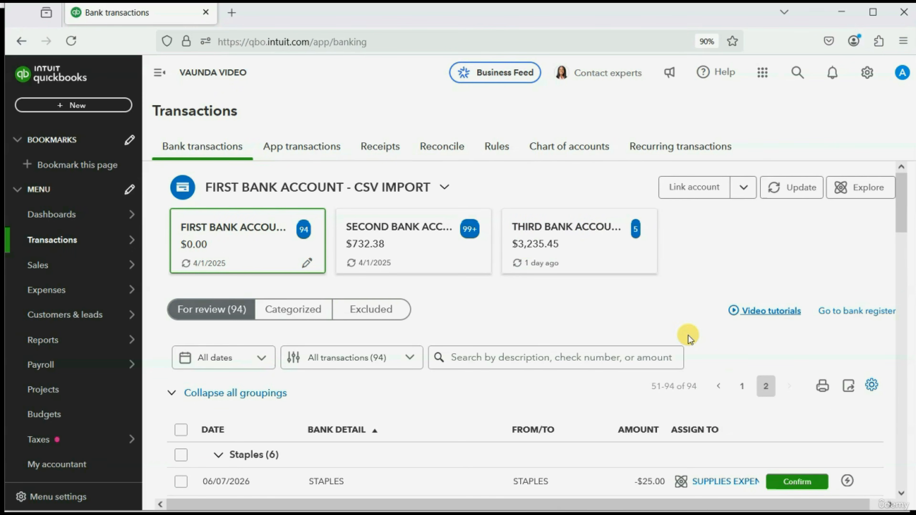
Edit the STAPLES rule to turn on auto-confirm and save it
left_click(507, 144)
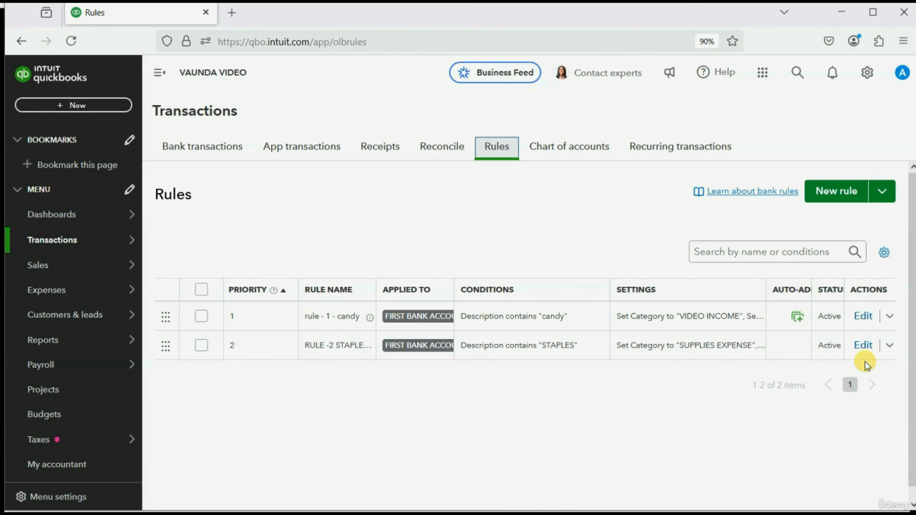
left_click(863, 345)
scroll(805, 347, "down", 5)
scroll(805, 347, "down", 1)
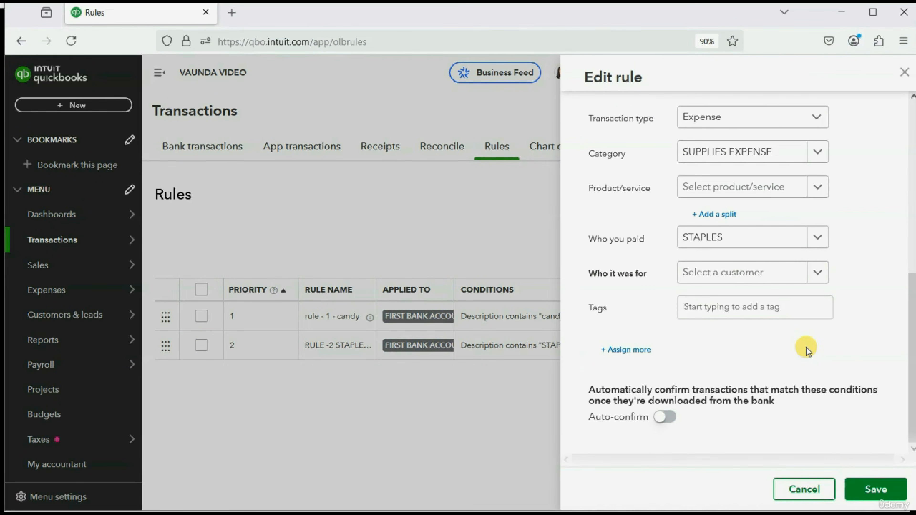
left_click(663, 418)
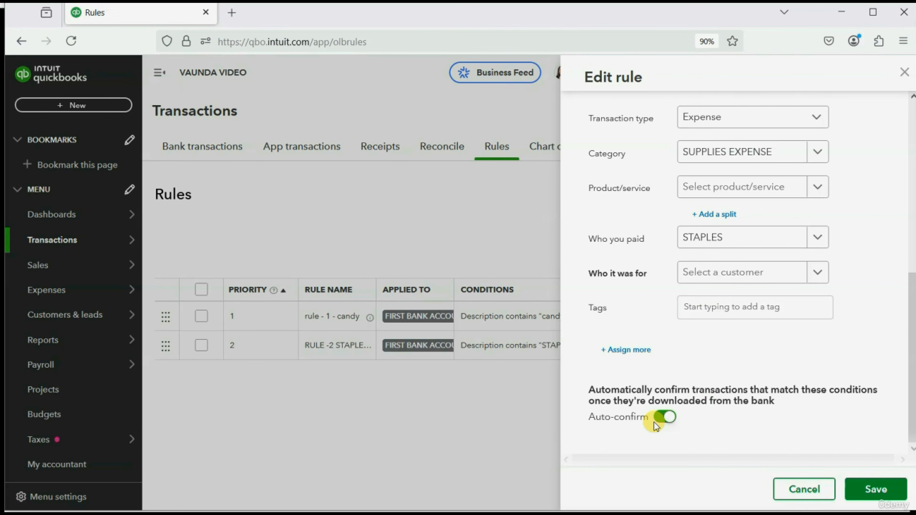
left_click(872, 490)
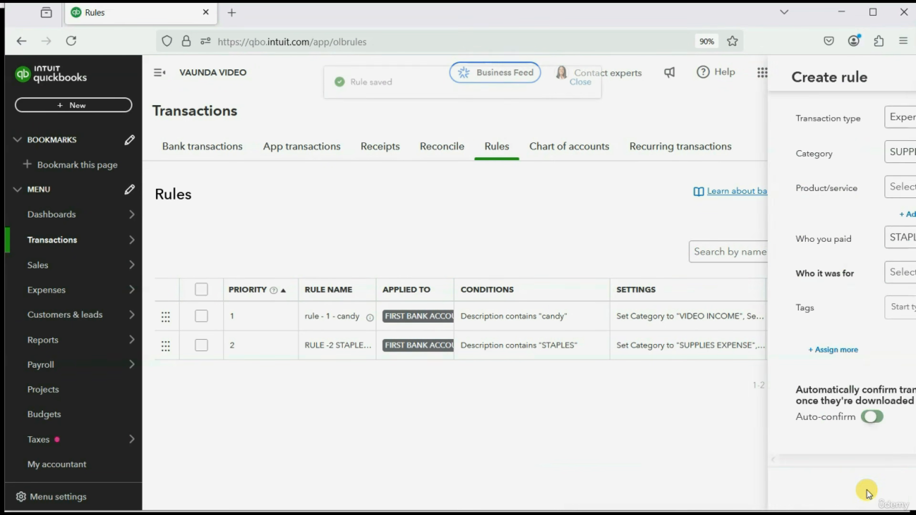
Check both pages of the first bank account's For review list for remaining STAPLES transactions
left_click(215, 145)
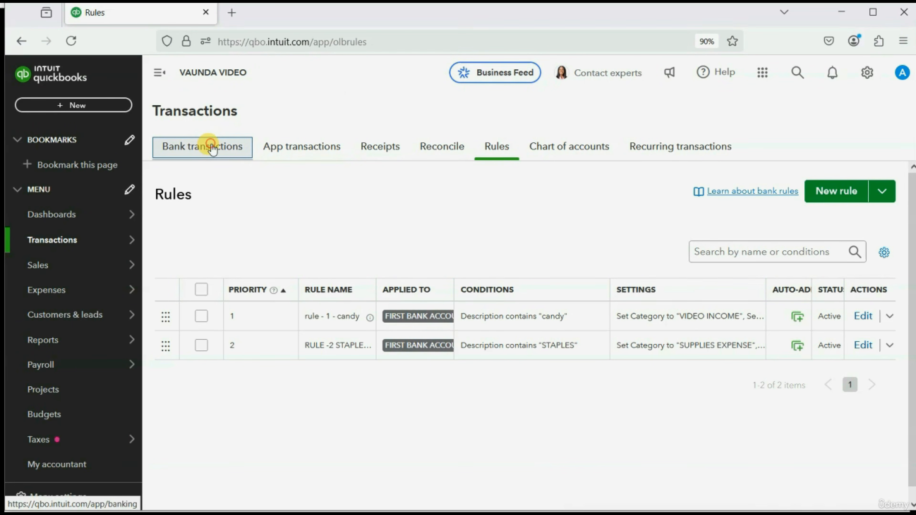
scroll(447, 361, "down", 20)
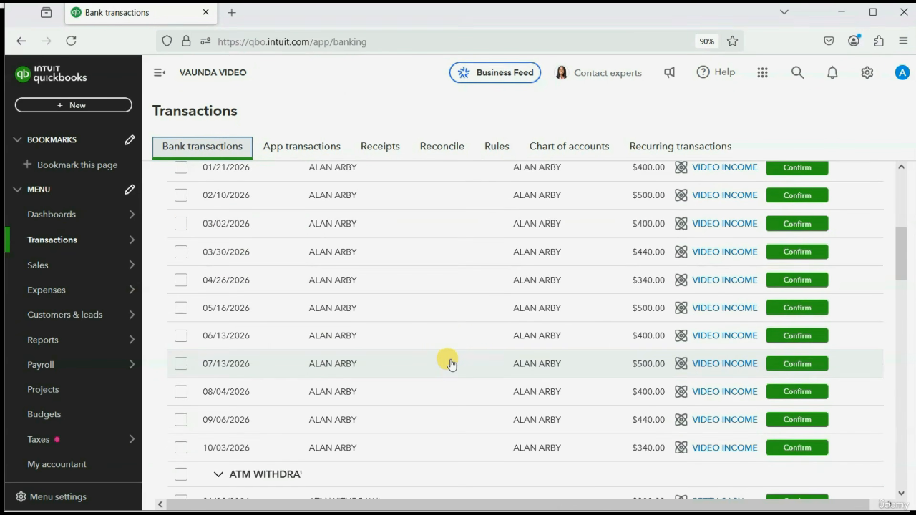
scroll(447, 359, "down", 8)
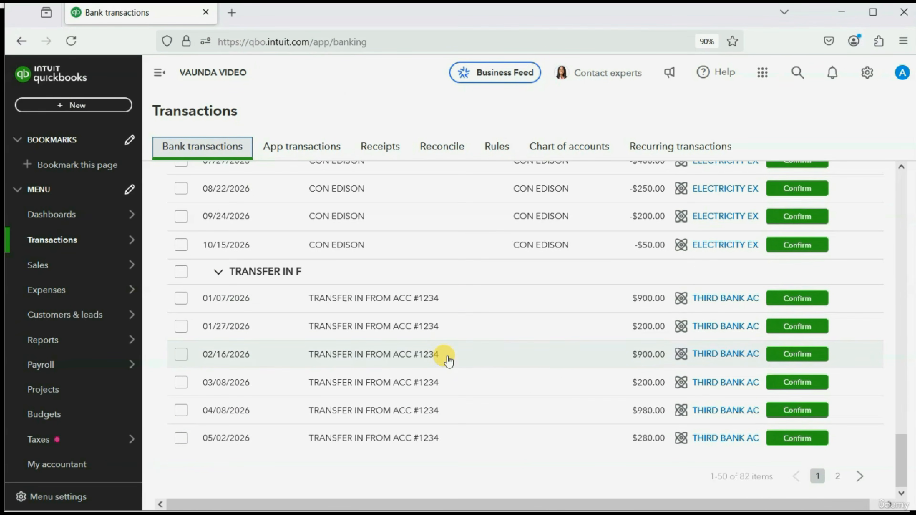
left_click(837, 474)
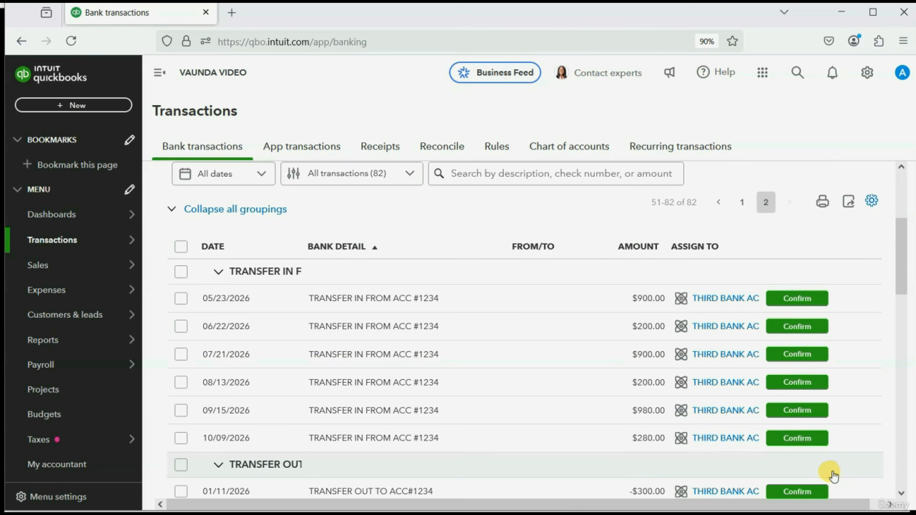
scroll(562, 341, "down", 10)
scroll(551, 339, "up", 15)
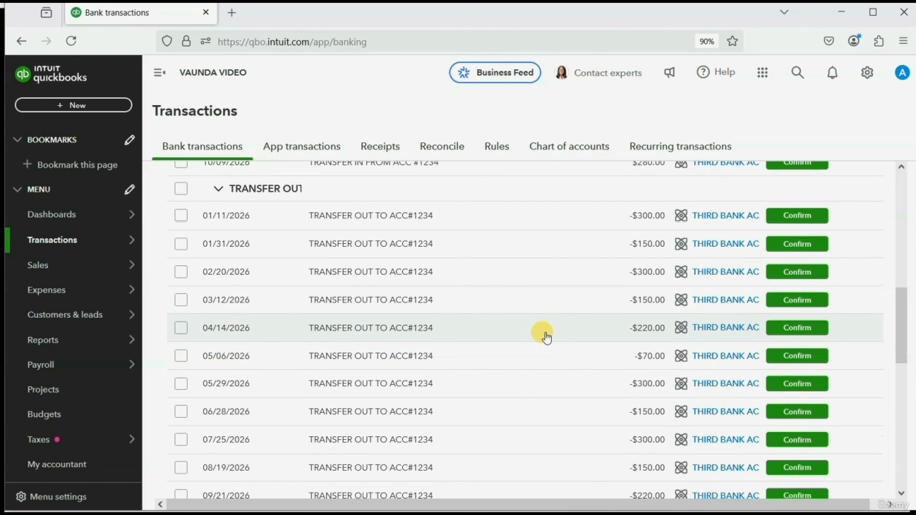
left_click(216, 315)
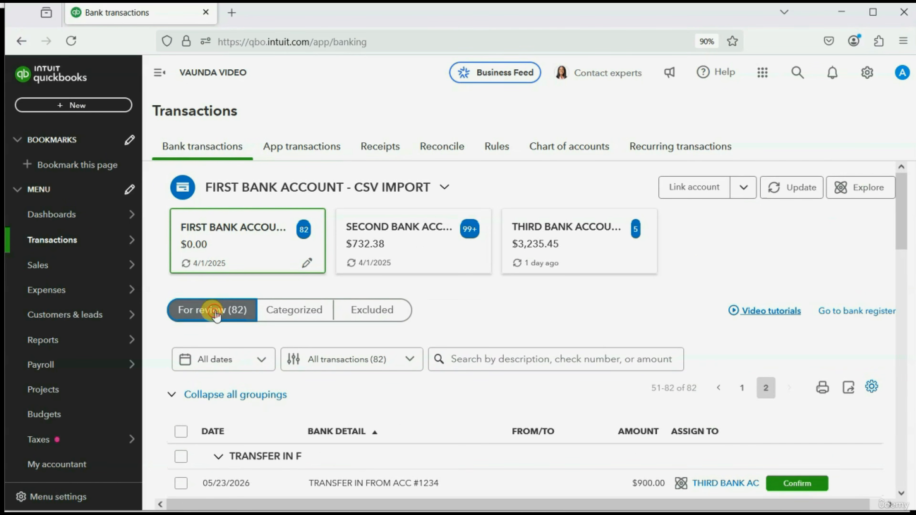
Examine the categorized transactions for STAPLES entries added by the rule and inspect the rule linked to the 06/07/2026 entry
left_click(290, 308)
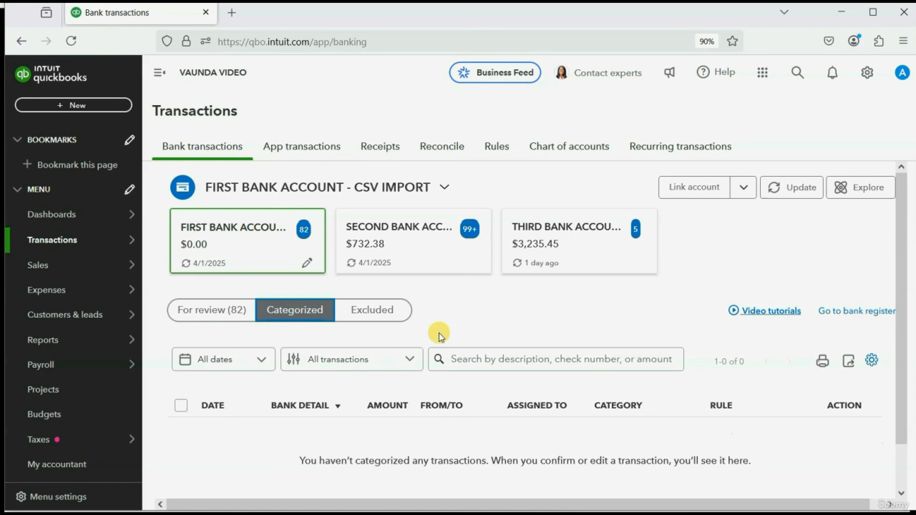
scroll(450, 334, "down", 10)
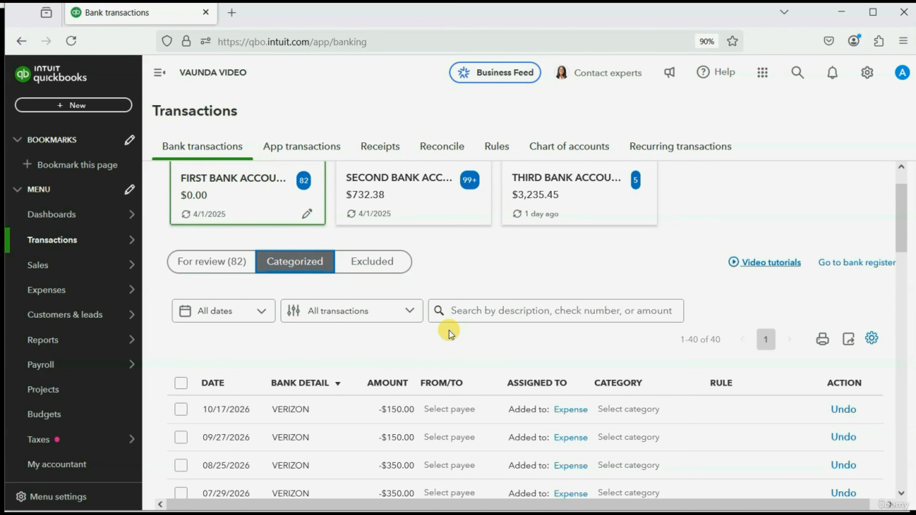
scroll(447, 333, "down", 8)
scroll(446, 317, "up", 5)
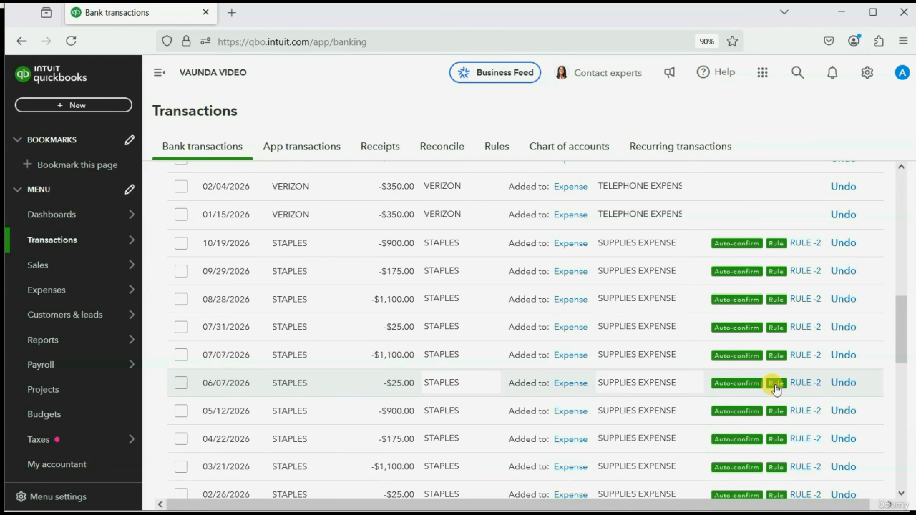
left_click(802, 383)
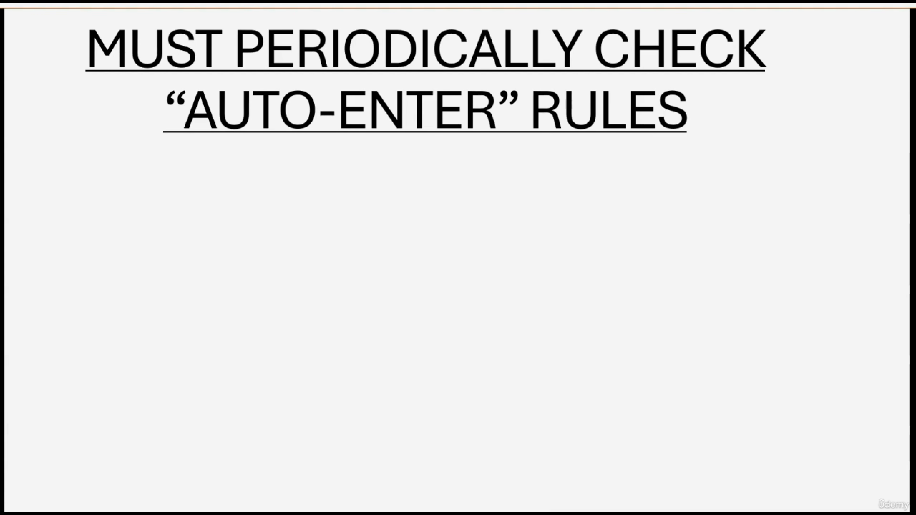
key("Right")
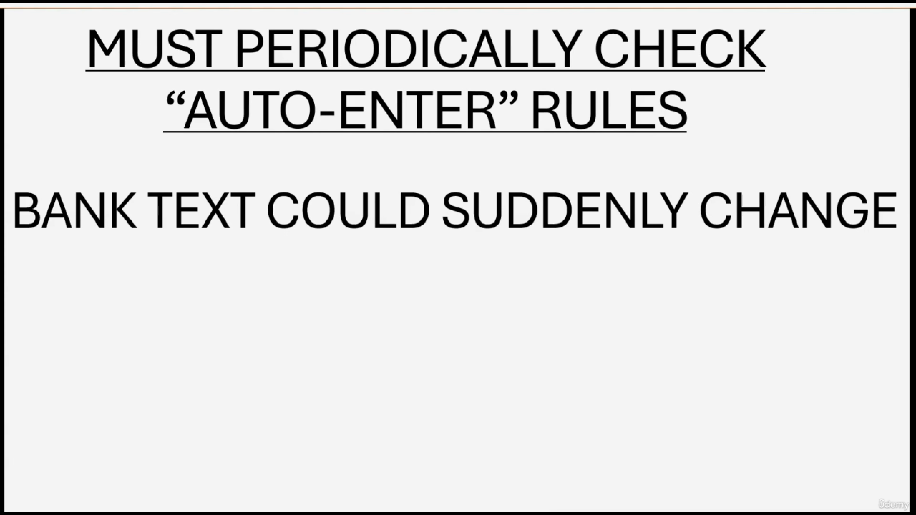
key("Right")
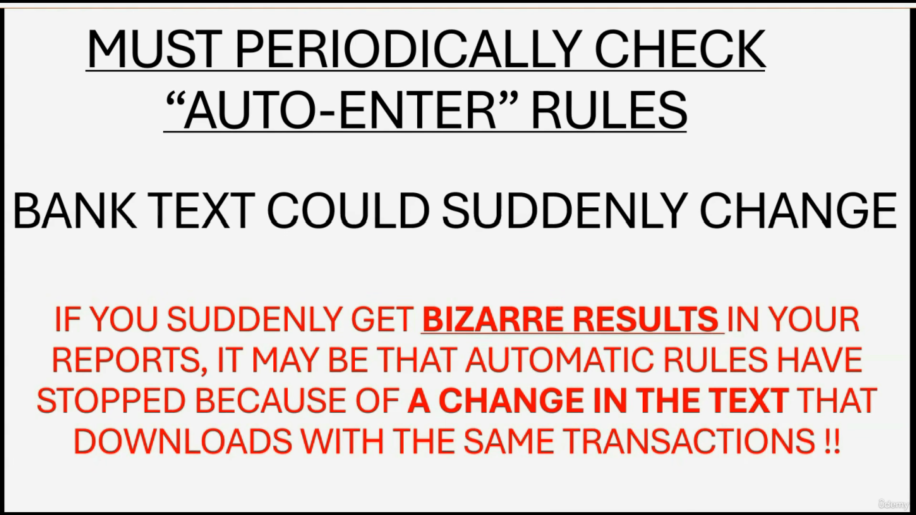
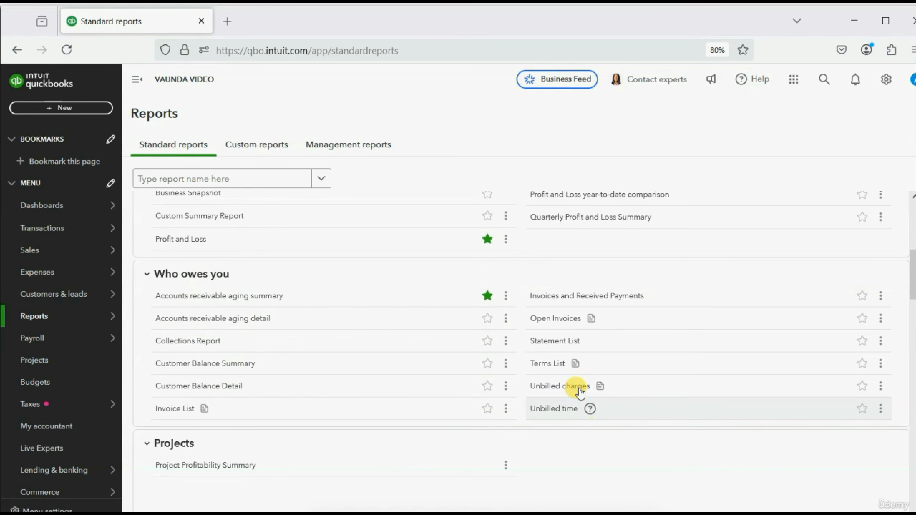
Open the Open Invoices report from the standard reports and switch it to classic view
left_click(558, 319)
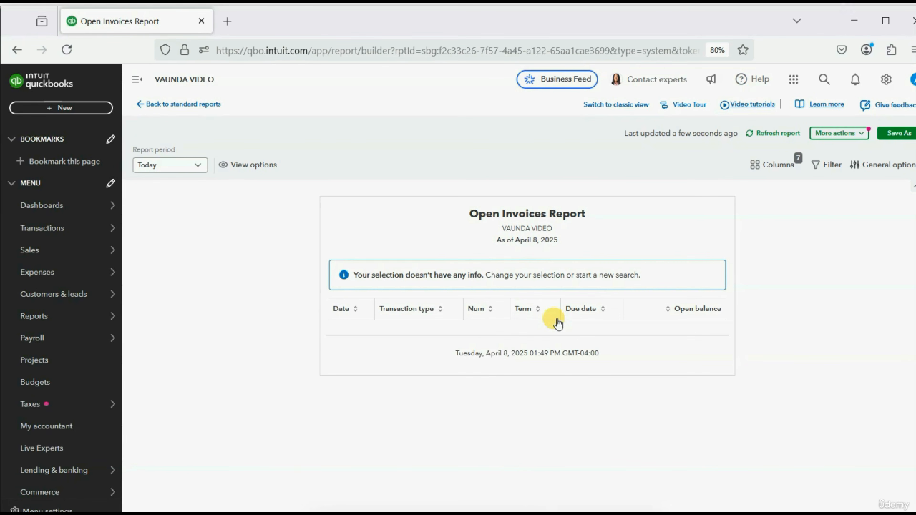
left_click(609, 104)
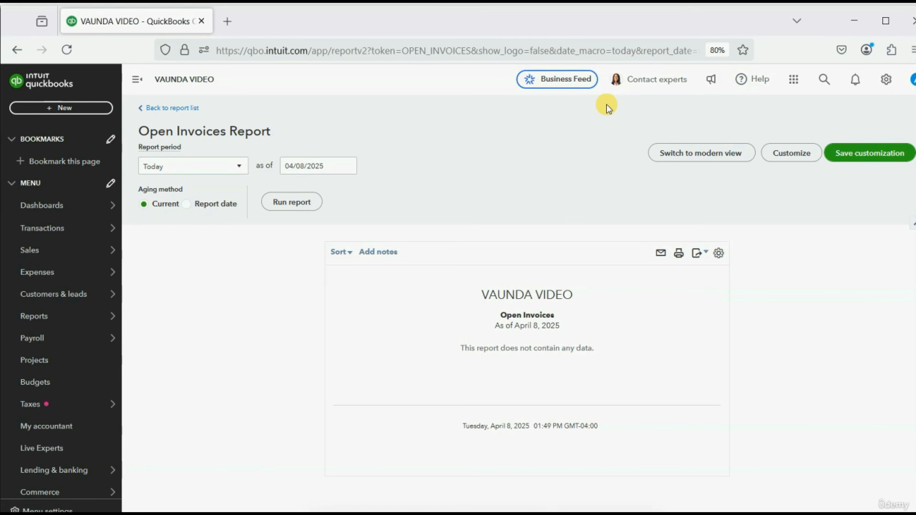
Set the Open Invoices report period to All Dates and go to the list of custom reports
left_click(200, 167)
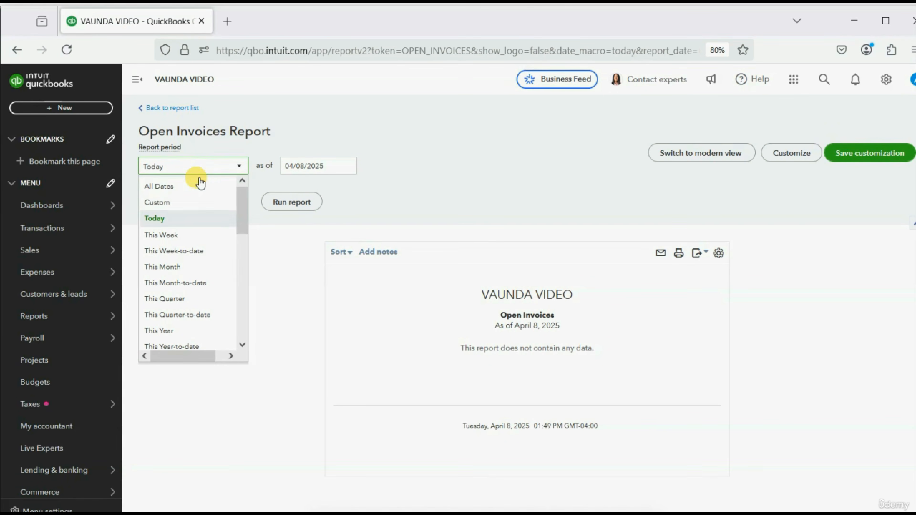
left_click(199, 185)
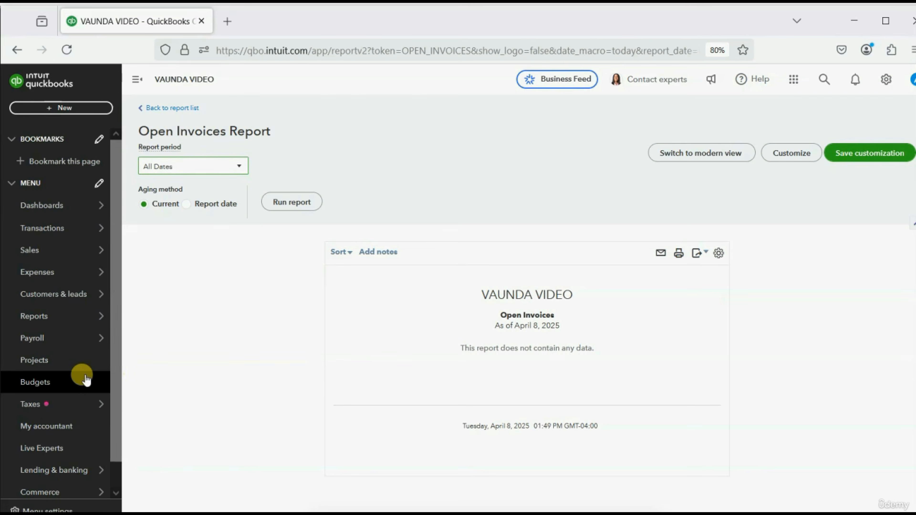
mouse_move(65, 316)
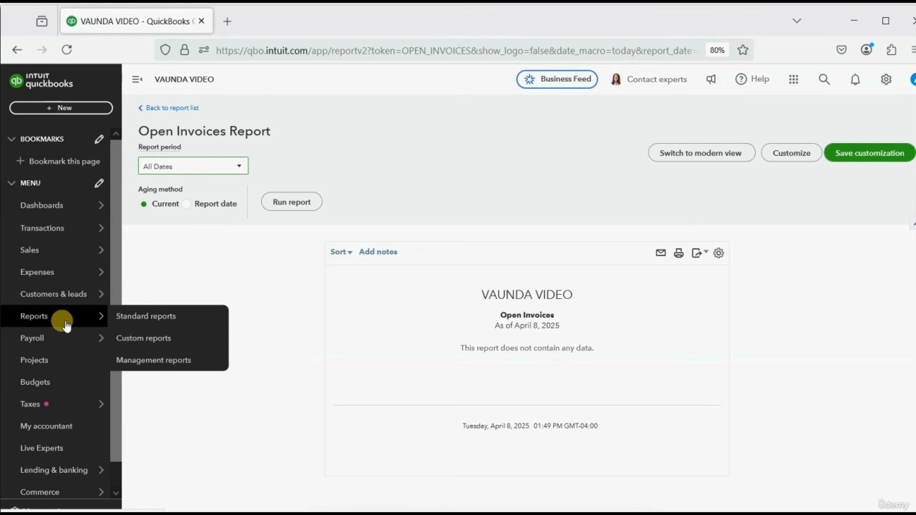
left_click(134, 338)
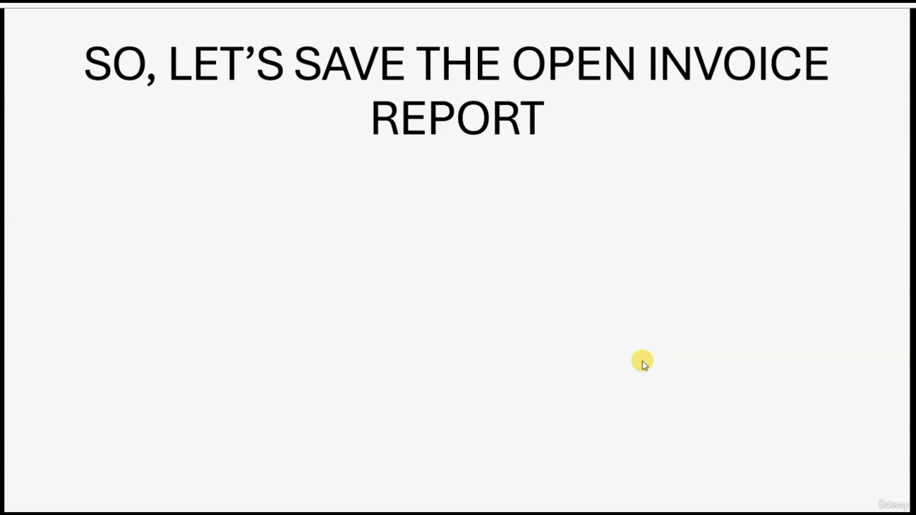
Review the invoice and bill rows in the Excel setup worksheet for applying payments
left_click(642, 360)
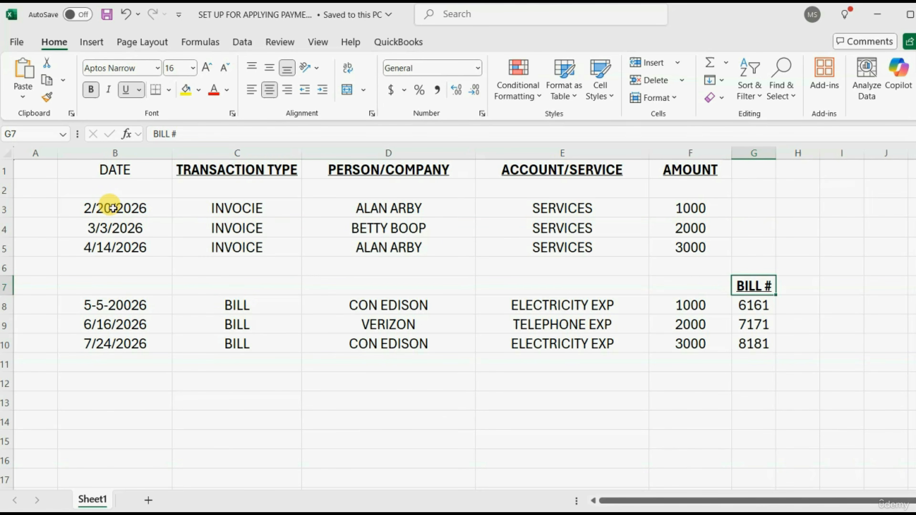
mouse_move(112, 206)
left_mouse_down()
mouse_move(466, 250)
mouse_move(578, 238)
mouse_move(665, 248)
mouse_move(223, 254)
mouse_move(122, 221)
mouse_move(122, 204)
left_mouse_up()
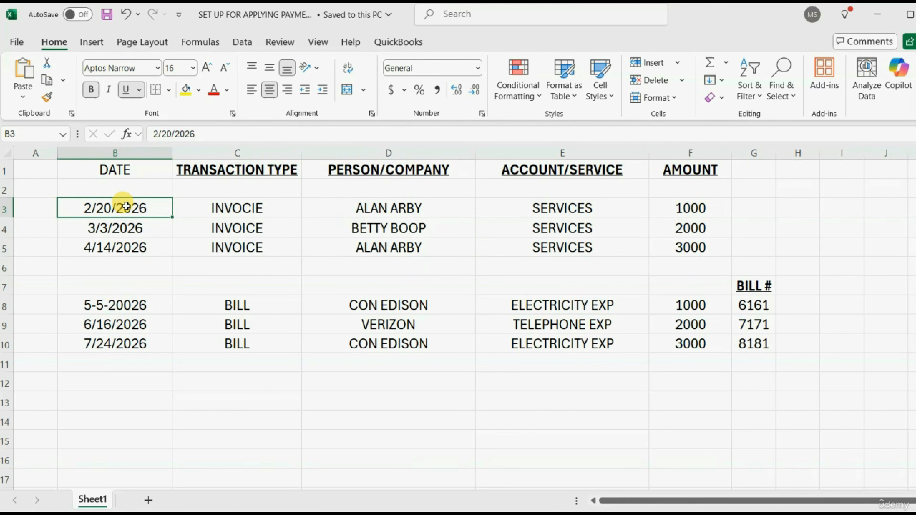
left_click_drag(119, 303, 754, 345)
left_click(483, 425)
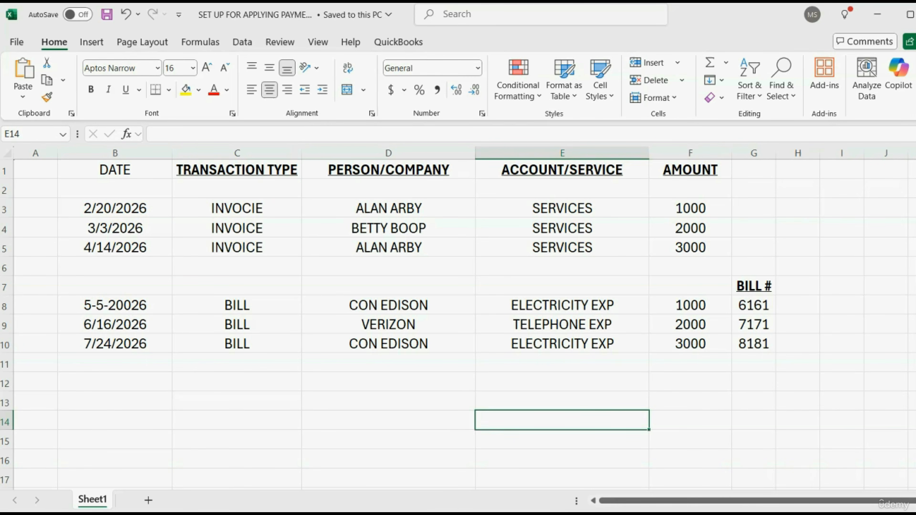
Switch back to QuickBooks, open the custom Open Invoices Report and review its open invoices with the page enlarged to 110%
left_click(486, 514)
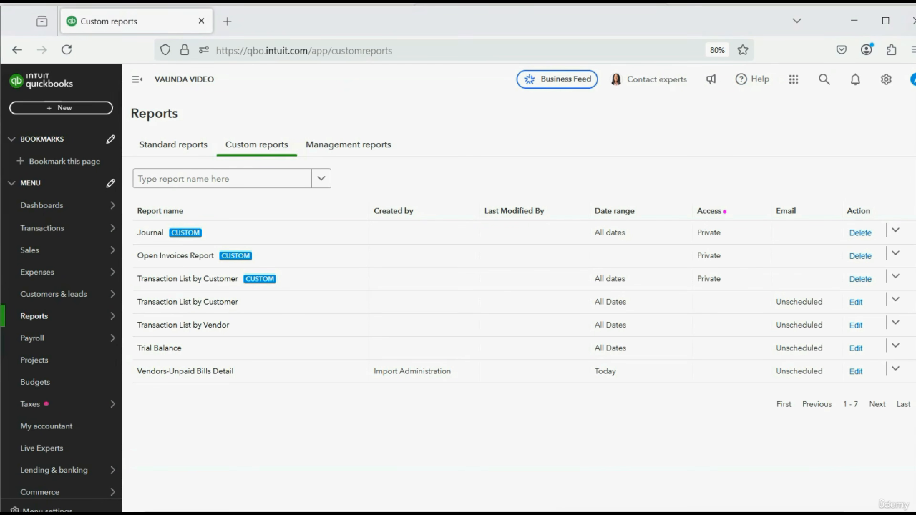
left_click(159, 257)
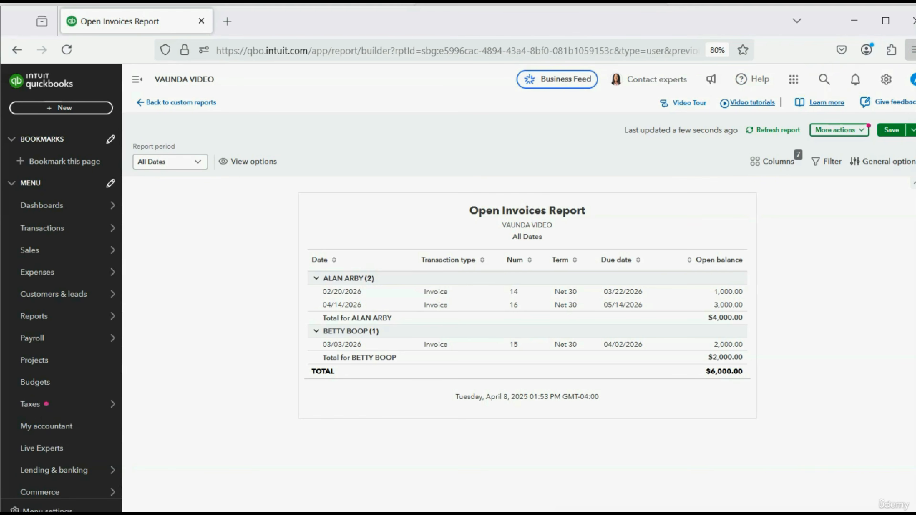
left_click(912, 50)
left_click(888, 379)
left_click(889, 379)
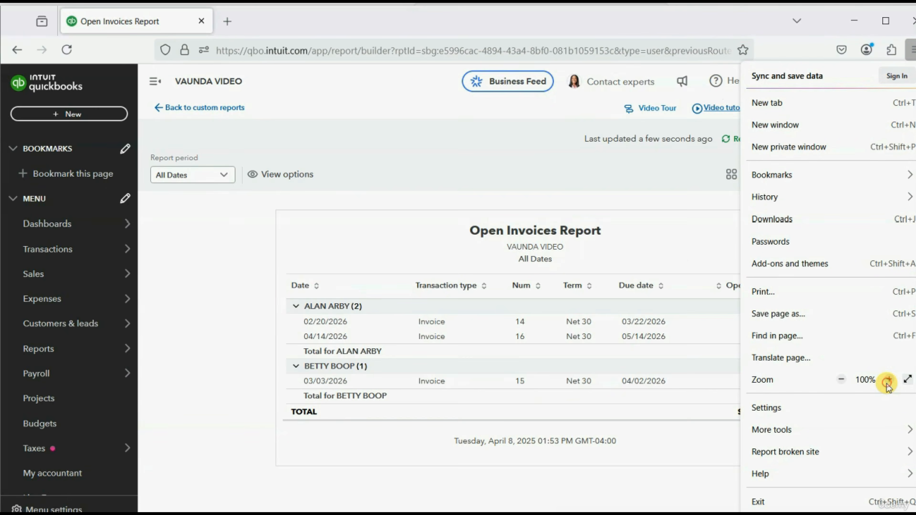
left_click(889, 379)
left_click(199, 298)
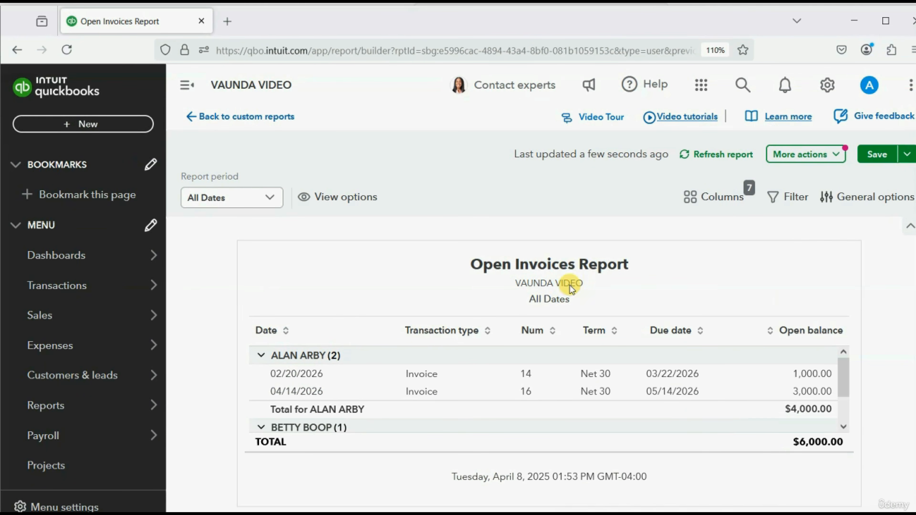
scroll(627, 393, "down", 3)
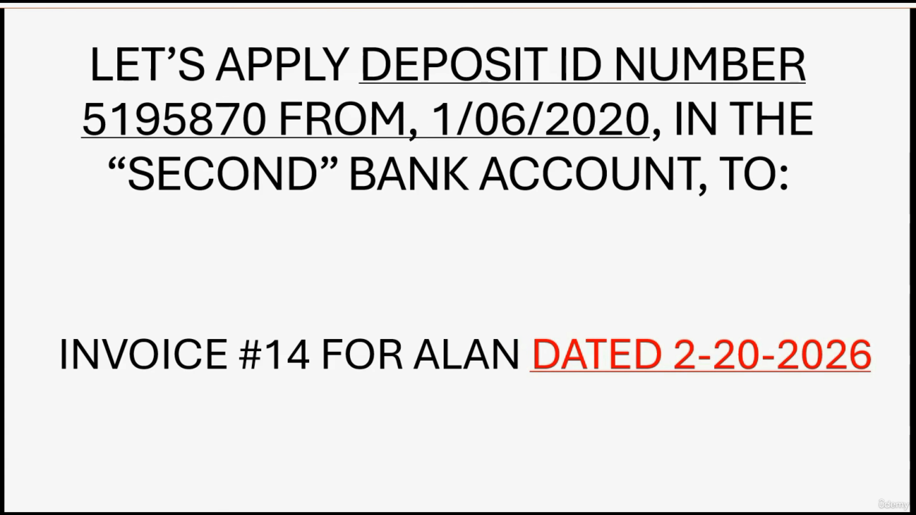
Reduce the page zoom to 100% and open the second bank account's bank transactions
left_click(486, 514)
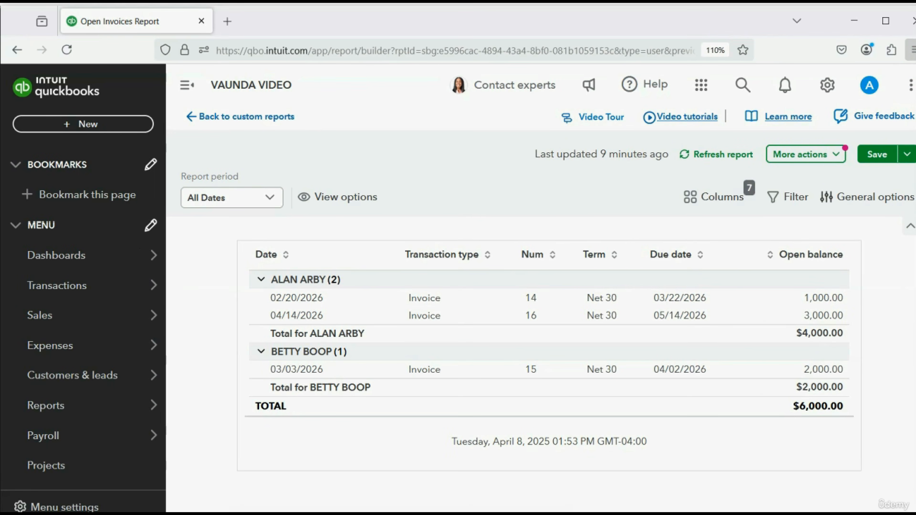
left_click(912, 50)
left_click(838, 379)
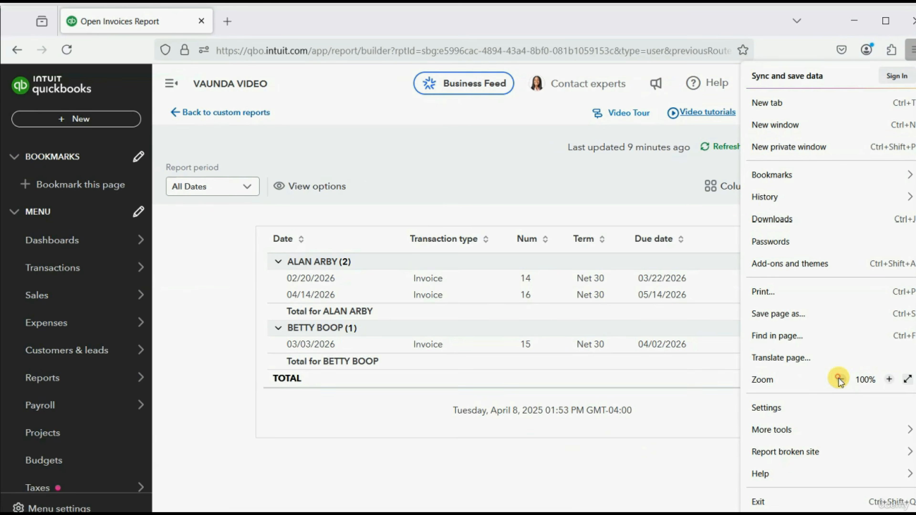
mouse_move(117, 266)
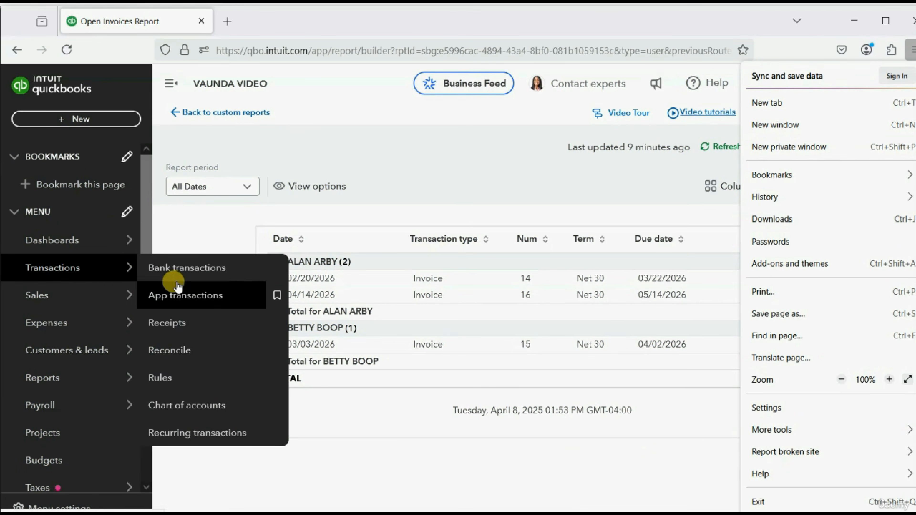
left_click(180, 271)
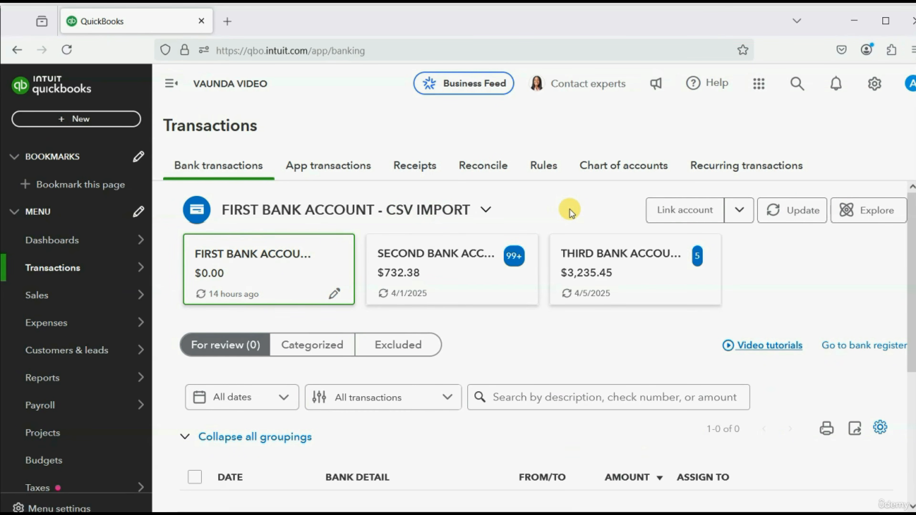
left_click(450, 279)
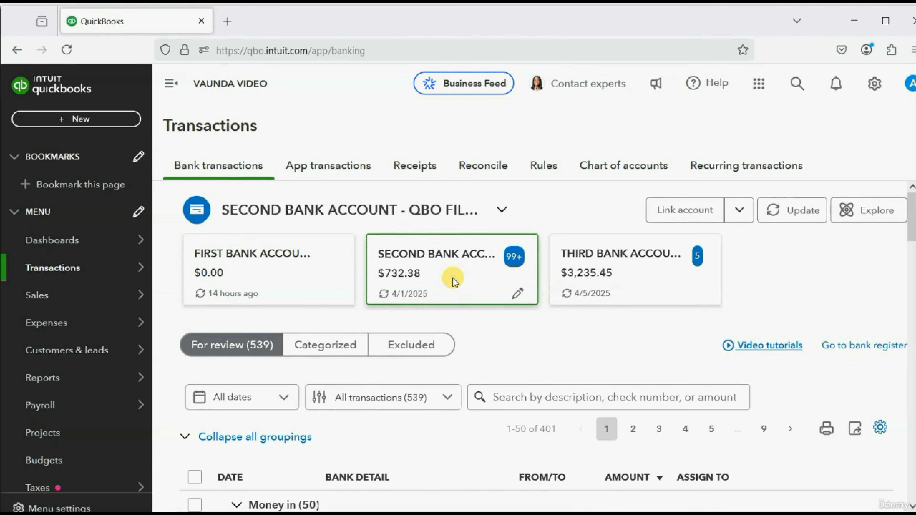
Look through the second bank account's For review list, sorted by amount from highest, for the 01/06/2020 deposit
scroll(447, 292, "down", 10)
scroll(447, 298, "up", 7)
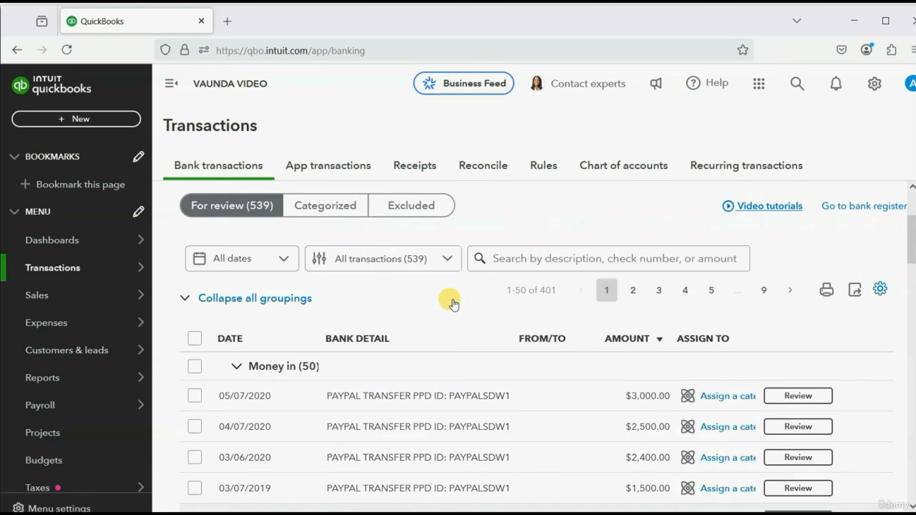
scroll(453, 304, "up", 2)
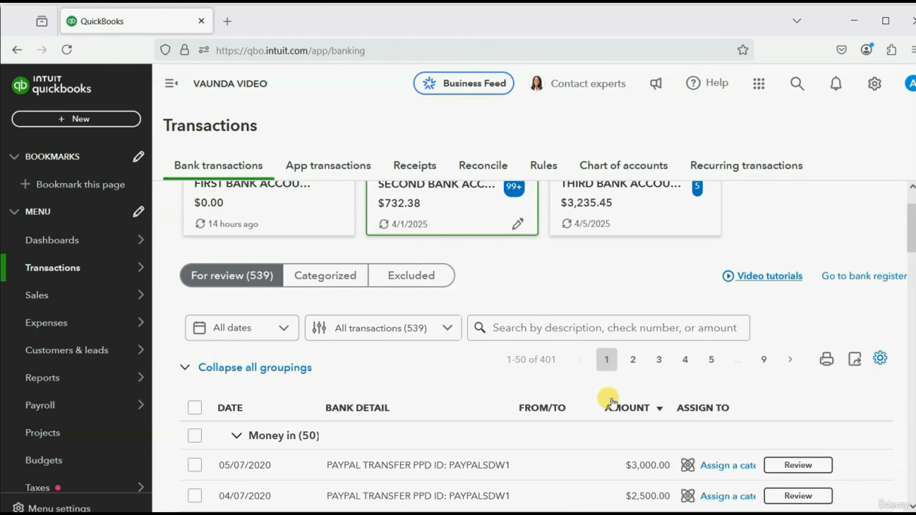
scroll(611, 402, "down", 4)
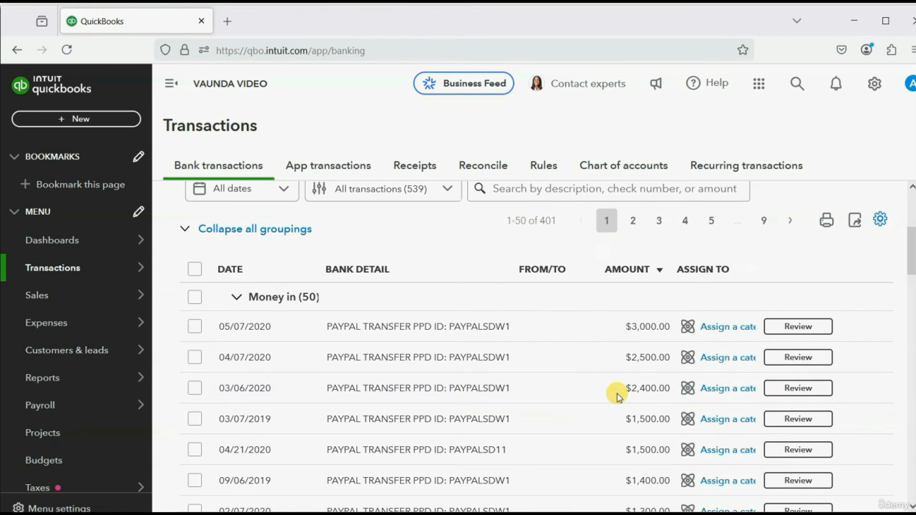
left_click(641, 277)
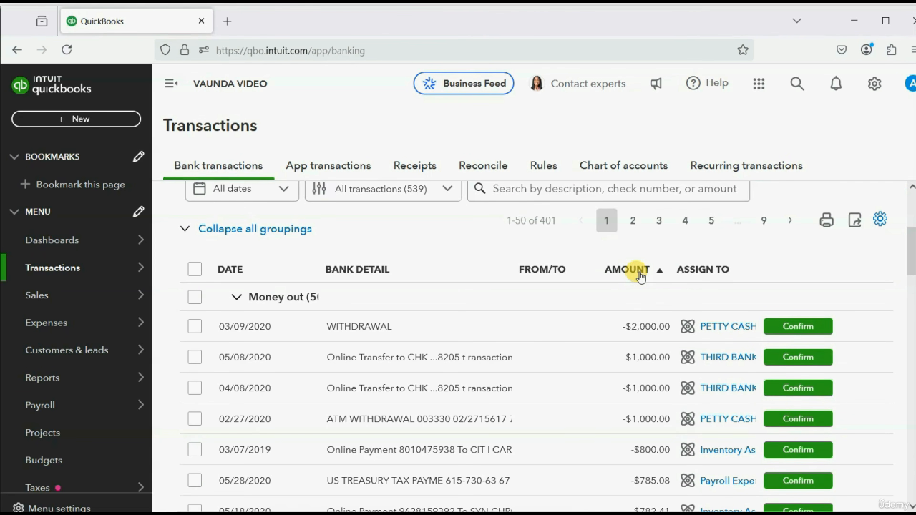
left_click(632, 270)
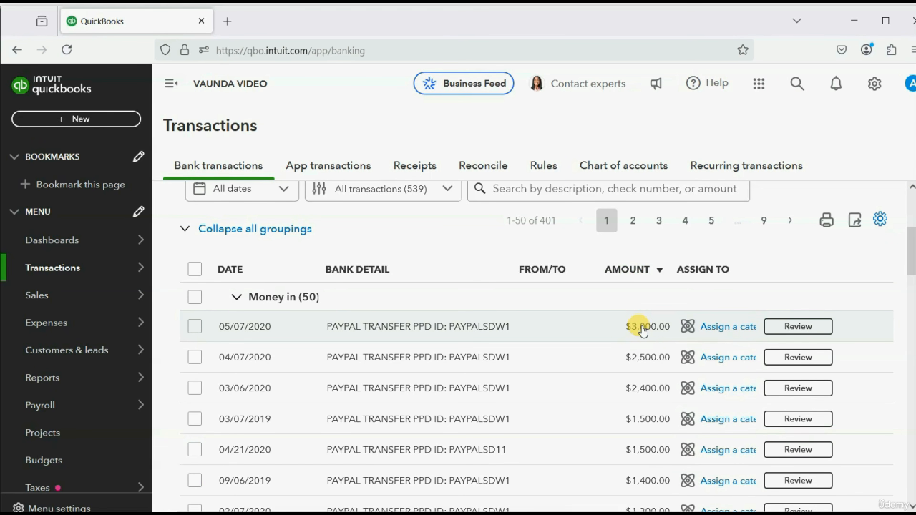
scroll(642, 330, "down", 10)
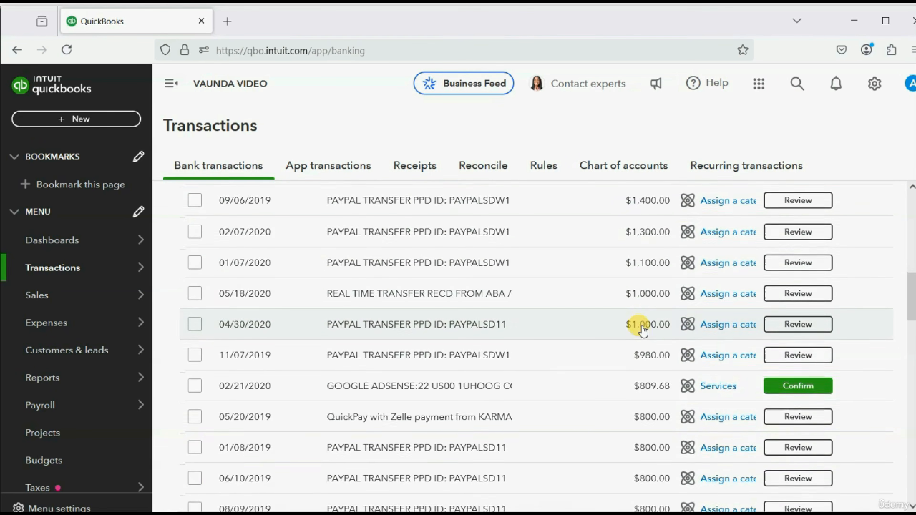
scroll(642, 330, "down", 6)
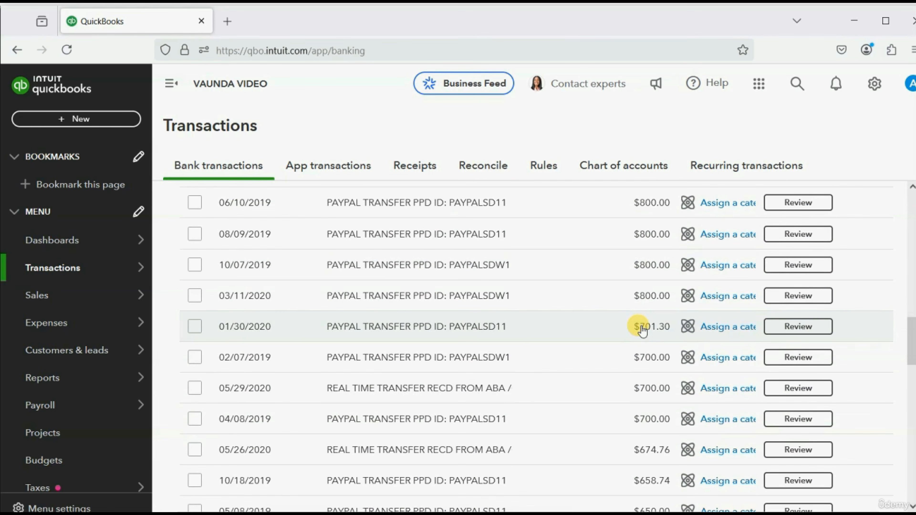
scroll(642, 330, "down", 3)
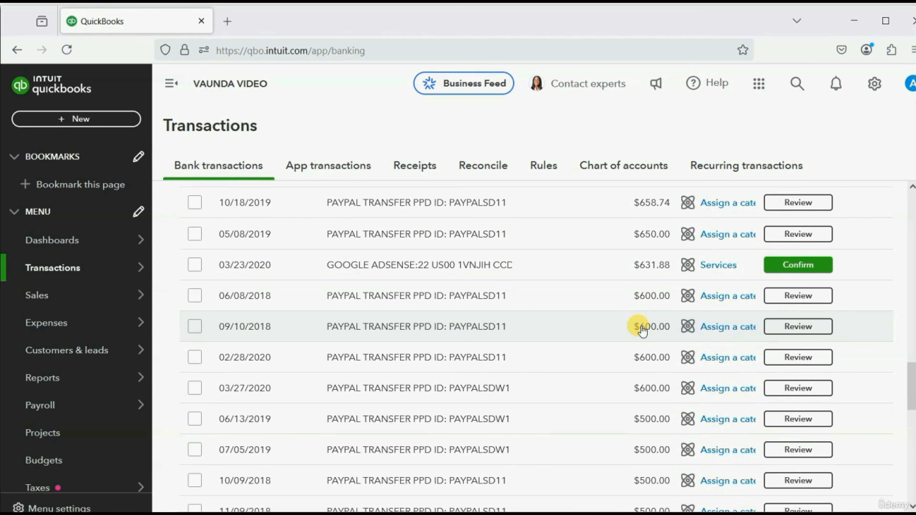
scroll(642, 330, "down", 1)
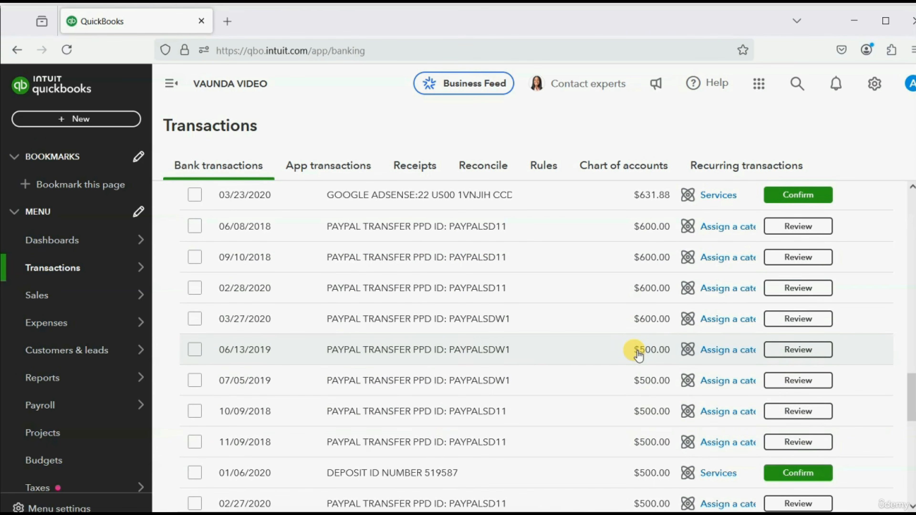
right_click(638, 439)
key("Escape")
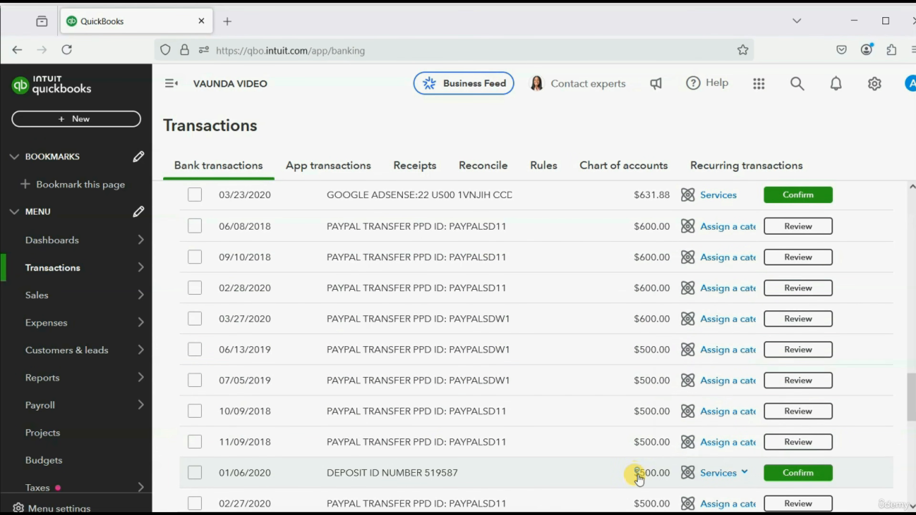
right_click(637, 477)
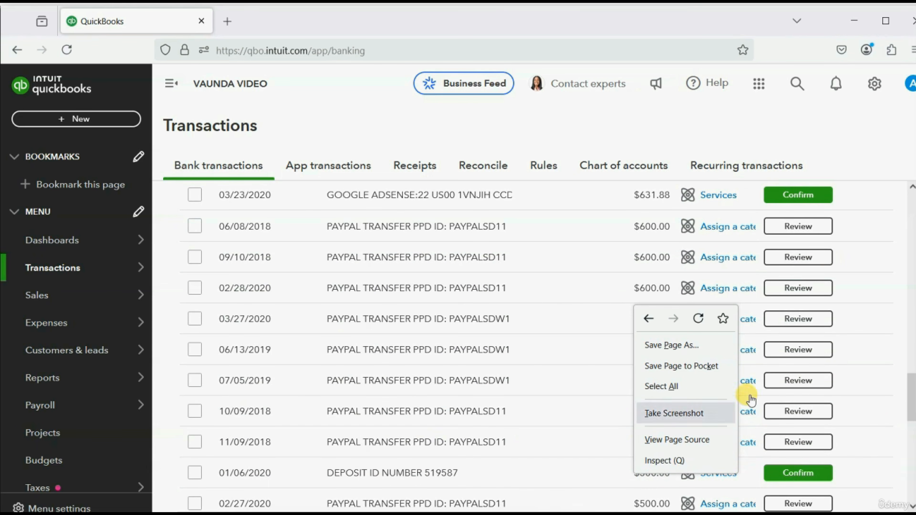
left_click_drag(909, 395, 908, 417)
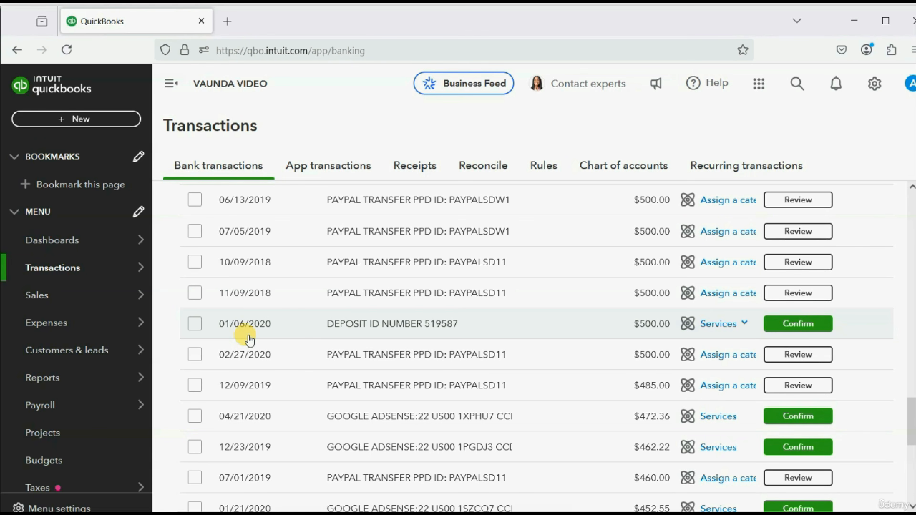
Expand the 01/06/2020 deposit, choose Match and examine the records offered for matching
left_click(393, 323)
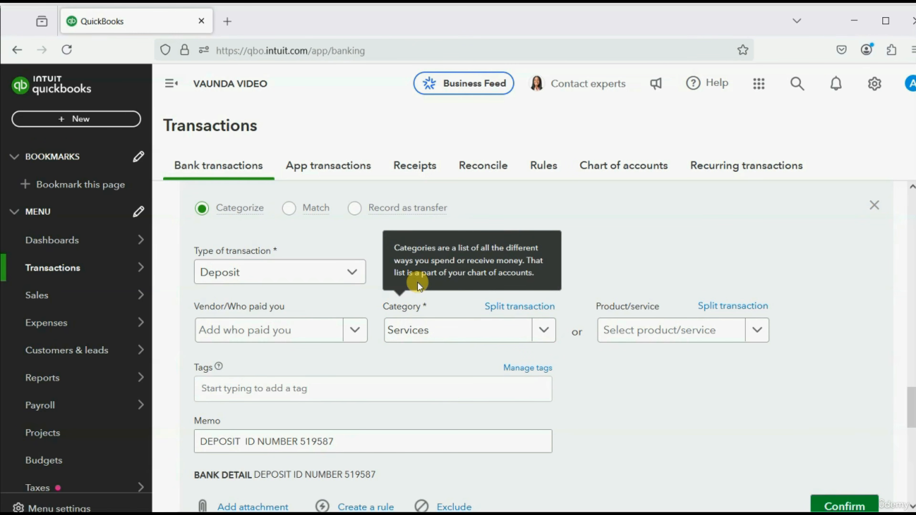
left_click(292, 209)
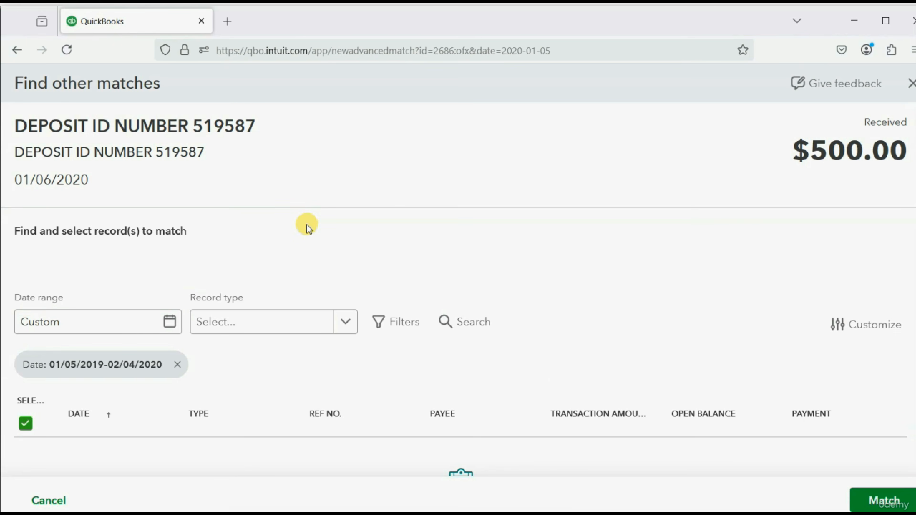
scroll(306, 224, "down", 3)
scroll(307, 223, "up", 2)
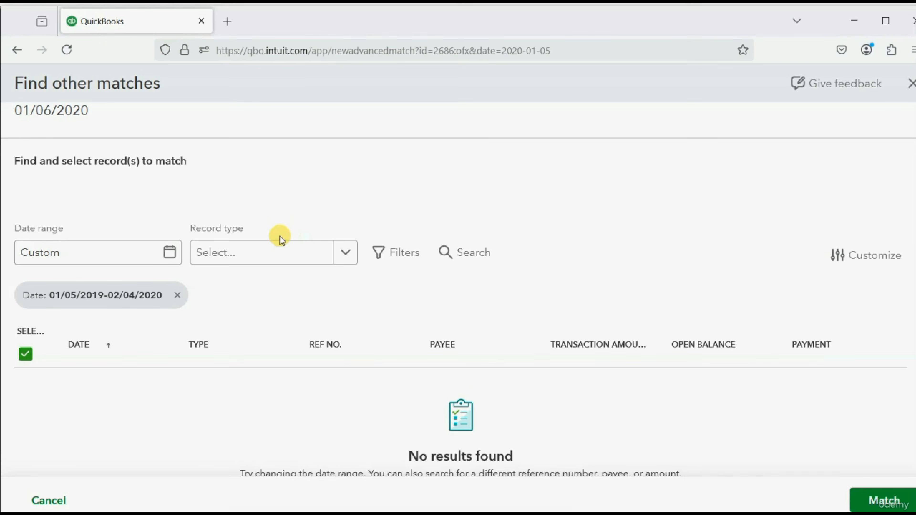
Clear the existing date filter and try a custom date range from 04/01/2025 to 12/31/2026
left_click(177, 294)
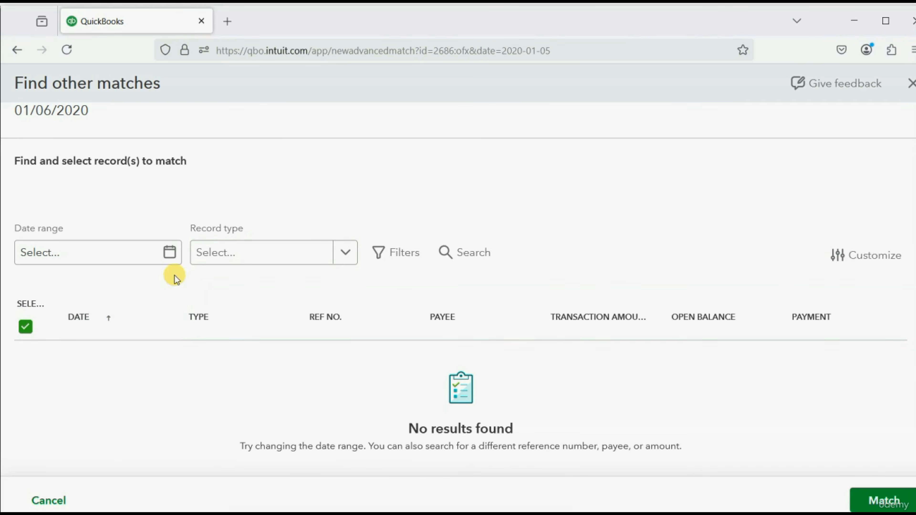
left_click(170, 253)
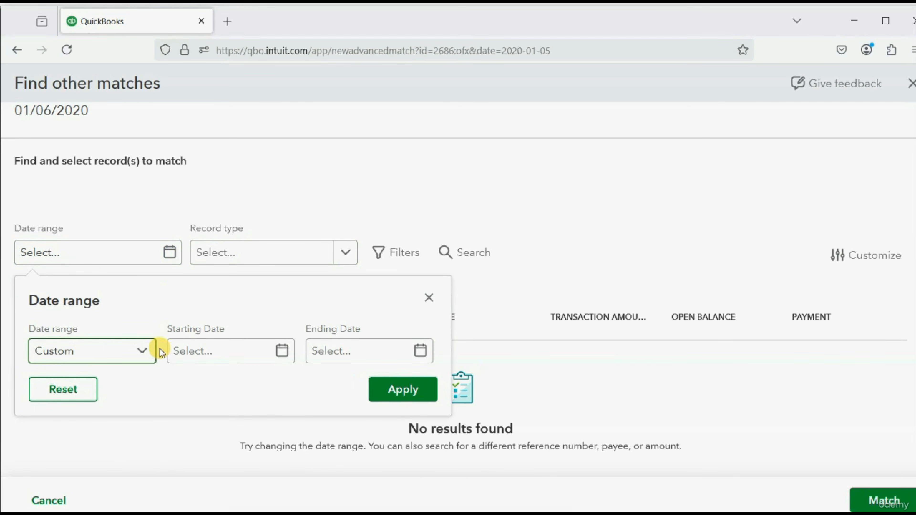
left_click(282, 351)
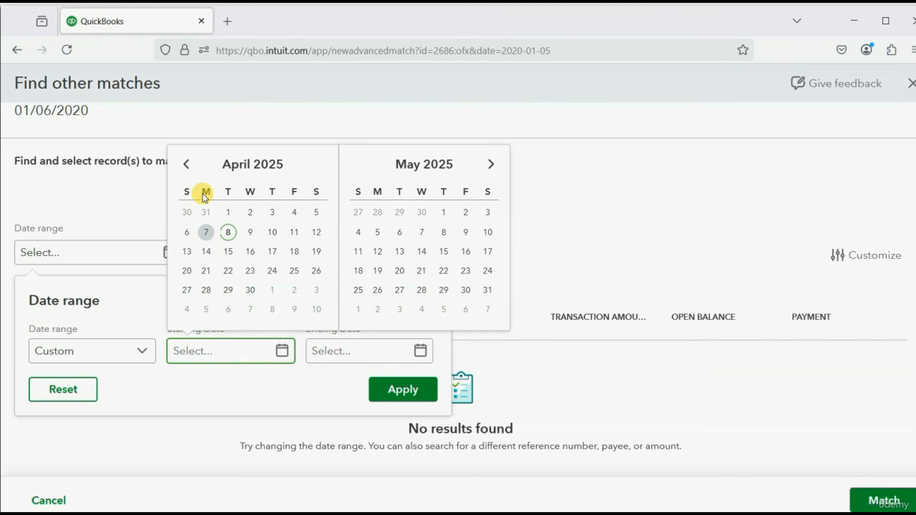
left_click(227, 214)
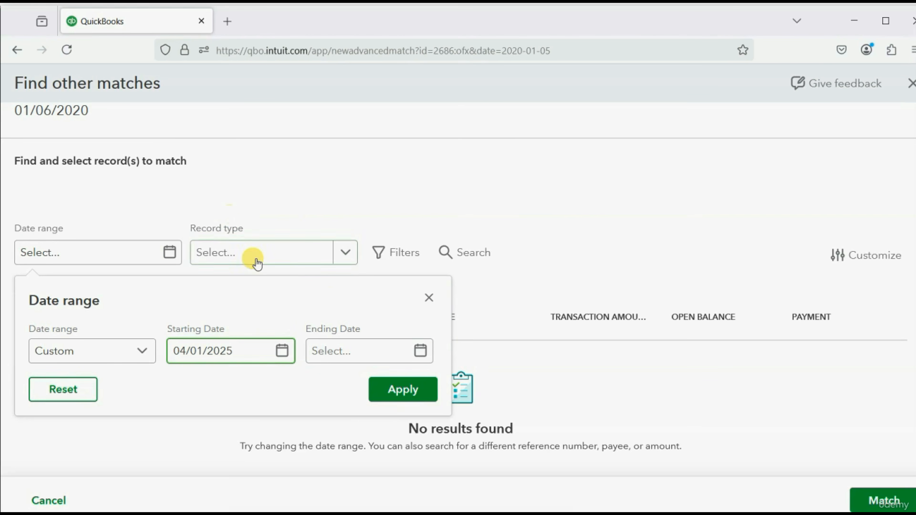
left_click(422, 353)
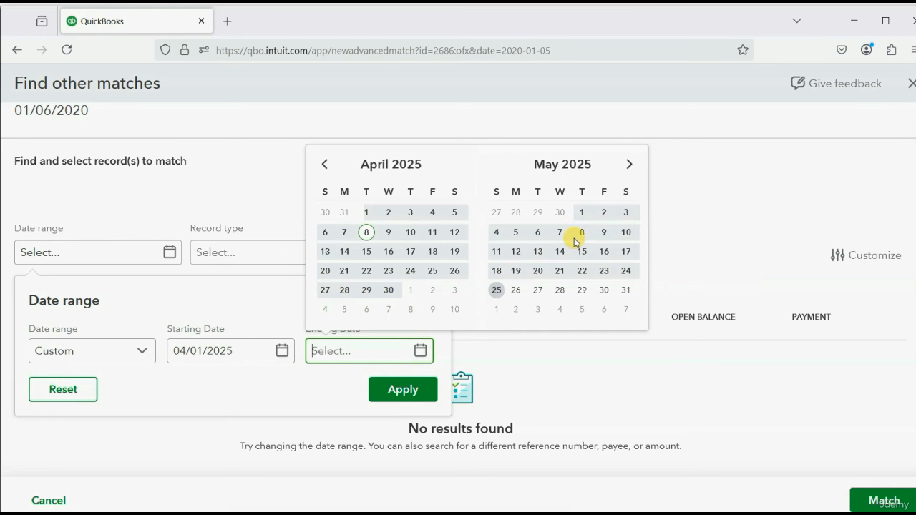
left_click(630, 166)
left_click(630, 166)
left_click(630, 166)
left_click(630, 166)
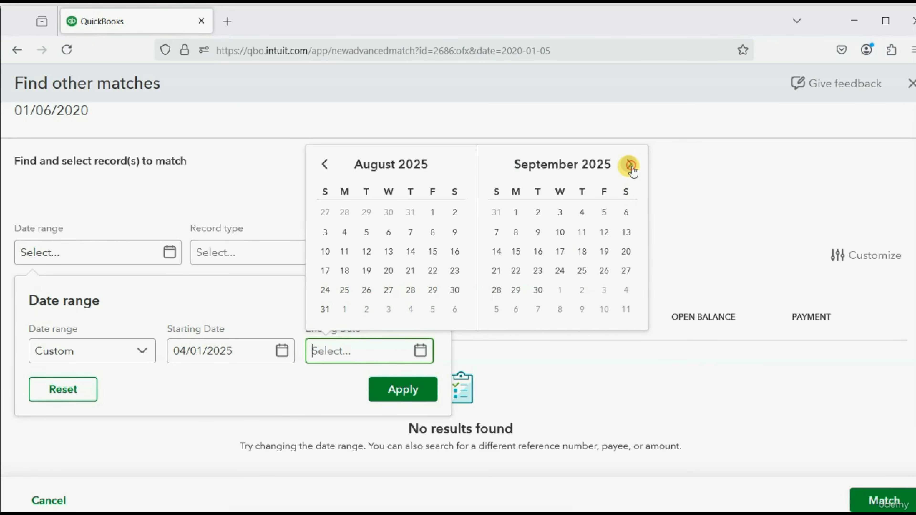
left_click(630, 166)
left_click(630, 166)
left_click(630, 166)
left_click(630, 166)
left_click(631, 166)
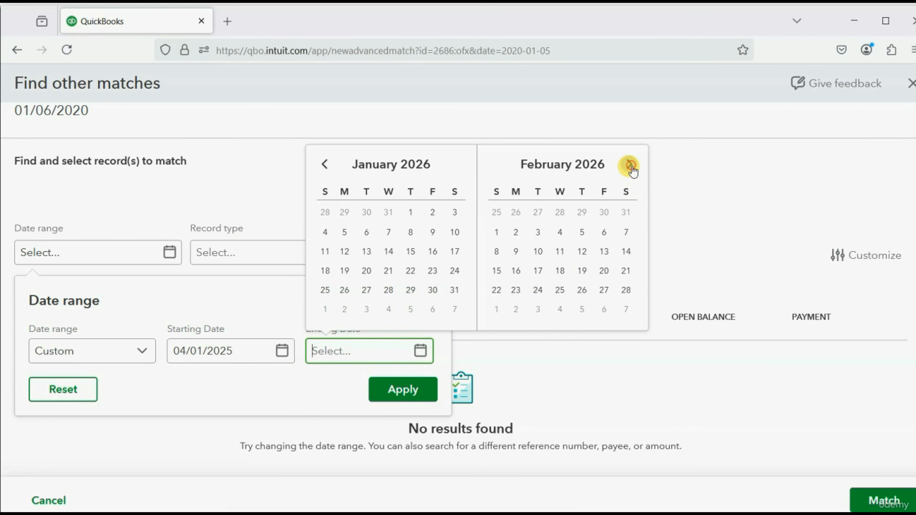
left_click(631, 166)
left_click(630, 166)
left_click(630, 165)
left_click(630, 165)
left_click(630, 166)
left_click(630, 166)
left_click(629, 166)
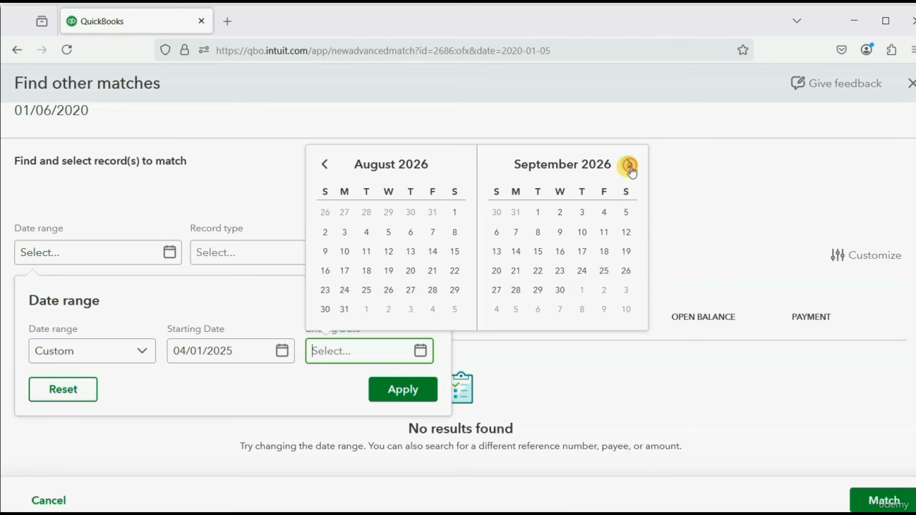
left_click(629, 166)
left_click(630, 166)
left_click(629, 166)
left_click(629, 166)
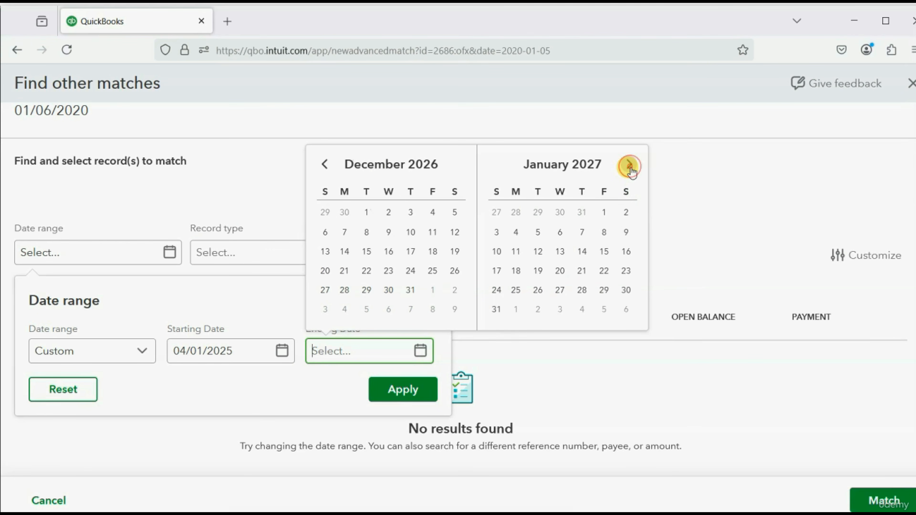
left_click(325, 165)
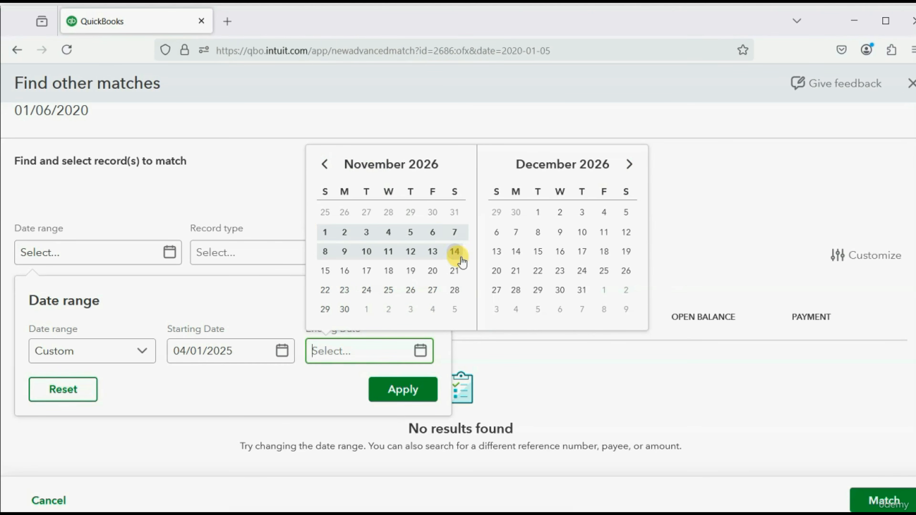
left_click(578, 292)
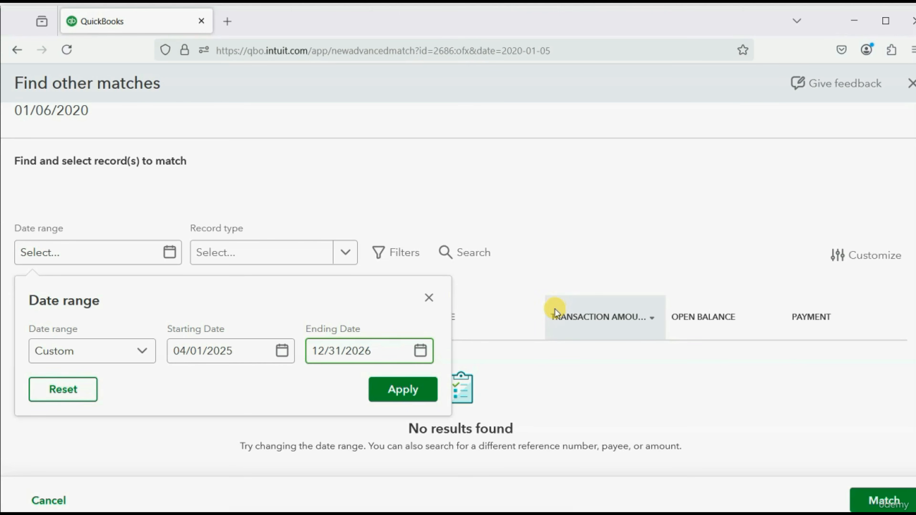
Filter the matching records to open invoices dated from 04/01/2025 to 12/31/2026
left_click(347, 251)
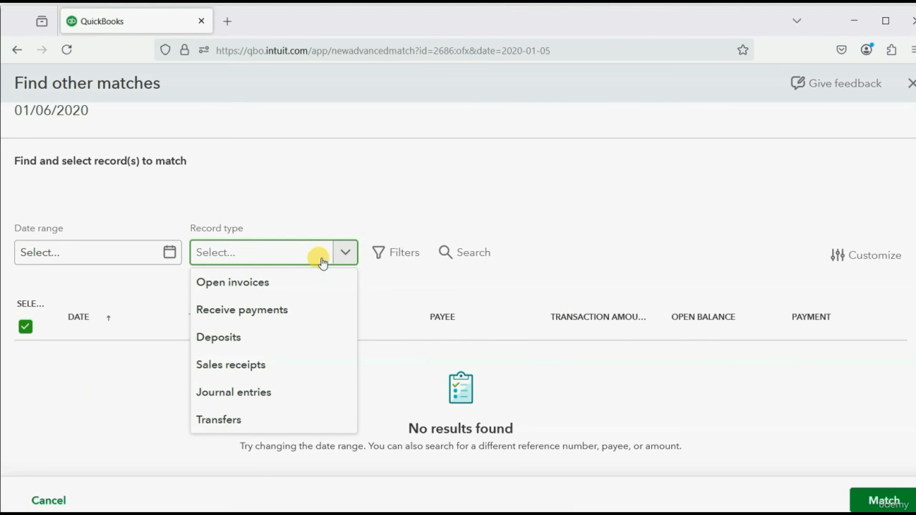
left_click(304, 282)
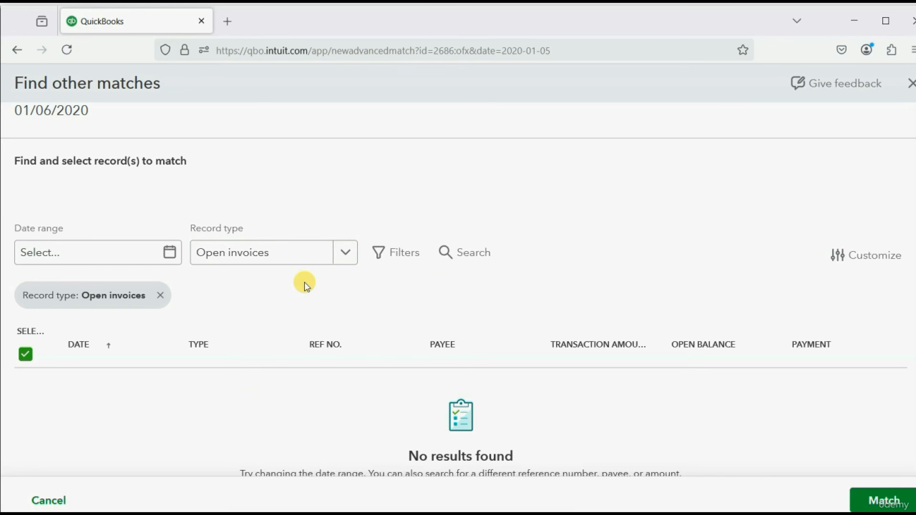
left_click(169, 252)
left_click(280, 351)
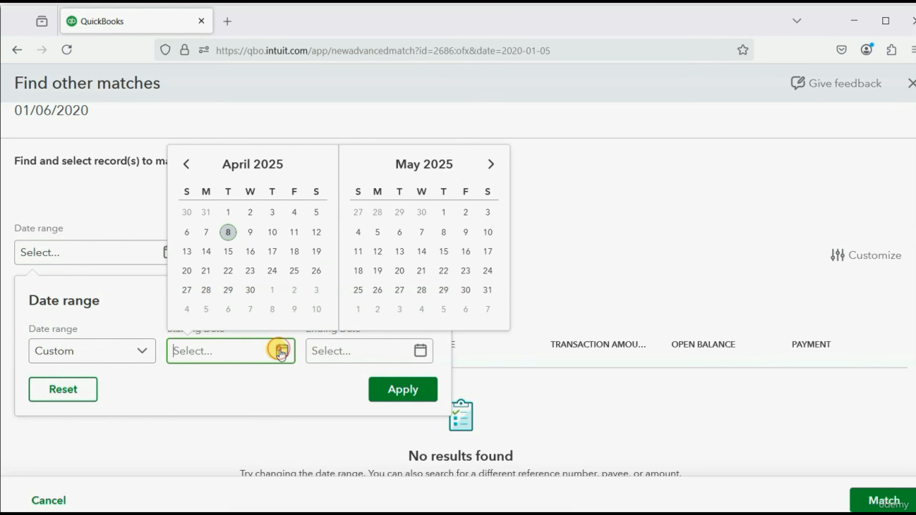
left_click(226, 213)
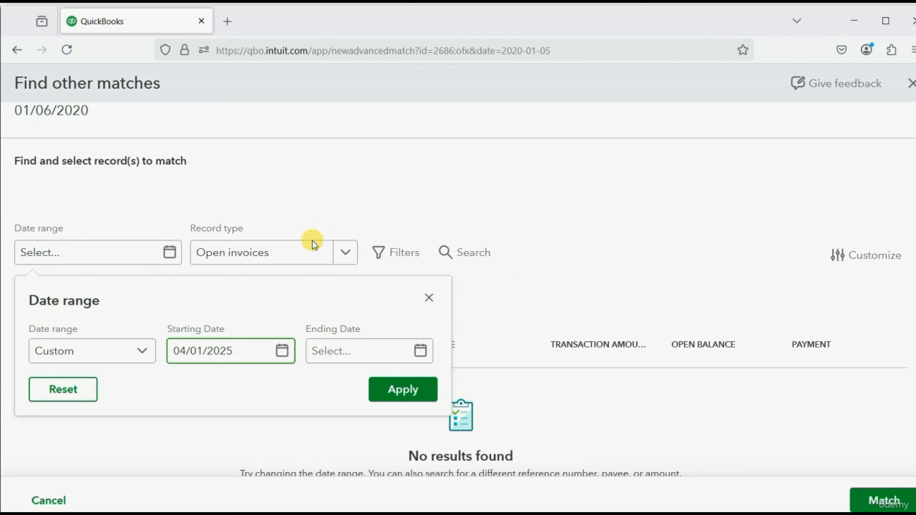
left_click(419, 352)
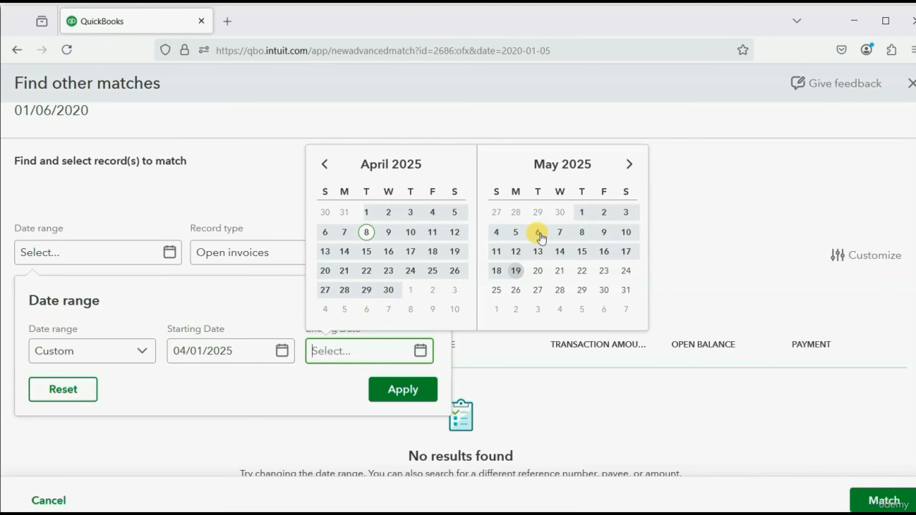
left_click(628, 164)
left_click(627, 165)
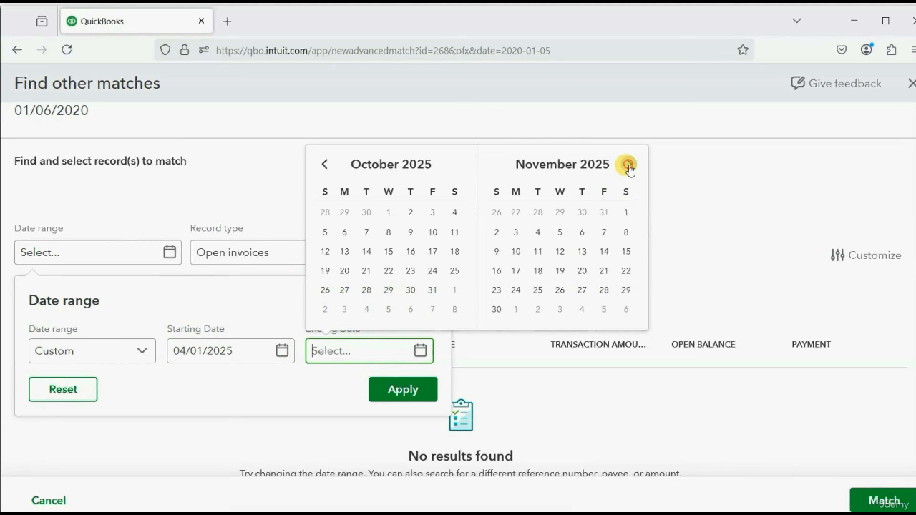
left_click(628, 164)
left_click(627, 165)
left_click(628, 165)
left_click(627, 164)
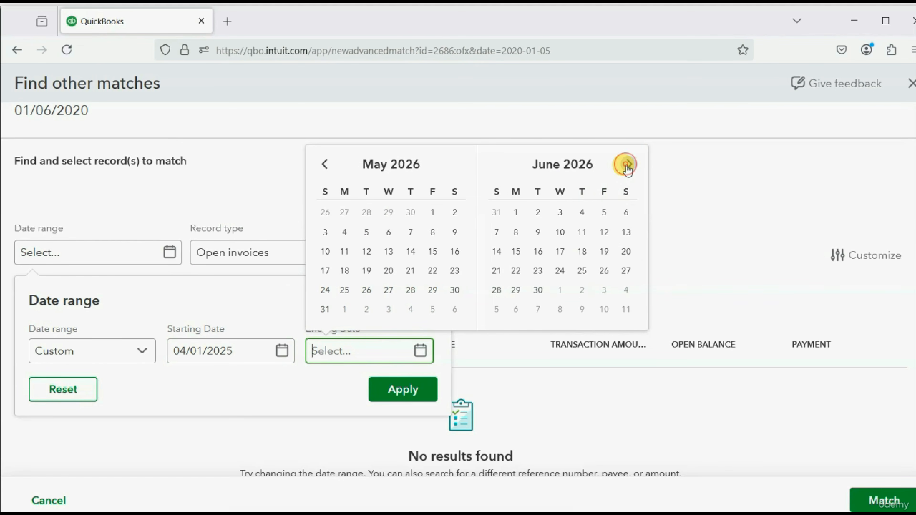
left_click(627, 165)
left_click(628, 165)
left_click(628, 164)
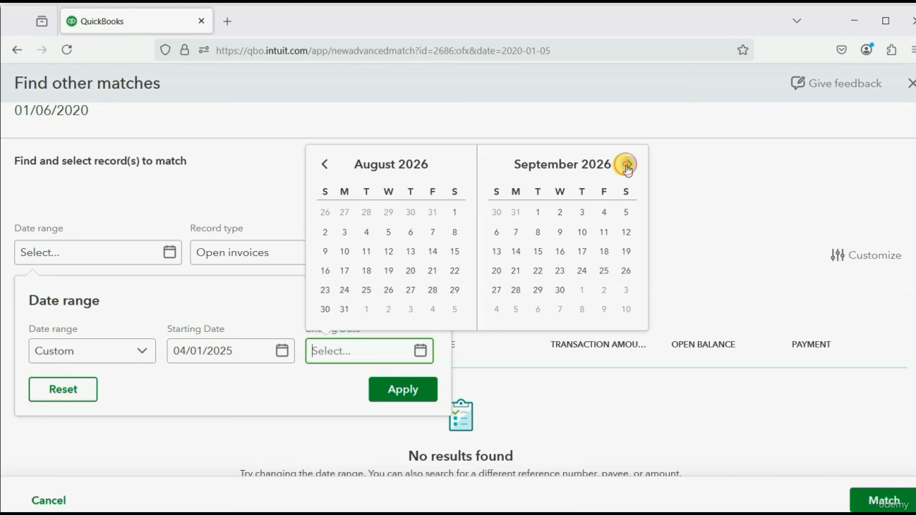
left_click(627, 165)
left_click(627, 165)
left_click(627, 164)
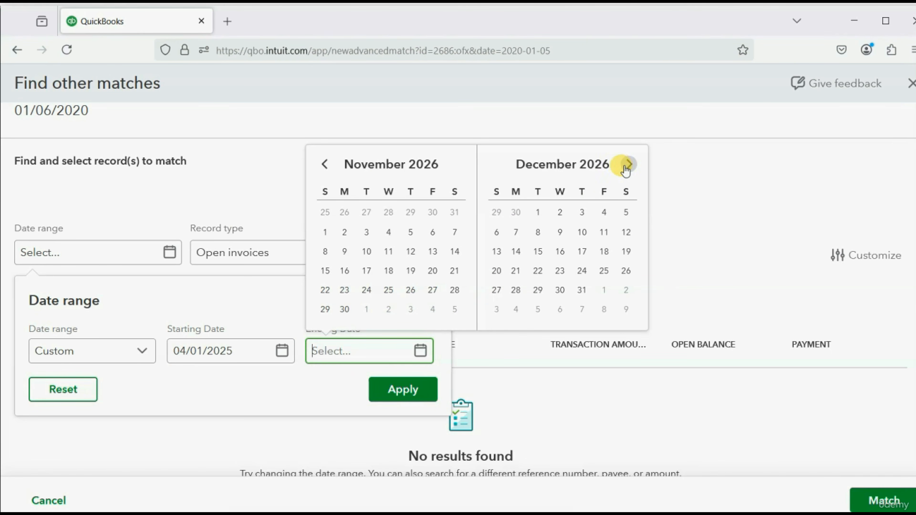
left_click(581, 290)
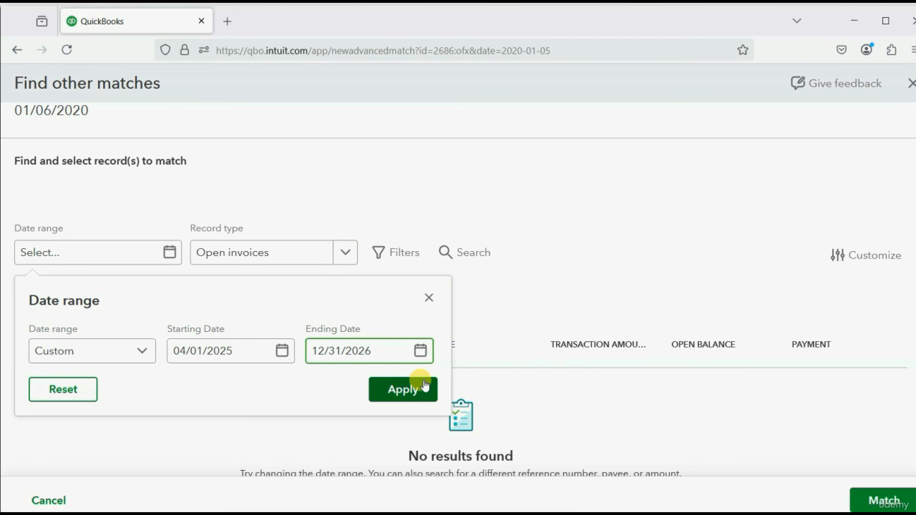
left_click(415, 388)
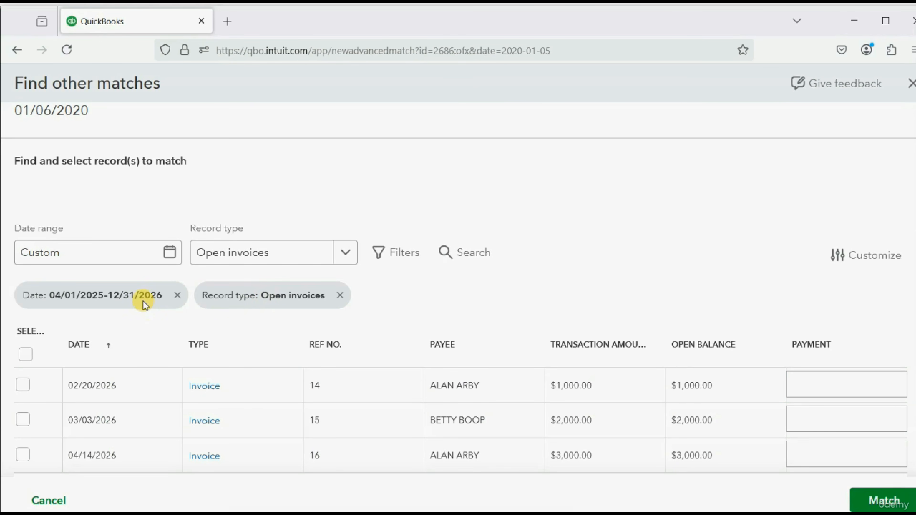
Select invoice 14 dated 02/20/2026 with a $500.00 payment and match the deposit to it
scroll(195, 230, "up", 2)
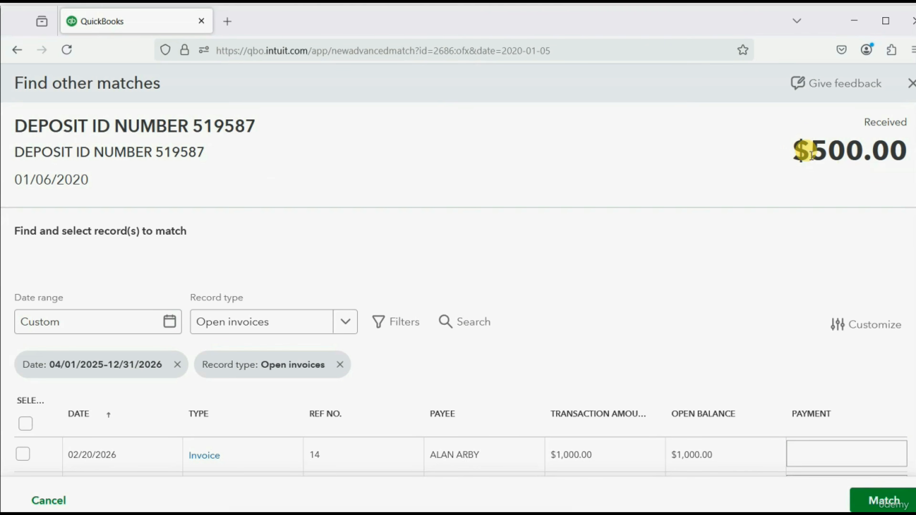
mouse_move(810, 152)
left_mouse_down()
mouse_move(823, 151)
mouse_move(799, 151)
left_mouse_up()
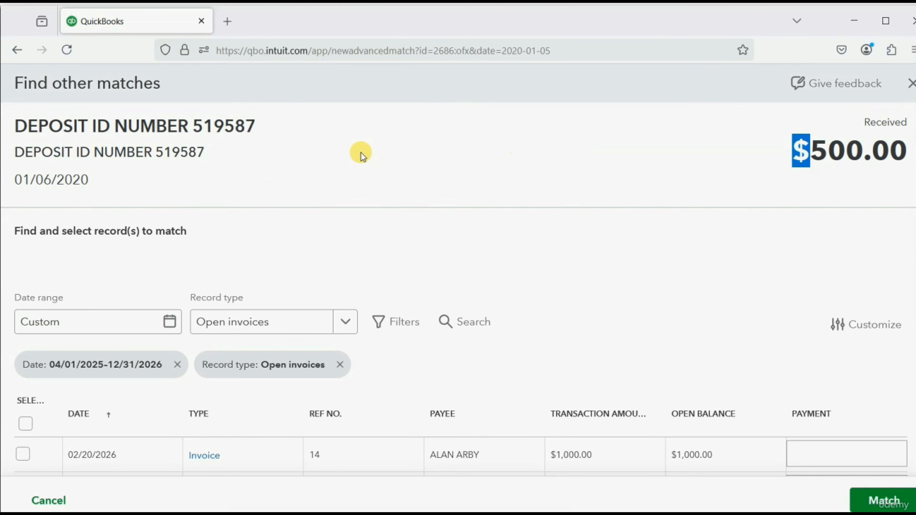
scroll(260, 167, "down", 1)
scroll(261, 167, "down", 7)
scroll(260, 167, "up", 4)
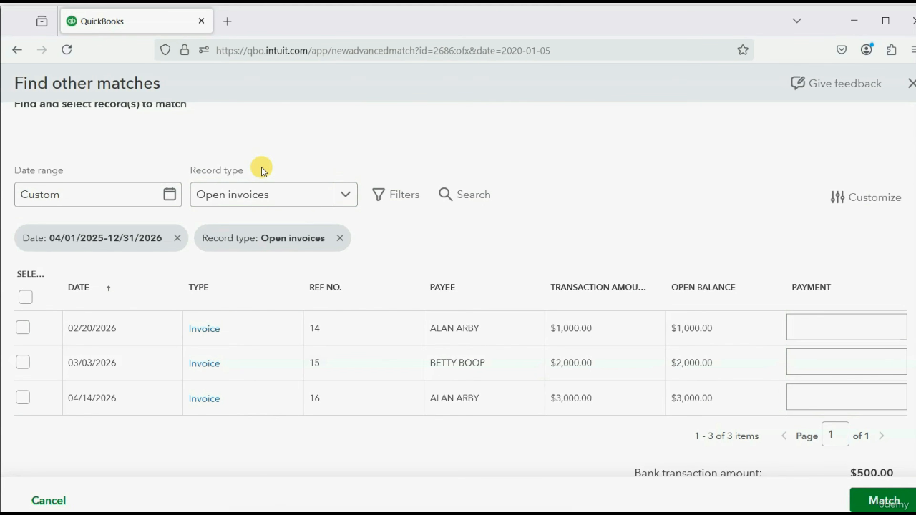
left_click(23, 328)
left_click(868, 323)
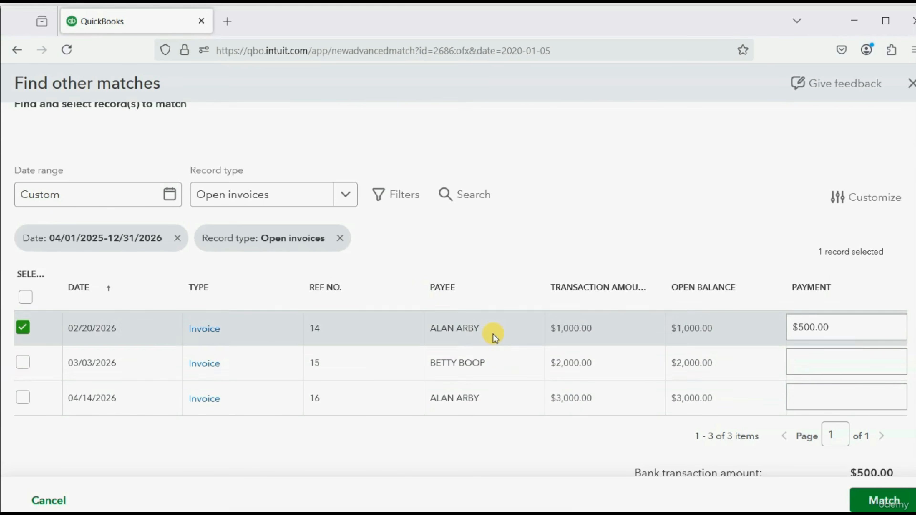
left_click(823, 326)
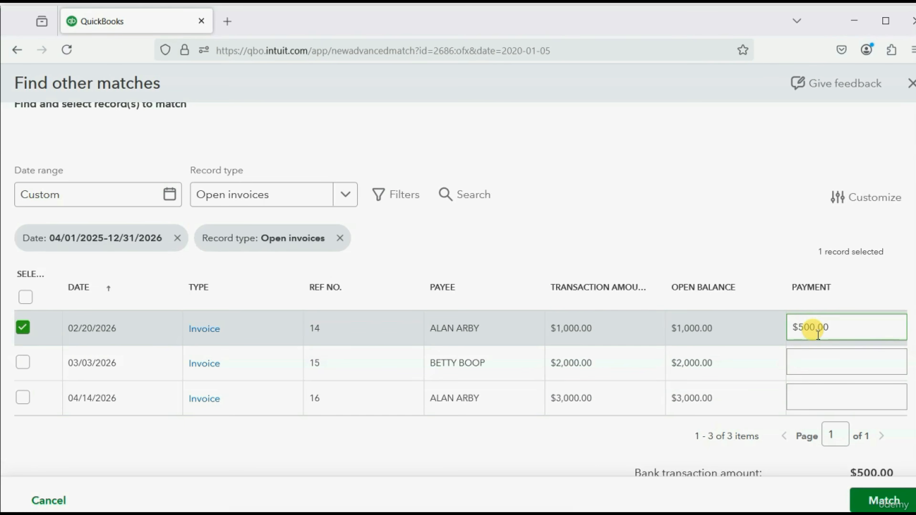
left_click(885, 501)
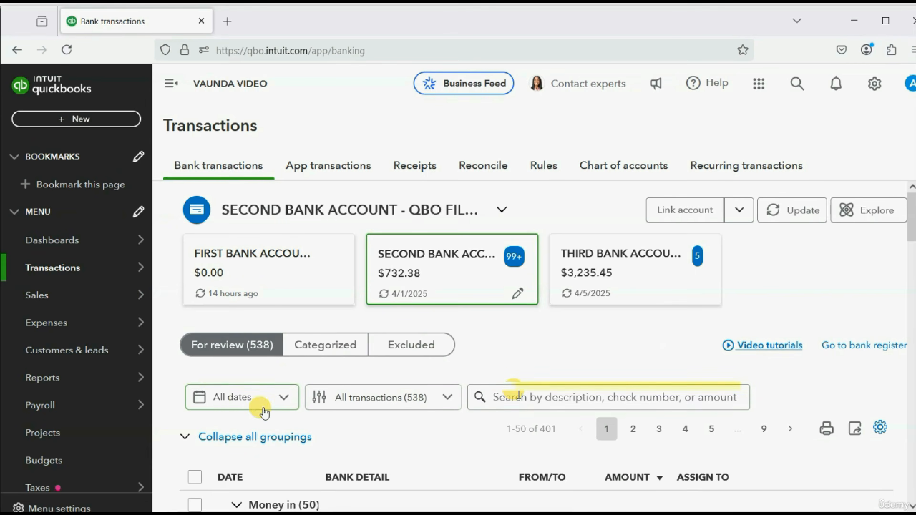
Reopen the custom Open Invoices Report and enlarge the page to 120% to review the open balances
mouse_move(88, 378)
left_click(167, 405)
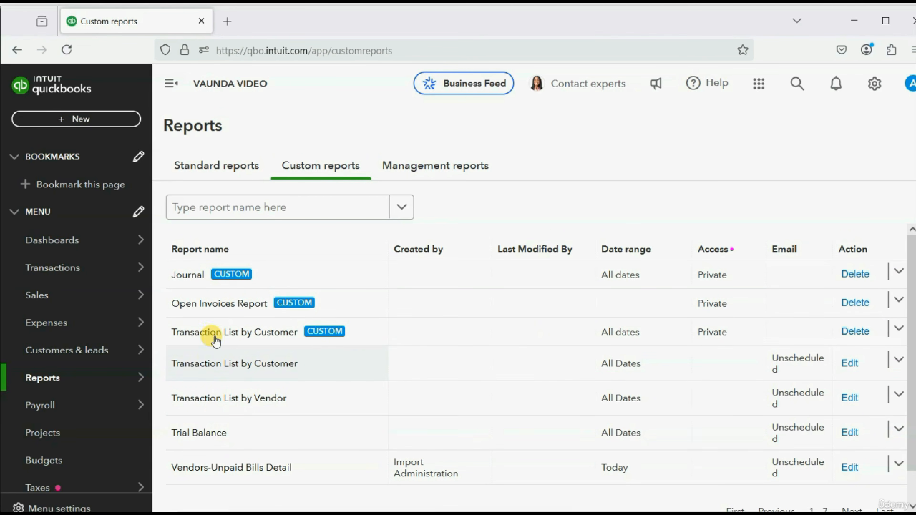
left_click(216, 303)
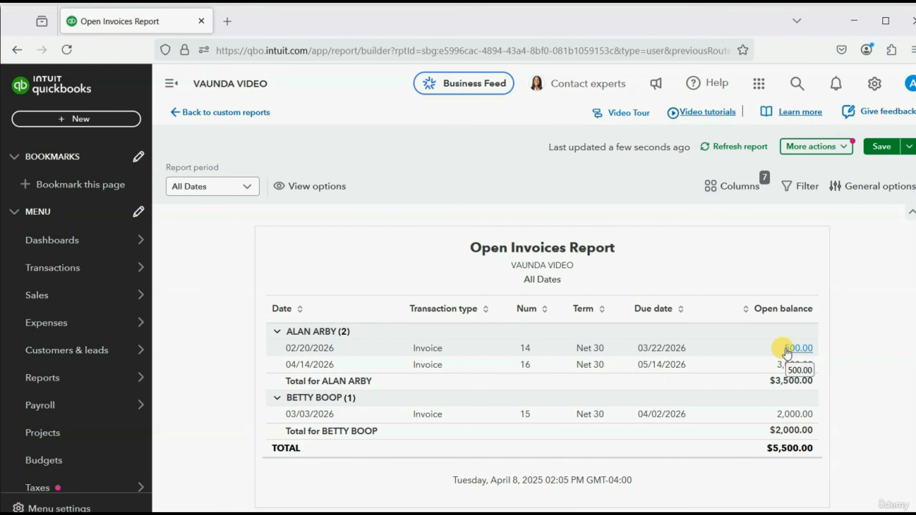
left_click(911, 50)
left_click(889, 379)
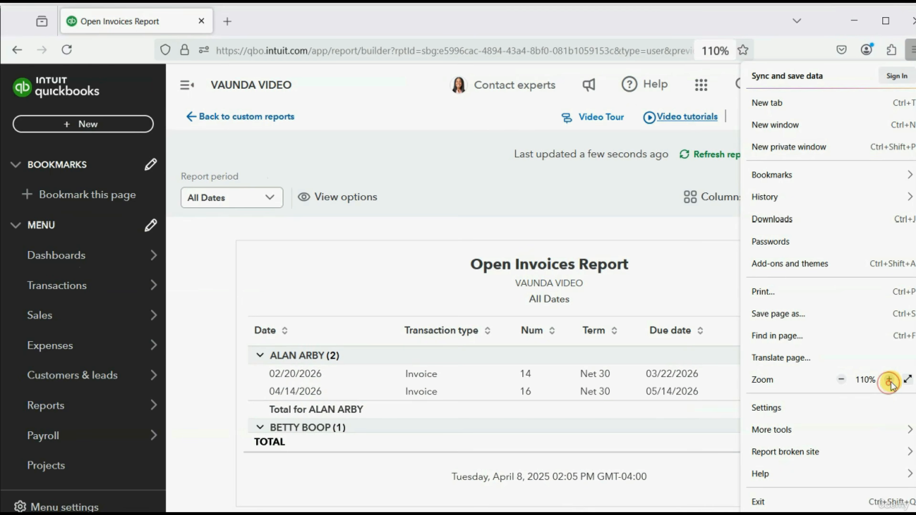
left_click(888, 379)
left_click(358, 299)
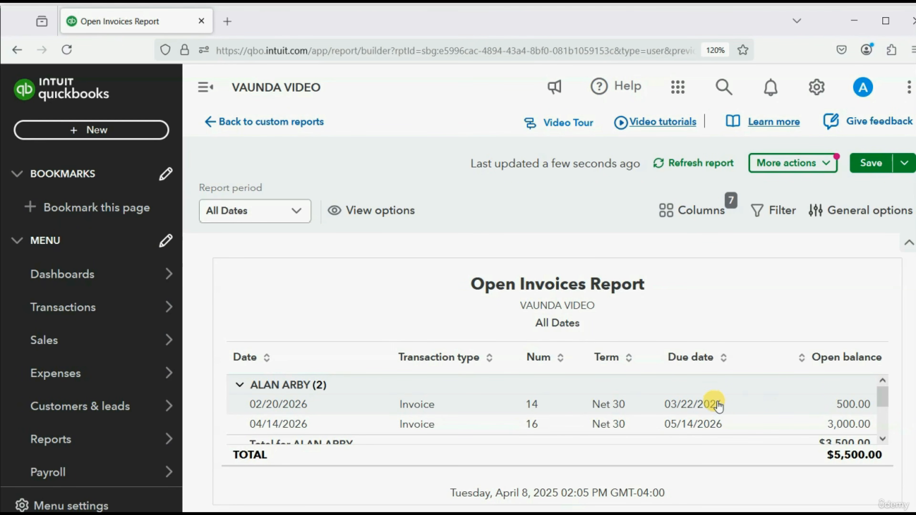
Open invoice 14 from the Open Invoices Report, review its lines and bring up its audit history
left_click(680, 406)
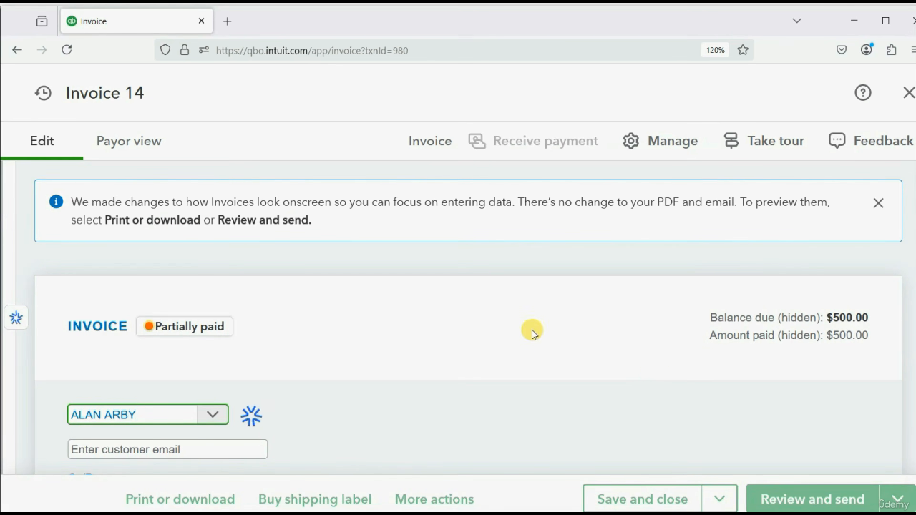
scroll(530, 328, "down", 5)
scroll(526, 327, "down", 8)
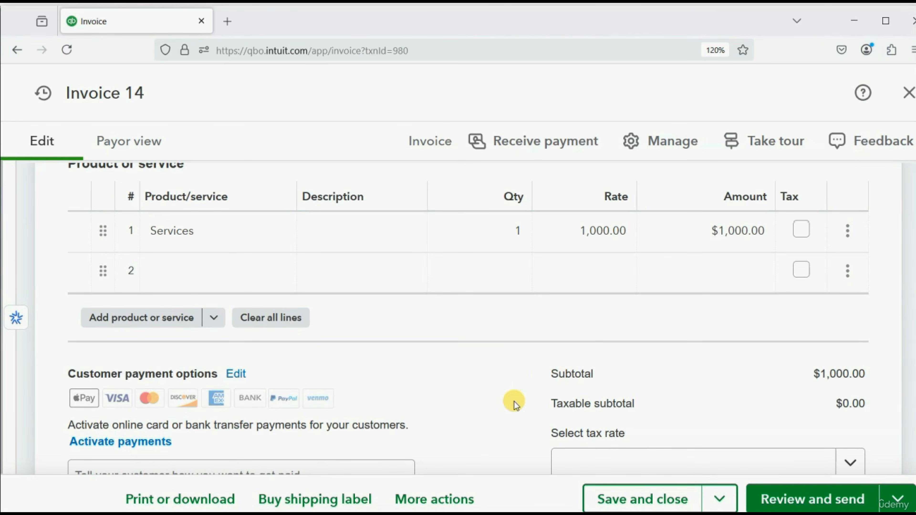
left_click(445, 502)
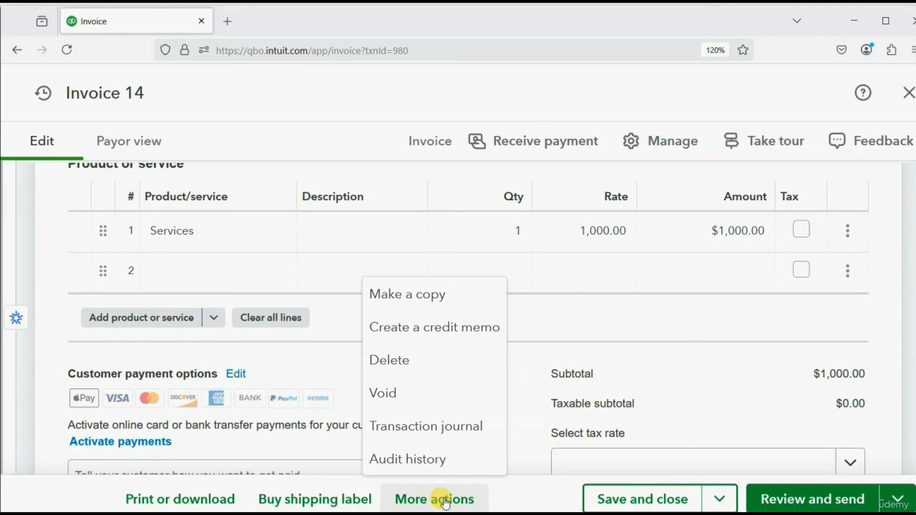
left_click(437, 463)
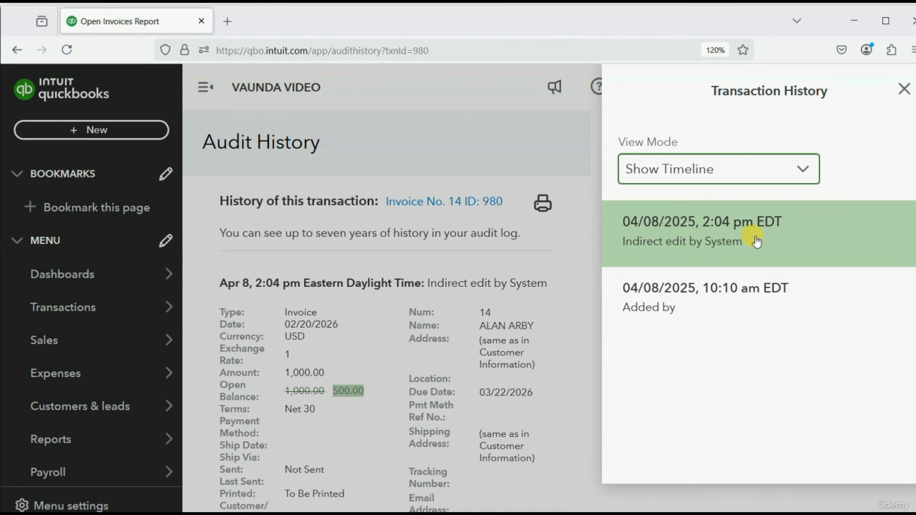
Compare the 10:10 am and 2:04 pm versions in the invoice's transaction history and close the version list
left_click(749, 296)
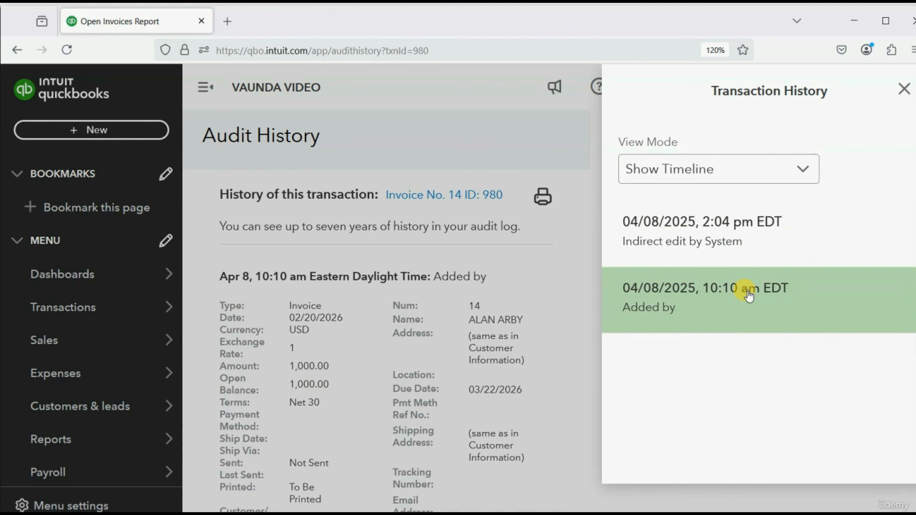
left_click(734, 241)
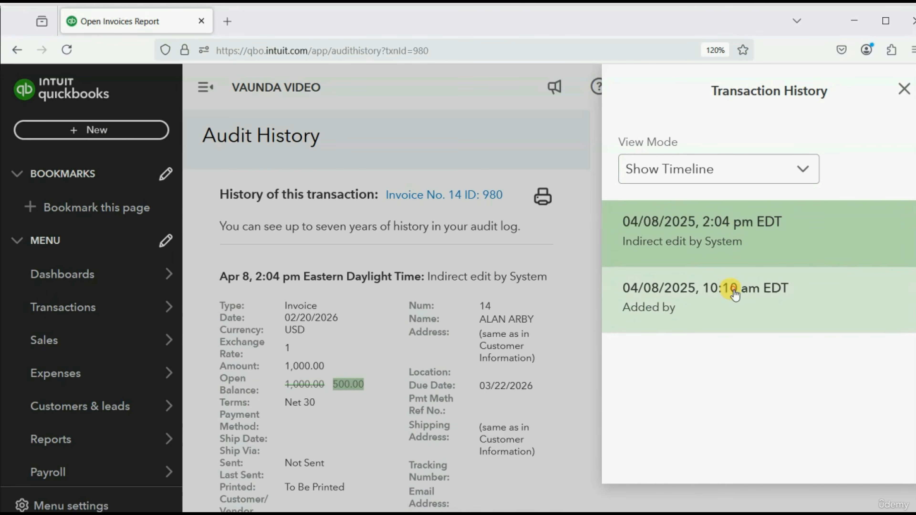
left_click(735, 293)
left_click(732, 257)
left_click(743, 290)
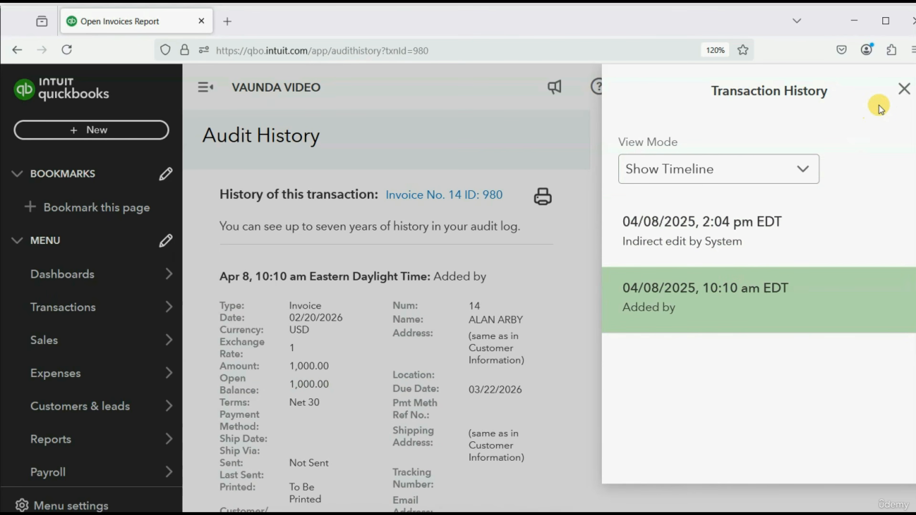
left_click(902, 90)
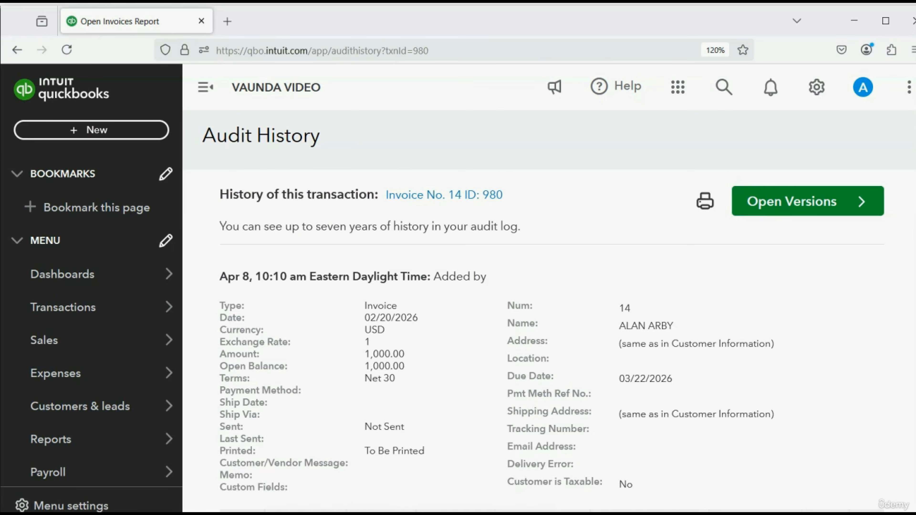
Reduce the page zoom to 100% and examine the matched $500.00 deposit among the second bank account's categorized bank transactions
mouse_move(149, 303)
left_click(195, 309)
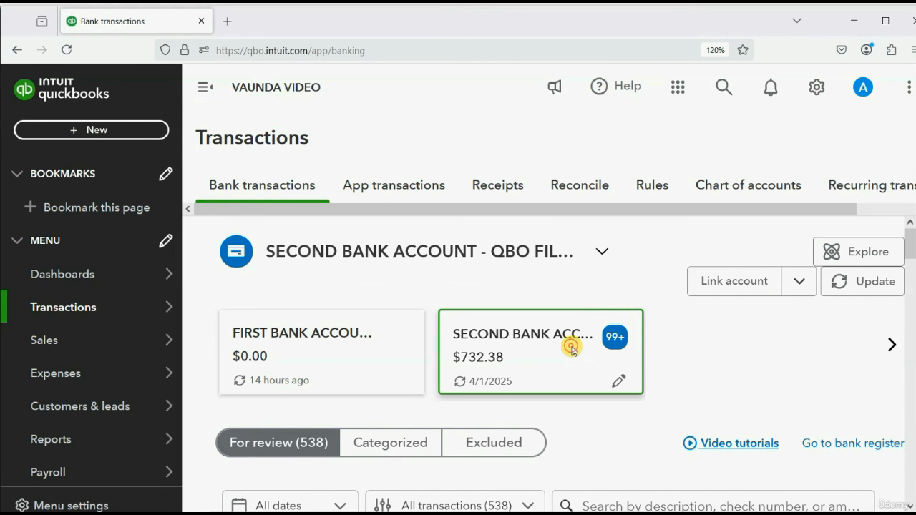
scroll(568, 341, "down", 5)
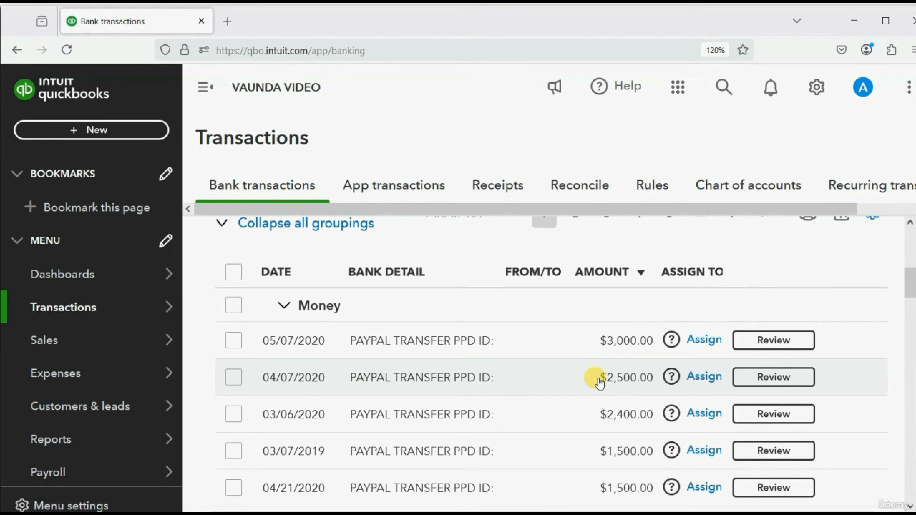
scroll(577, 368, "up", 5)
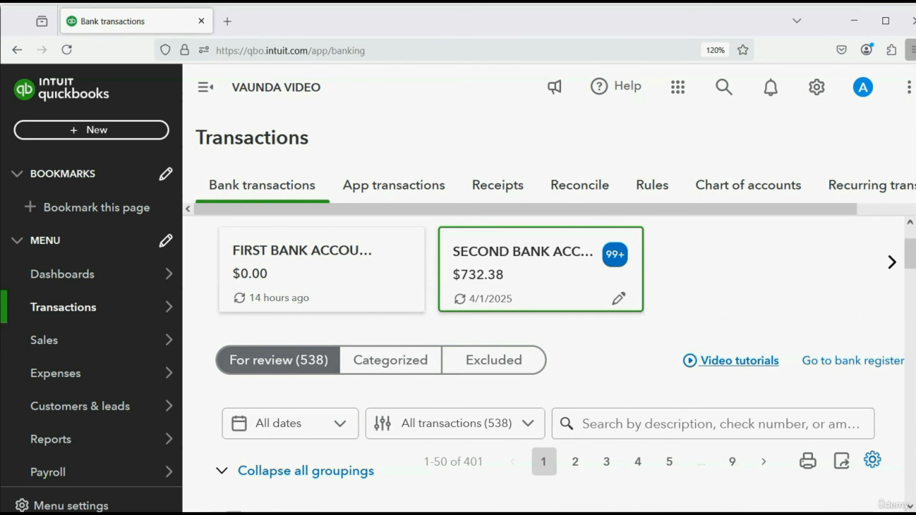
left_click(911, 50)
left_click(841, 380)
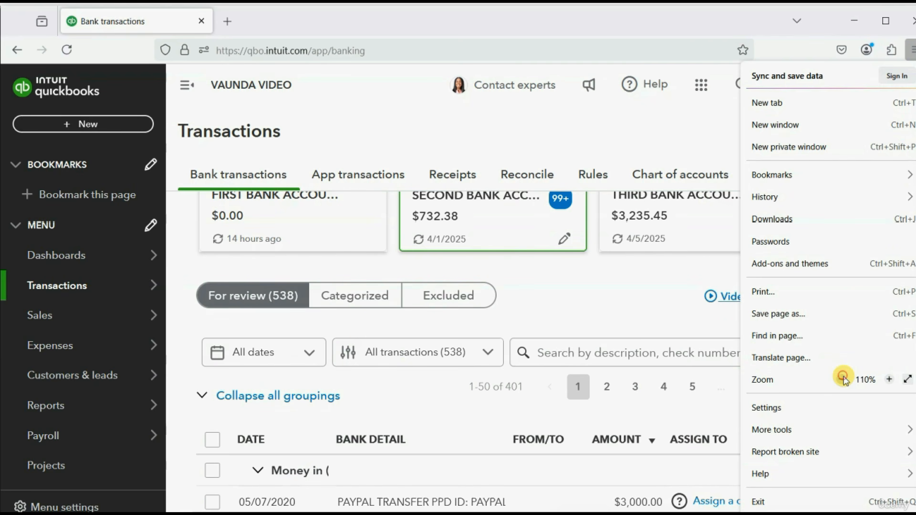
left_click(841, 379)
left_click(326, 276)
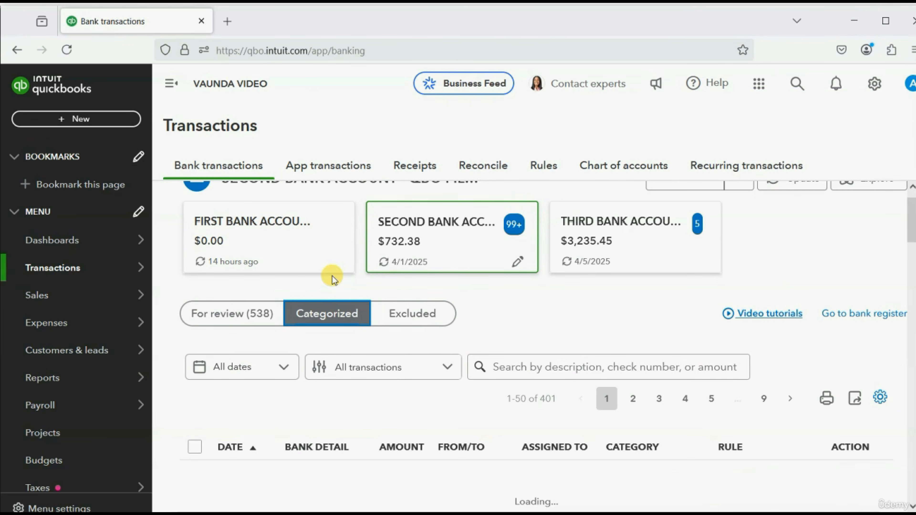
scroll(493, 309, "down", 1)
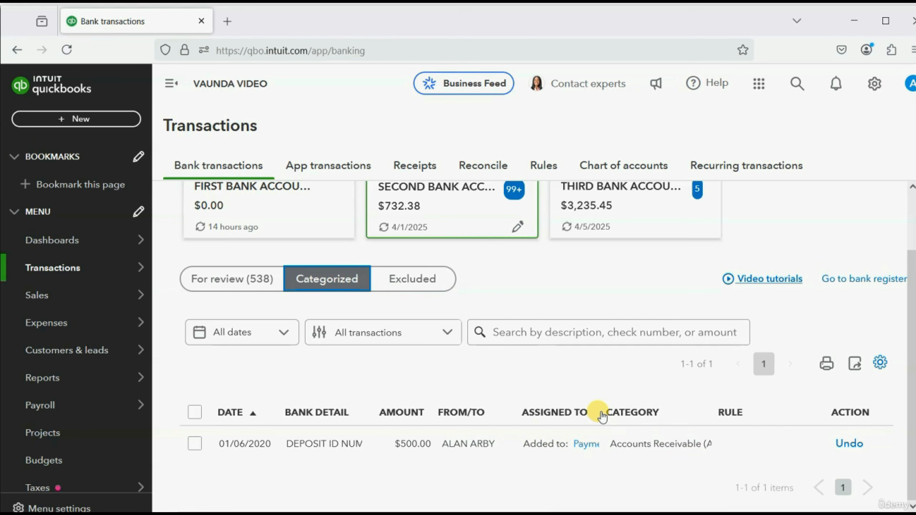
left_click_drag(596, 411, 685, 400)
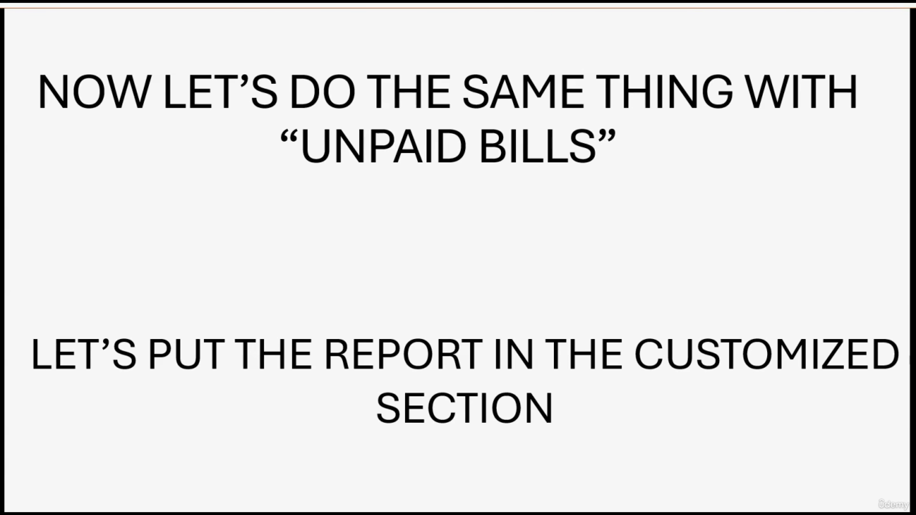
Open the Unpaid Bills report from the What you owe section of the standard reports
left_click(487, 512)
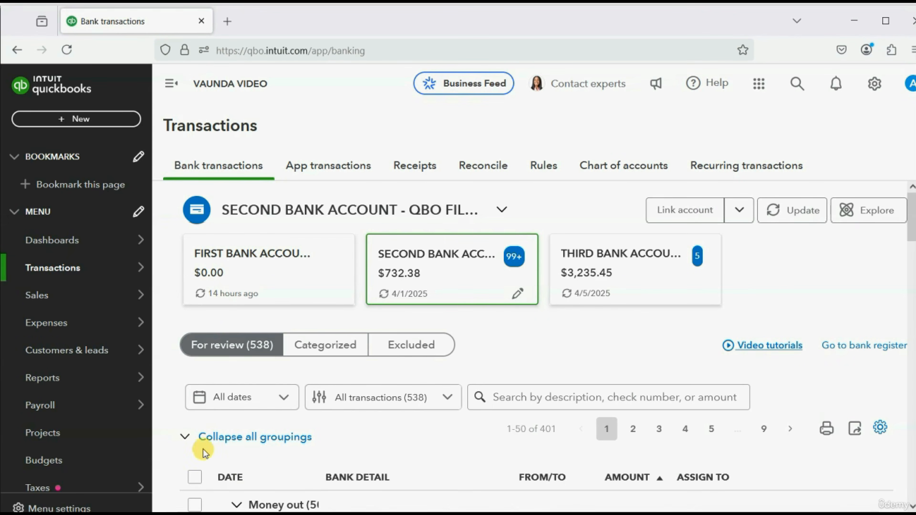
mouse_move(57, 377)
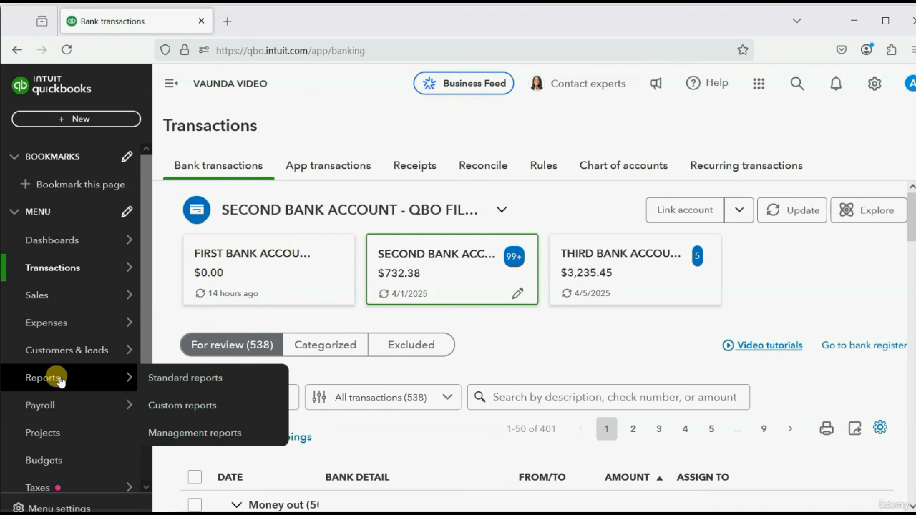
left_click(186, 377)
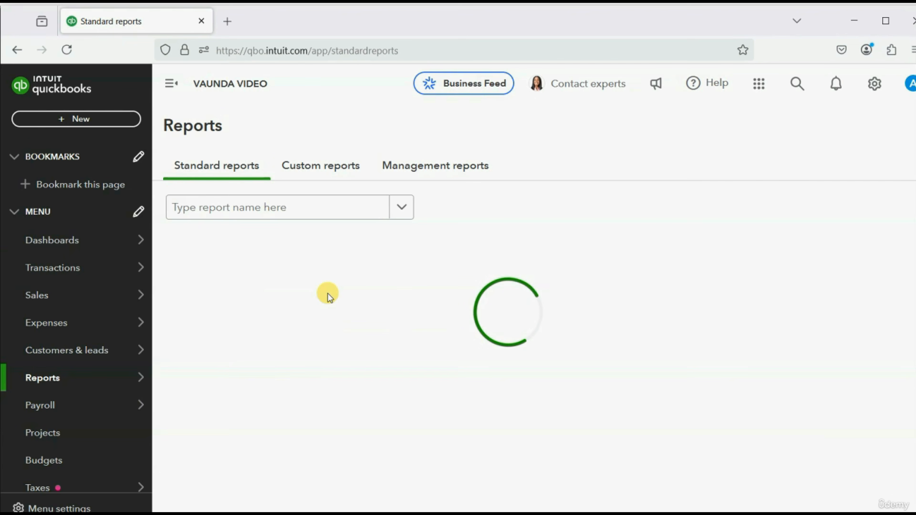
scroll(323, 293, "down", 15)
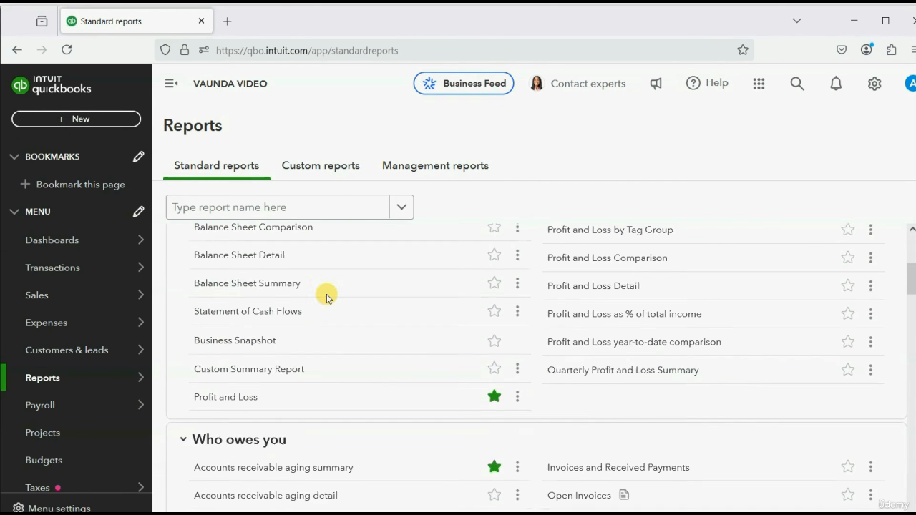
scroll(321, 344, "down", 10)
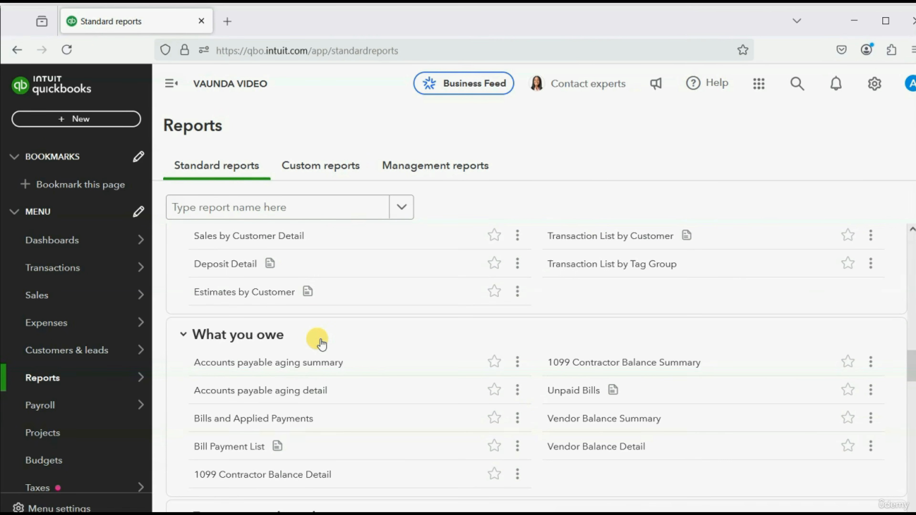
scroll(321, 344, "down", 2)
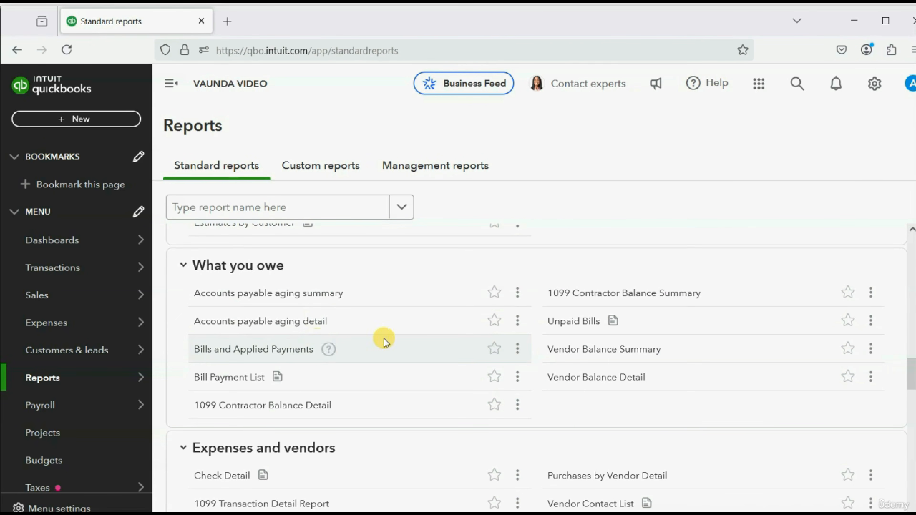
left_click(583, 322)
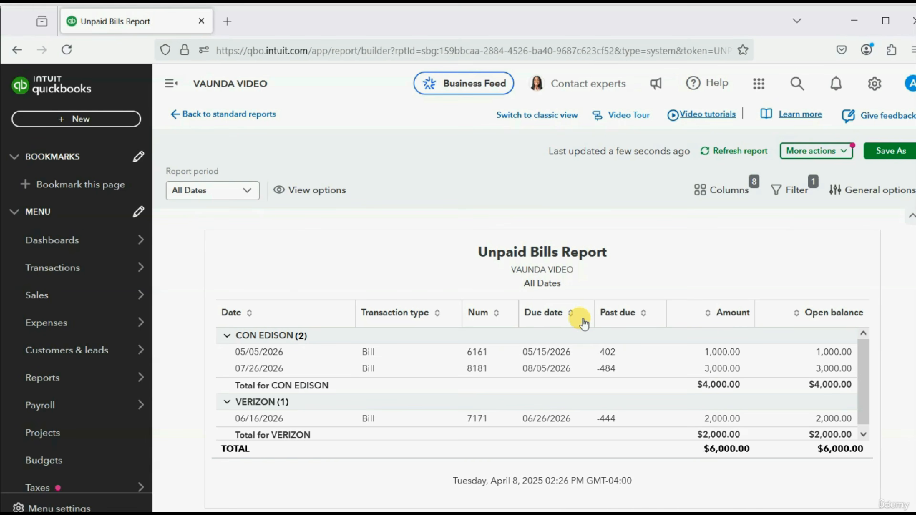
Keep the report period at All Dates, switch the Unpaid Bills report to classic view and review its vendor bills and open balances
left_click(219, 191)
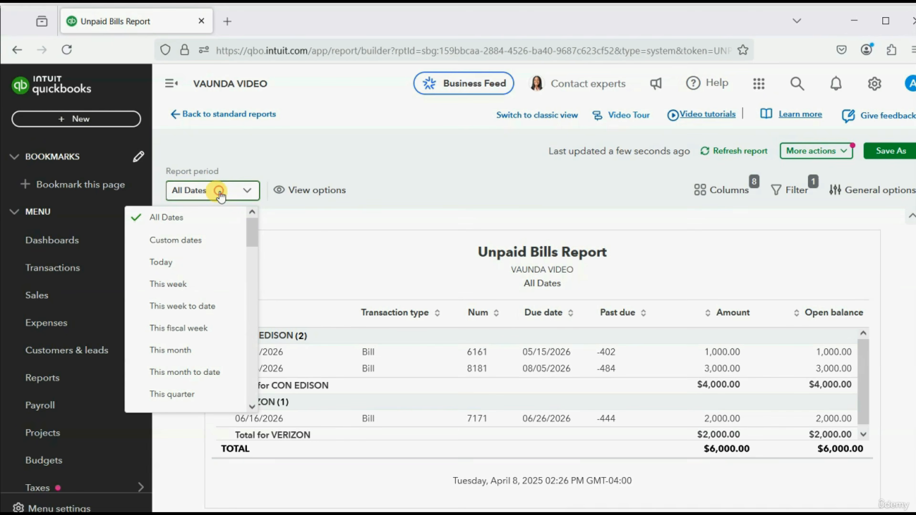
left_click(219, 191)
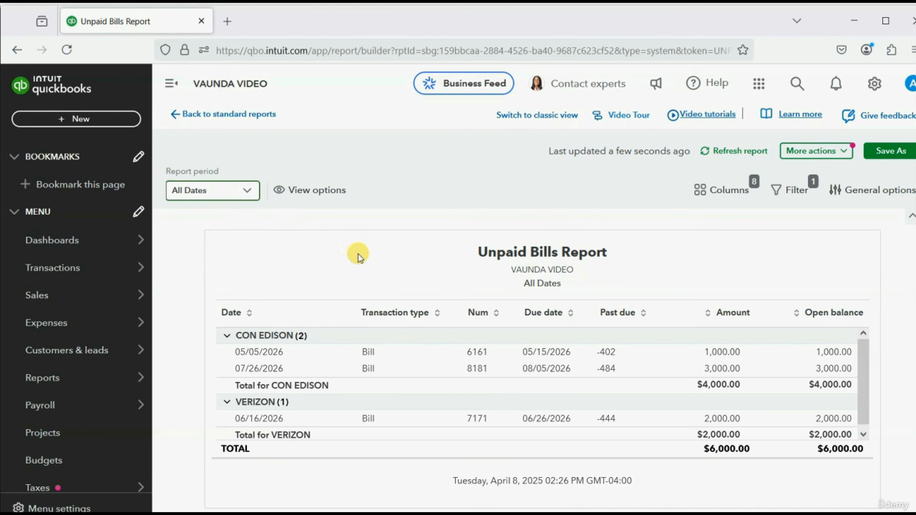
left_click(548, 117)
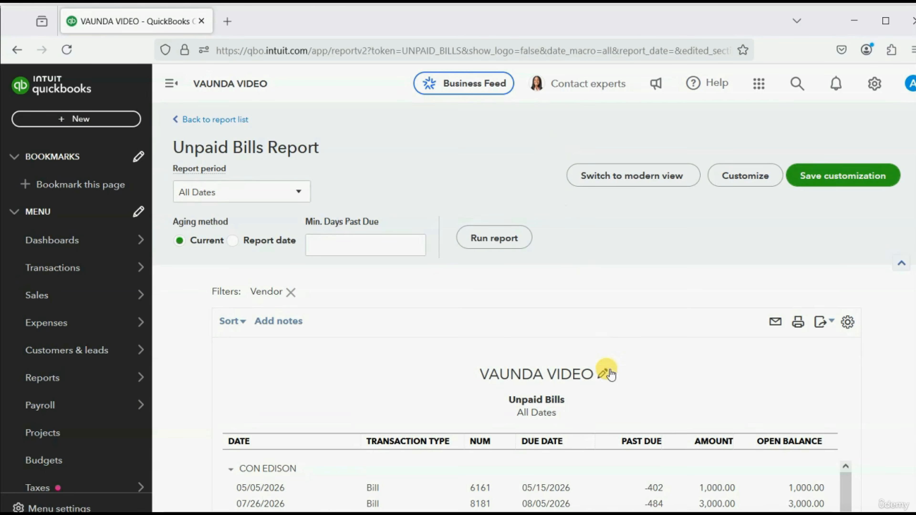
scroll(615, 376, "down", 3)
scroll(615, 376, "up", 1)
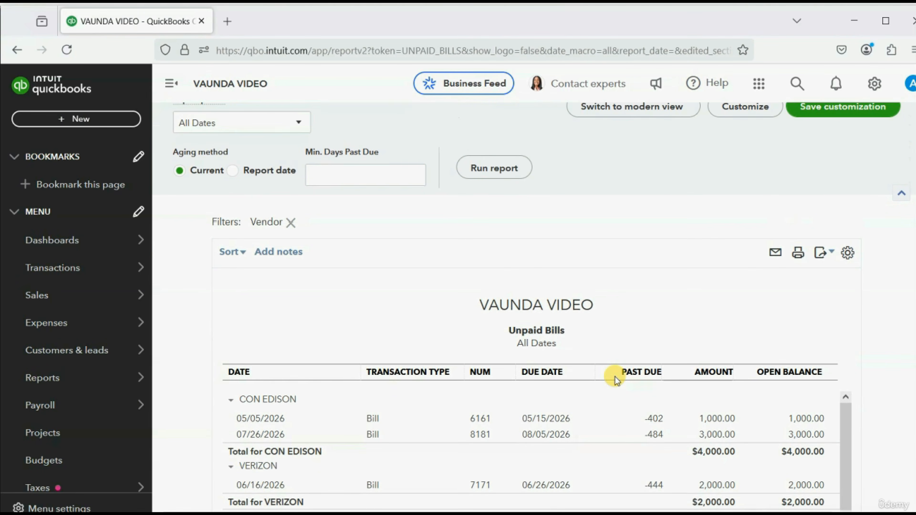
scroll(615, 377, "down", 2)
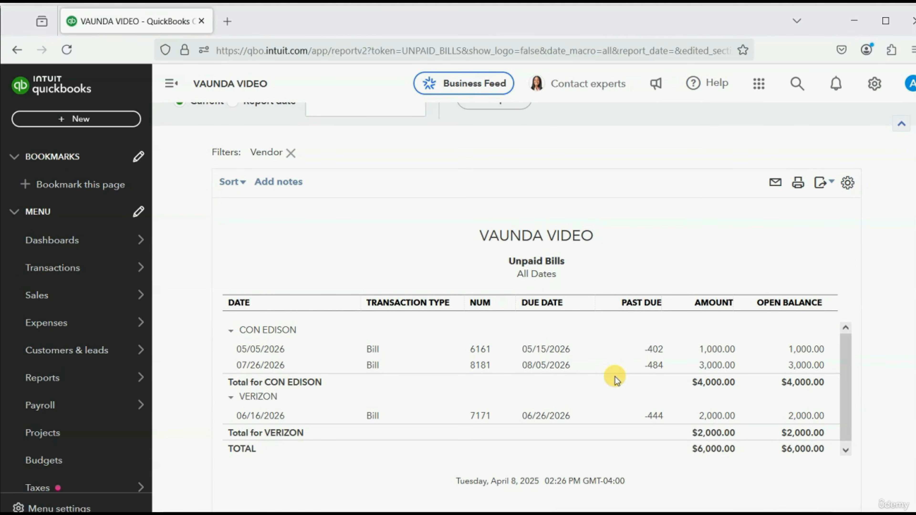
scroll(615, 376, "up", 2)
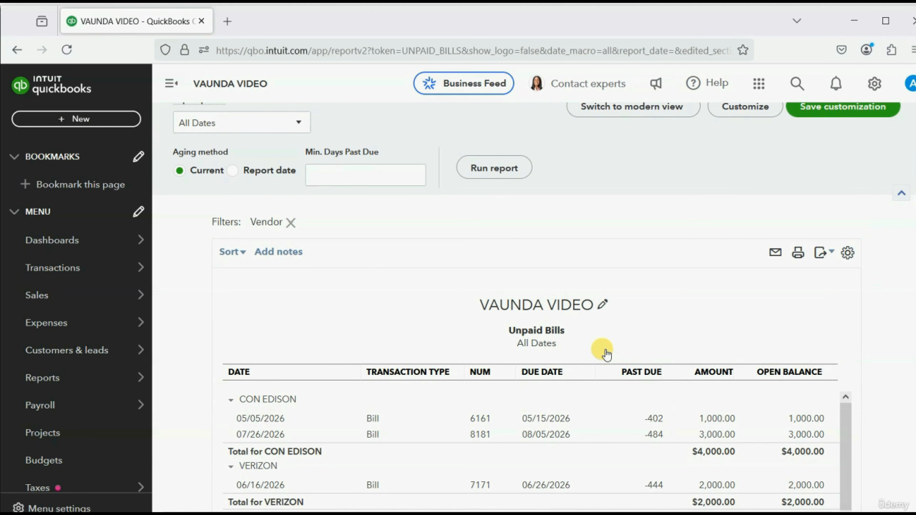
scroll(595, 330, "down", 4)
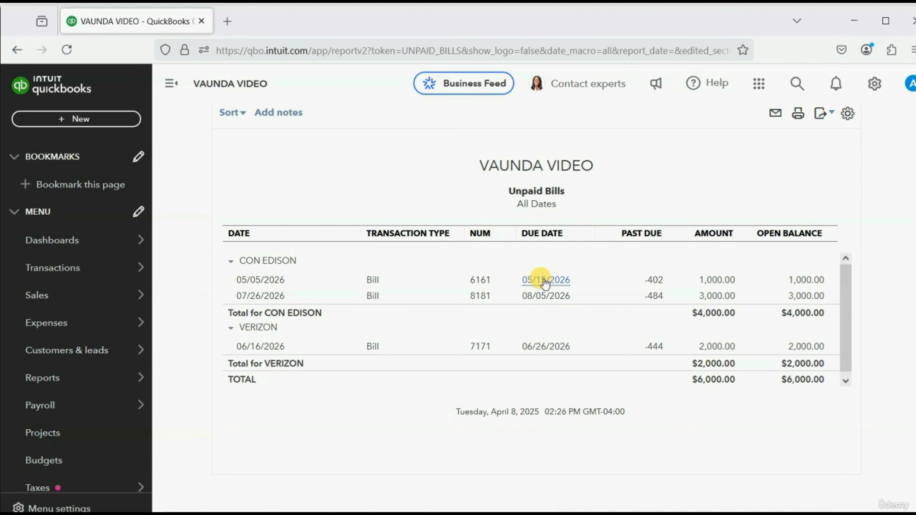
scroll(545, 285, "up", 5)
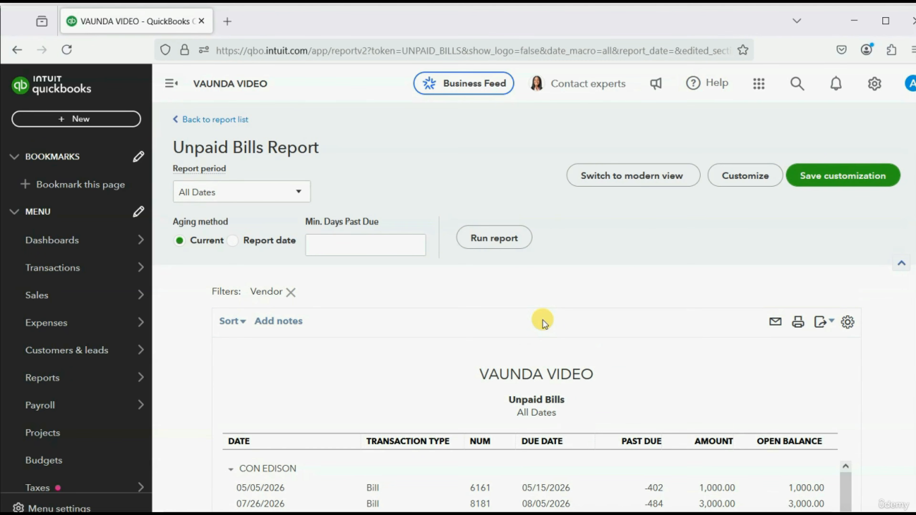
Run the report, save it as a custom report named Unpaid Bills and open the custom reports list
left_click(500, 239)
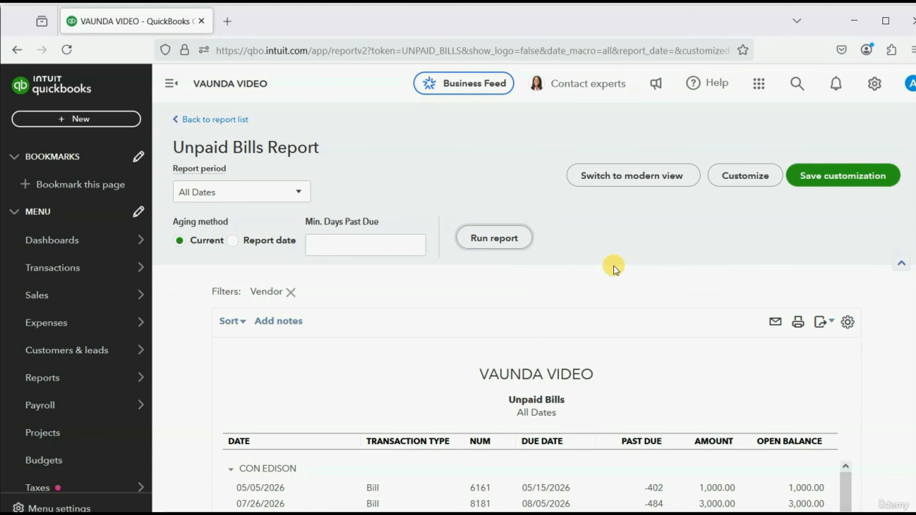
left_click(829, 177)
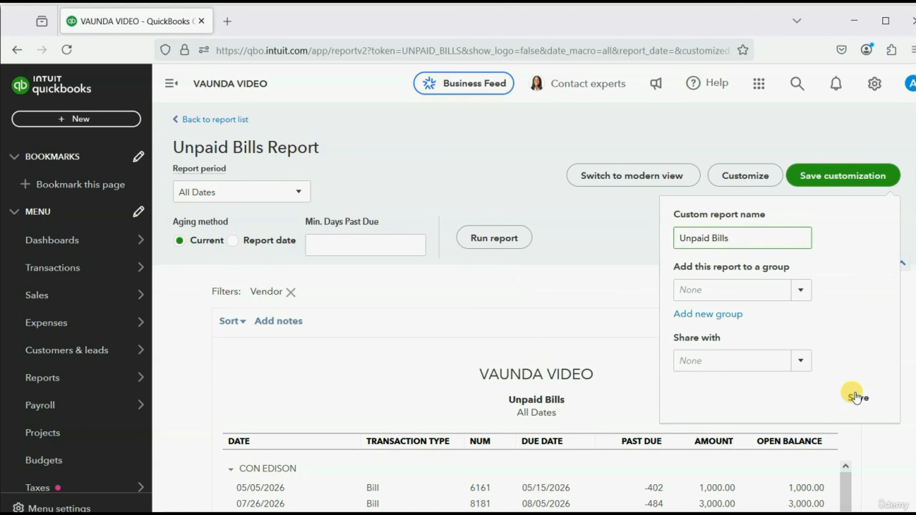
left_click(853, 398)
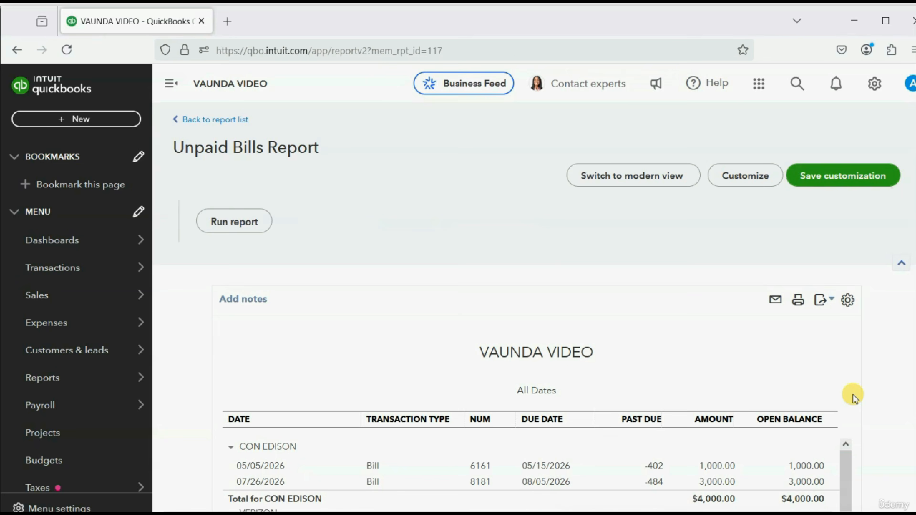
scroll(699, 268, "down", 2)
scroll(701, 332, "down", 2)
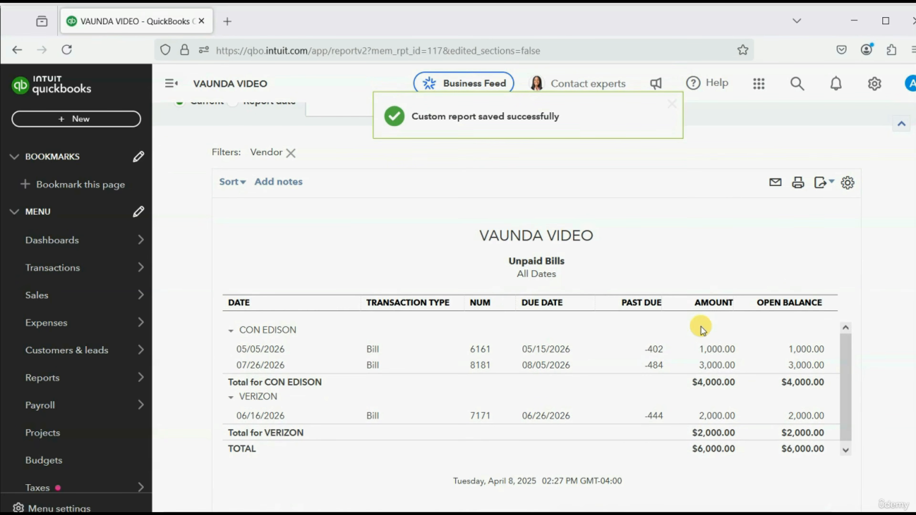
mouse_move(64, 376)
left_click(162, 406)
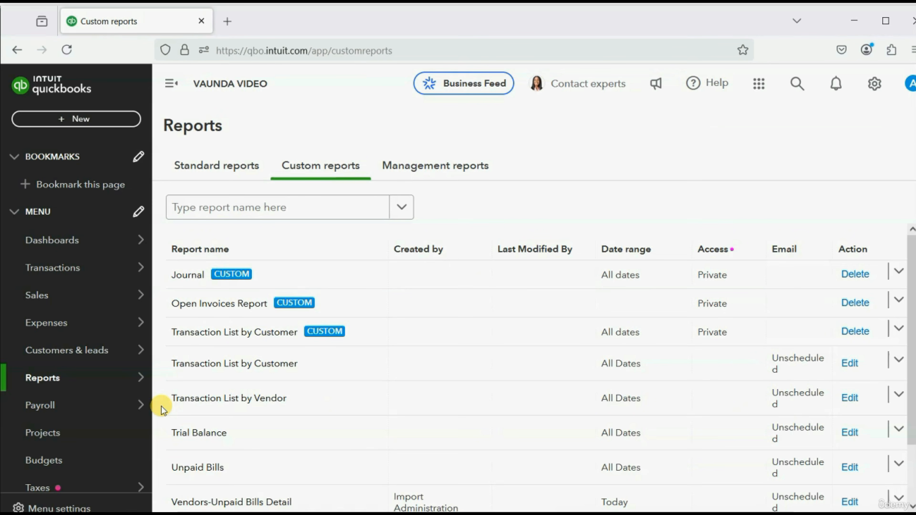
Open the saved Unpaid Bills custom report and review its contents
left_click(213, 467)
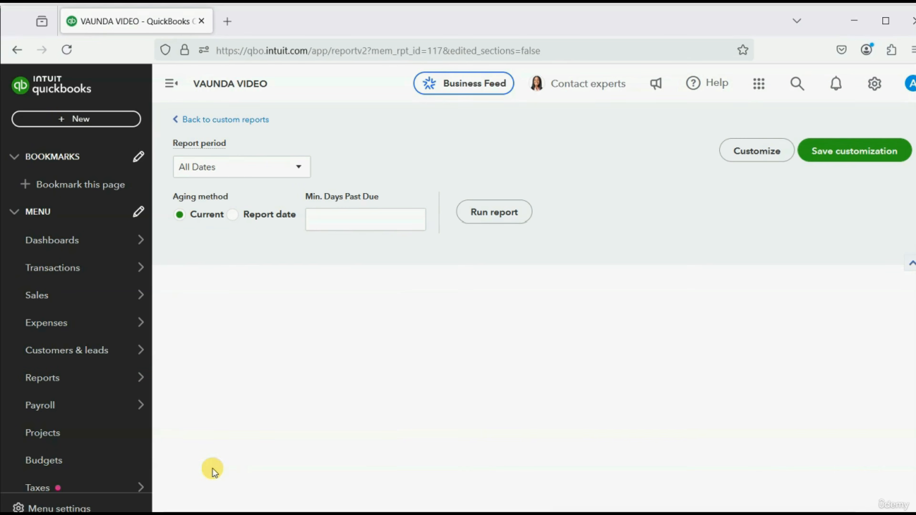
scroll(396, 331, "down", 5)
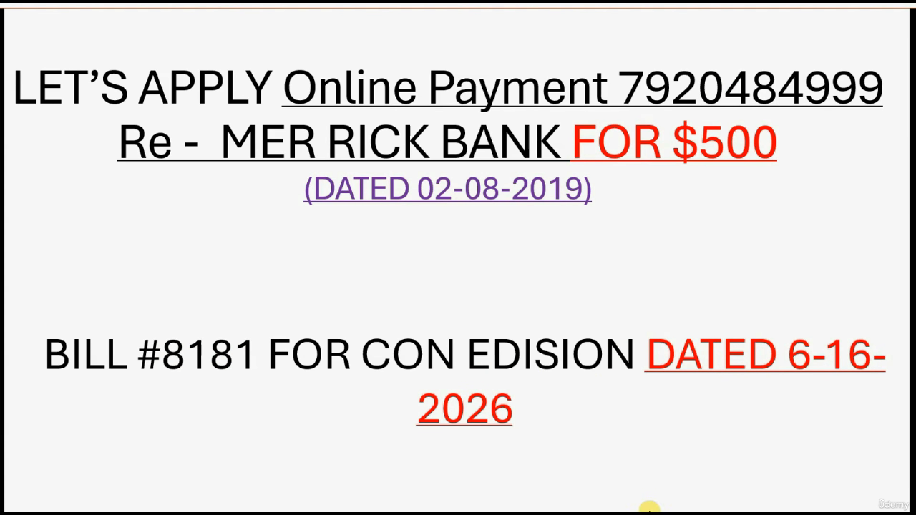
Return to the browser, reopen the custom Unpaid Bills report and review the open CON EDISON and VERIZON bills
left_click(343, 514)
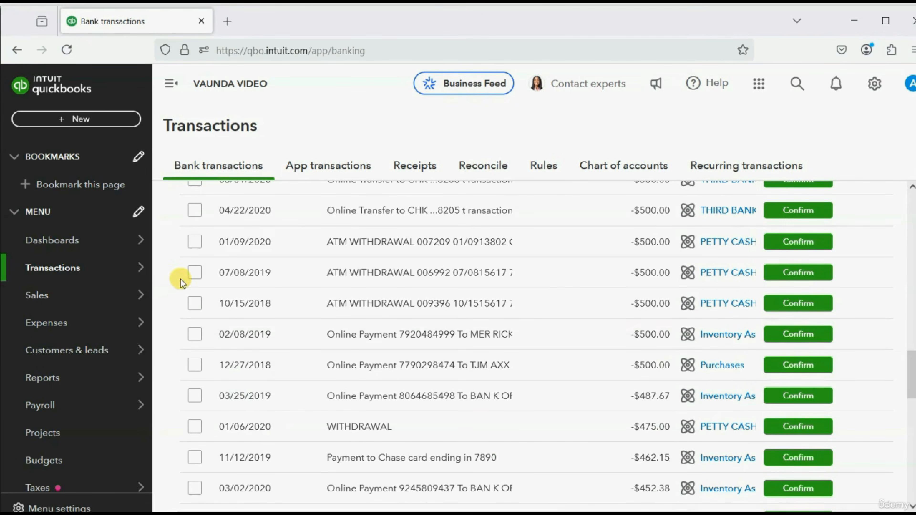
mouse_move(45, 375)
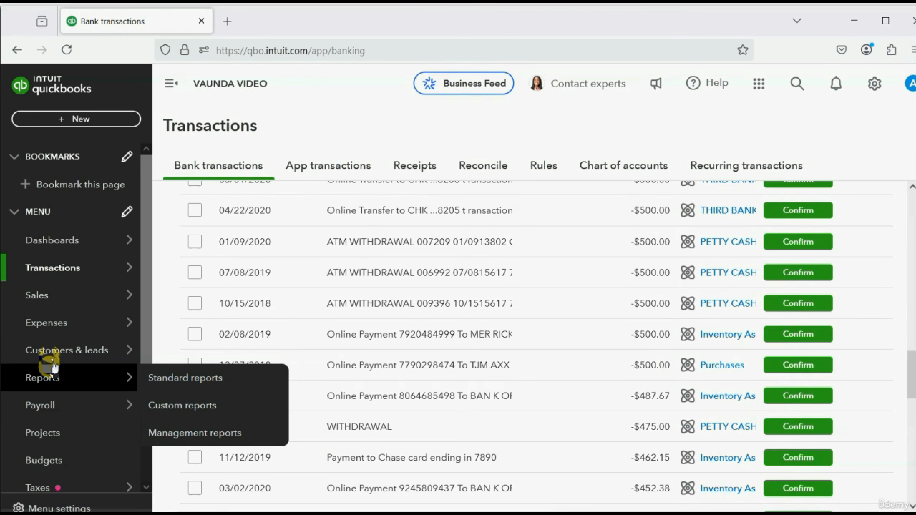
left_click(154, 403)
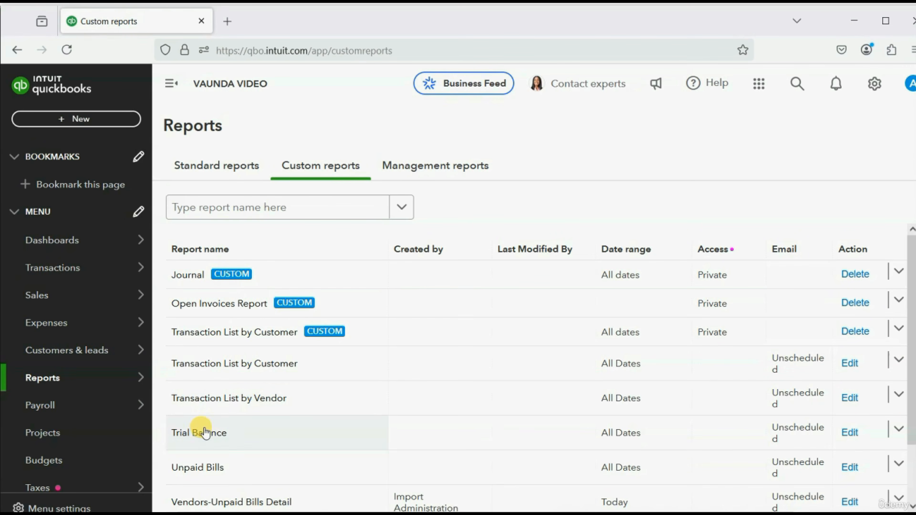
left_click(212, 468)
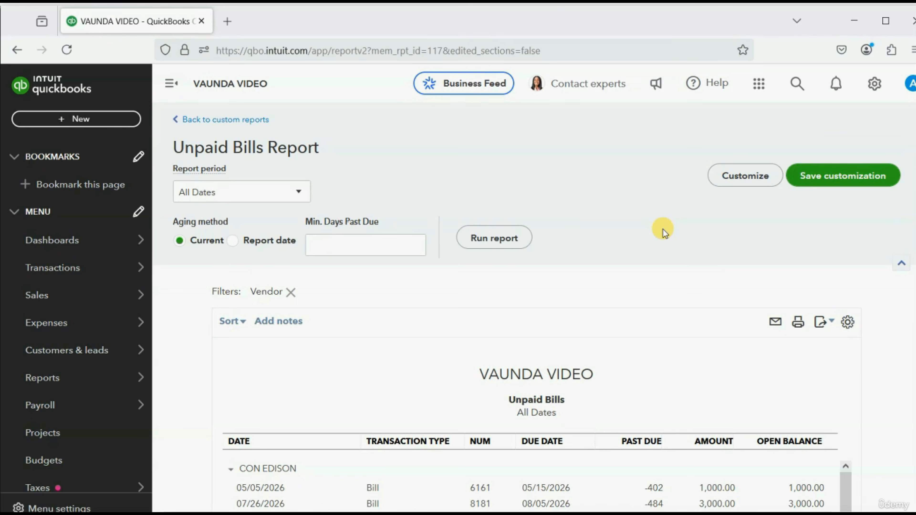
scroll(663, 231, "down", 5)
scroll(663, 229, "down", 1)
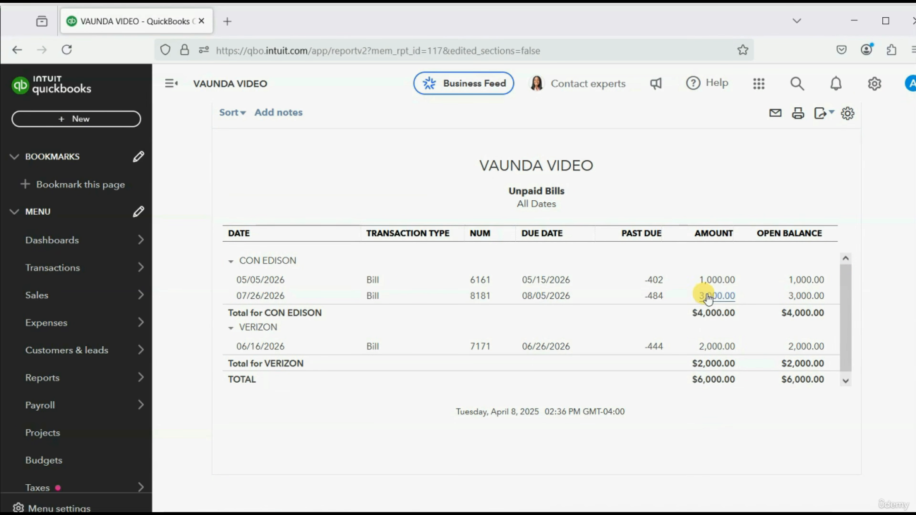
Enlarge the page zoom to 120% and examine the dates, numbers and amounts of the unpaid bills
left_click(912, 50)
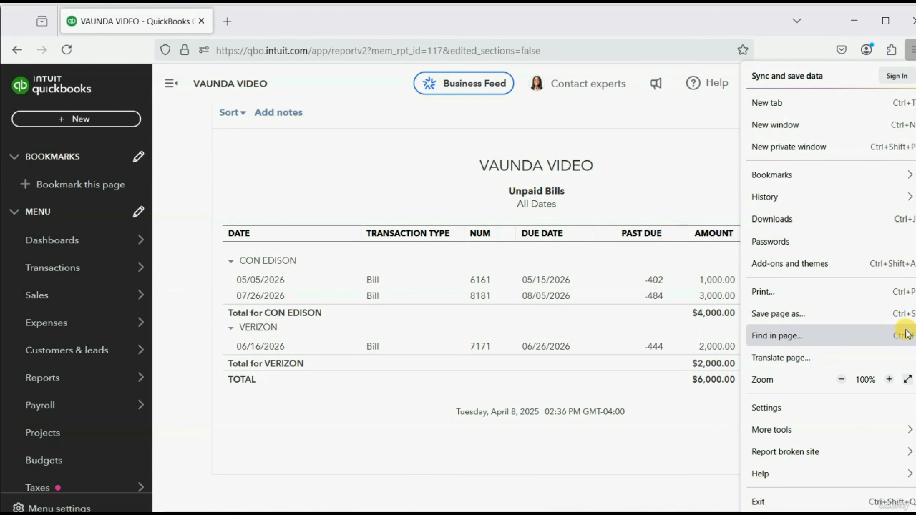
left_click(888, 379)
left_click(889, 379)
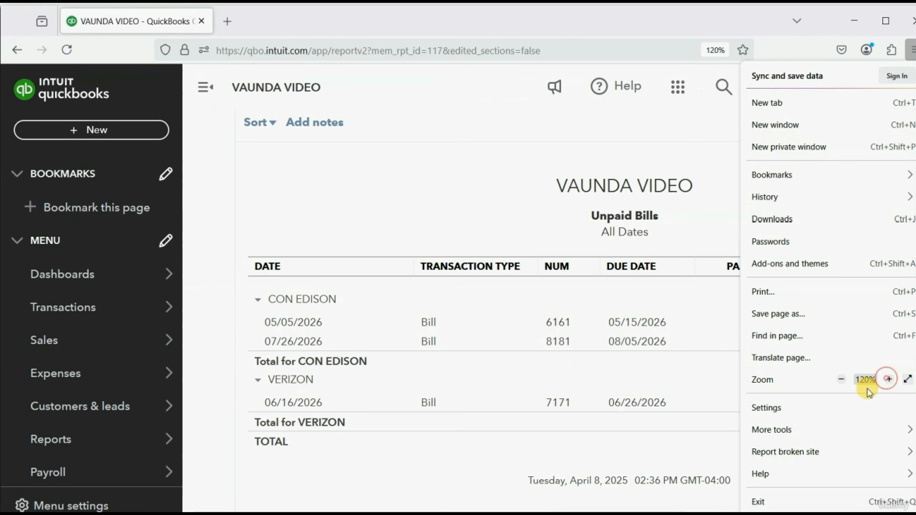
left_click(449, 481)
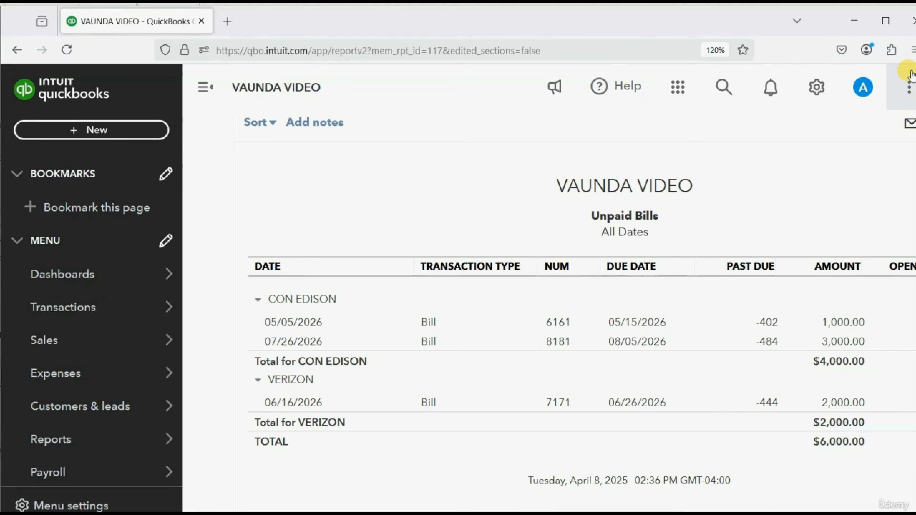
Reset the page zoom to 100% and open the bank transactions page
left_click(912, 49)
left_click(842, 380)
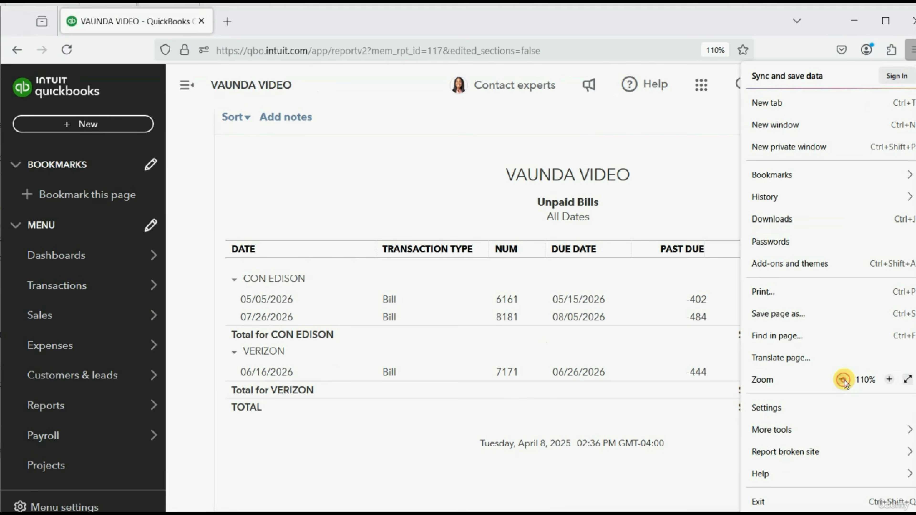
left_click(843, 380)
mouse_move(45, 268)
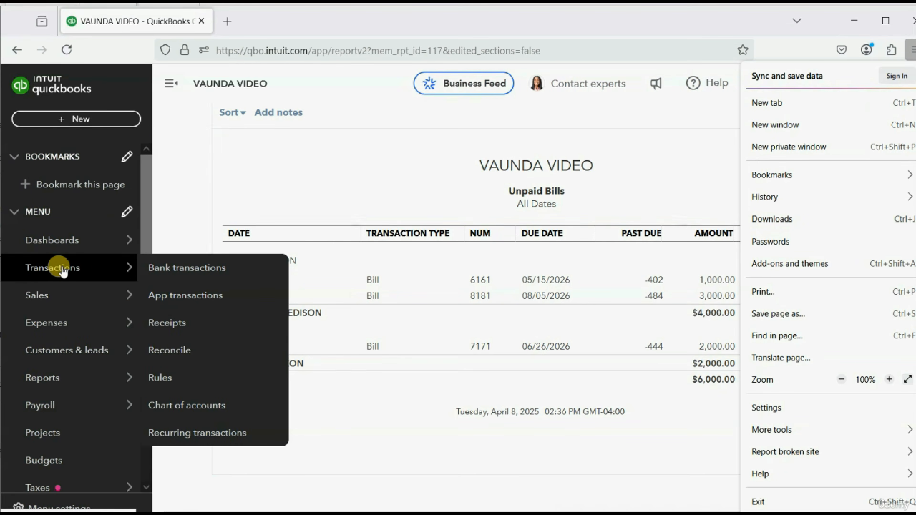
left_click(164, 269)
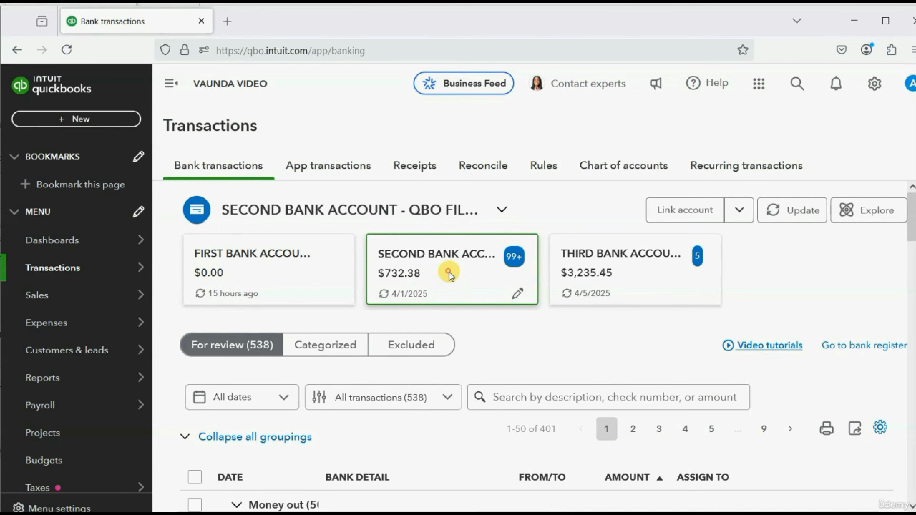
Sort the second bank account's transactions by amount with money out first and open the 02/08/2019 MER RICK BANK payment of $500.00
scroll(570, 358, "down", 5)
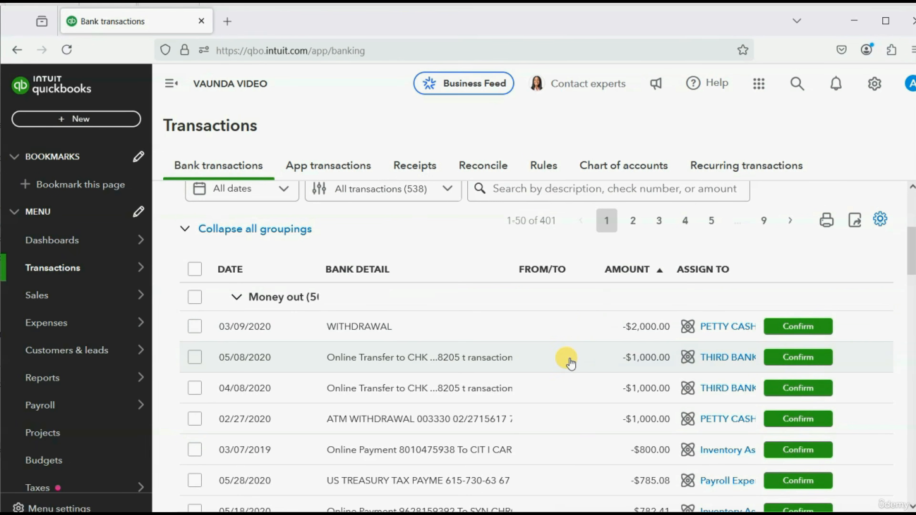
left_click(619, 273)
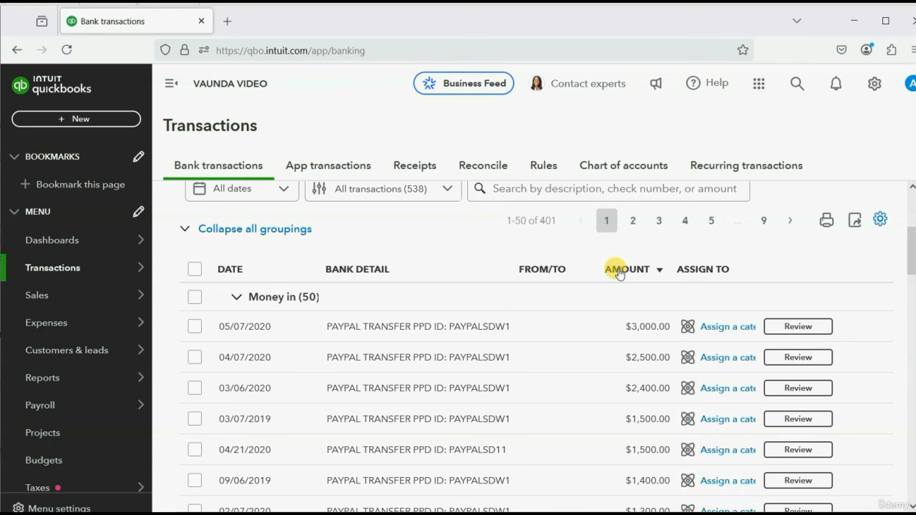
left_click(620, 272)
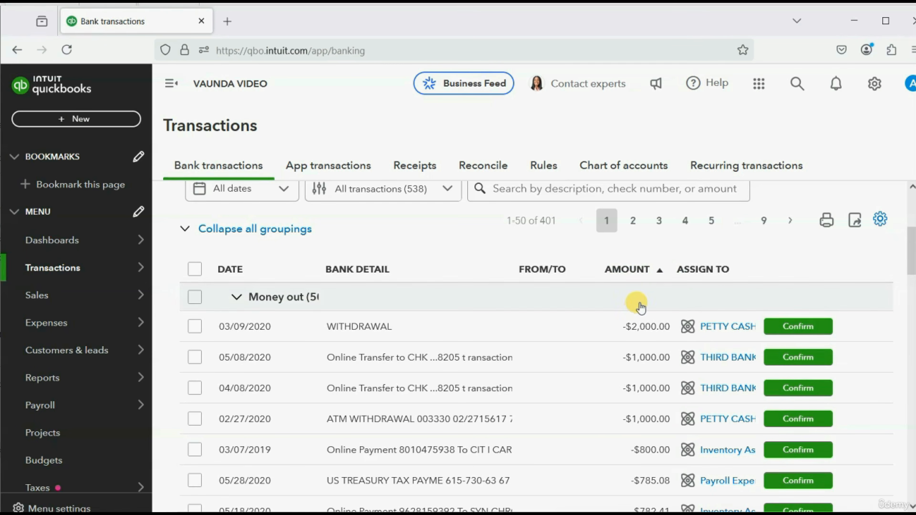
scroll(639, 307, "down", 10)
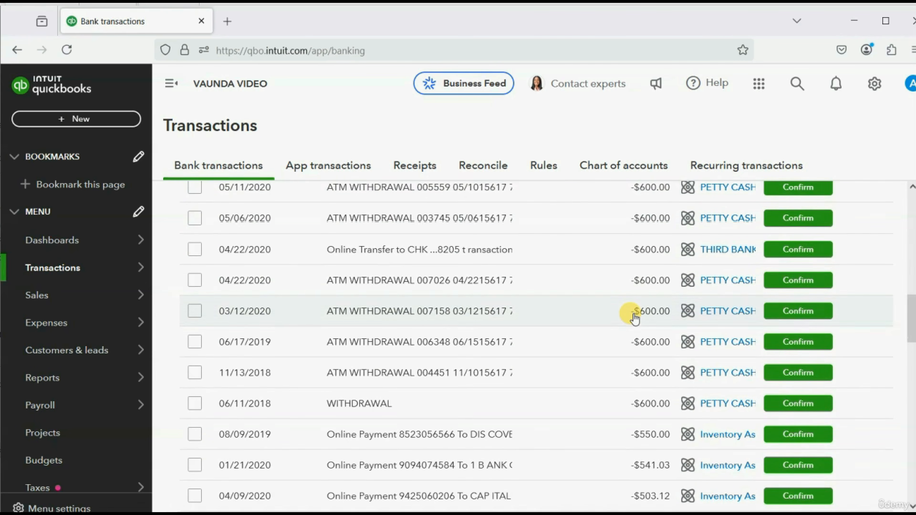
scroll(635, 318, "down", 7)
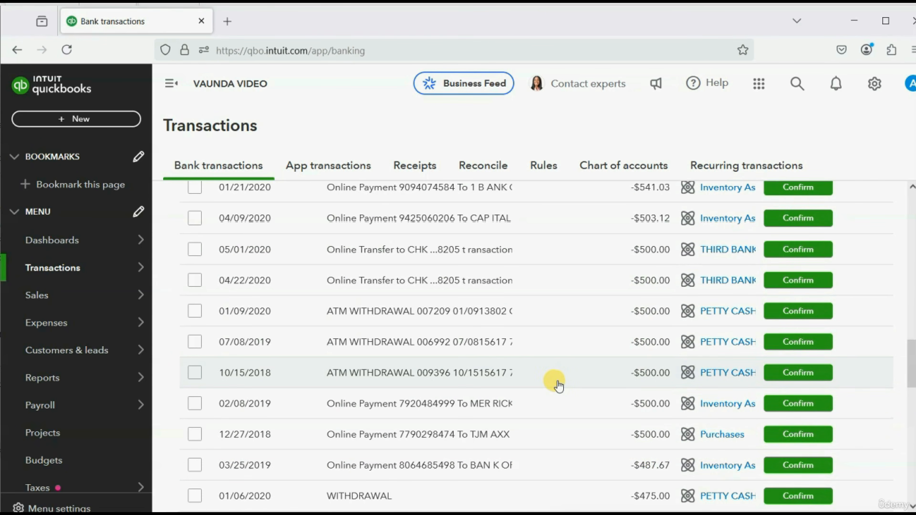
scroll(526, 404, "down", 4)
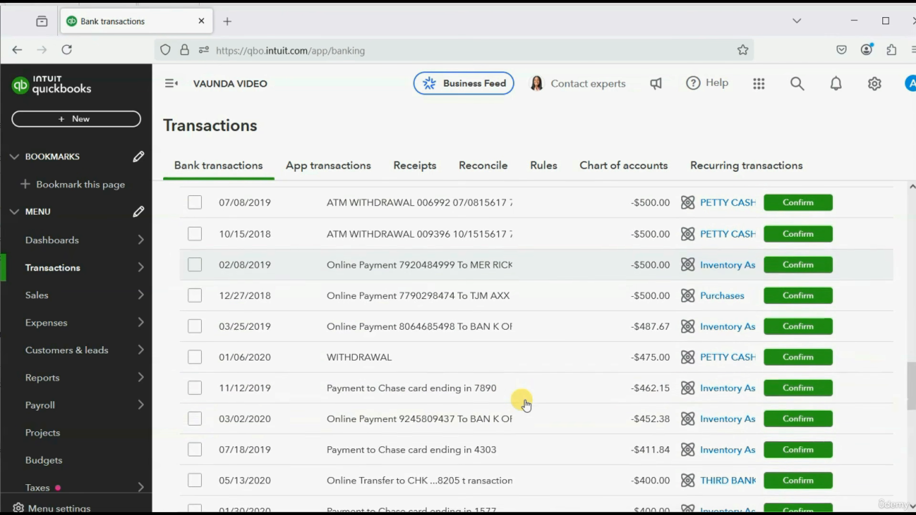
scroll(526, 405, "up", 2)
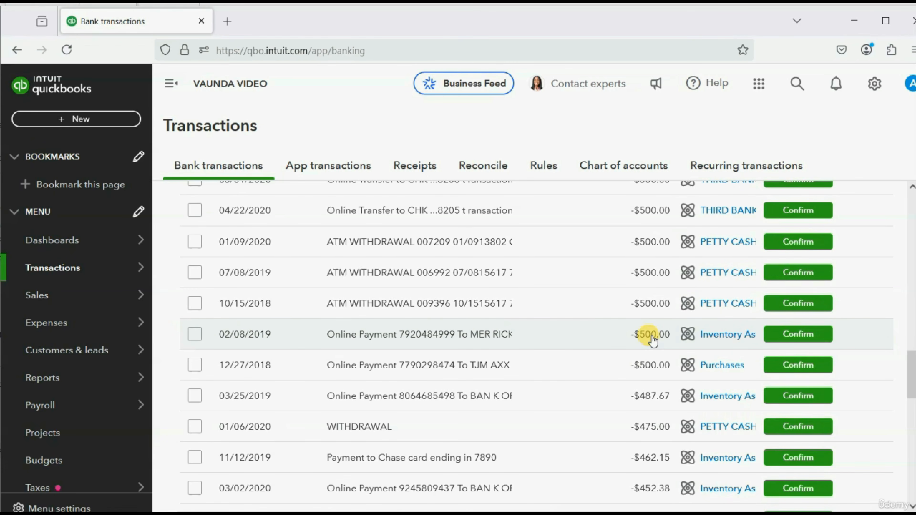
left_click(518, 335)
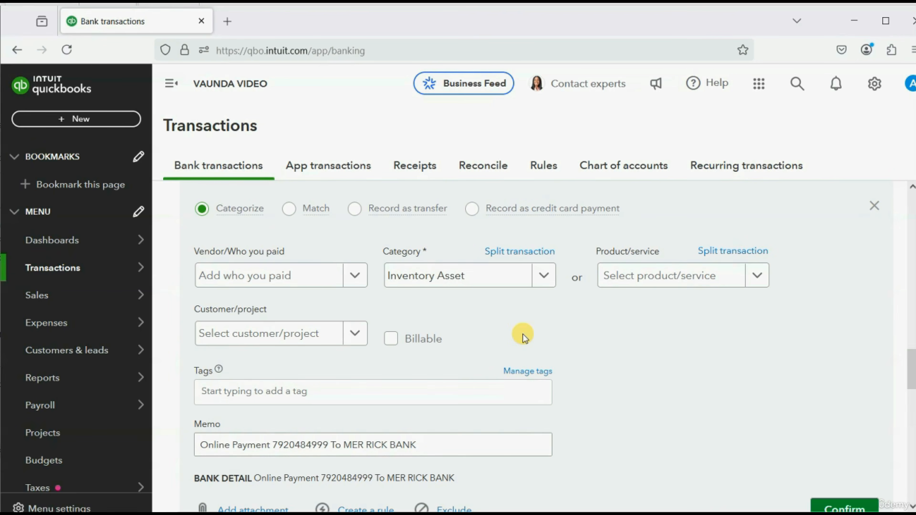
Treat the MER RICK BANK payment as a match instead of a categorized expense and look through the records offered for matching
scroll(548, 335, "down", 2)
scroll(549, 337, "up", 2)
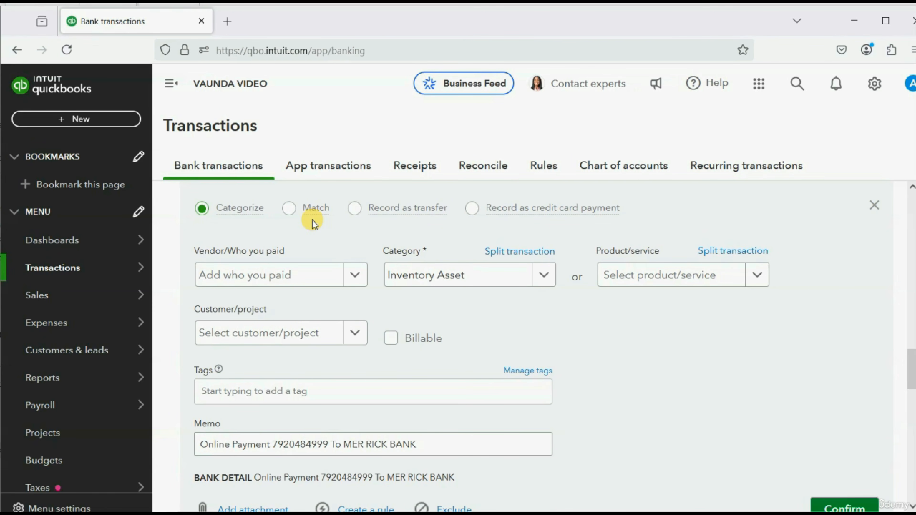
left_click(290, 207)
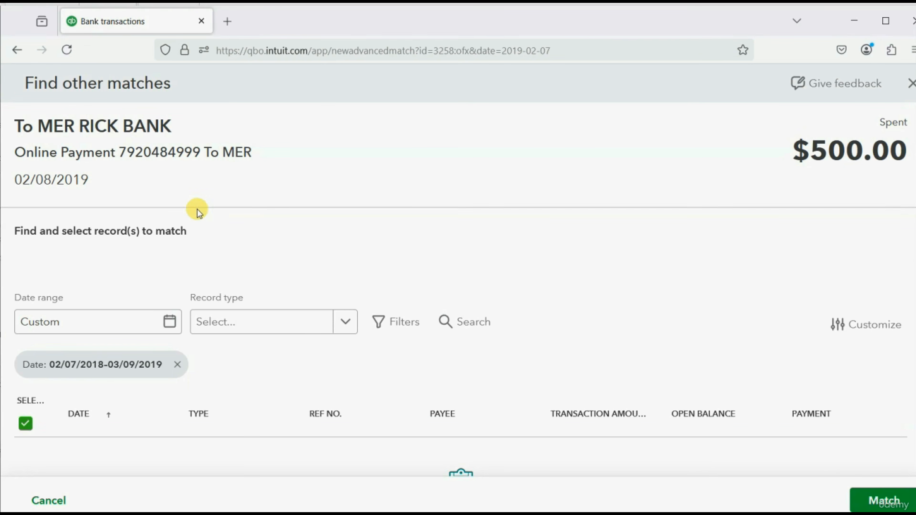
scroll(186, 200, "down", 4)
scroll(187, 200, "down", 4)
scroll(187, 200, "up", 8)
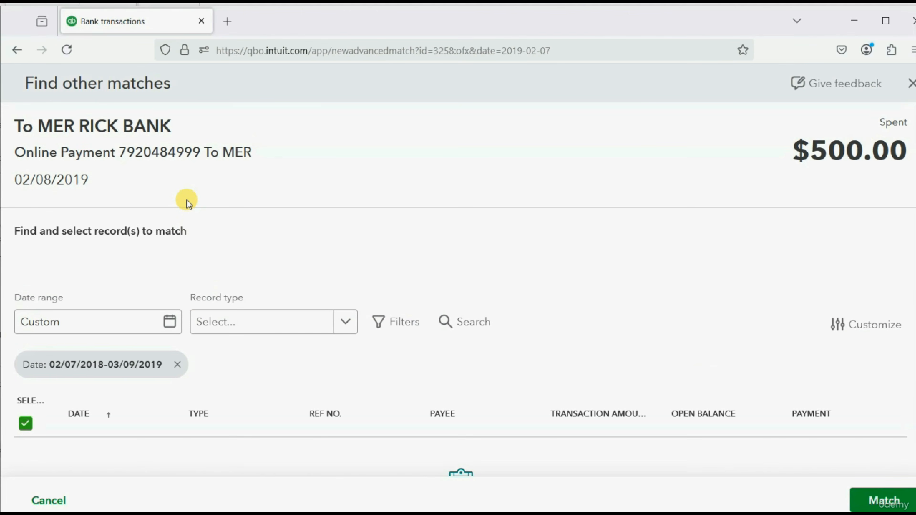
Filter the matching records to Bills and remove the 02/07/2018–03/09/2019 date filter
left_click(335, 321)
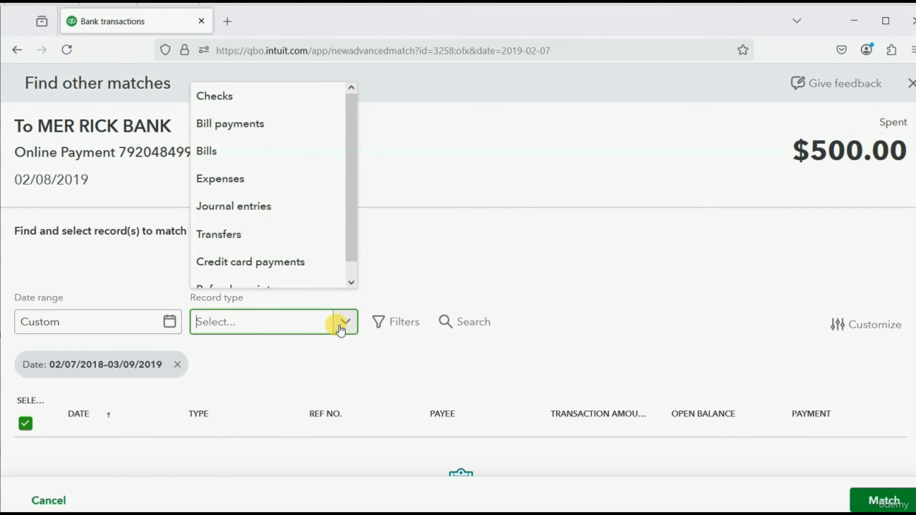
left_click(274, 162)
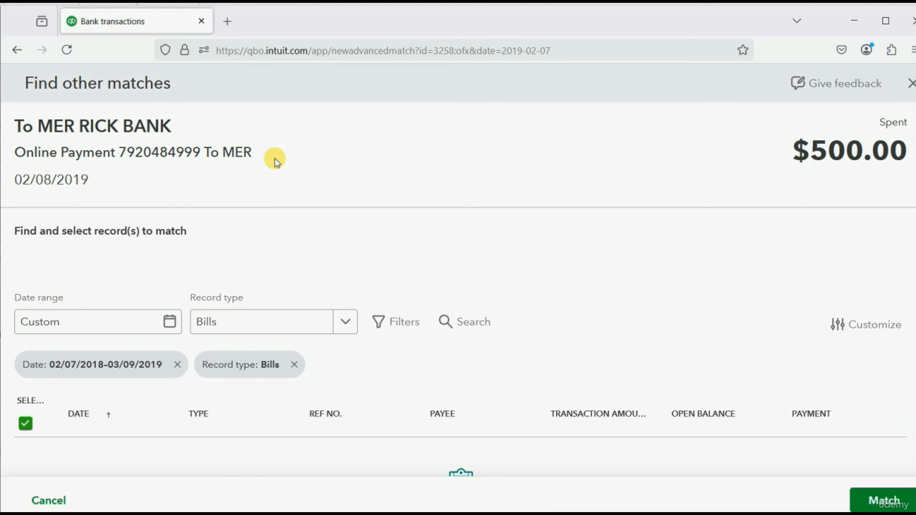
left_click(176, 365)
Set the starting date of a custom date range for the matching records to 04/01/2025
left_click(168, 321)
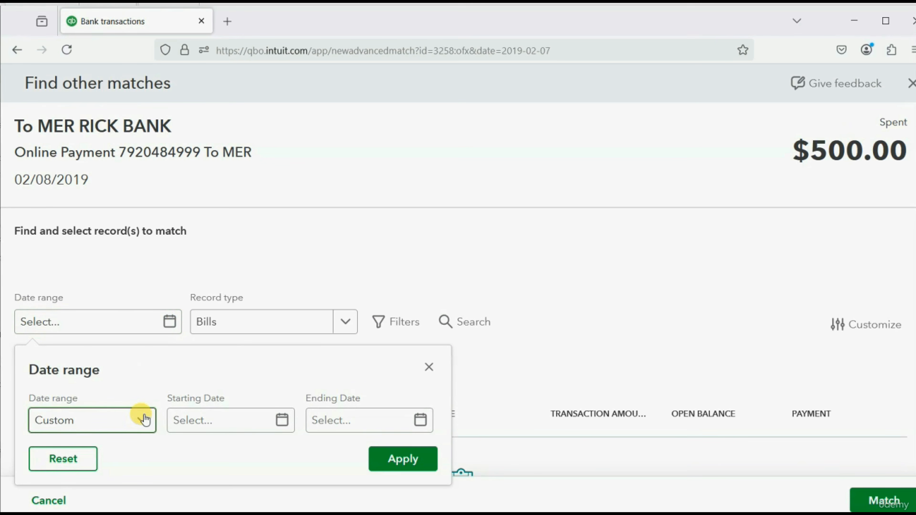
left_click(284, 421)
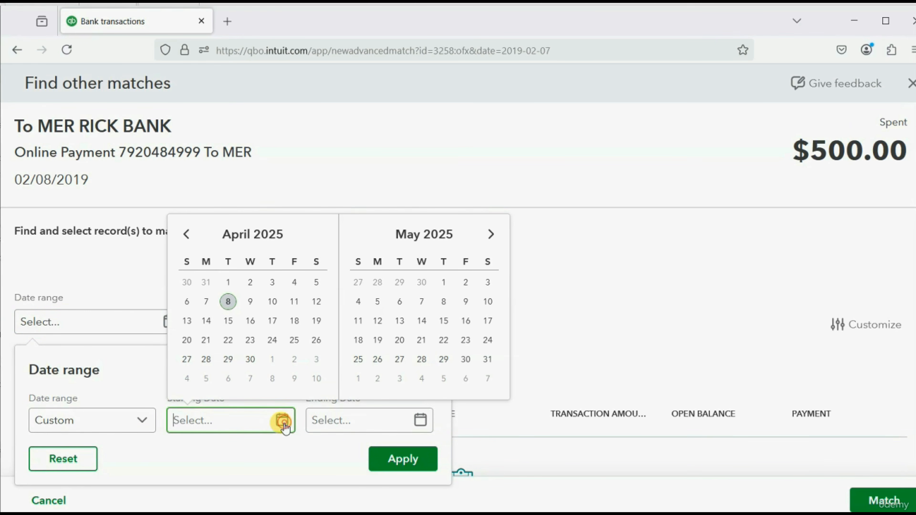
left_click(227, 281)
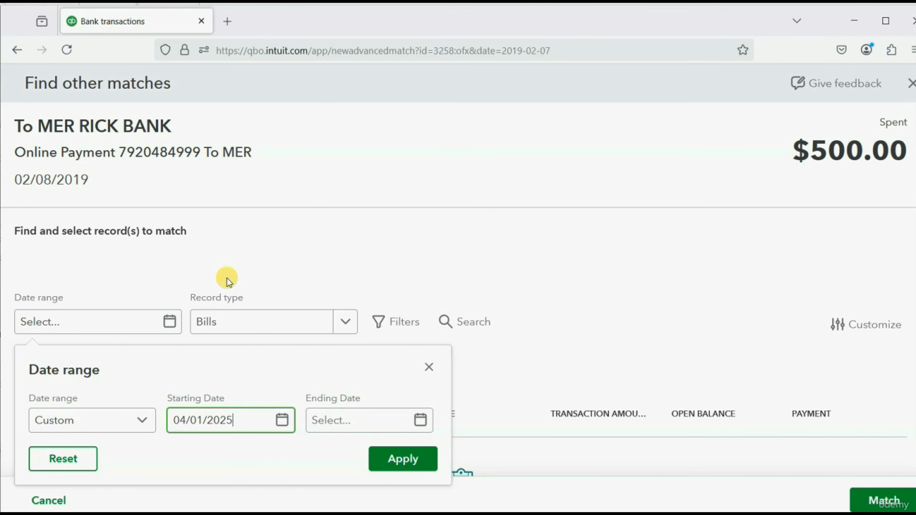
Set the ending date of the custom range for matching records to 12/31/2026 and apply the range
left_click(426, 422)
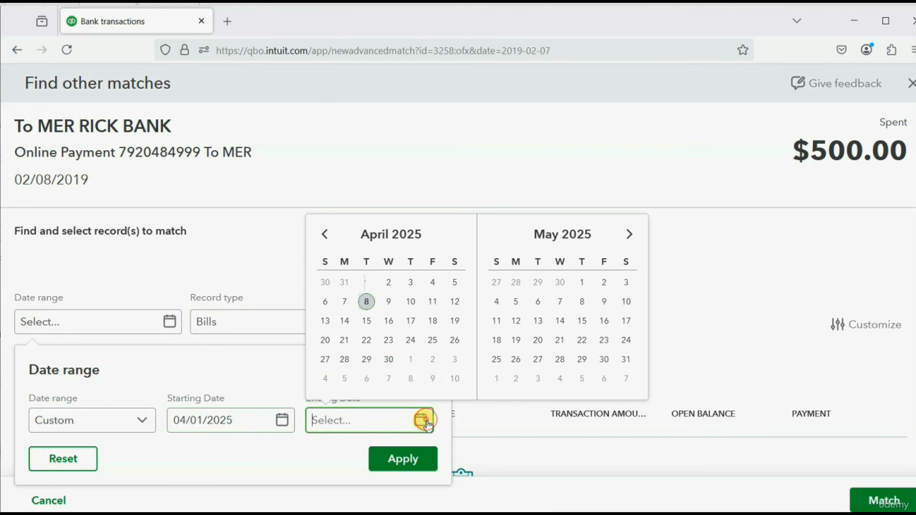
left_click(634, 235)
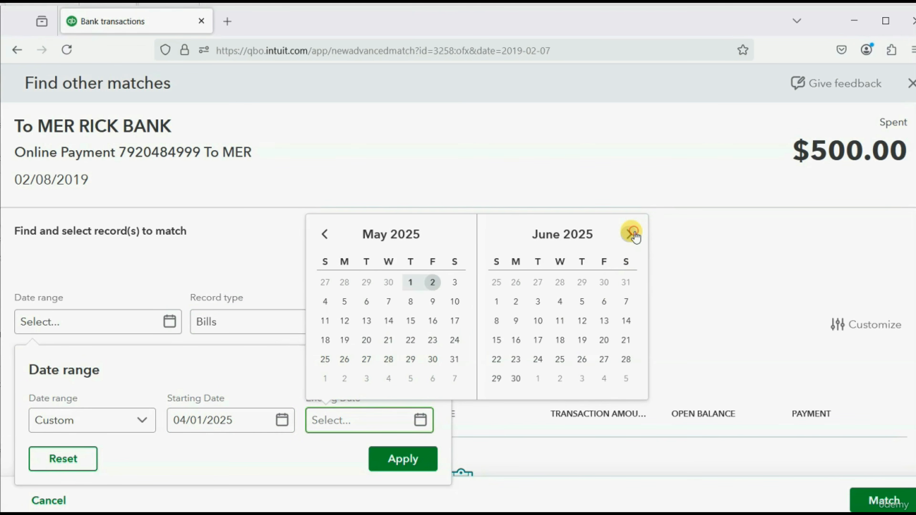
left_click(634, 235)
left_click(634, 235)
left_click(634, 234)
left_click(632, 234)
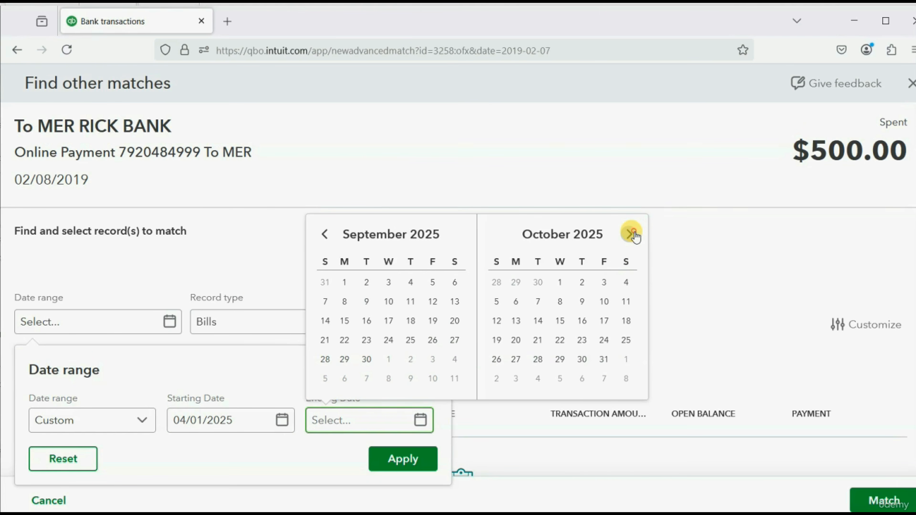
left_click(632, 233)
left_click(632, 234)
left_click(631, 234)
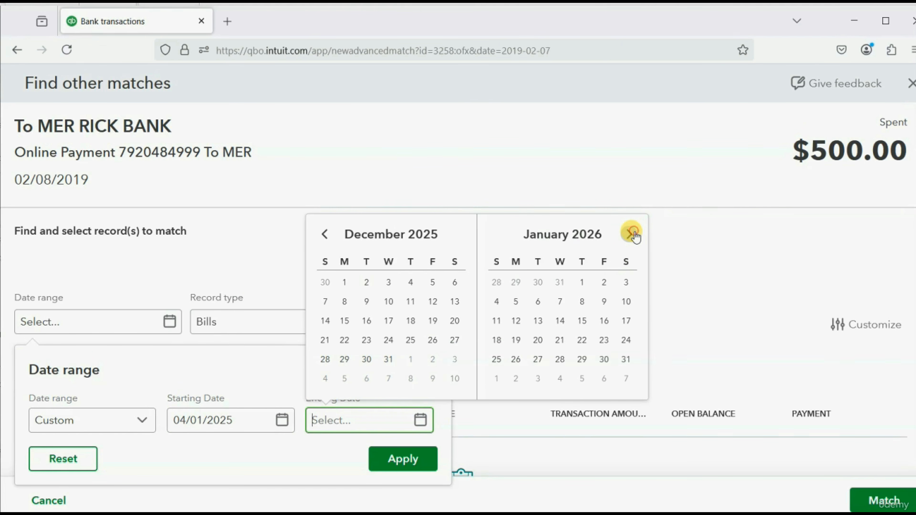
left_click(632, 234)
left_click(633, 233)
left_click(634, 234)
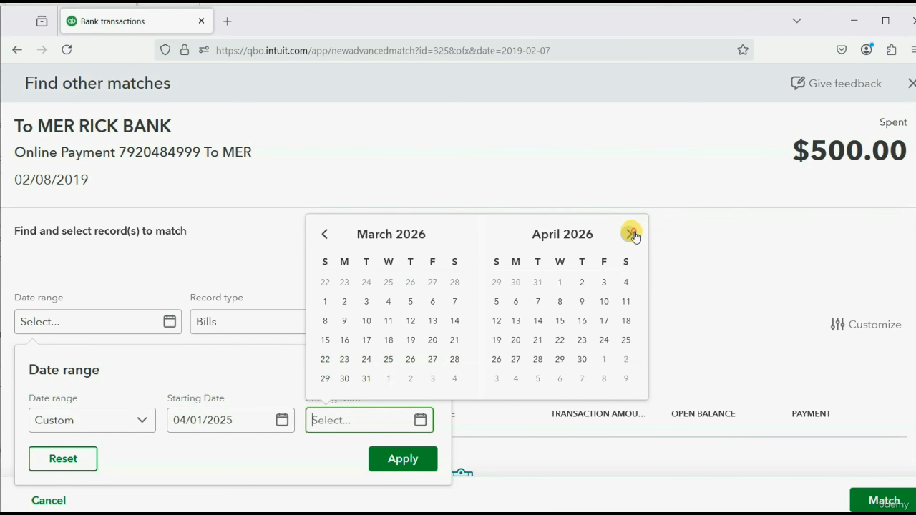
left_click(633, 234)
left_click(633, 233)
left_click(633, 233)
left_click(632, 234)
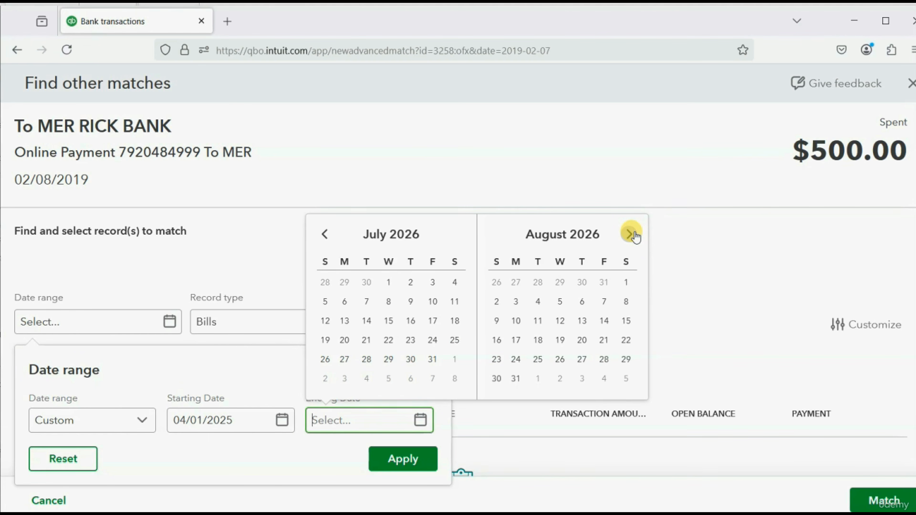
left_click(632, 233)
left_click(632, 234)
left_click(631, 234)
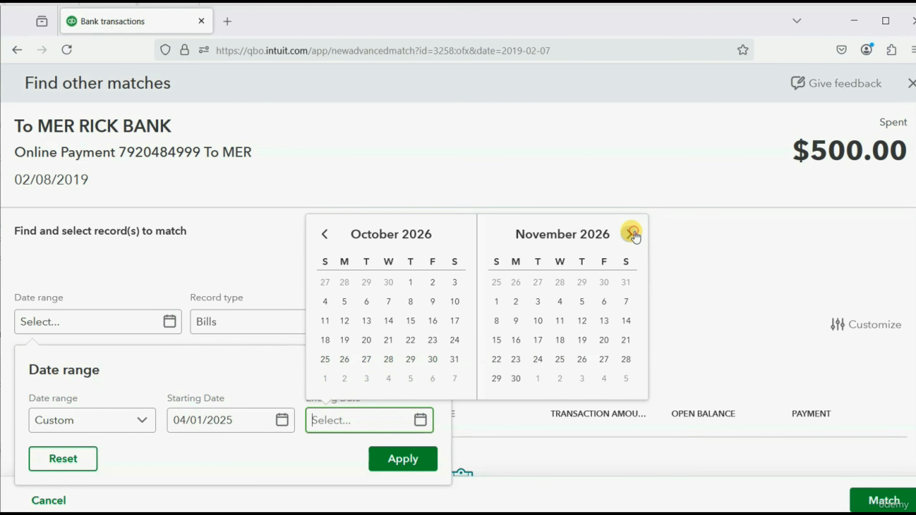
left_click(632, 233)
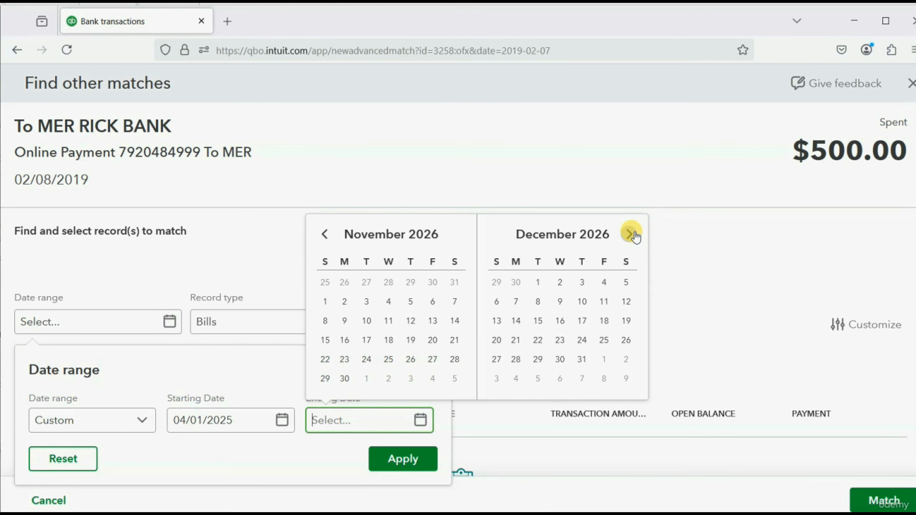
left_click(582, 359)
left_click(413, 461)
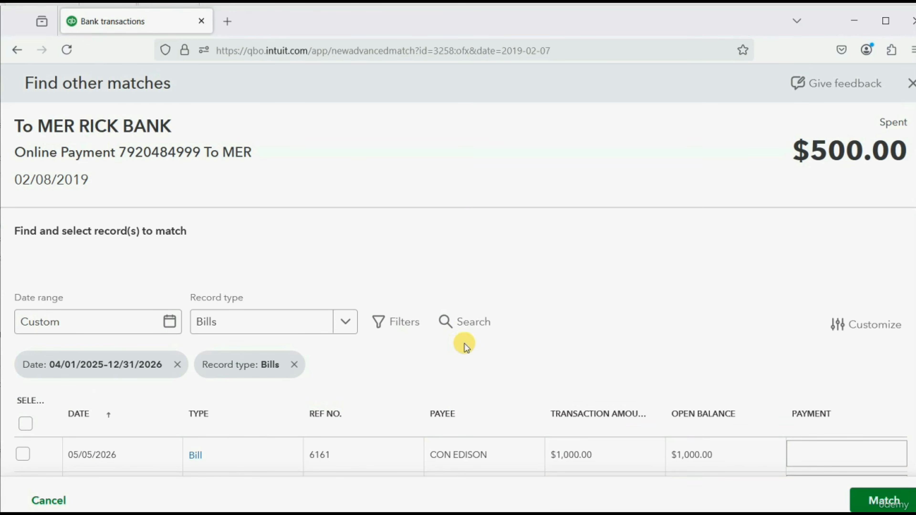
Select CON EDISON bill 8181 with a $500.00 payment and match it to the MER RICK BANK transaction
scroll(469, 341, "down", 5)
scroll(468, 340, "up", 2)
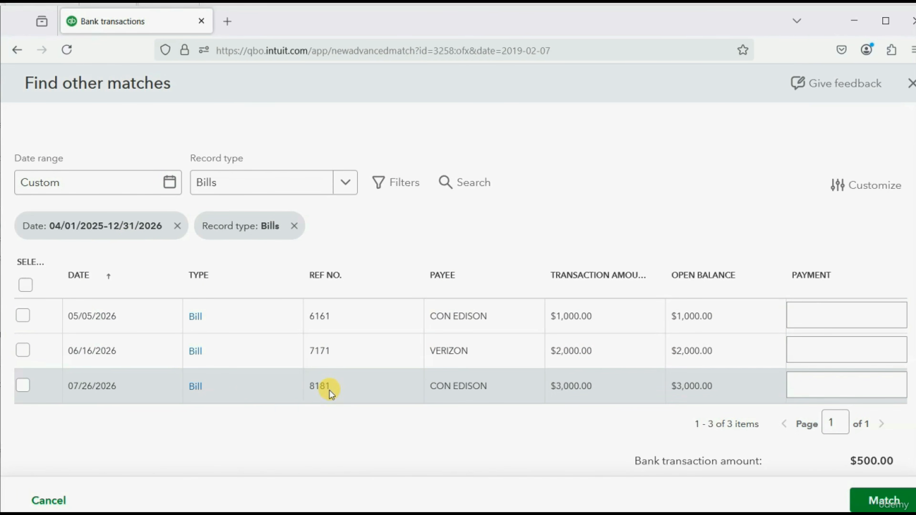
scroll(329, 390, "up", 4)
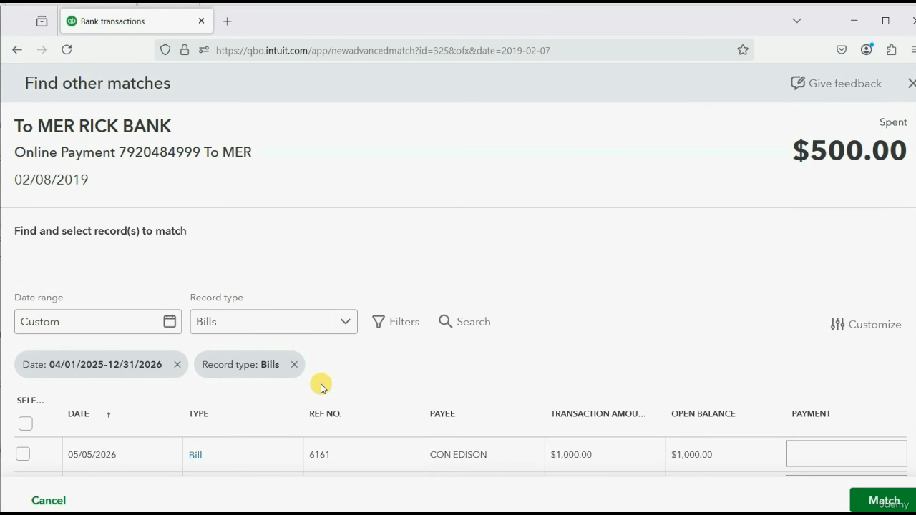
scroll(280, 307, "down", 6)
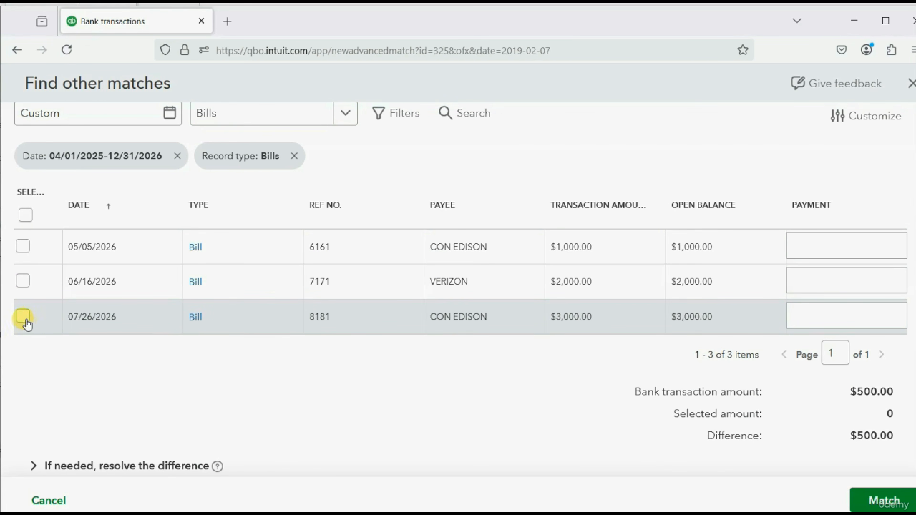
left_click(22, 317)
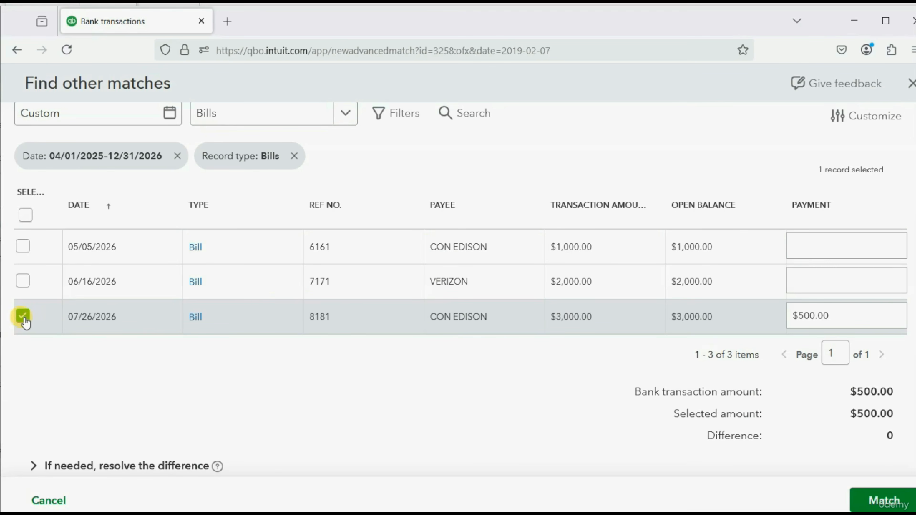
left_click(816, 319)
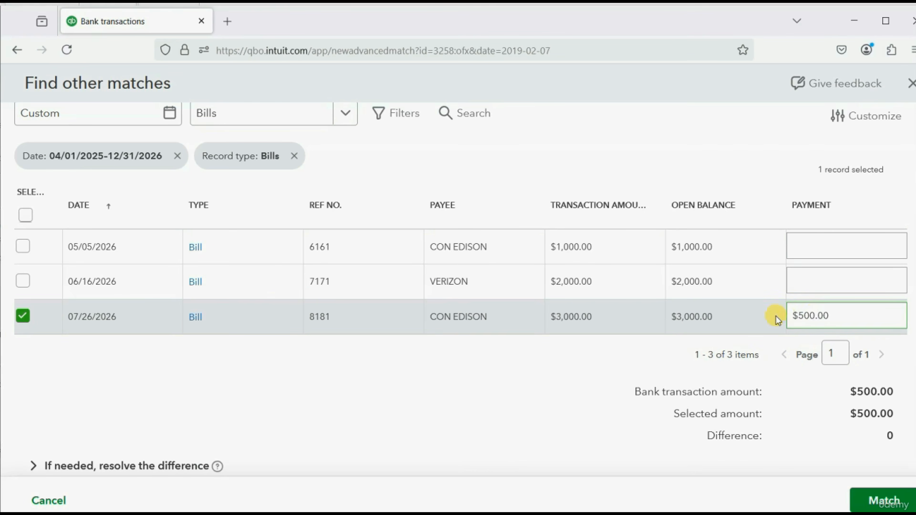
left_click(705, 323)
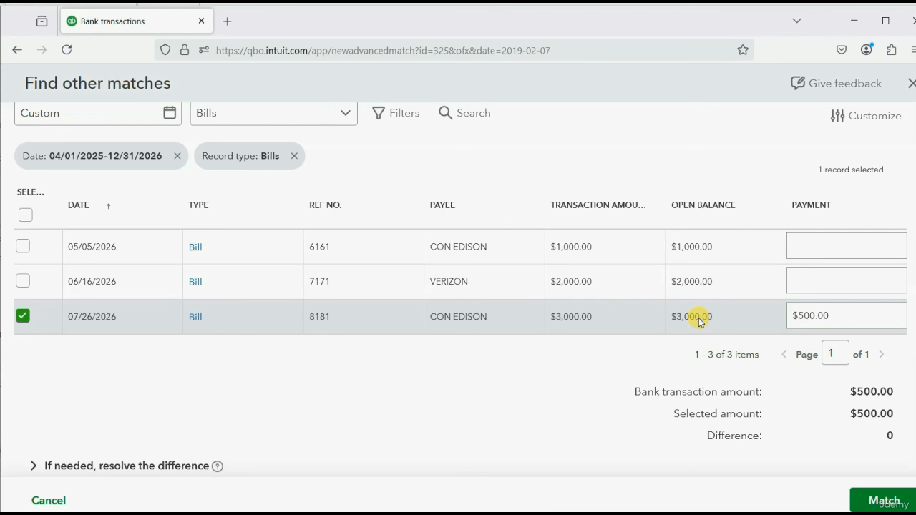
left_click(884, 500)
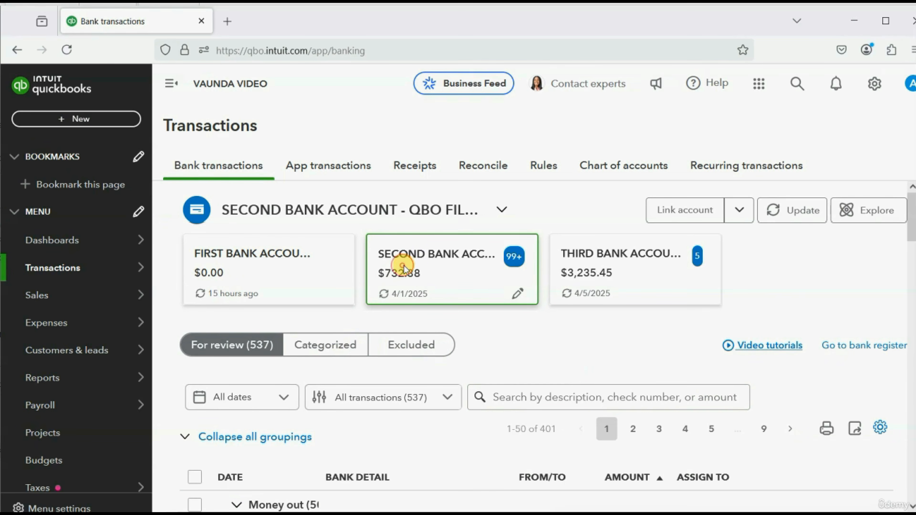
Review the 02/08/2019 CON EDISON payment among the categorized transactions, widening the Assigned To column and expanding the entry's details
left_click(344, 346)
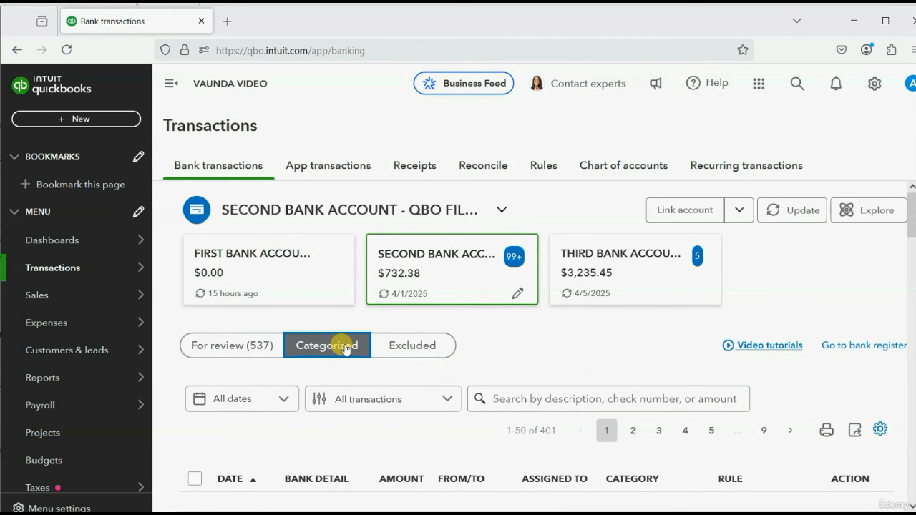
scroll(438, 304, "down", 3)
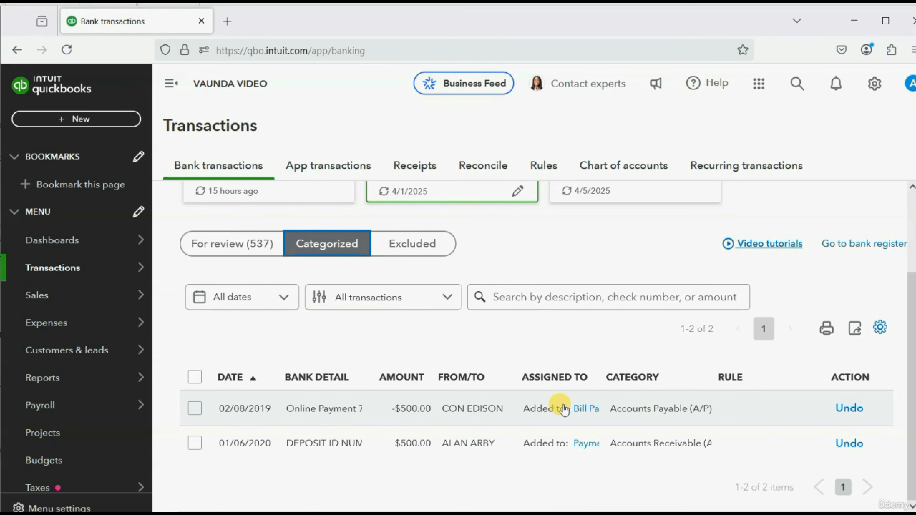
left_click_drag(601, 375, 705, 364)
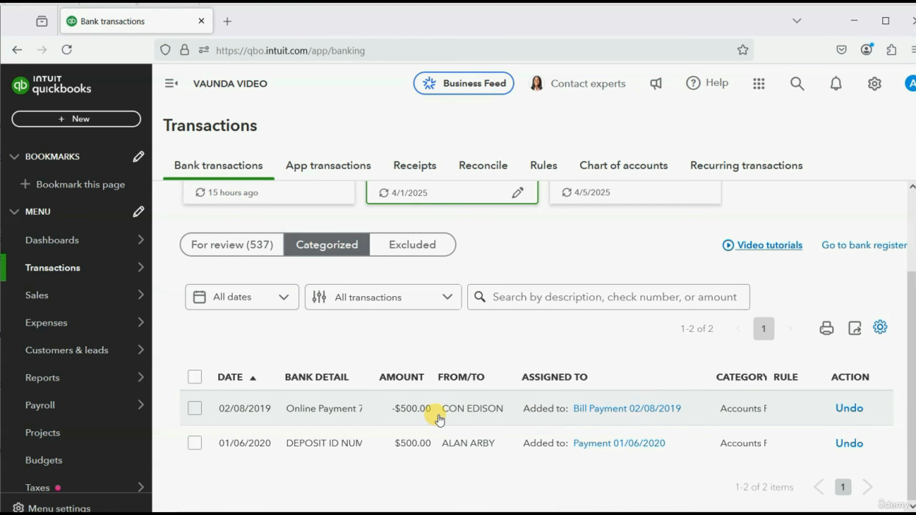
left_click(404, 408)
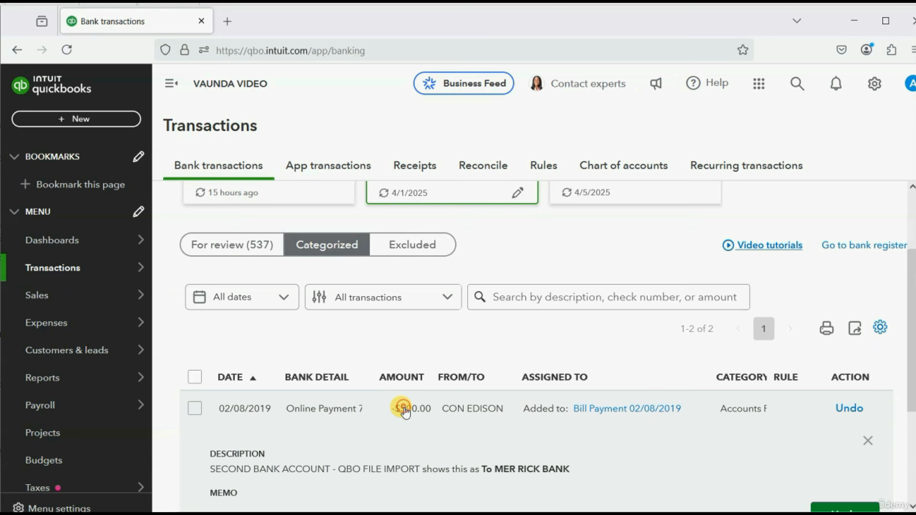
scroll(407, 413, "down", 4)
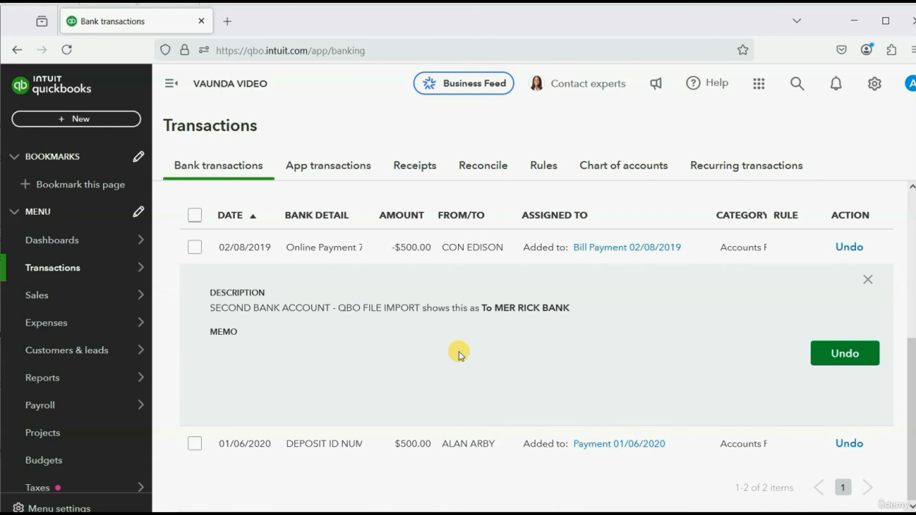
scroll(467, 354, "up", 5)
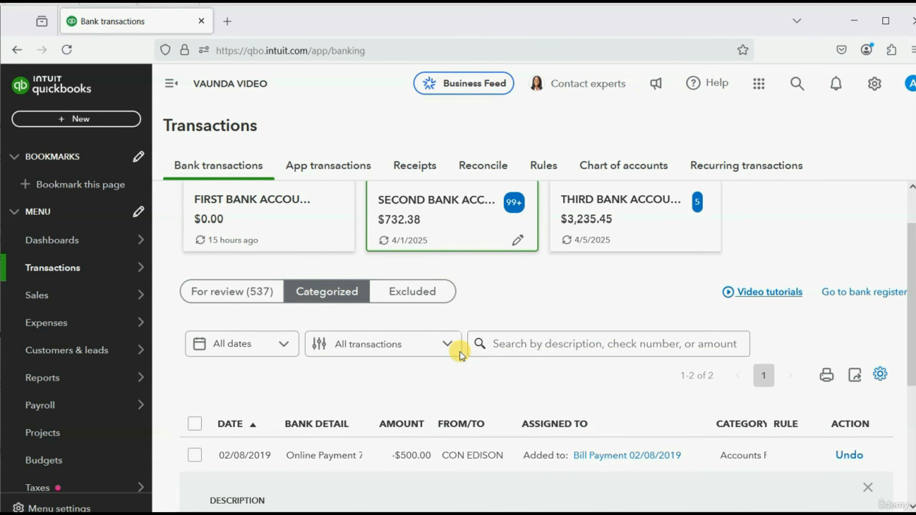
Open the custom Unpaid Bills report and check CON EDISON bill 8181's open balance with the page enlarged to 120%
mouse_move(67, 379)
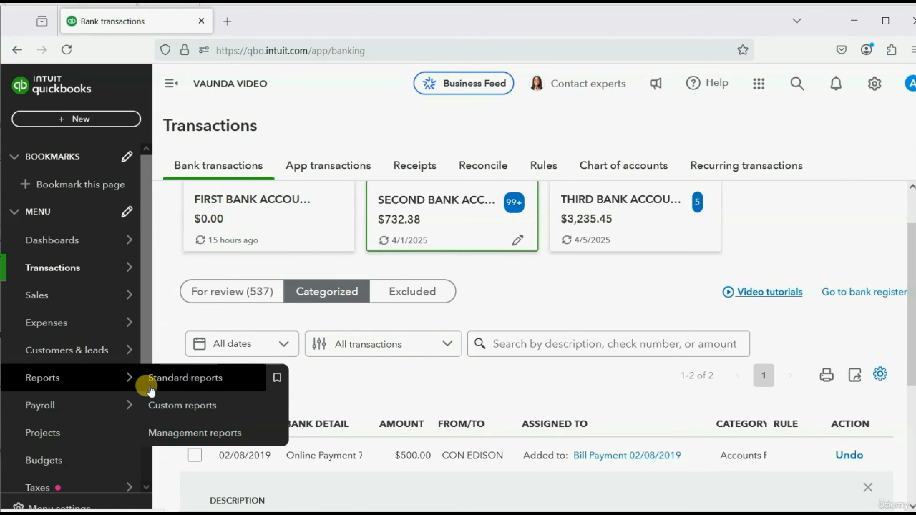
left_click(170, 406)
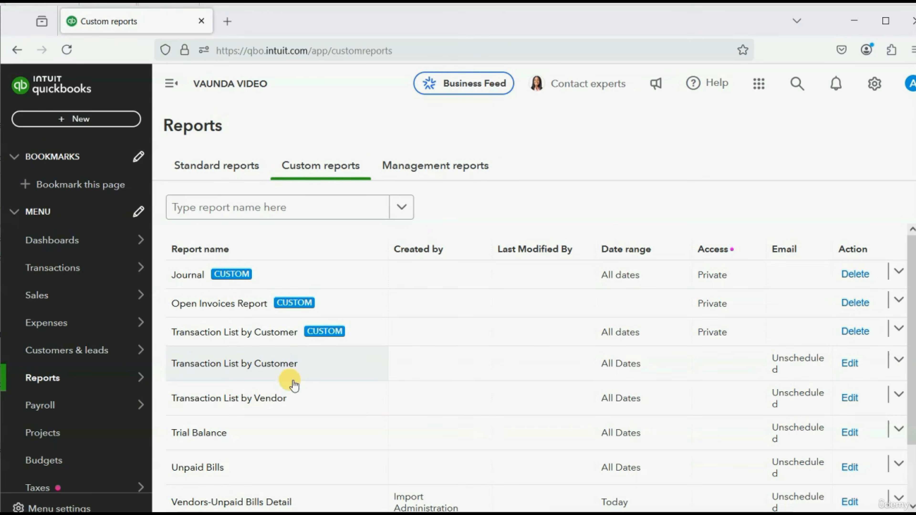
left_click(213, 468)
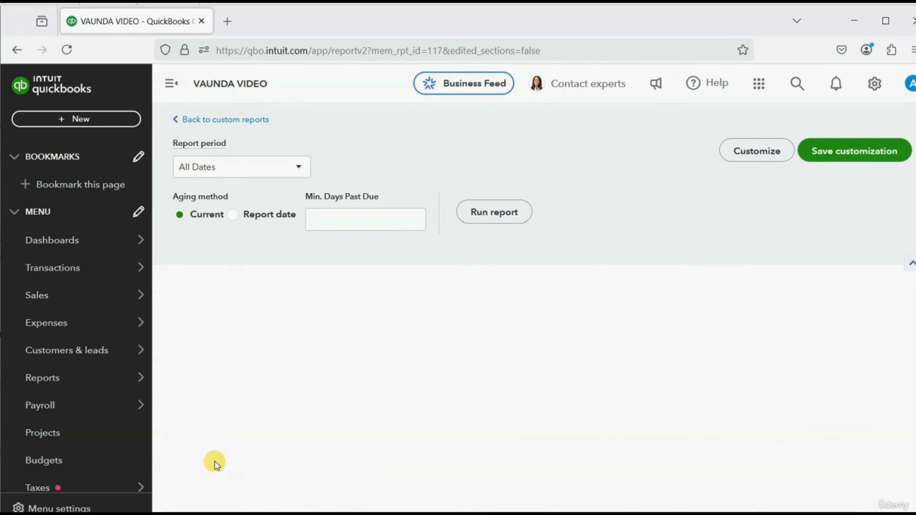
scroll(472, 361, "down", 3)
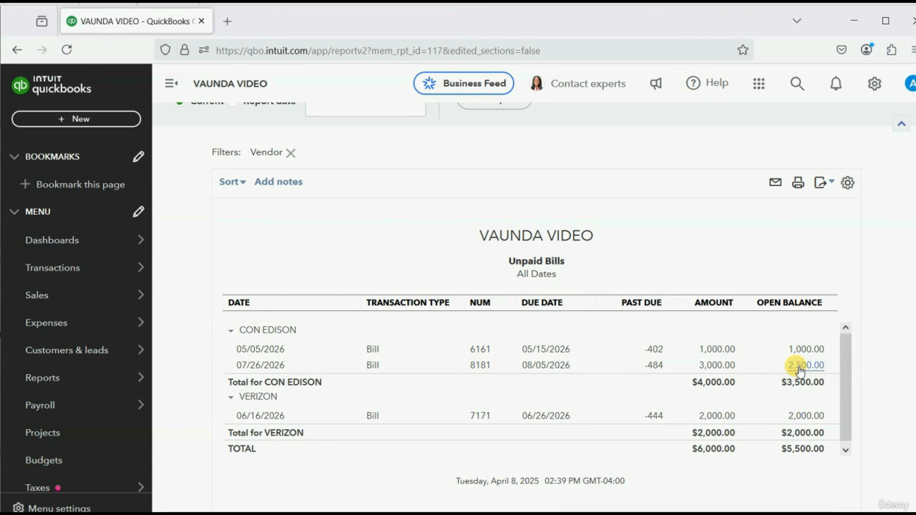
left_click(911, 50)
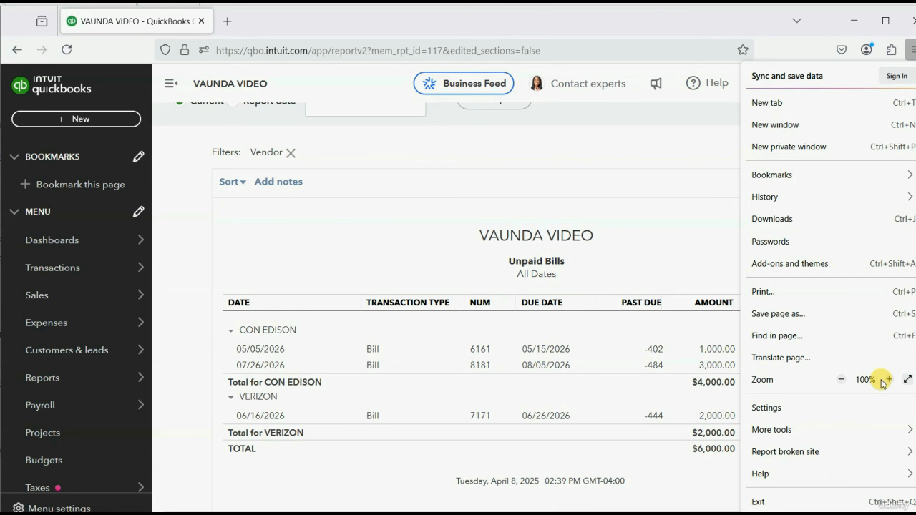
left_click(887, 380)
left_click(888, 379)
left_click(411, 255)
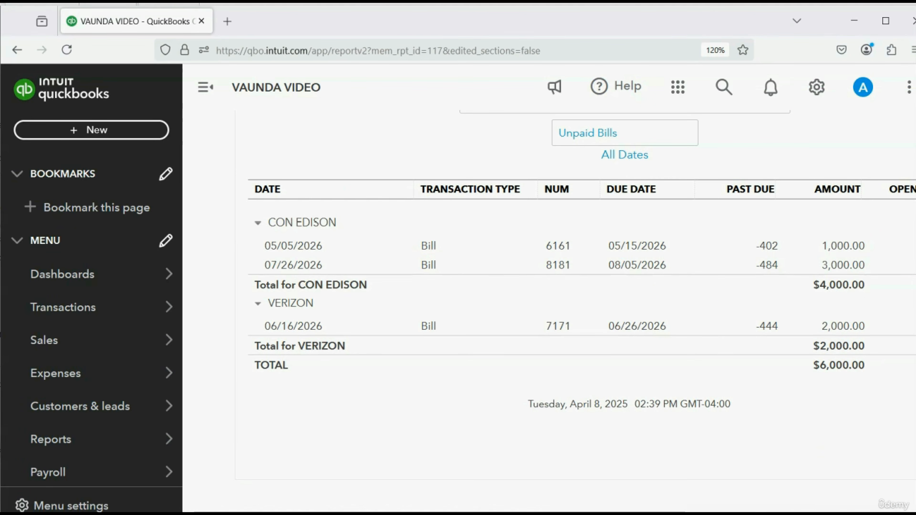
left_click(661, 509)
left_click_drag(660, 512, 637, 512)
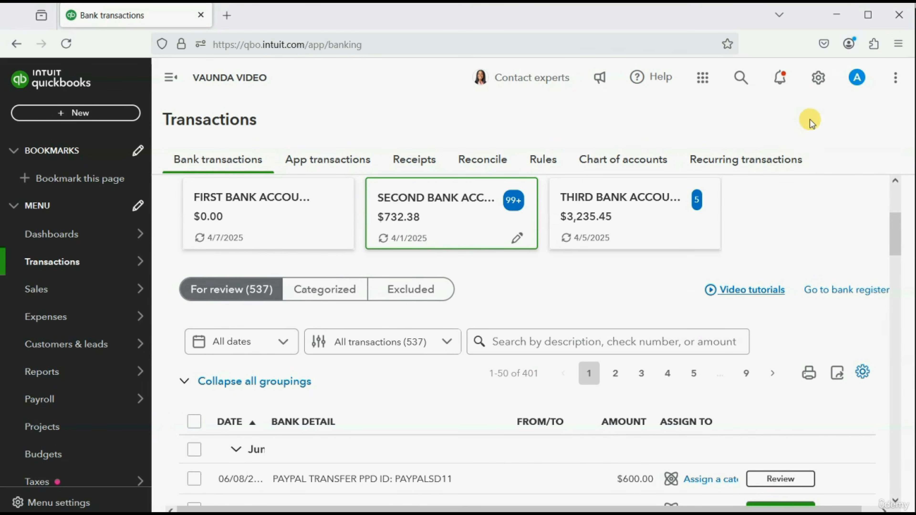
In the company's expense settings, ensure Track expenses and items by customer is on under Bills and expenses, and save
left_click(820, 80)
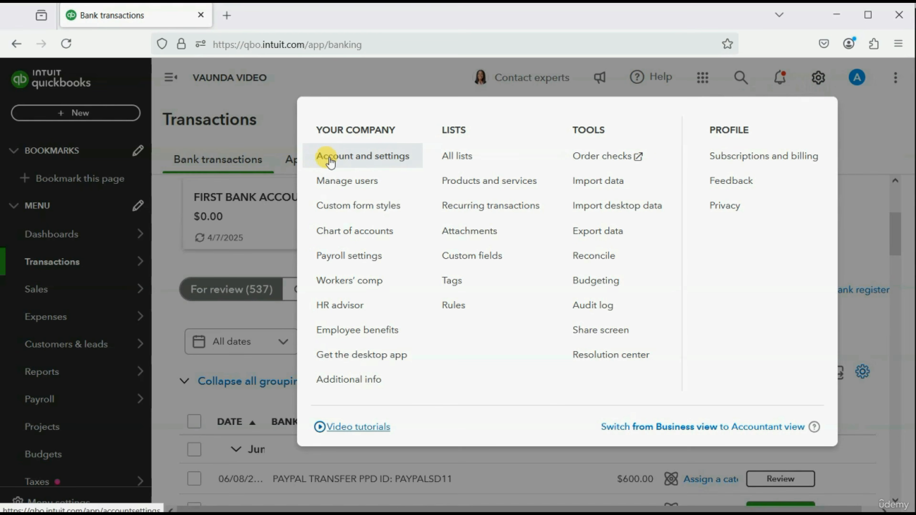
left_click(374, 164)
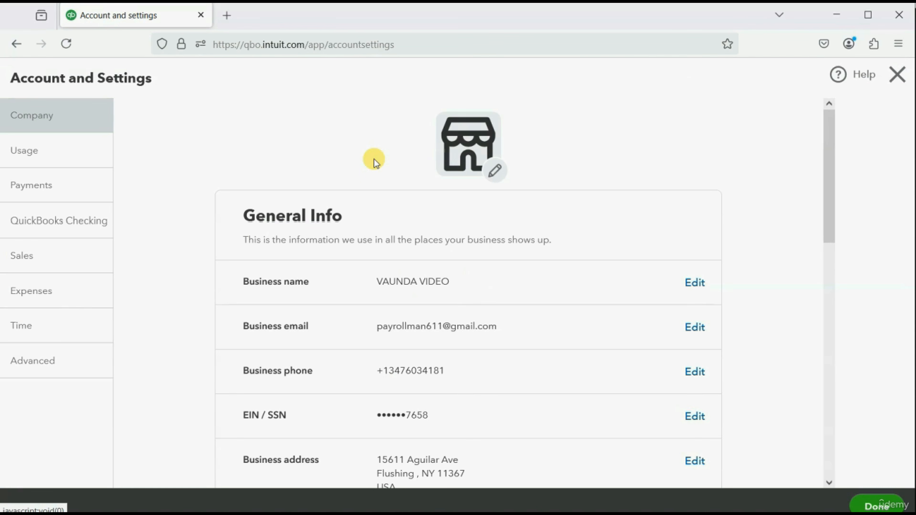
left_click(62, 291)
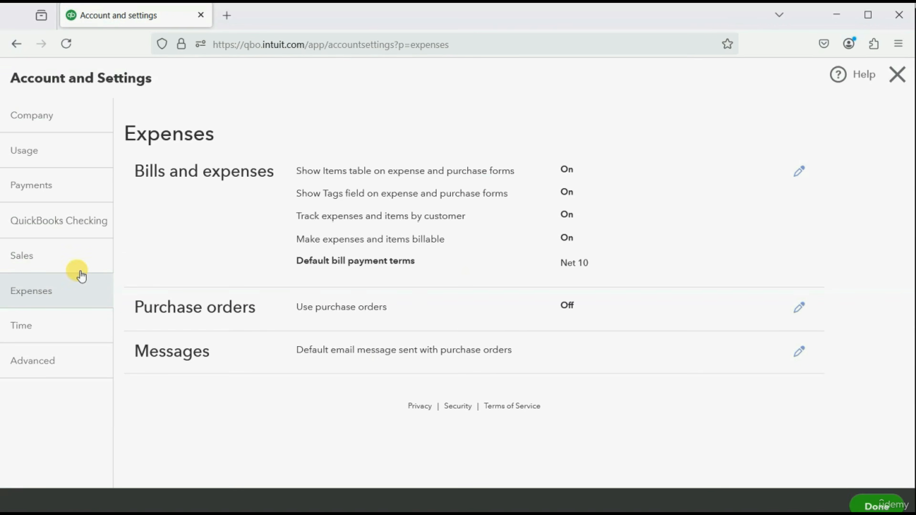
left_click(432, 220)
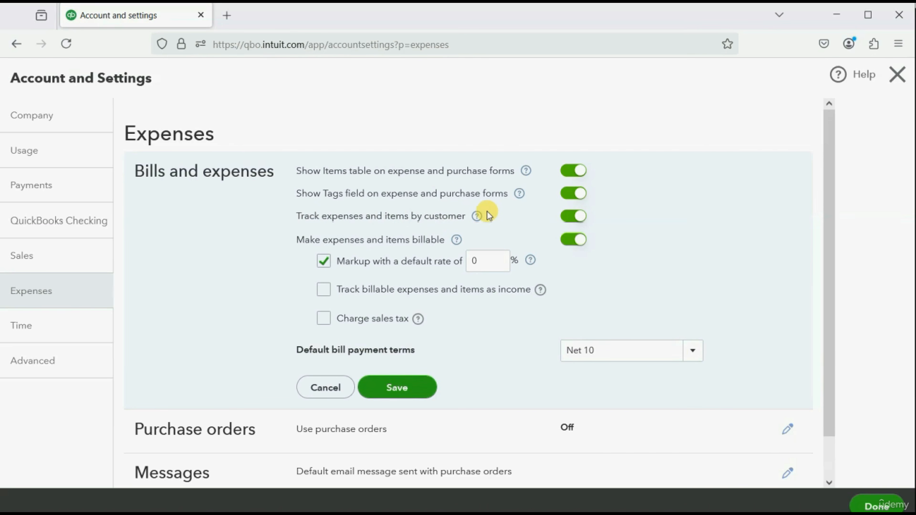
left_click(575, 216)
left_click(576, 217)
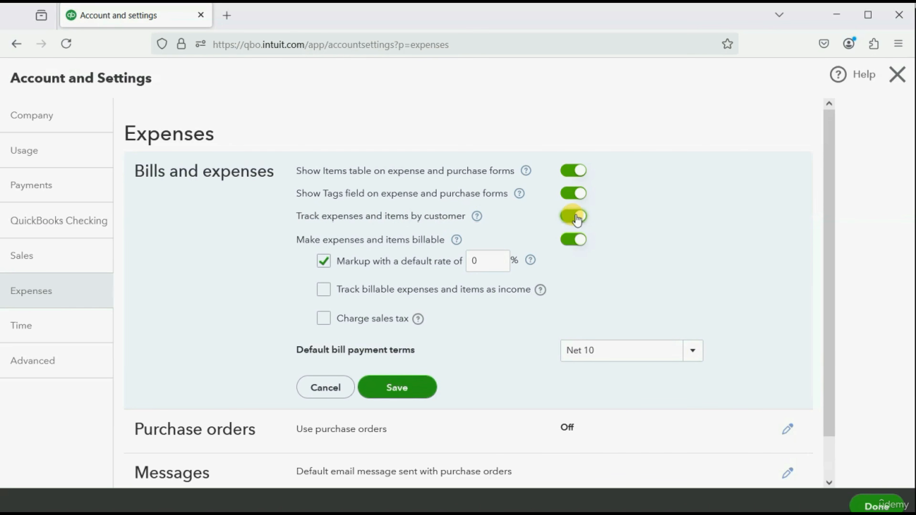
left_click(398, 389)
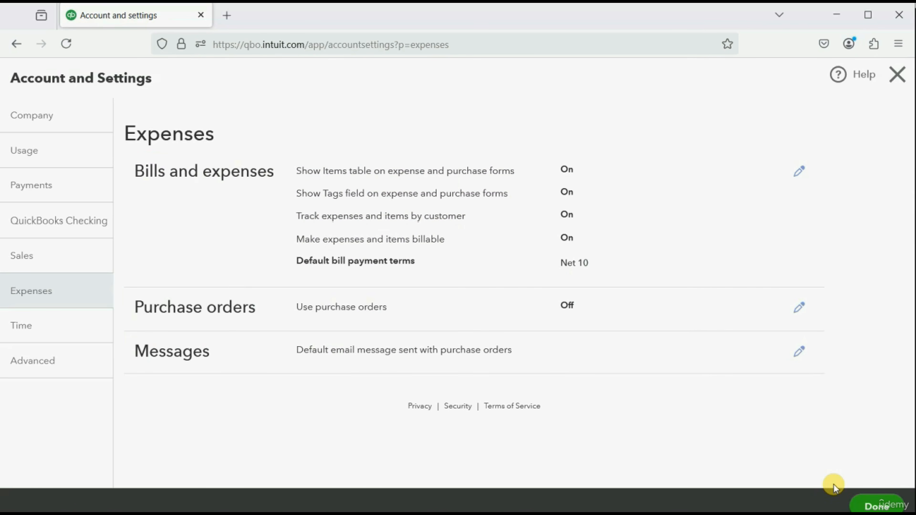
Recheck that Track expenses and items by customer is on in the Bills and expenses settings, save, and close the account settings
left_click(566, 216)
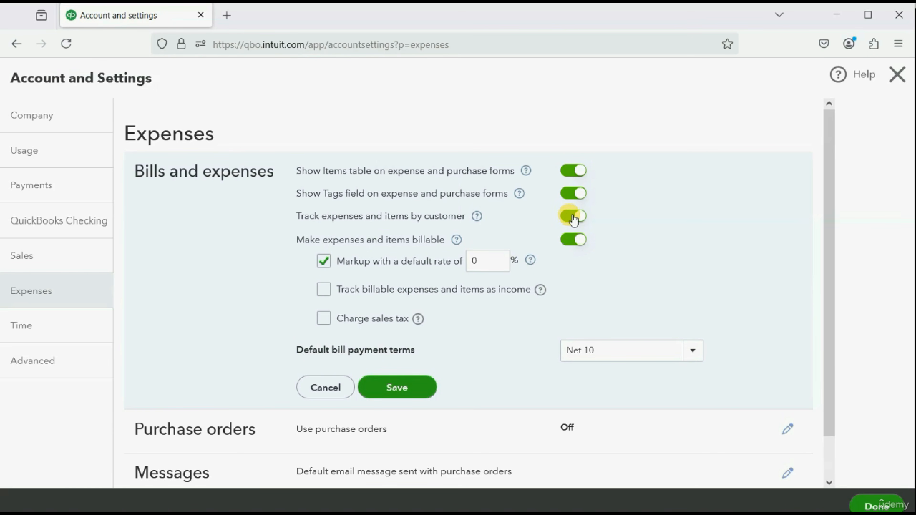
left_click(390, 388)
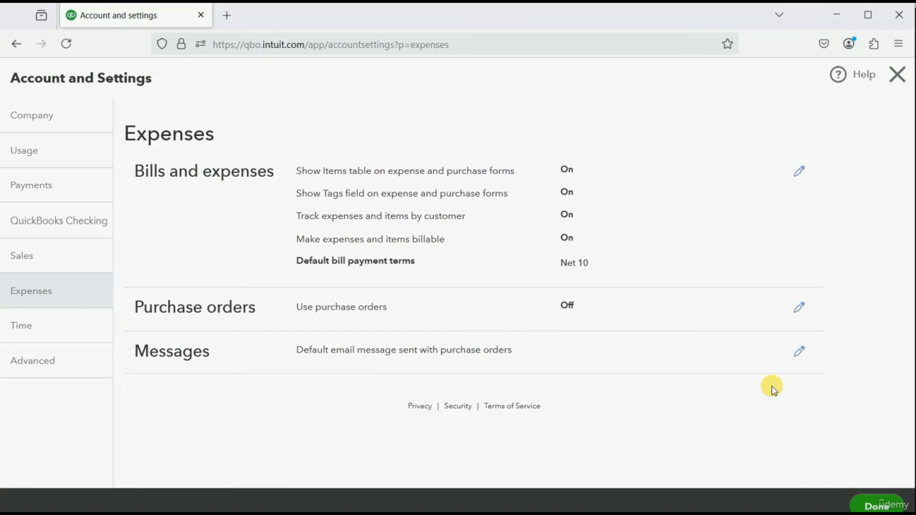
left_click(867, 503)
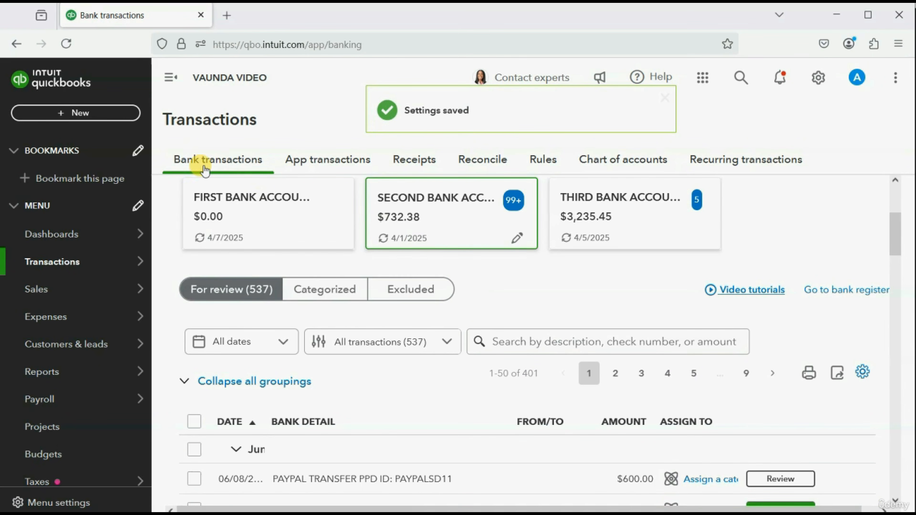
Start a new expense and check the Customer / Project field on its first category line
left_click(63, 114)
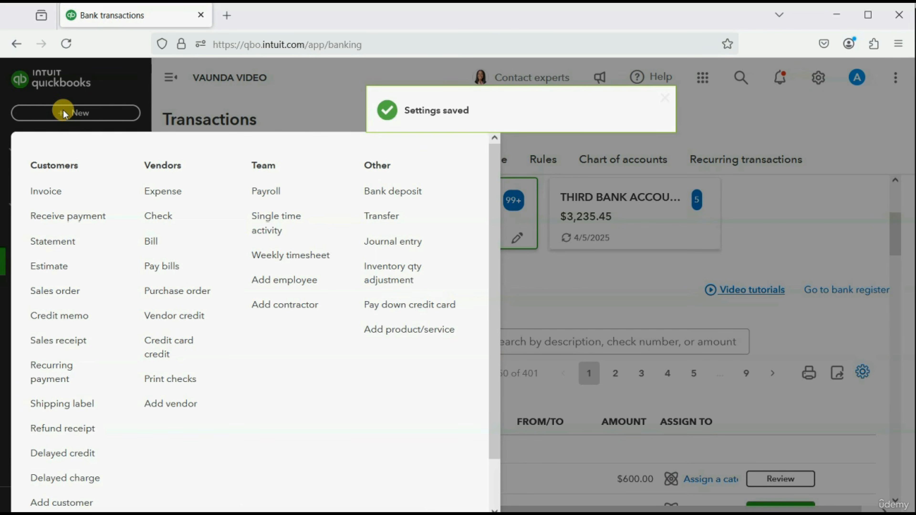
left_click(154, 189)
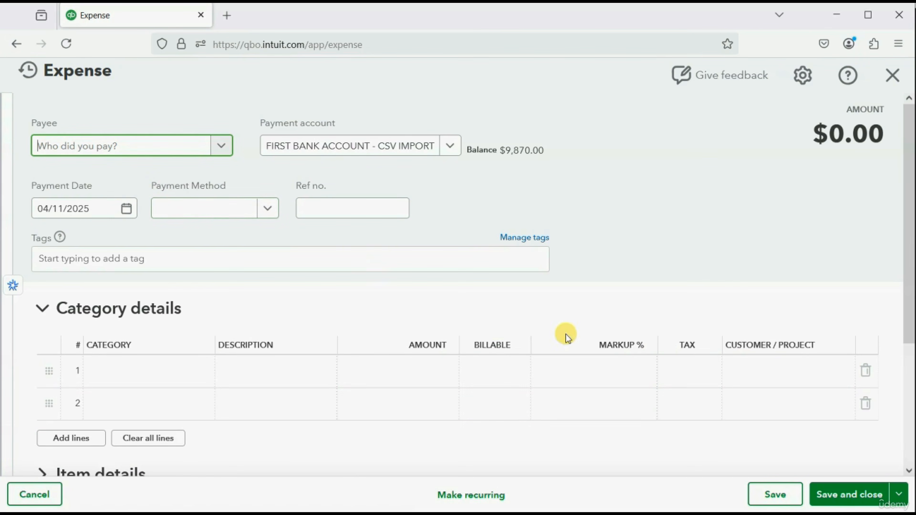
left_click(784, 372)
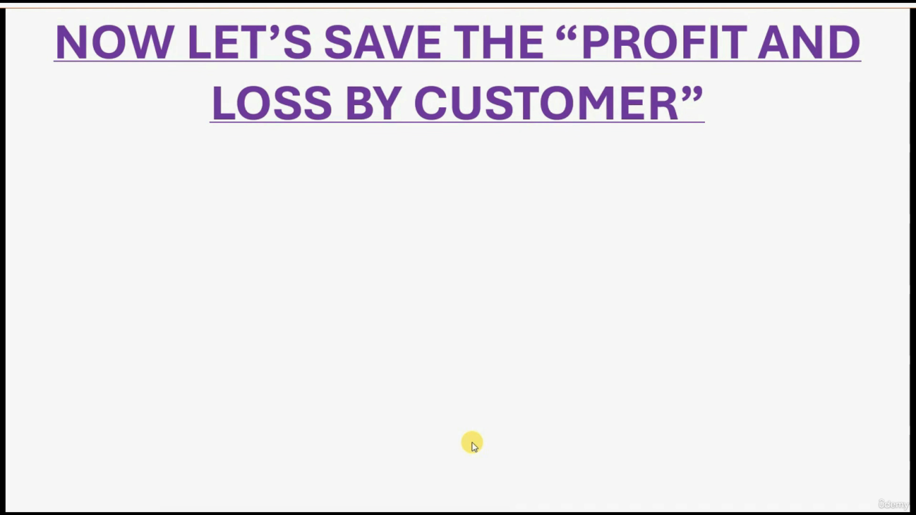
Open the standard Profit and Loss by Customer report from the business overview group and switch it to classic view
left_click(485, 512)
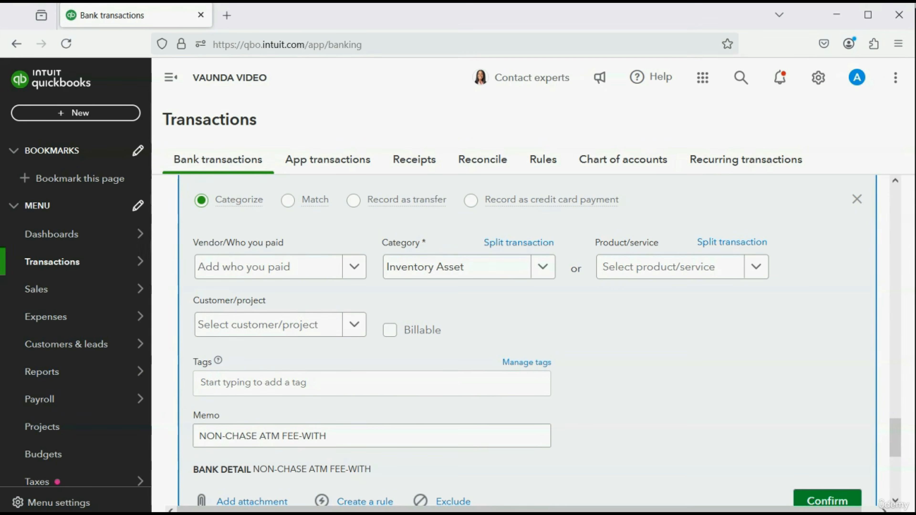
mouse_move(97, 378)
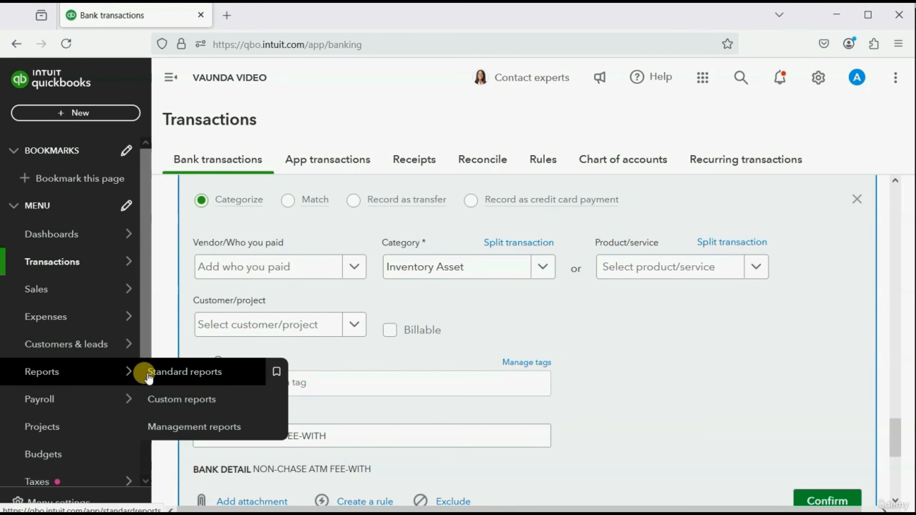
left_click(158, 371)
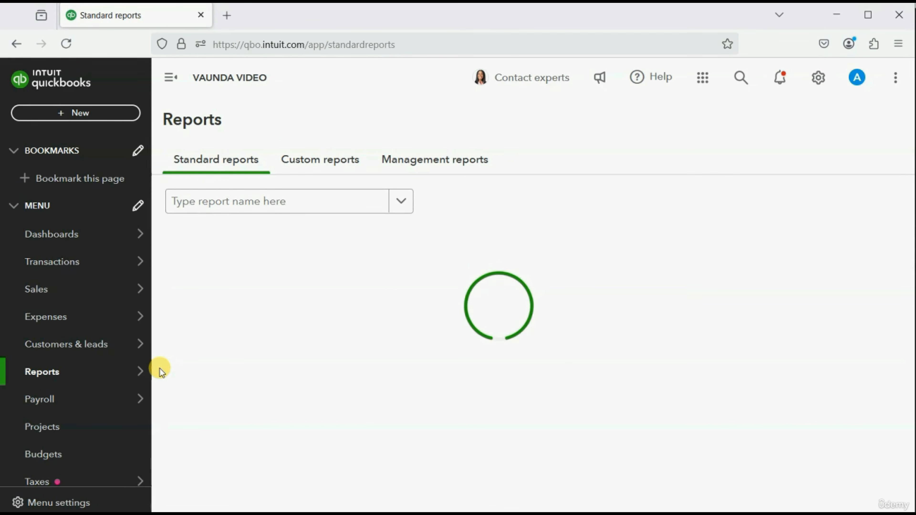
scroll(474, 291, "down", 3)
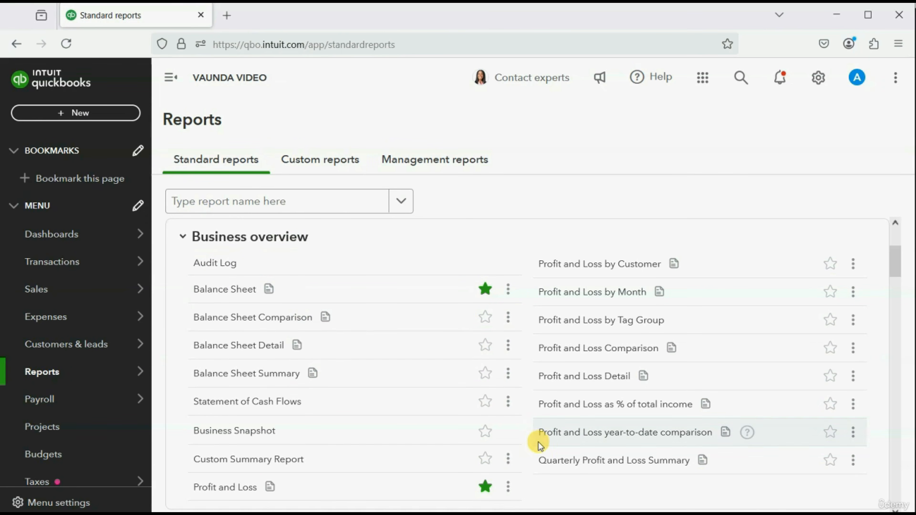
left_click(597, 265)
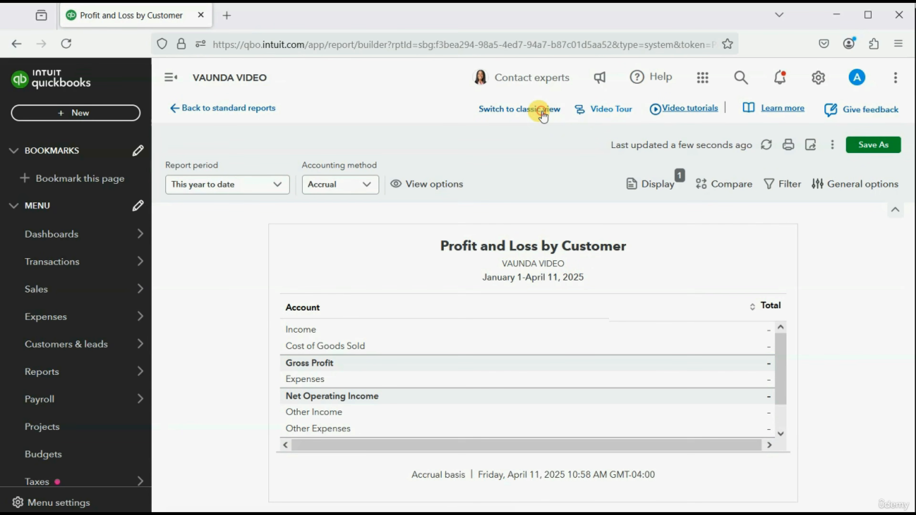
left_click(541, 110)
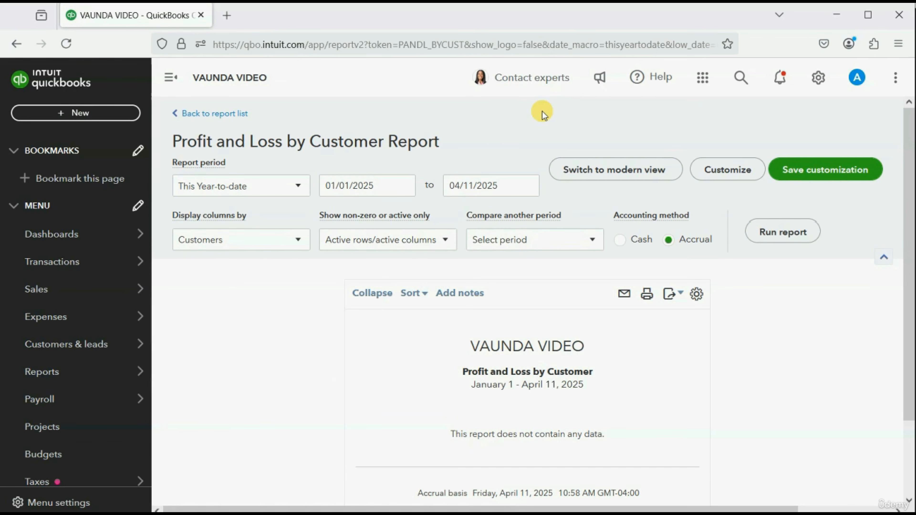
Set the report period to All Dates and rerun the Profit and Loss by Customer report
left_click(284, 195)
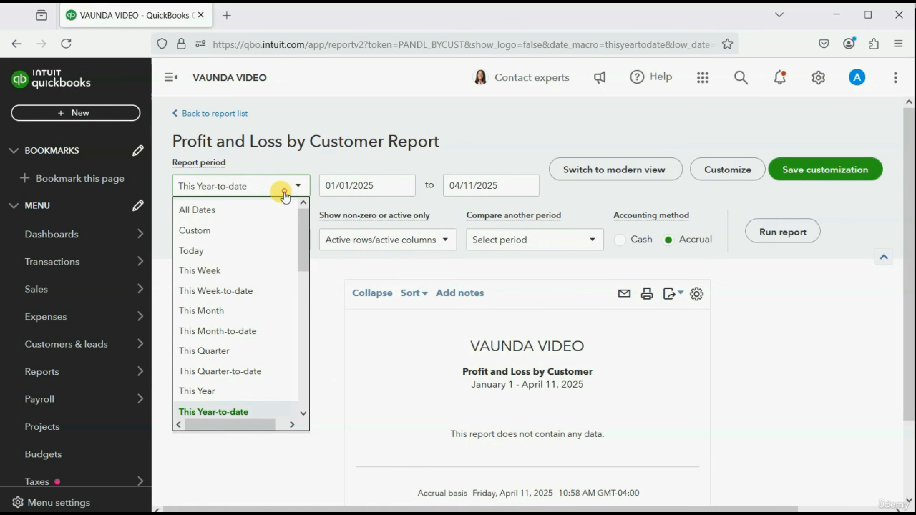
left_click(267, 209)
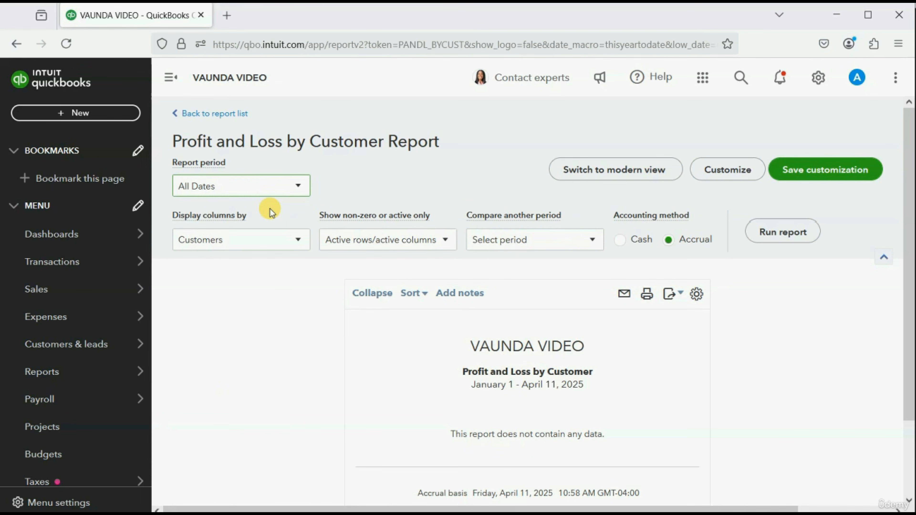
left_click(768, 231)
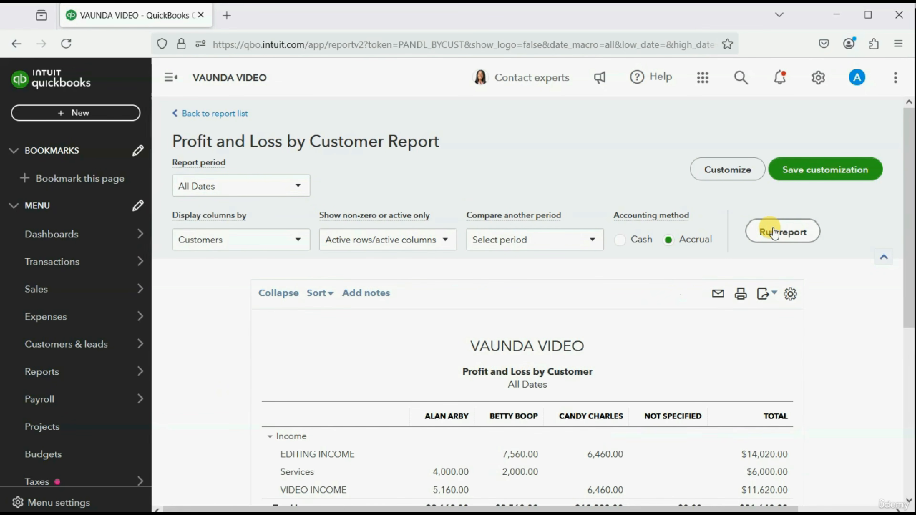
Review the income and expenses per customer and save the customized report as Profit and Loss by Customer
scroll(764, 237, "down", 2)
scroll(761, 238, "down", 6)
scroll(761, 237, "up", 2)
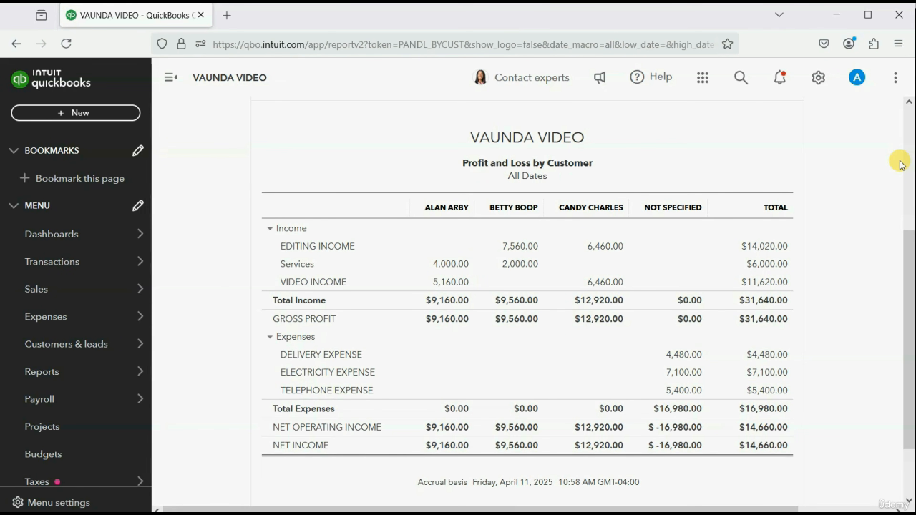
scroll(900, 164, "up", 5)
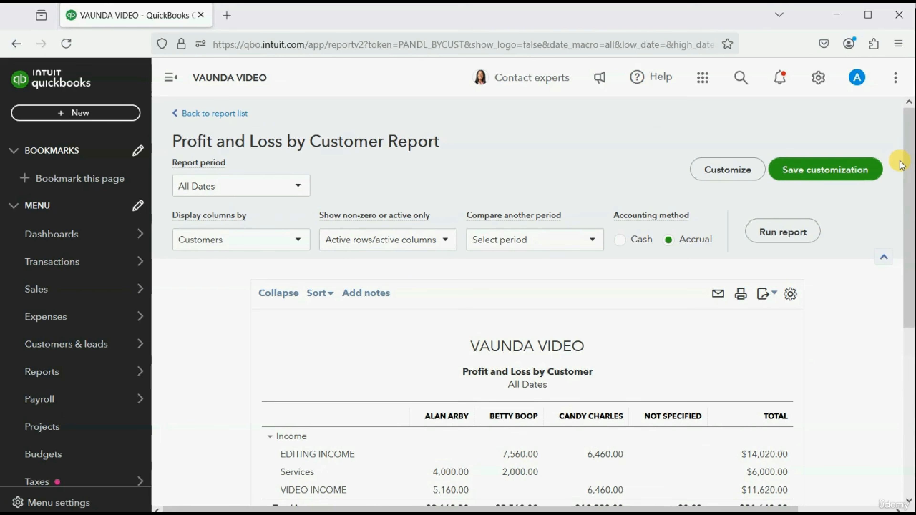
left_click(841, 169)
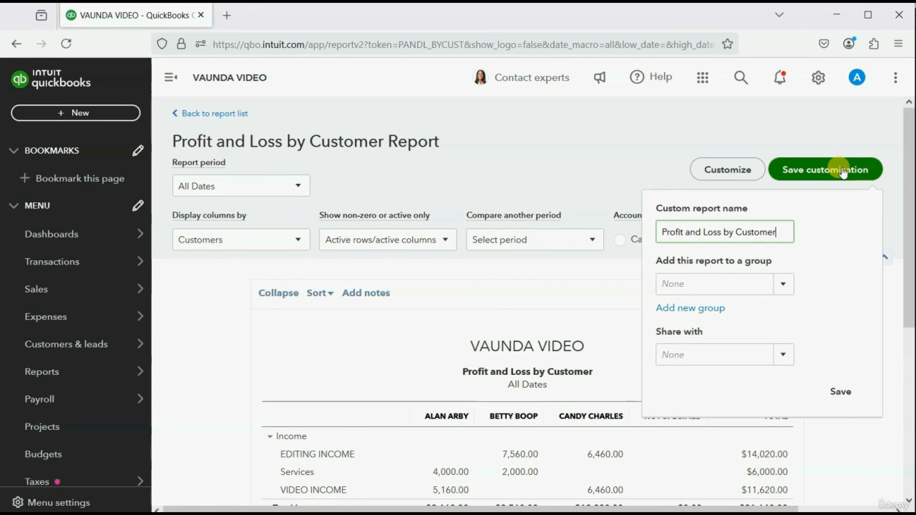
left_click(840, 391)
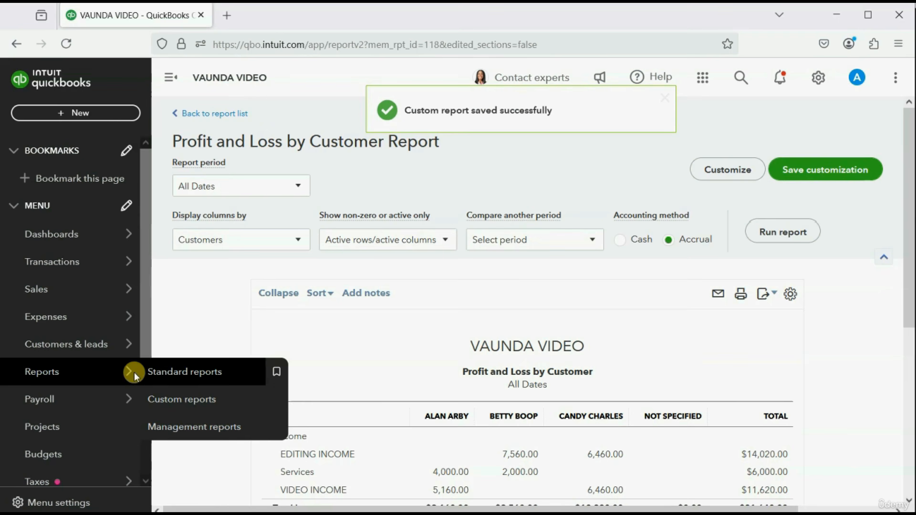
Open the saved Profit and Loss by Customer report from the custom reports and review its income, expense and net income rows
mouse_move(68, 340)
mouse_move(104, 377)
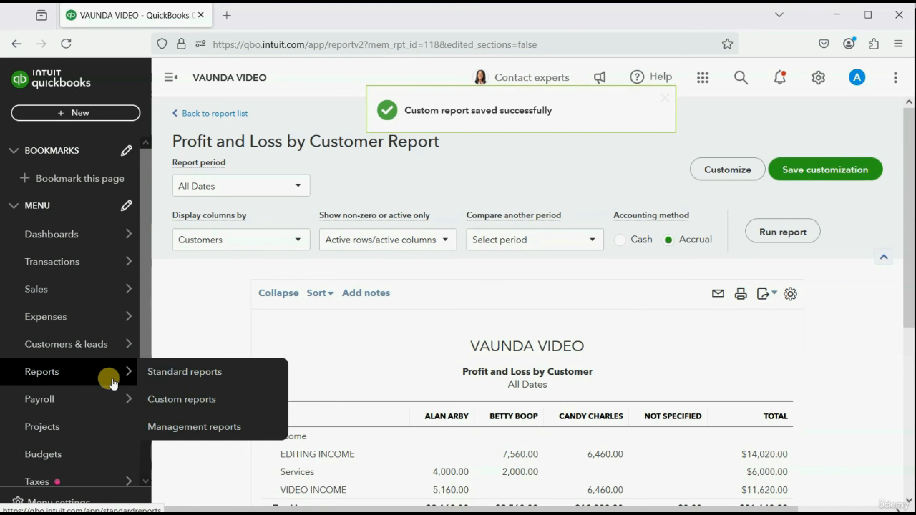
left_click(162, 398)
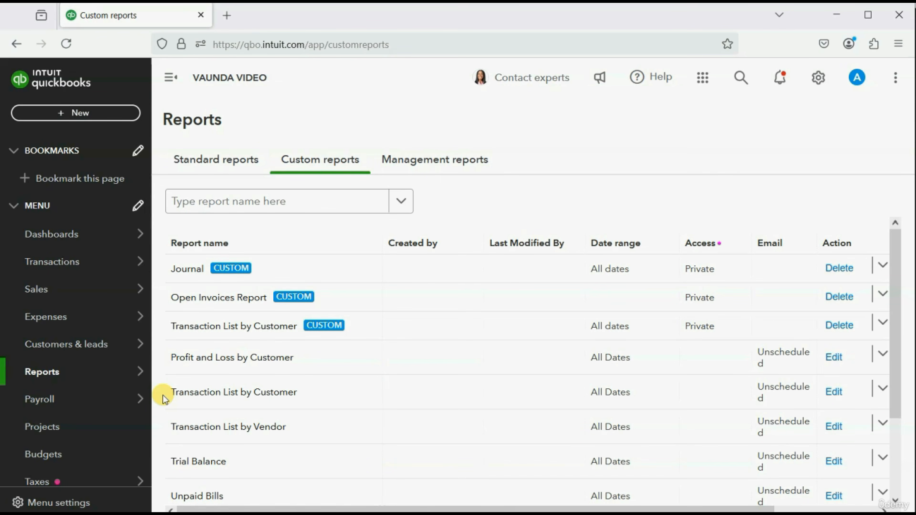
left_click(262, 358)
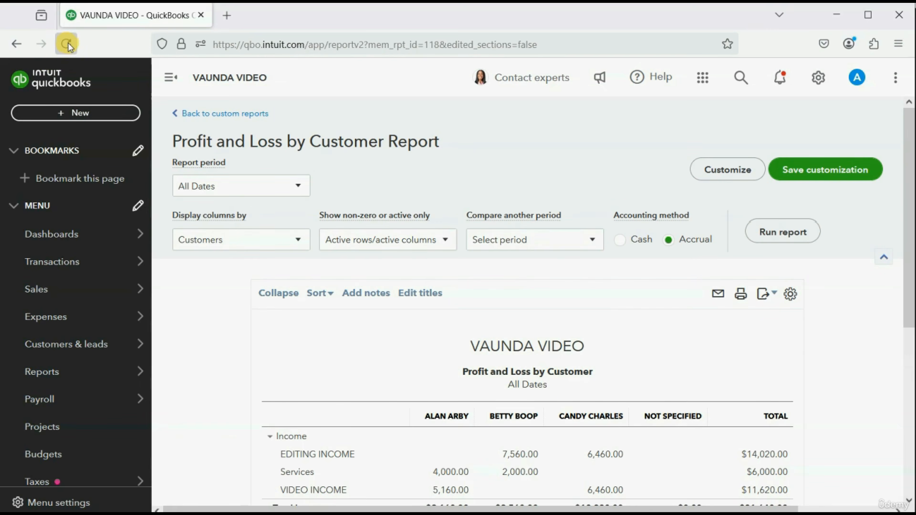
scroll(438, 239, "down", 5)
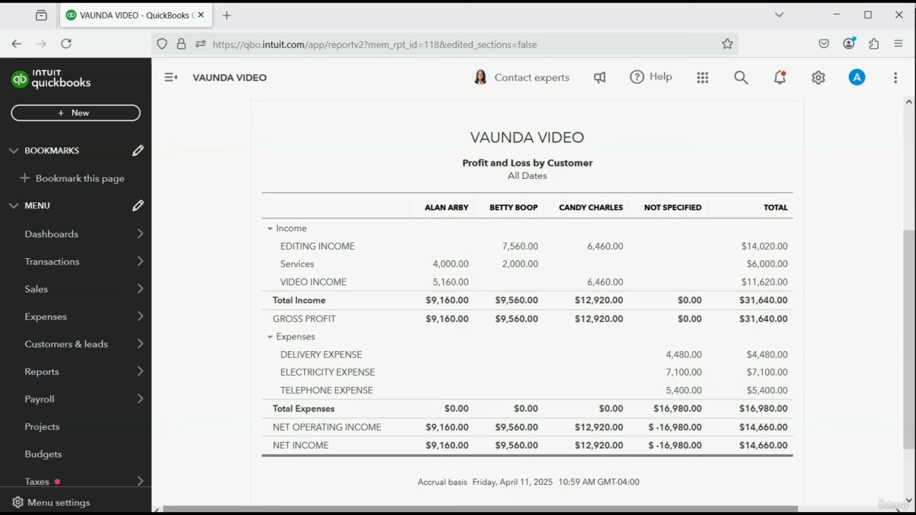
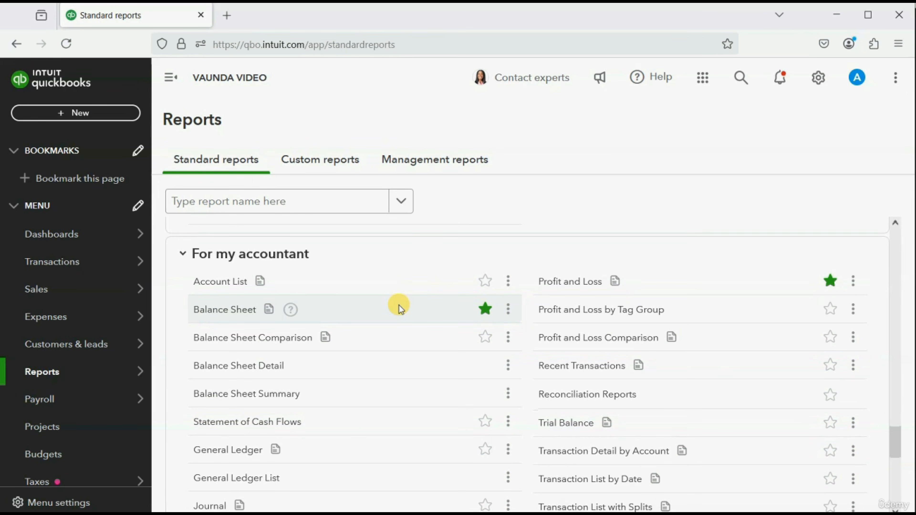
Open the standard Unbilled Charges report in classic view and save it as a custom report named Unbilled Charges
scroll(546, 328, "up", 5)
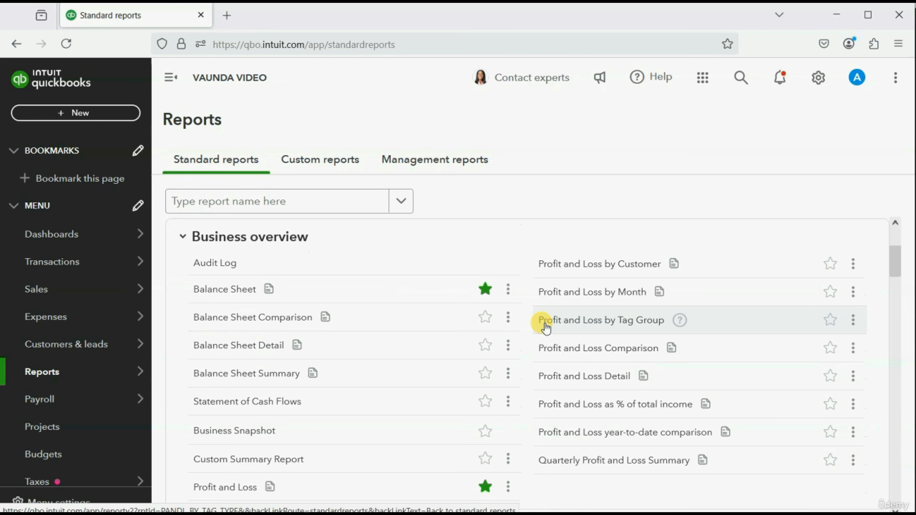
scroll(546, 328, "down", 6)
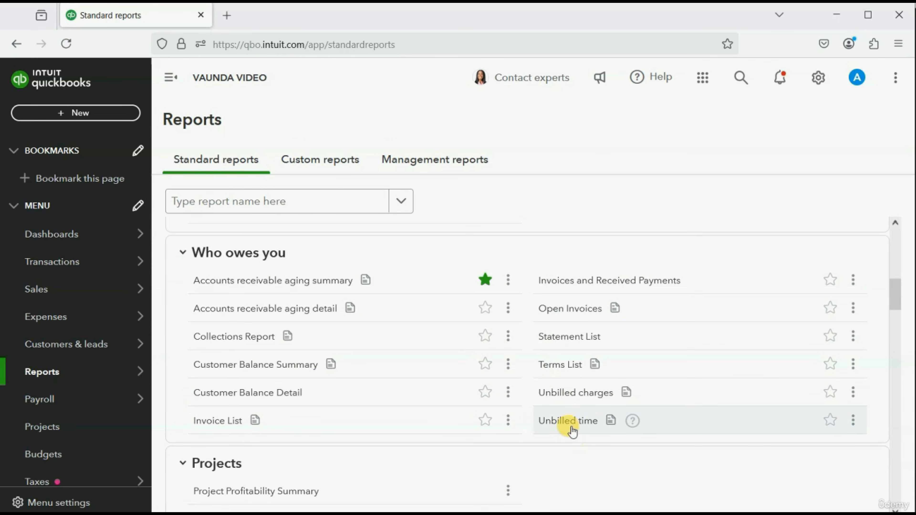
left_click(578, 395)
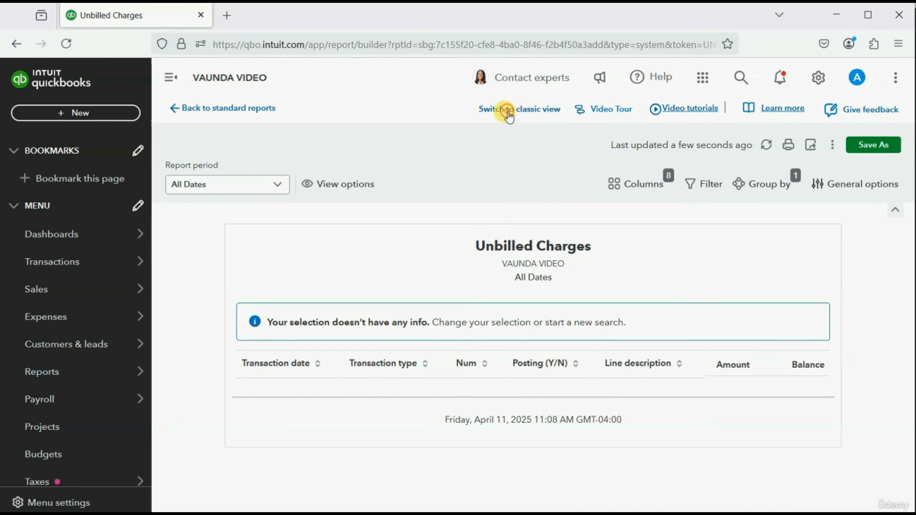
left_click(508, 114)
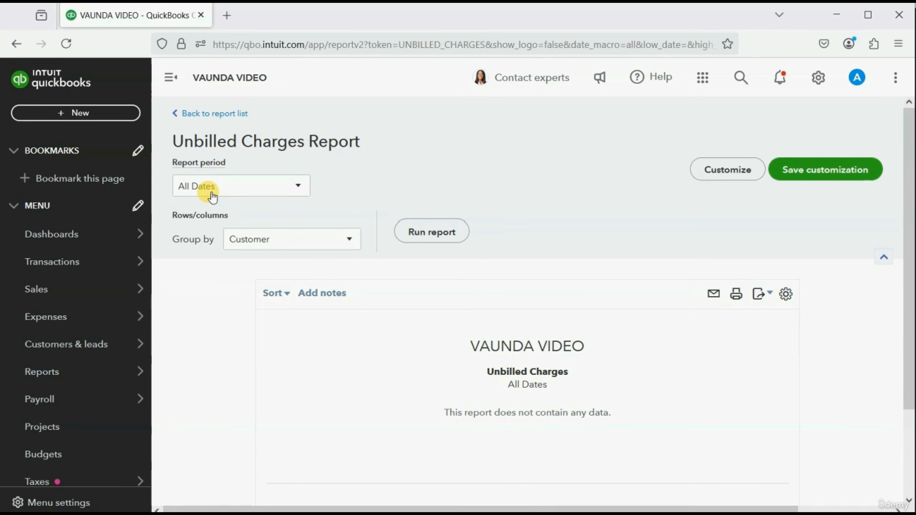
left_click(788, 173)
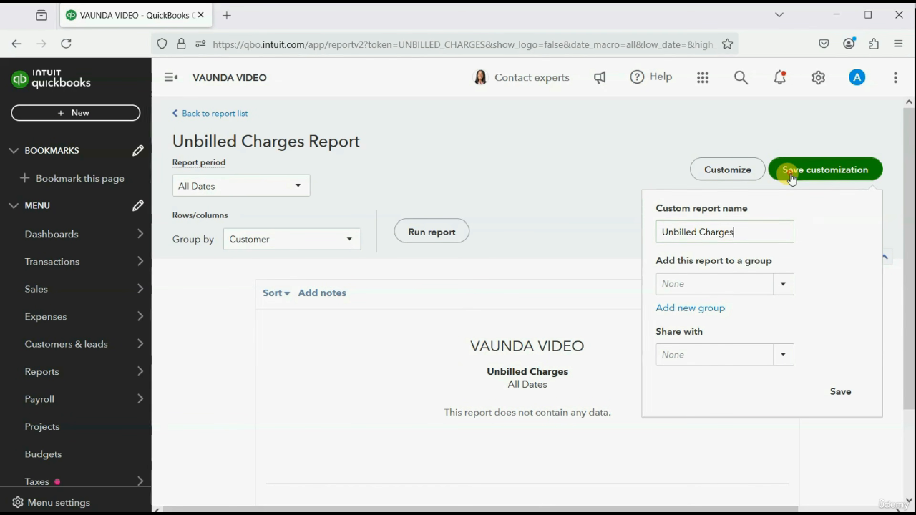
left_click(838, 394)
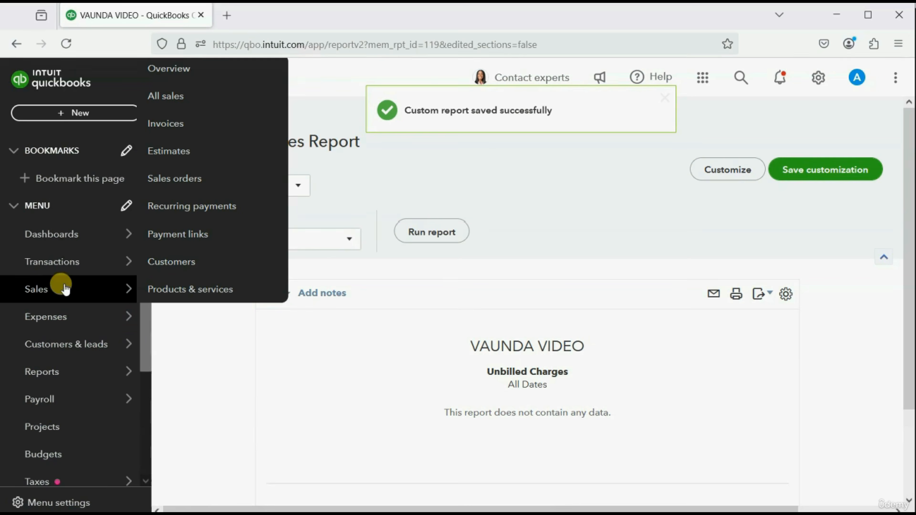
Open the saved Unbilled Charges report from the custom reports
mouse_move(135, 378)
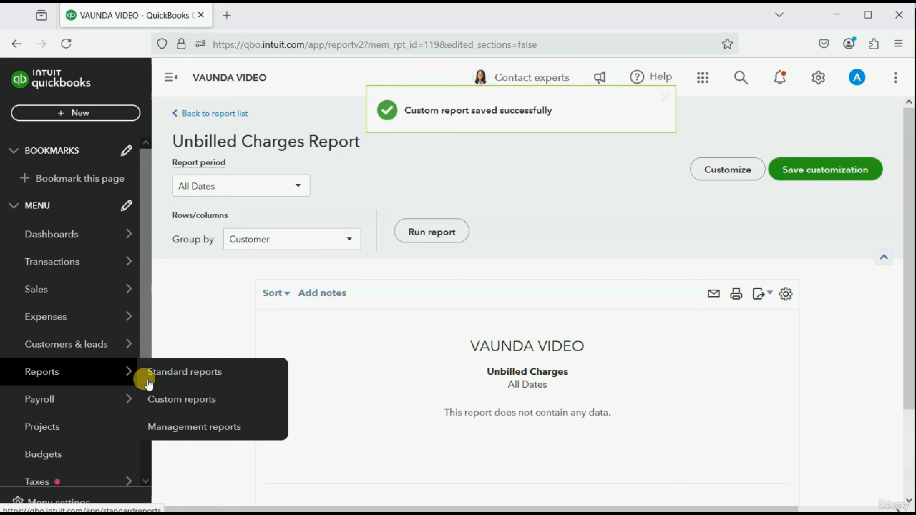
left_click(181, 399)
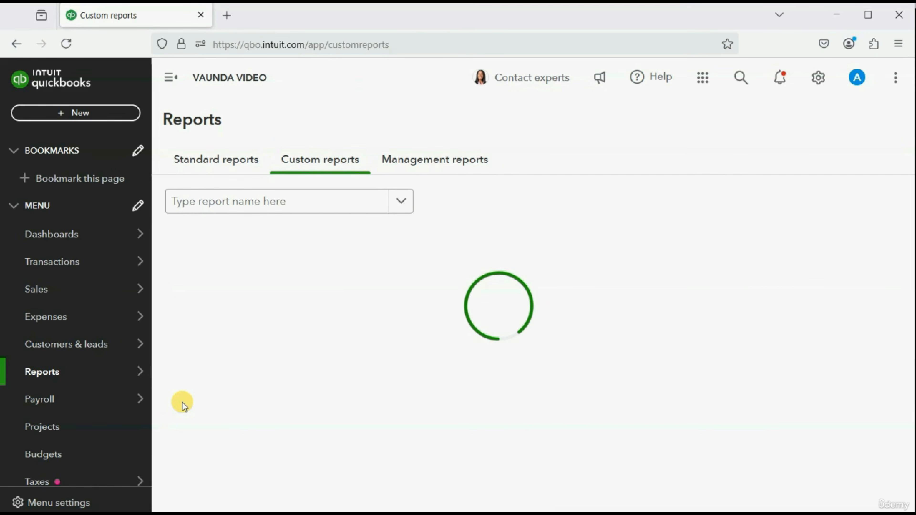
scroll(274, 419, "down", 2)
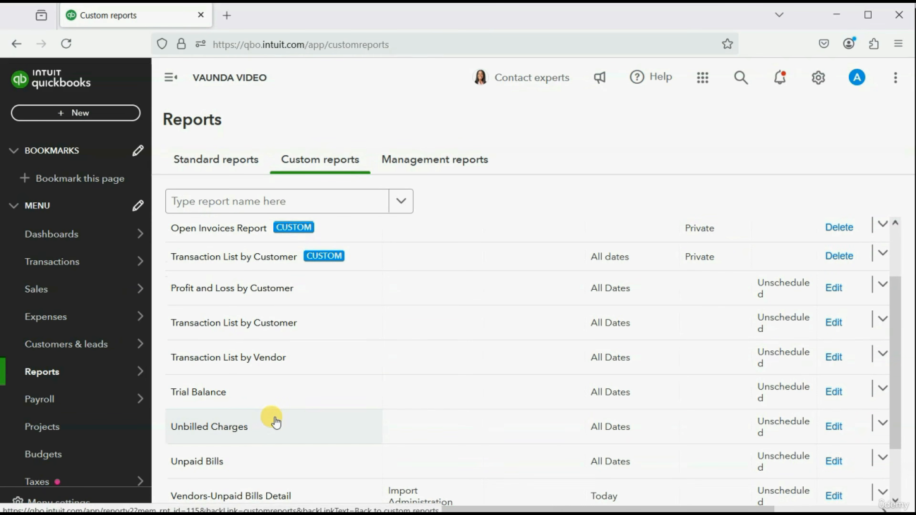
left_click(237, 427)
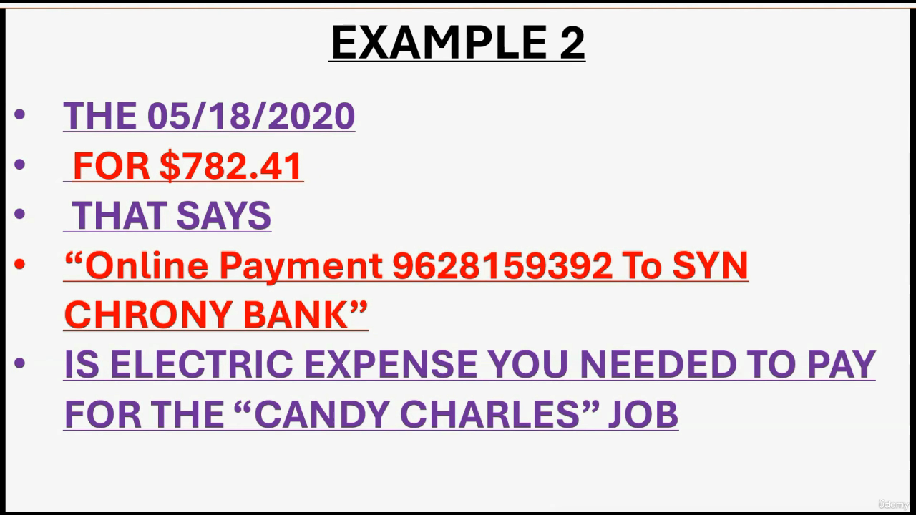
key("Right")
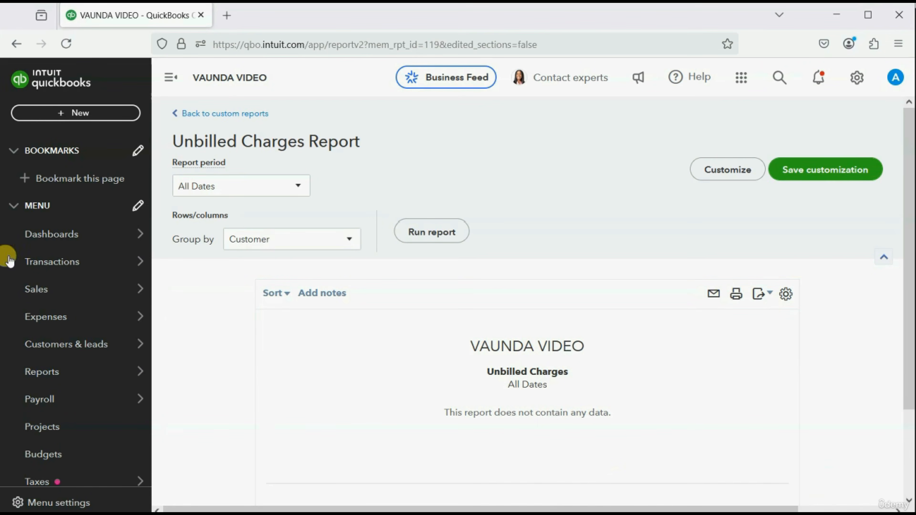
Open the bank transactions and go to the second bank account's list of transactions for review
mouse_move(16, 260)
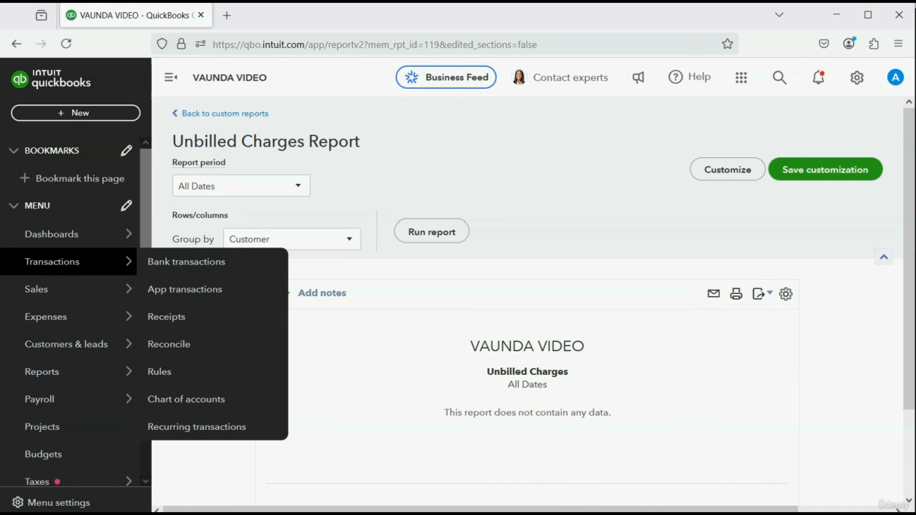
left_click(185, 262)
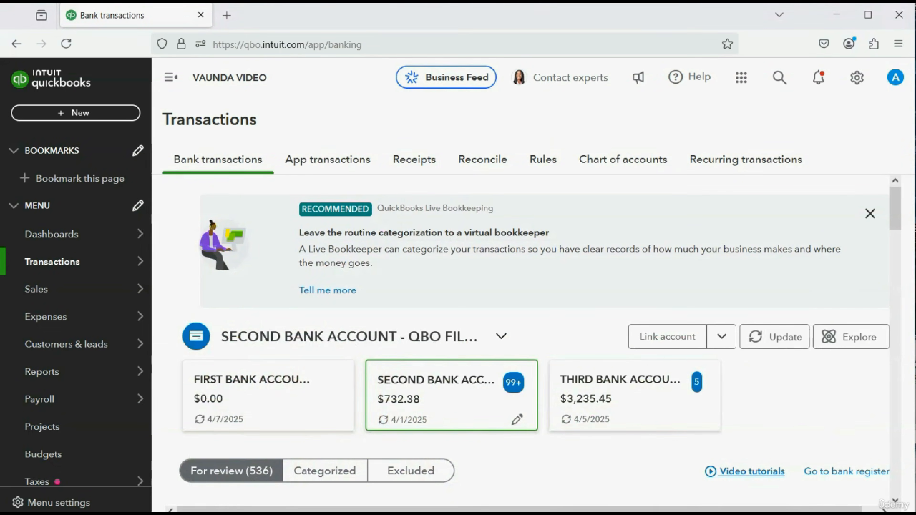
scroll(395, 421, "down", 5)
scroll(326, 392, "up", 1)
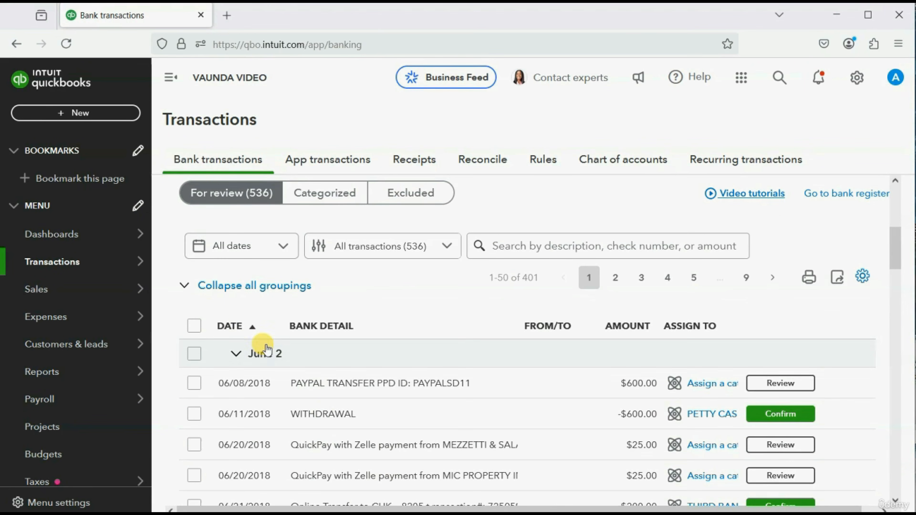
scroll(247, 328, "up", 2)
right_click(247, 330)
left_click(280, 484)
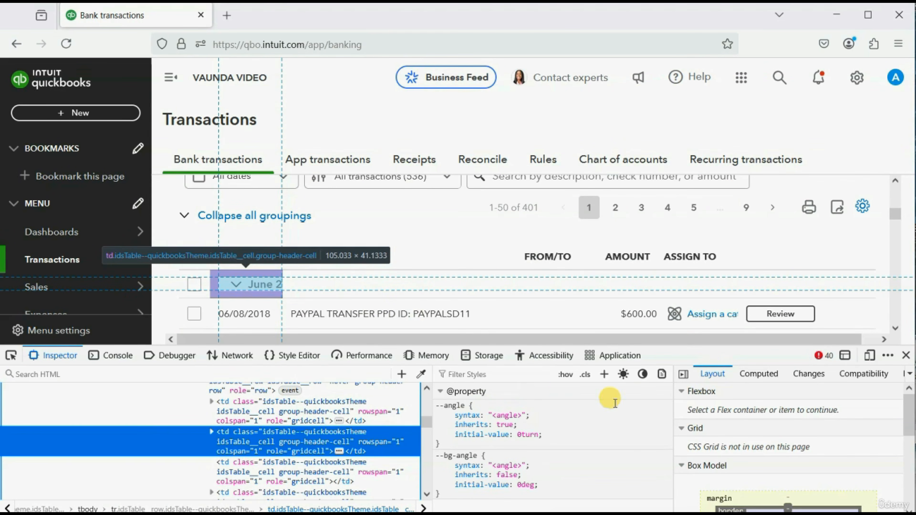
left_click(906, 356)
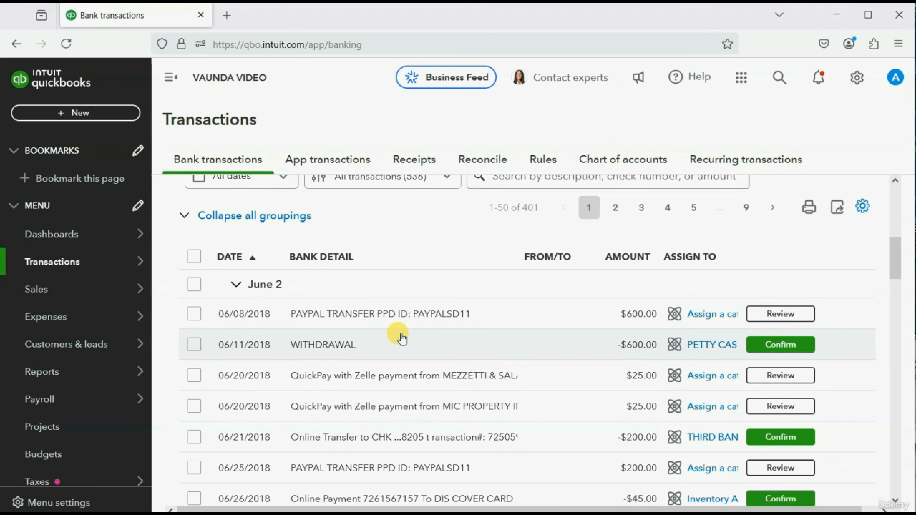
Sort the bank transactions for review by date, newest first, and look through the May 2020 entries
left_click(252, 258)
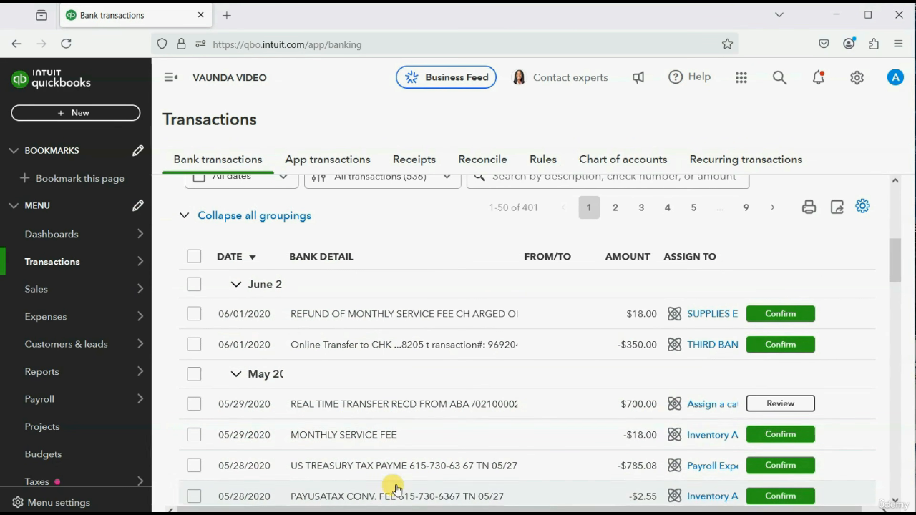
scroll(351, 423, "down", 5)
scroll(352, 426, "down", 6)
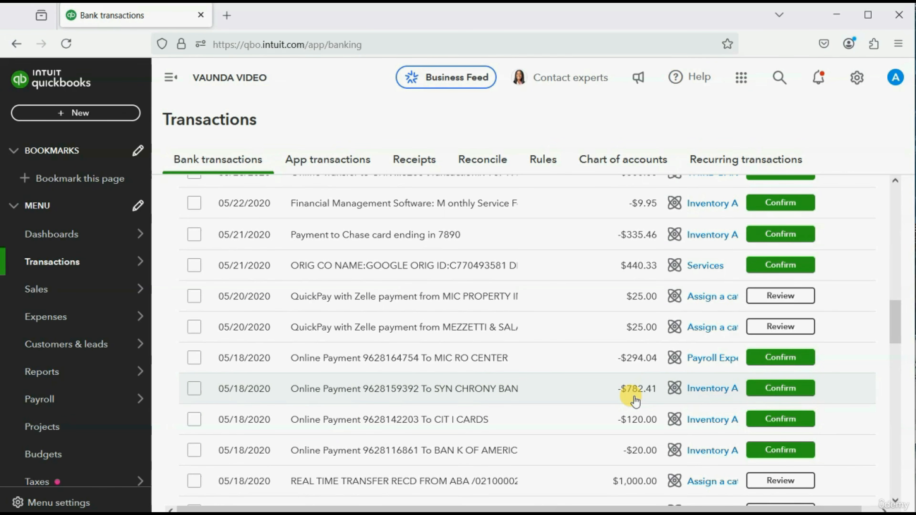
Open the 05/18/2020 Synchrony Bank payment of $782.41 and set its vendor to CON EDISON and category to ELECTRICITY EXPENSE
left_click(560, 396)
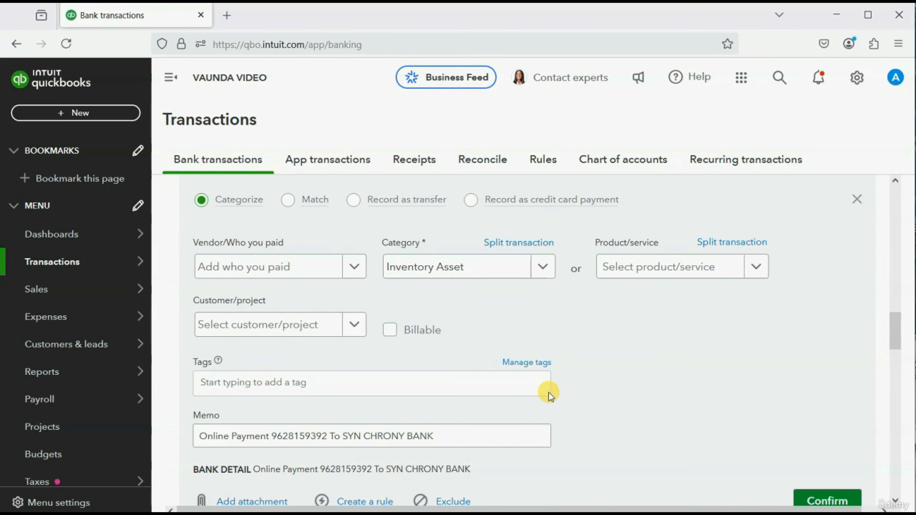
left_click(357, 272)
left_click(336, 324)
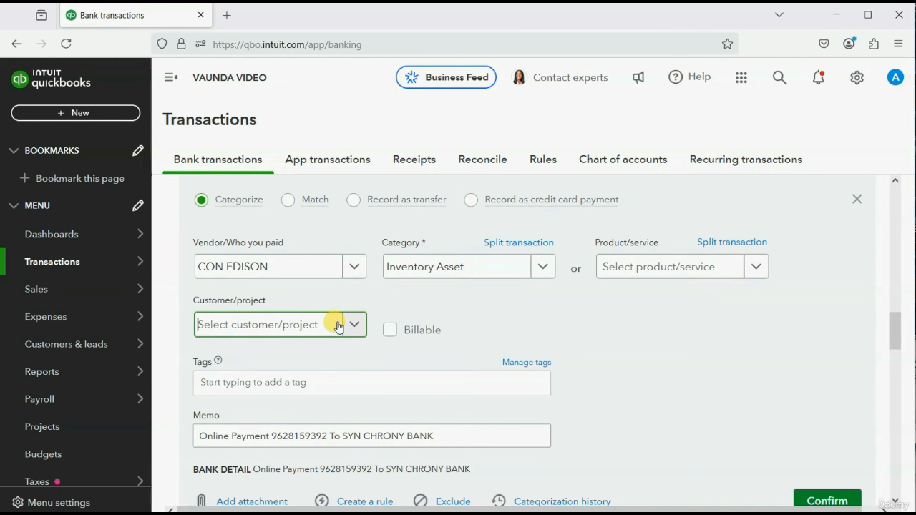
scroll(366, 312, "down", 2)
scroll(366, 312, "up", 2)
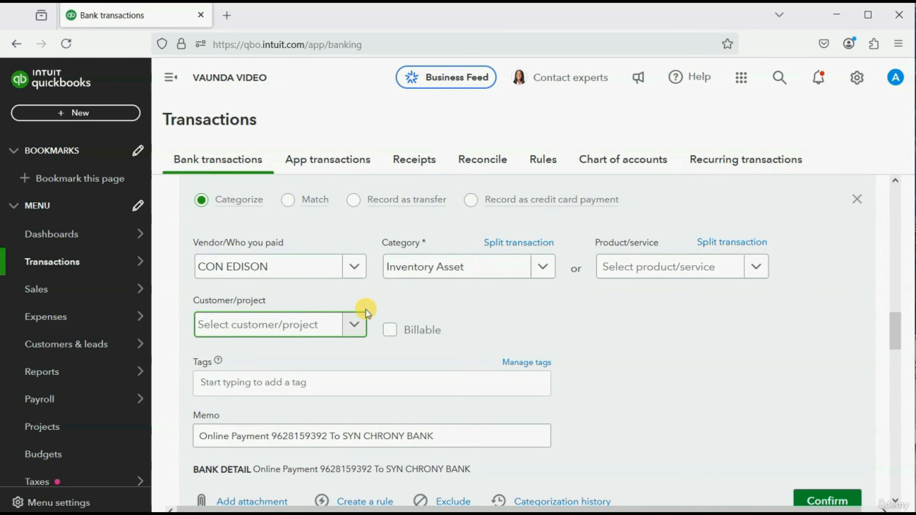
left_click(543, 277)
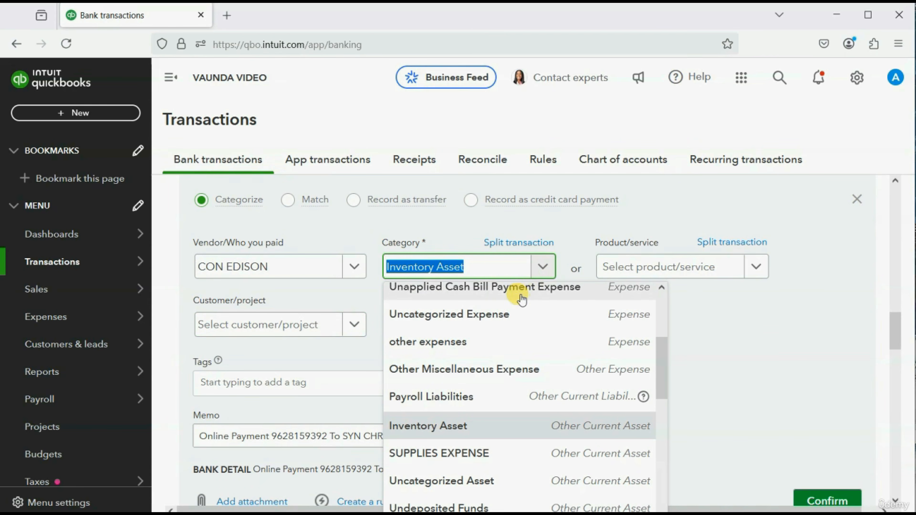
type("EL")
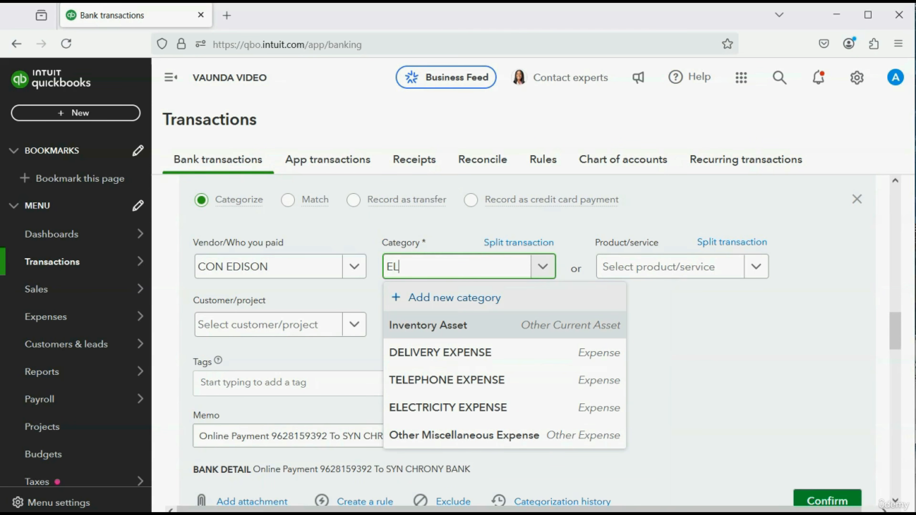
left_click(512, 406)
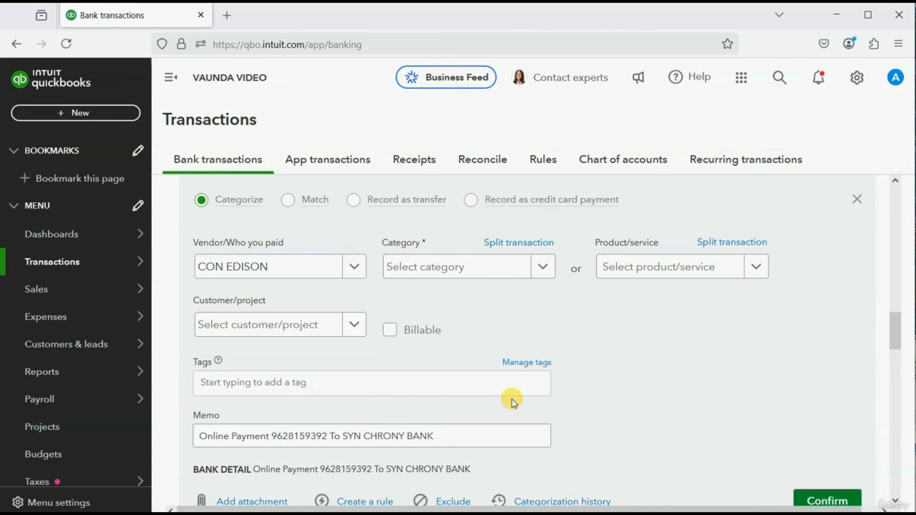
scroll(509, 358, "down", 2)
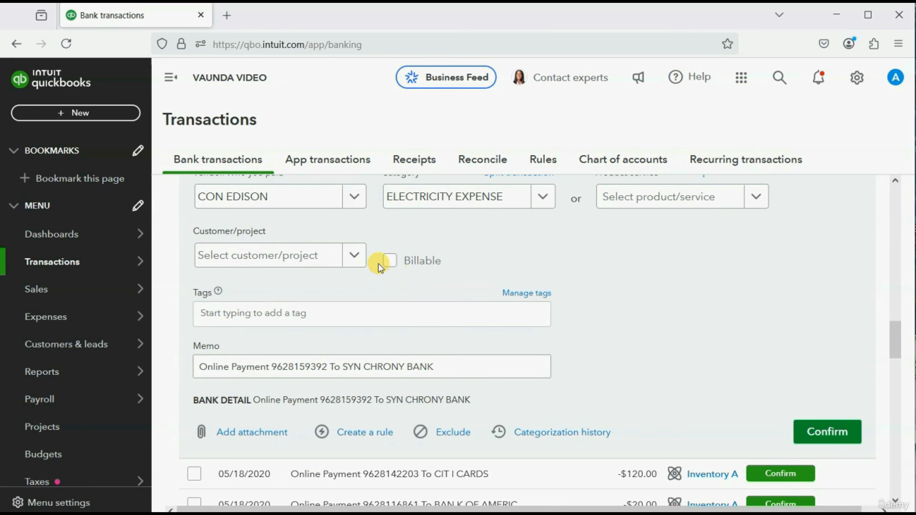
Assign the payment to the last customer in the list, mark it billable, and confirm the categorization
left_click(355, 256)
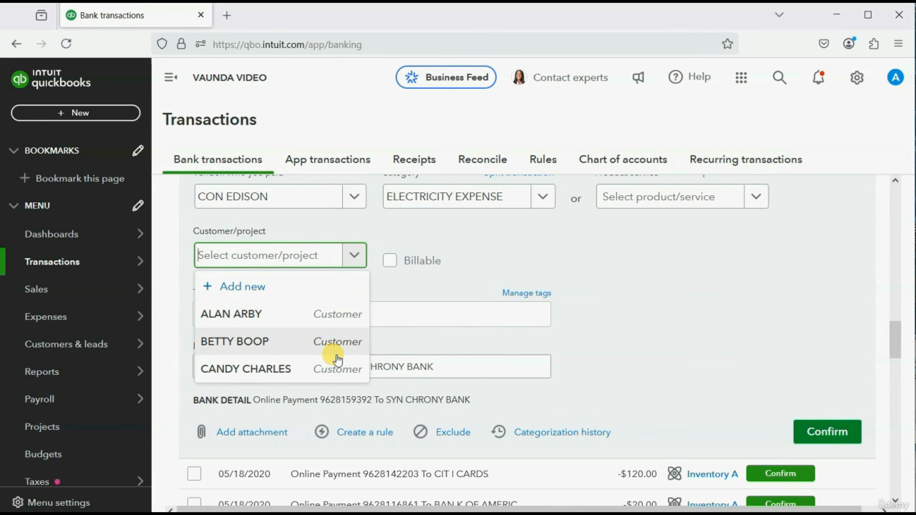
left_click(337, 371)
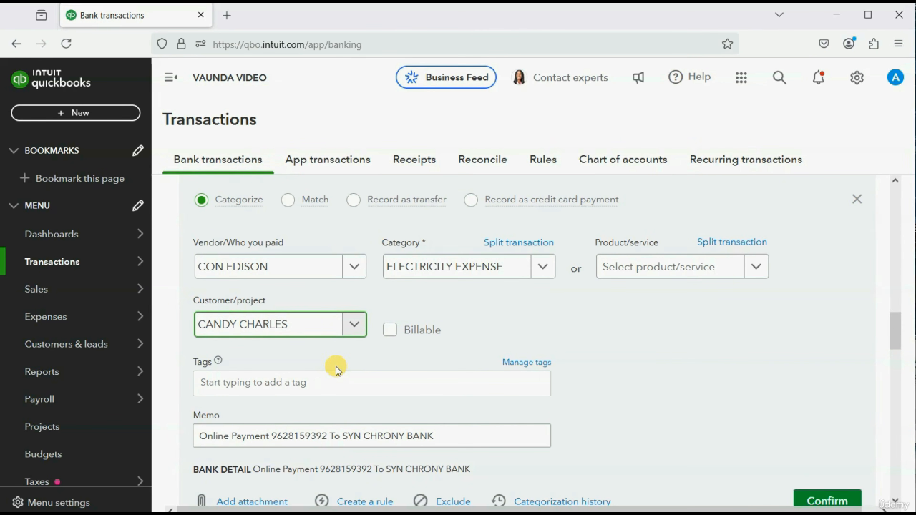
left_click(395, 332)
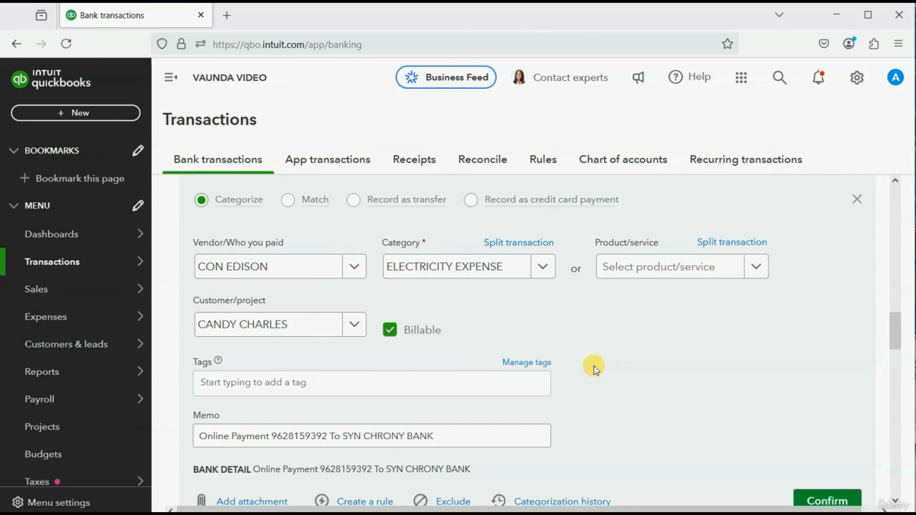
left_click(823, 499)
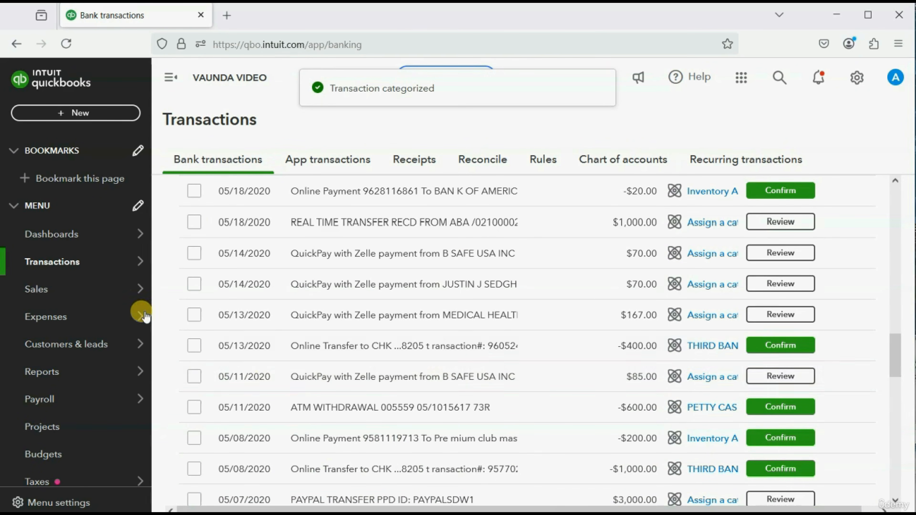
Open the Unbilled Charges report from the custom reports and examine the customer's billable expense charge
mouse_move(71, 371)
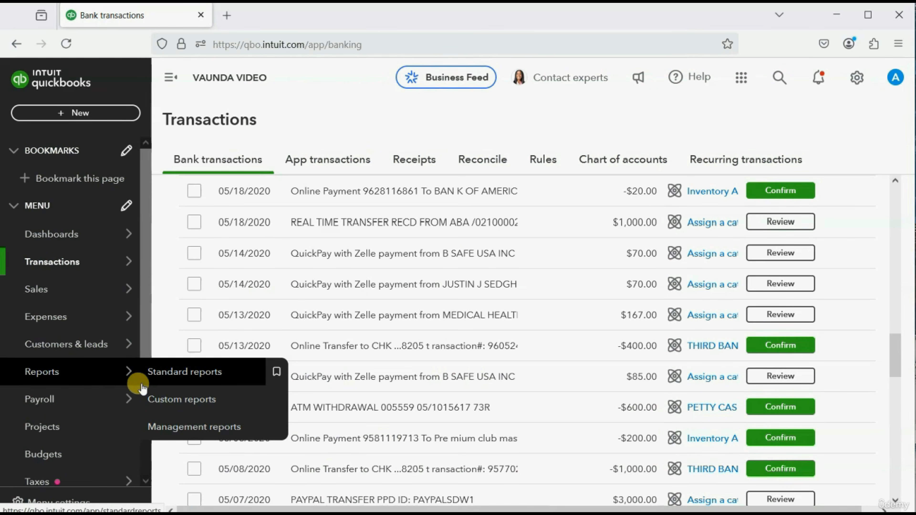
left_click(155, 399)
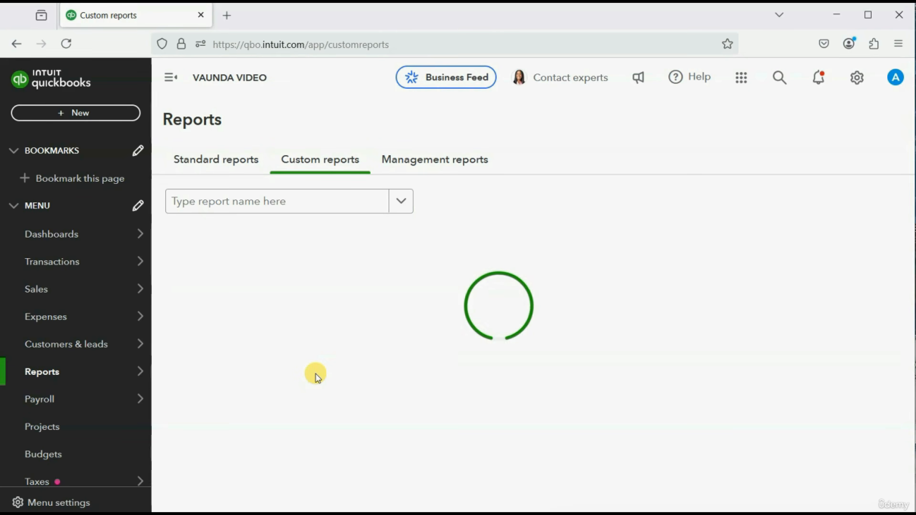
scroll(306, 349, "down", 2)
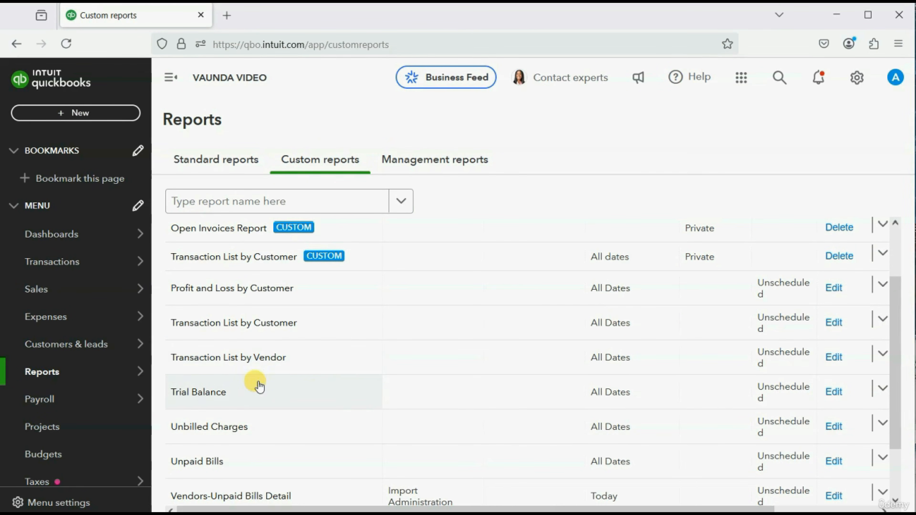
left_click(230, 427)
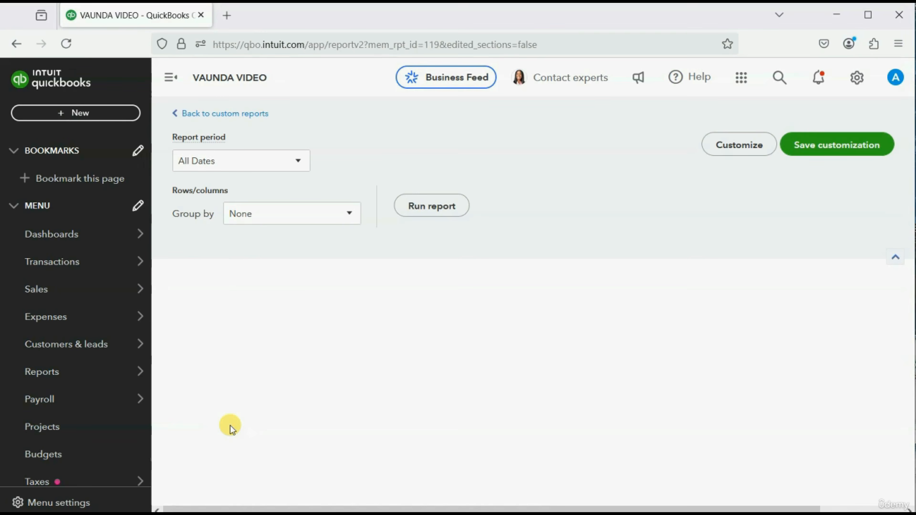
scroll(394, 358, "down", 2)
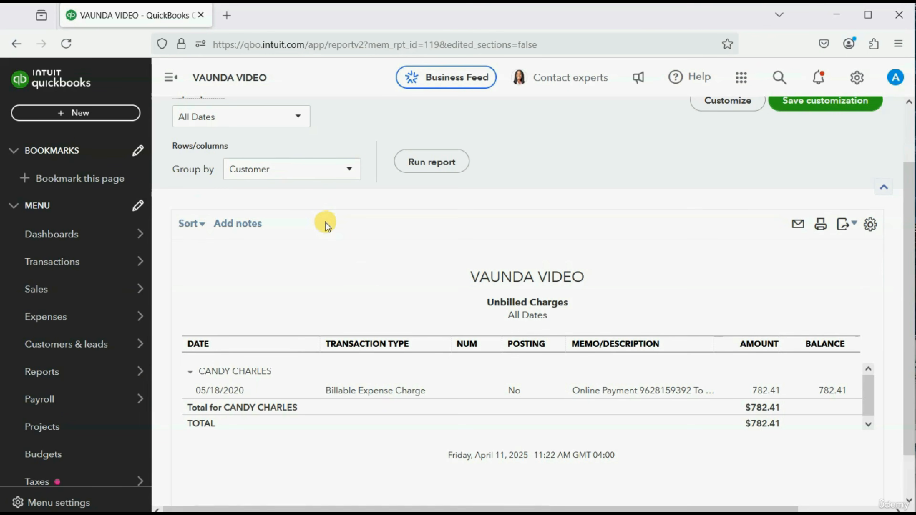
Create an invoice for the customer with the unbilled charge and add the suggested $782.41 billable expense to it
left_click(69, 114)
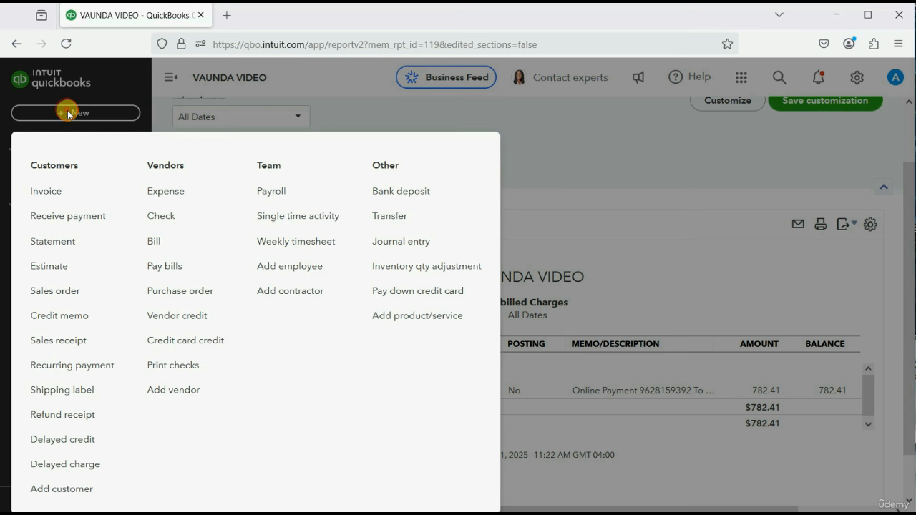
left_click(46, 192)
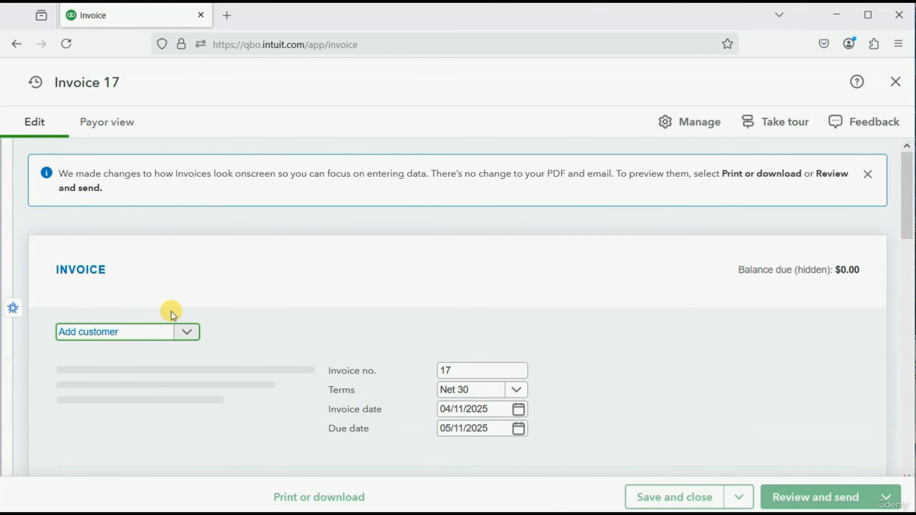
left_click(182, 333)
left_click(164, 440)
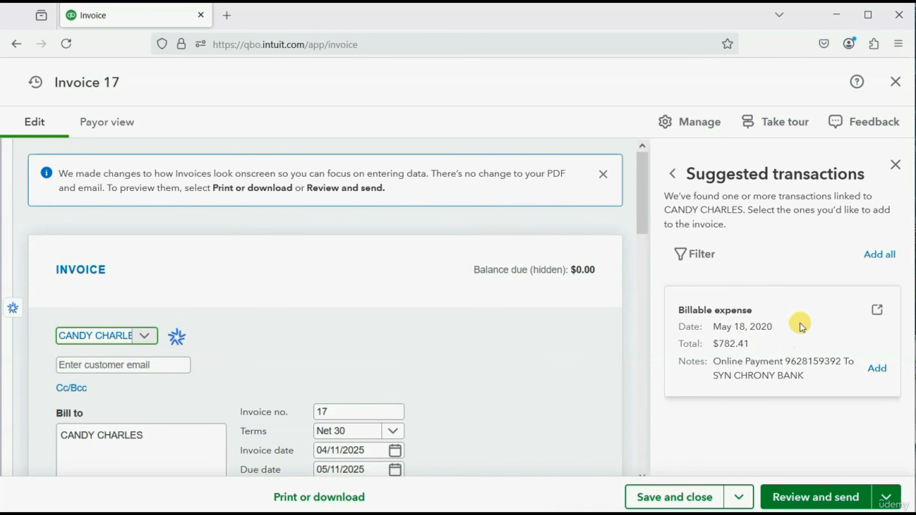
left_click(876, 375)
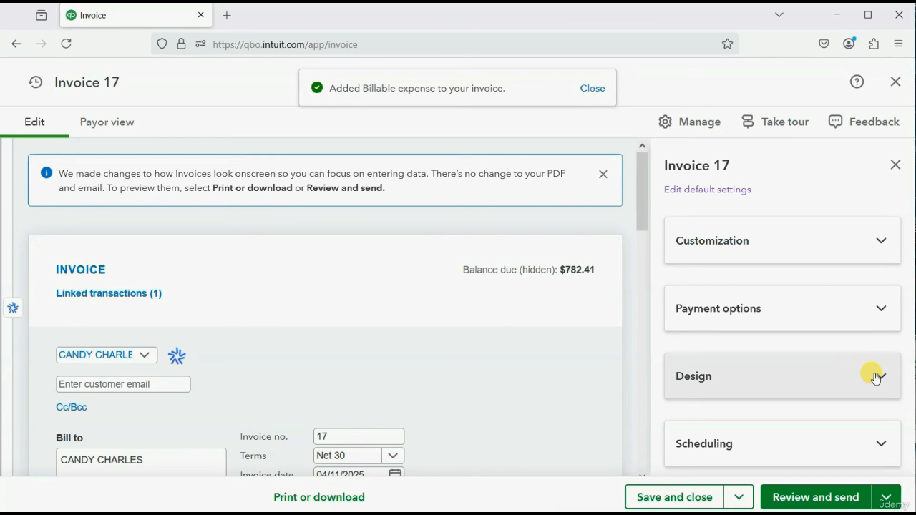
Review the billable expense line in the invoice's product or service table, and save and close the invoice
scroll(454, 319, "down", 6)
scroll(454, 319, "down", 4)
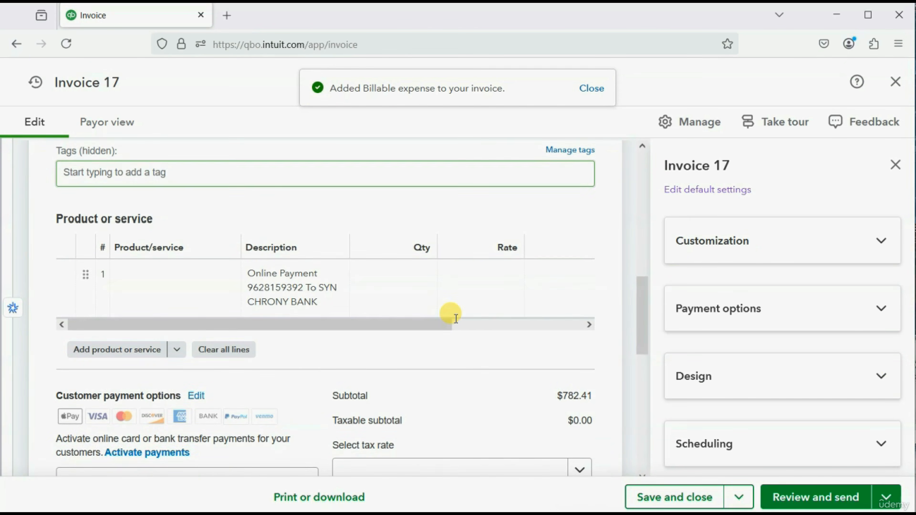
left_click(294, 294)
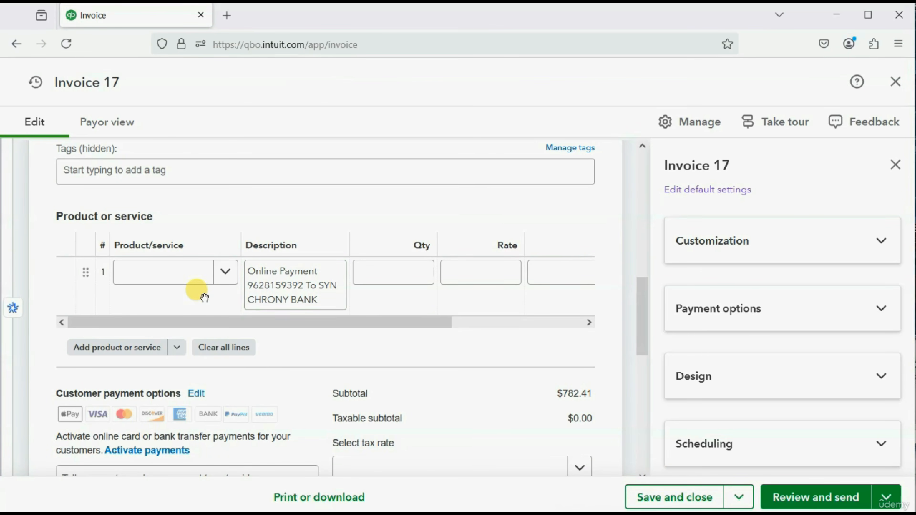
scroll(215, 285, "down", 2)
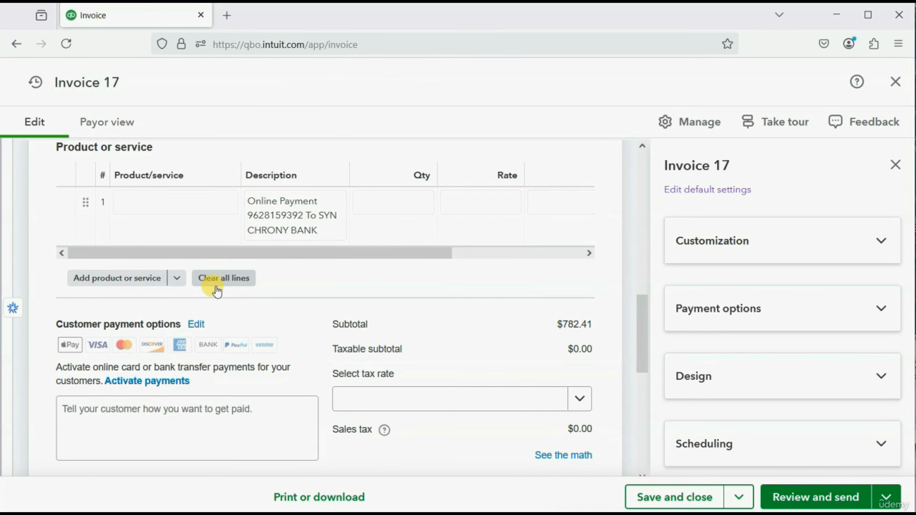
scroll(214, 289, "up", 6)
scroll(526, 216, "down", 2)
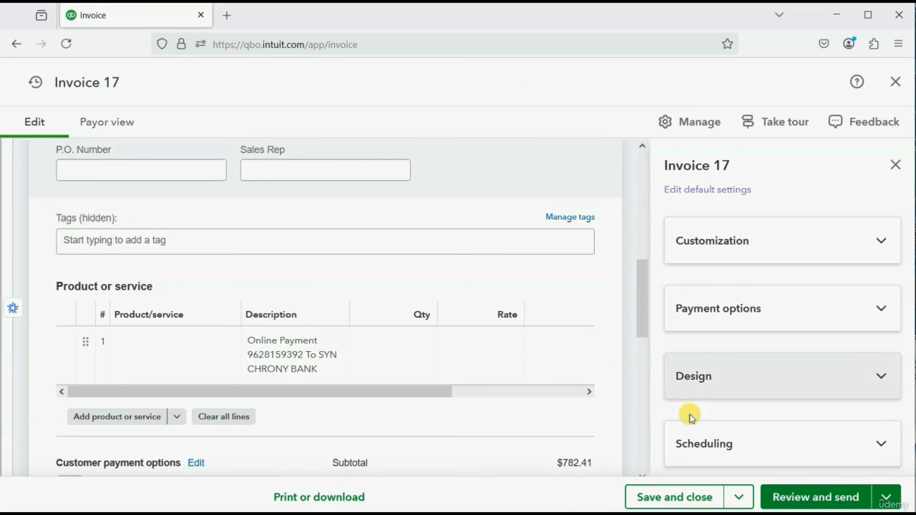
left_click(694, 500)
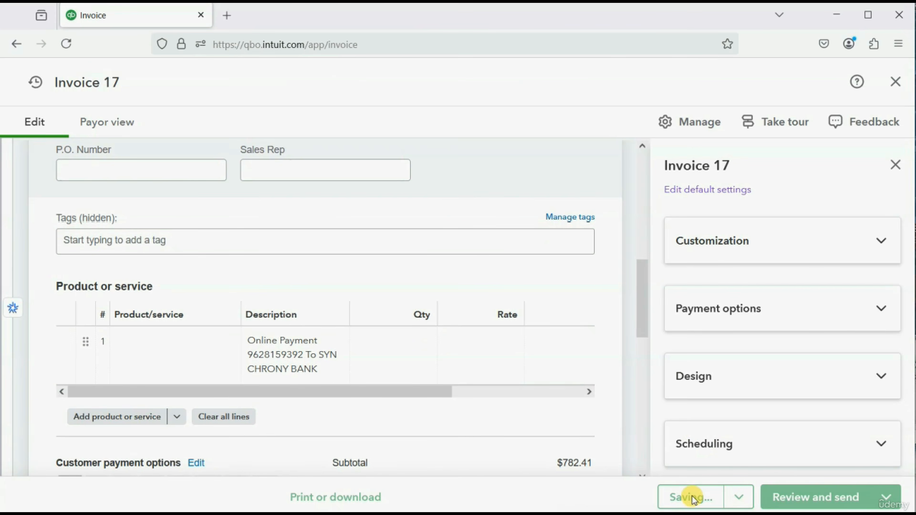
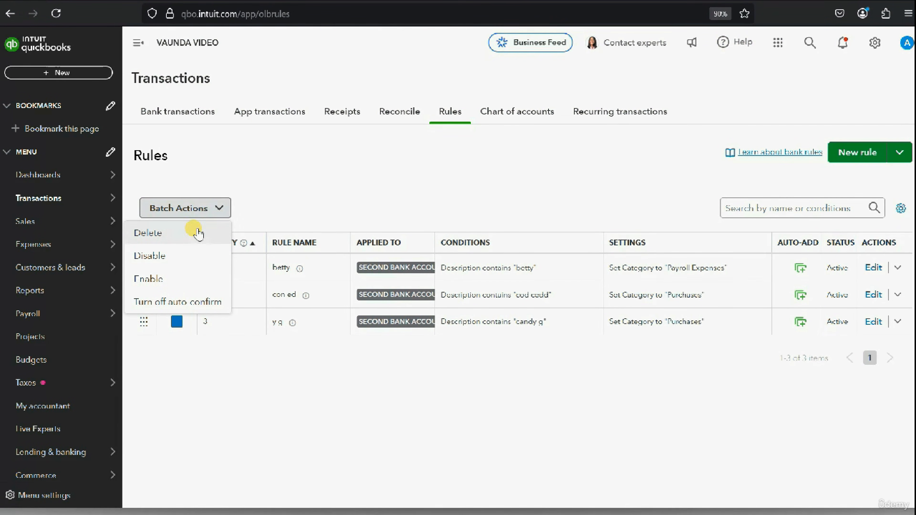
Delete all three bank rules (betty, con ed and y g) in one batch and confirm the deletion
left_click(378, 176)
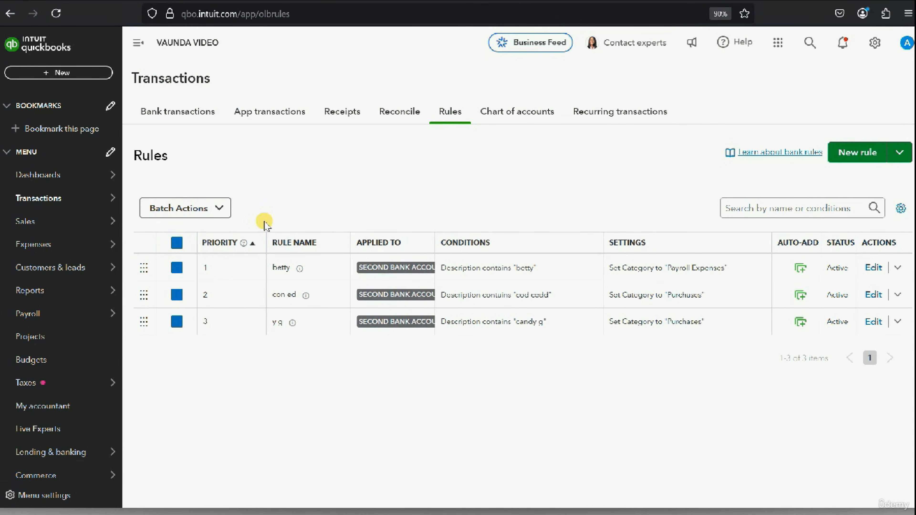
left_click(179, 243)
left_click(181, 242)
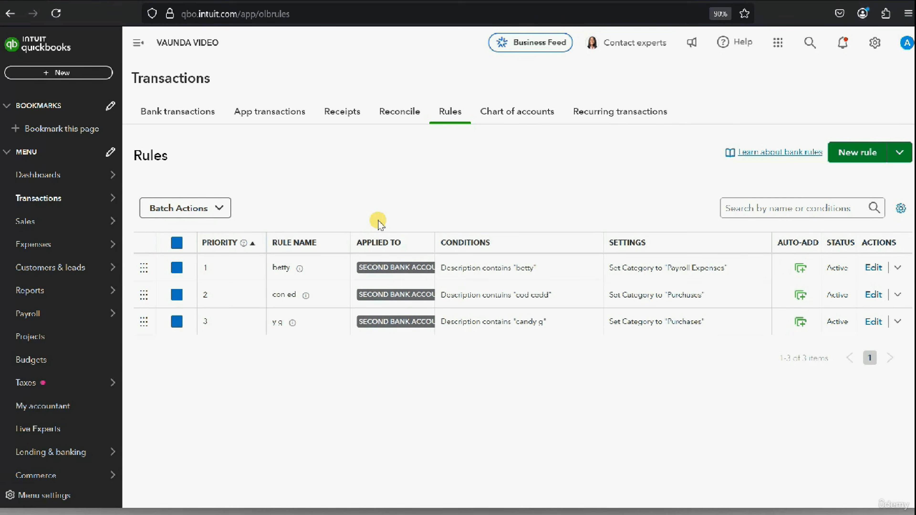
left_click(176, 243)
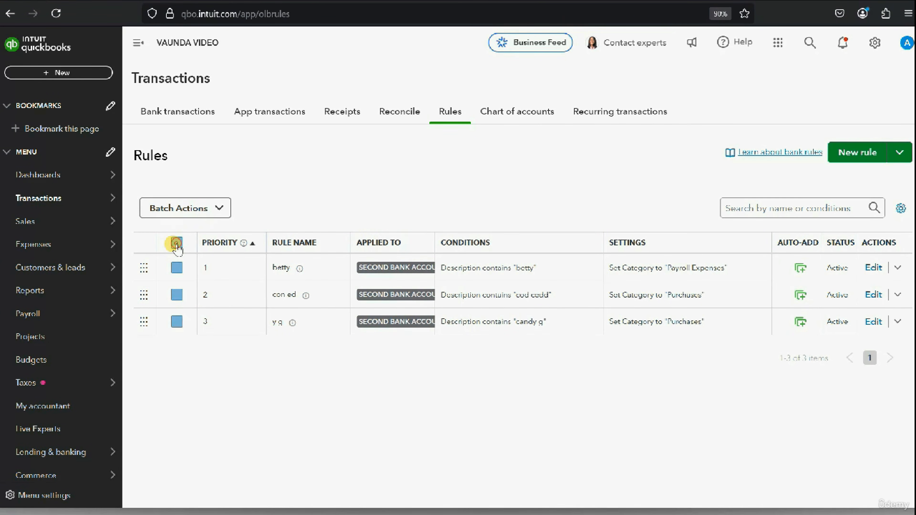
left_click(219, 216)
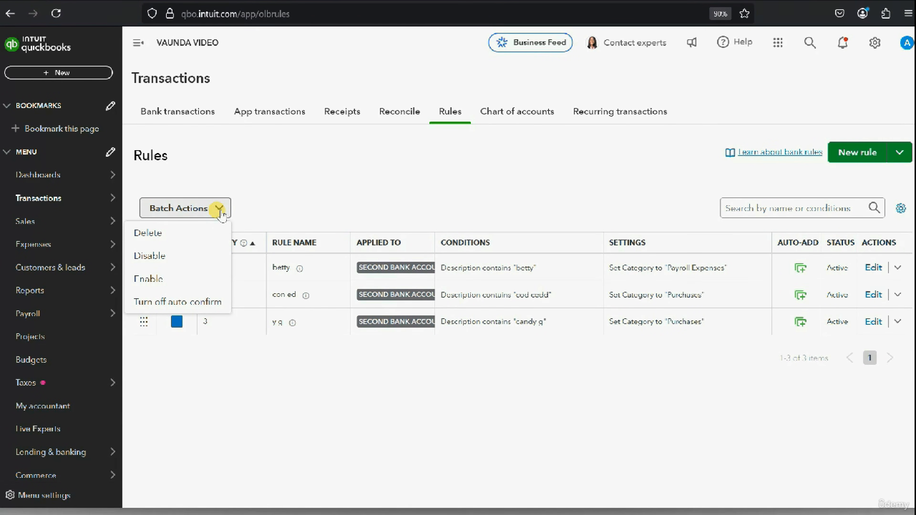
left_click(189, 233)
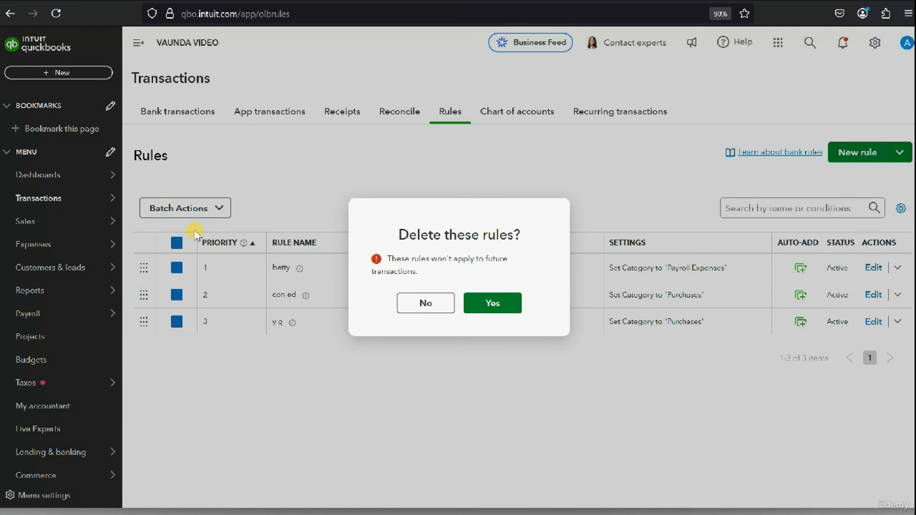
left_click(483, 303)
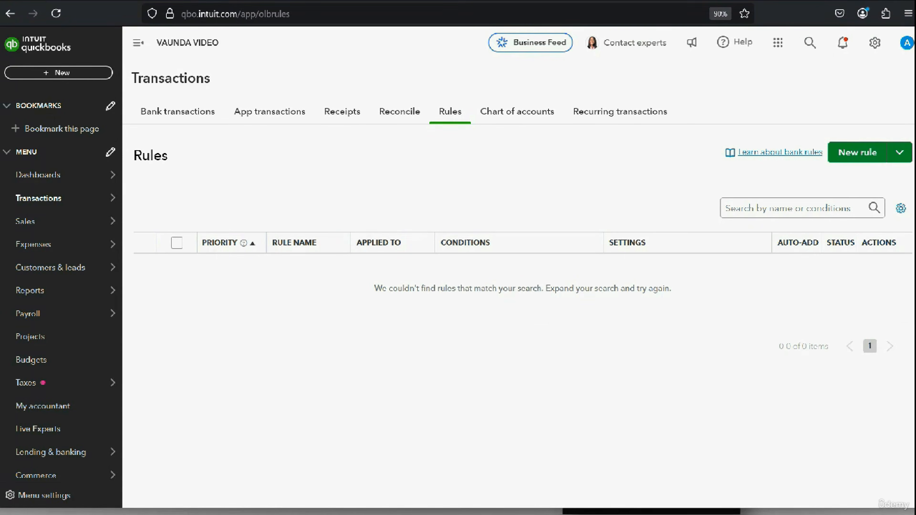
Start a manual file upload from the bank transactions page, using the file 1 - ADD TO ACCOUNT 1 FOR ADVANCED.csv
mouse_move(67, 208)
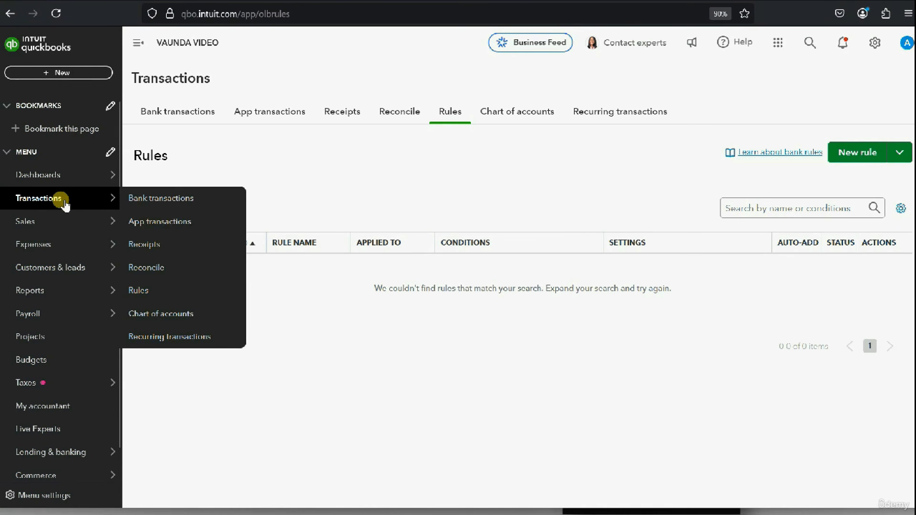
left_click(165, 114)
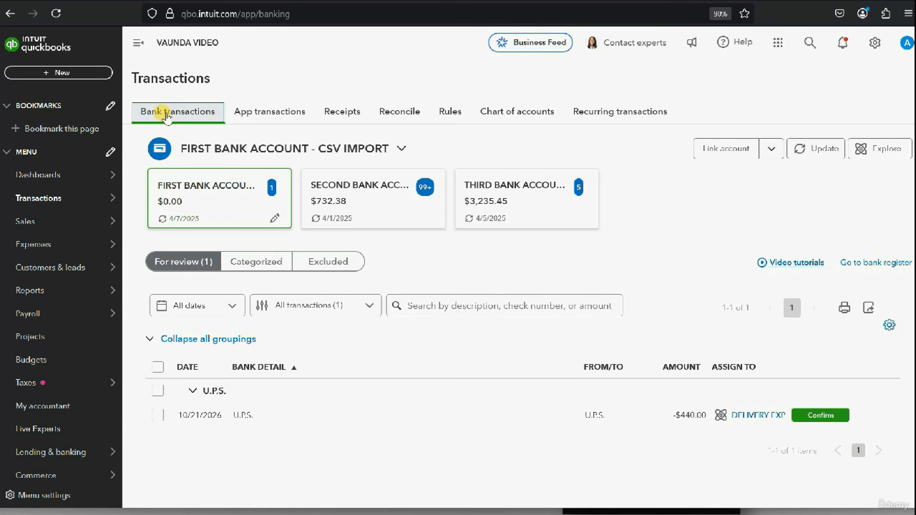
left_click(769, 155)
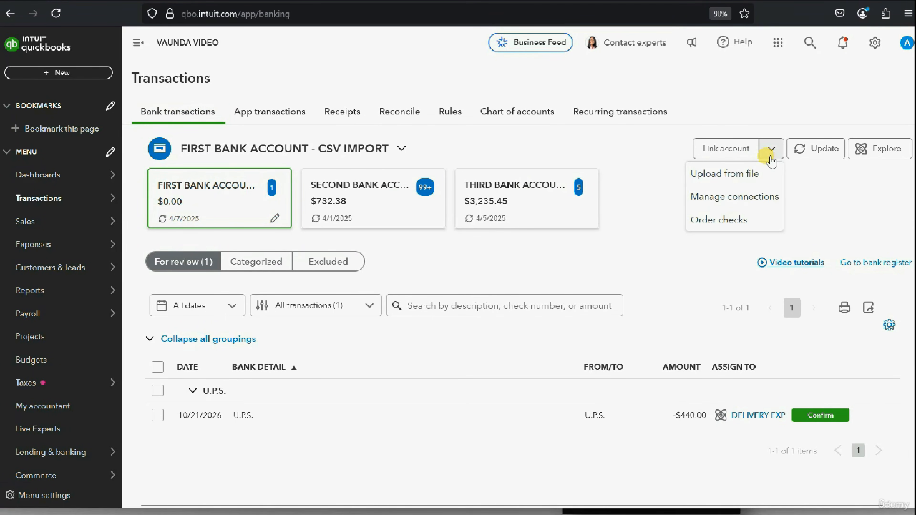
left_click(735, 175)
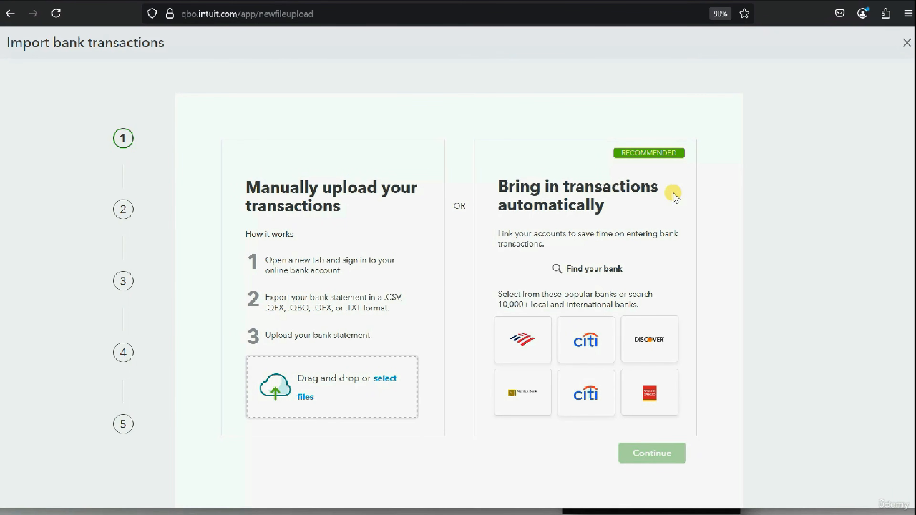
left_click(366, 382)
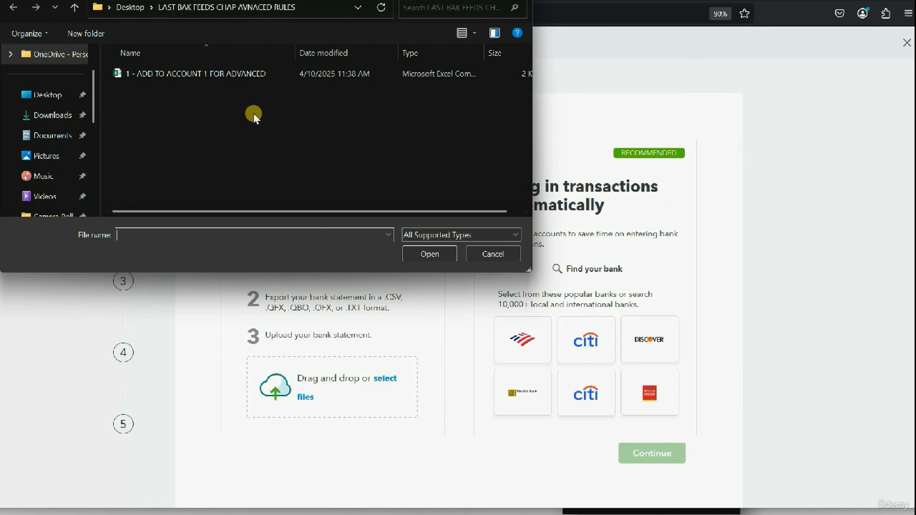
double_click(224, 75)
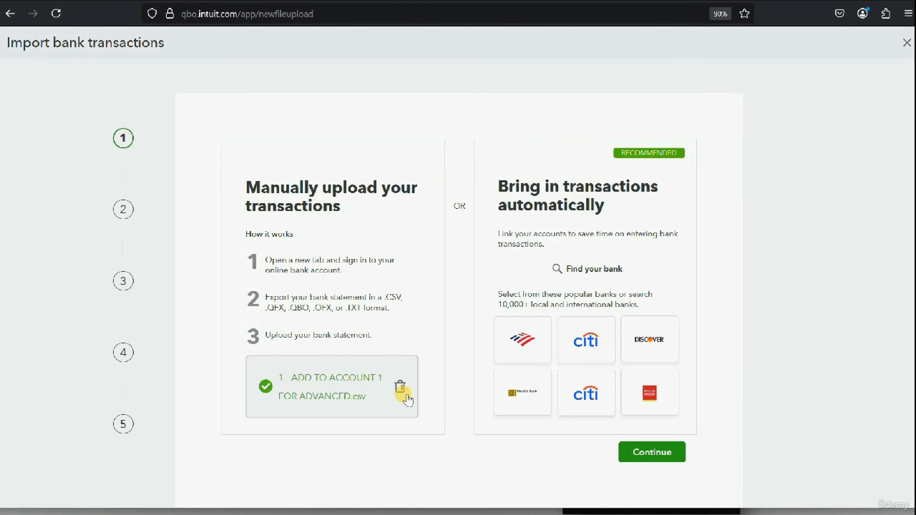
left_click(637, 455)
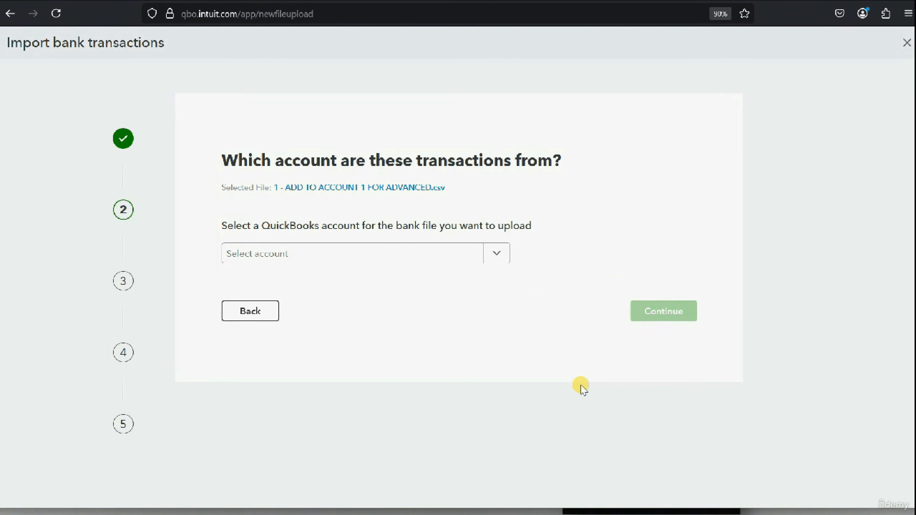
Create a new account named ADVANCED EXAMPLE with account type Bank and detail type Checking, and use it as the upload's account
left_click(497, 255)
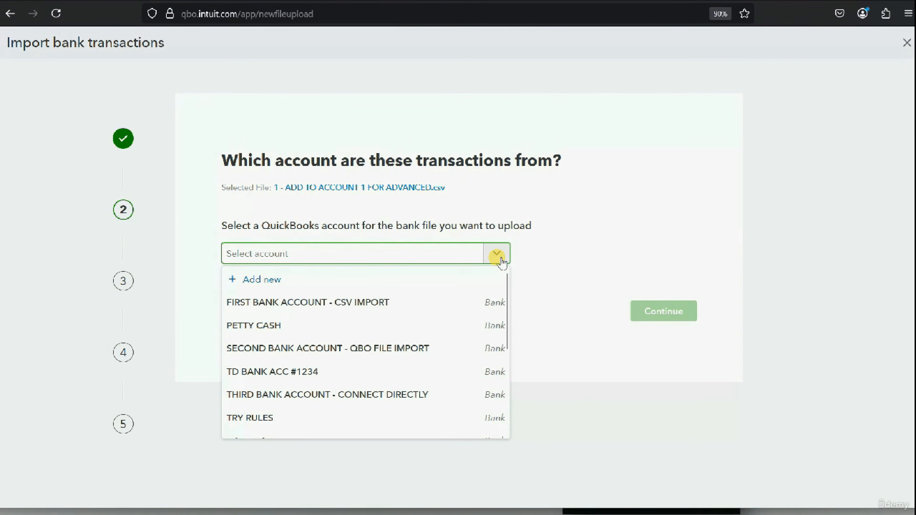
left_click(266, 279)
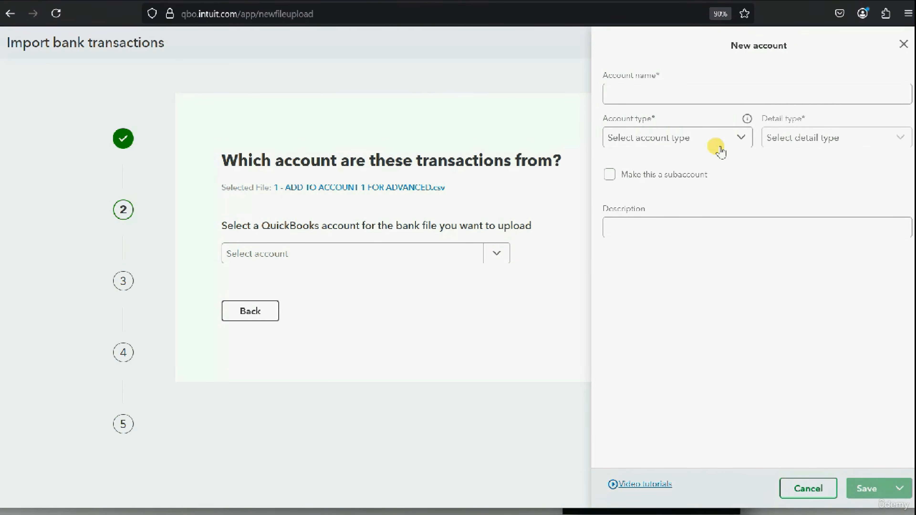
left_click(723, 100)
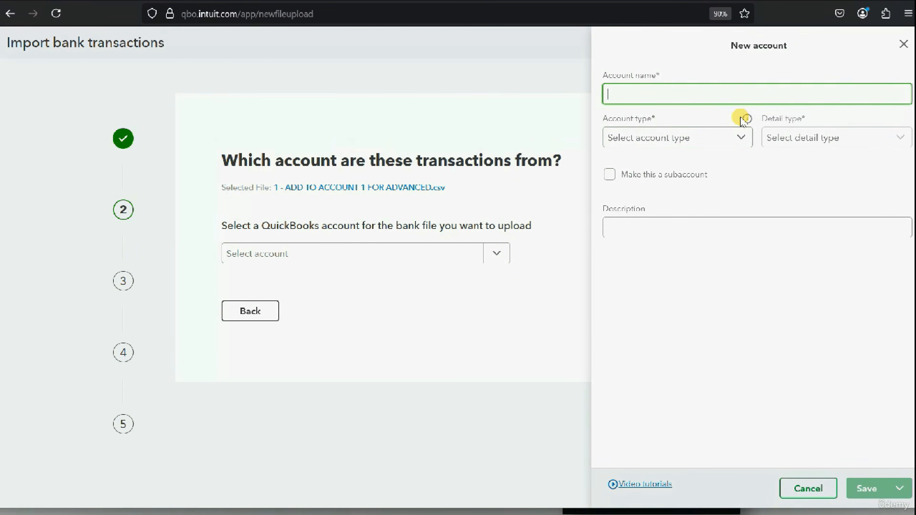
type("ADVANCED EXAMPLE")
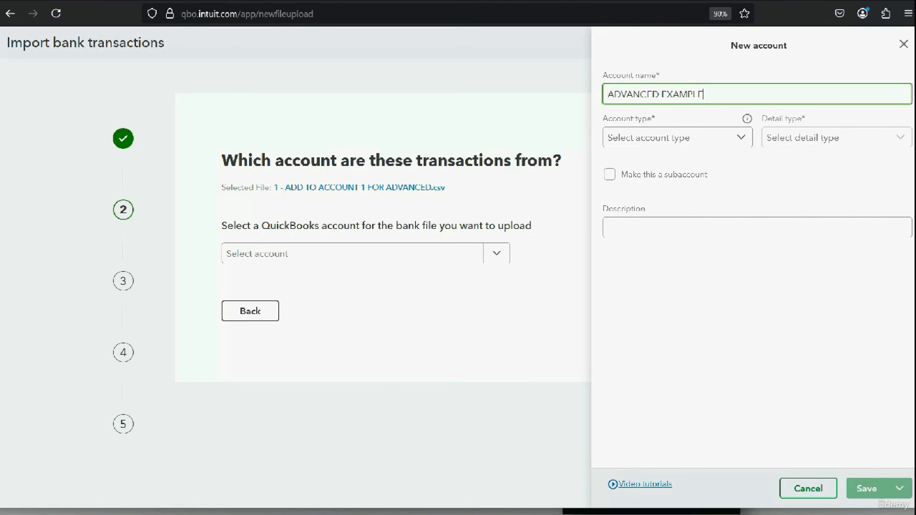
left_click(741, 141)
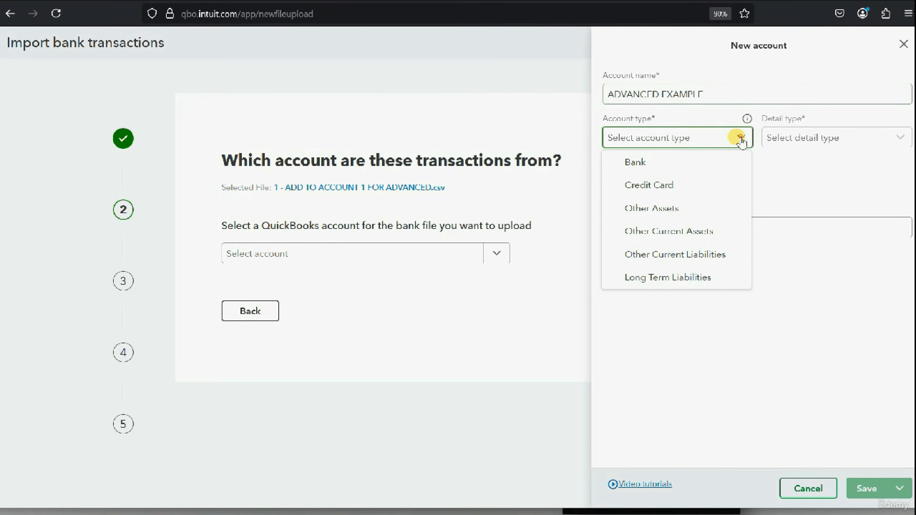
left_click(735, 160)
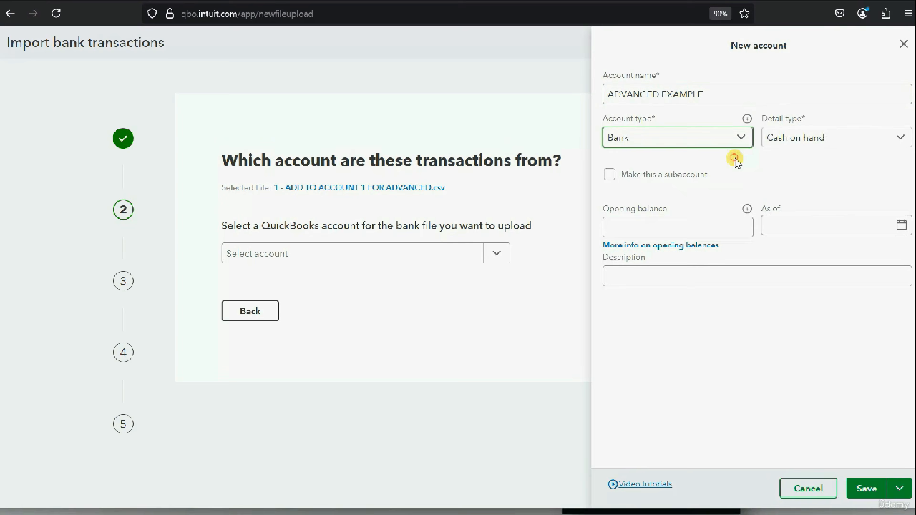
left_click(898, 141)
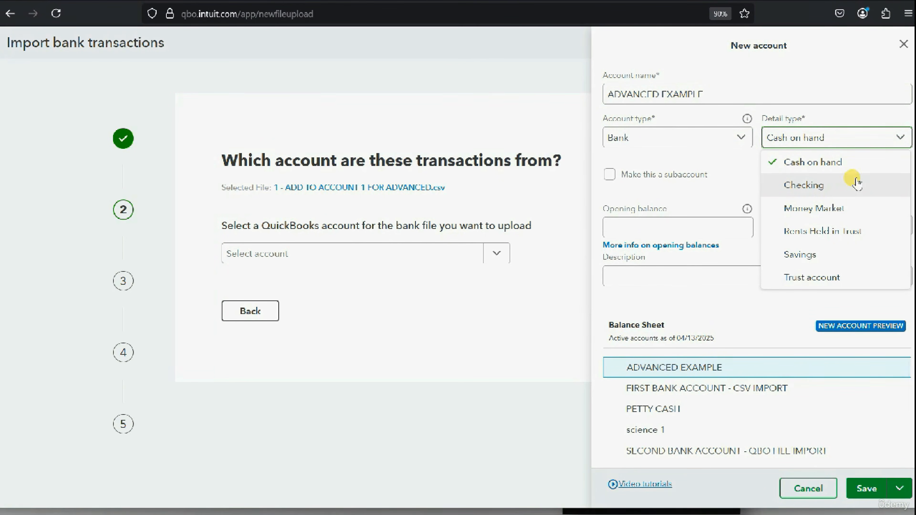
left_click(848, 184)
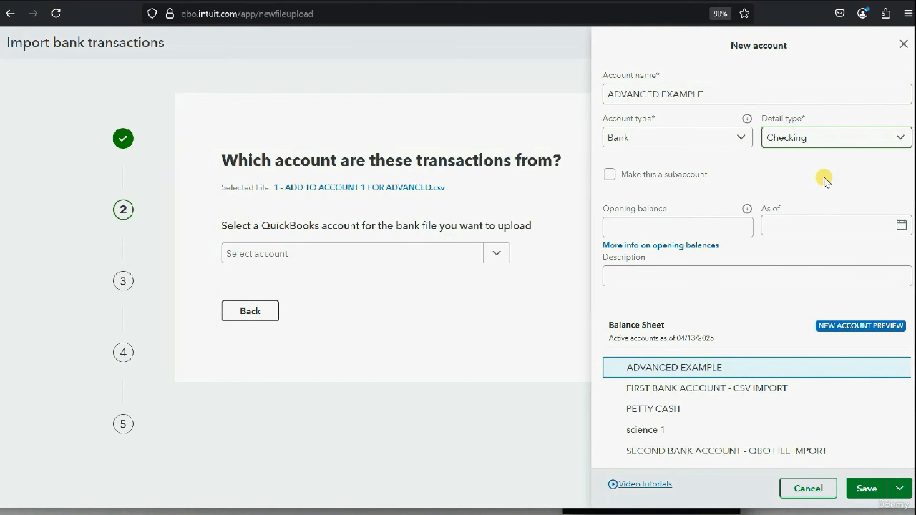
left_click(866, 488)
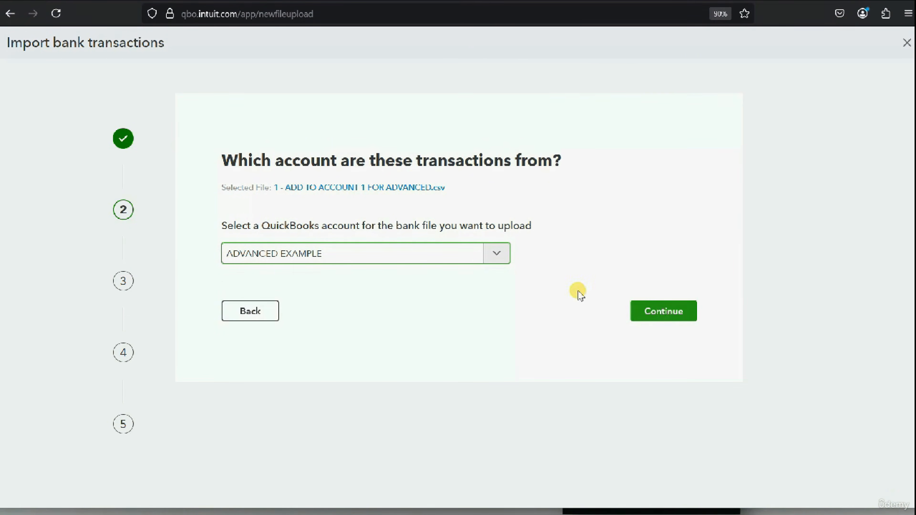
left_click(494, 255)
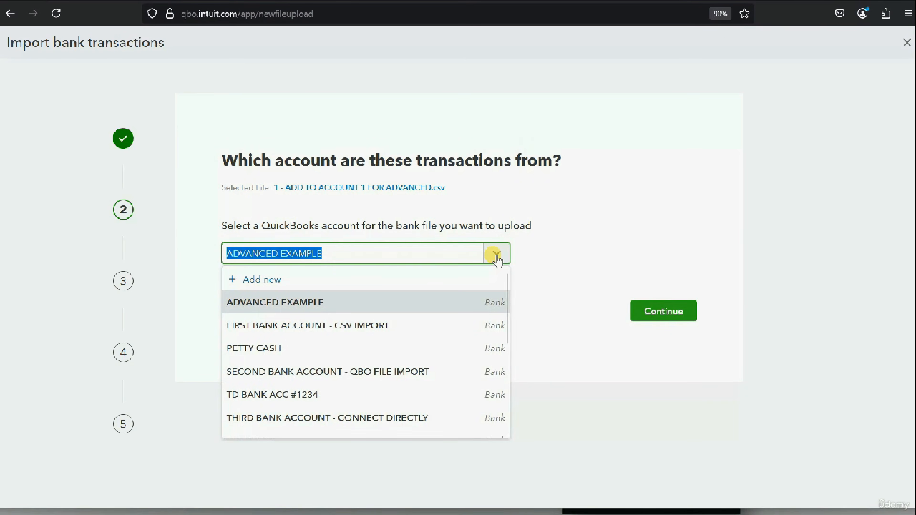
left_click(496, 256)
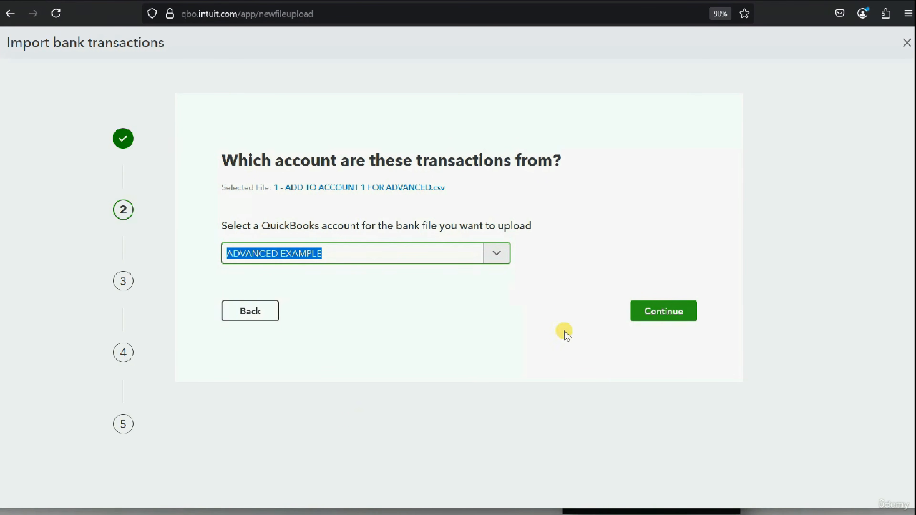
left_click(664, 312)
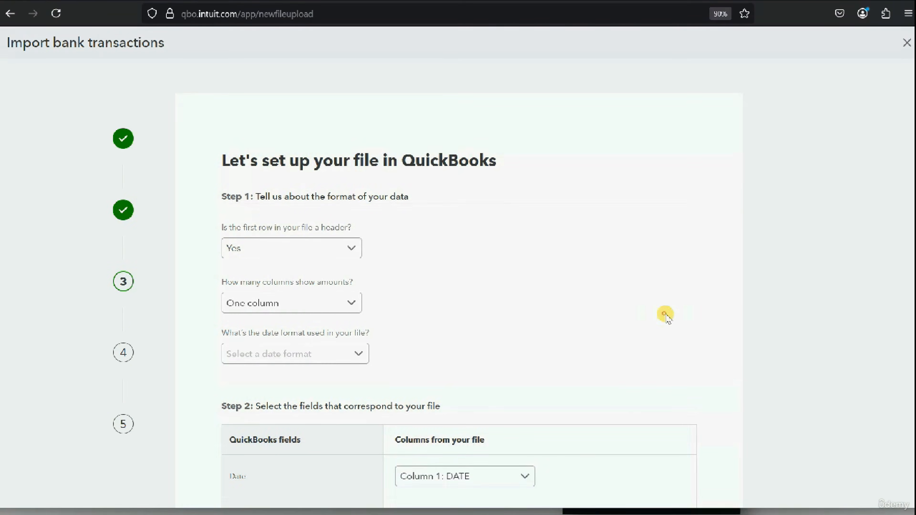
Set the file's date format to MM/dd/yyyy and accept the date, description and amount column mapping
scroll(635, 296, "down", 3)
scroll(628, 290, "down", 1)
scroll(628, 290, "up", 1)
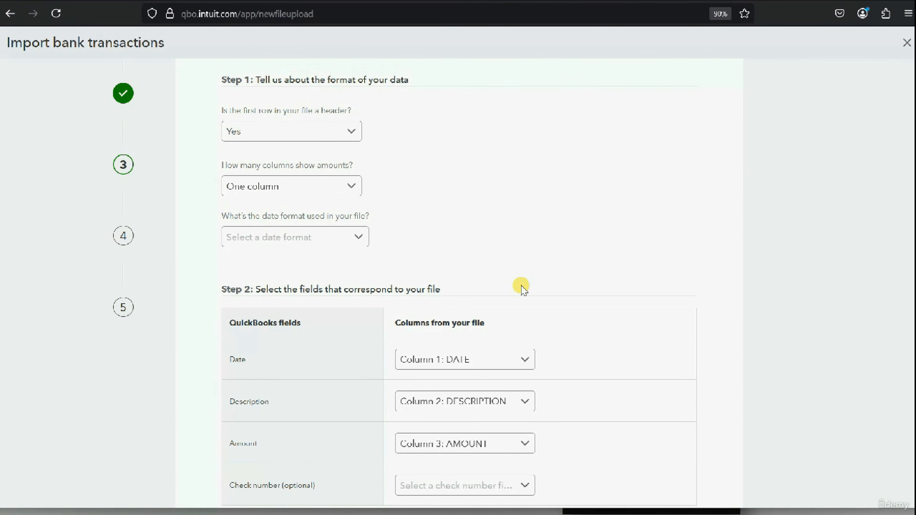
left_click(360, 238)
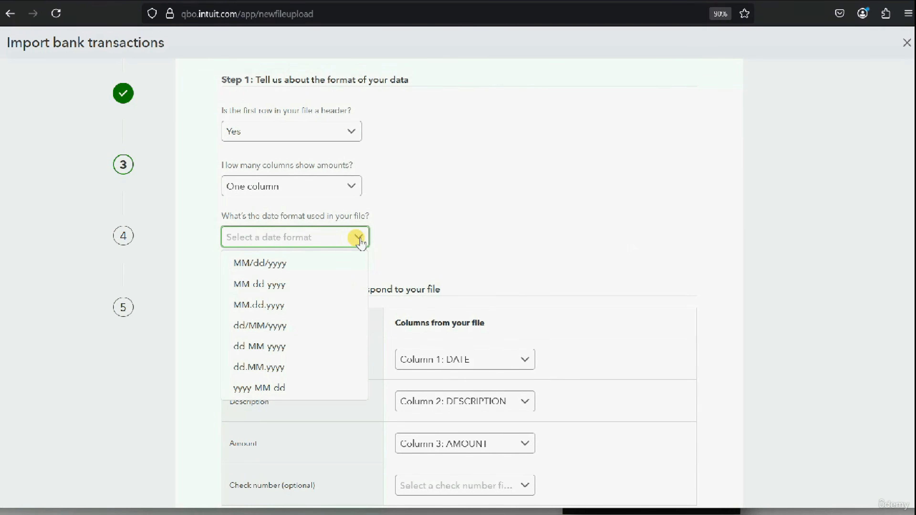
left_click(351, 262)
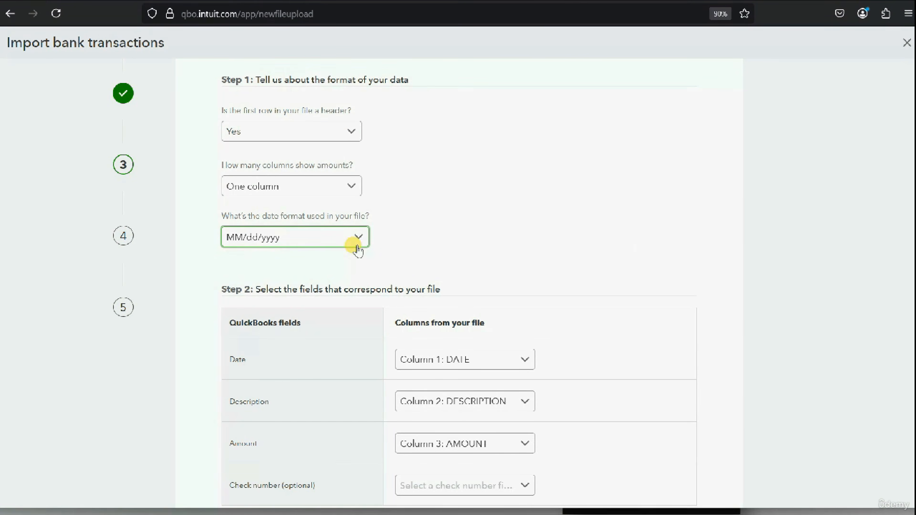
left_click(361, 238)
left_click(364, 242)
scroll(647, 274, "down", 3)
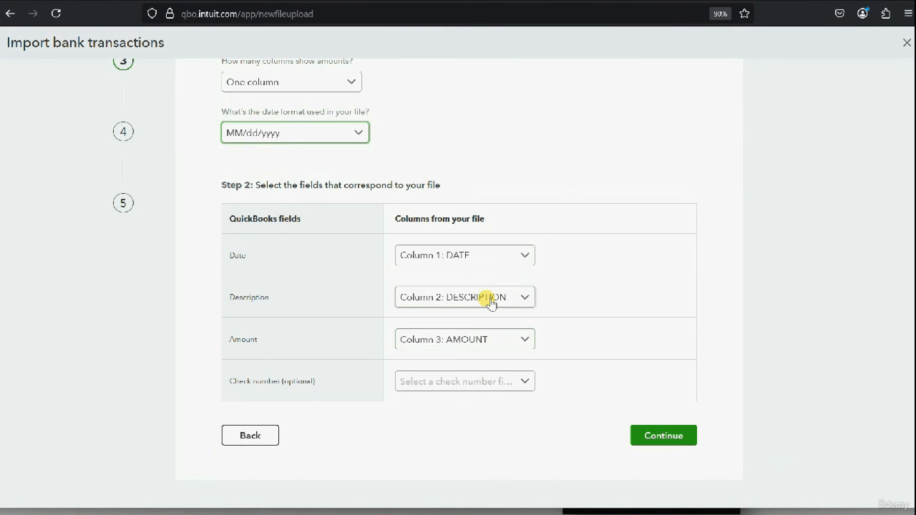
left_click(685, 435)
Look over the transactions in the file and select all of them for import
scroll(806, 229, "down", 8)
scroll(803, 228, "up", 6)
scroll(804, 228, "up", 3)
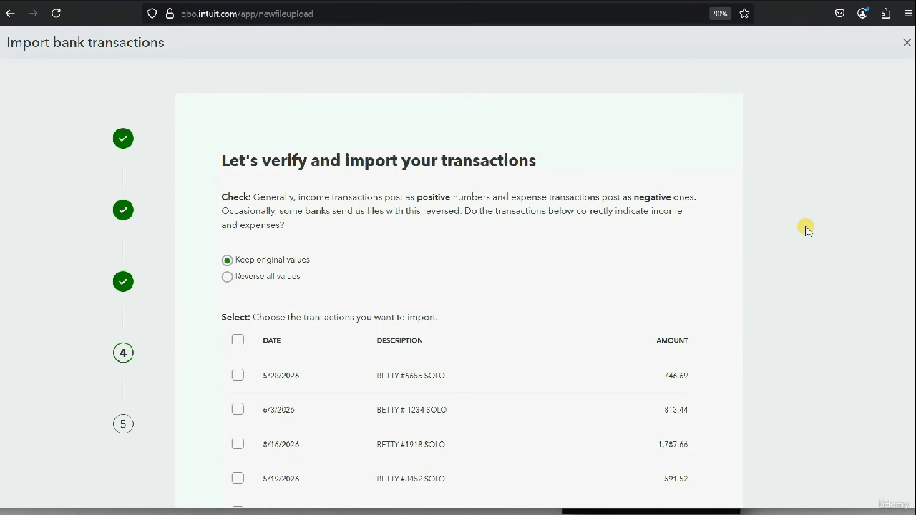
scroll(793, 223, "down", 2)
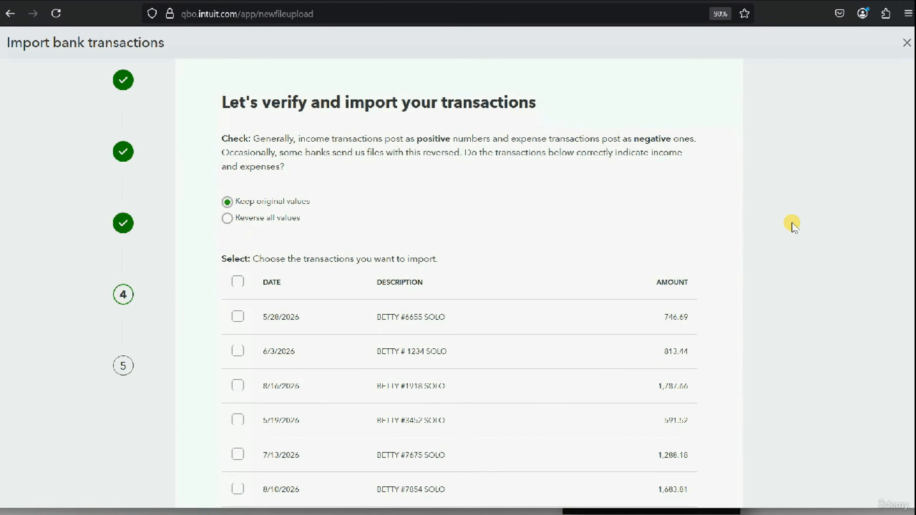
left_click(237, 351)
left_click(238, 385)
left_click(237, 281)
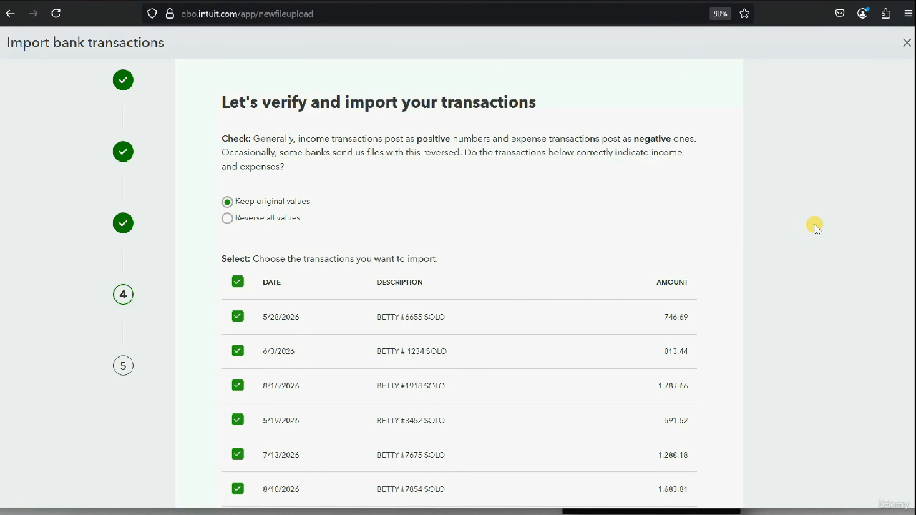
Check the end of the selected list, import the transactions and finish the import
scroll(813, 227, "down", 8)
scroll(813, 231, "down", 20)
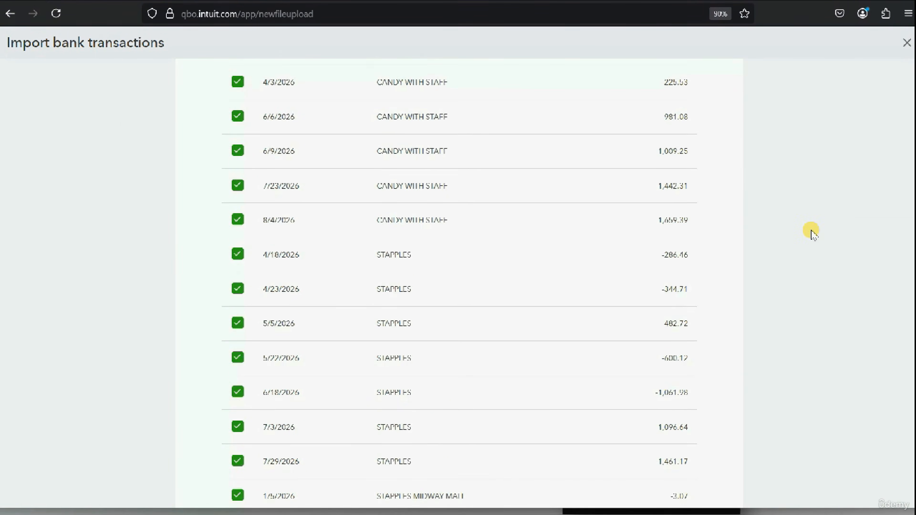
scroll(812, 235, "down", 4)
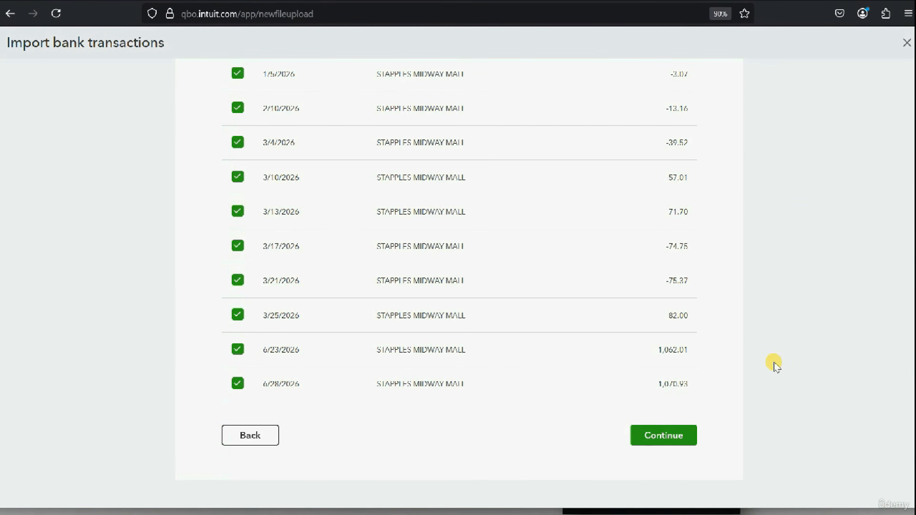
left_click(658, 435)
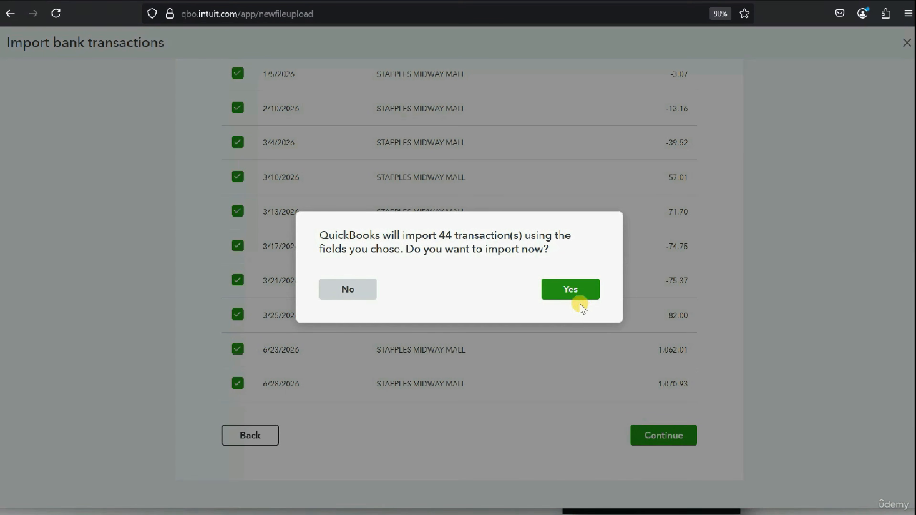
left_click(577, 289)
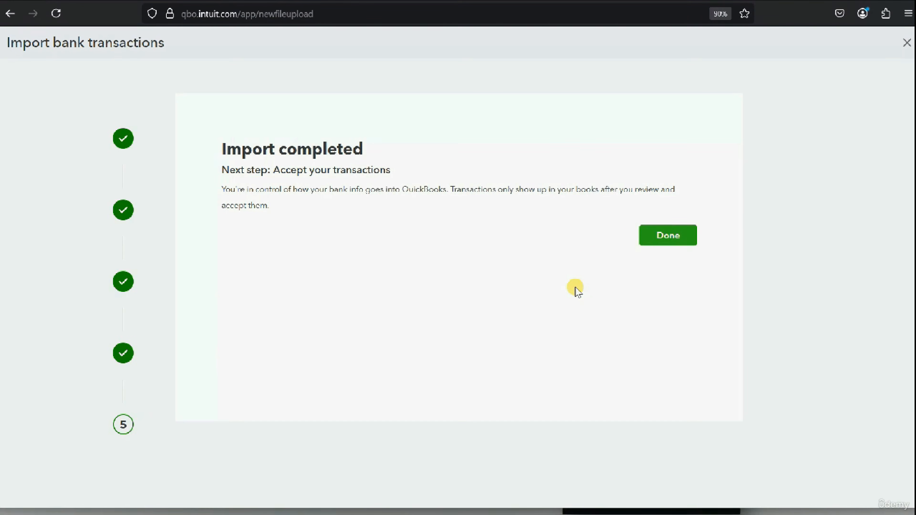
left_click(651, 240)
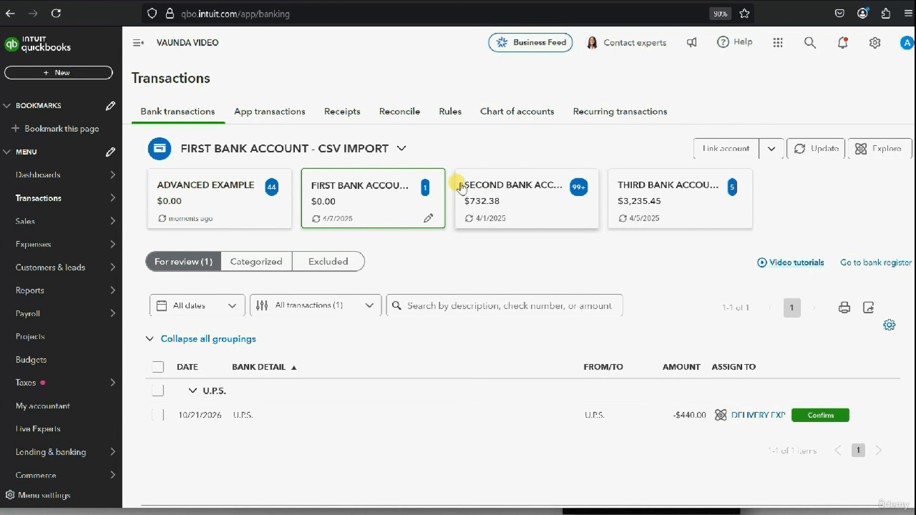
Open the ADVANCED EXAMPLE bank feed, reload the page and examine the imported transactions awaiting review
left_click(218, 198)
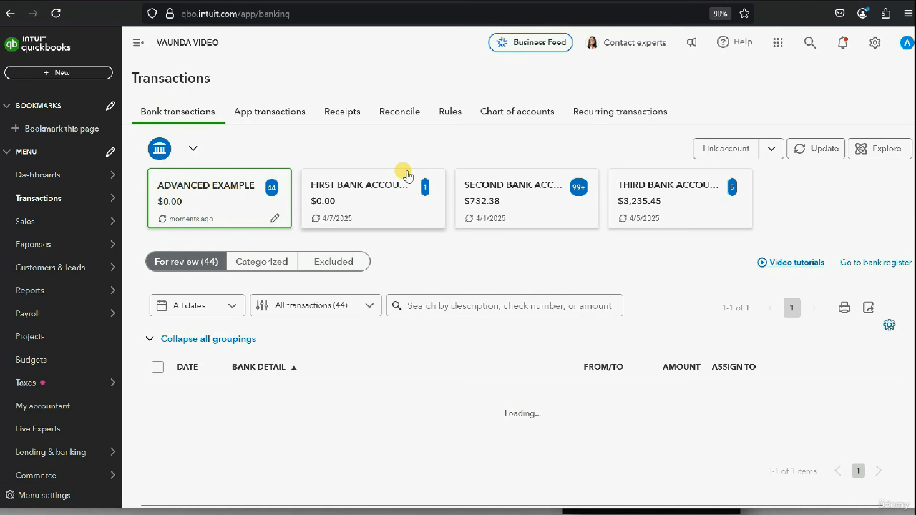
left_click(56, 15)
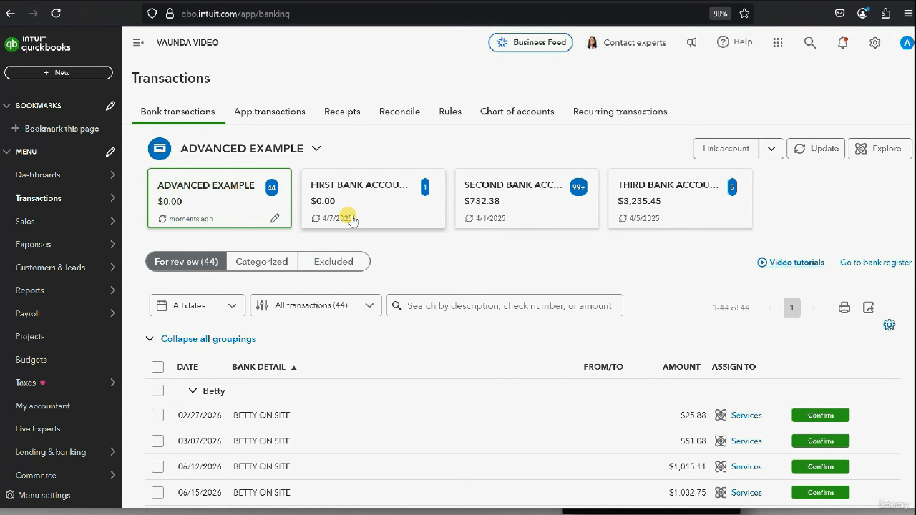
scroll(479, 252, "down", 5)
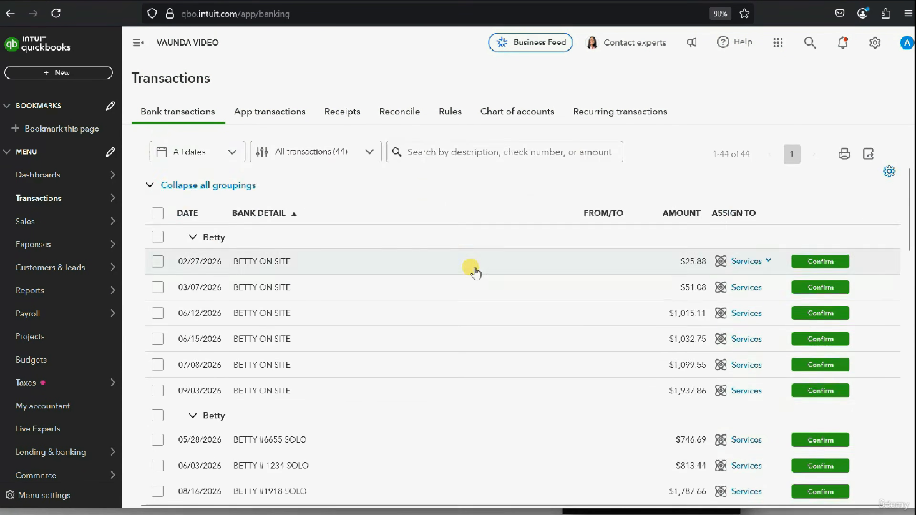
scroll(472, 269, "up", 4)
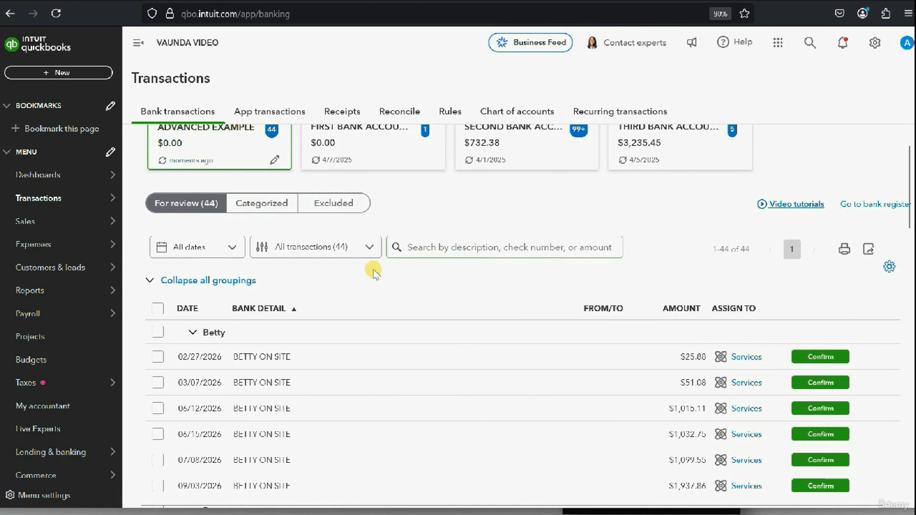
Sort the transactions for review by date, and set the sorting back to bank detail
left_click(191, 310)
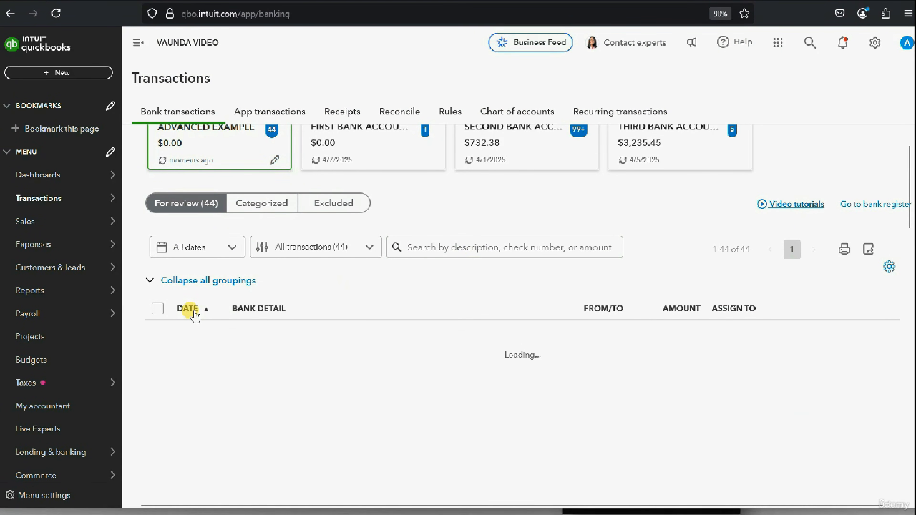
left_click(258, 309)
mouse_move(632, 511)
left_click(632, 485)
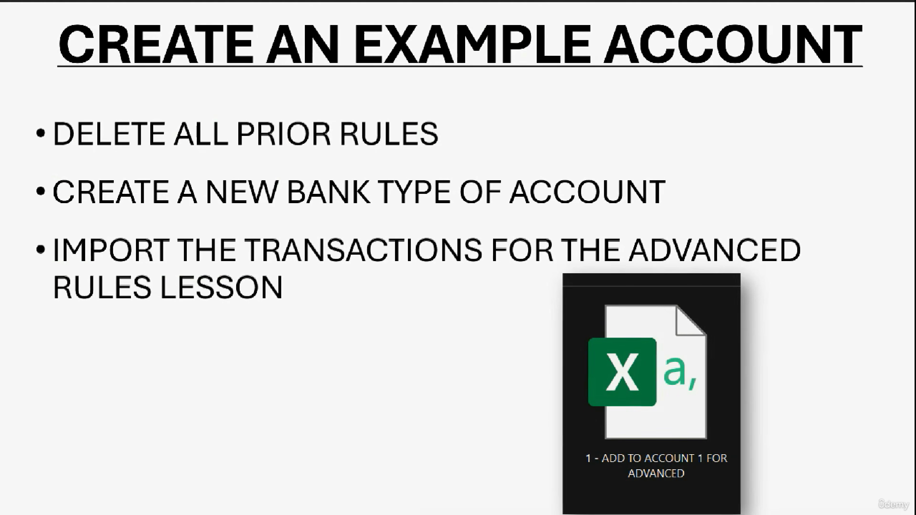
key("Right")
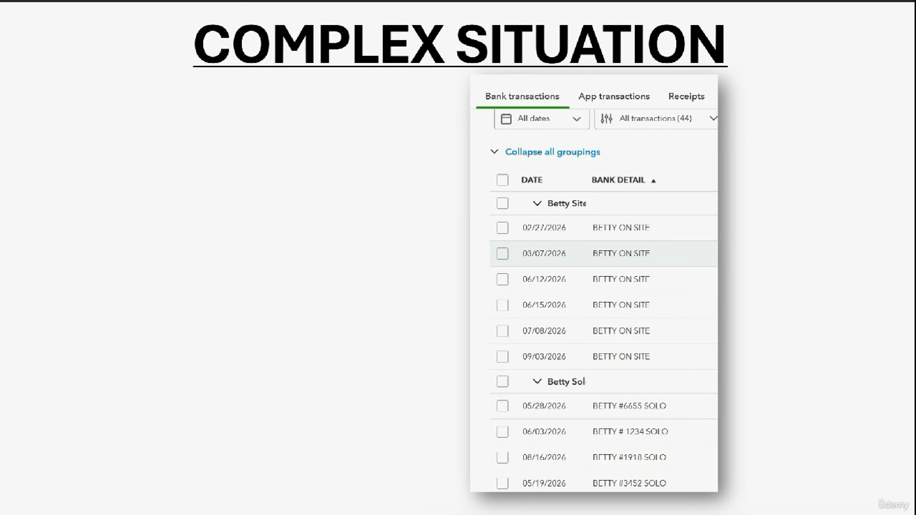
key("Right")
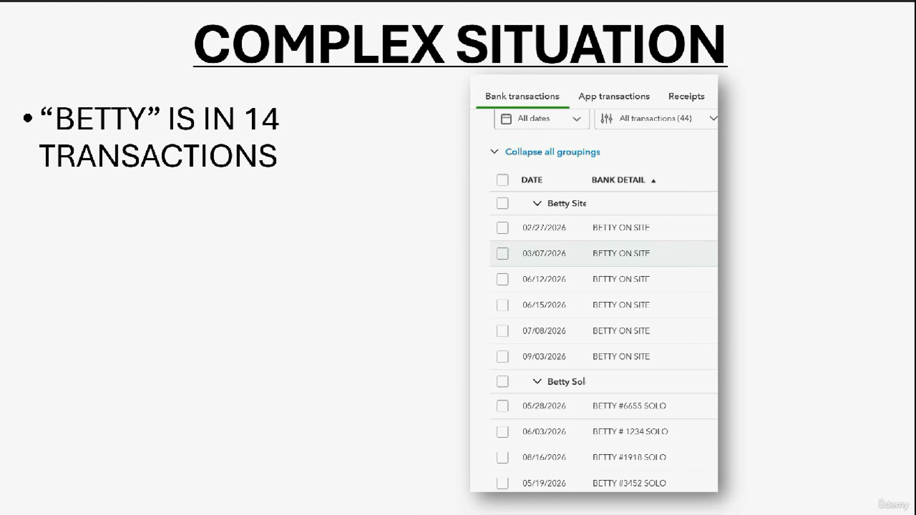
key("Right")
key("Right")
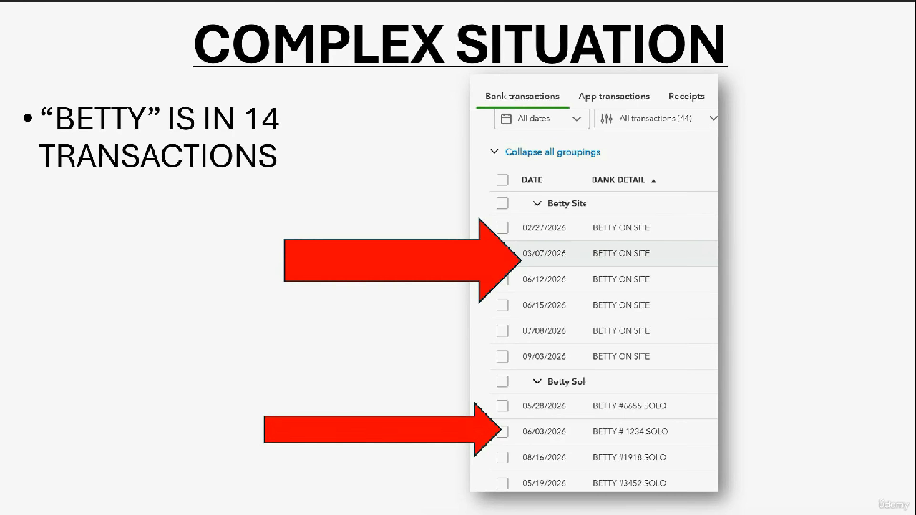
key("Right")
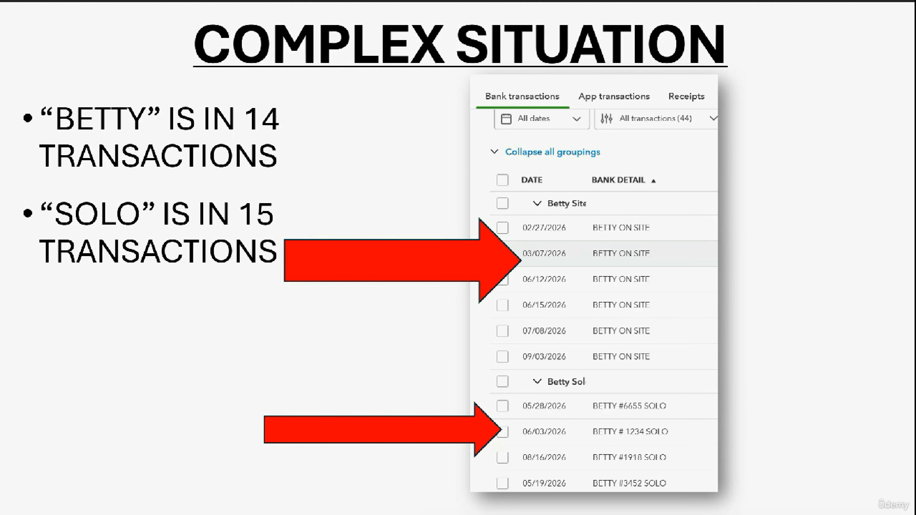
key("Right")
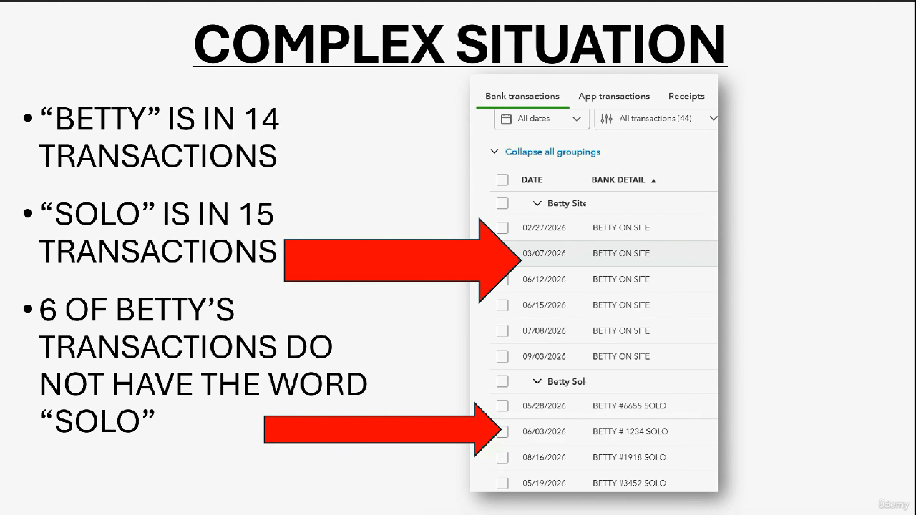
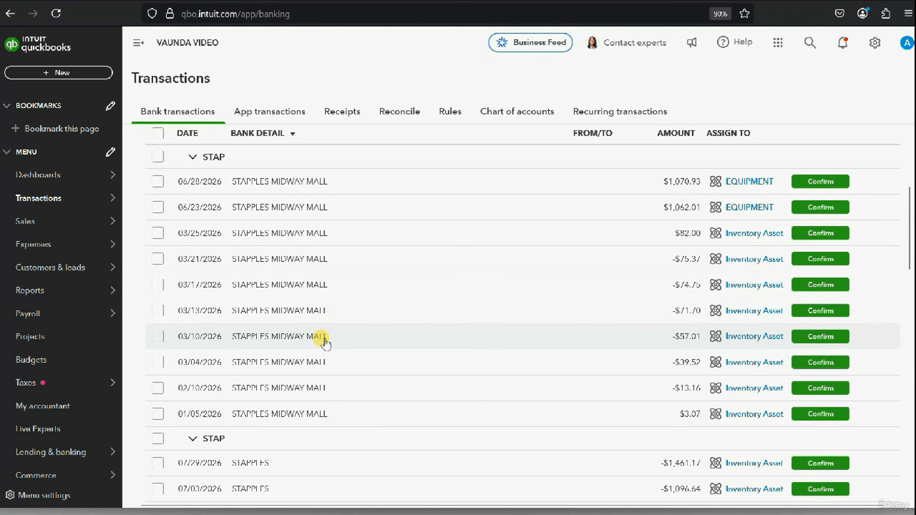
Look over the STAPPLES transactions, open the bank rules list and enlarge the page zoom by one level
scroll(365, 305, "down", 3)
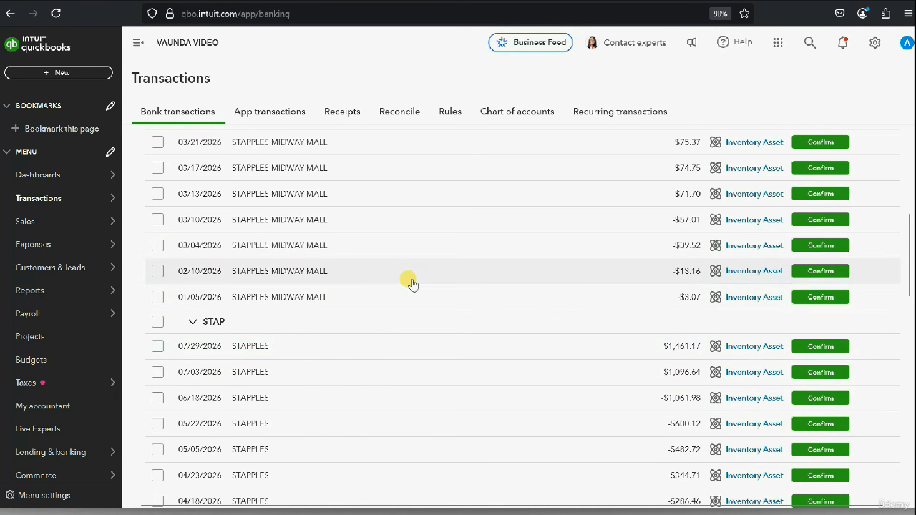
scroll(413, 285, "up", 10)
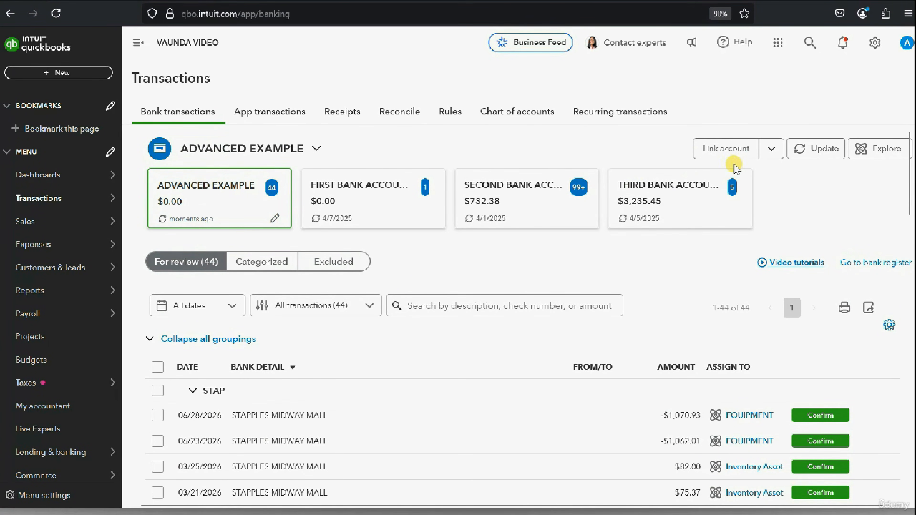
left_click(449, 112)
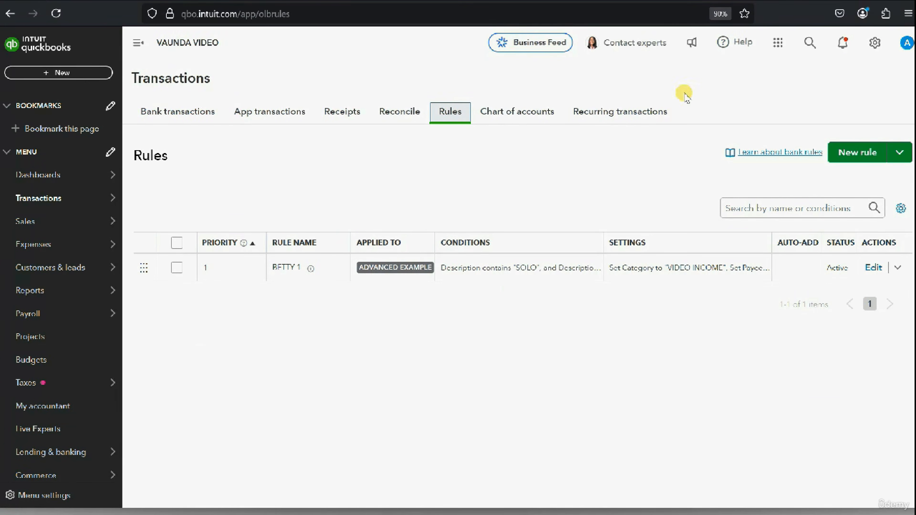
left_click(907, 13)
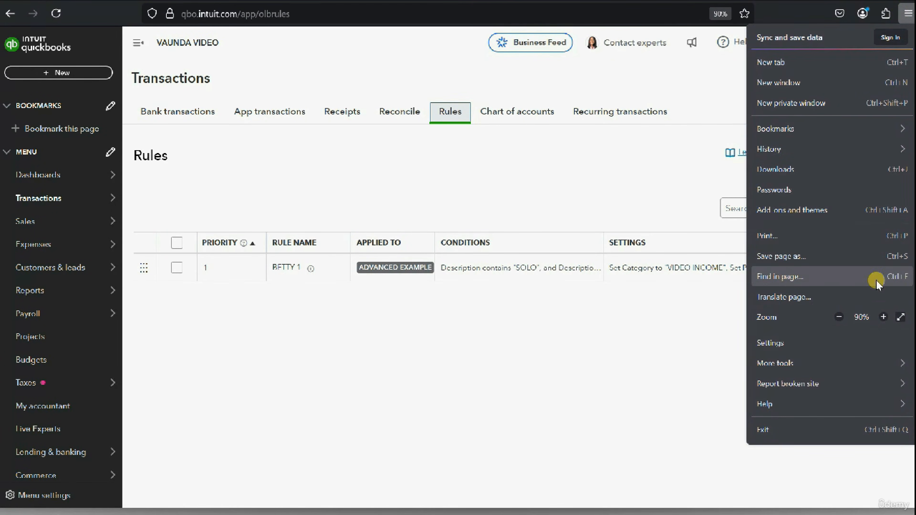
left_click(883, 317)
left_click(545, 188)
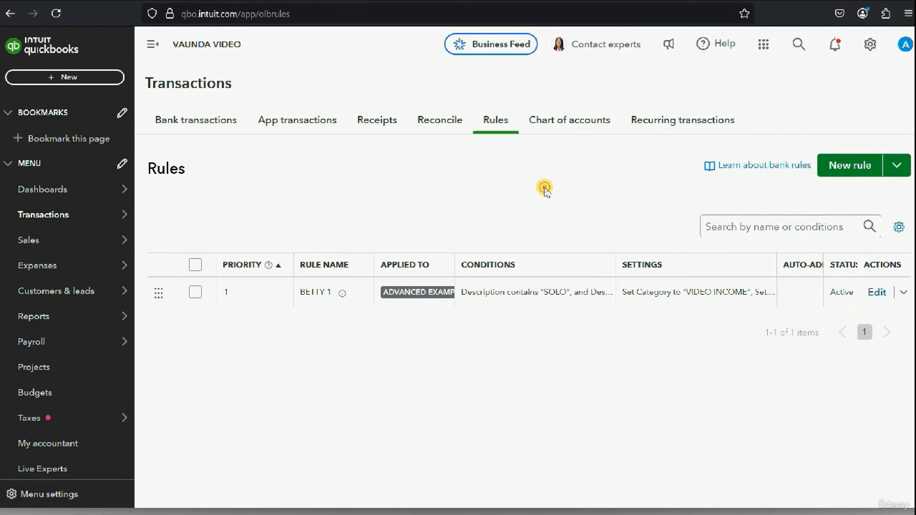
Start a new money-out rule named STAPPLES 1 that applies only to the ADVANCED EXAMPLE account
left_click(861, 167)
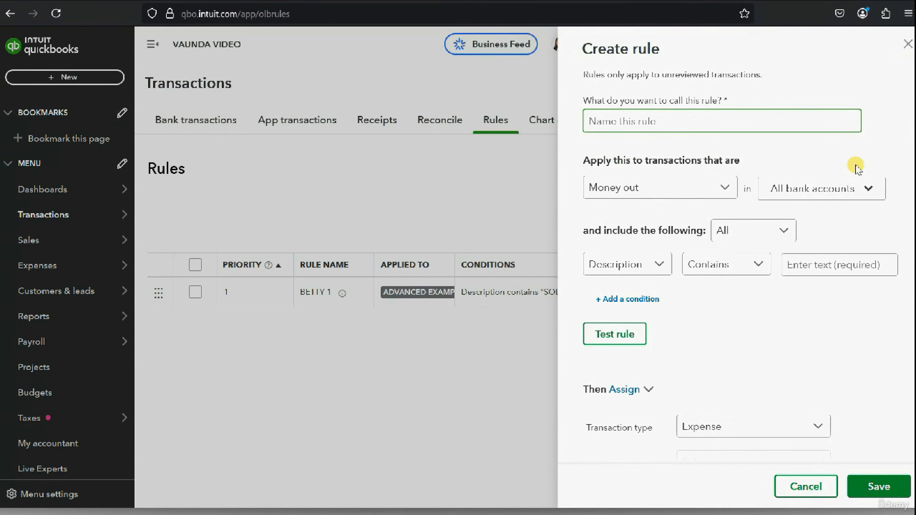
left_click(795, 124)
type("STAPPLES 1")
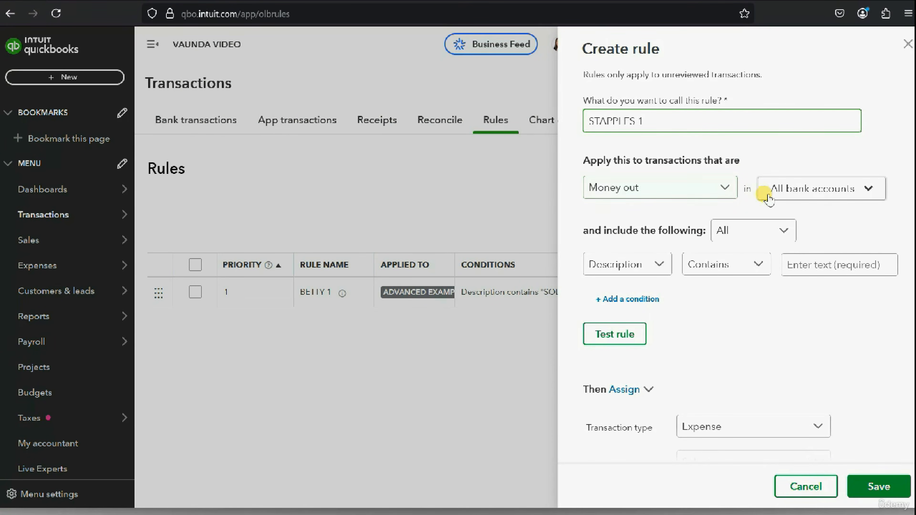
left_click(818, 193)
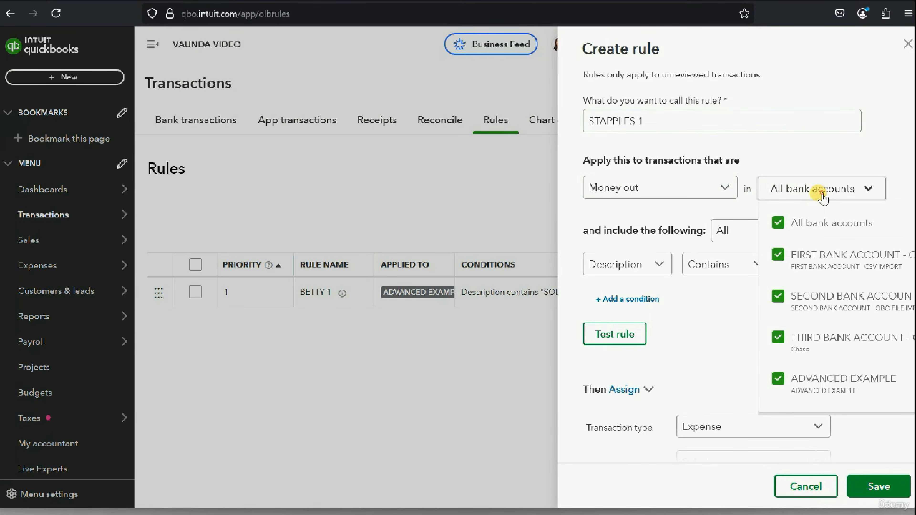
left_click(776, 224)
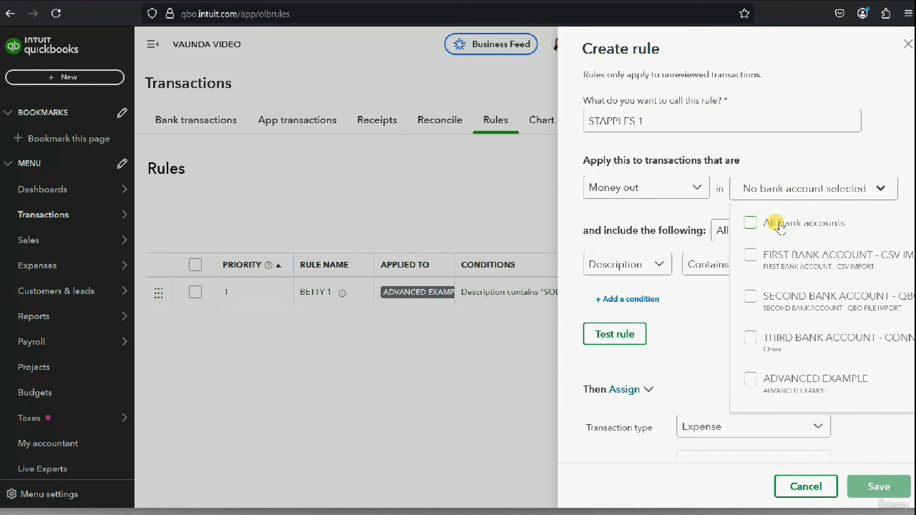
left_click(749, 380)
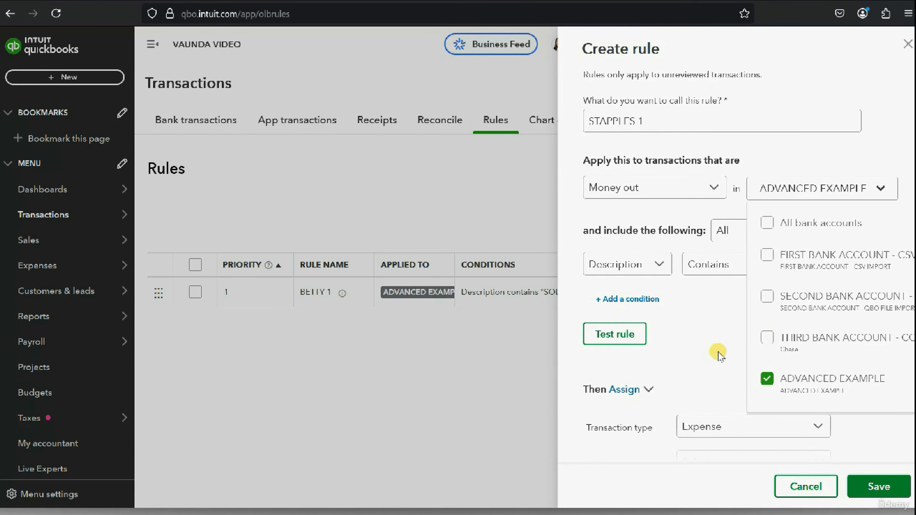
left_click(699, 342)
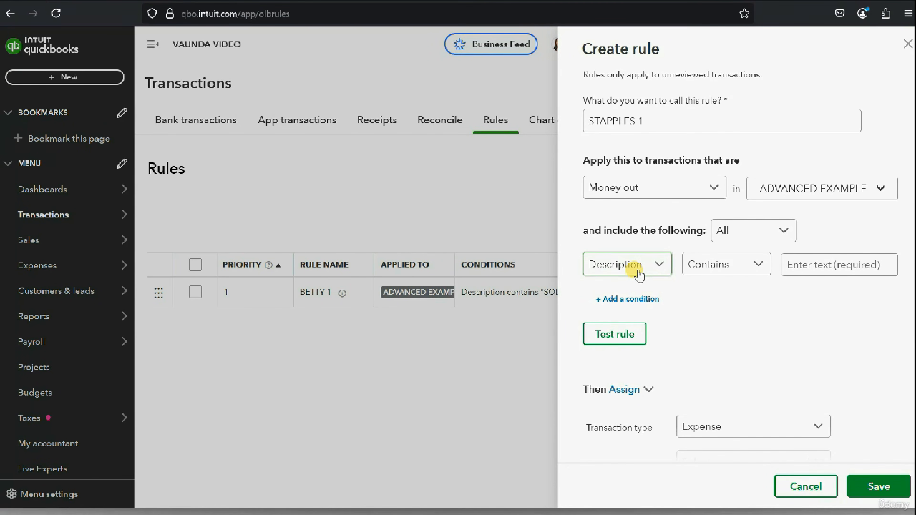
Set the rule's condition to description contains STAPPLES and test the rule
left_click(800, 268)
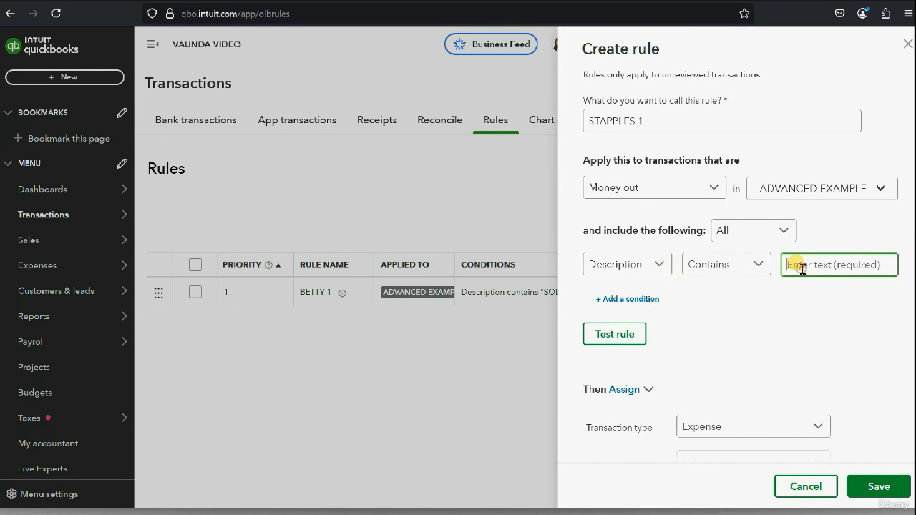
type("STAPPLES")
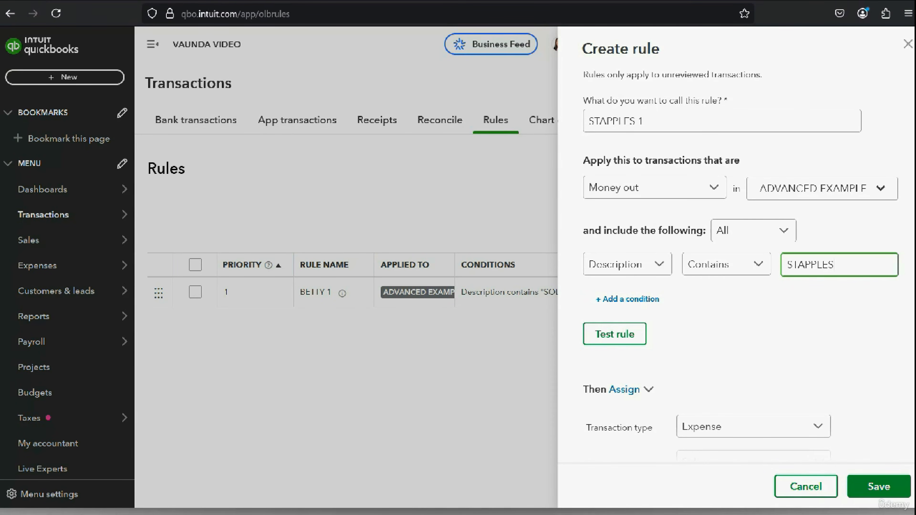
left_click(630, 340)
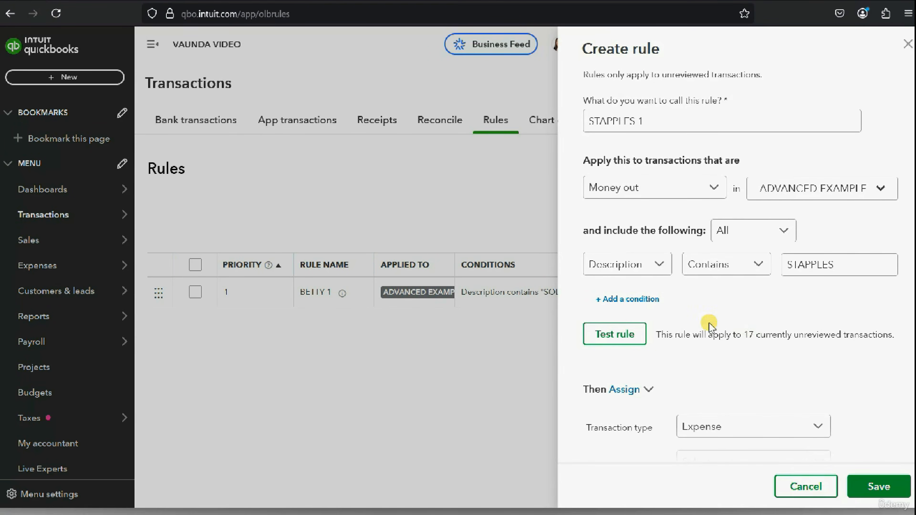
Add a second condition that the description doesn't contain MIDWAY MALL and test the rule again
left_click(642, 300)
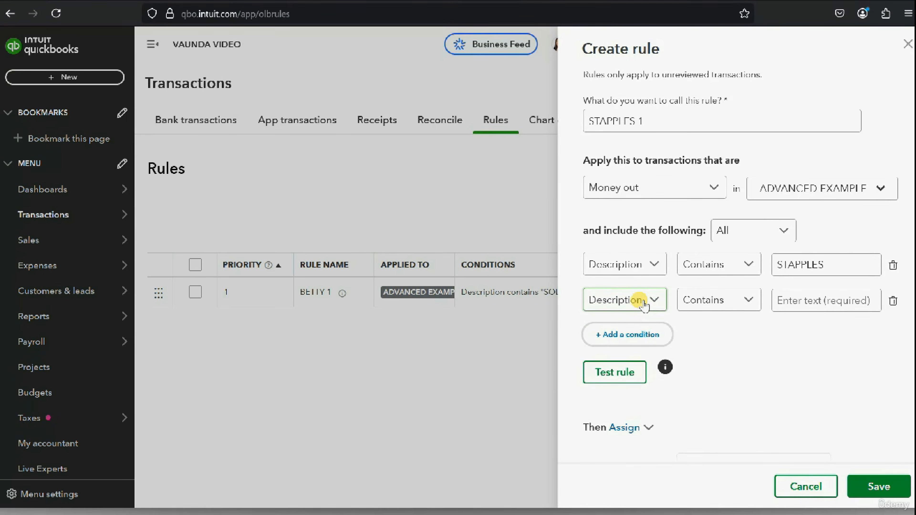
left_click(734, 304)
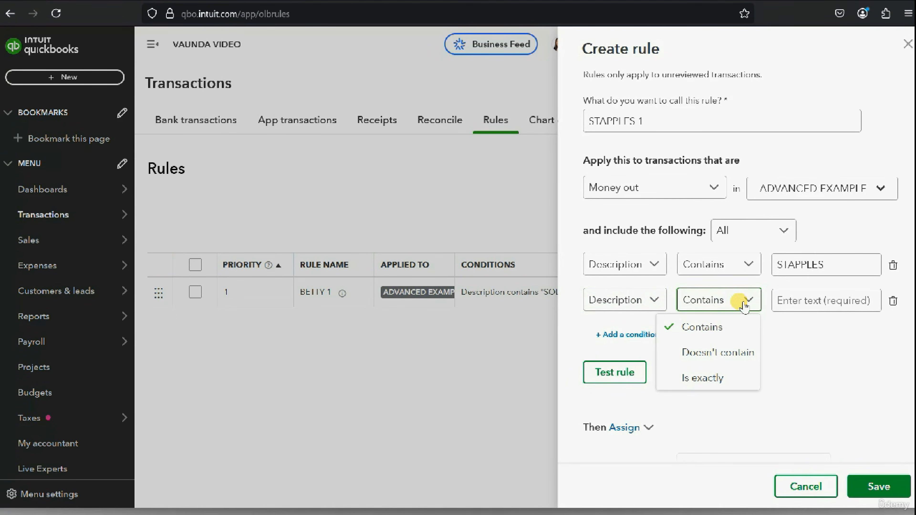
left_click(731, 355)
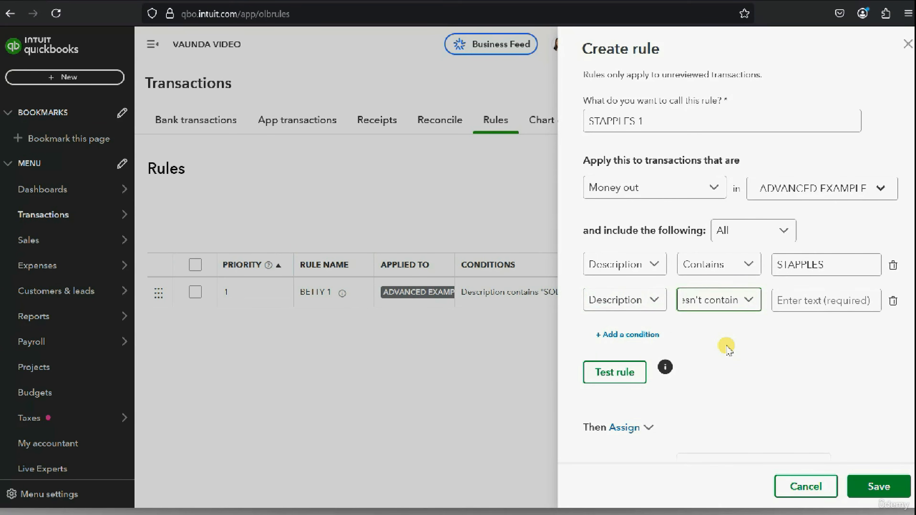
left_click(843, 303)
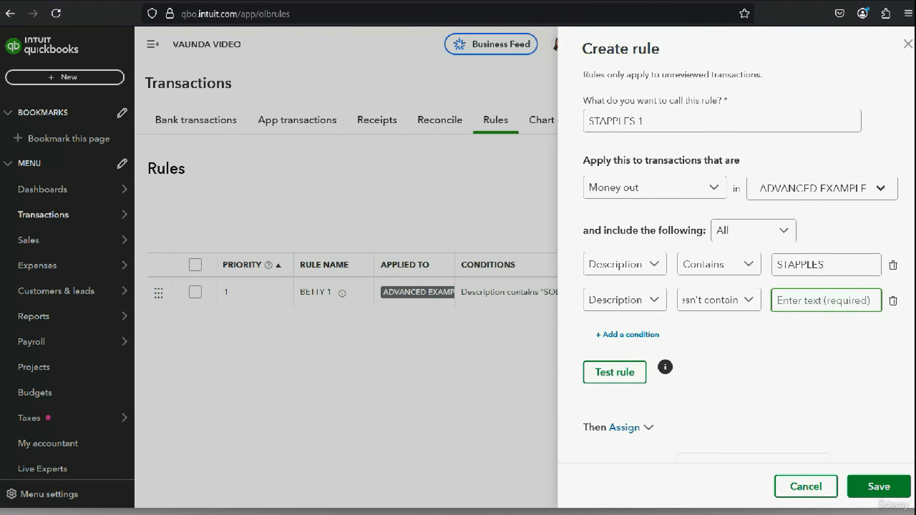
type("MIDWAY MALL")
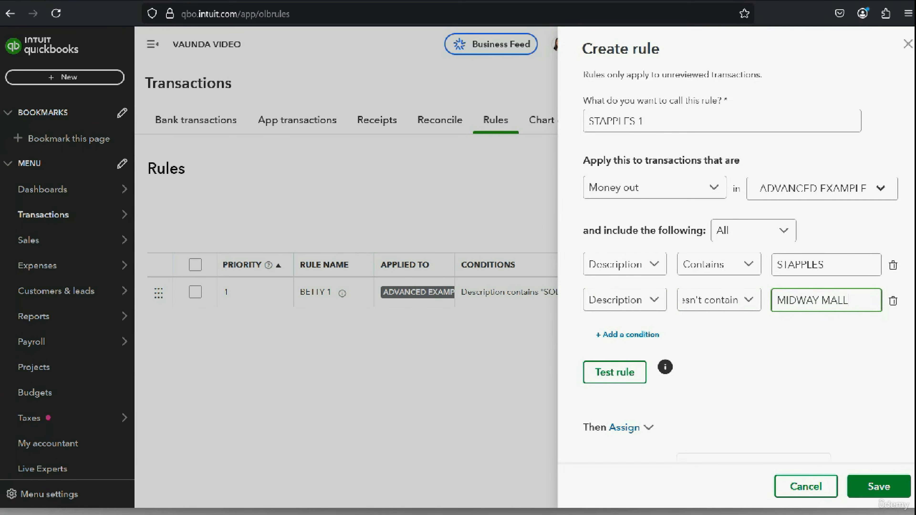
left_click(614, 371)
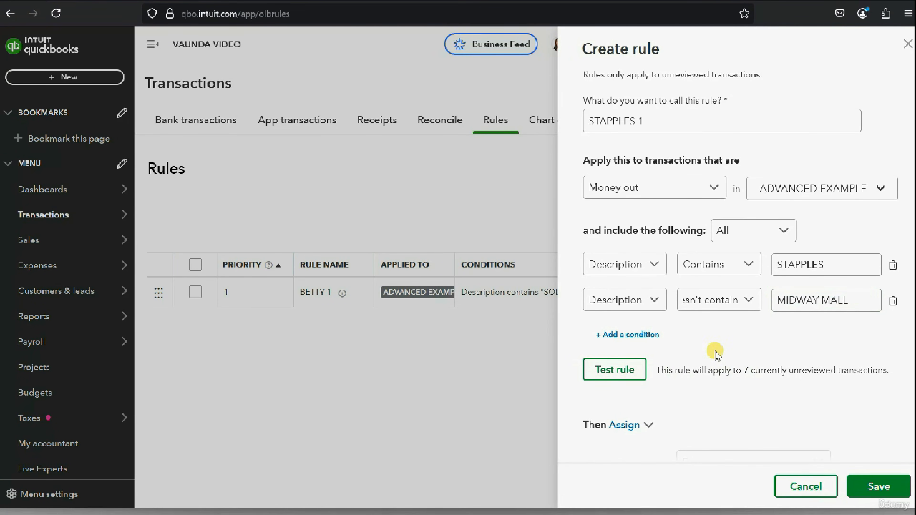
Make the rule assign the EQUIPMENT category and set STAPLES as the vendor paid
scroll(712, 362, "down", 3)
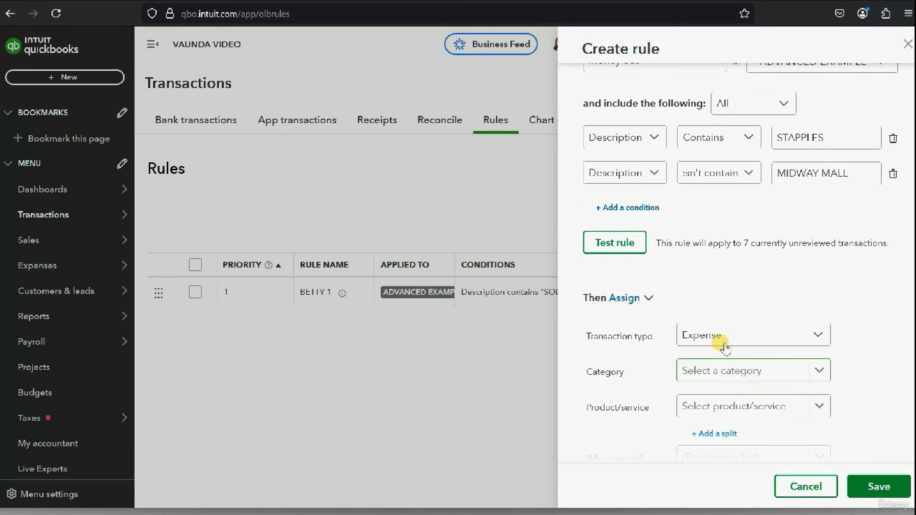
left_click(789, 166)
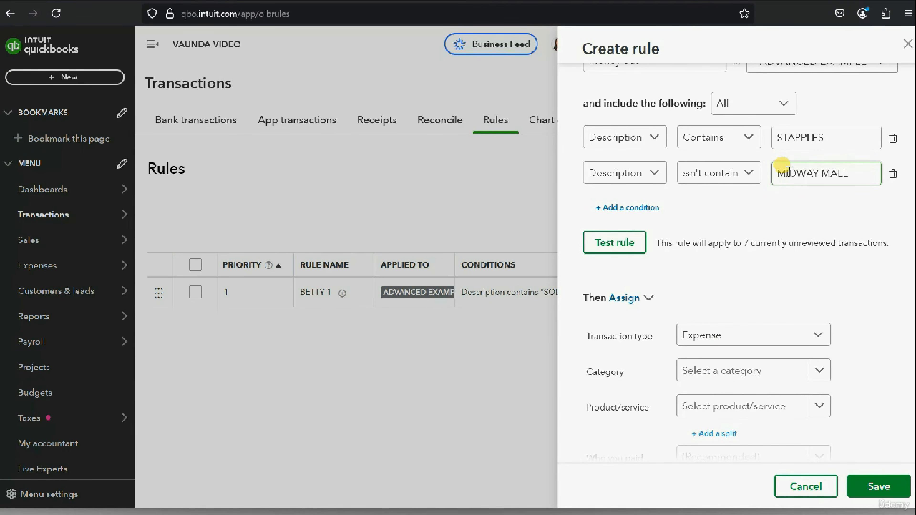
scroll(801, 172, "down", 3)
left_click(819, 244)
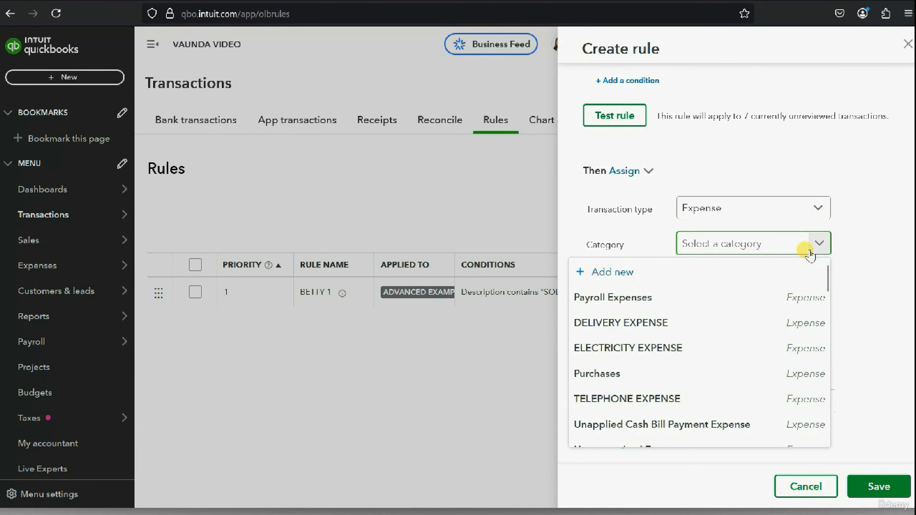
type("EQ")
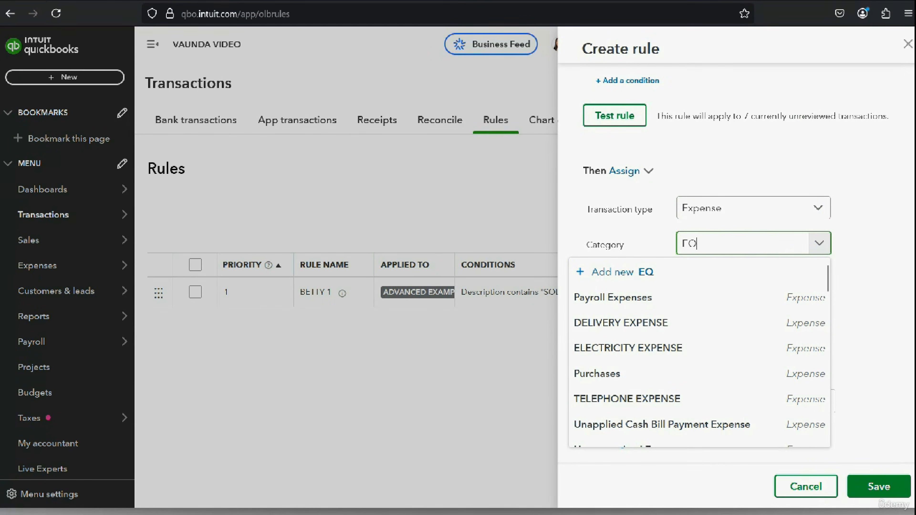
left_click(761, 297)
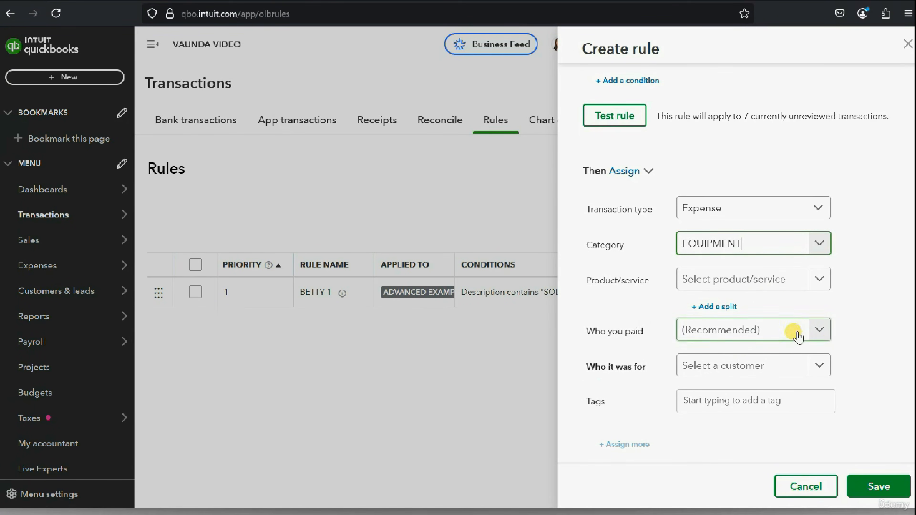
left_click(821, 331)
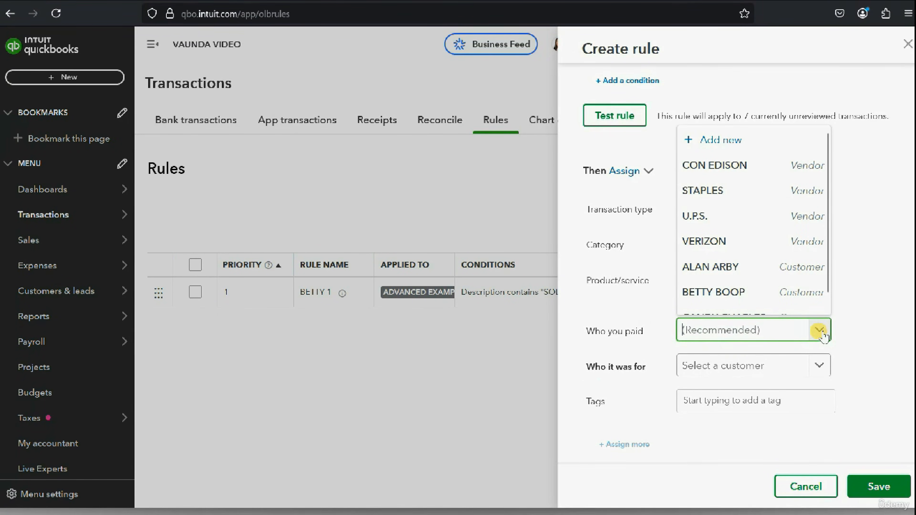
left_click(774, 197)
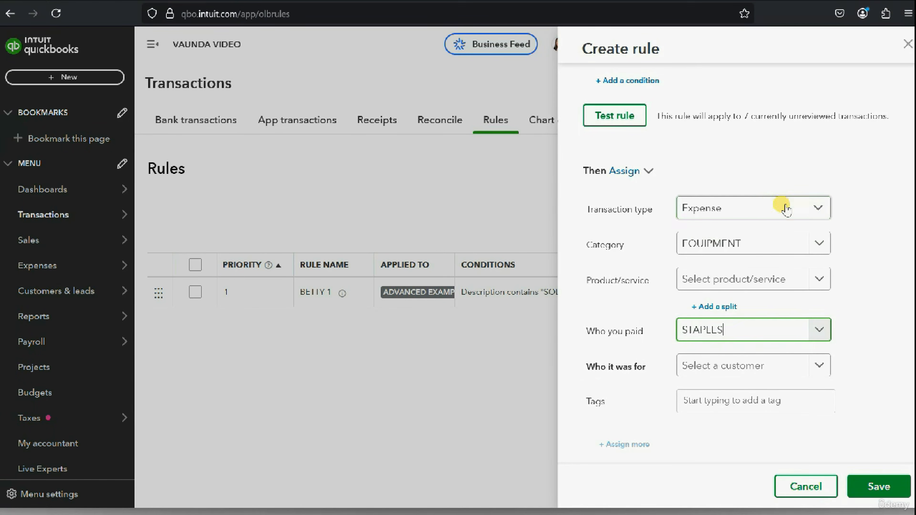
Save the STAPPLES 1 rule with auto-confirm turned off
scroll(863, 235, "down", 2)
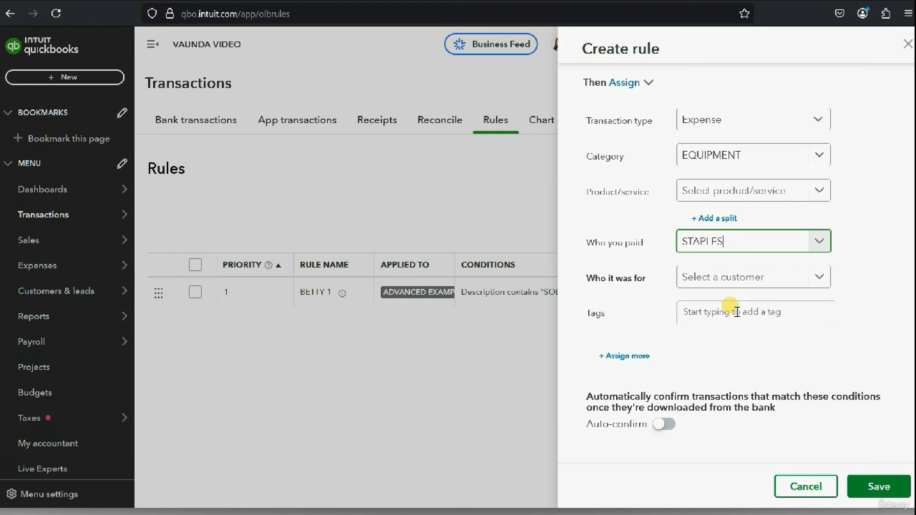
left_click(664, 430)
left_click(664, 431)
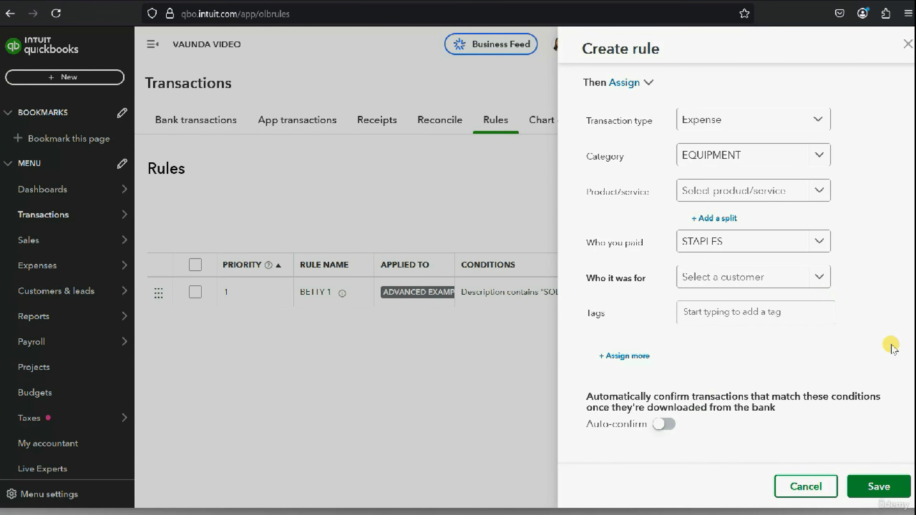
left_click(878, 486)
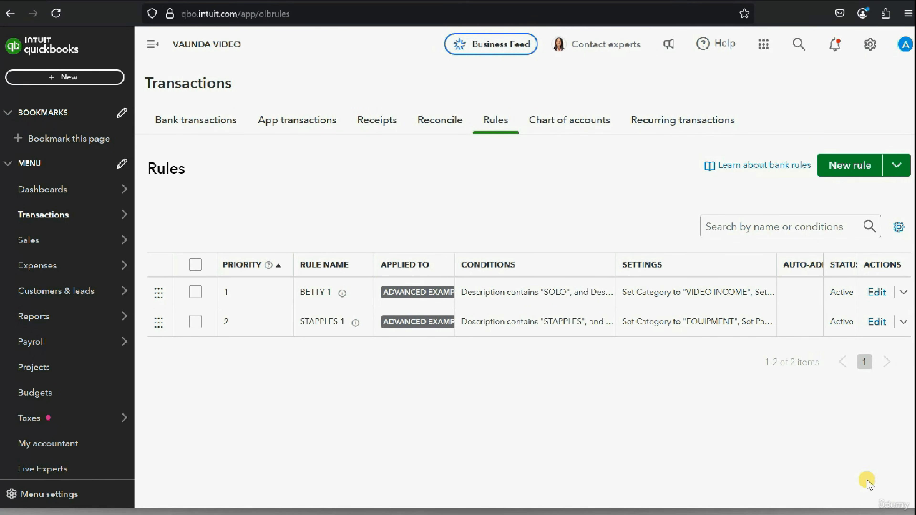
Examine the categories and payees suggested for the STAPPLES and STAPPLES MIDWAY MALL transactions in the ADVANCED EXAMPLE bank feed
left_click(204, 123)
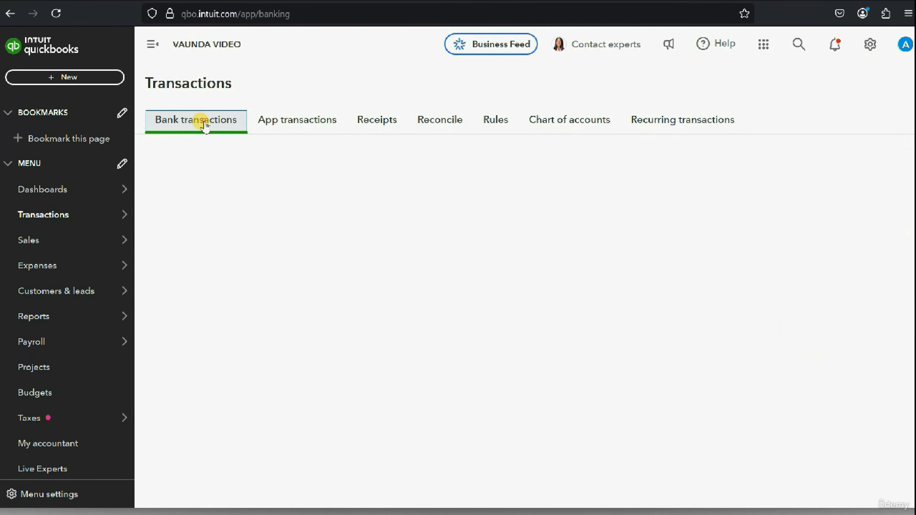
scroll(382, 261, "down", 5)
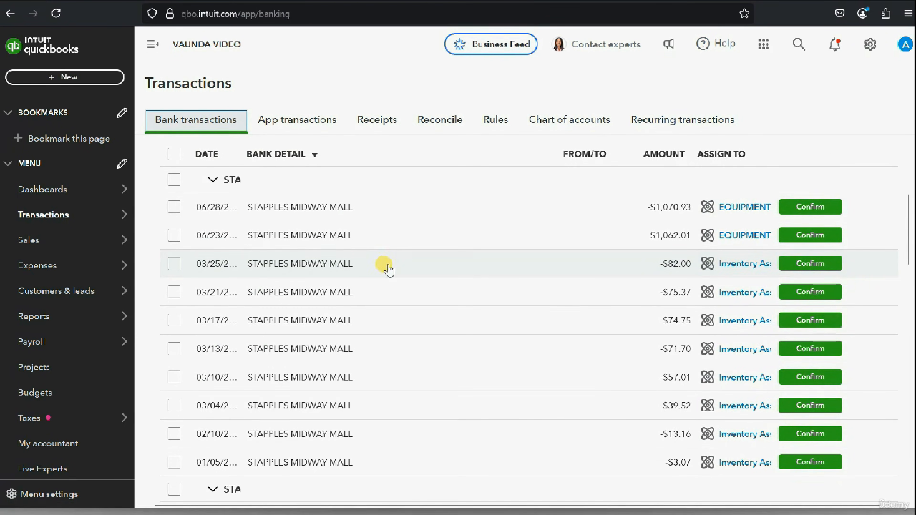
scroll(393, 271, "down", 7)
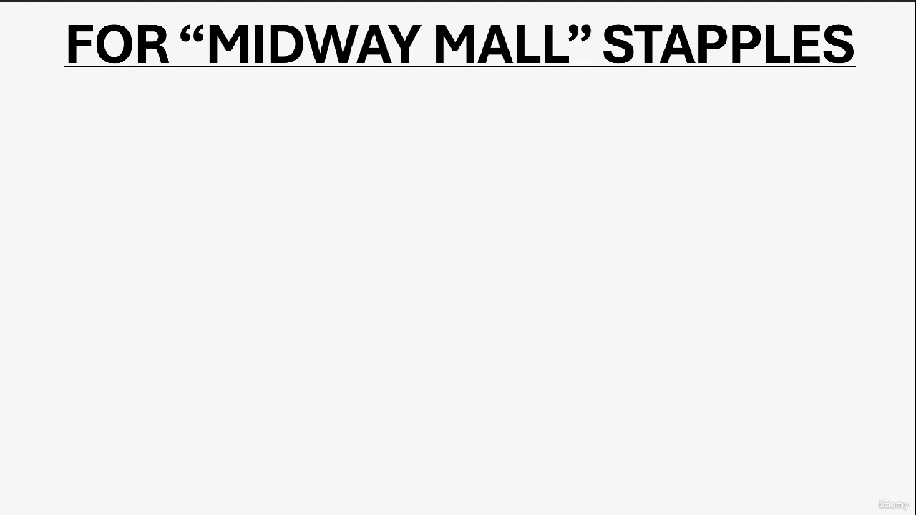
key("Right")
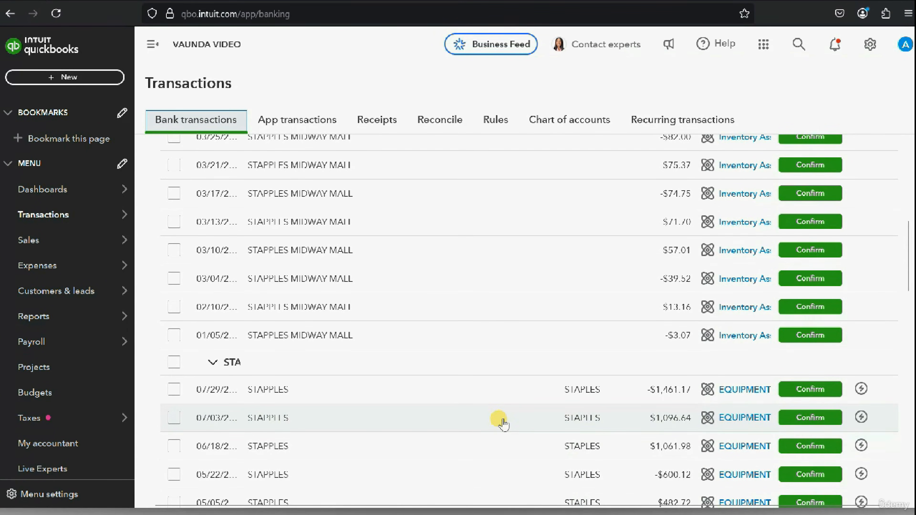
scroll(487, 391, "down", 2)
scroll(484, 391, "up", 10)
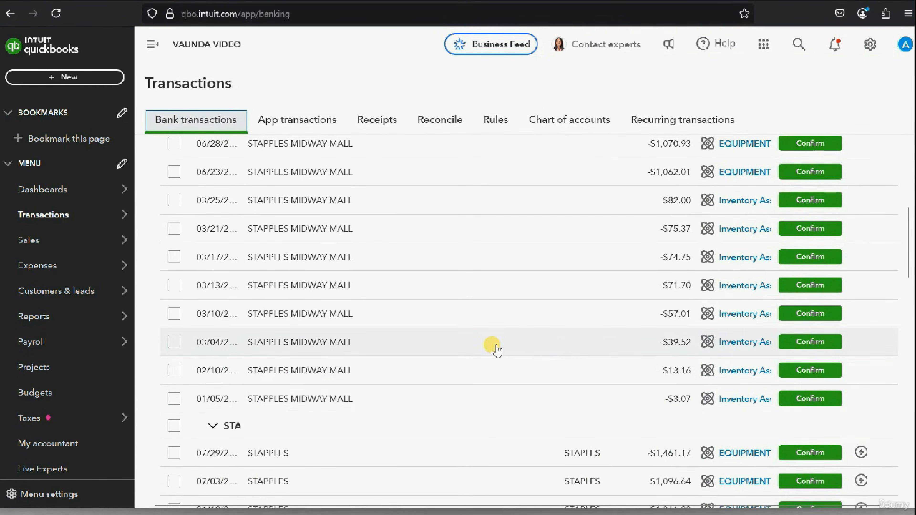
scroll(496, 359, "down", 5)
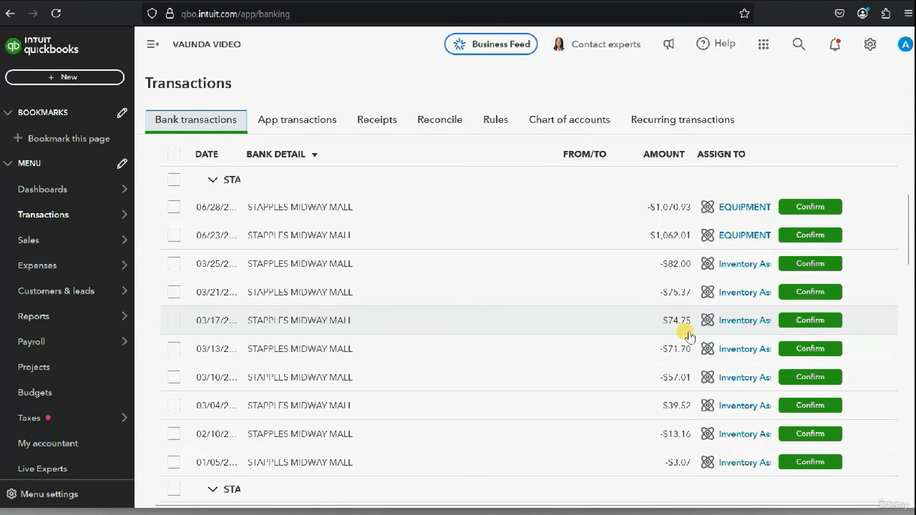
scroll(677, 325, "up", 2)
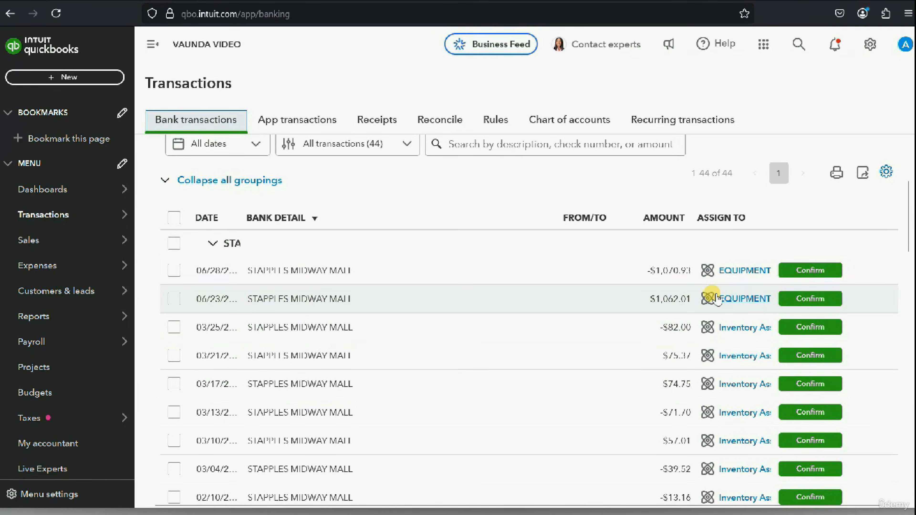
scroll(722, 305, "up", 5)
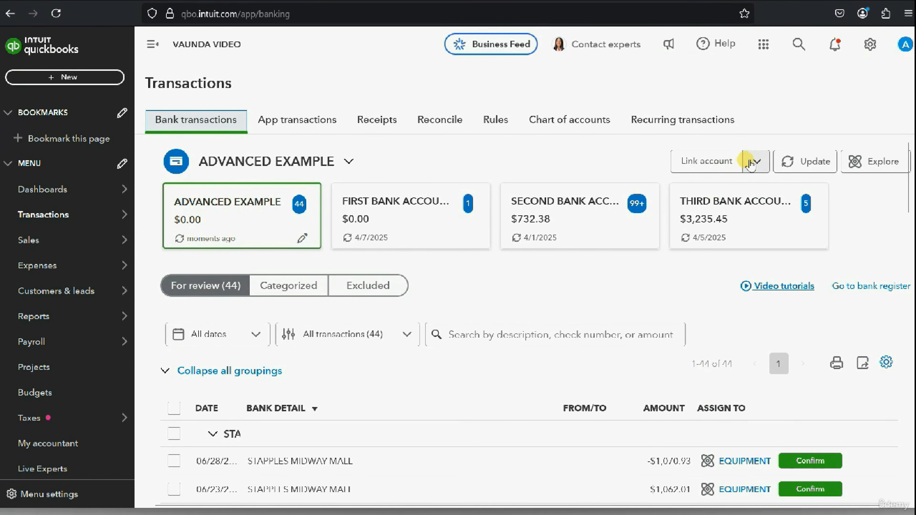
Start a new money-out bank rule named STAPPLES - 2 that applies only to the ADVANCED EXAMPLE account
left_click(501, 121)
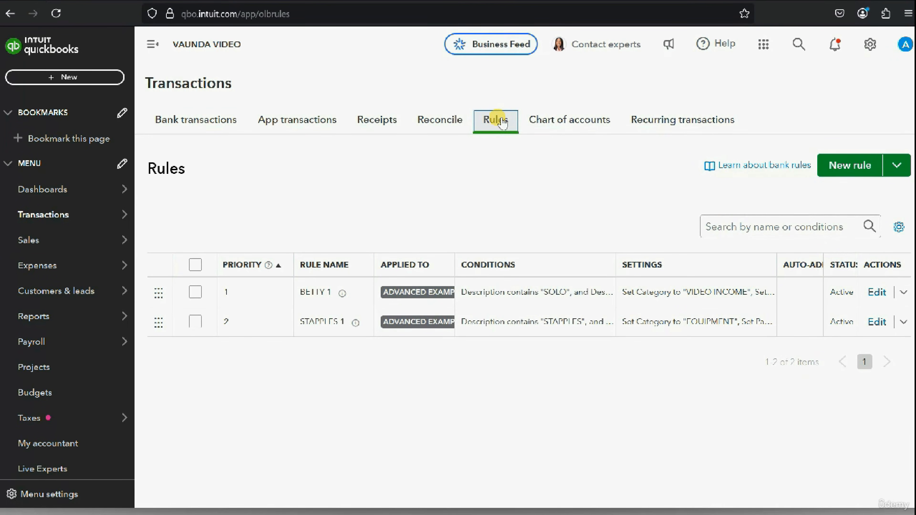
left_click(842, 167)
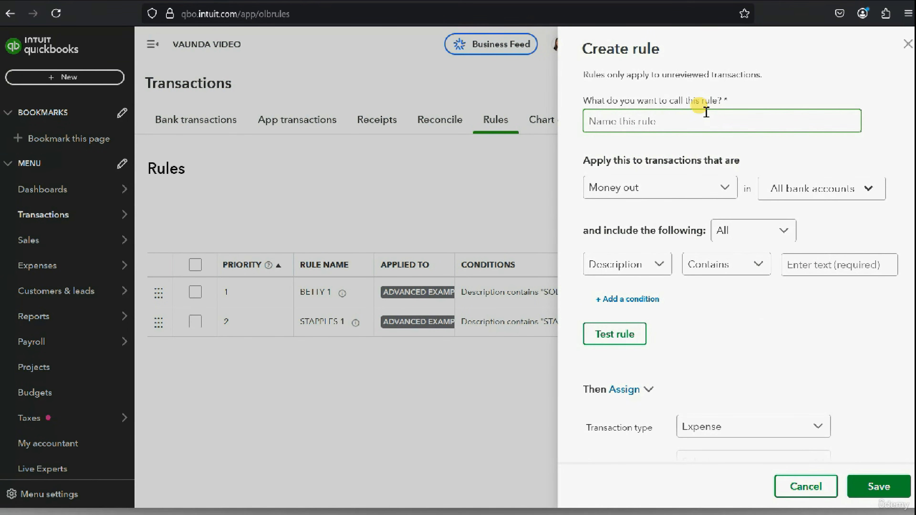
type("STAPPLES - 2")
left_click(825, 190)
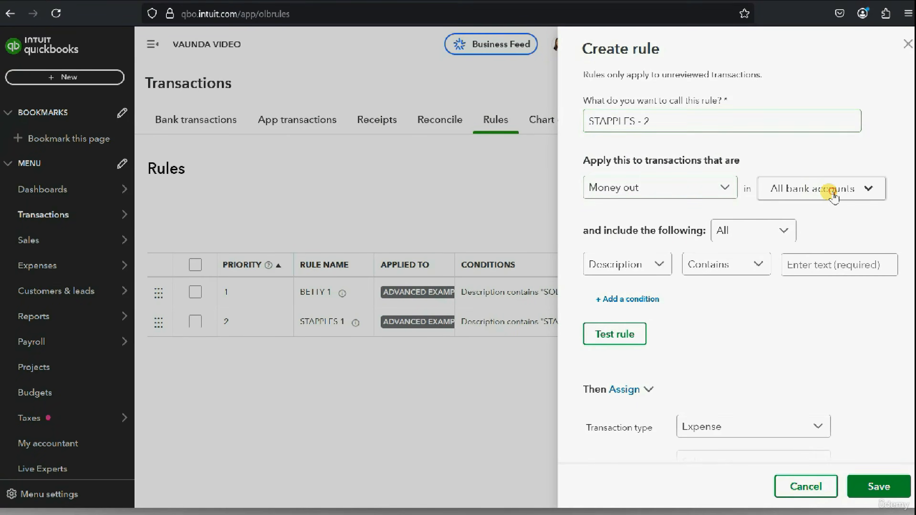
left_click(778, 223)
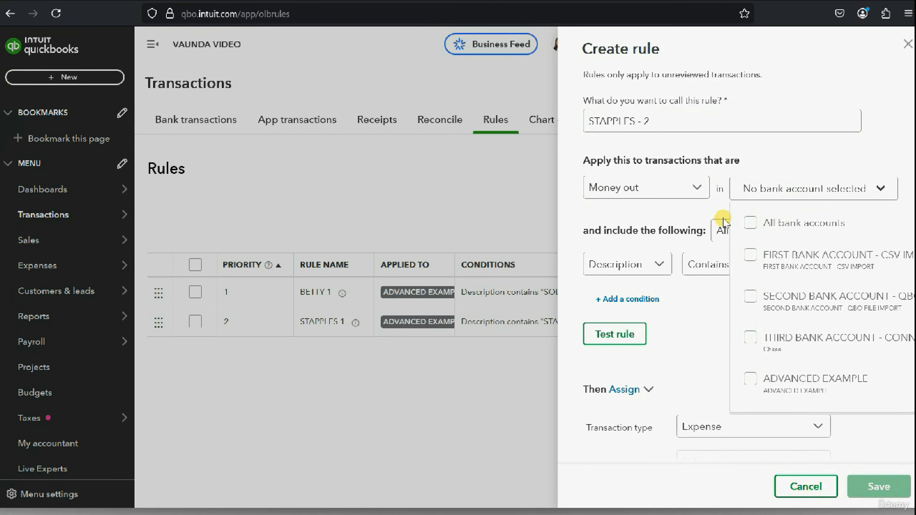
left_click(749, 381)
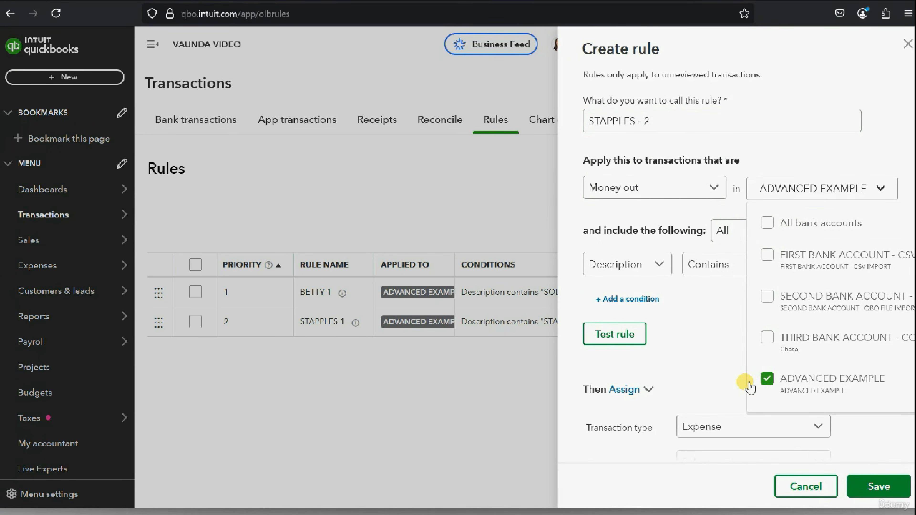
left_click(697, 340)
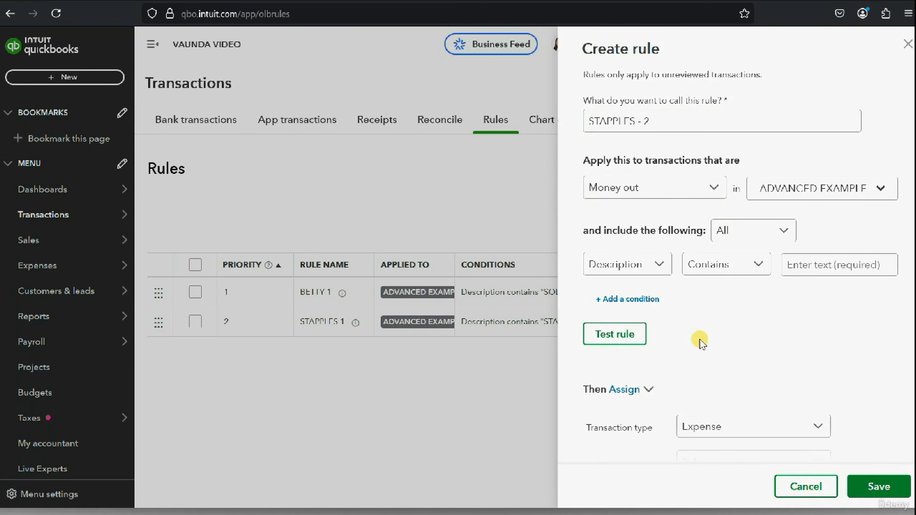
Set the rule's first condition to description contains STAPPLES MIDWAY MALL
left_click(800, 266)
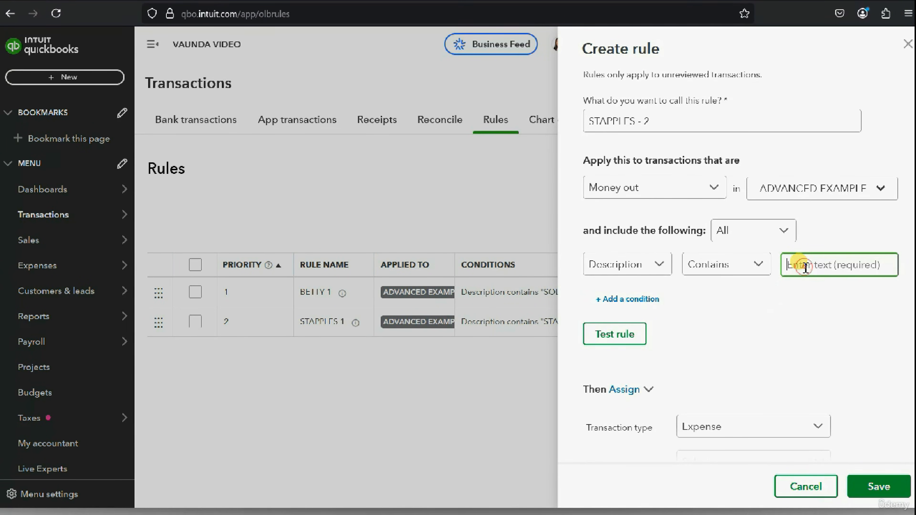
type("S")
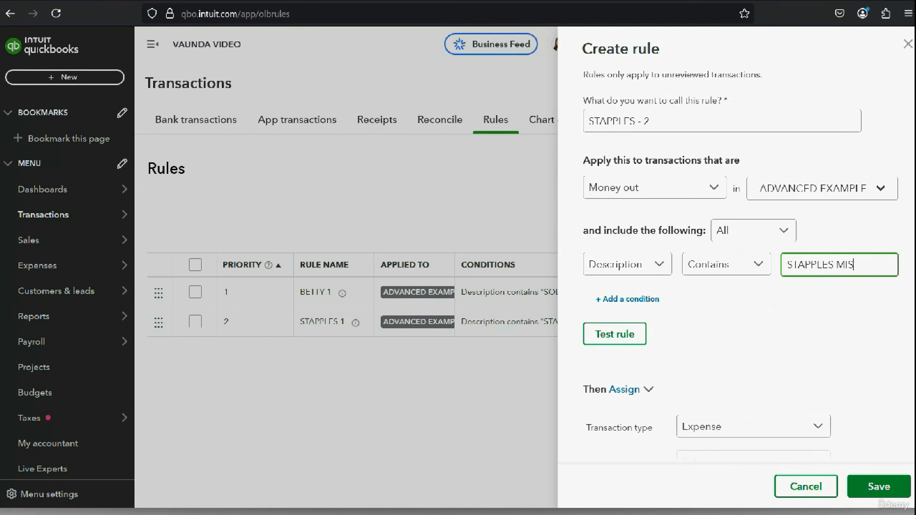
key("BackSpace")
type("DWAY MALL")
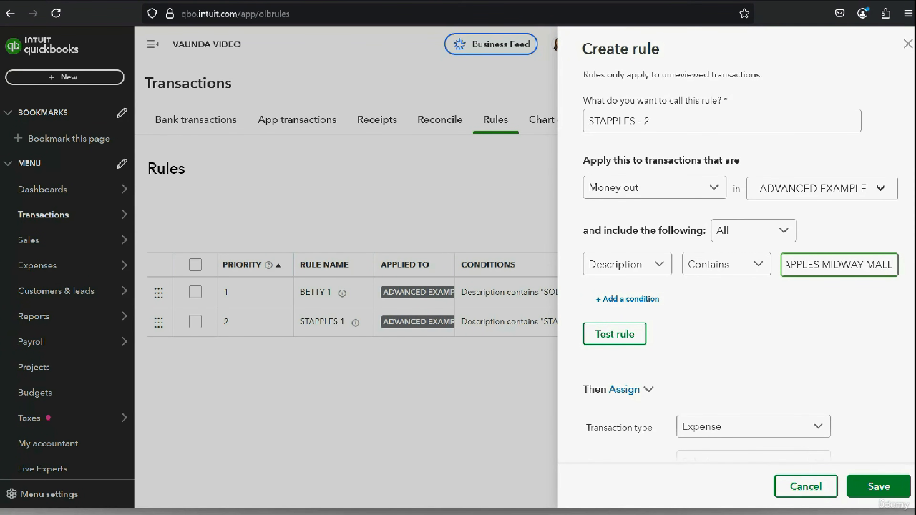
key("Home")
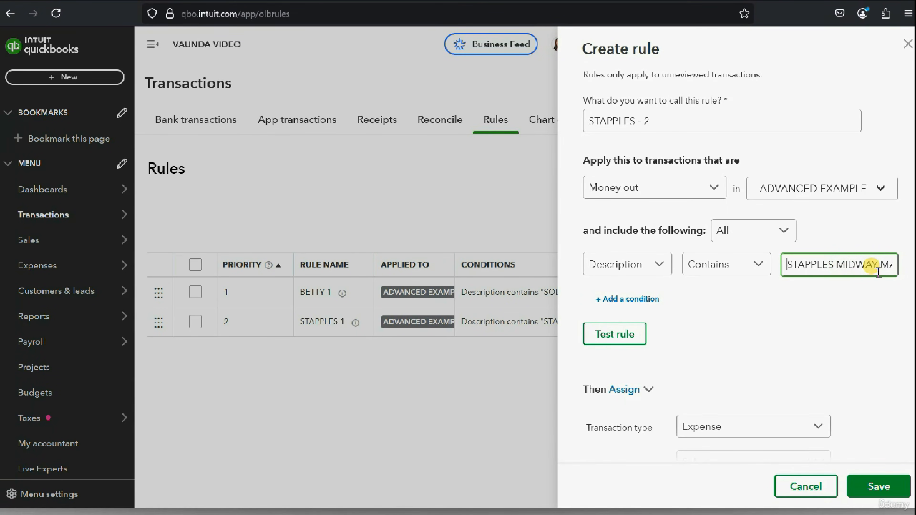
Add a second condition that the amount is greater than 500 and test the rule
left_click(643, 300)
left_click(643, 299)
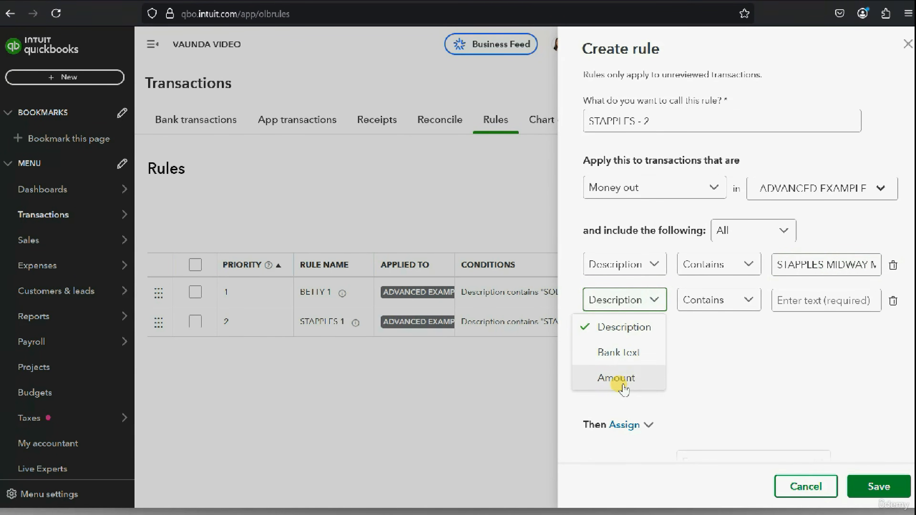
left_click(617, 377)
left_click(747, 301)
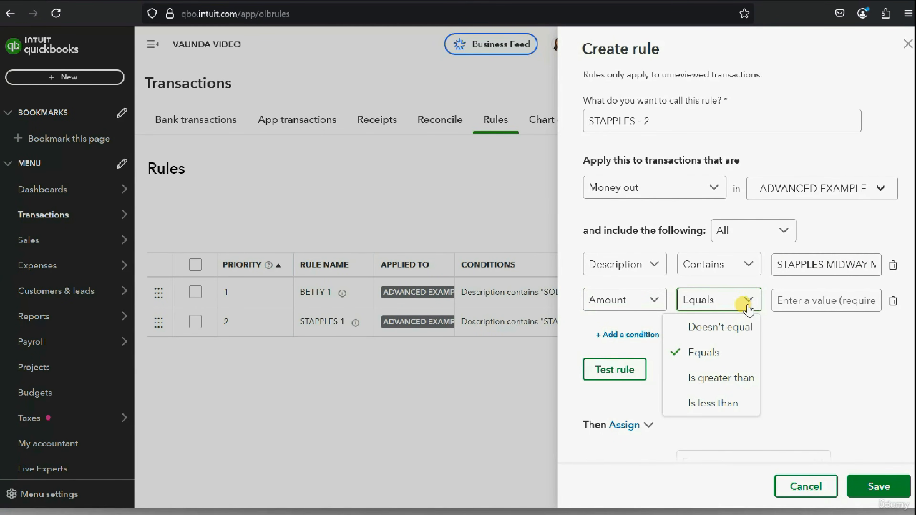
left_click(734, 376)
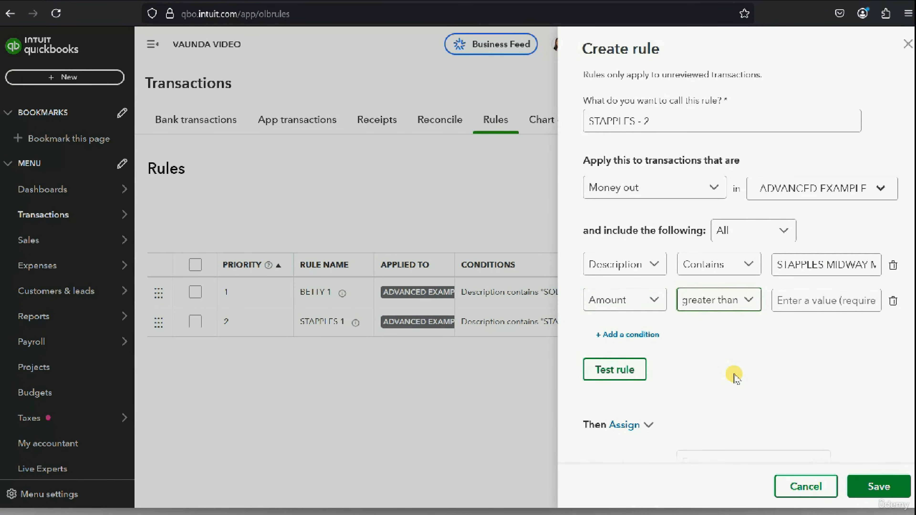
left_click(792, 301)
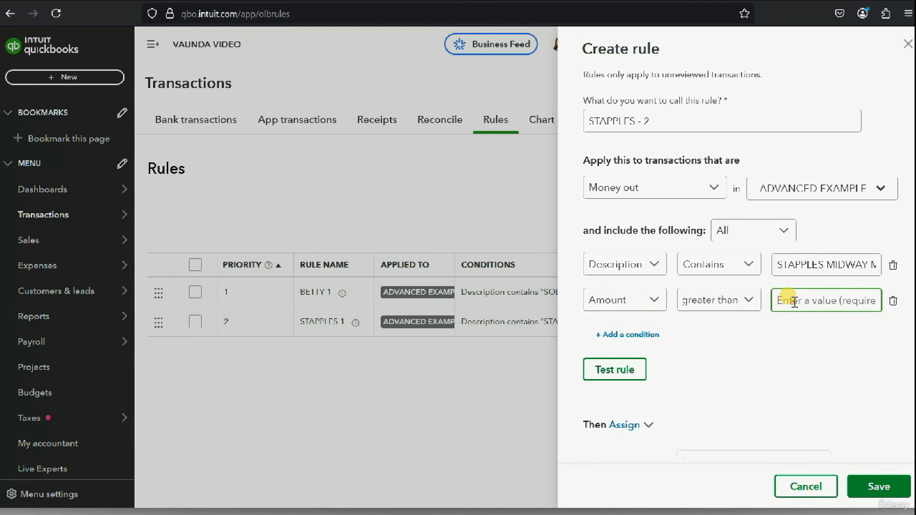
type("500")
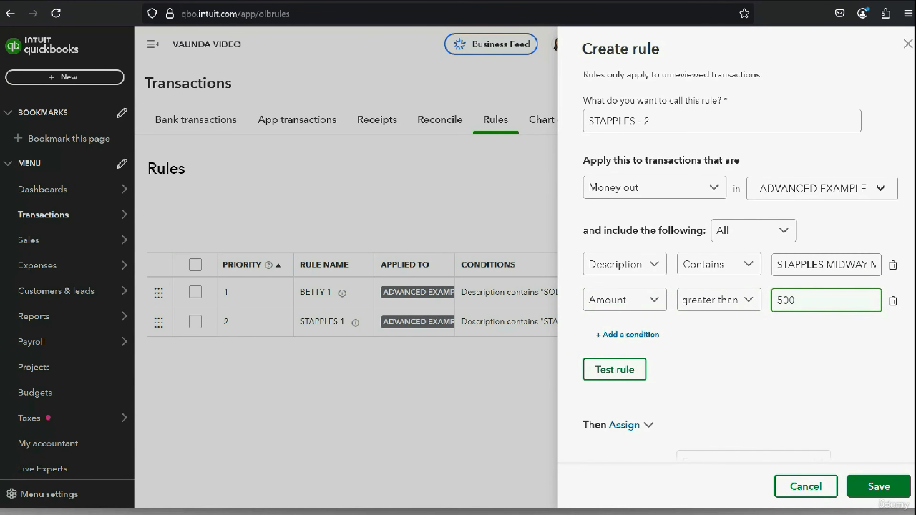
left_click(609, 378)
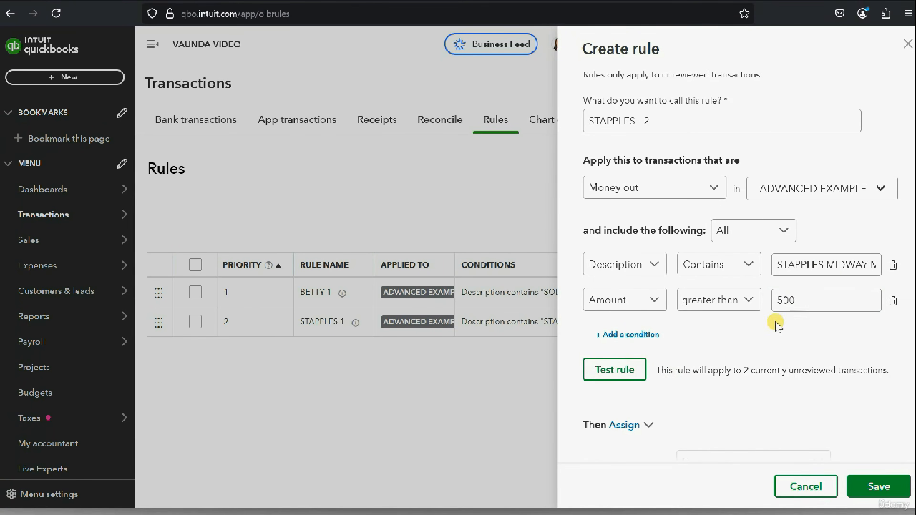
left_click(827, 266)
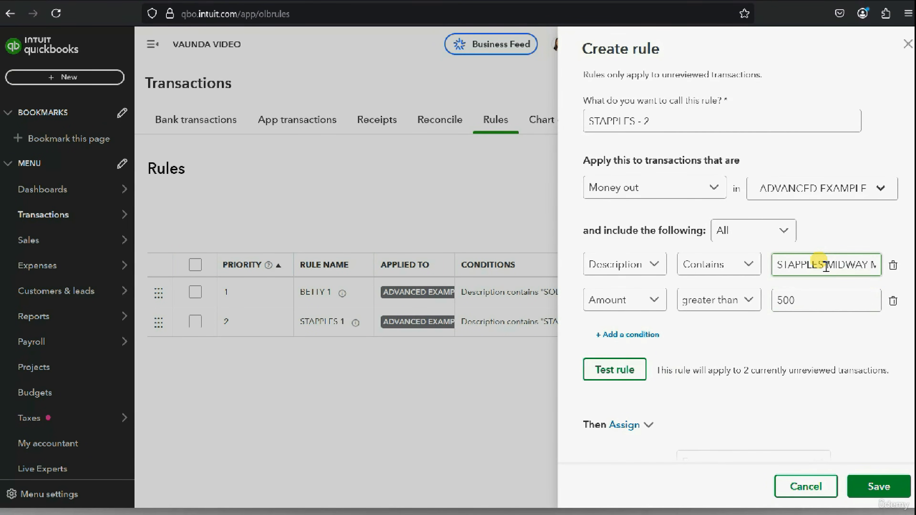
Have the STAPPLES - 2 rule assign the EQUIPMENT category and the vendor STAPLES as payee
scroll(790, 290, "down", 5)
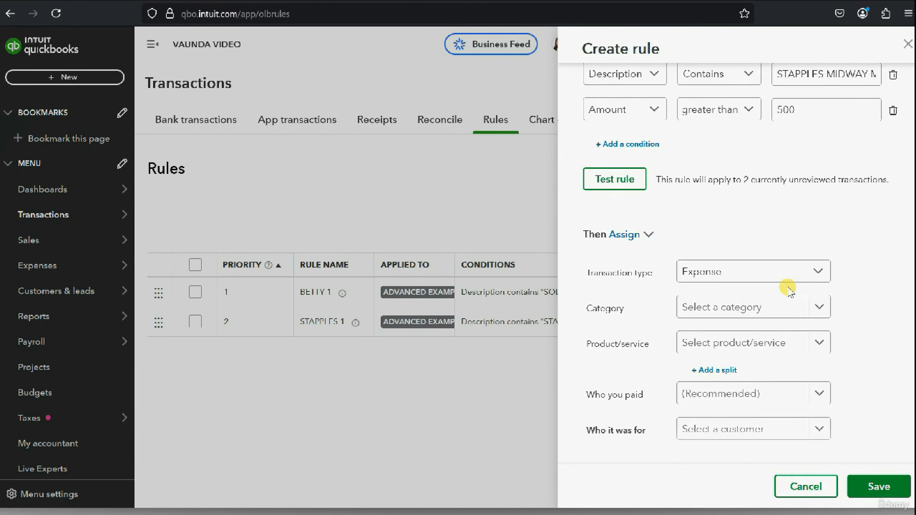
left_click(815, 306)
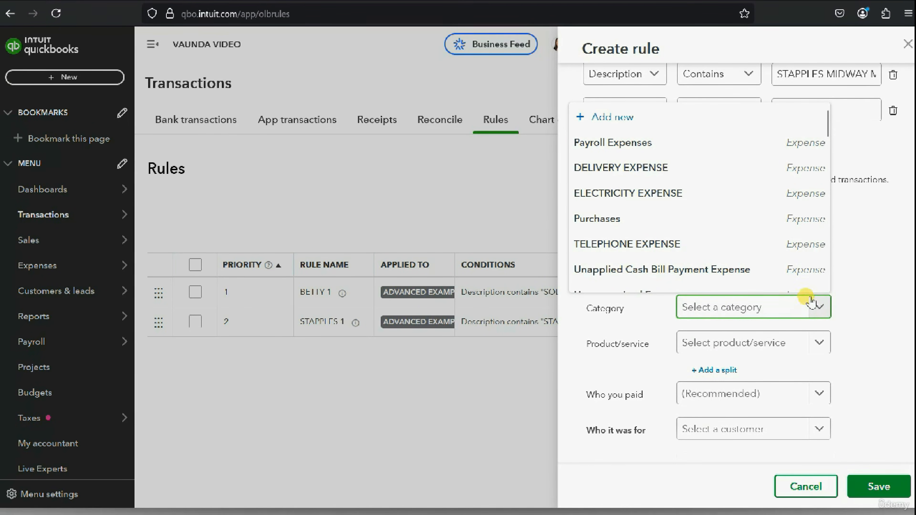
type("EQ")
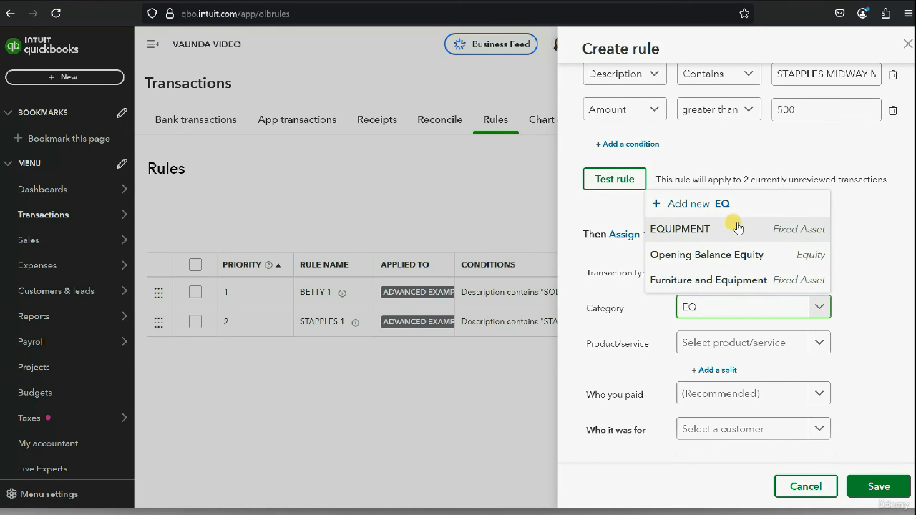
left_click(737, 233)
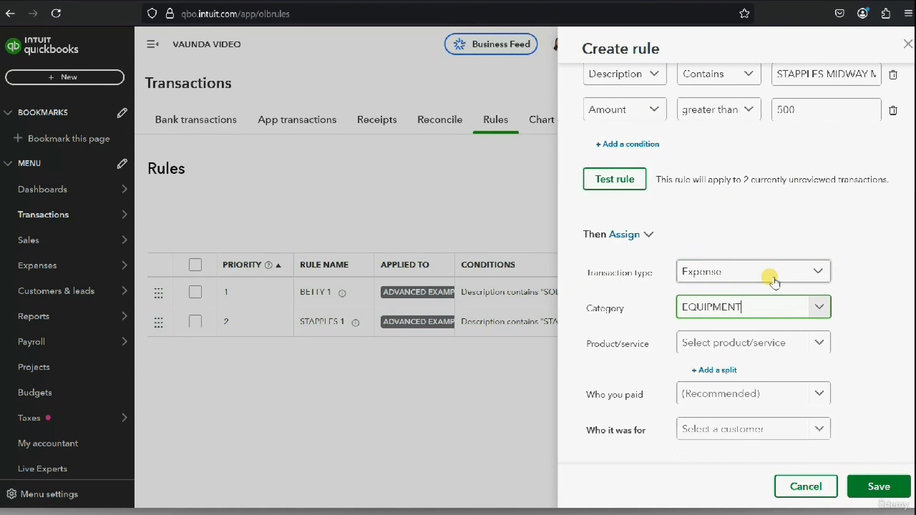
scroll(814, 347, "down", 2)
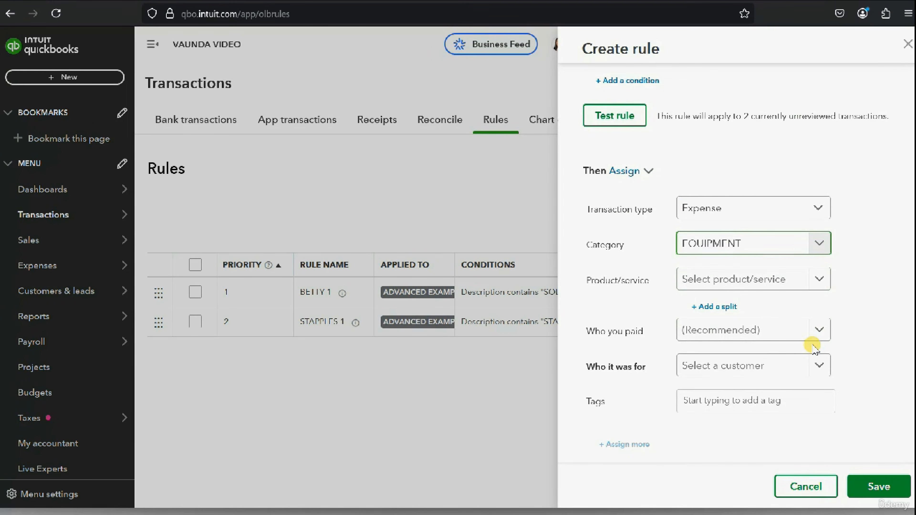
left_click(818, 331)
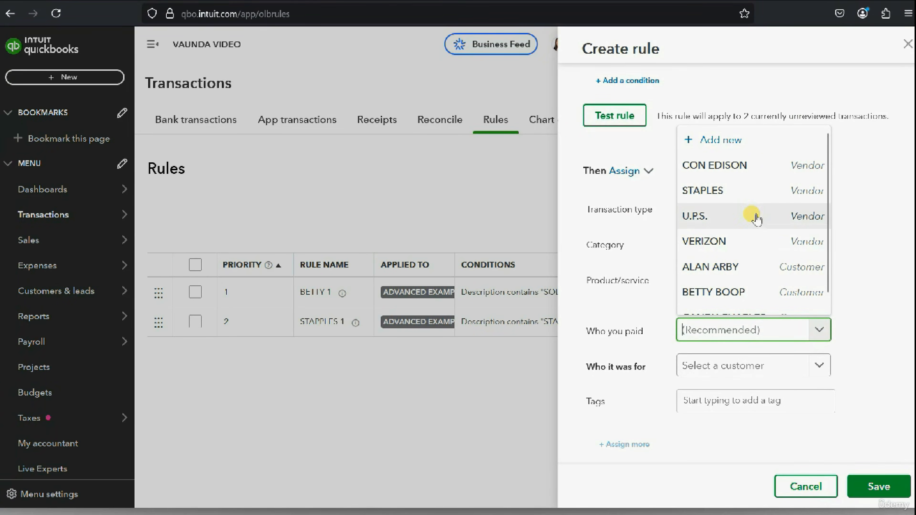
left_click(752, 193)
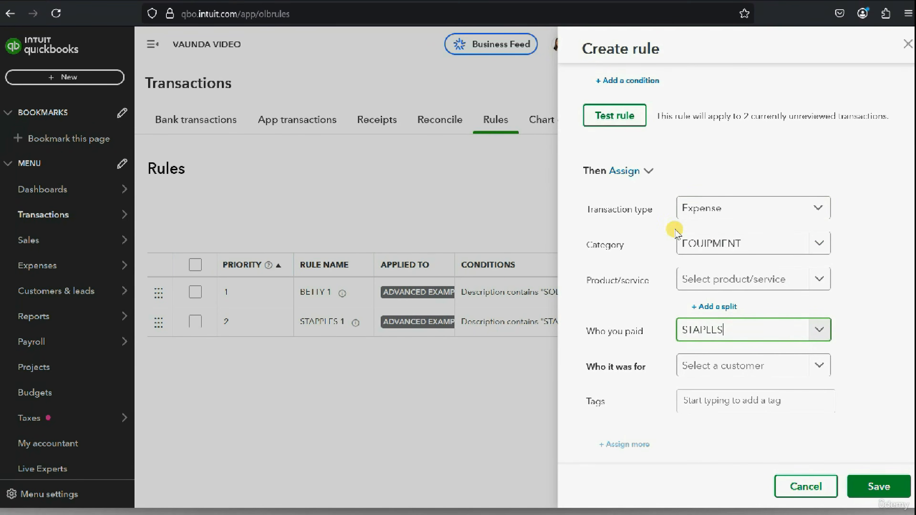
Save the STAPPLES - 2 rule and check how it categorizes the STAPPLES MIDWAY MALL bank transactions
scroll(671, 232, "up", 4)
left_click(878, 485)
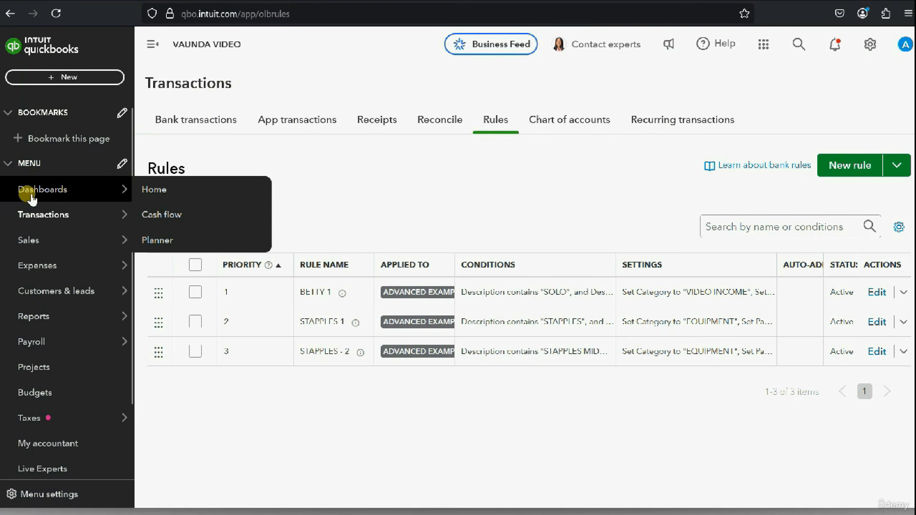
left_click(173, 122)
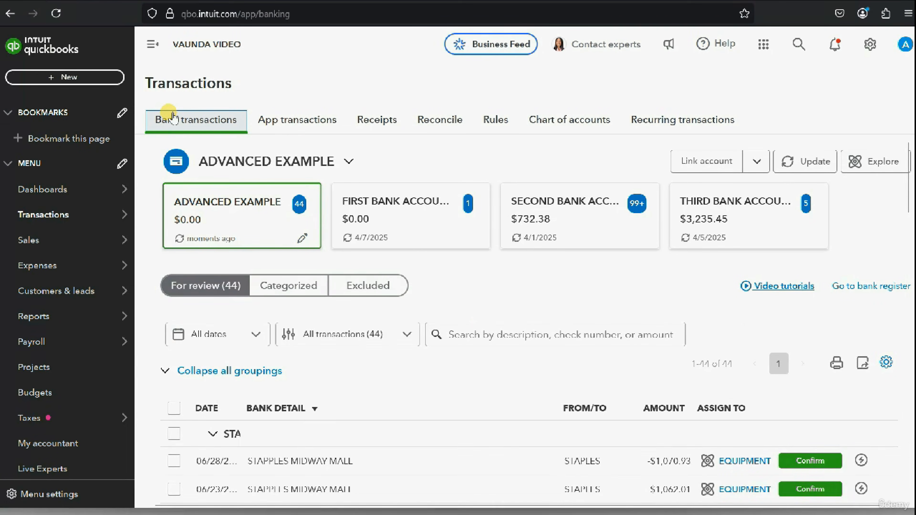
scroll(519, 248, "down", 5)
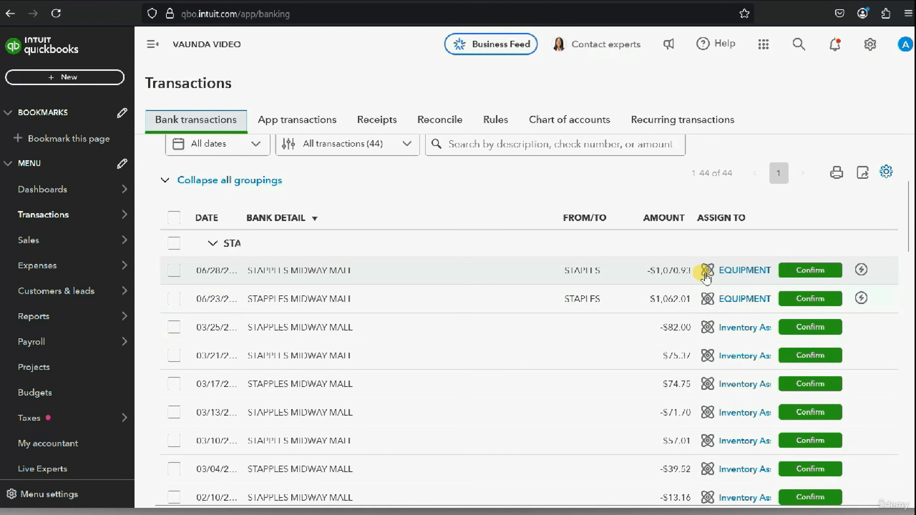
scroll(358, 293, "down", 3)
scroll(362, 298, "up", 3)
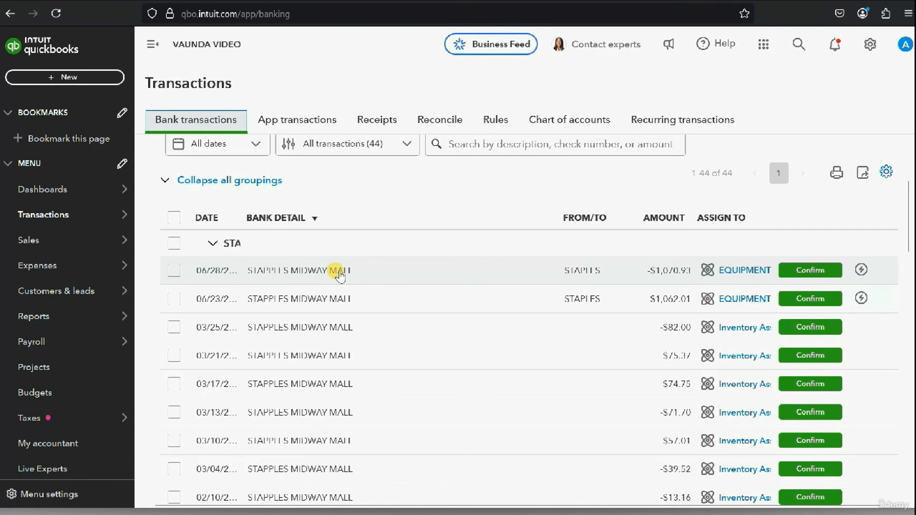
scroll(664, 325, "down", 3)
scroll(662, 349, "up", 4)
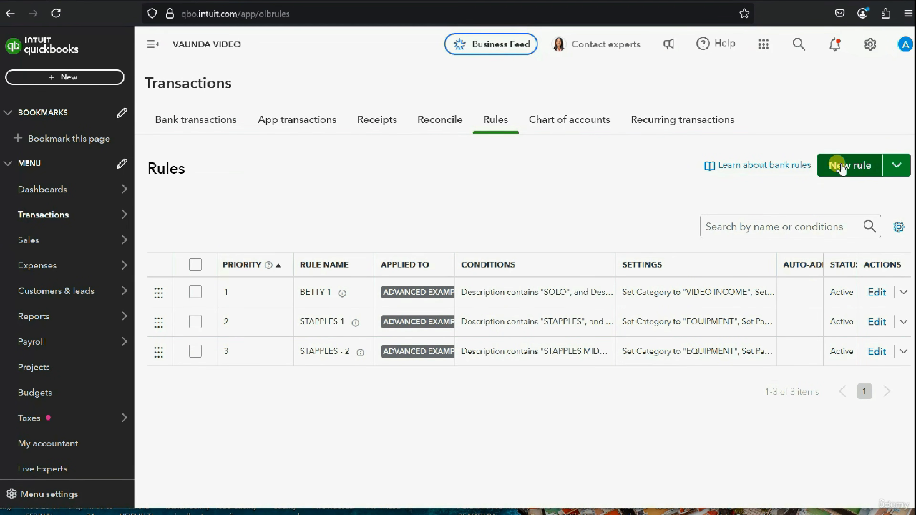
Start a new money-out bank rule named STAPPLES - 3 that applies only to the ADVANCED EXAMPLE account
left_click(843, 167)
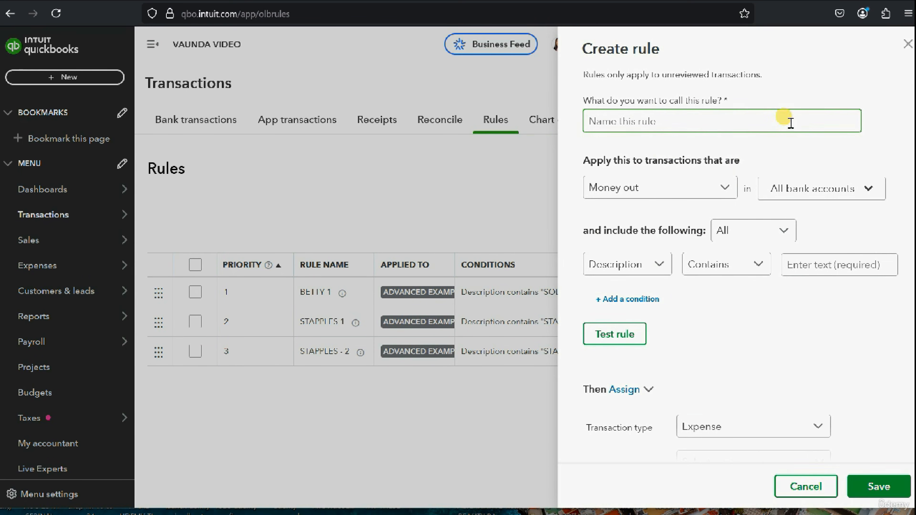
type("STAPPLES - 3")
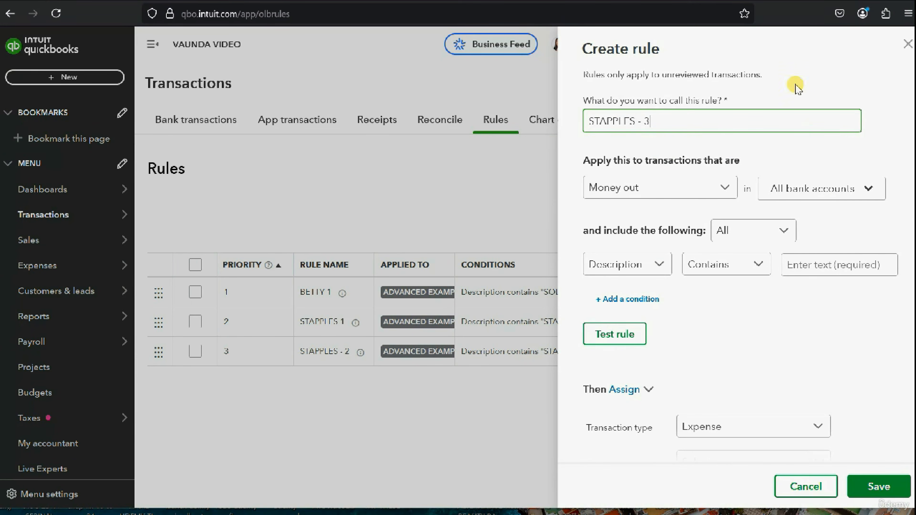
left_click(861, 485)
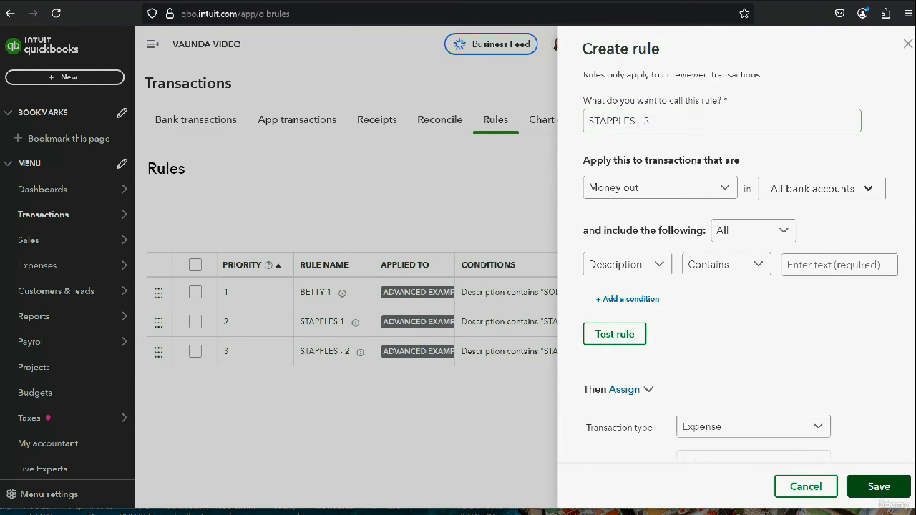
left_click(726, 188)
left_click(718, 211)
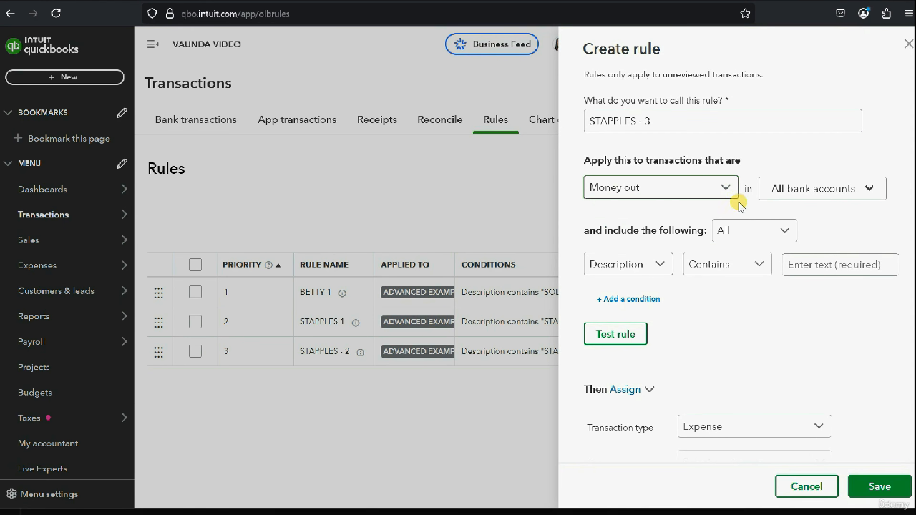
left_click(865, 189)
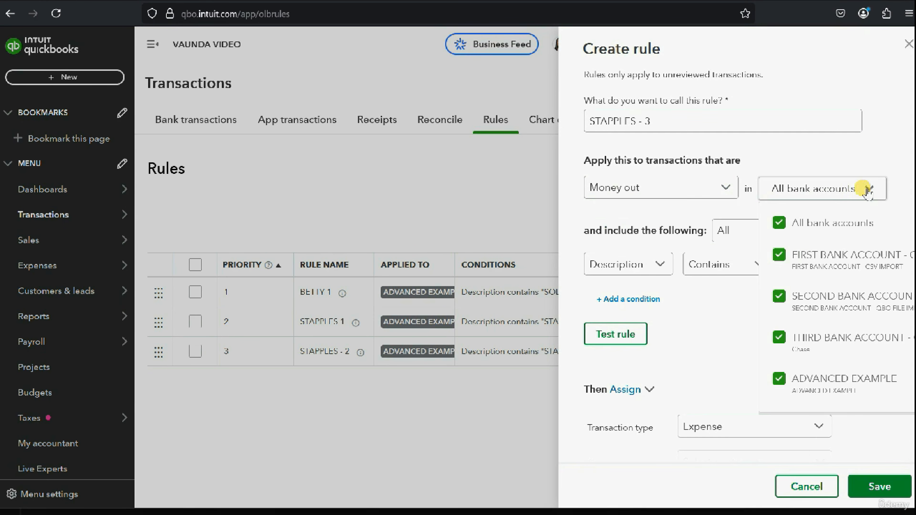
left_click(778, 222)
left_click(750, 379)
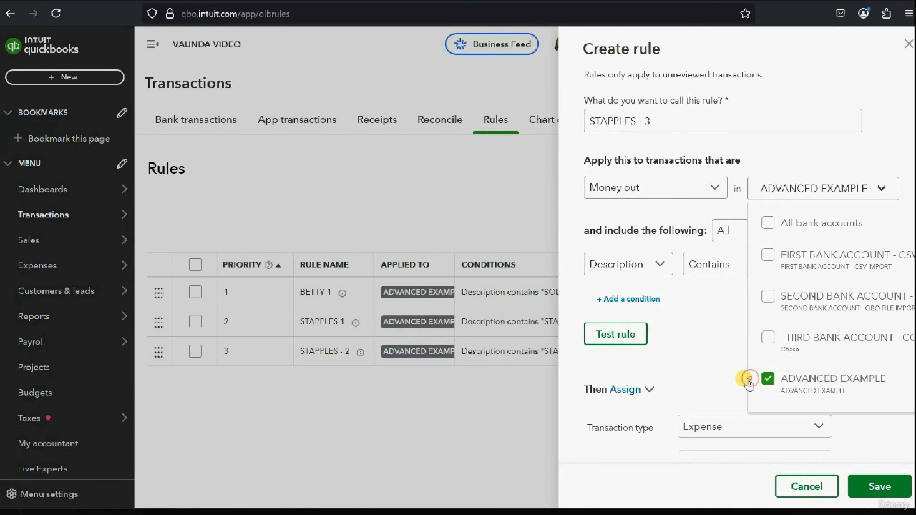
left_click(719, 345)
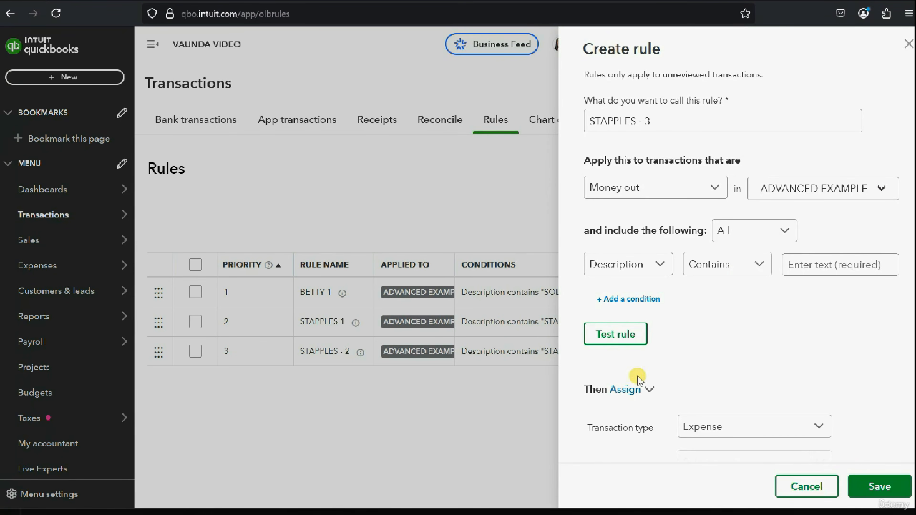
Require a description containing STAPPLES MIDWAY MALL and an amount less than 500, and test the rule
type("STAPPLES MIDWAY MALL")
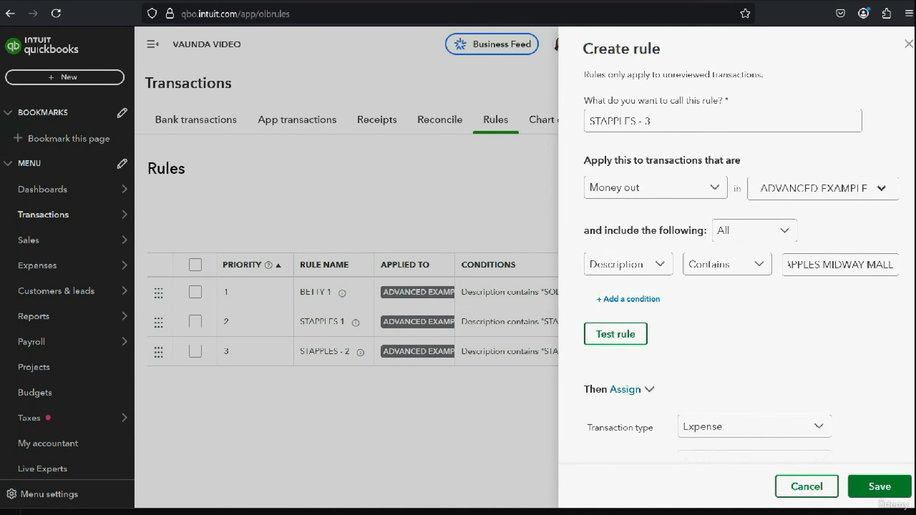
left_click_drag(850, 265, 843, 265)
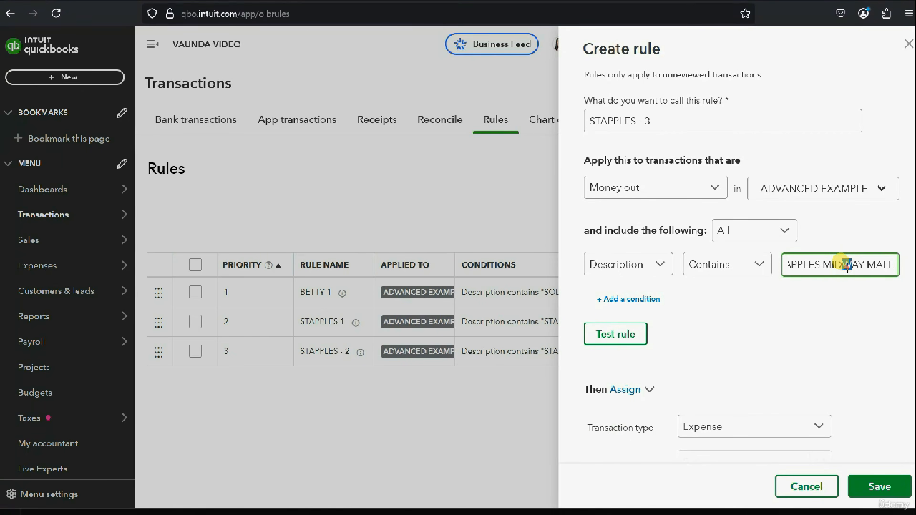
left_click(620, 299)
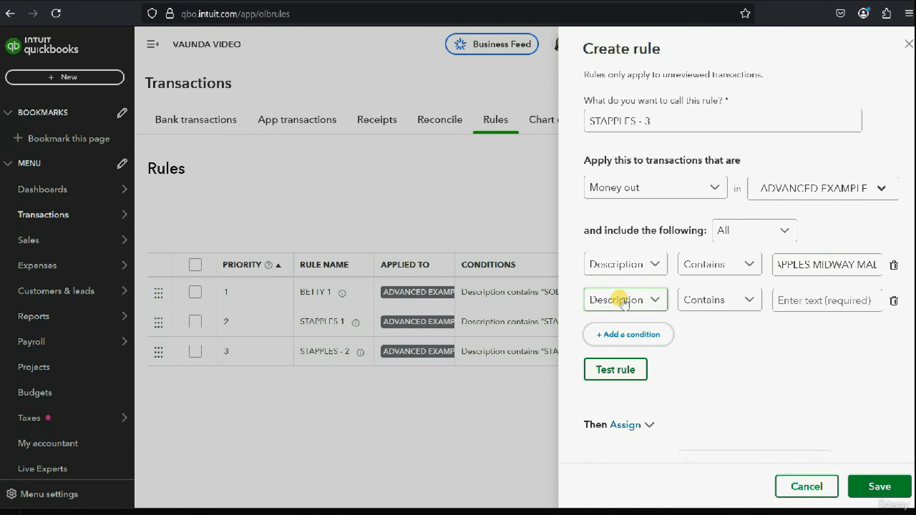
left_click(638, 301)
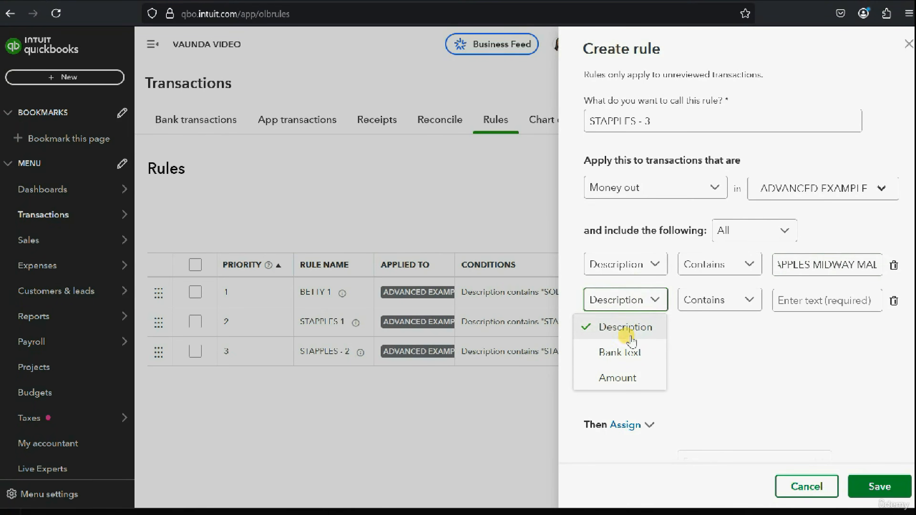
left_click(626, 378)
left_click(748, 300)
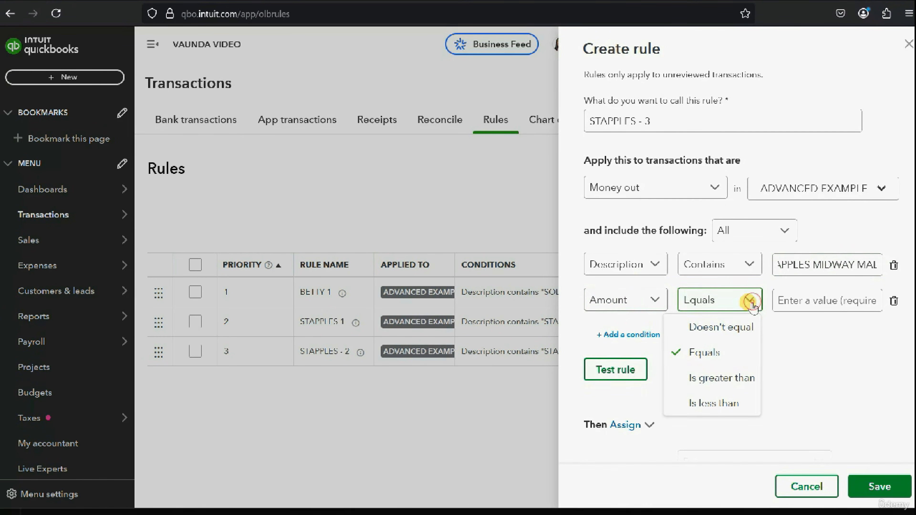
left_click(713, 403)
left_click(807, 303)
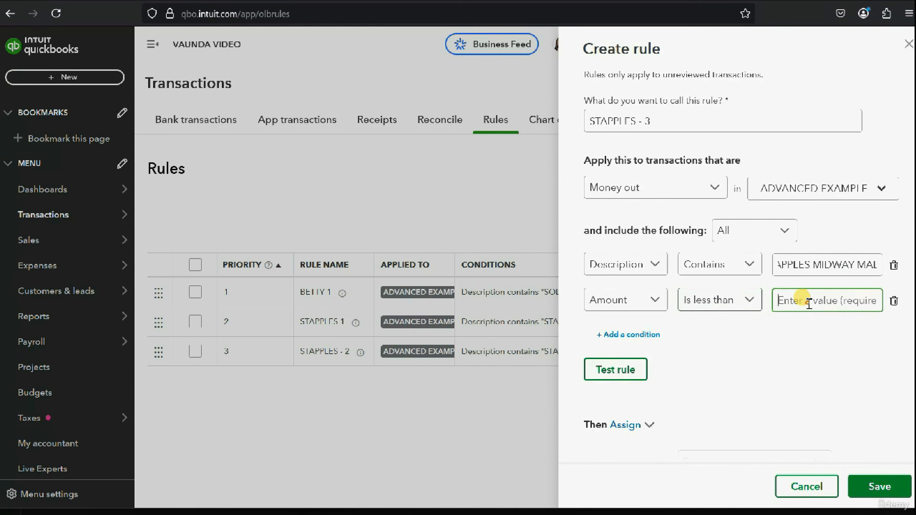
type("50")
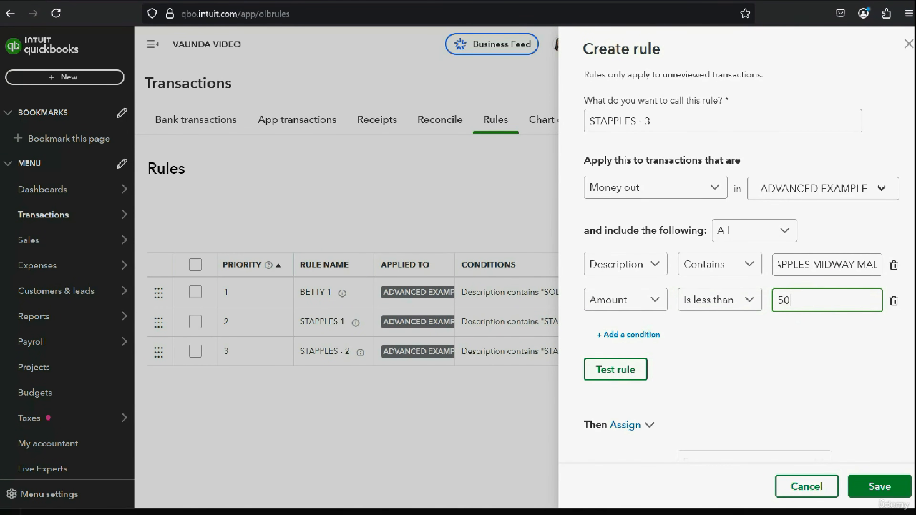
type("0")
left_click(622, 370)
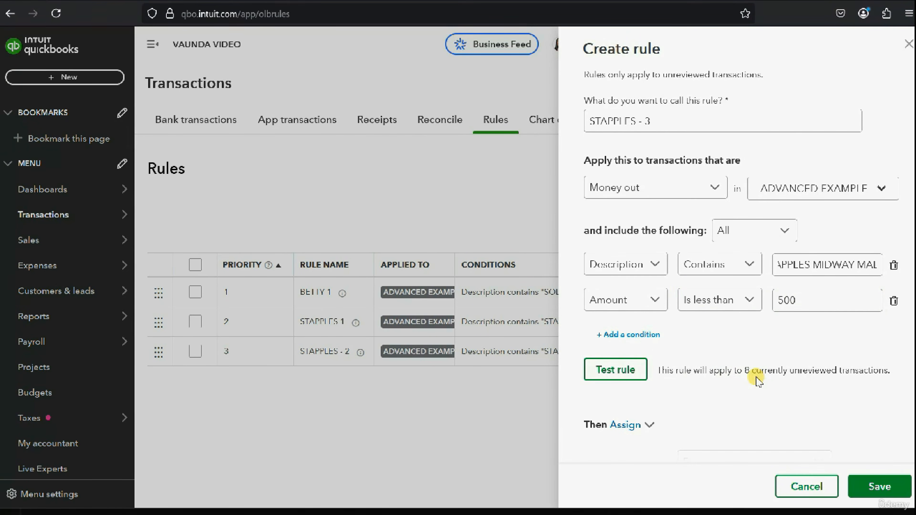
Have the STAPPLES - 3 rule assign the SUPPLIES EXPENSE category
scroll(753, 372, "down", 3)
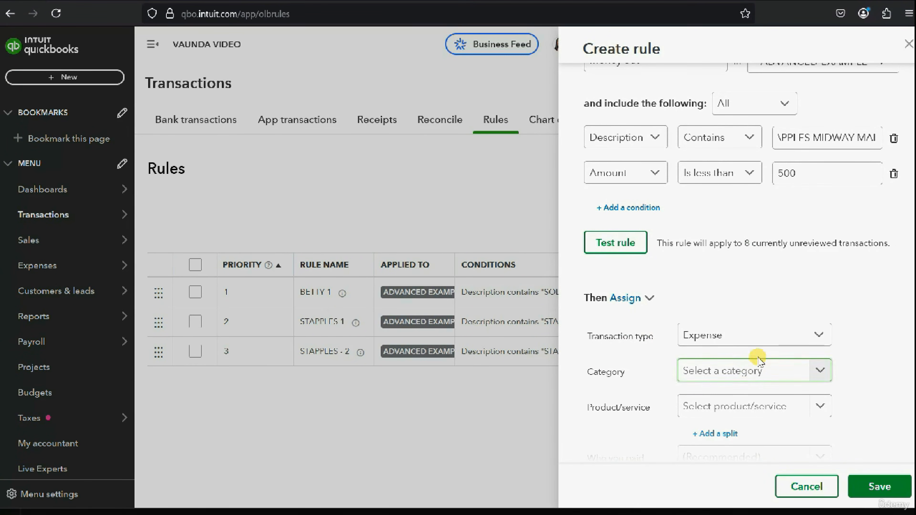
left_click(819, 371)
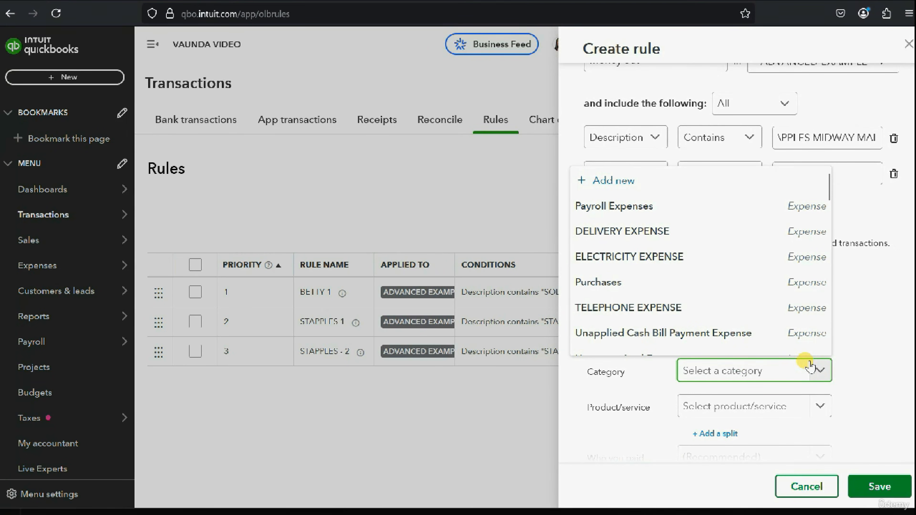
type("SUPP")
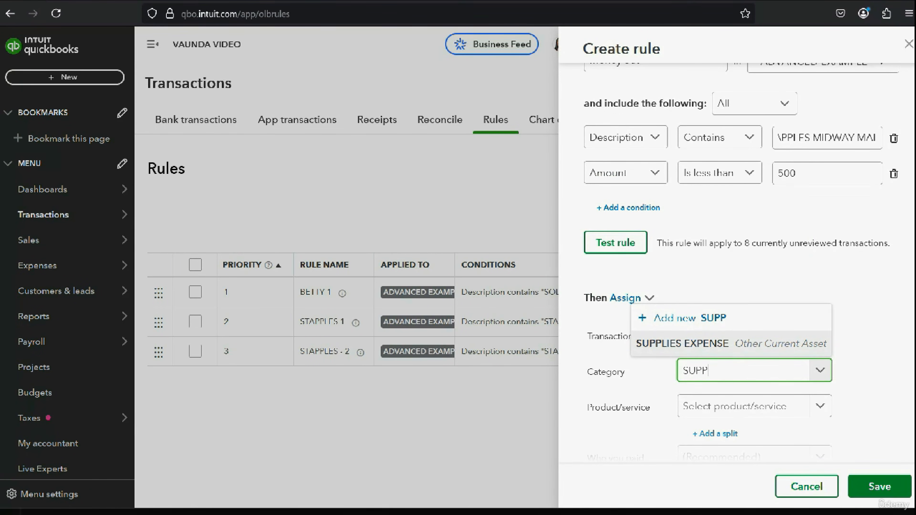
left_click(729, 339)
Set the vendor STAPLES as the payee for the STAPPLES - 3 rule and save it
scroll(806, 358, "down", 2)
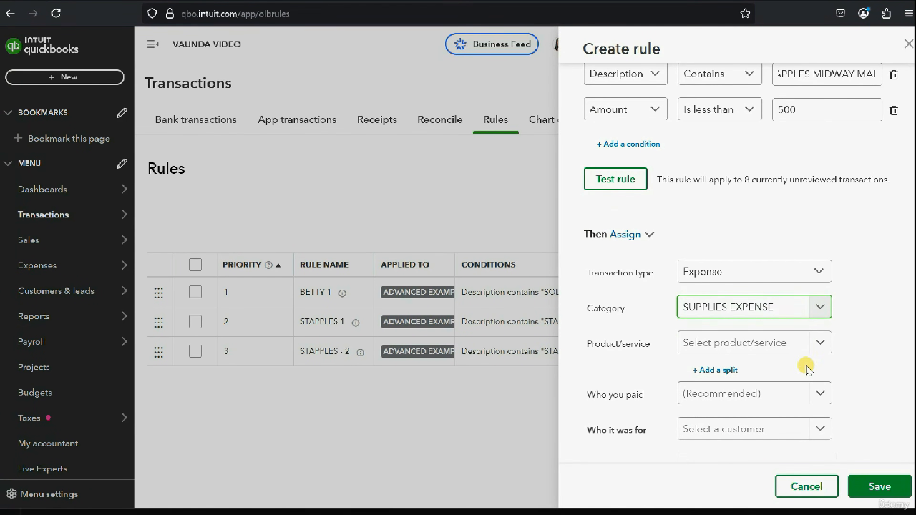
left_click(819, 393)
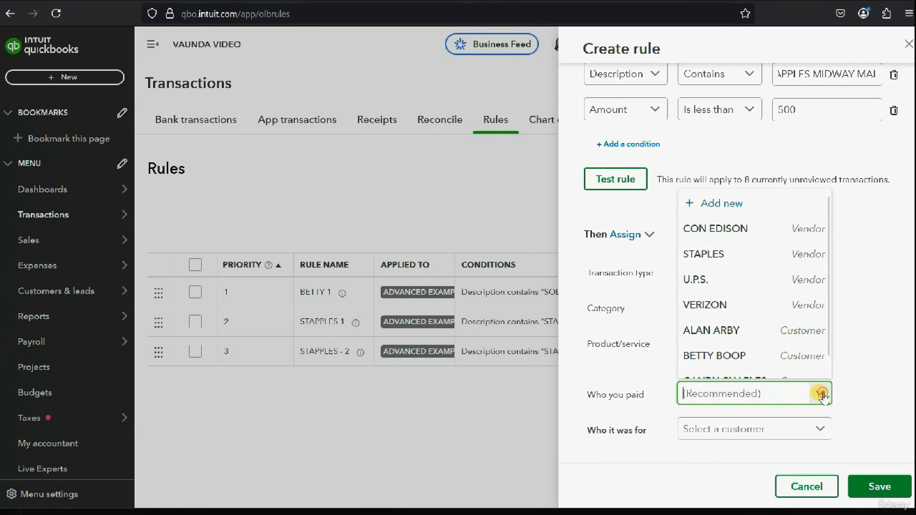
left_click(709, 255)
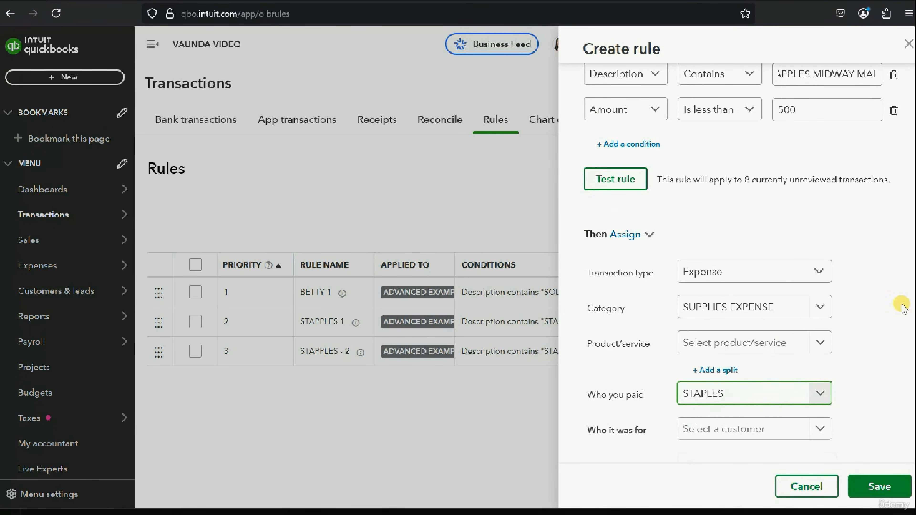
left_click(871, 441)
scroll(870, 441, "down", 4)
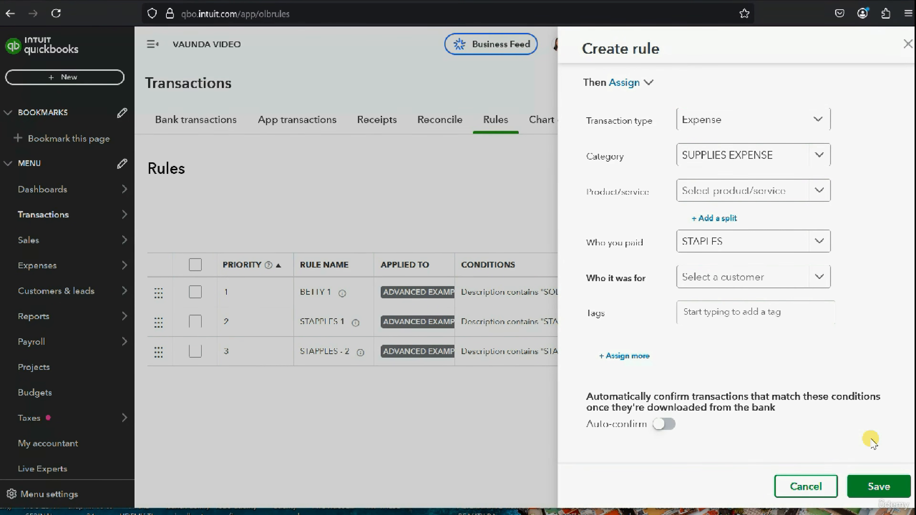
left_click(871, 488)
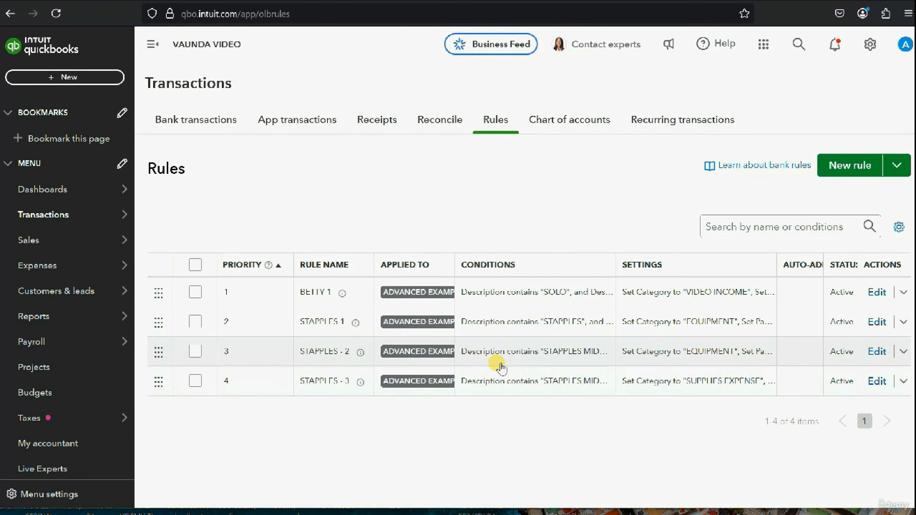
Examine the categories and payees assigned to the STAPPLES MIDWAY MALL transactions in the ADVANCED EXAMPLE account
left_click(191, 121)
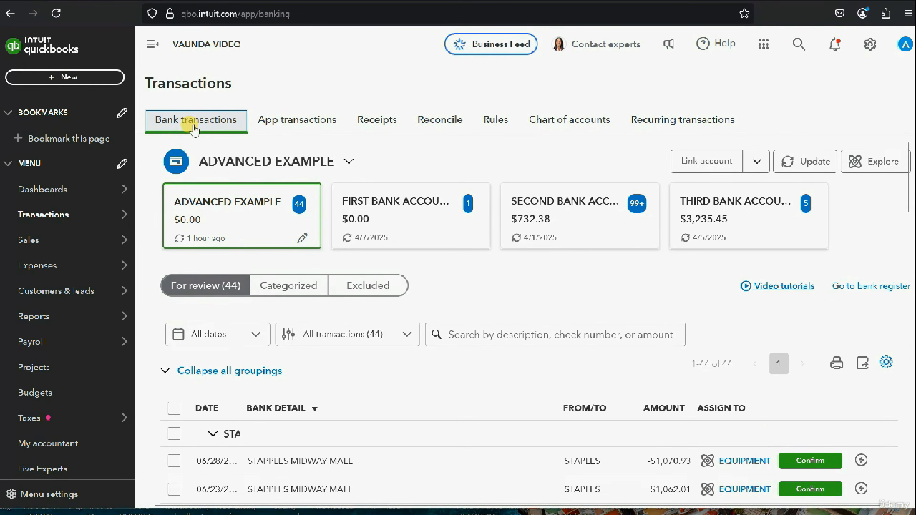
scroll(512, 274, "down", 5)
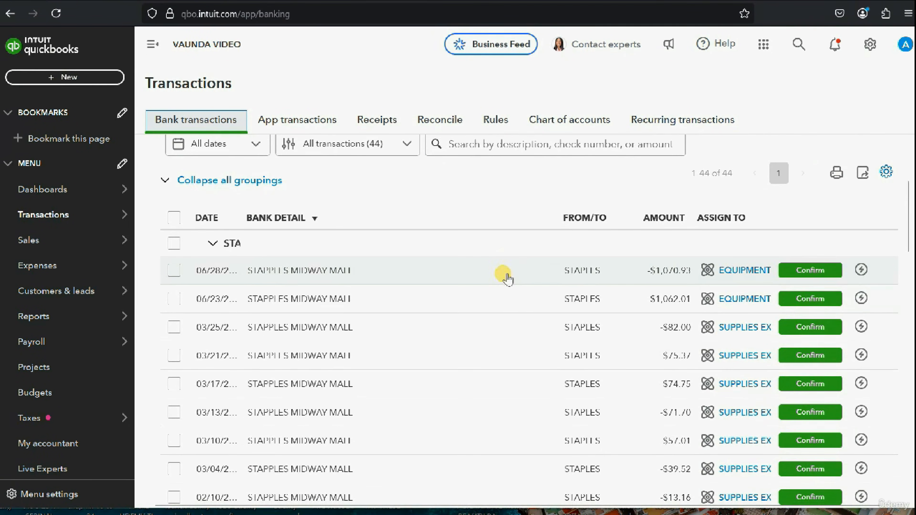
scroll(506, 280, "down", 2)
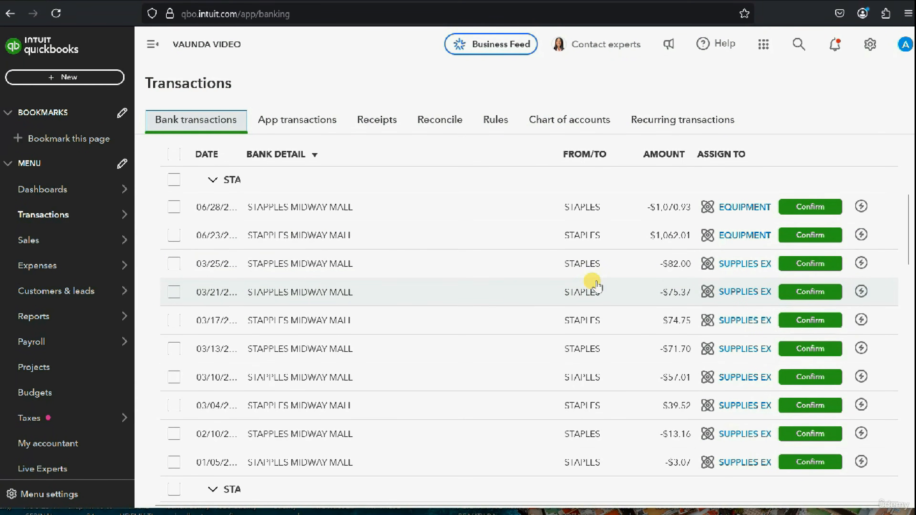
scroll(581, 292, "down", 2)
scroll(317, 379, "up", 5)
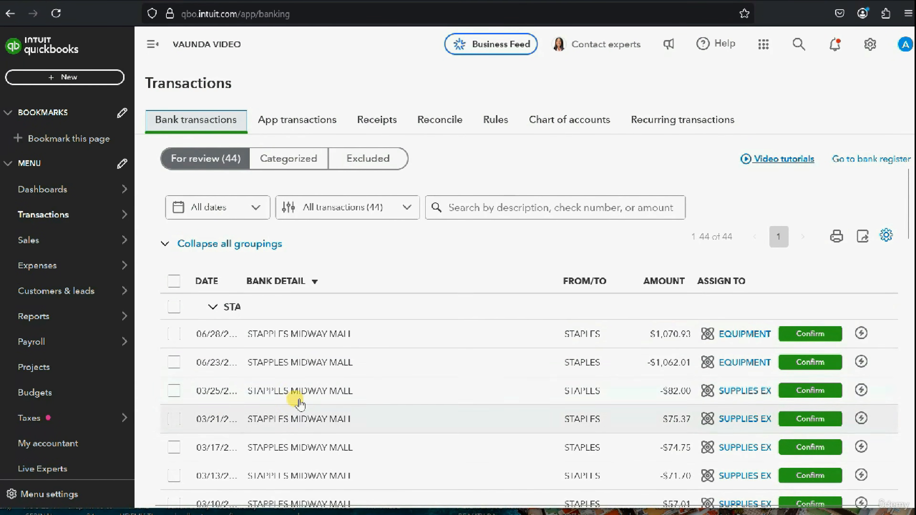
scroll(296, 378, "down", 5)
scroll(296, 389, "down", 1)
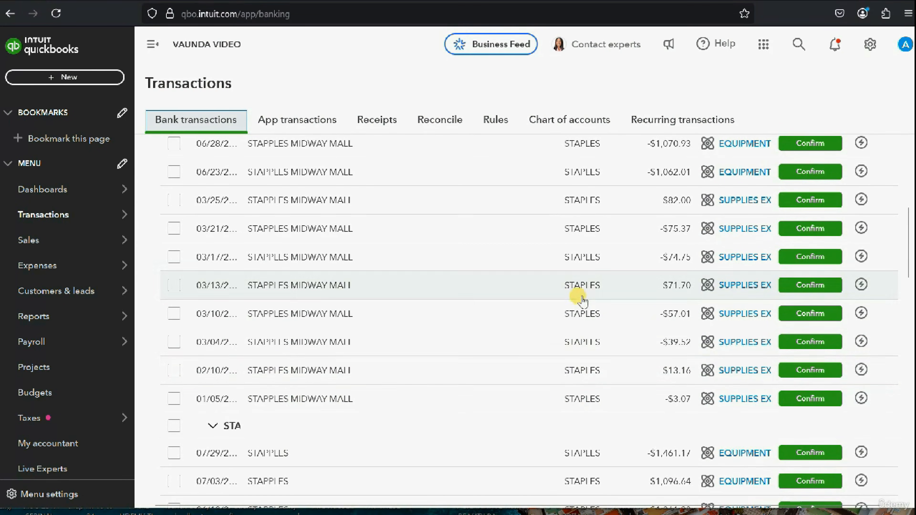
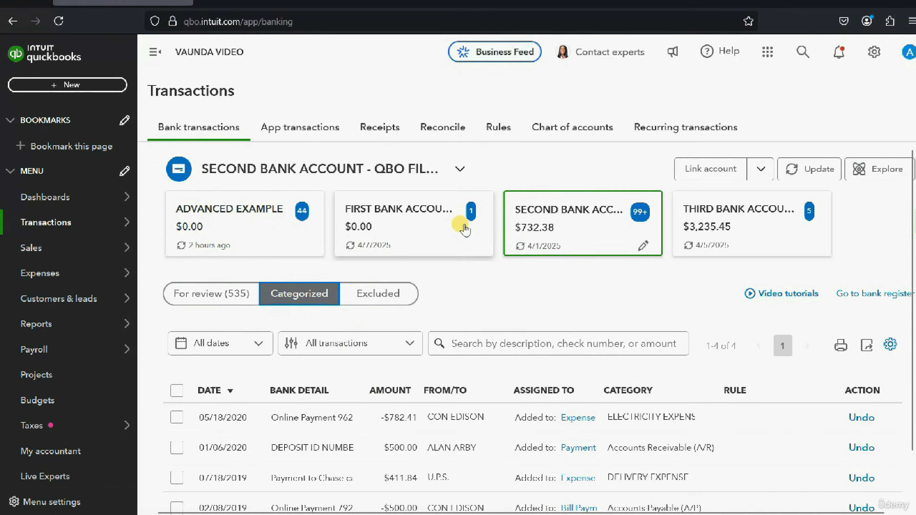
left_click(453, 229)
left_click(548, 235)
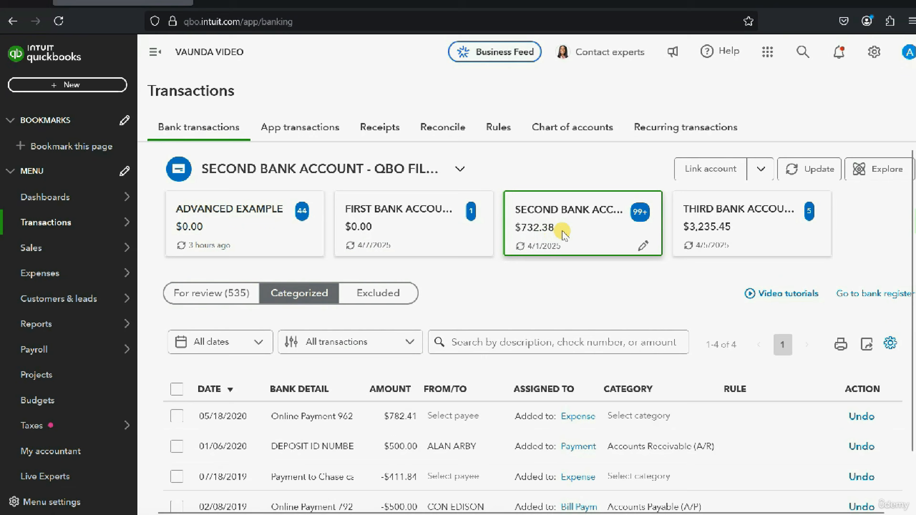
Examine the categorized transactions in SECOND BANK ACCOUNT, including their payees and categories
left_click(236, 293)
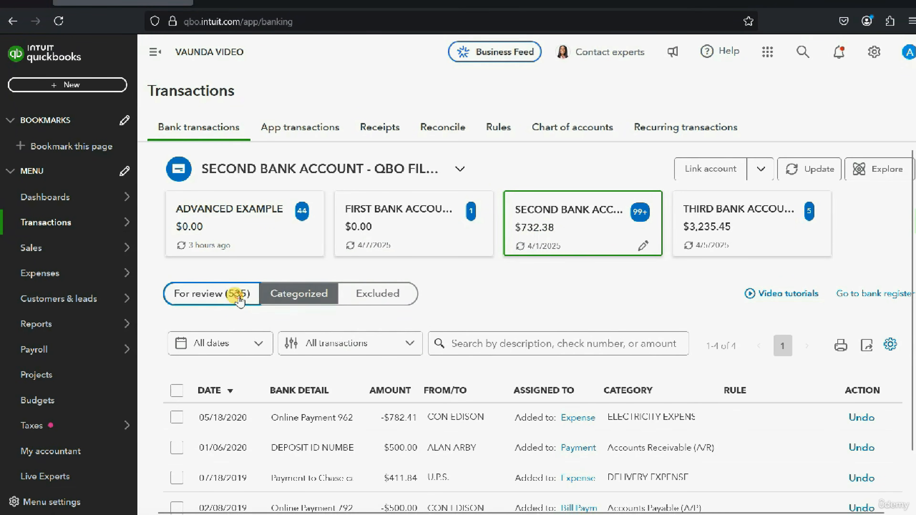
left_click(277, 297)
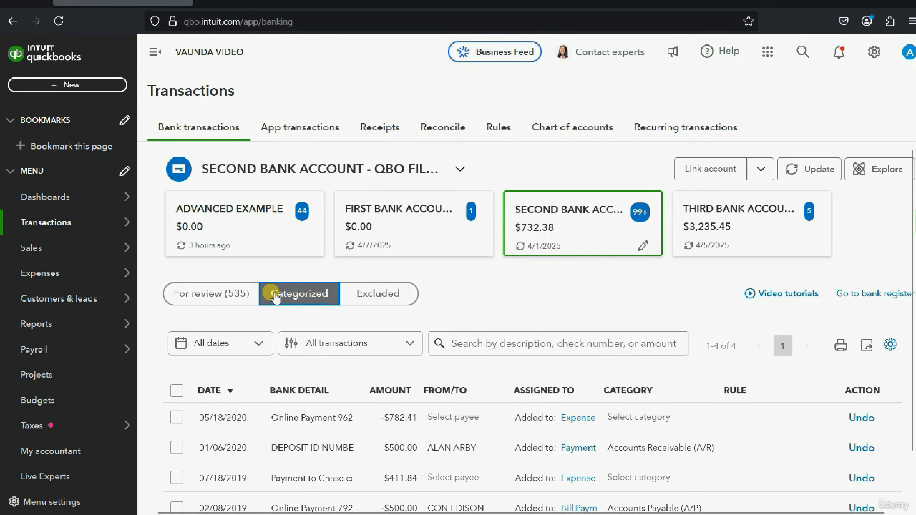
scroll(278, 305, "down", 2)
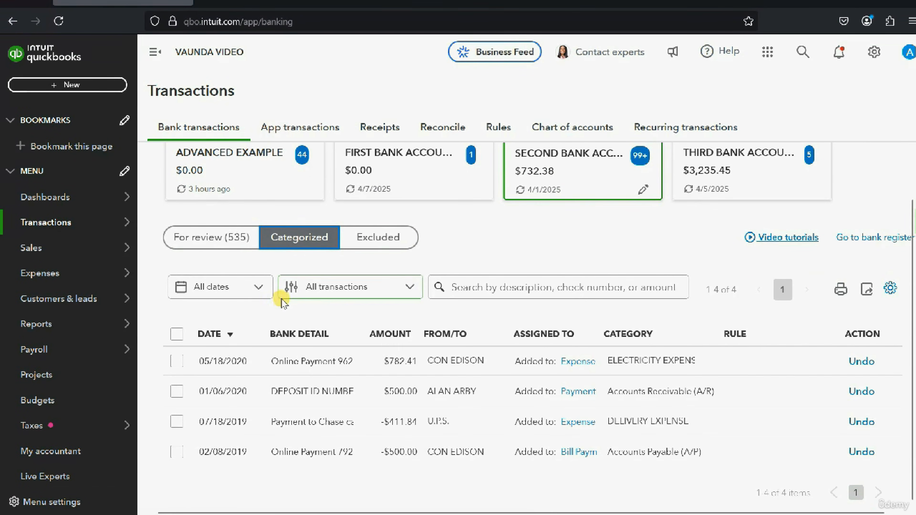
scroll(383, 360, "up", 2)
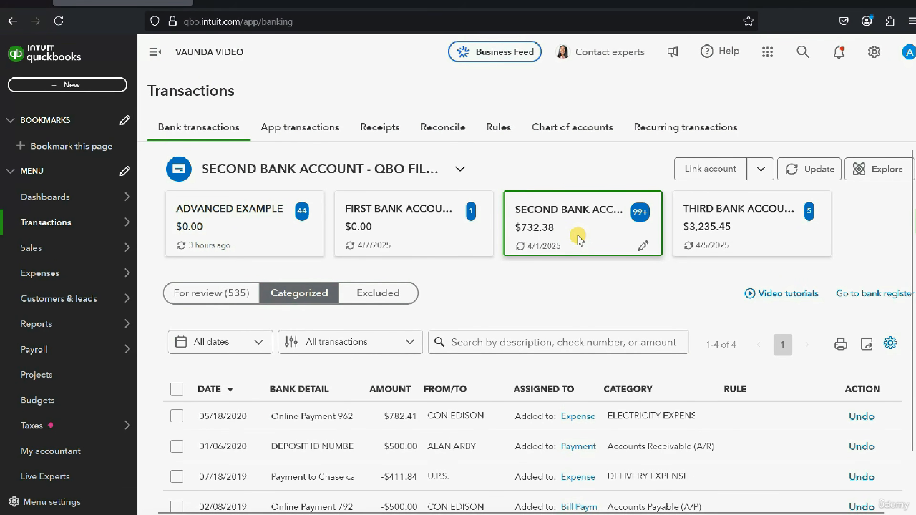
left_click(310, 294)
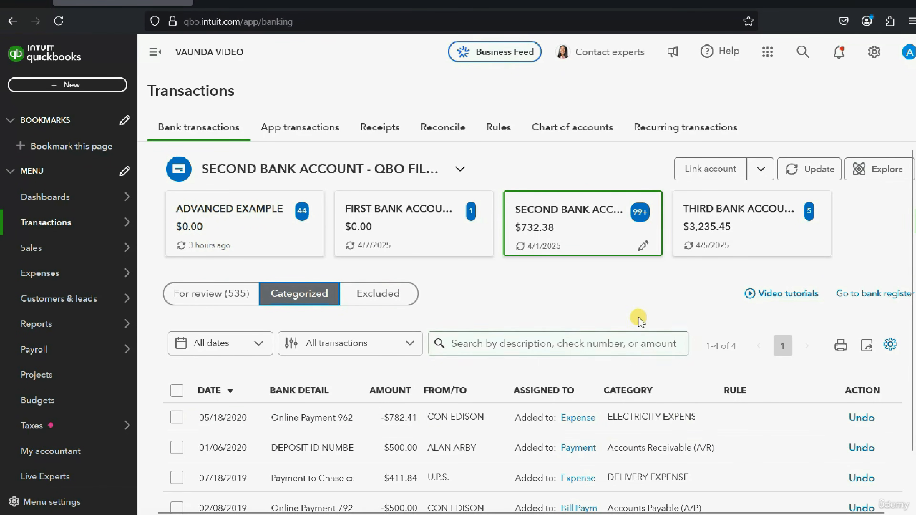
Disconnect SECOND BANK ACCOUNT - QBO FILE IMPORT through its account settings, save the change, and reload the banking page
left_click(643, 248)
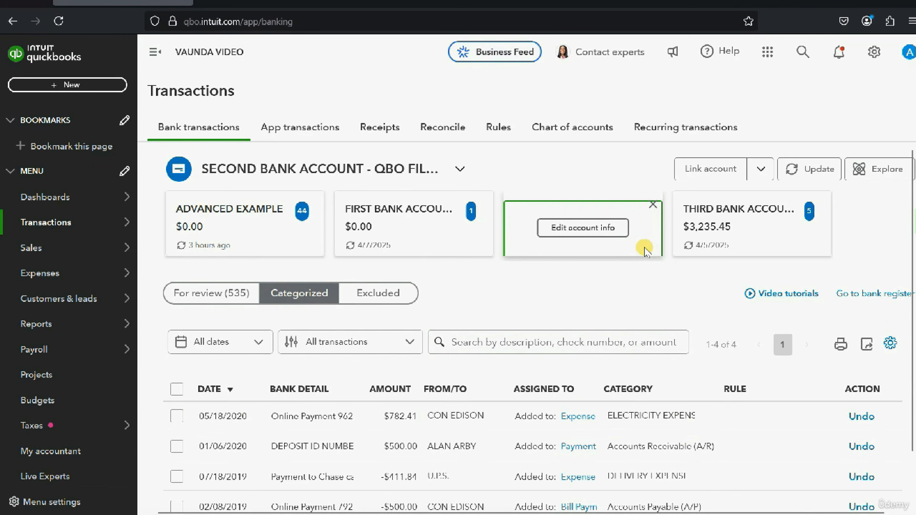
left_click(603, 234)
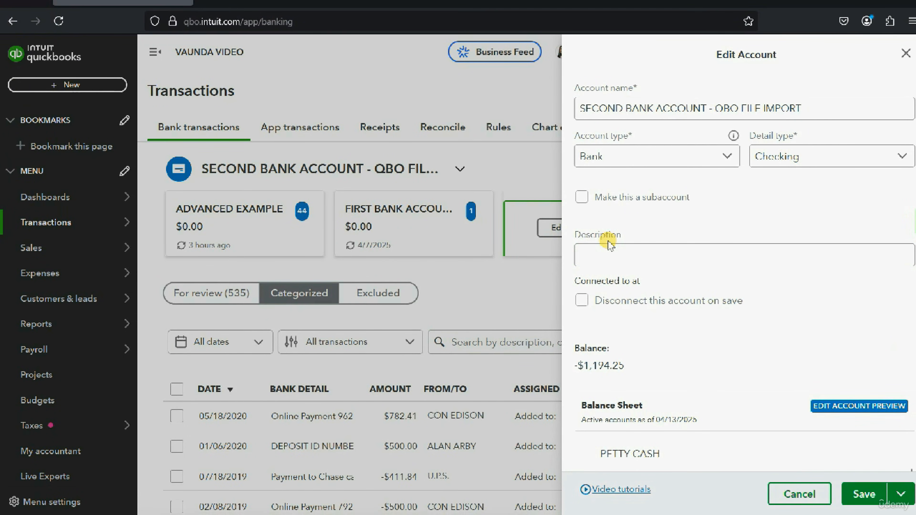
left_click(581, 301)
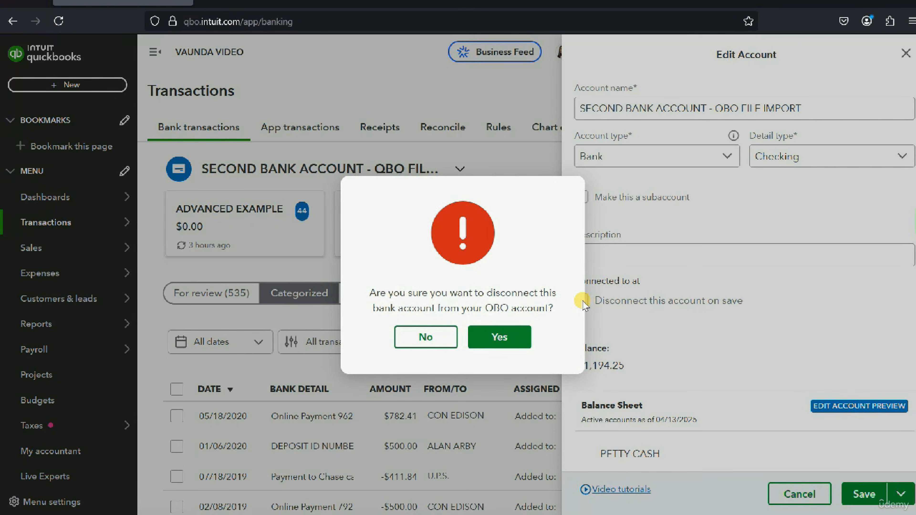
left_click(512, 337)
left_click(852, 495)
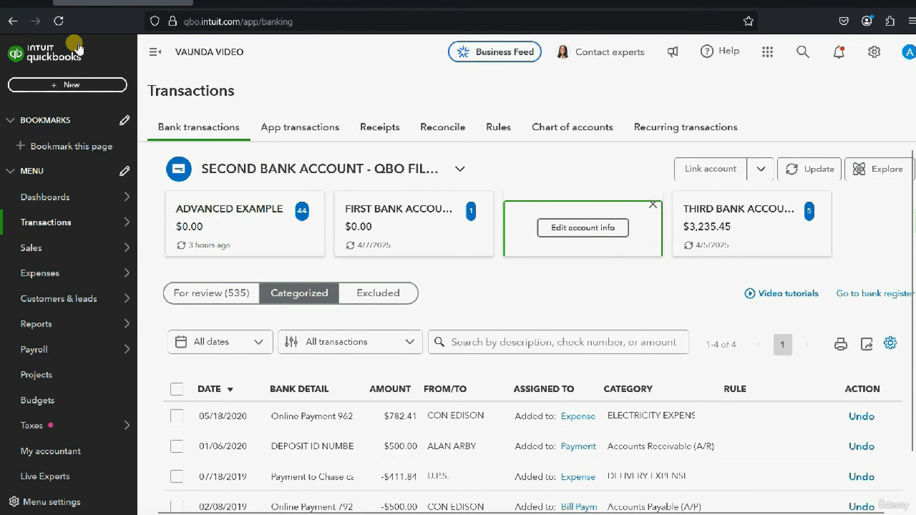
left_click(59, 23)
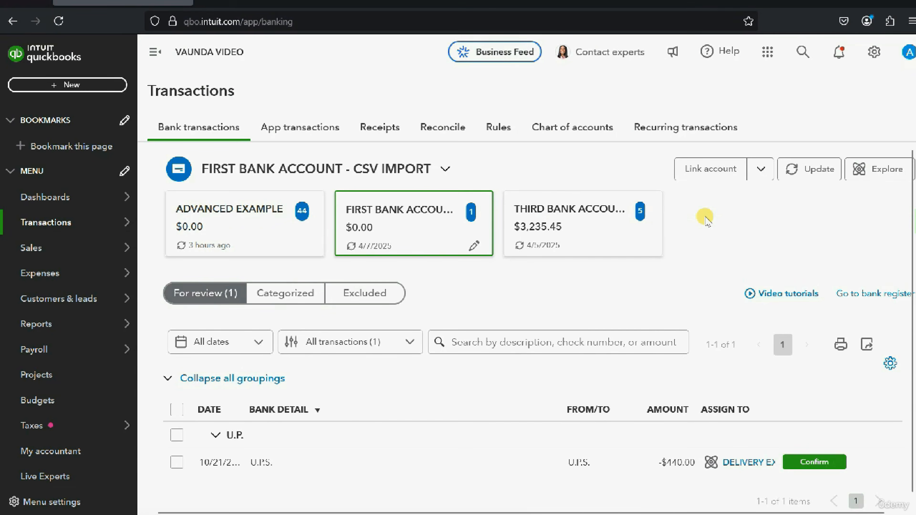
Start a bank transaction import from file and upload DOWNLOADEDTRANSACTIONS from the Desktop
left_click(287, 295)
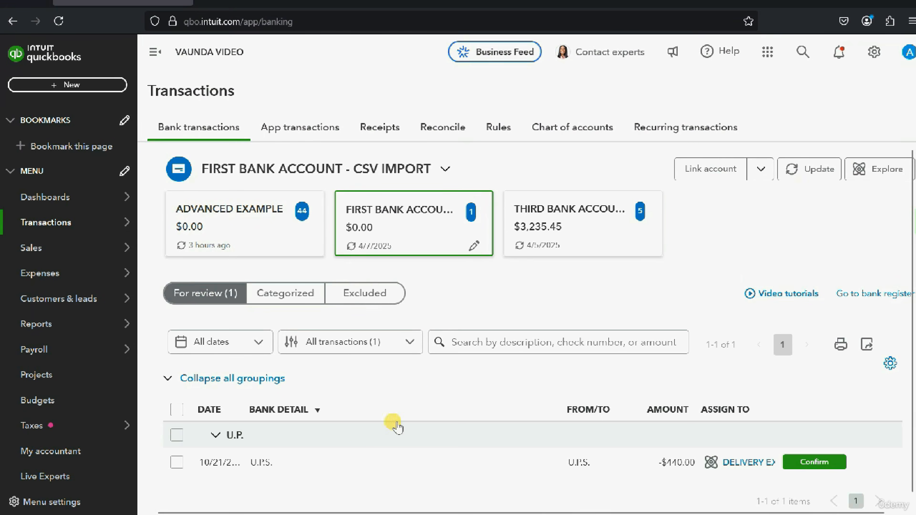
left_click(759, 170)
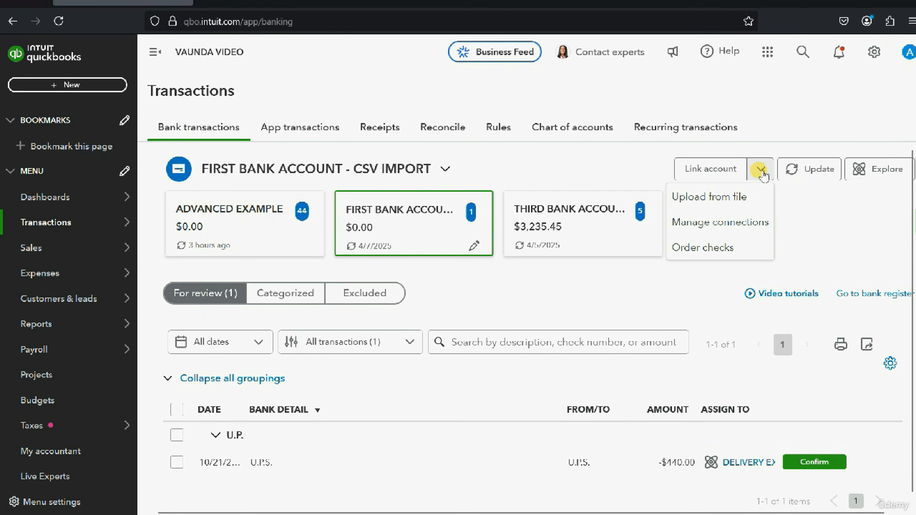
left_click(734, 197)
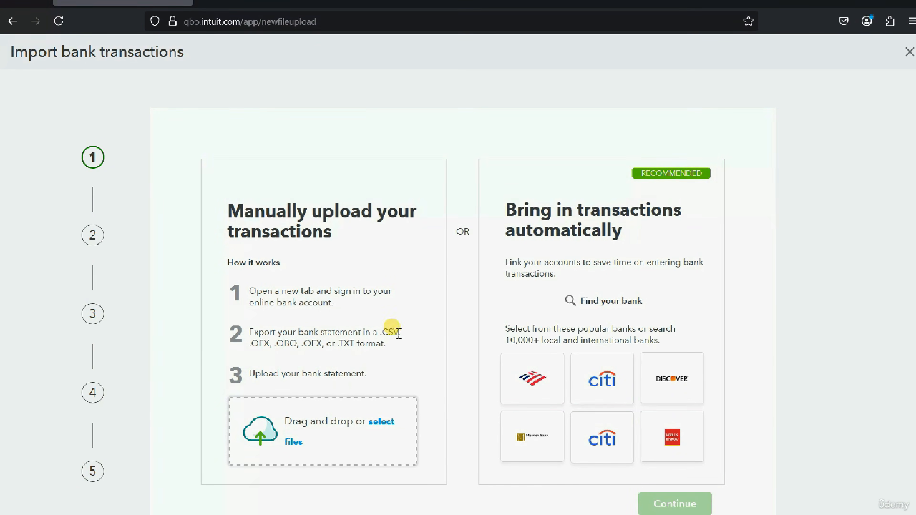
left_click(340, 430)
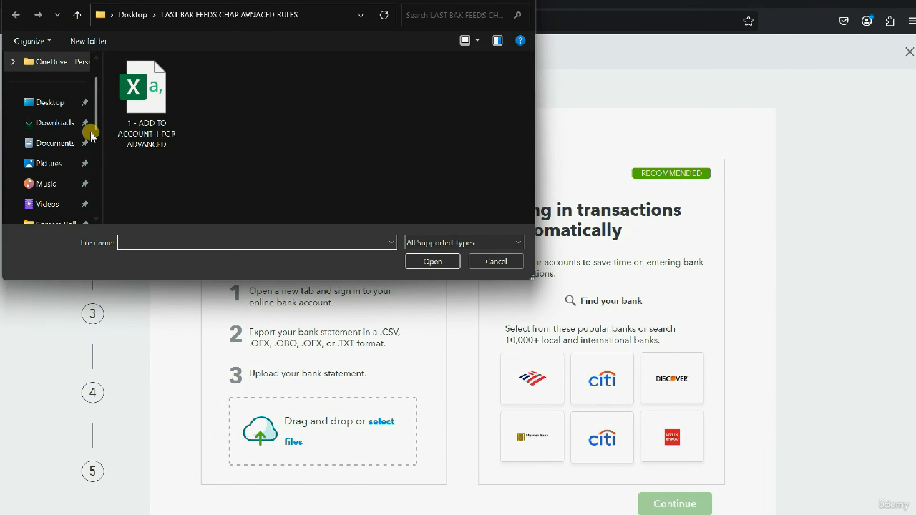
left_click(58, 104)
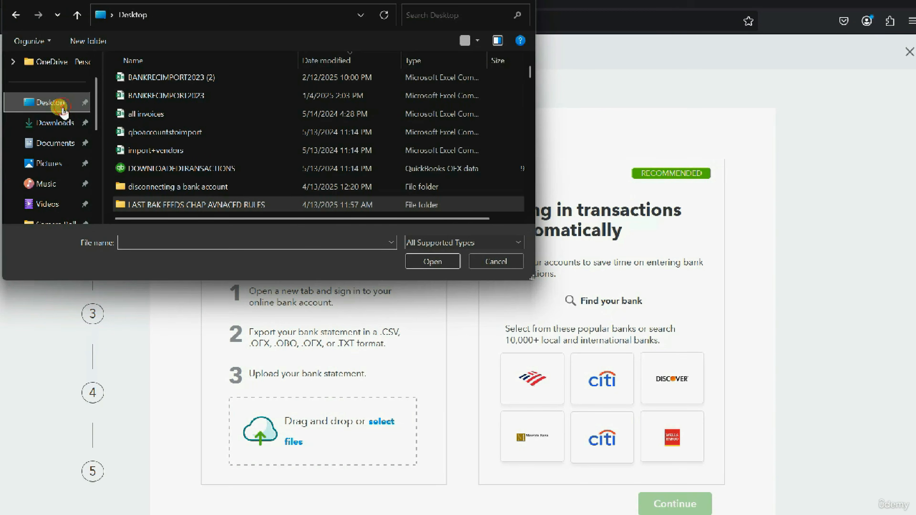
left_click(160, 170)
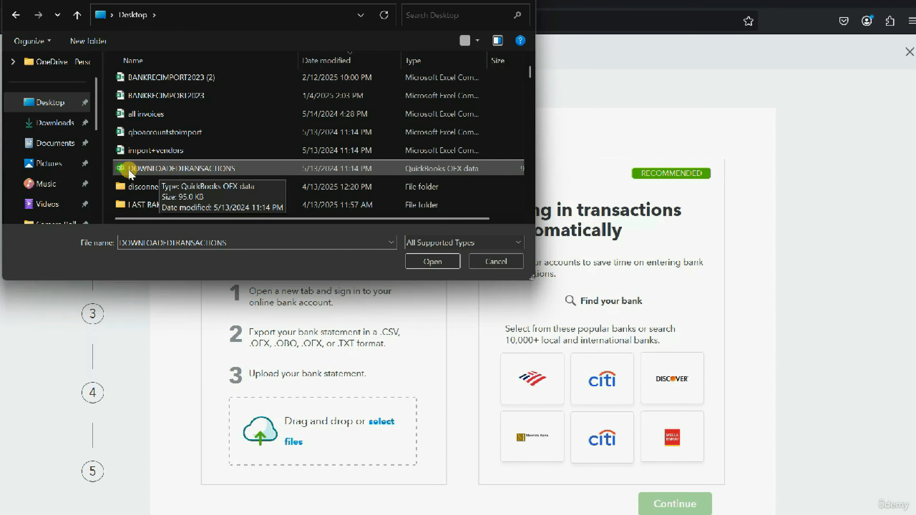
left_click(421, 257)
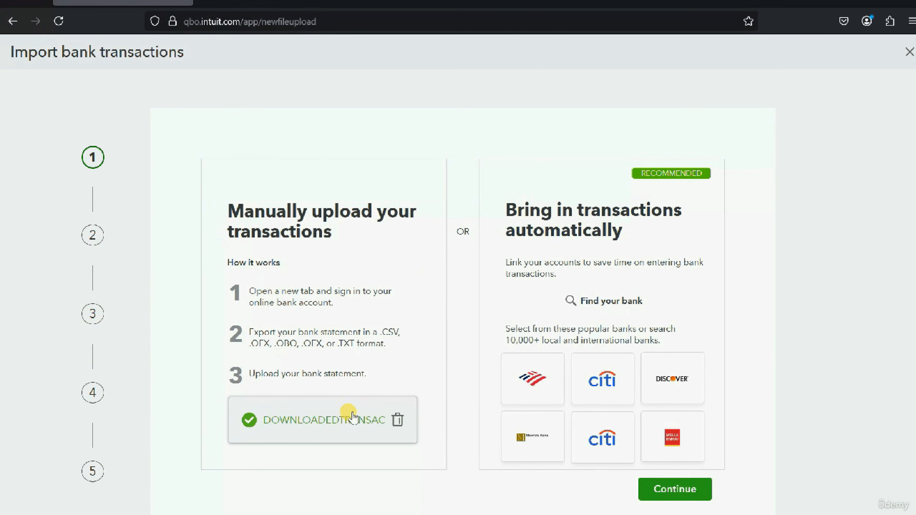
Import the uploaded transactions into SECOND BANK ACCOUNT - QBO FILE IMPORT and check that account's categorized transactions
left_click(663, 490)
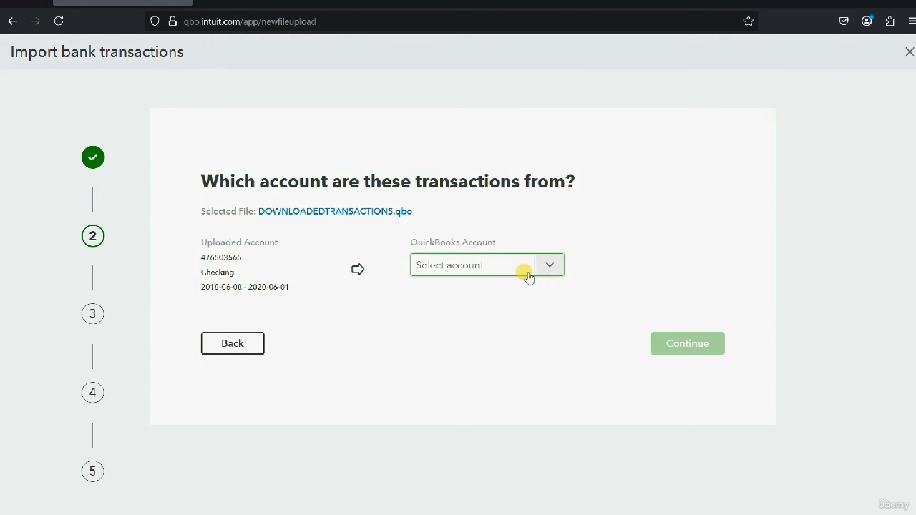
left_click(552, 269)
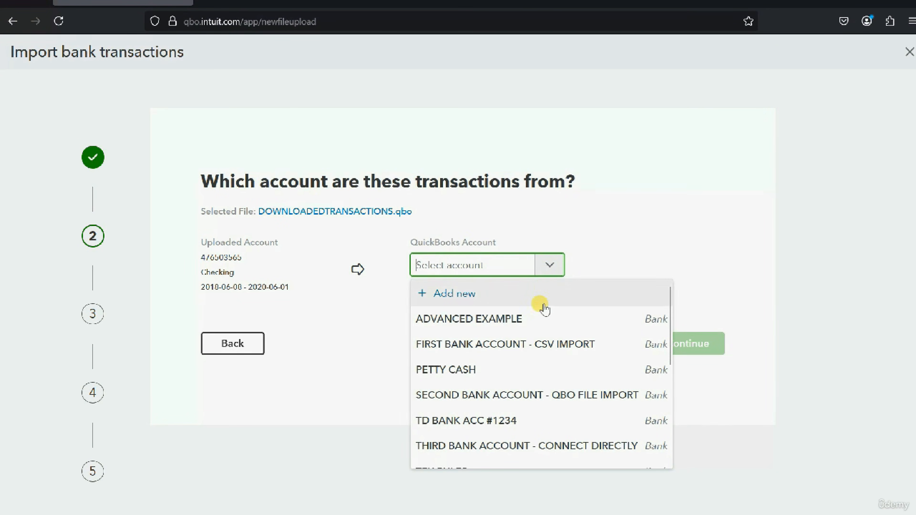
left_click(538, 394)
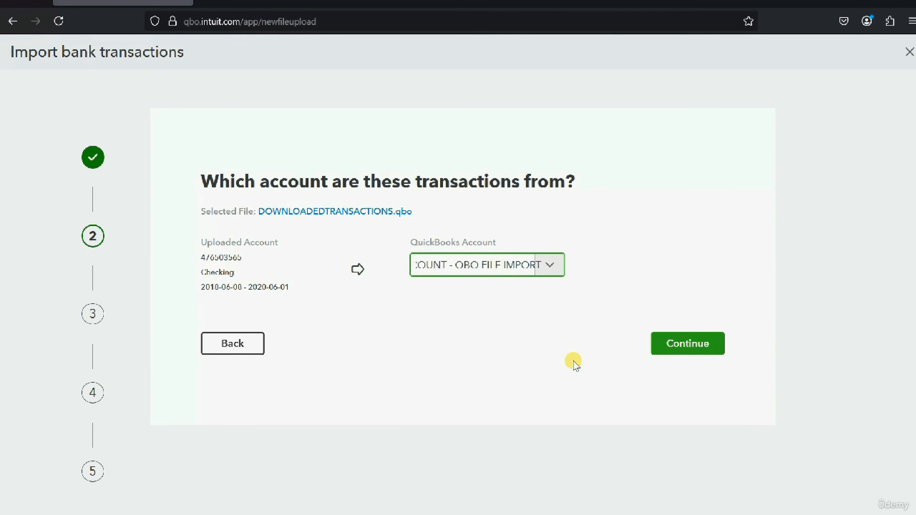
left_click(671, 345)
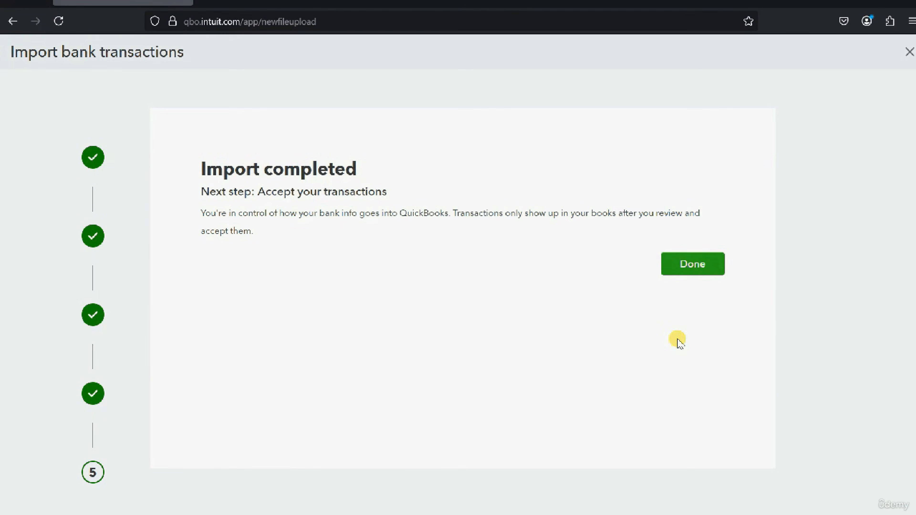
left_click(691, 262)
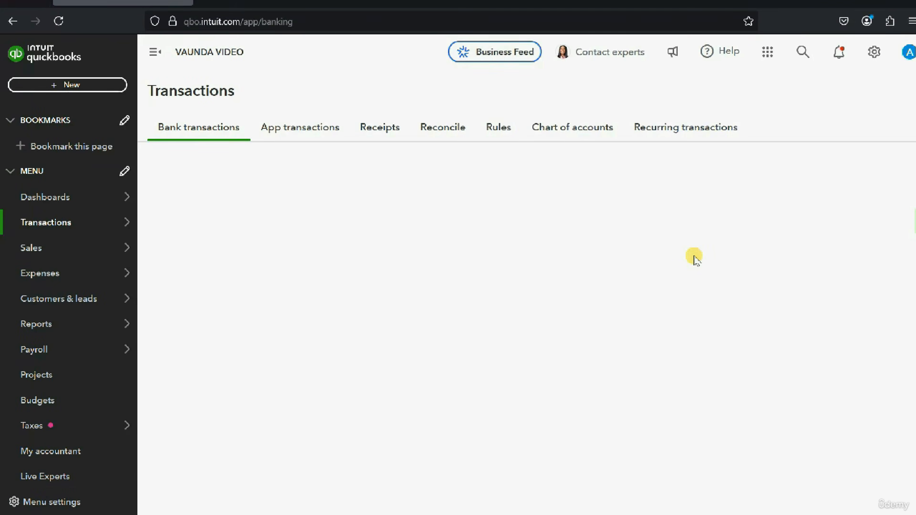
left_click(575, 233)
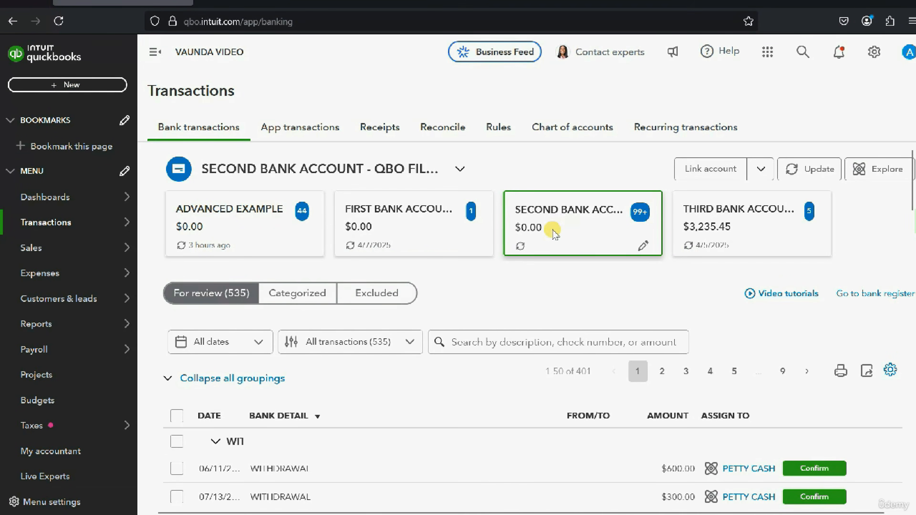
left_click(304, 294)
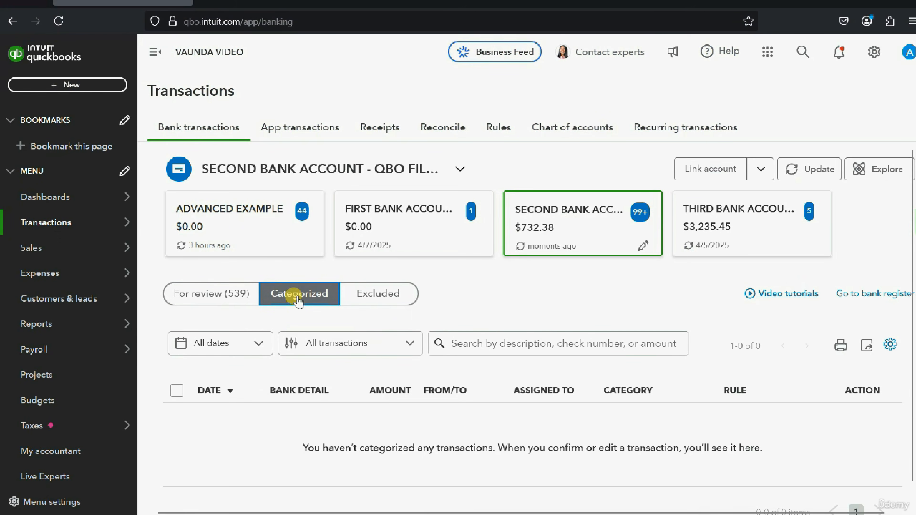
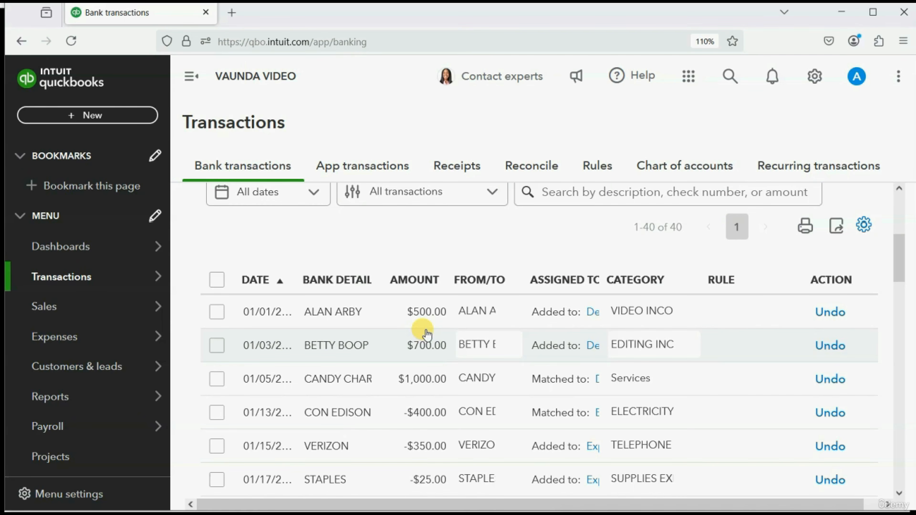
Look through the full list of categorized transactions in FIRST BANK ACCOUNT
scroll(427, 333, "down", 20)
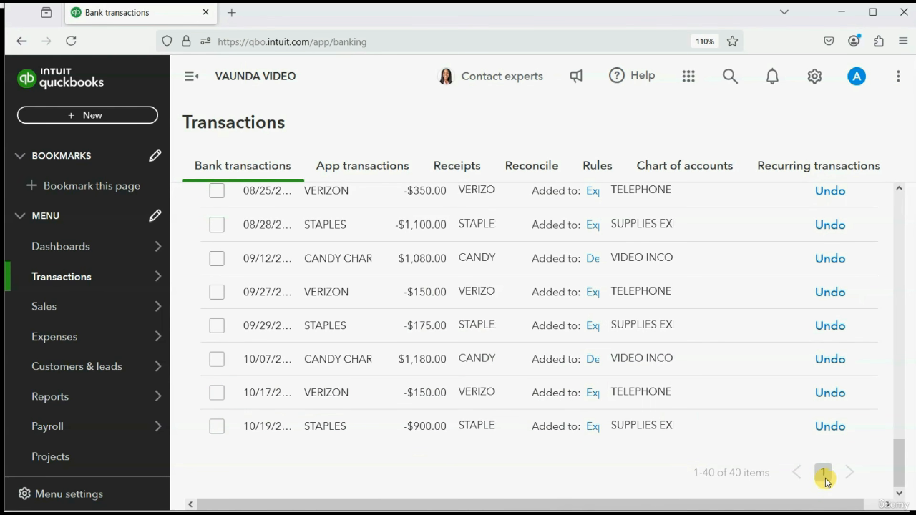
scroll(678, 469, "up", 20)
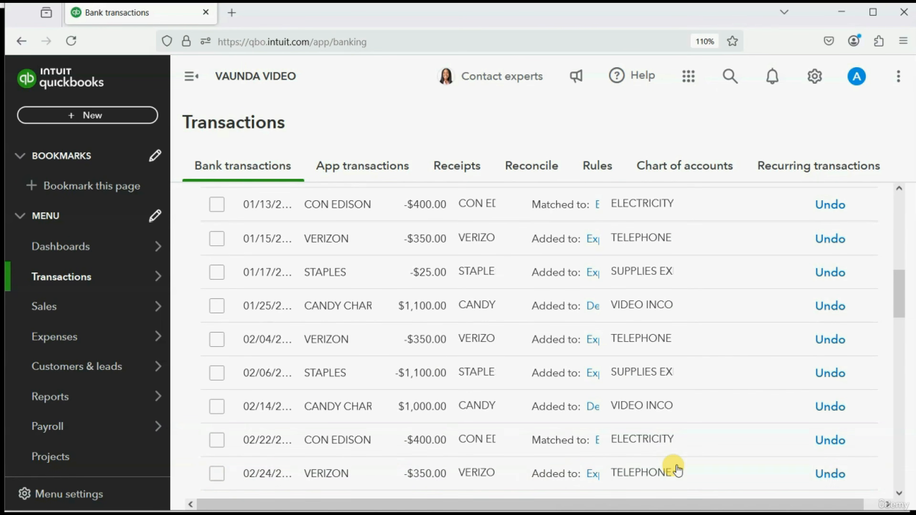
scroll(675, 469, "up", 8)
scroll(674, 468, "down", 20)
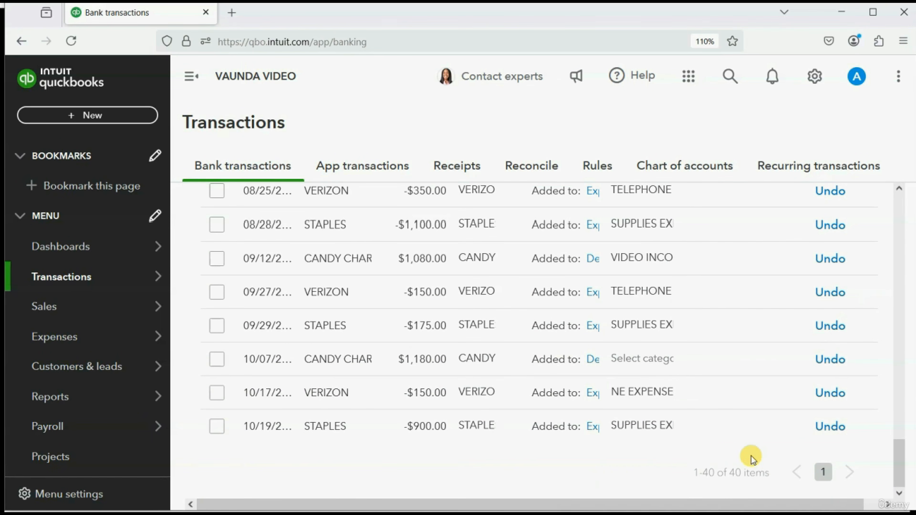
scroll(753, 468, "up", 8)
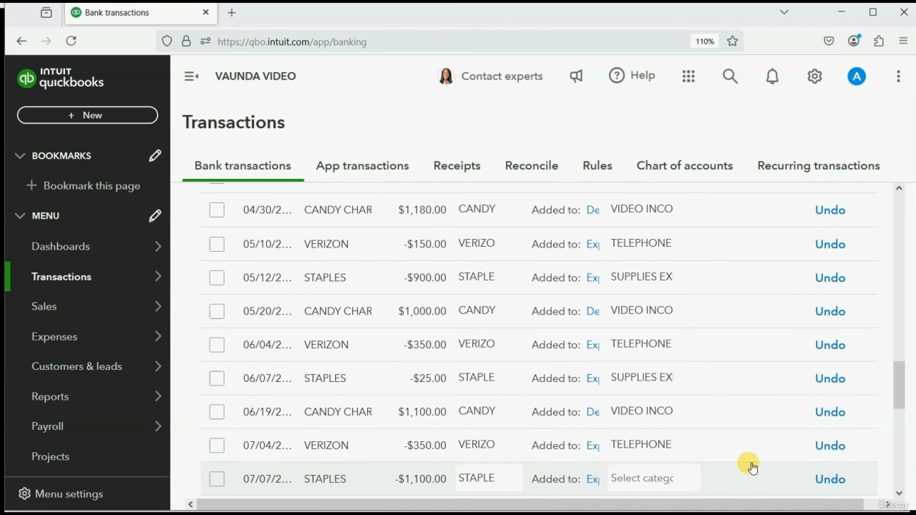
scroll(752, 468, "up", 15)
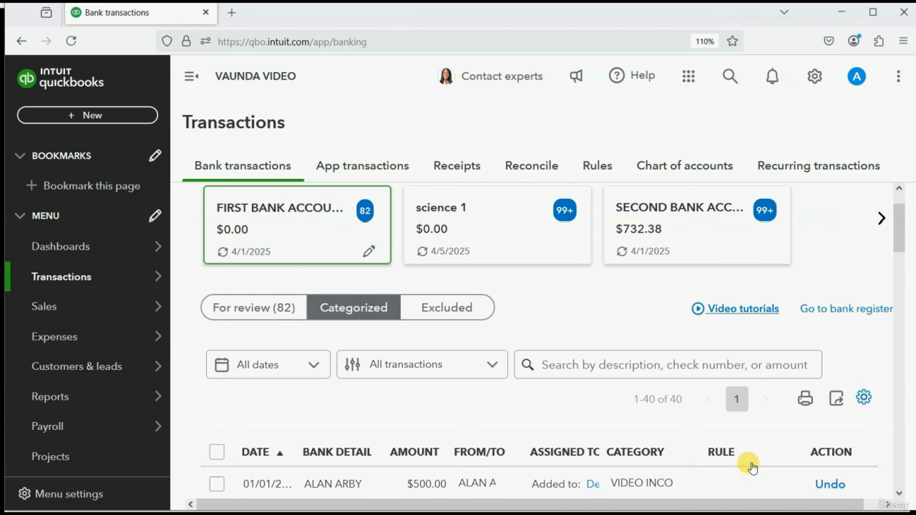
scroll(753, 468, "down", 2)
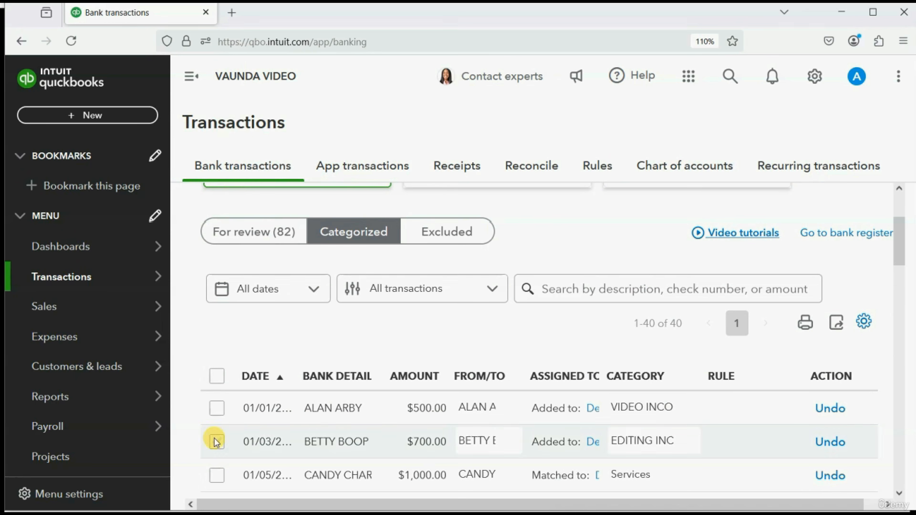
Select all categorized transactions in FIRST BANK ACCOUNT and review the selected rows
left_click(215, 377)
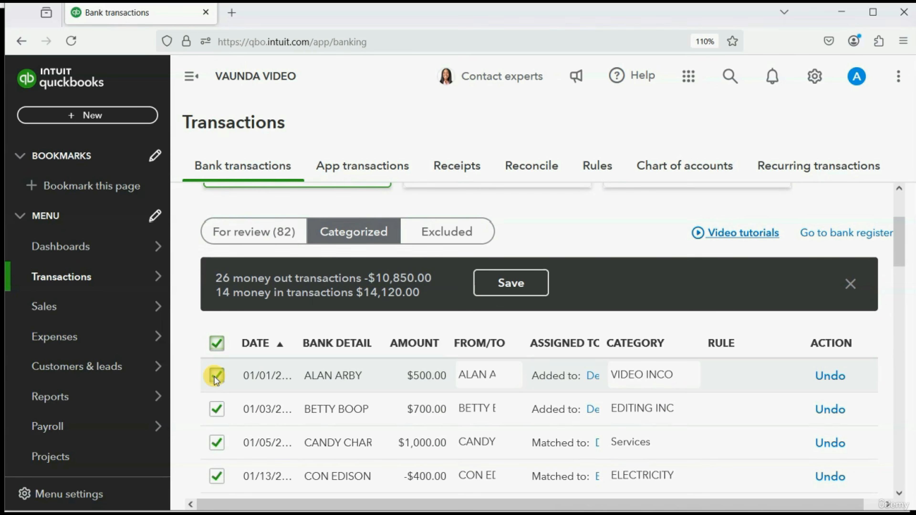
scroll(238, 404, "down", 2)
scroll(242, 407, "down", 20)
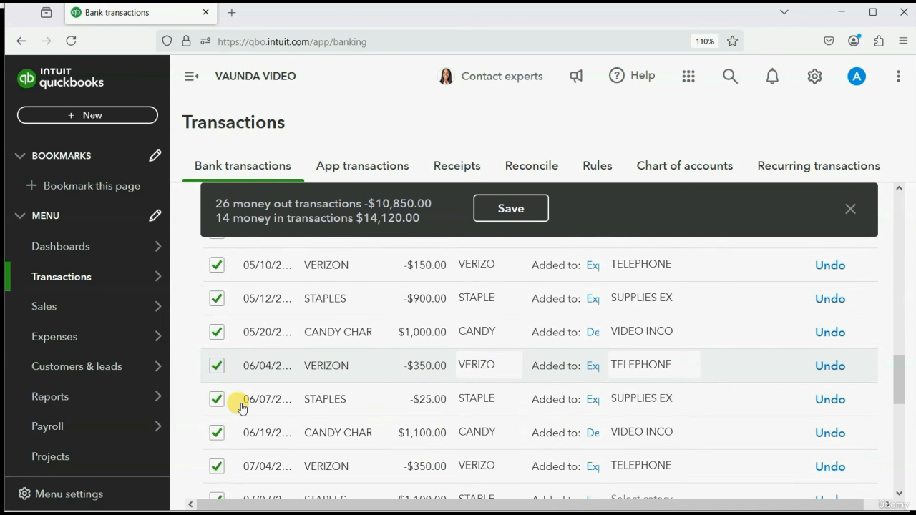
scroll(239, 404, "up", 20)
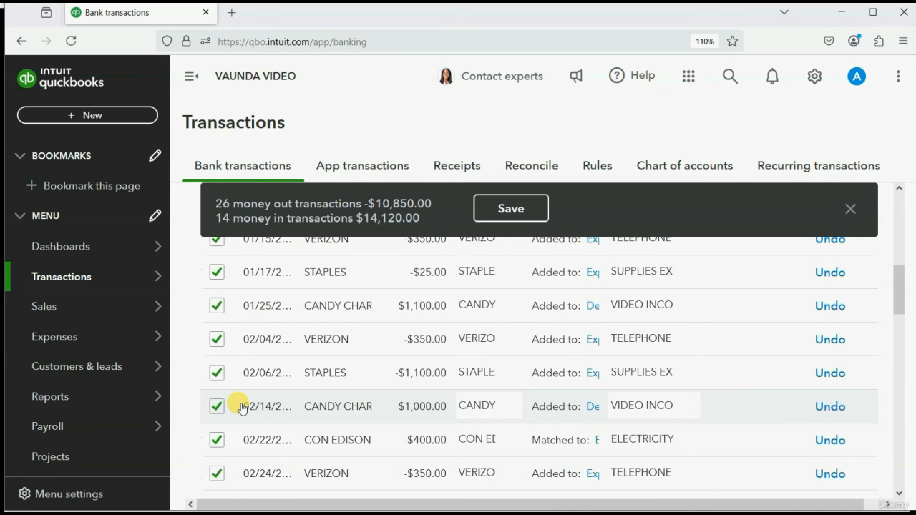
scroll(238, 400, "down", 4)
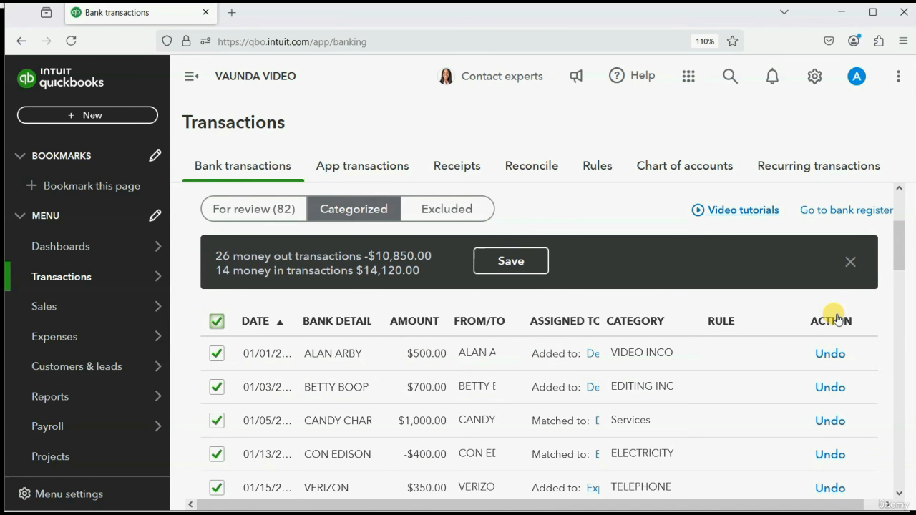
Undo the categorized $500.00 transaction dated 01/01 in FIRST BANK ACCOUNT and leave the remaining rows unselected
left_click(818, 353)
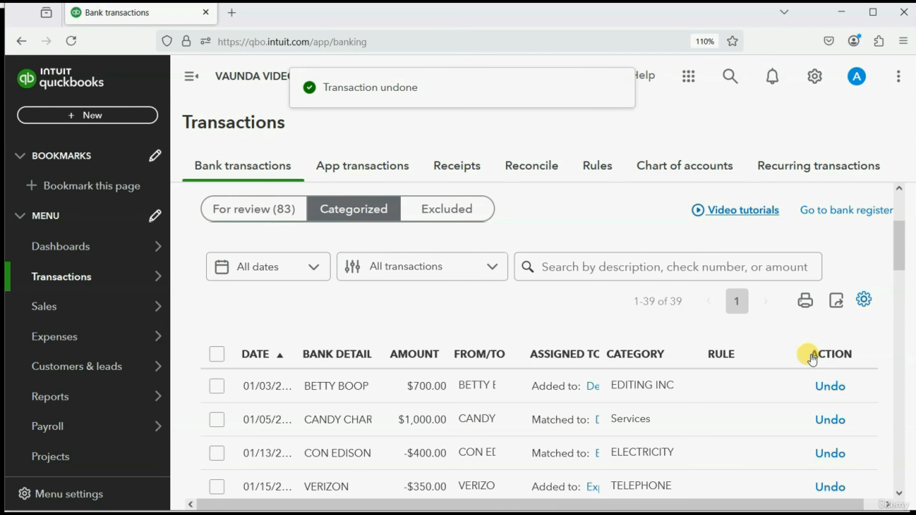
left_click(217, 352)
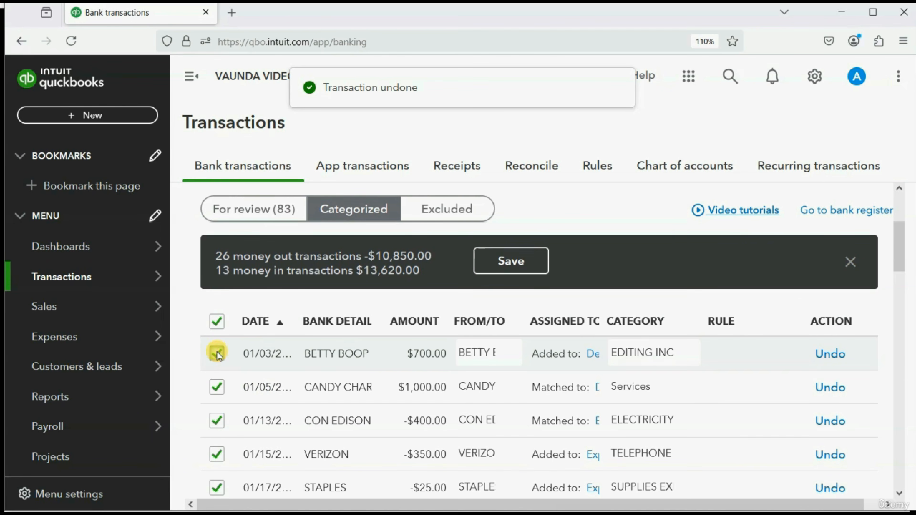
left_click(850, 258)
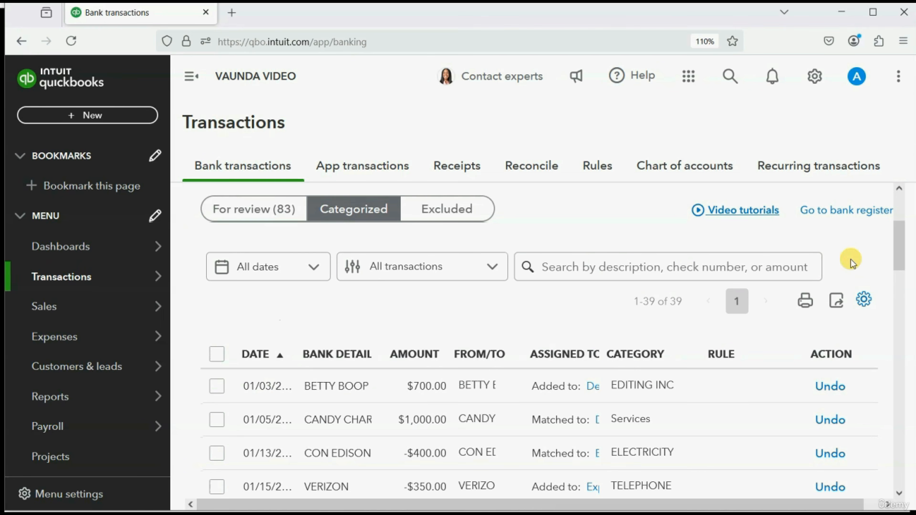
Select all remaining categorized transactions in FIRST BANK ACCOUNT and undo them in bulk, sending them back for review
left_click(215, 352)
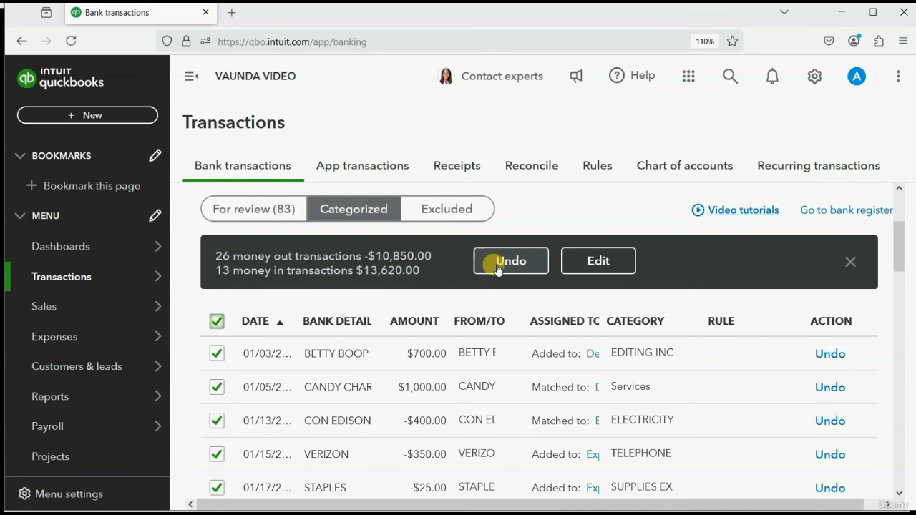
scroll(490, 368, "down", 15)
scroll(490, 368, "up", 15)
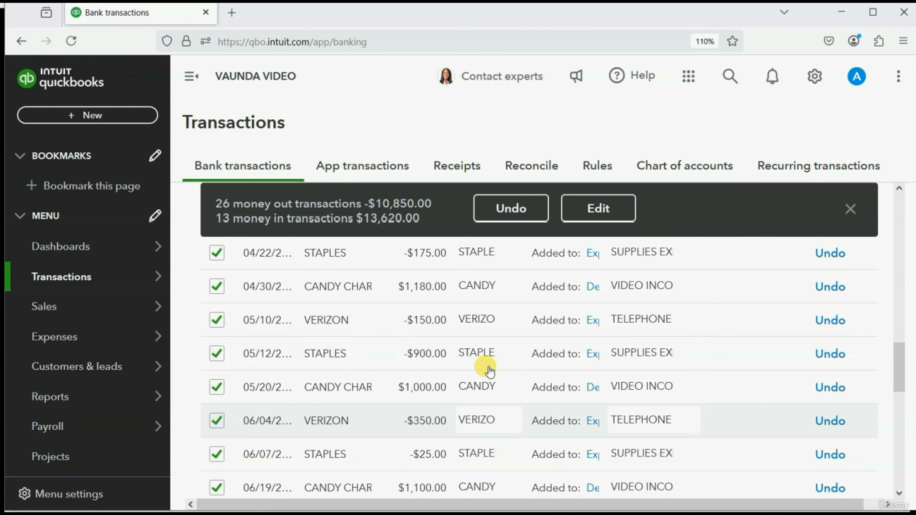
scroll(488, 366, "up", 8)
left_click(507, 356)
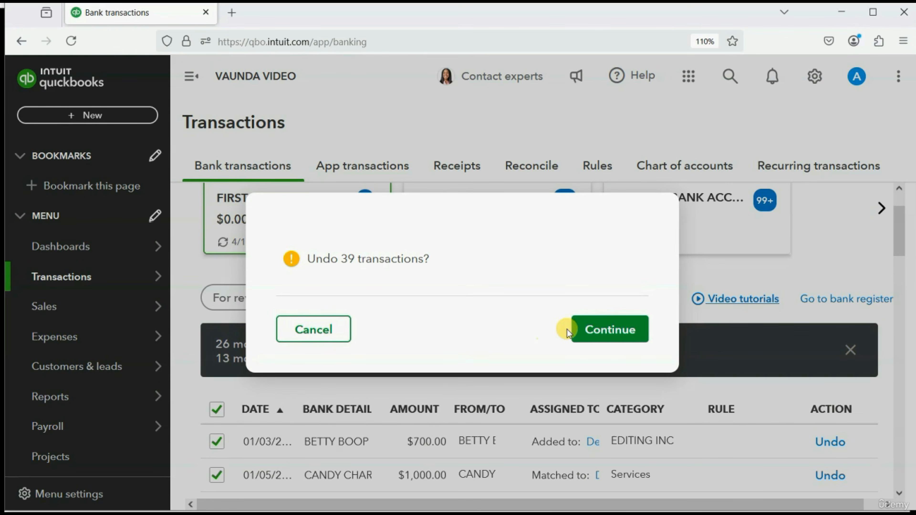
left_click(590, 329)
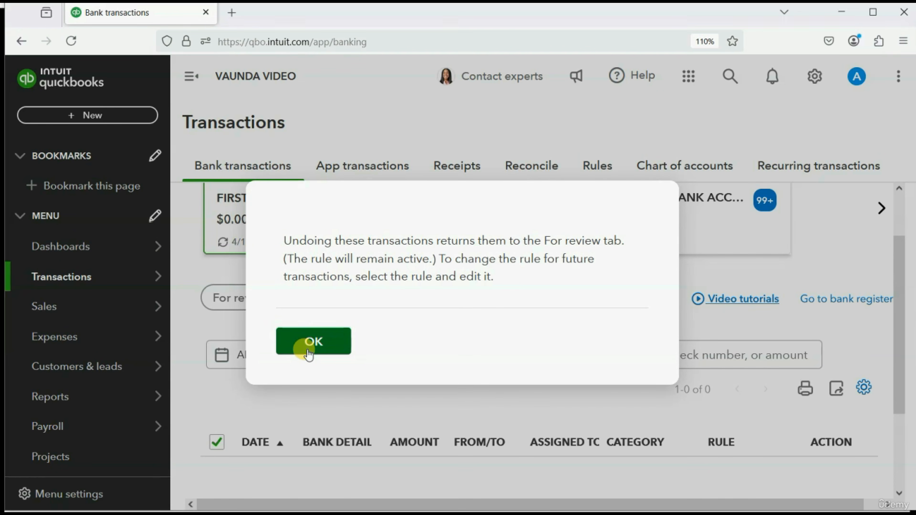
left_click(308, 352)
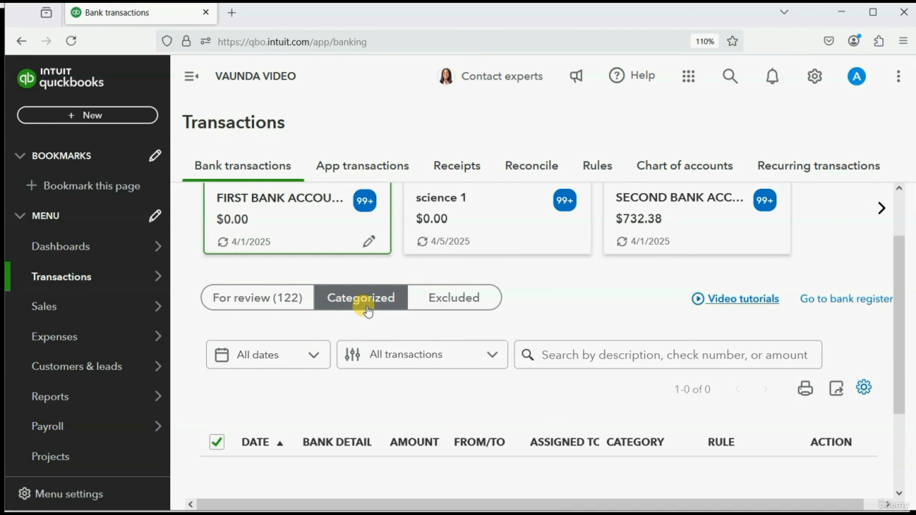
Check the Excluded list of FIRST BANK ACCOUNT and look through the first page of its For review transactions
left_click(431, 297)
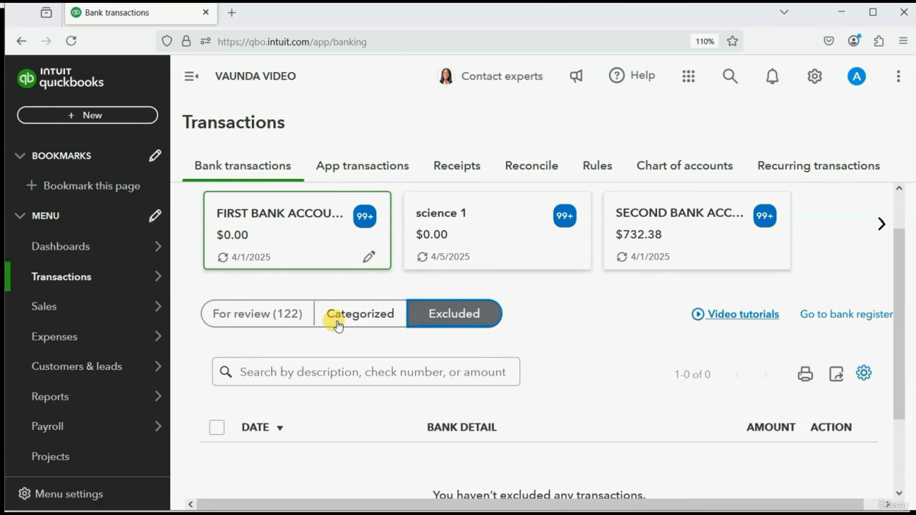
scroll(685, 414, "down", 2)
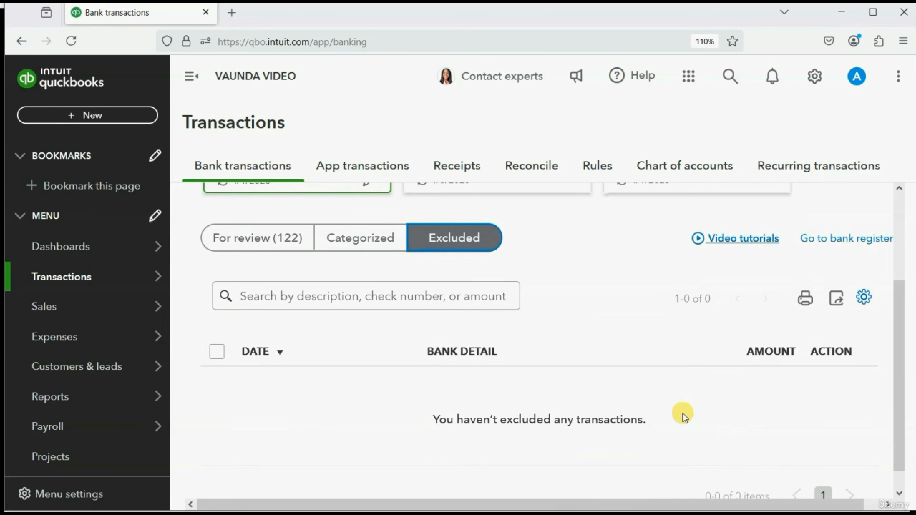
left_click(259, 244)
scroll(320, 356, "down", 2)
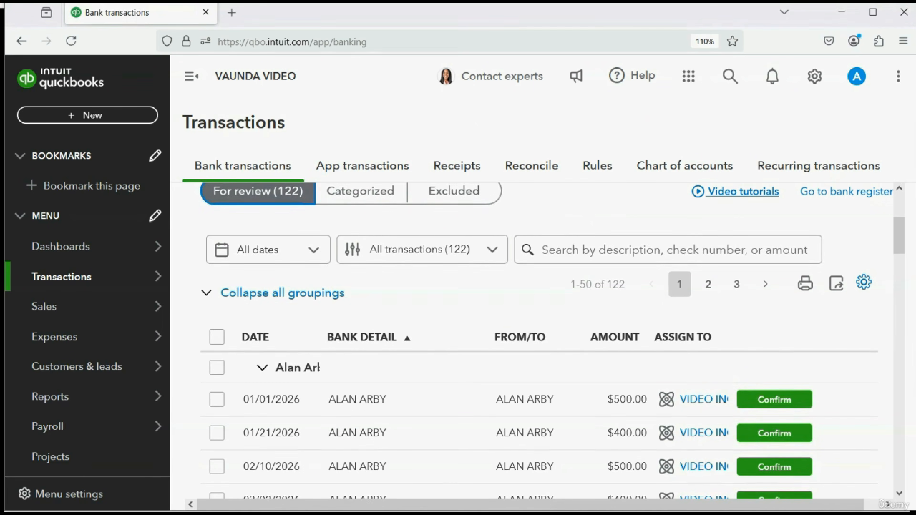
scroll(374, 441, "up", 4)
scroll(351, 425, "down", 4)
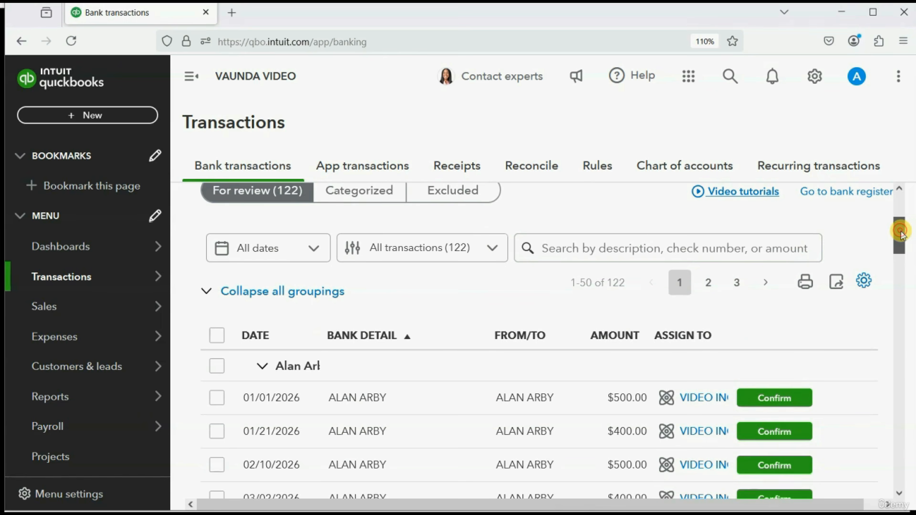
left_click_drag(902, 235, 891, 469)
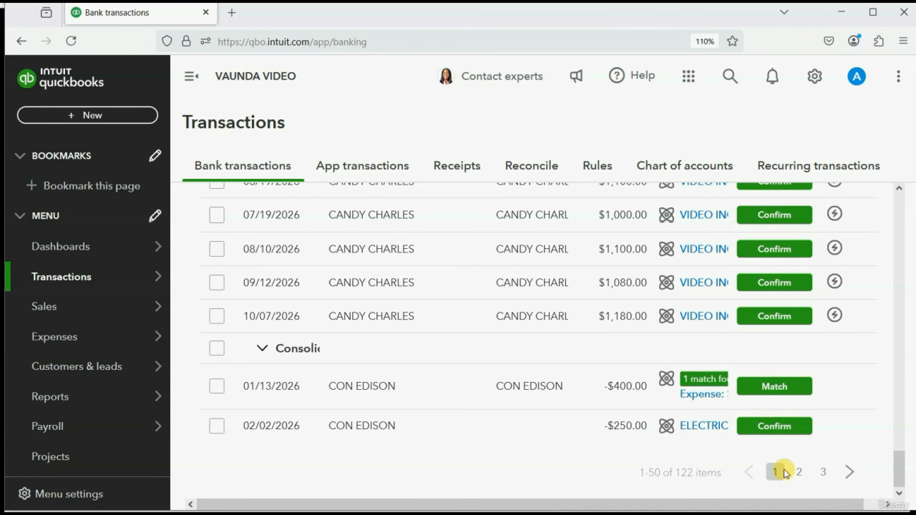
left_click_drag(895, 468, 877, 217)
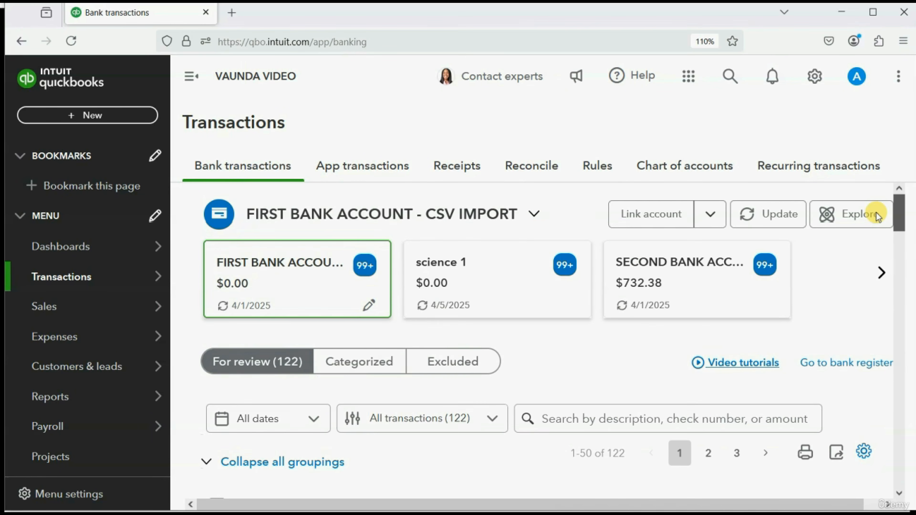
scroll(877, 216, "down", 4)
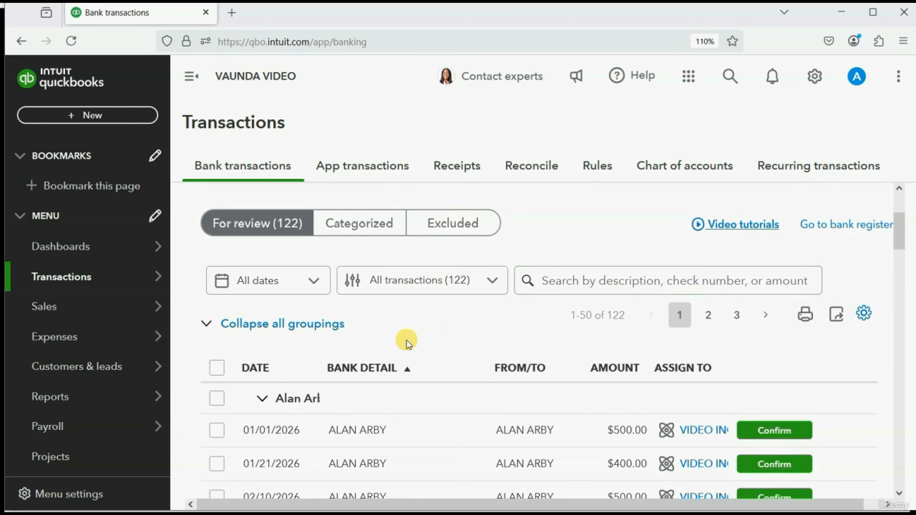
Sort the For review transactions by date, select every row on the first page and exclude them
left_click(257, 368)
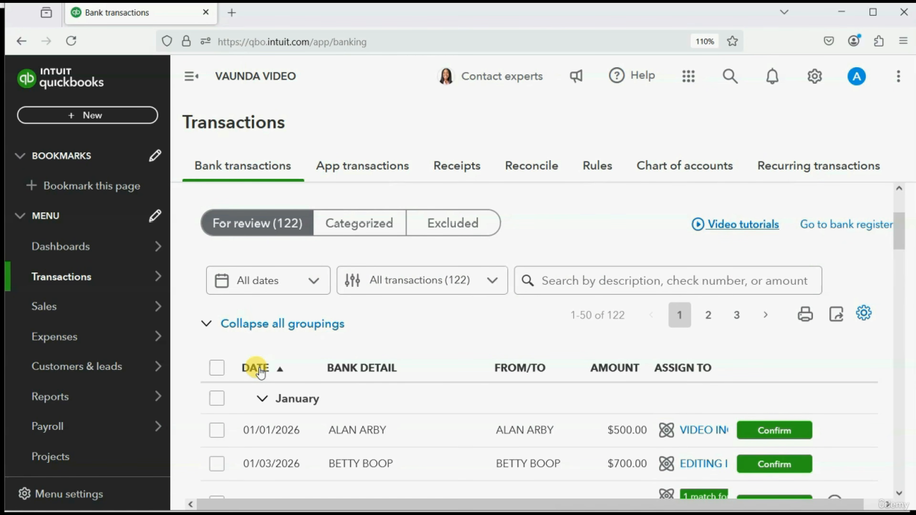
left_click(216, 369)
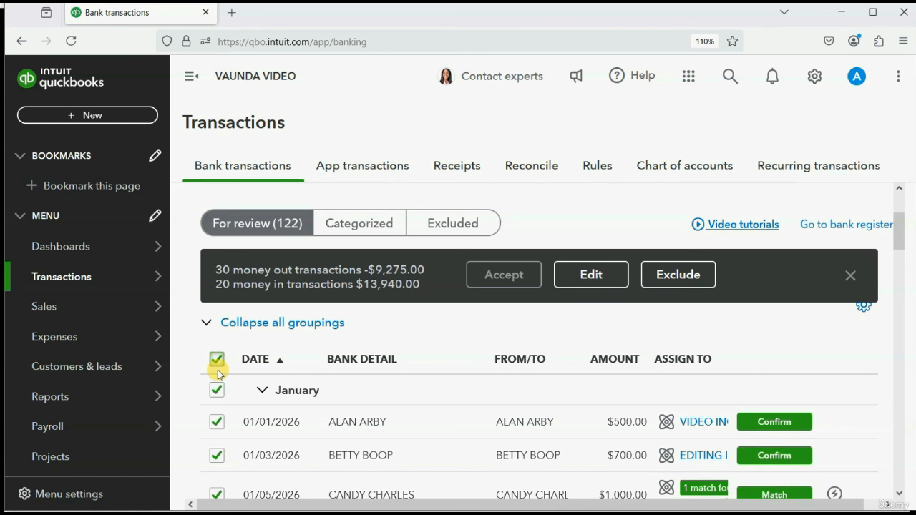
scroll(219, 374, "down", 20)
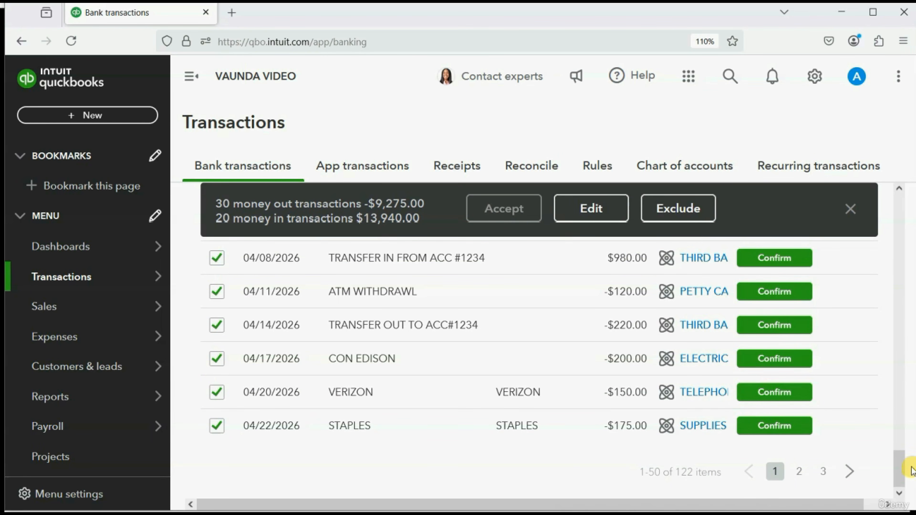
left_click_drag(909, 470, 906, 238)
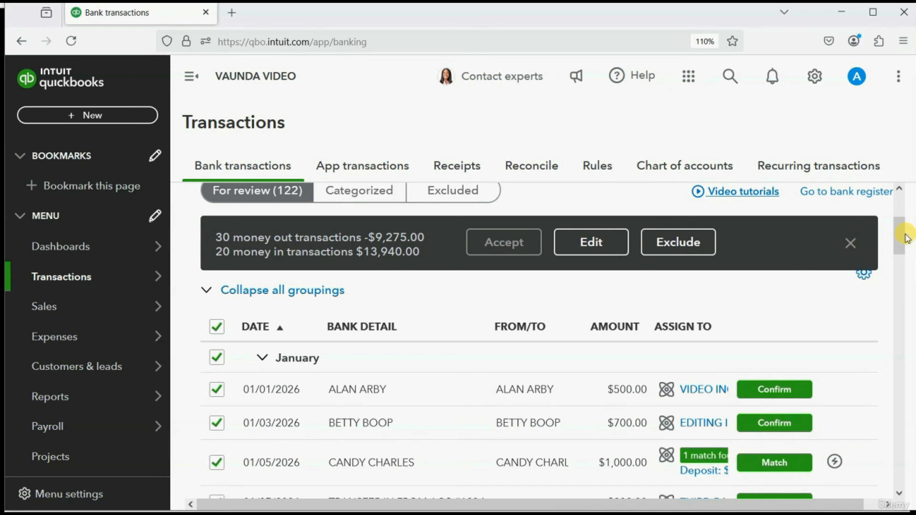
left_click(679, 242)
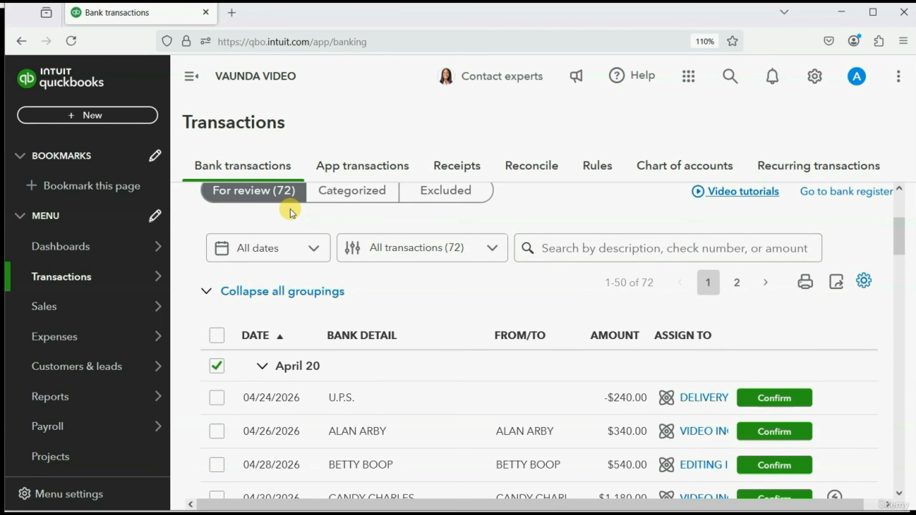
Look over the newly excluded transactions of FIRST BANK ACCOUNT
left_click(446, 200)
scroll(456, 315, "down", 5)
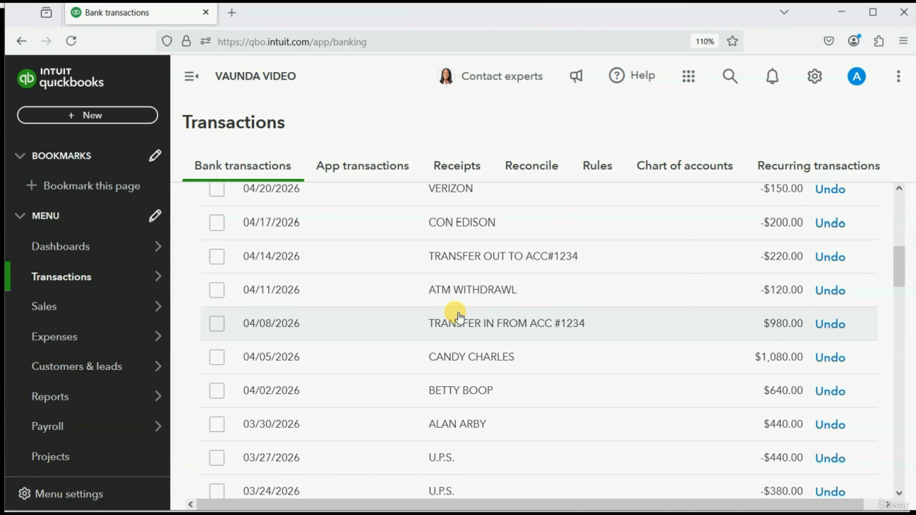
scroll(456, 313, "up", 5)
Return to the For review transactions, select the next page-full of 50 rows and exclude them
left_click(265, 319)
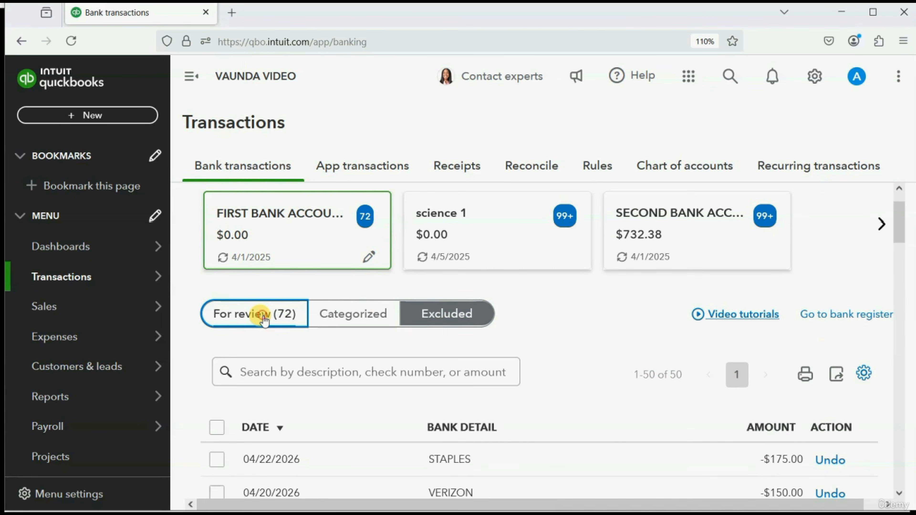
scroll(534, 327, "down", 10)
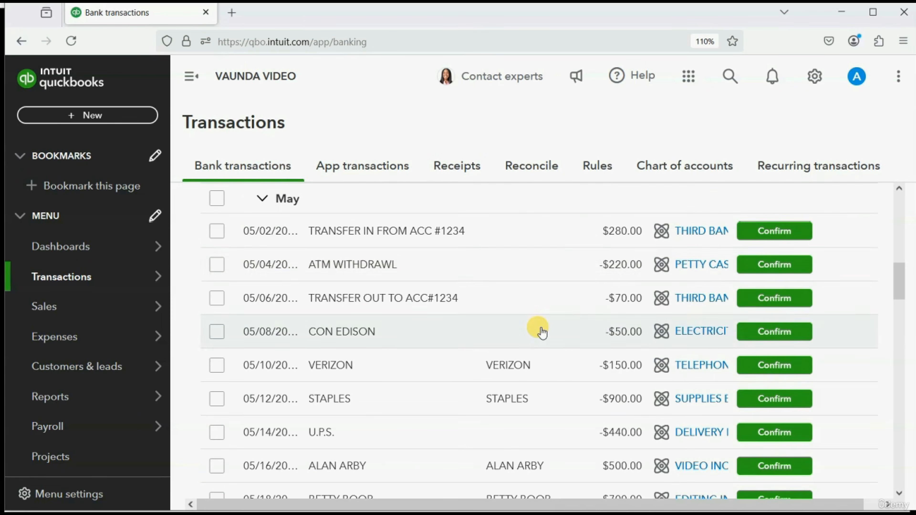
scroll(544, 337, "down", 10)
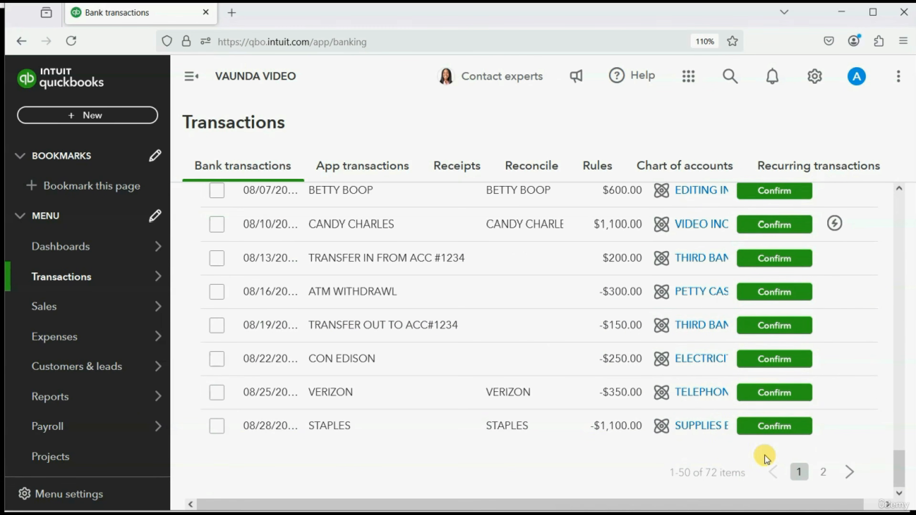
left_click_drag(893, 469, 883, 240)
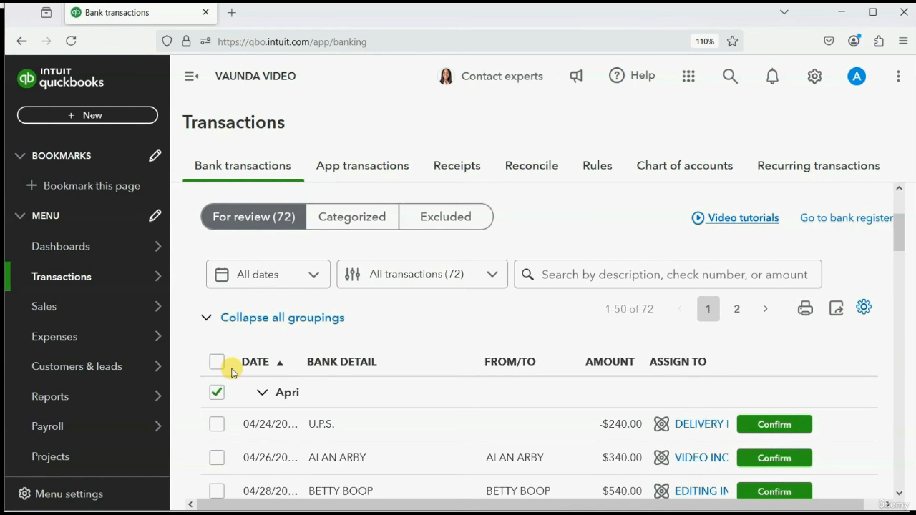
left_click(217, 365)
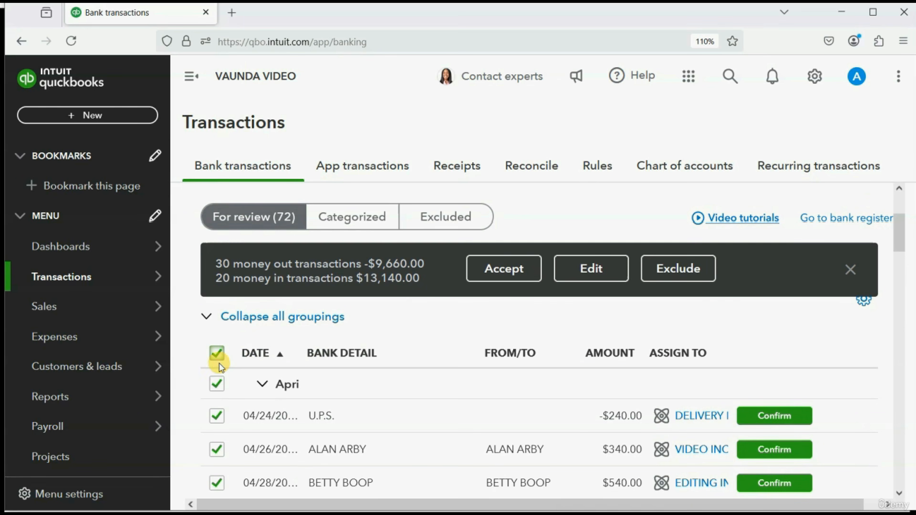
left_click(689, 269)
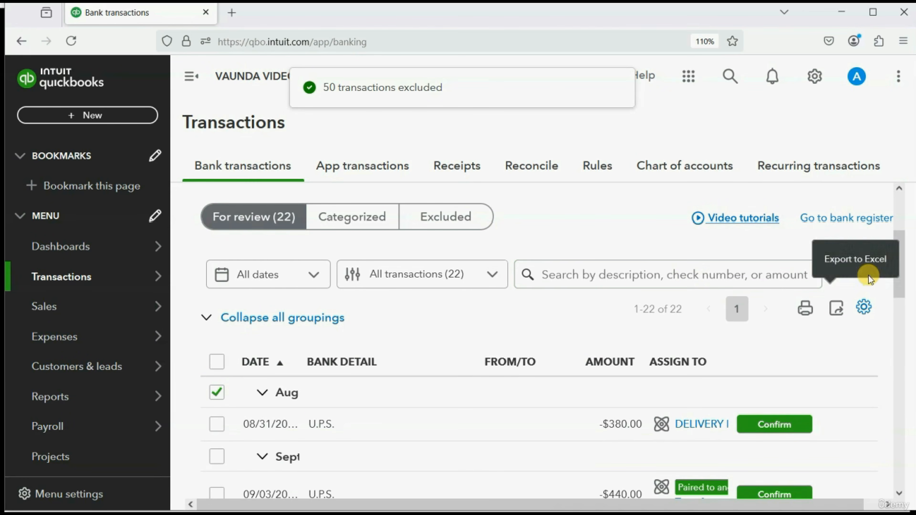
Select the last 22 transactions left for review in FIRST BANK ACCOUNT and exclude them
left_click_drag(899, 274, 879, 256)
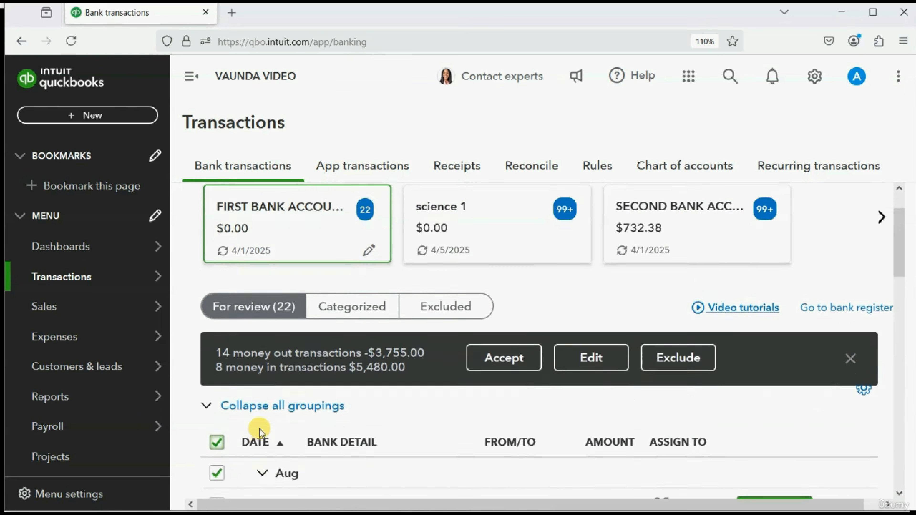
scroll(231, 436, "down", 8)
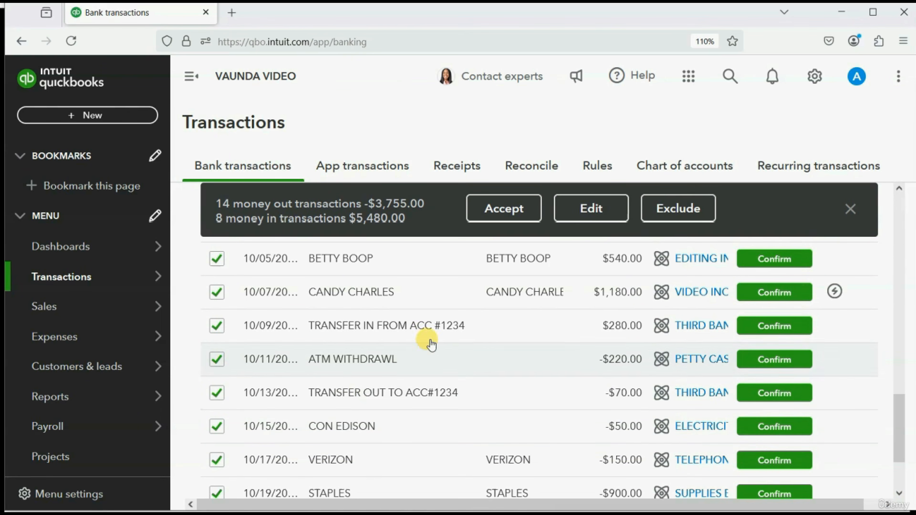
left_click(665, 206)
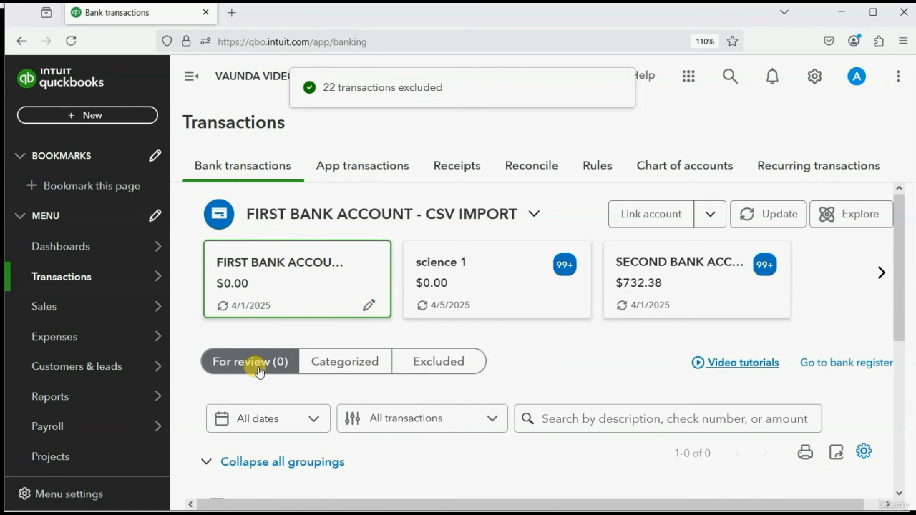
Check the Categorized list of FIRST BANK ACCOUNT - CSV IMPORT, then look through its Excluded transactions
left_click(344, 362)
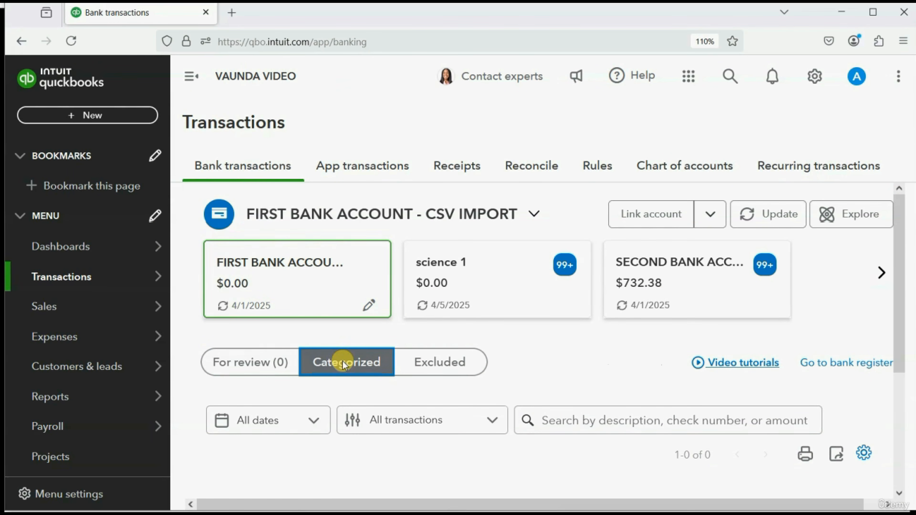
left_click(407, 362)
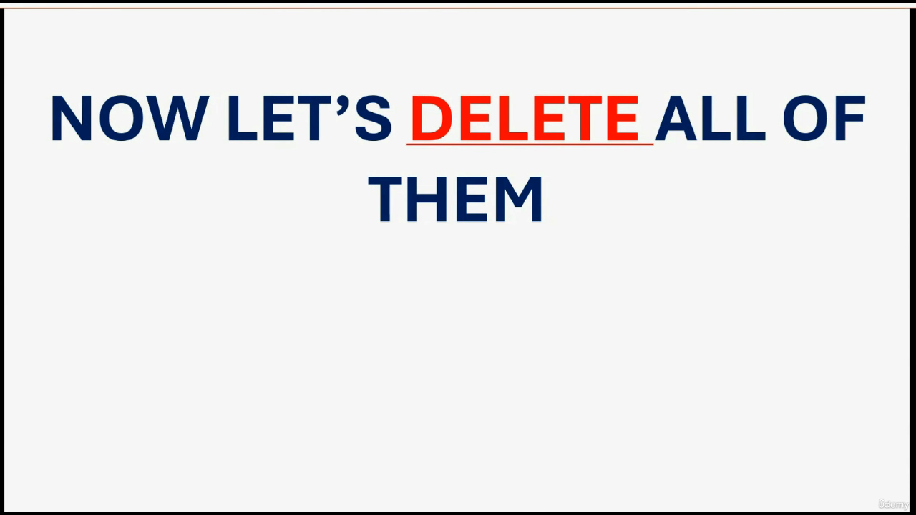
mouse_move(486, 514)
left_click(485, 484)
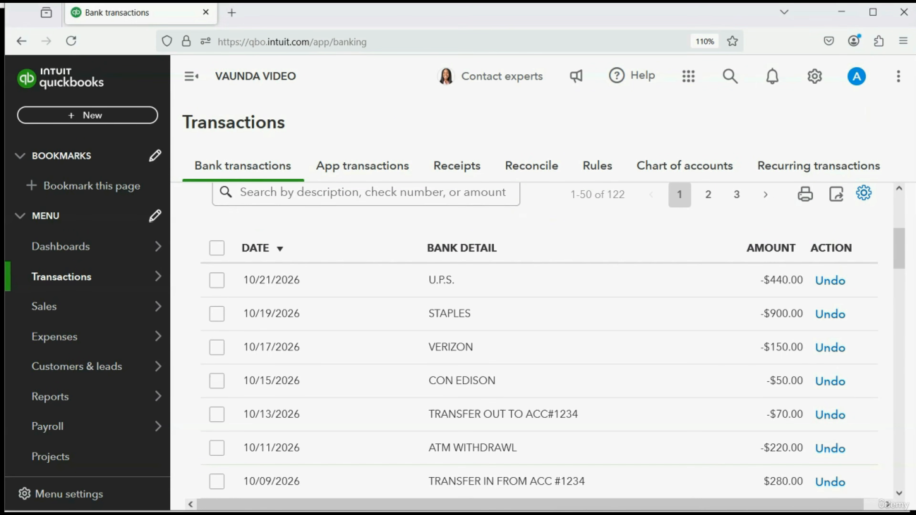
scroll(486, 503, "up", 6)
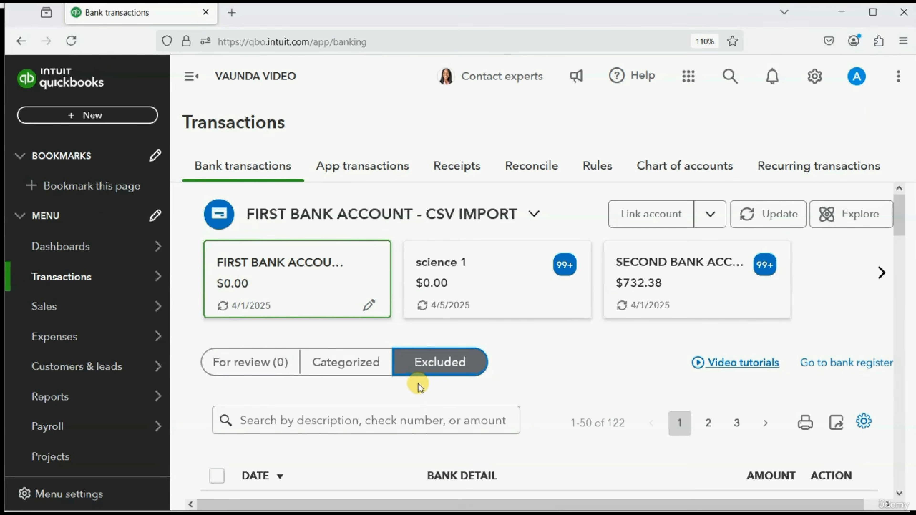
left_click(425, 373)
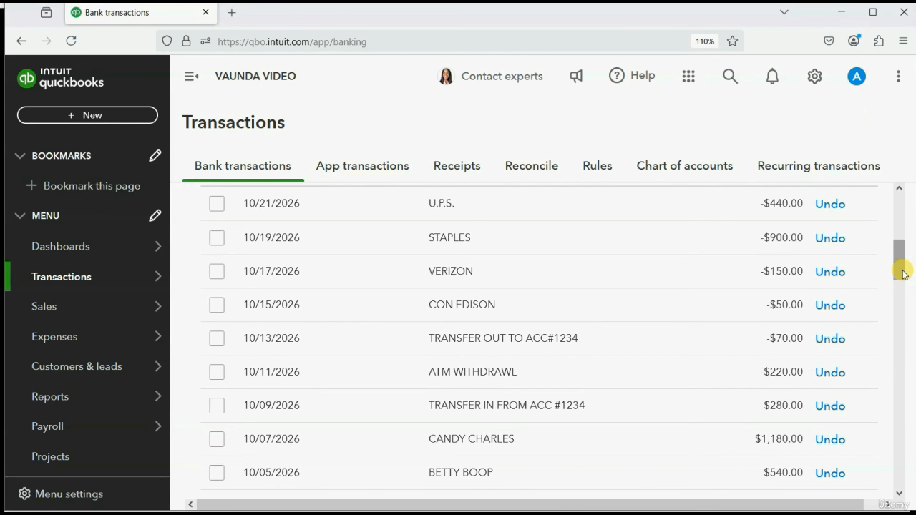
Look over the excluded transactions of FIRST BANK ACCOUNT, select all 50 rows on the first page and delete them
left_click_drag(899, 269, 912, 502)
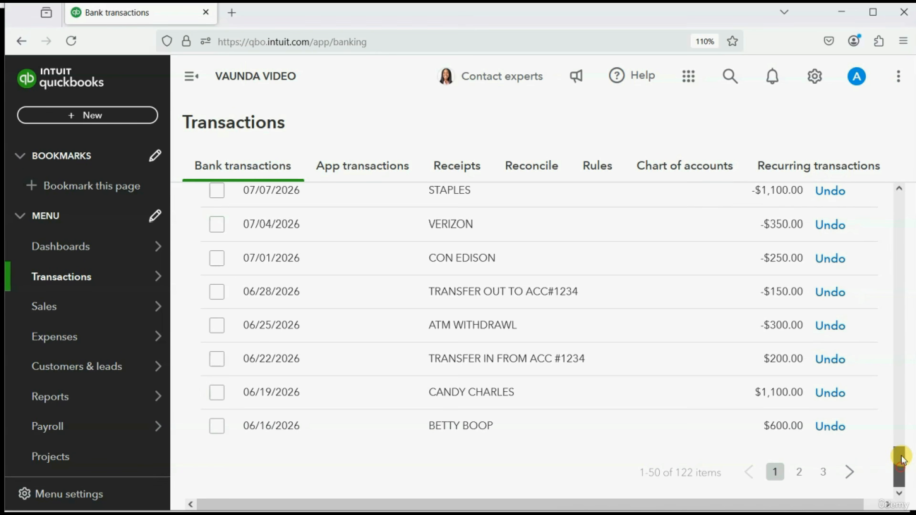
left_click_drag(899, 458, 887, 243)
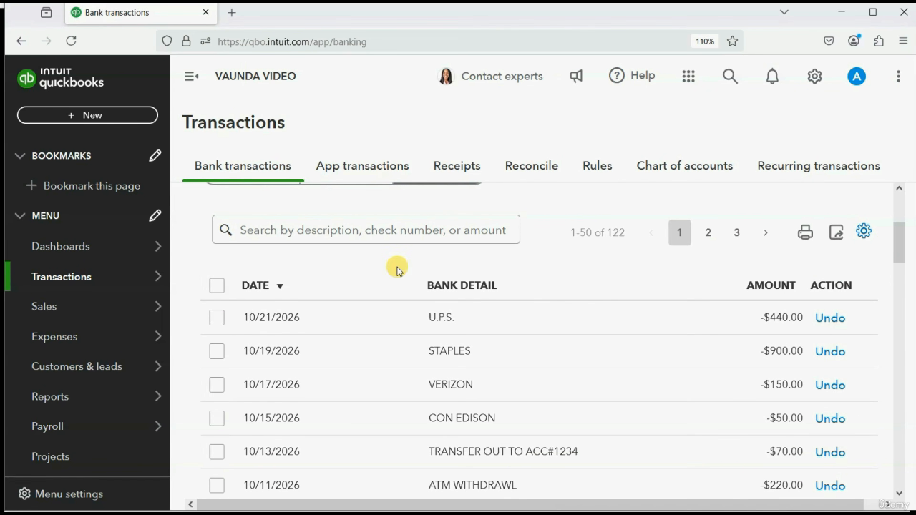
left_click(220, 287)
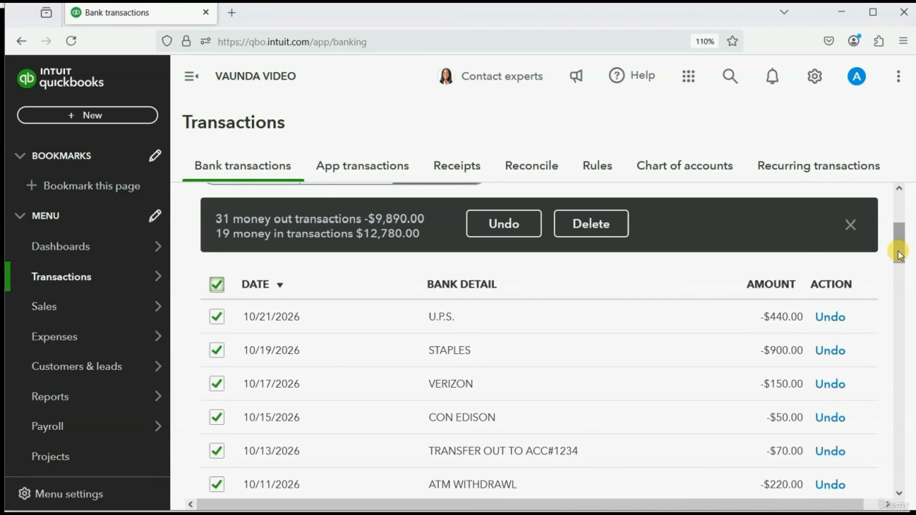
mouse_move(895, 250)
left_mouse_down()
mouse_move(872, 481)
mouse_move(893, 287)
mouse_move(889, 246)
left_mouse_up()
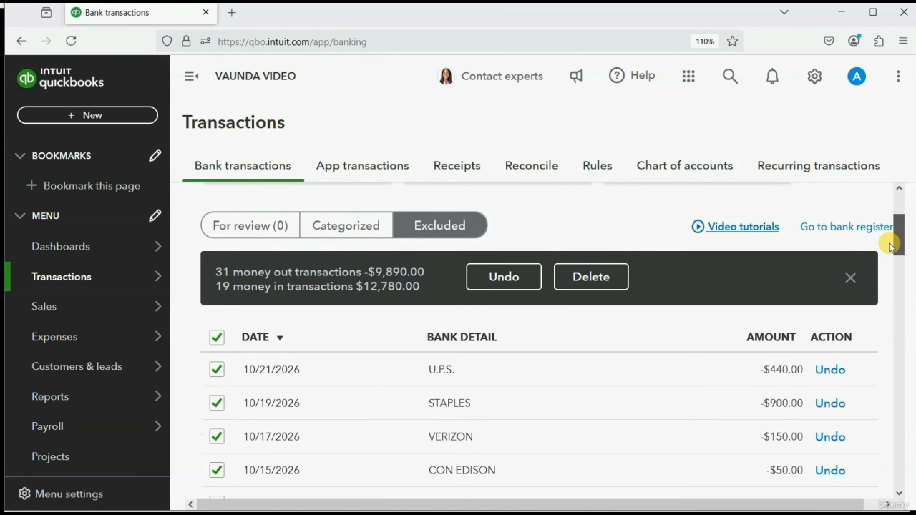
left_click(576, 278)
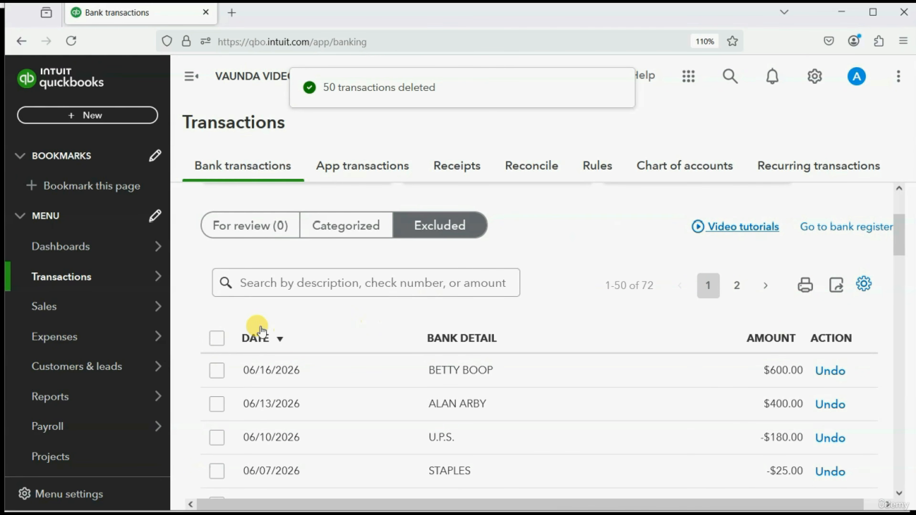
Delete the remaining excluded transactions of FIRST BANK ACCOUNT in two batches, selecting every row listed each time
left_click(218, 340)
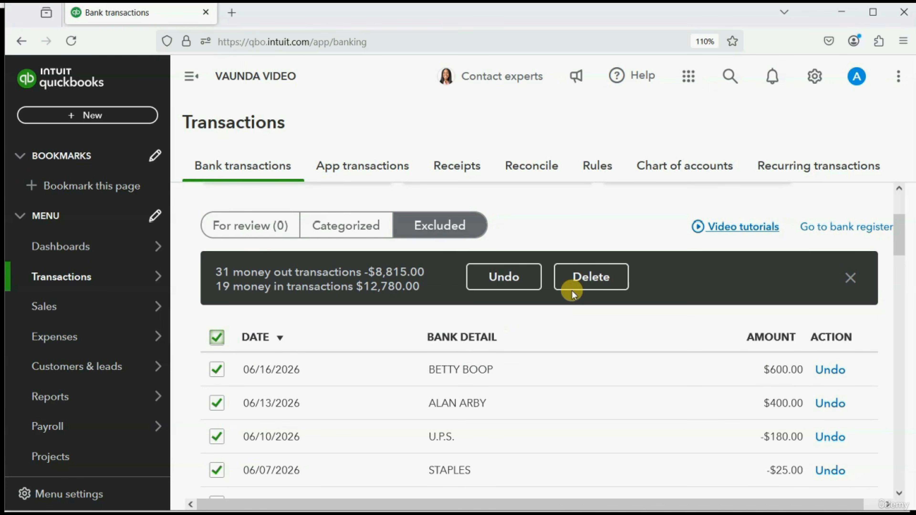
left_click(586, 276)
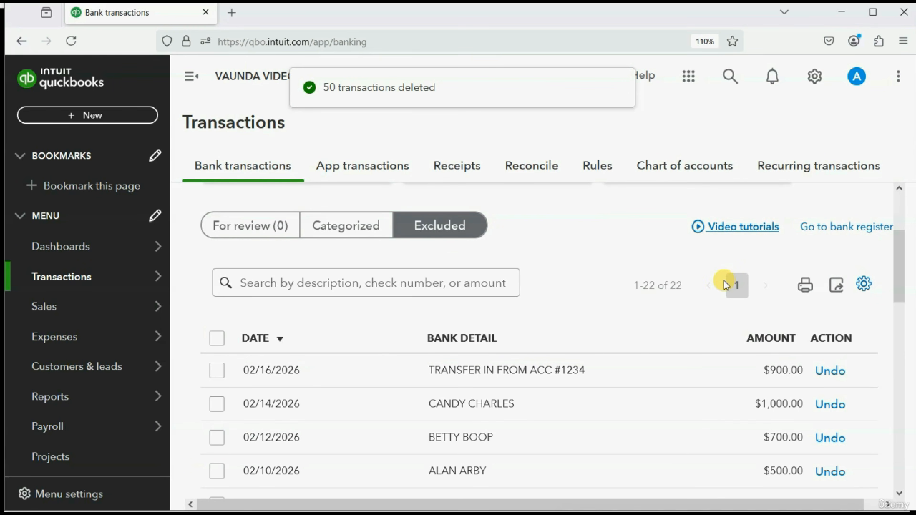
left_click(215, 338)
left_click(573, 276)
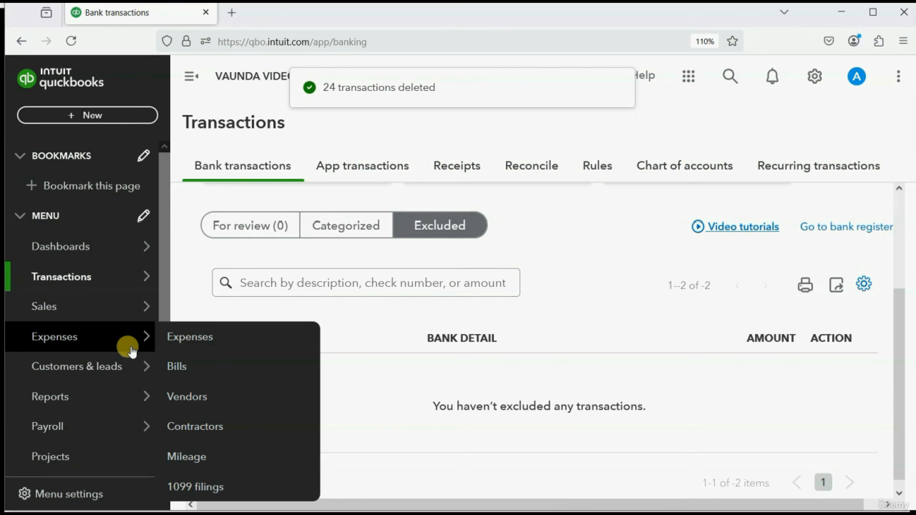
Open the custom Trial Balance report and drill into the debit amount of FIRST BANK ACCOUNT - CSV IMPORT
mouse_move(120, 297)
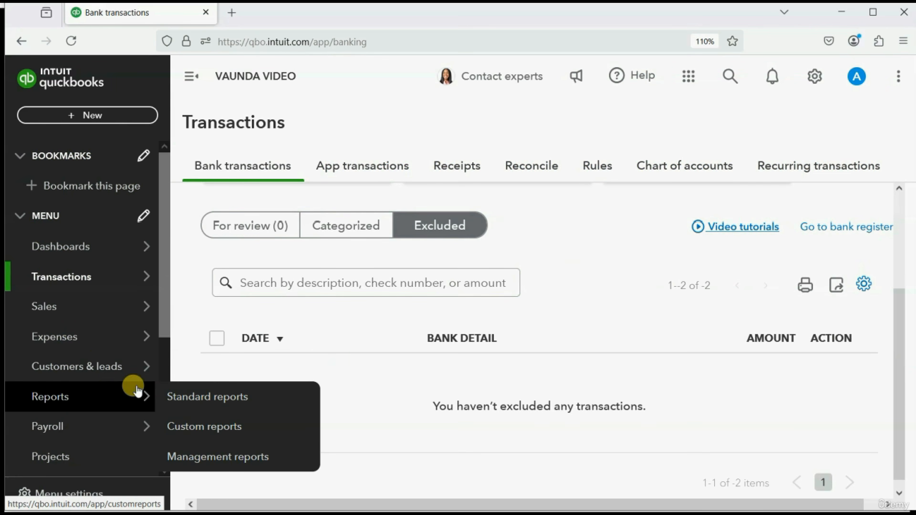
mouse_move(127, 394)
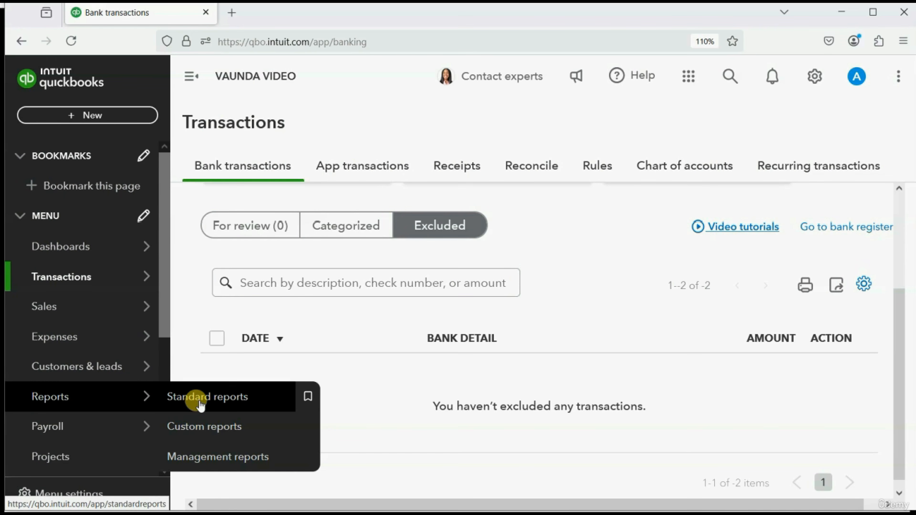
left_click(203, 426)
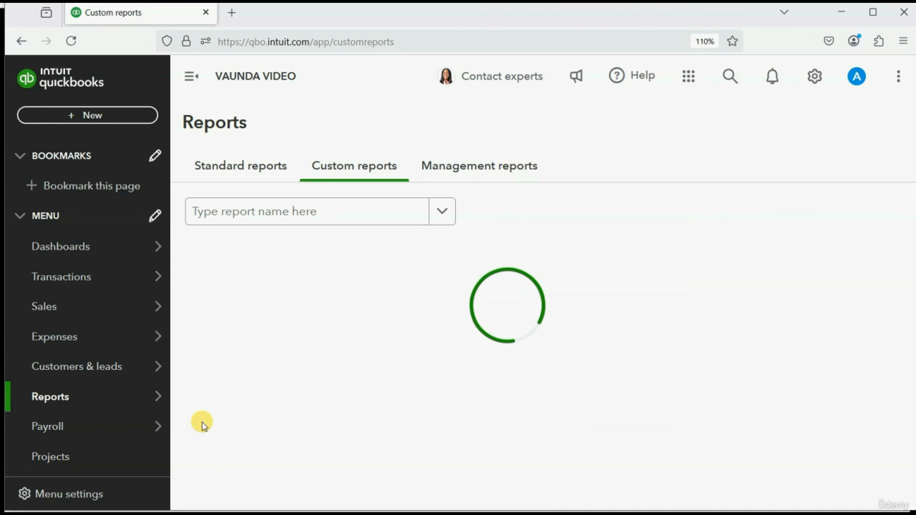
left_click(219, 458)
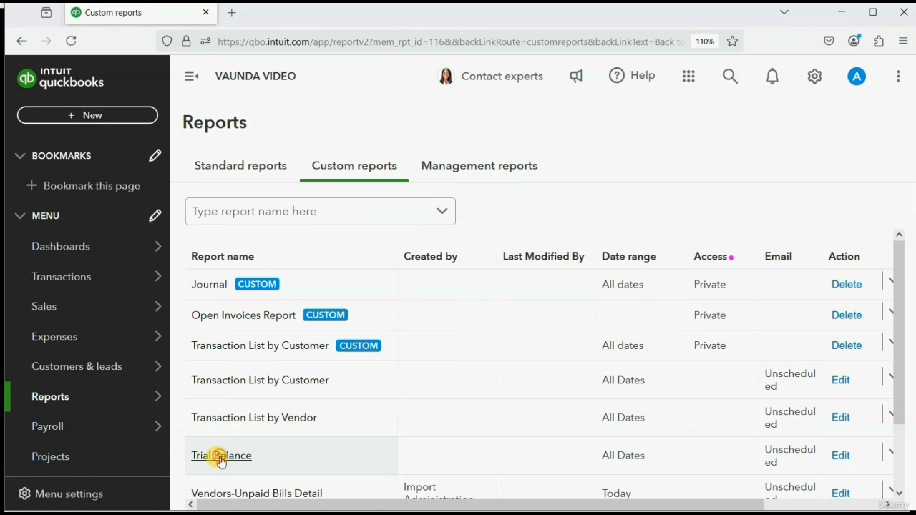
scroll(360, 407, "down", 4)
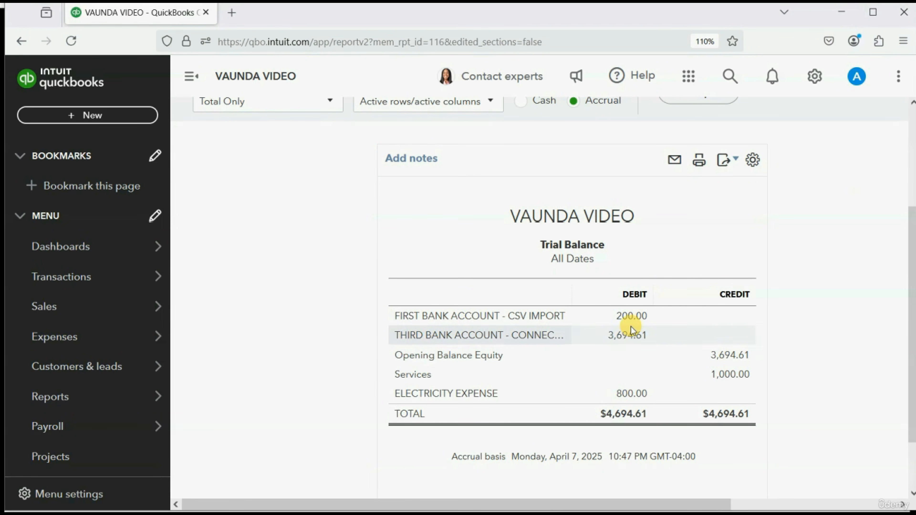
left_click(630, 318)
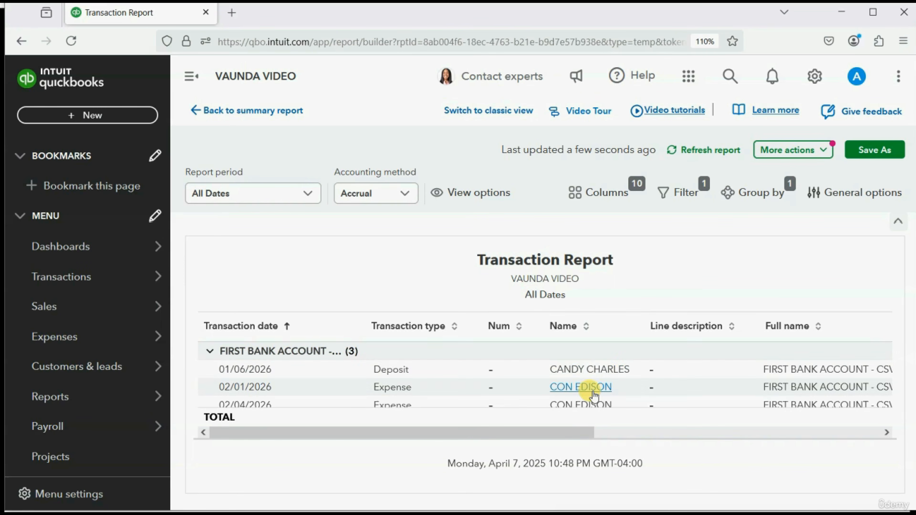
scroll(588, 389, "down", 3)
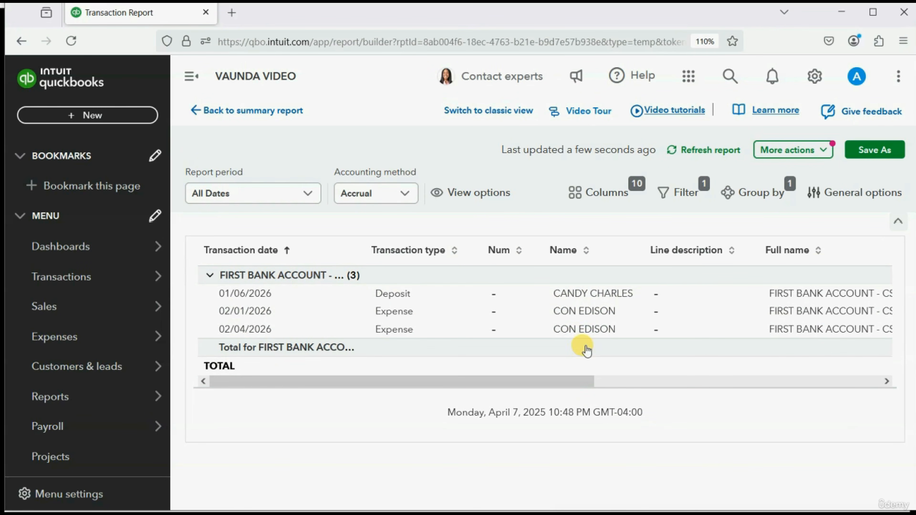
Open the CON EDISON expense dated 02/04/2026 from the transaction report and delete it permanently
left_click(582, 334)
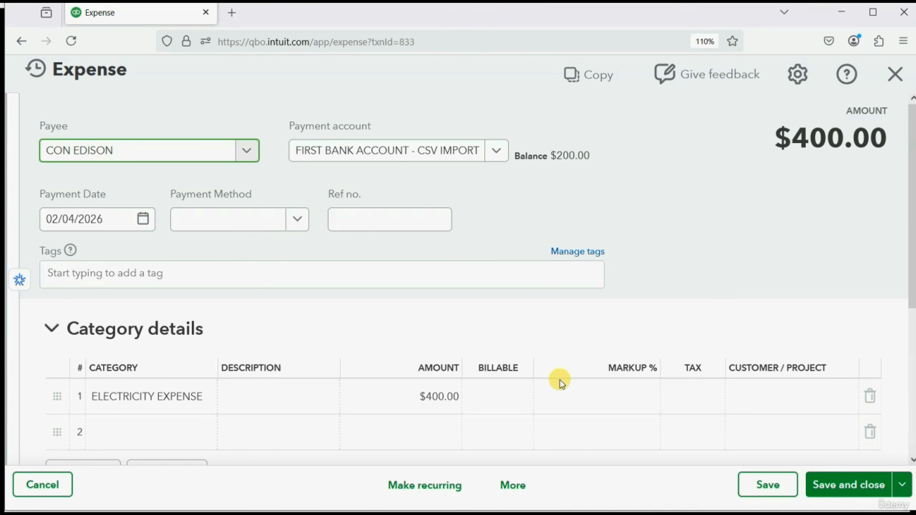
left_click(512, 485)
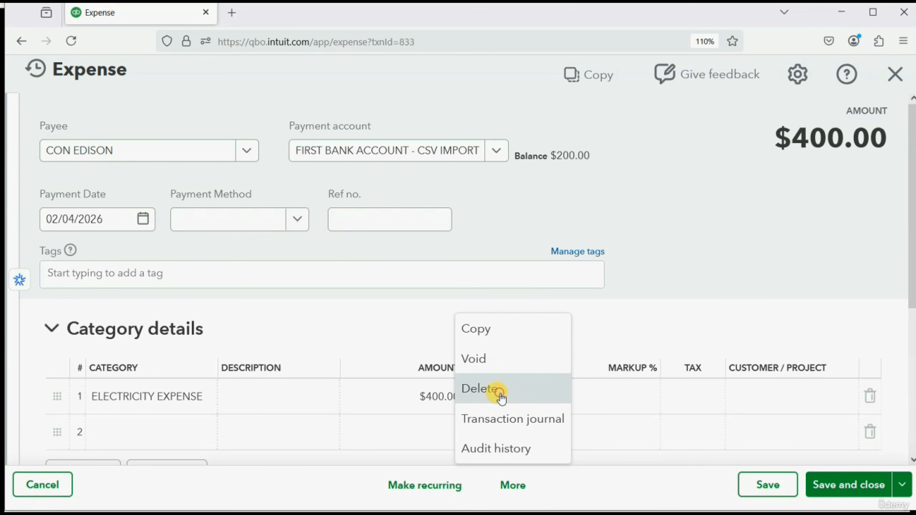
left_click(497, 393)
left_click(504, 332)
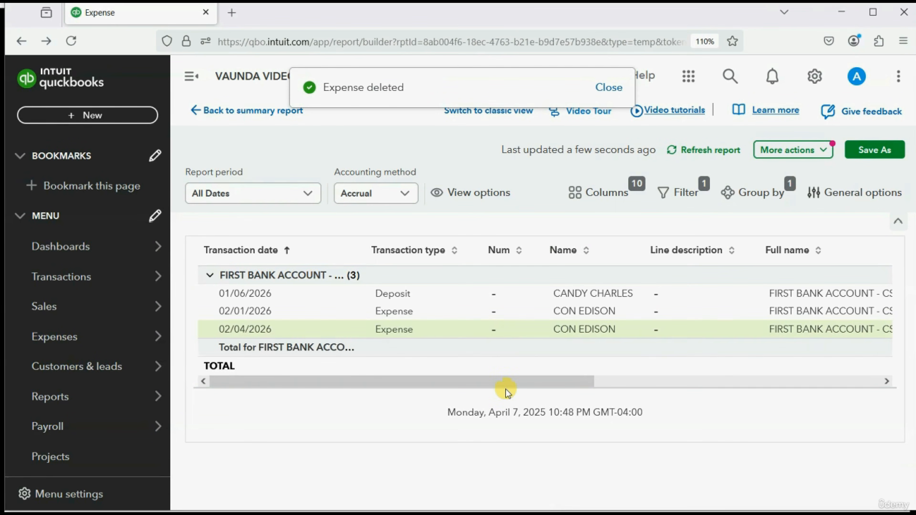
Open the CON EDISON expense dated 02/01/2026 from the transaction report and delete it permanently
left_click(558, 317)
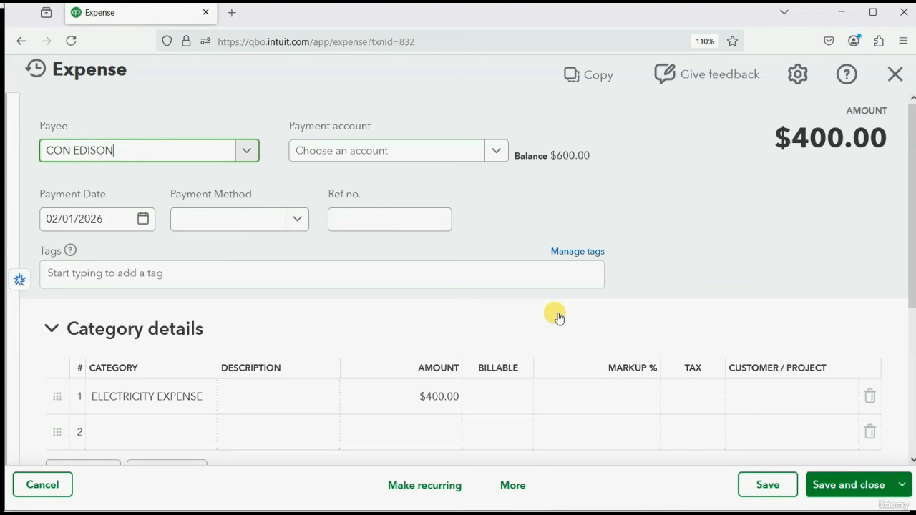
left_click(512, 485)
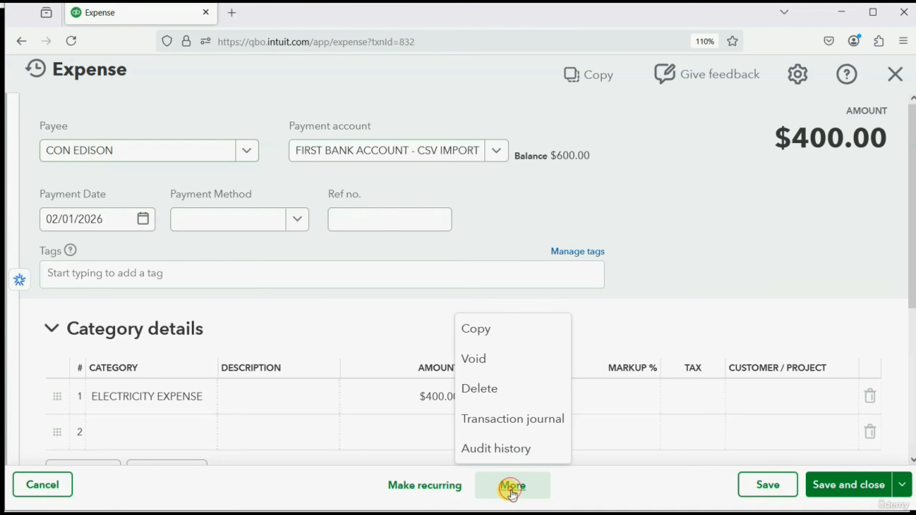
left_click(508, 390)
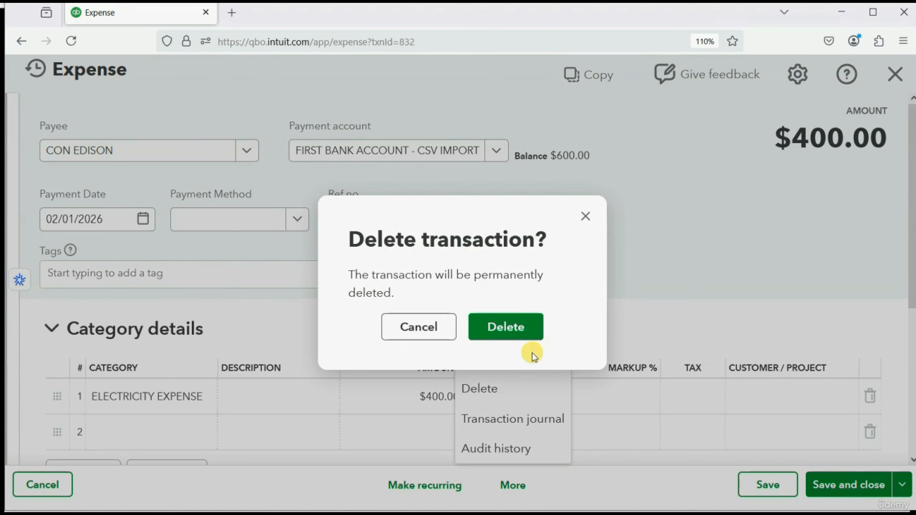
left_click(525, 329)
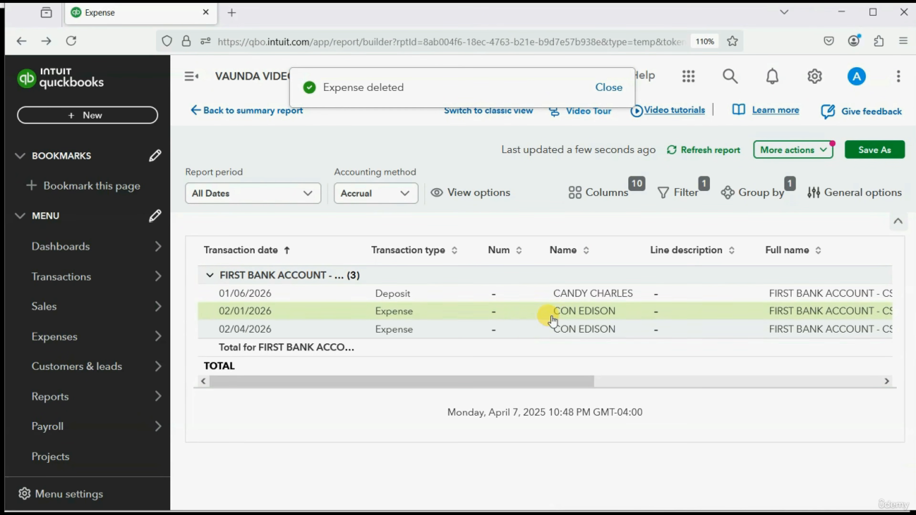
Open the bank deposit dated 01/06/2026 from the transaction report and delete it permanently
left_click(561, 296)
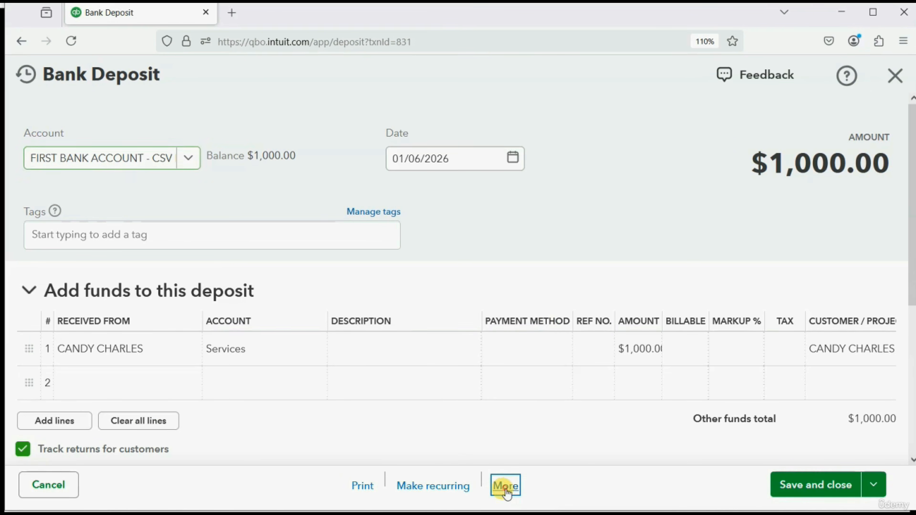
left_click(505, 486)
left_click(499, 400)
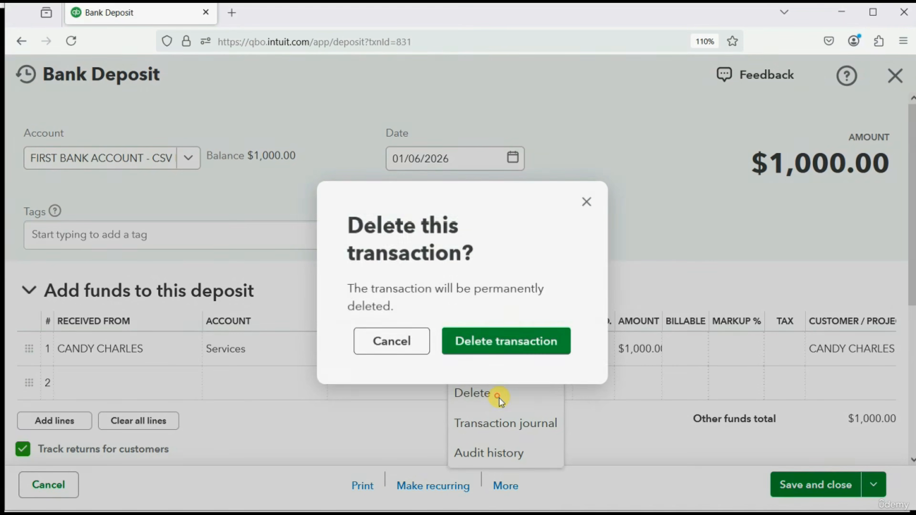
left_click(536, 343)
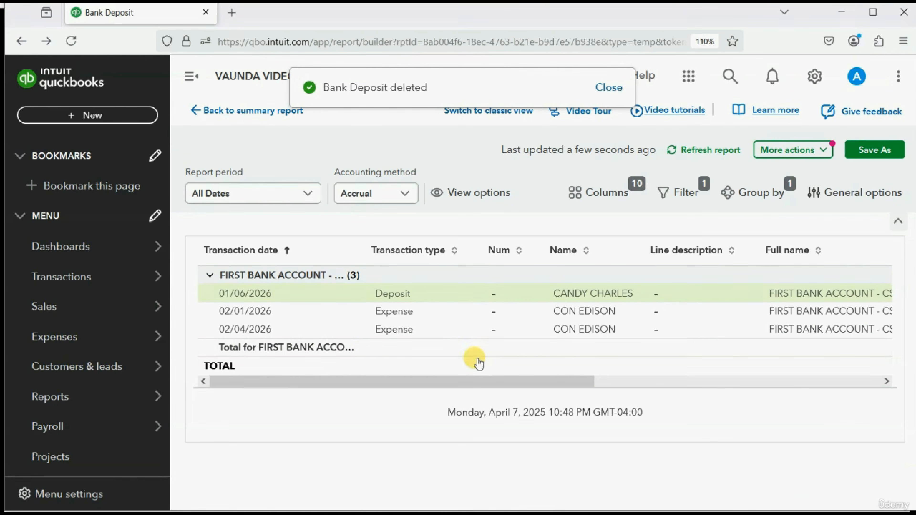
Reopen the custom Trial Balance report and check the account balances for All Dates
mouse_move(88, 340)
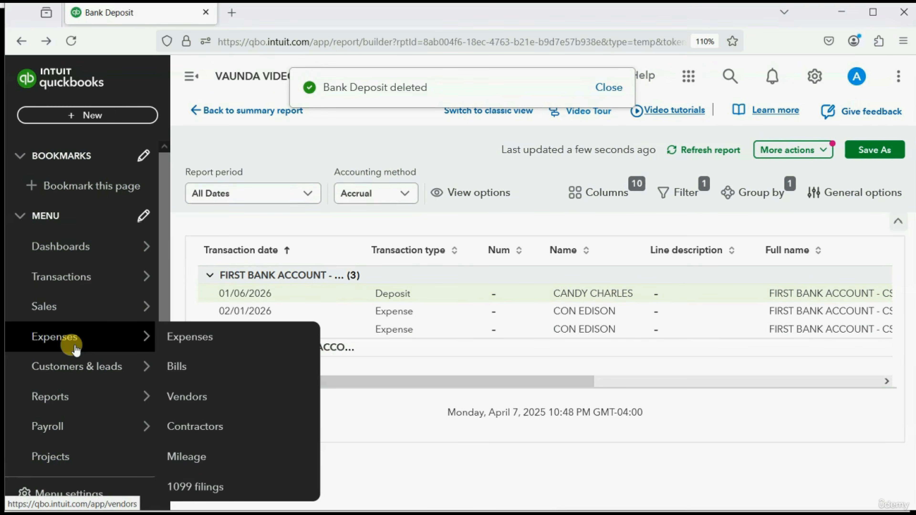
mouse_move(77, 369)
mouse_move(81, 395)
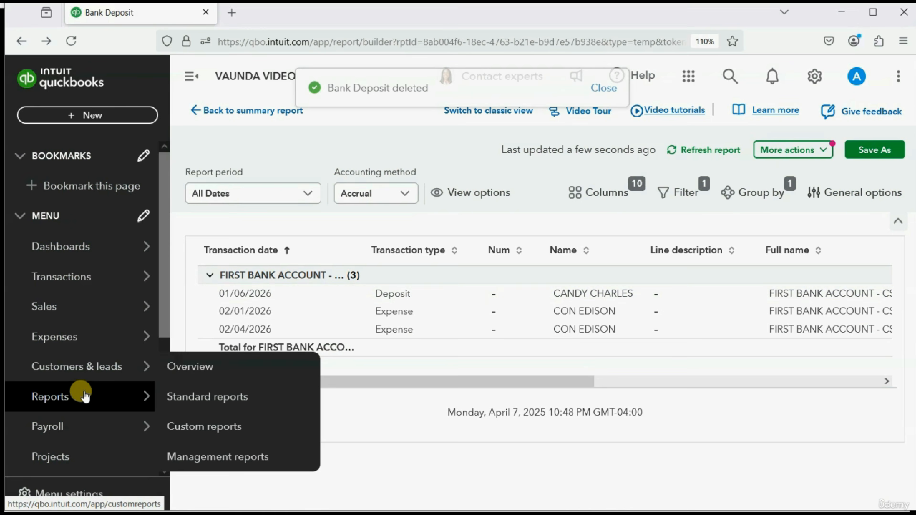
left_click(197, 428)
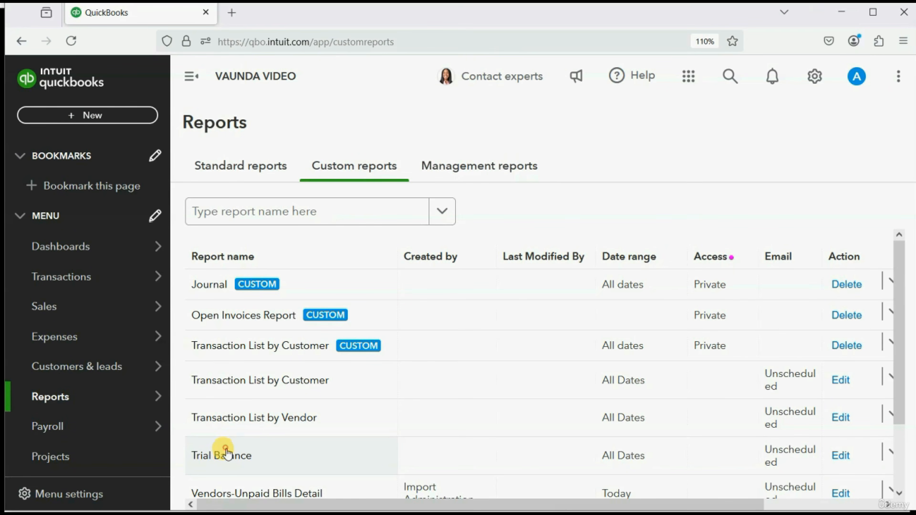
left_click(226, 454)
scroll(599, 457, "down", 3)
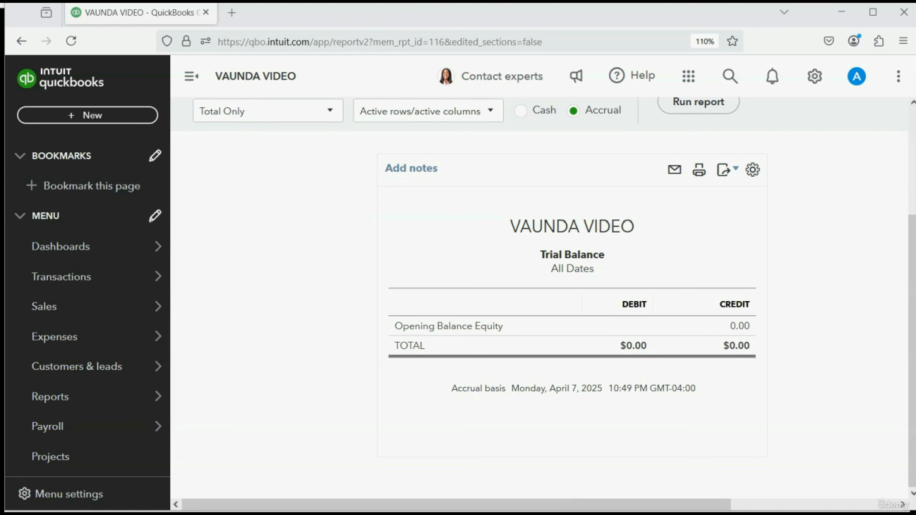
mouse_move(485, 513)
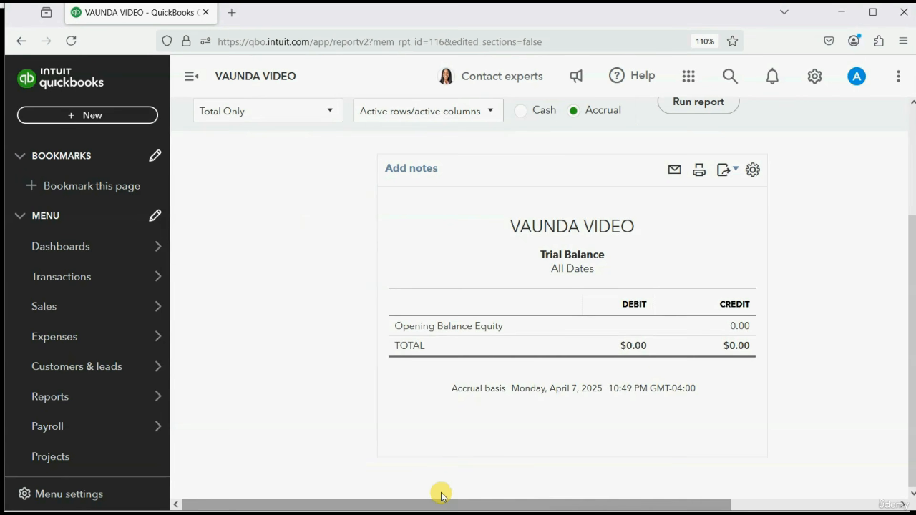
scroll(440, 487, "up", 4)
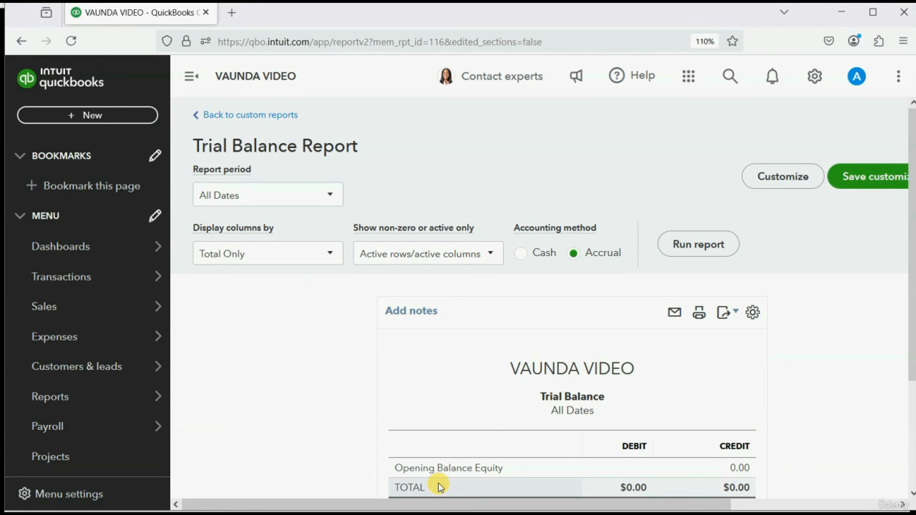
Open the list of bank rules among the transactions pages
mouse_move(67, 287)
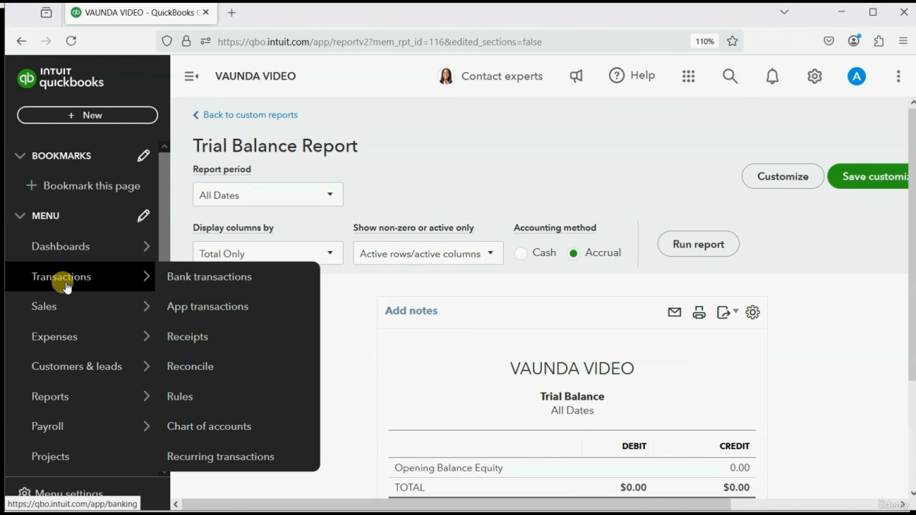
left_click(186, 280)
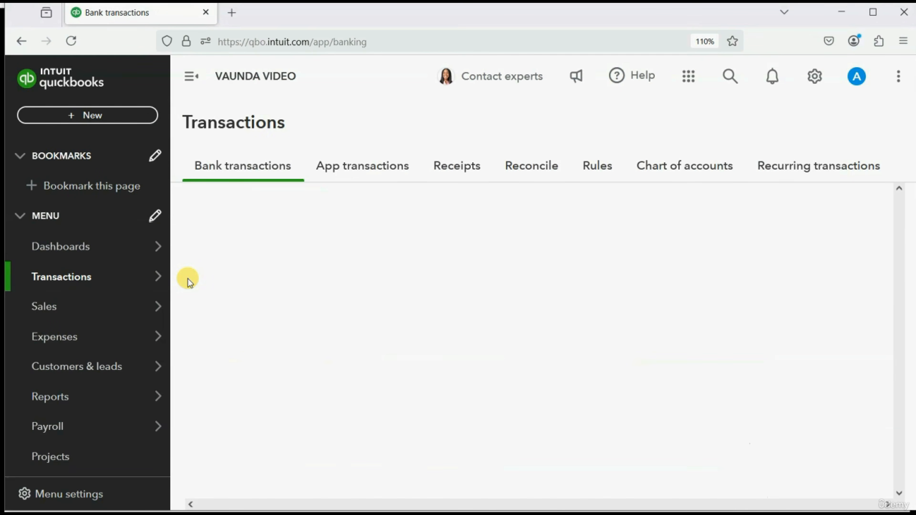
left_click(593, 168)
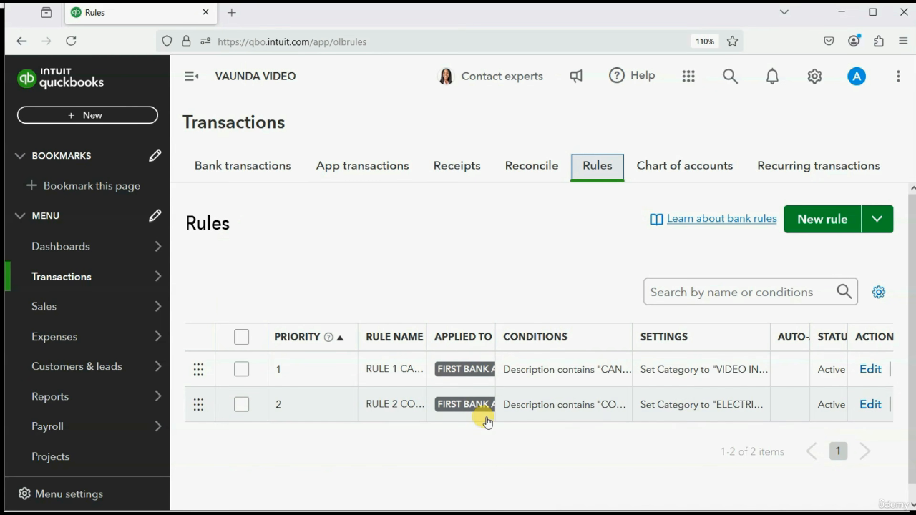
left_click(235, 370)
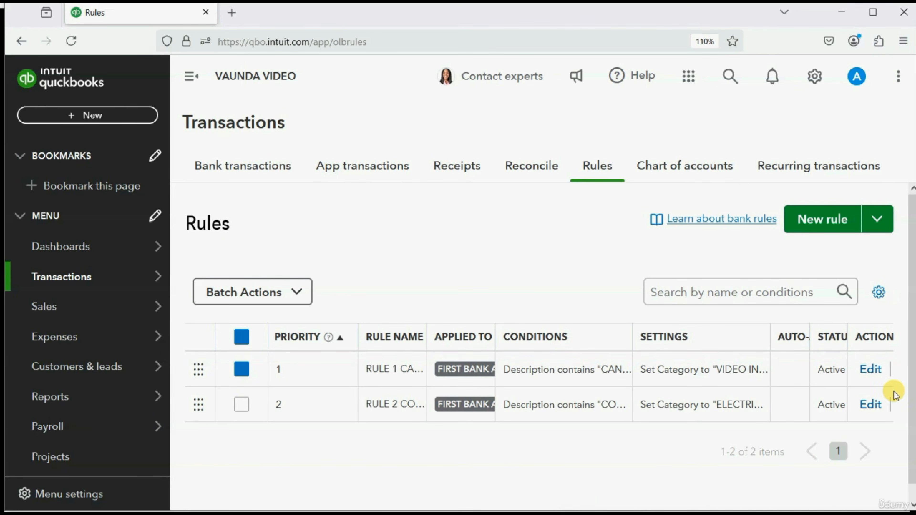
scroll(896, 395, "down", 1)
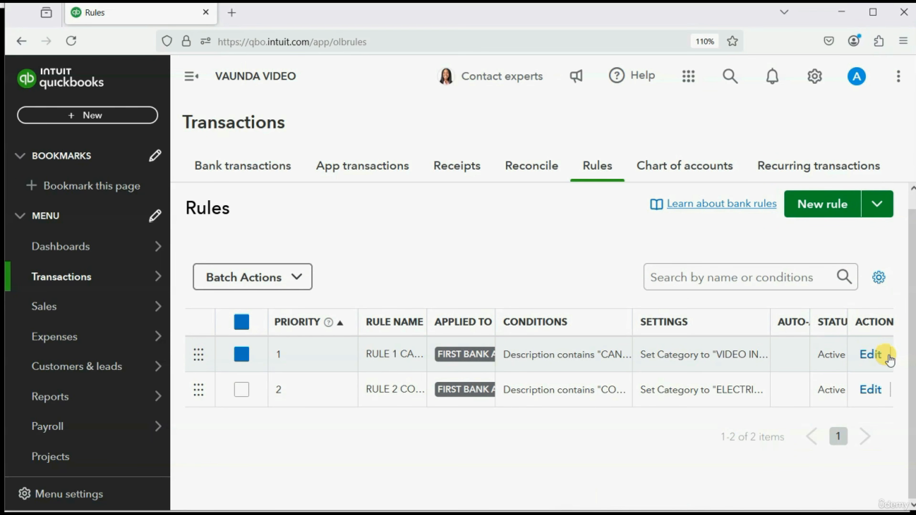
left_click(869, 355)
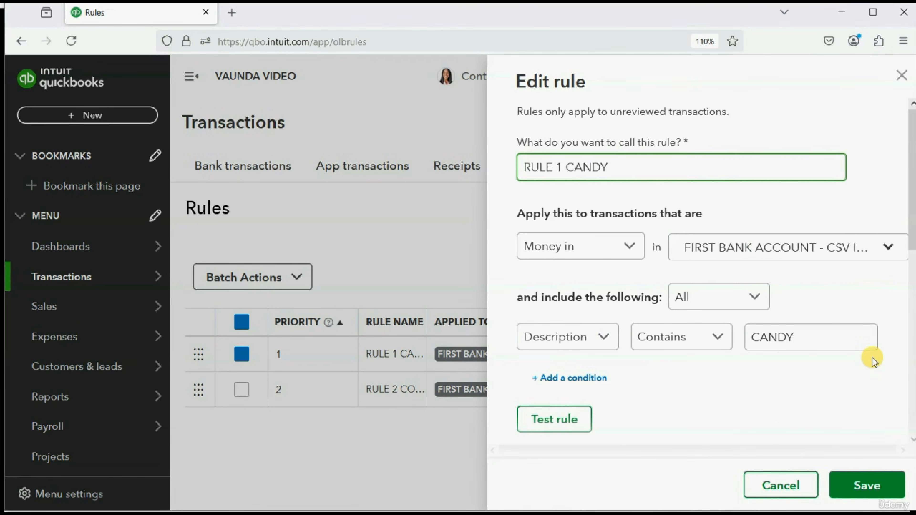
left_click(780, 484)
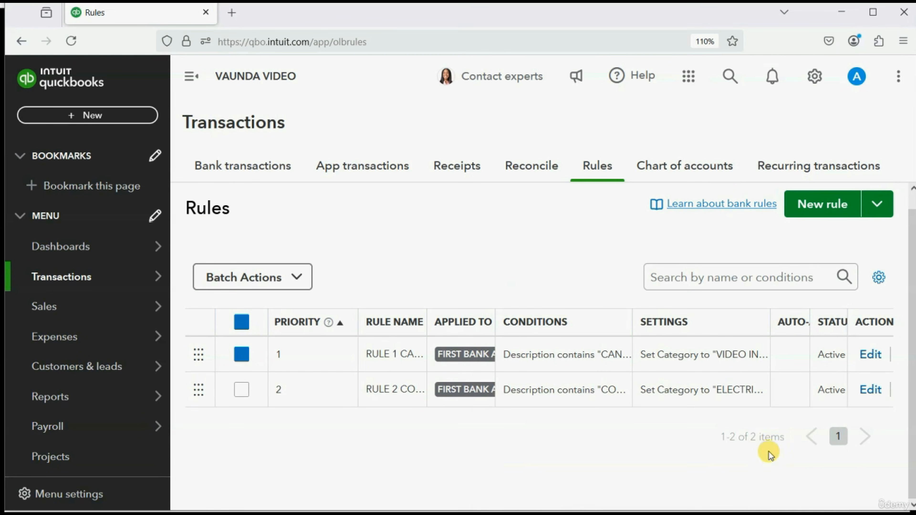
left_click(873, 11)
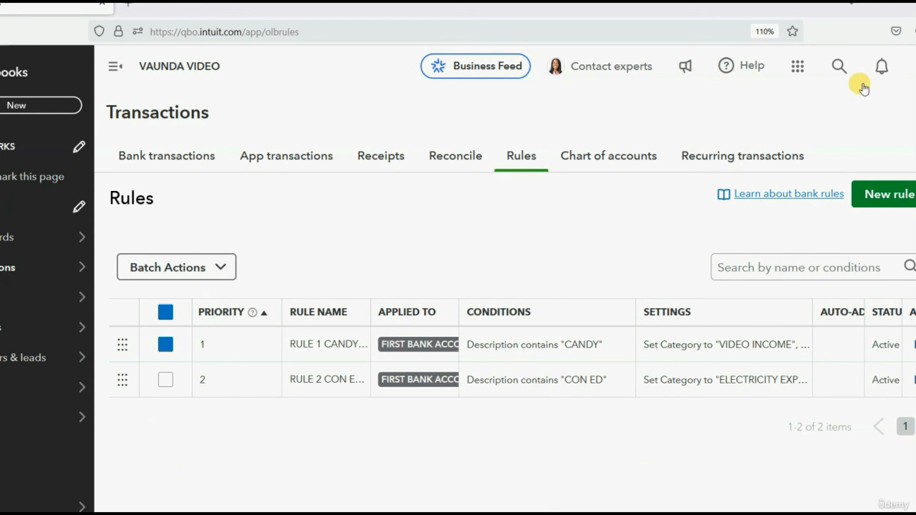
left_click_drag(731, 4, 646, 18)
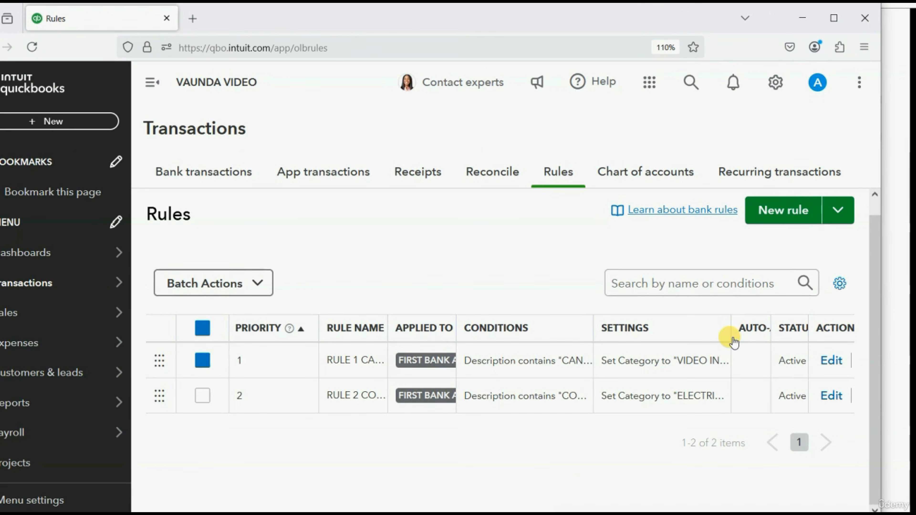
left_click(833, 22)
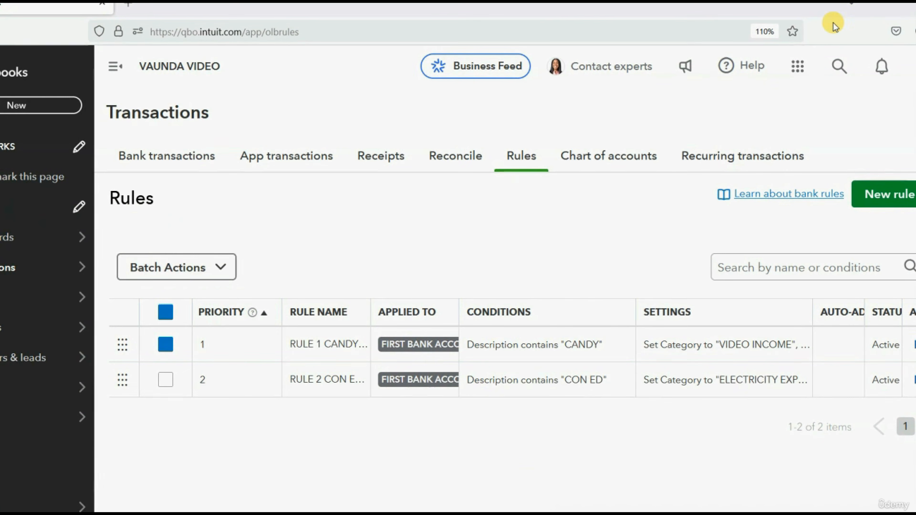
left_click(915, 345)
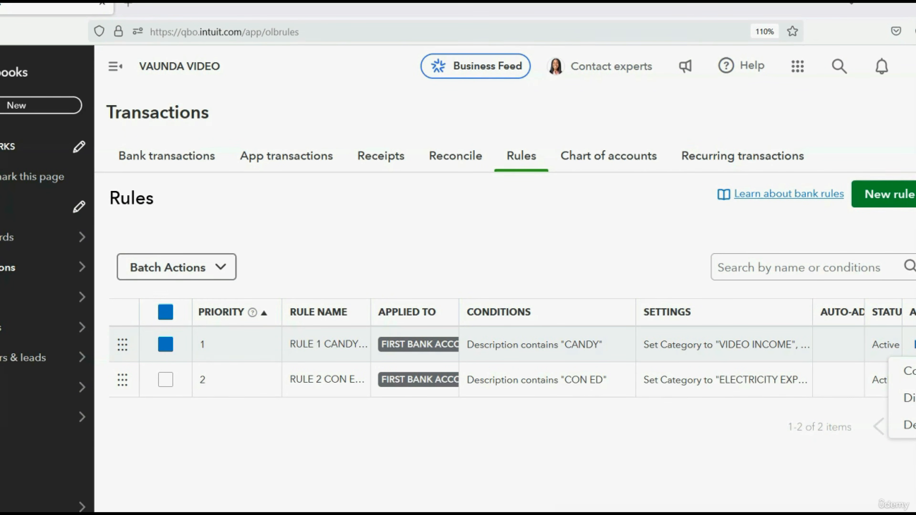
left_click(915, 345)
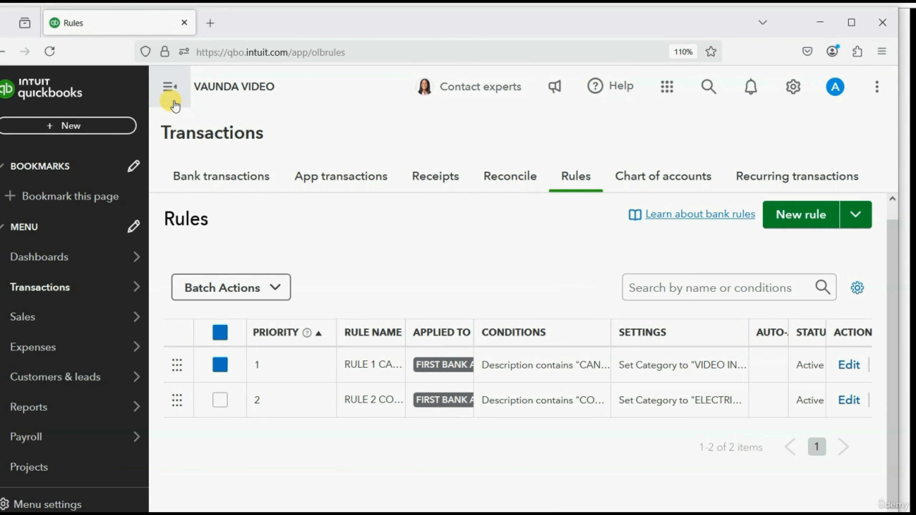
Collapse the navigation menu to reveal the full rules table and delete the RULE 1 CANDY bank rule
left_click(174, 105)
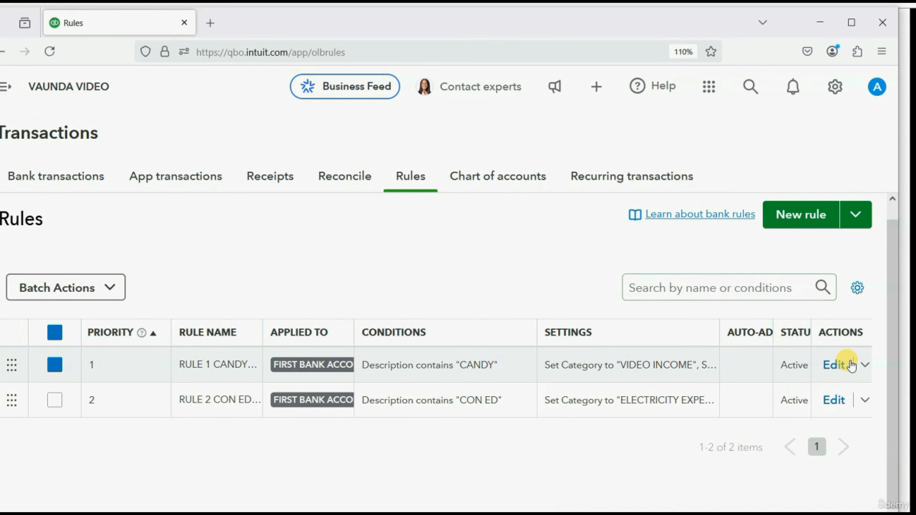
left_click(863, 365)
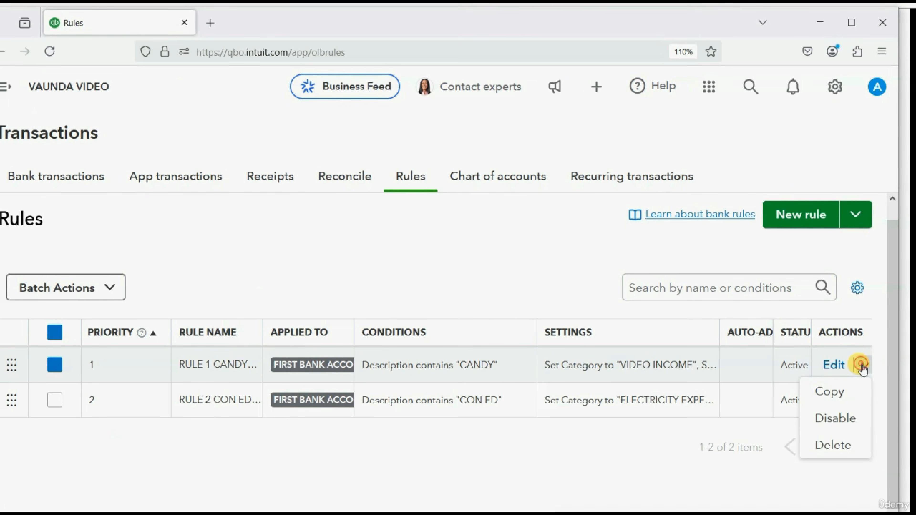
left_click(835, 444)
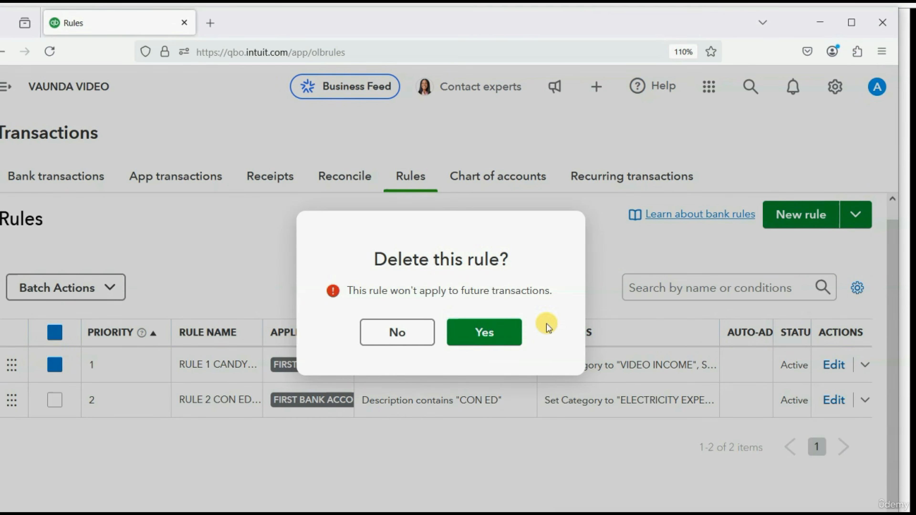
left_click(506, 333)
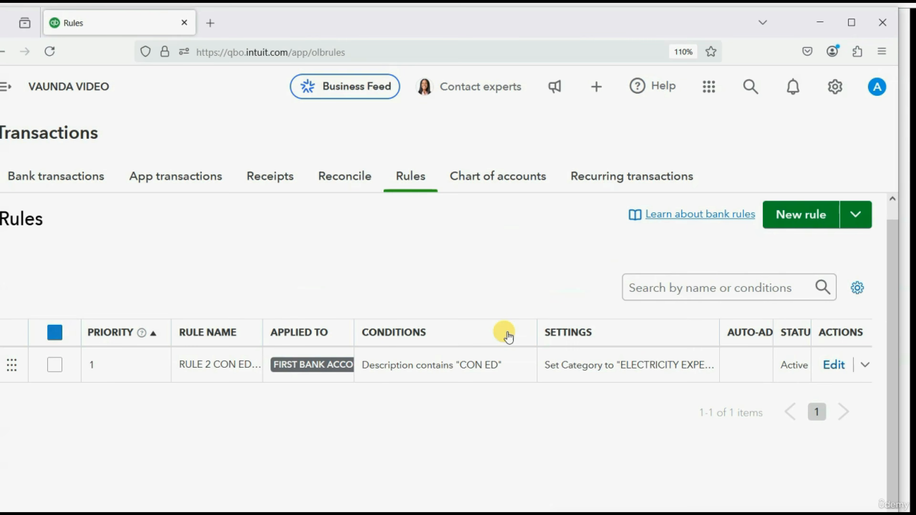
Delete the remaining bank rule, whose condition is a description containing "CON ED"
left_click(864, 365)
left_click(829, 446)
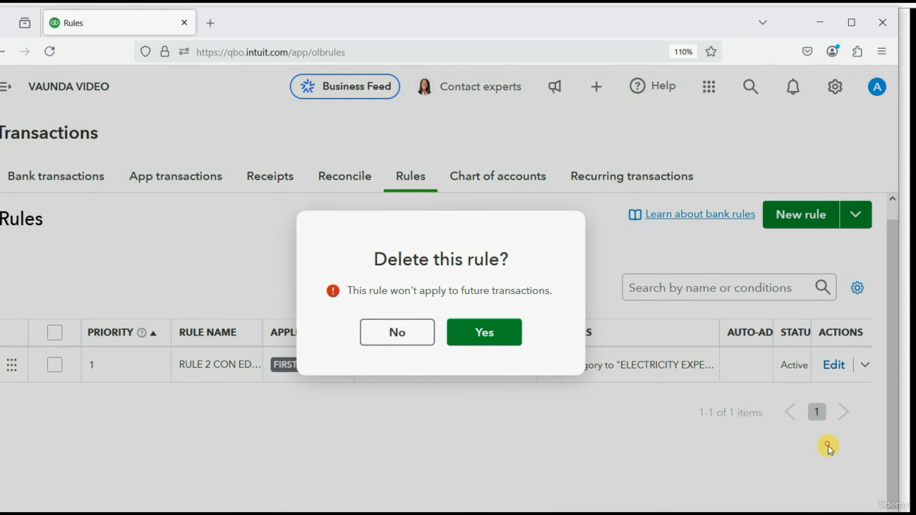
left_click(507, 334)
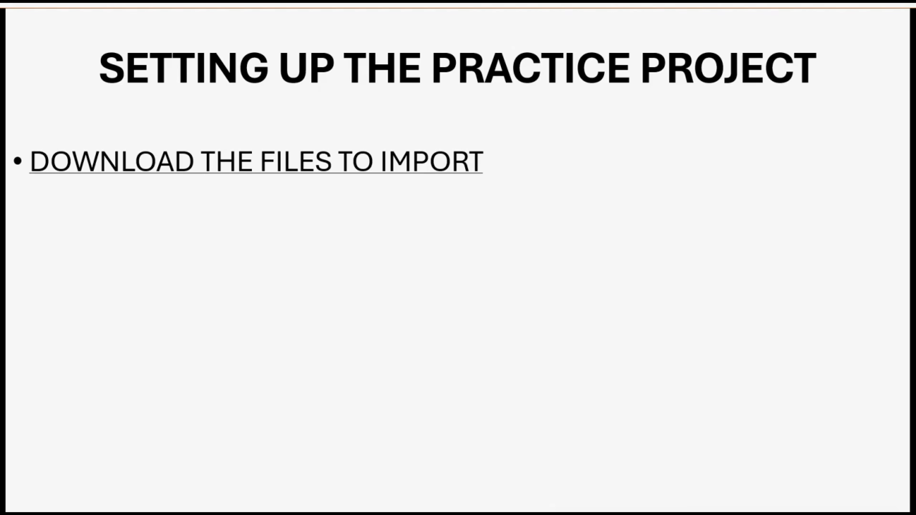
key("Right")
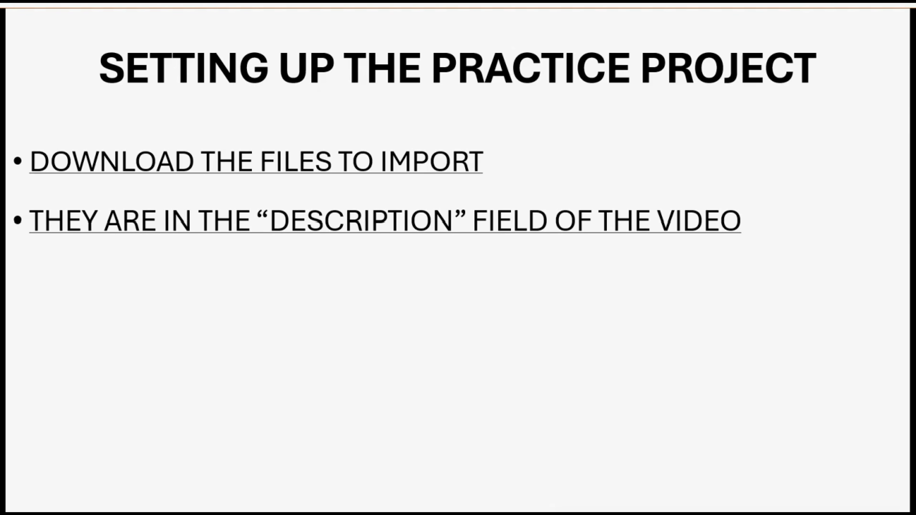
key("Right")
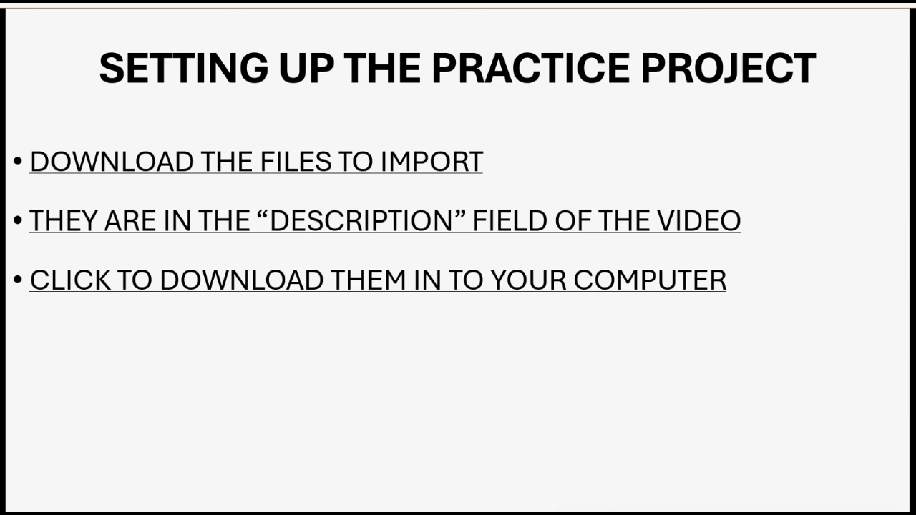
key("Right")
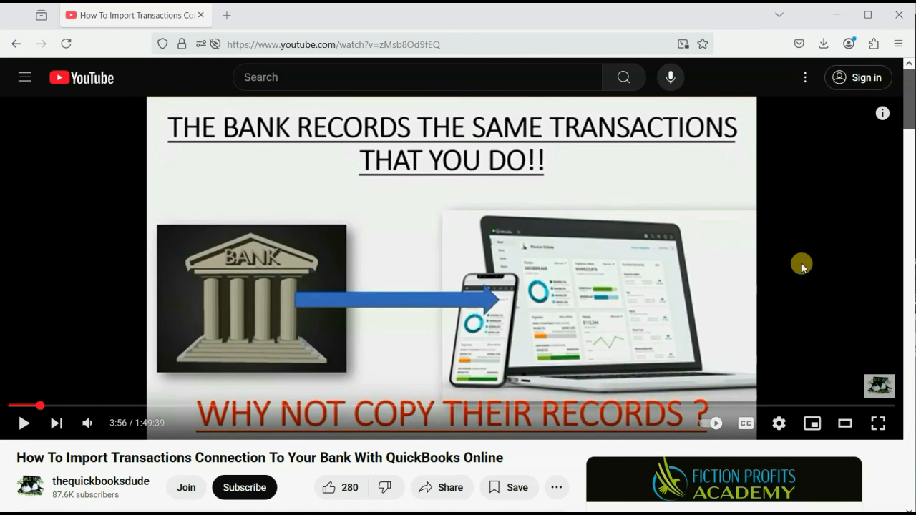
Download the first Bank Feeds Project file linked in the YouTube video's expanded description and show it in its folder
scroll(801, 263, "down", 2)
scroll(800, 263, "up", 2)
scroll(801, 264, "down", 4)
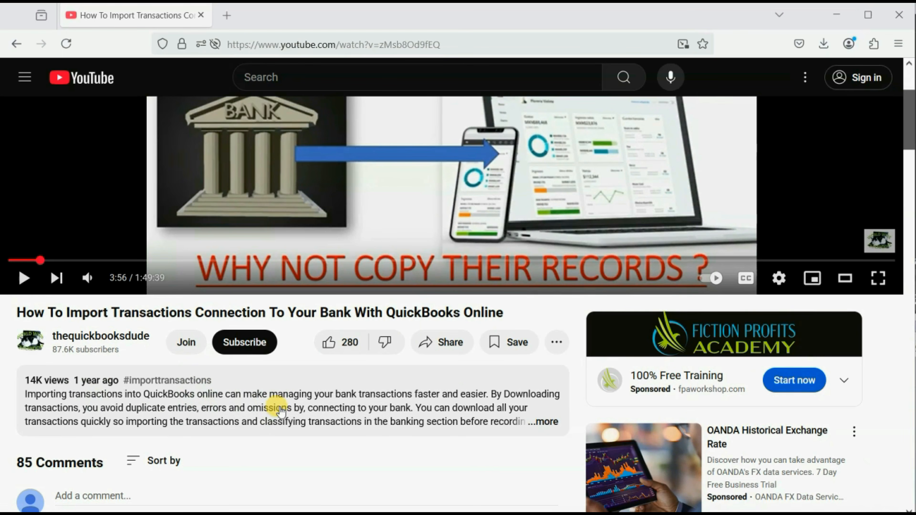
left_click(544, 421)
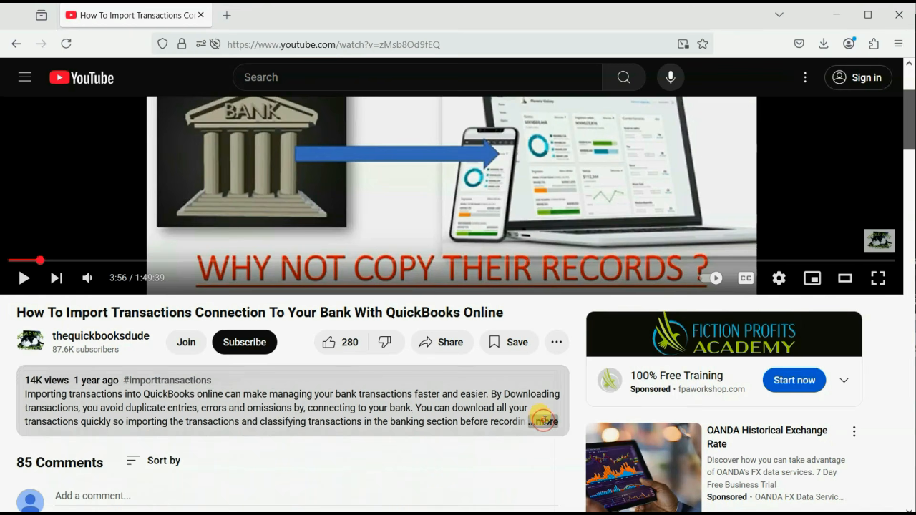
scroll(545, 424, "down", 5)
scroll(542, 419, "down", 5)
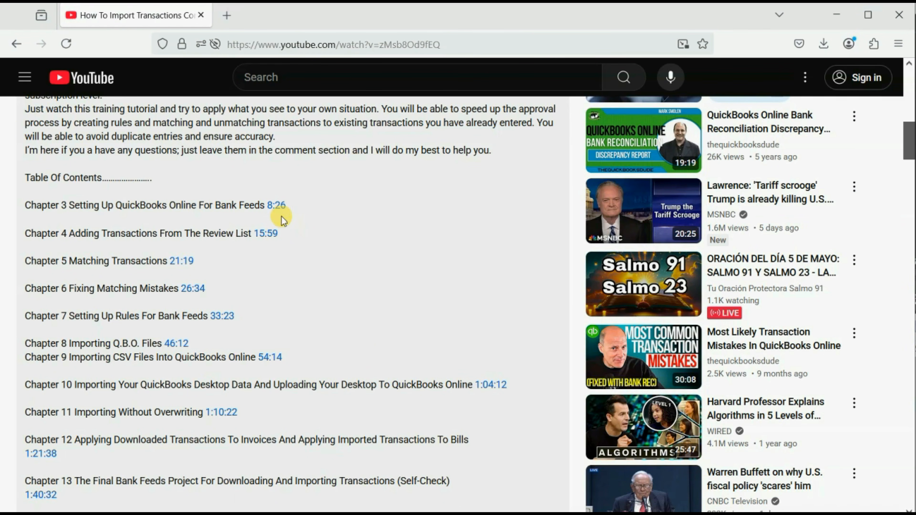
scroll(280, 214, "down", 5)
scroll(280, 213, "down", 4)
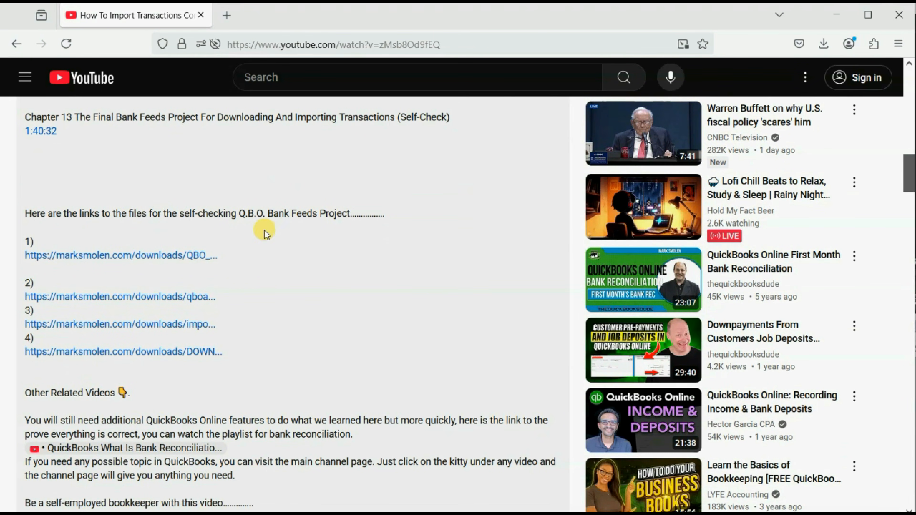
left_click(165, 254)
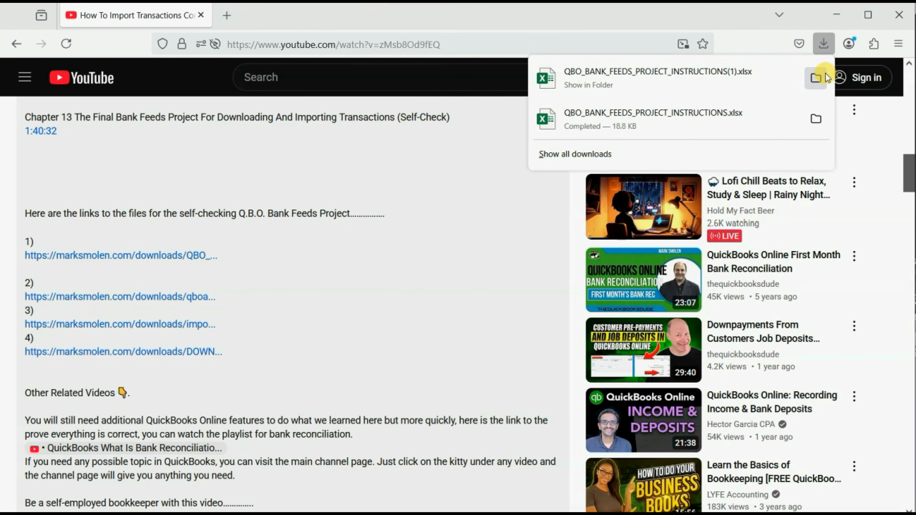
left_click(815, 79)
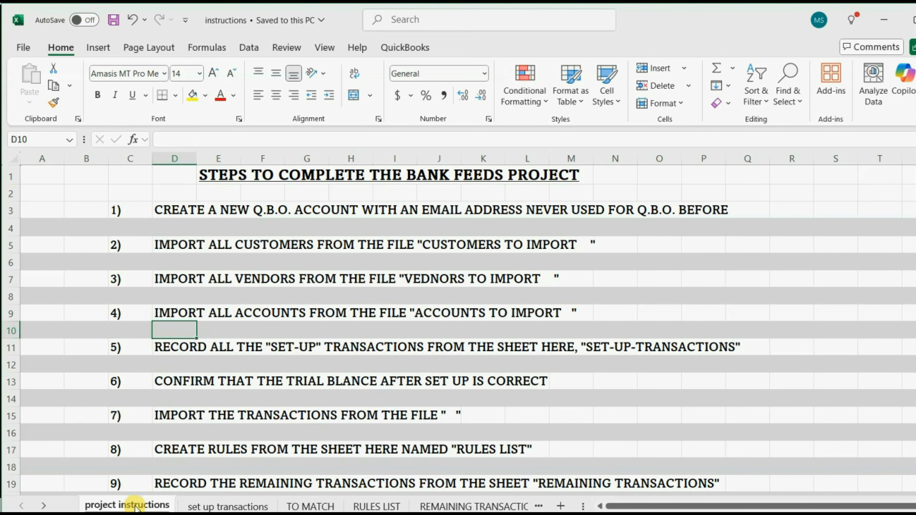
Review the set up transactions, TO MATCH, RULES LIST and REMAINING TRANSACTIONS sheets of the instructions workbook in Excel
left_click(212, 507)
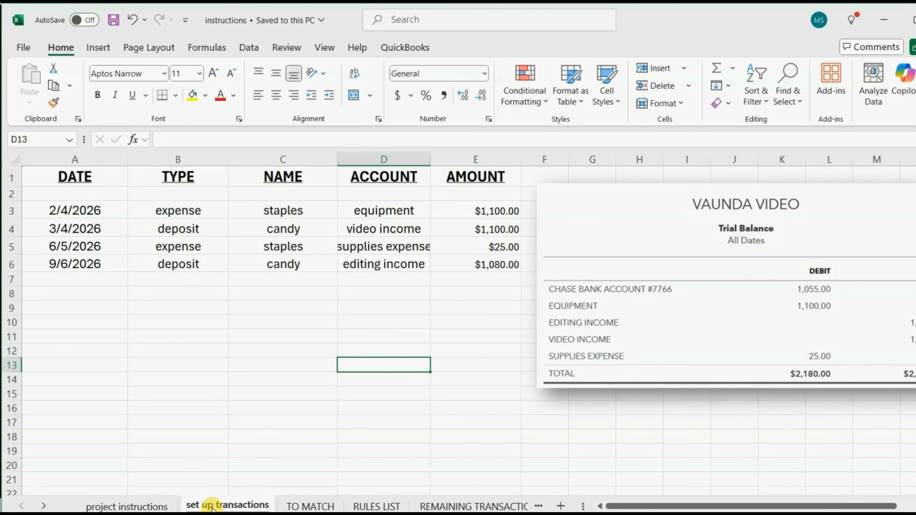
left_click(307, 506)
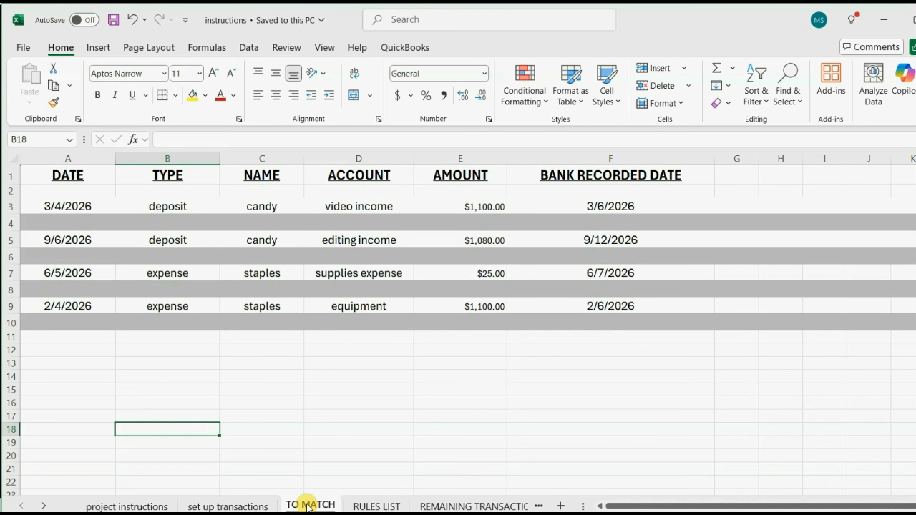
left_click(364, 507)
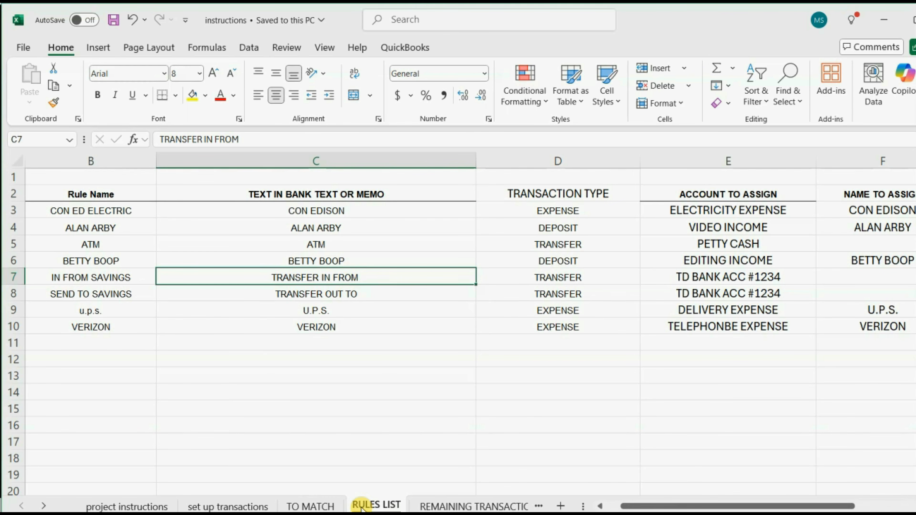
left_click(435, 505)
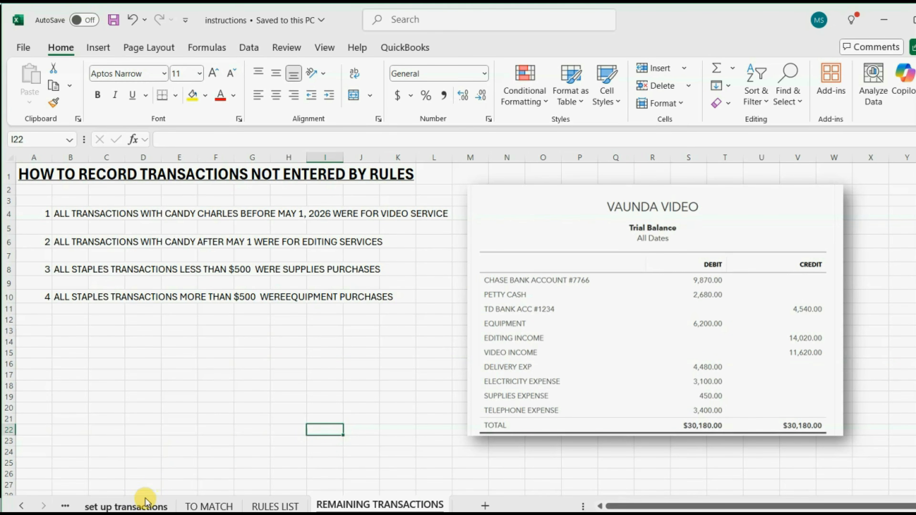
Move the Trial Balance picture on the set up transactions sheet below the transaction table so both its debit and credit columns show
left_click(143, 505)
left_click_drag(797, 267, 565, 366)
key("Escape")
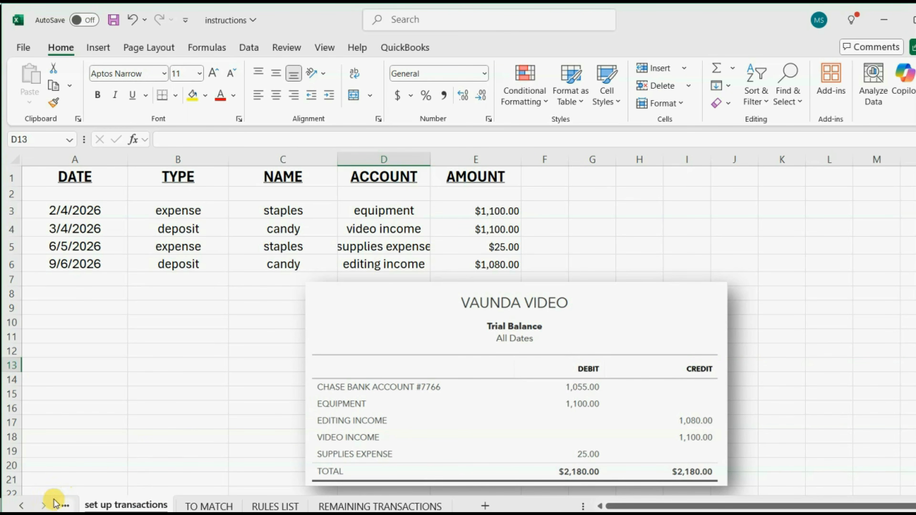
Review the project instructions sheet and nudge the Trial Balance picture slightly towards the notes on the REMAINING TRANSACTIONS sheet
left_click(21, 506)
left_click(100, 506)
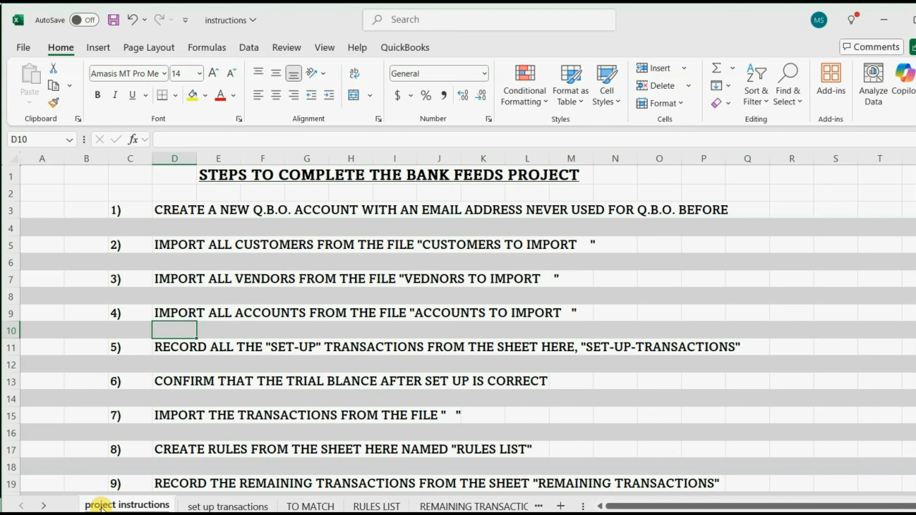
left_click(434, 506)
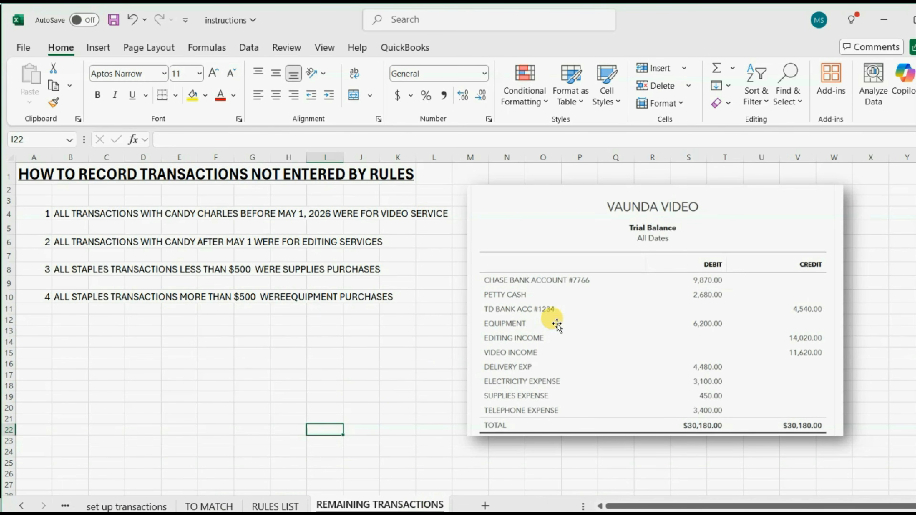
left_click(581, 302)
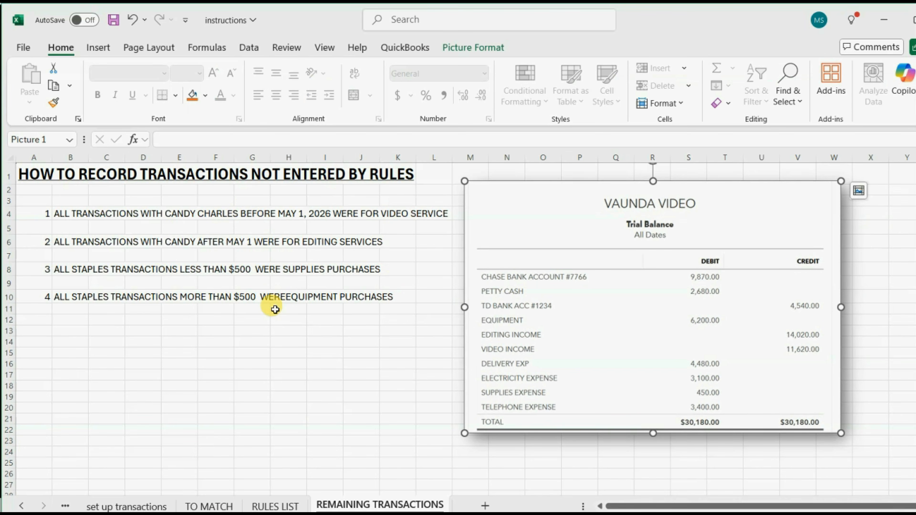
left_click_drag(547, 286, 542, 288)
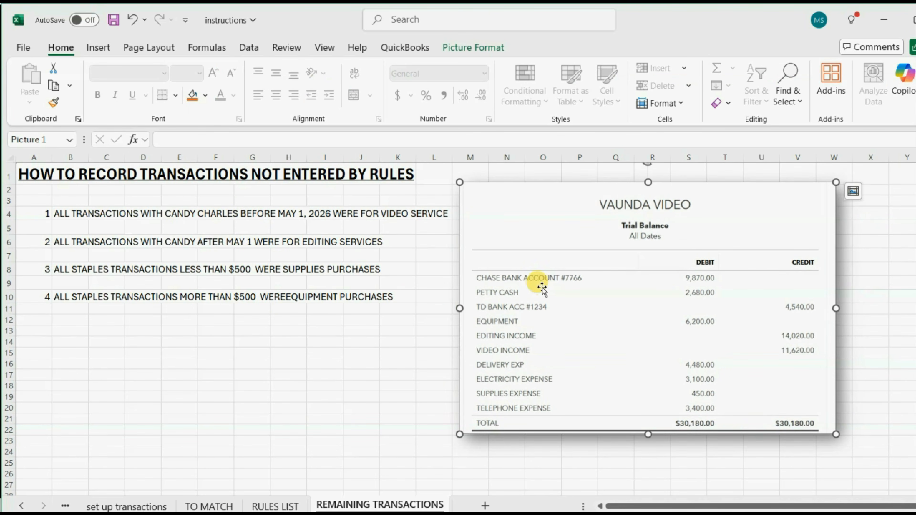